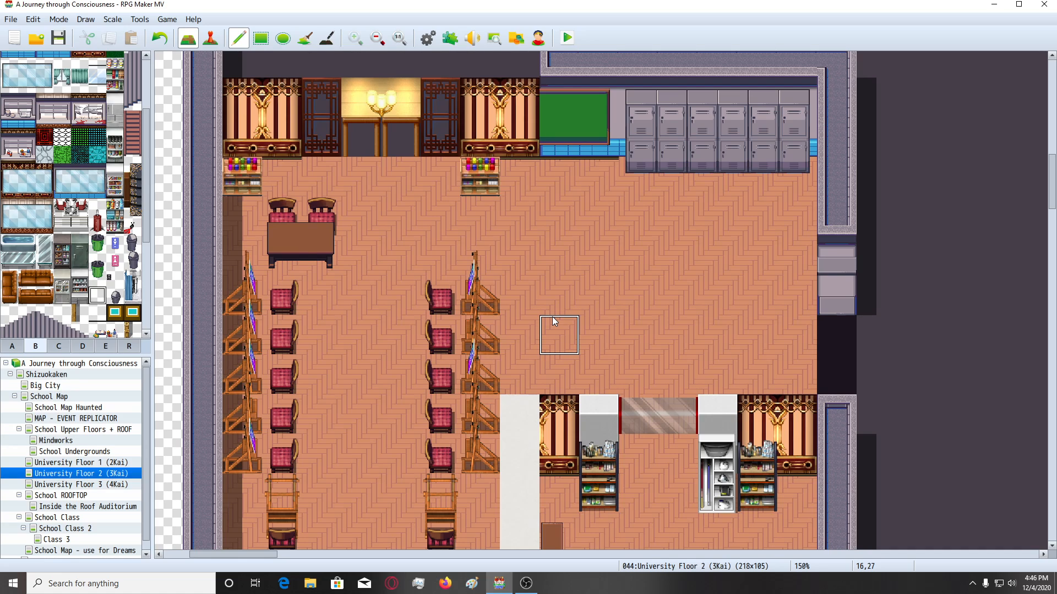
Examine the art room's layout on the University Floor 2 map, from the lockers and easels down to the windowed wall.
{"action": "scroll", "coordinate": [551, 316], "scroll_direction": "down", "scroll_amount": 2}
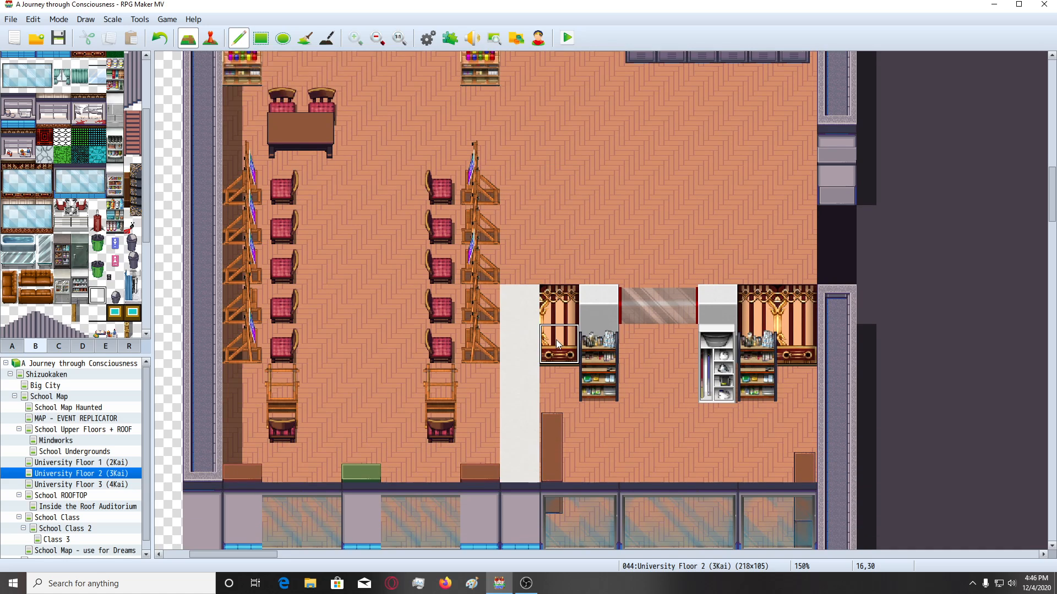
{"action": "scroll", "coordinate": [556, 339], "scroll_direction": "down", "scroll_amount": 1}
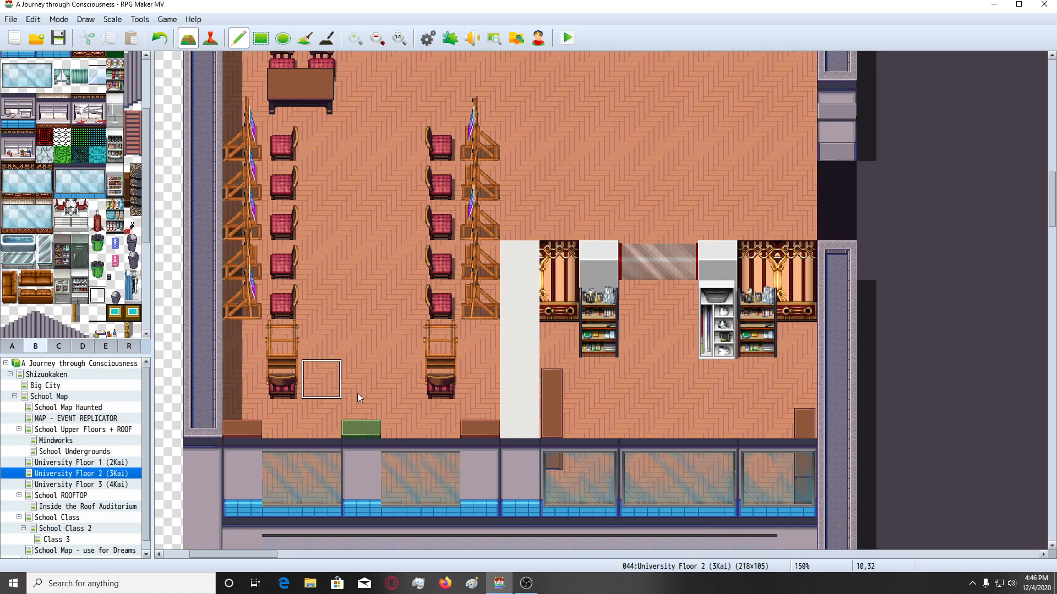
{"action": "scroll", "coordinate": [358, 393], "scroll_direction": "up", "scroll_amount": 2}
{"action": "scroll", "coordinate": [477, 388], "scroll_direction": "up", "scroll_amount": 3}
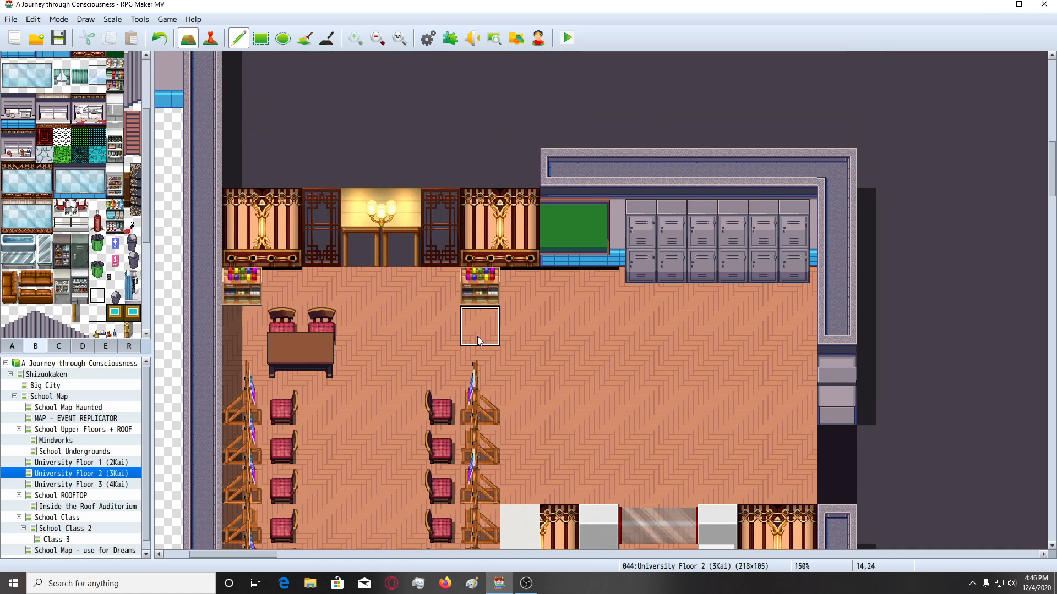
{"action": "scroll", "coordinate": [477, 335], "scroll_direction": "down", "scroll_amount": 2}
{"action": "scroll", "coordinate": [423, 450], "scroll_direction": "down", "scroll_amount": 2}
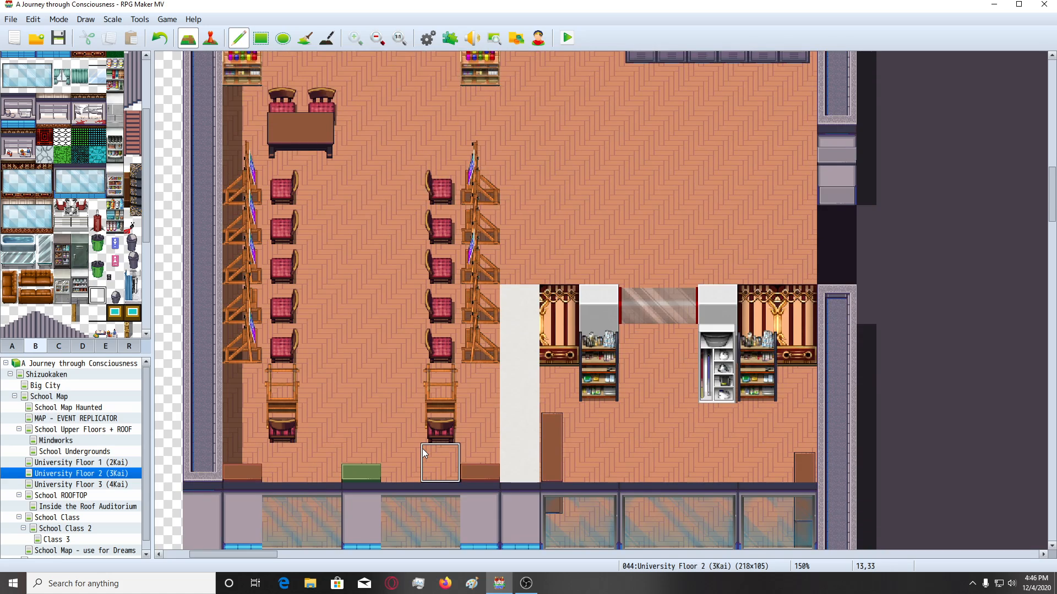
{"action": "scroll", "coordinate": [463, 460], "scroll_direction": "up", "scroll_amount": 2}
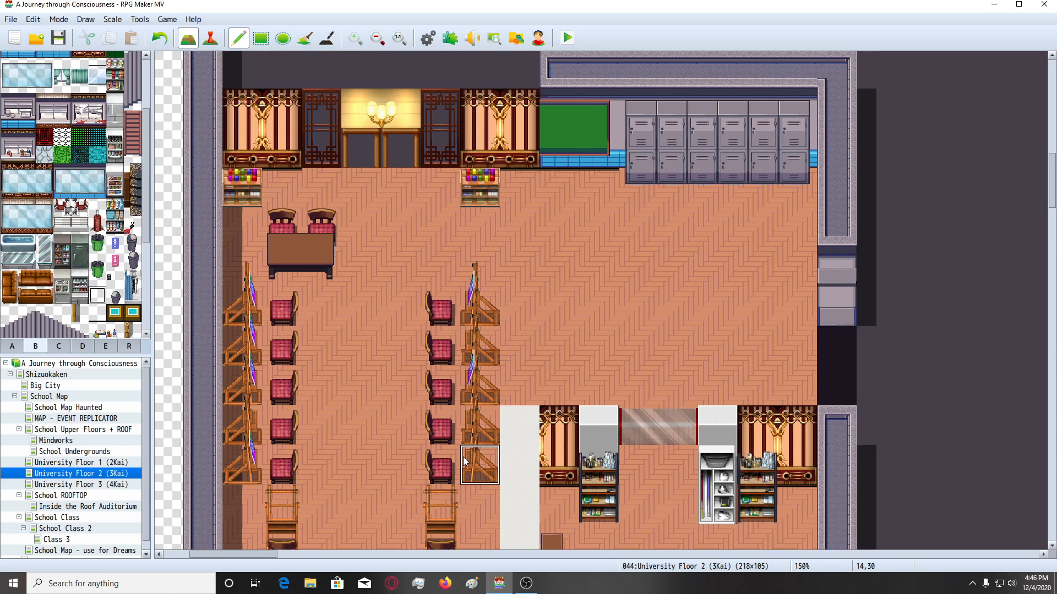
{"action": "scroll", "coordinate": [464, 457], "scroll_direction": "down", "scroll_amount": 1}
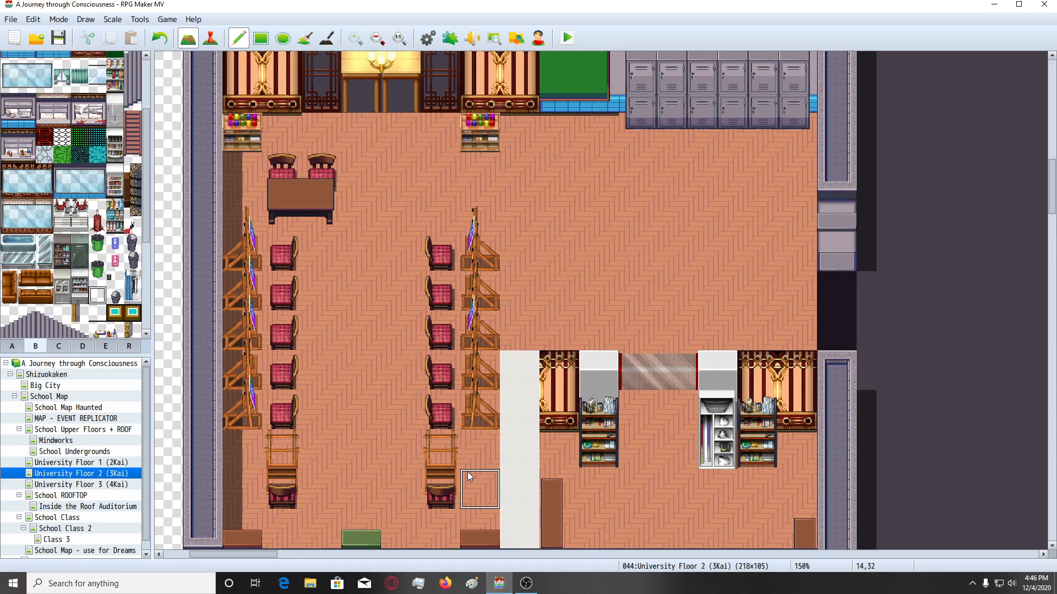
{"action": "scroll", "coordinate": [467, 471], "scroll_direction": "up", "scroll_amount": 1}
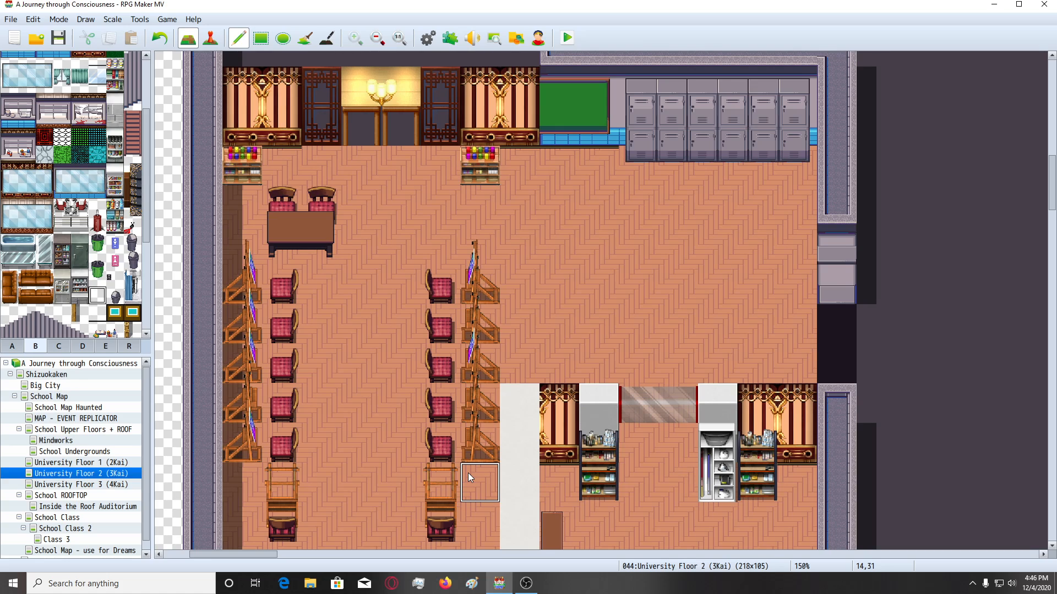
{"action": "scroll", "coordinate": [468, 477], "scroll_direction": "up", "scroll_amount": 3}
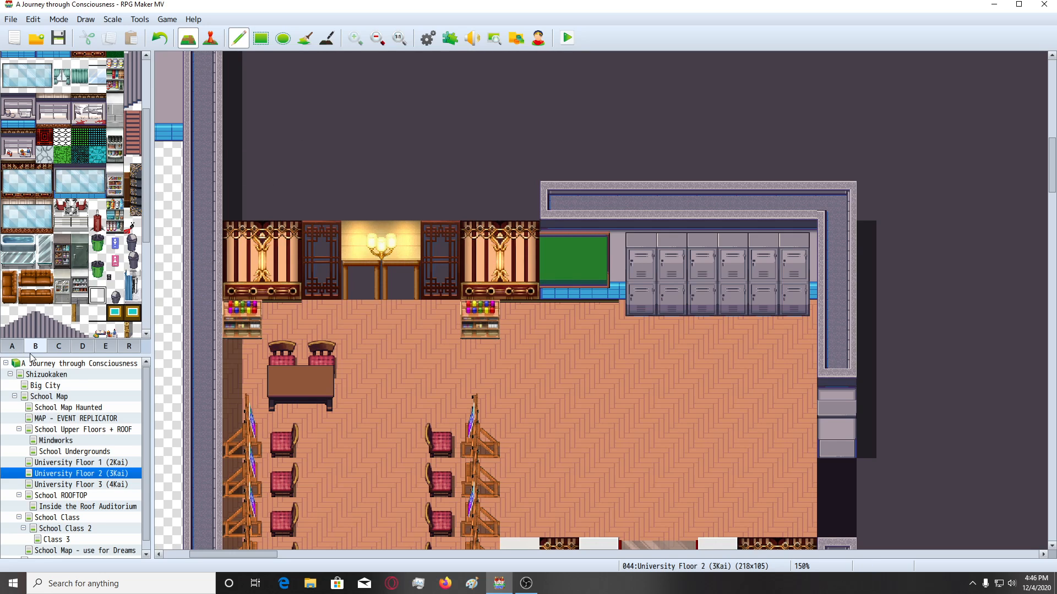
Fill the green chalkboard wall section and the opening below the wall lamp with the dark floor tile, using the Rectangle tool.
{"action": "scroll", "coordinate": [74, 214], "scroll_direction": "up", "scroll_amount": 3}
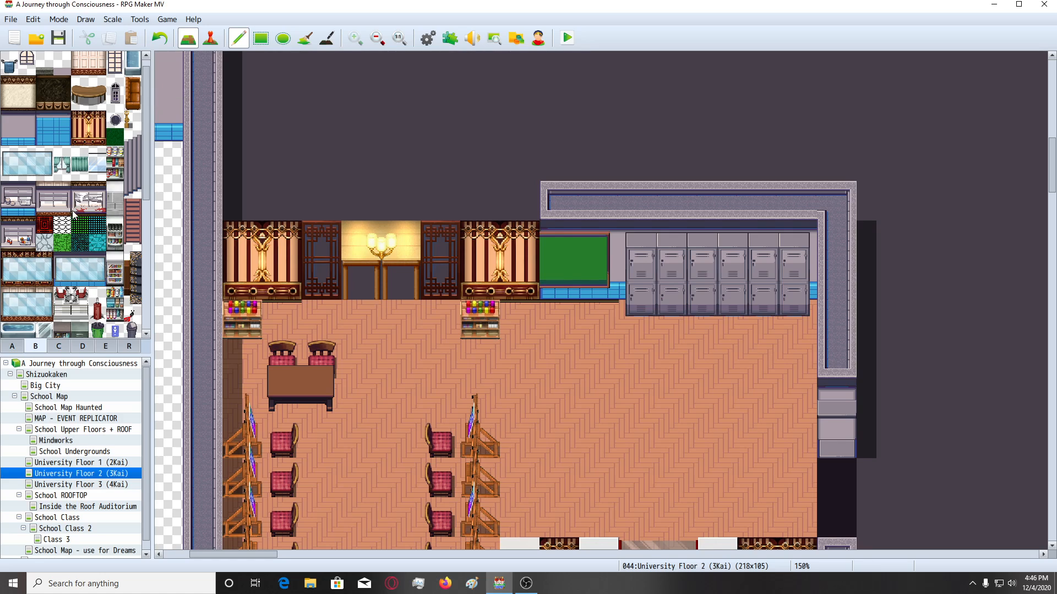
{"action": "left_click", "coordinate": [13, 347]}
{"action": "scroll", "coordinate": [65, 285], "scroll_direction": "down", "scroll_amount": 4}
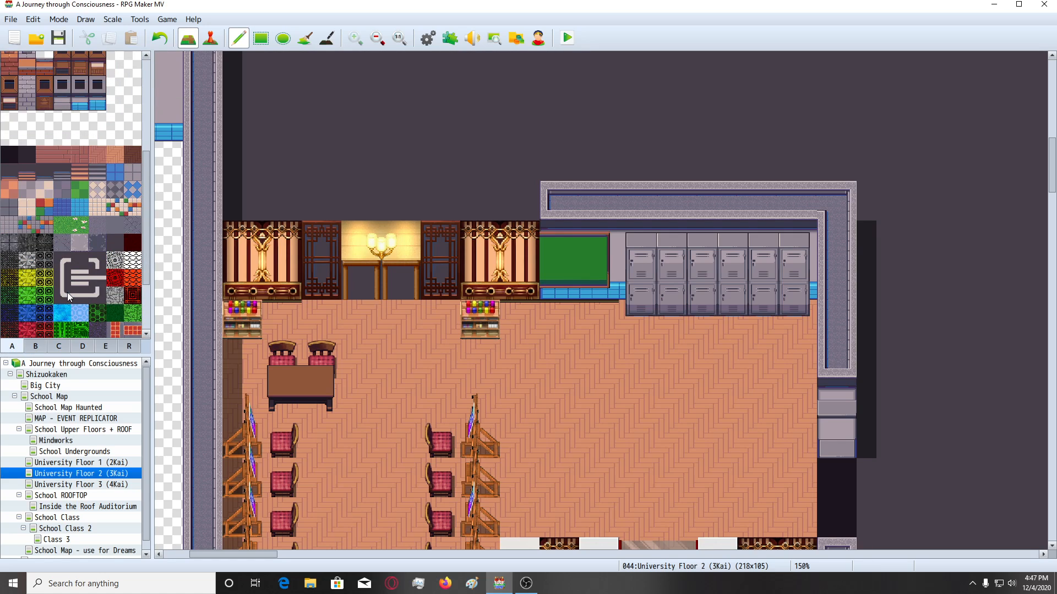
{"action": "left_click", "coordinate": [115, 242]}
{"action": "left_click", "coordinate": [260, 38]}
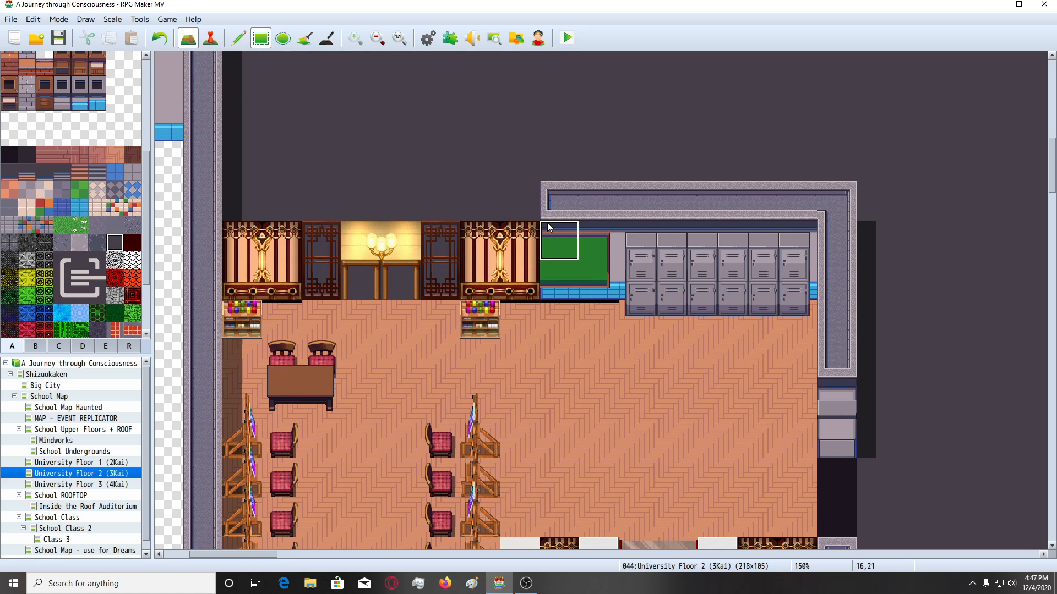
{"action": "left_click_drag", "start_coordinate": [550, 214], "coordinate": [593, 282]}
{"action": "scroll", "coordinate": [564, 281], "scroll_direction": "down", "scroll_amount": 2}
{"action": "scroll", "coordinate": [564, 282], "scroll_direction": "down", "scroll_amount": 1}
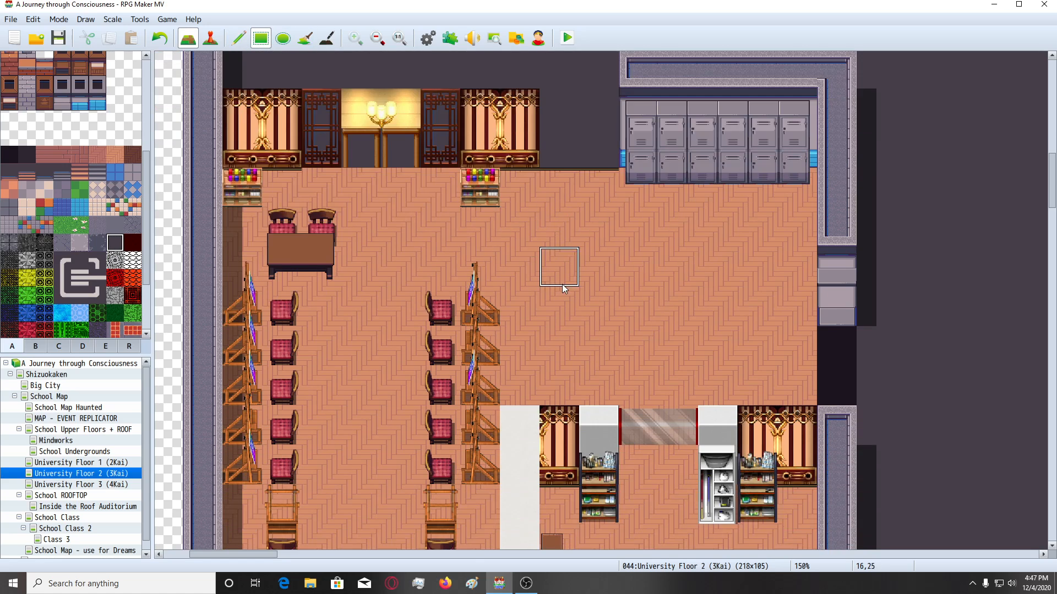
{"action": "left_click", "coordinate": [385, 141]}
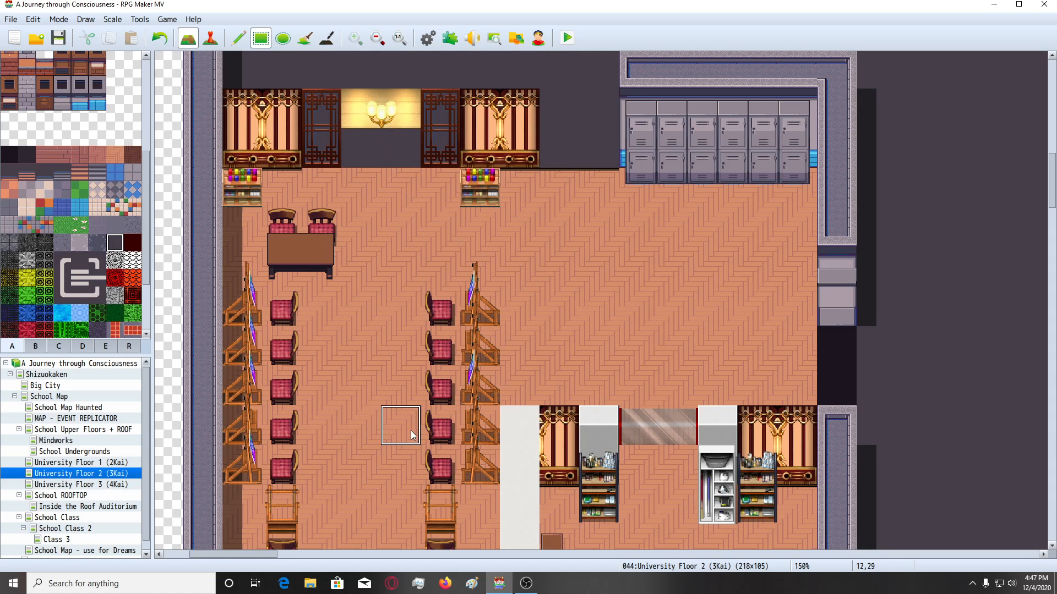
Place a striped curtain wall block with the Pencil in the gap between the existing curtain wall and the lockers.
{"action": "scroll", "coordinate": [410, 430], "scroll_direction": "down", "scroll_amount": 2}
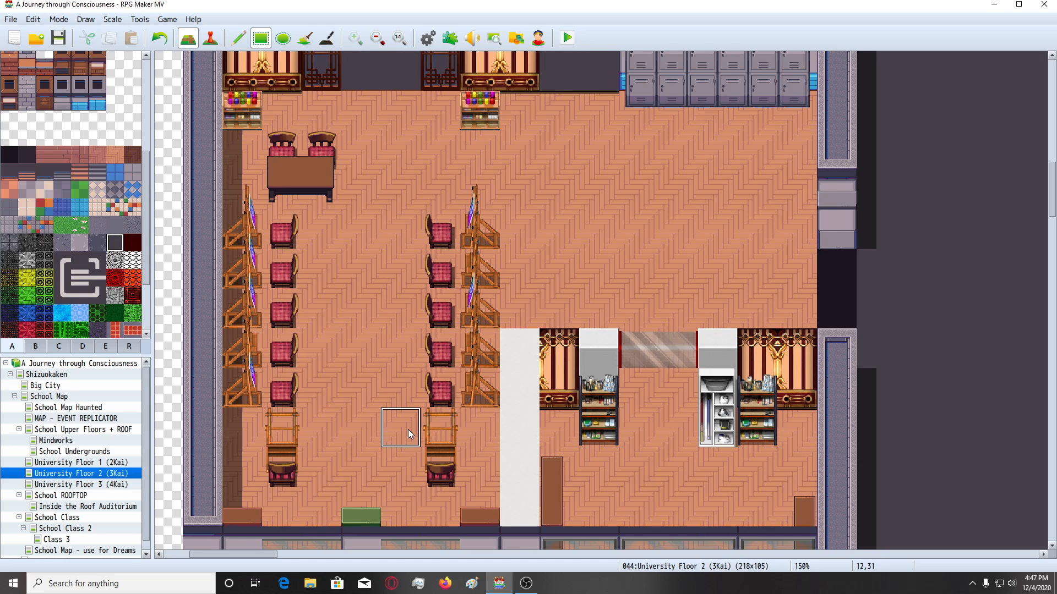
{"action": "scroll", "coordinate": [407, 429], "scroll_direction": "up", "scroll_amount": 2}
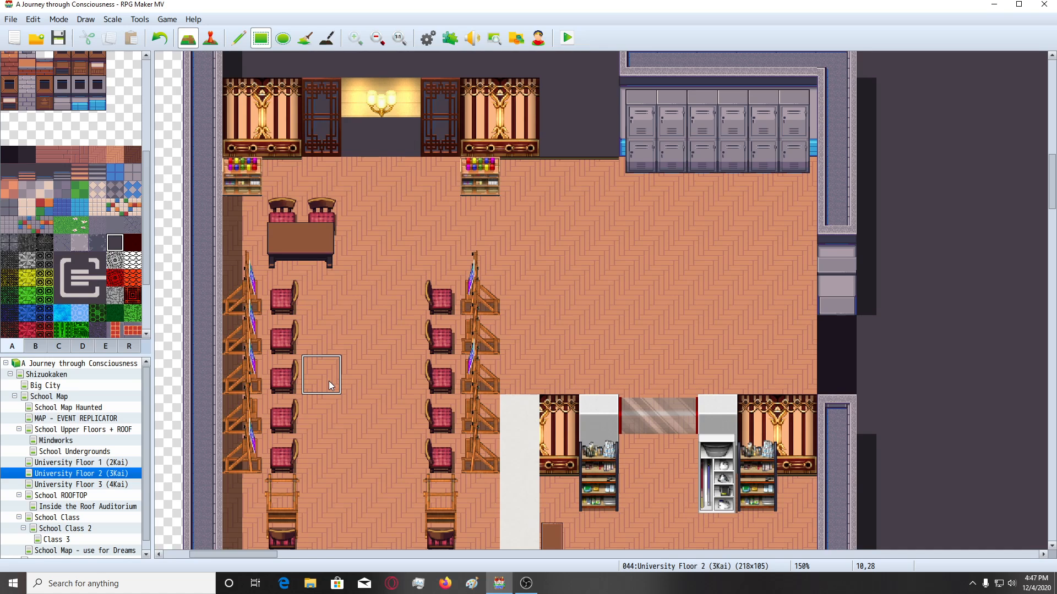
{"action": "scroll", "coordinate": [329, 381], "scroll_direction": "down", "scroll_amount": 3}
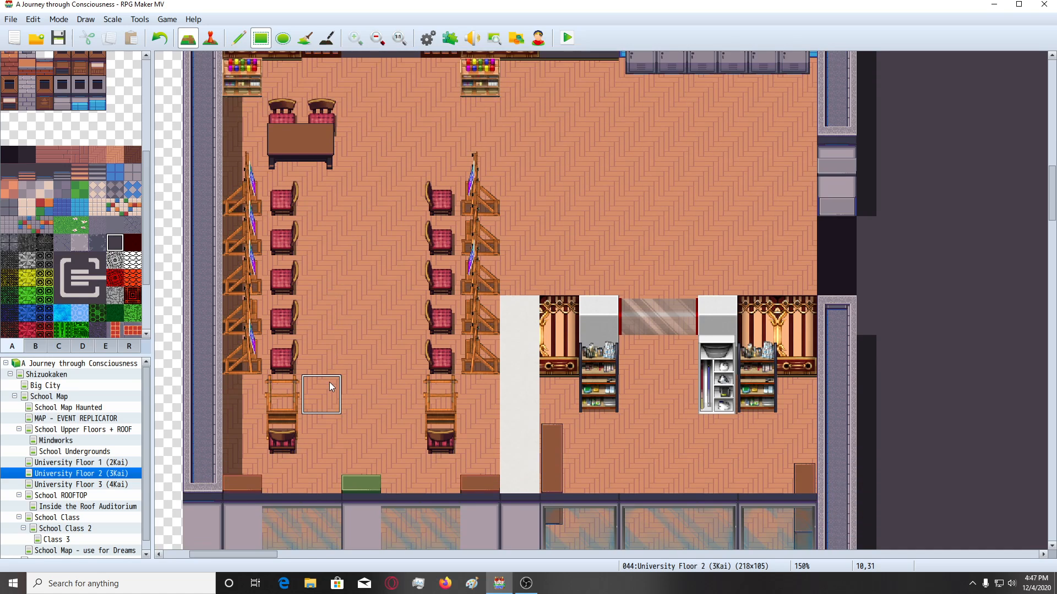
{"action": "scroll", "coordinate": [332, 387], "scroll_direction": "up", "scroll_amount": 2}
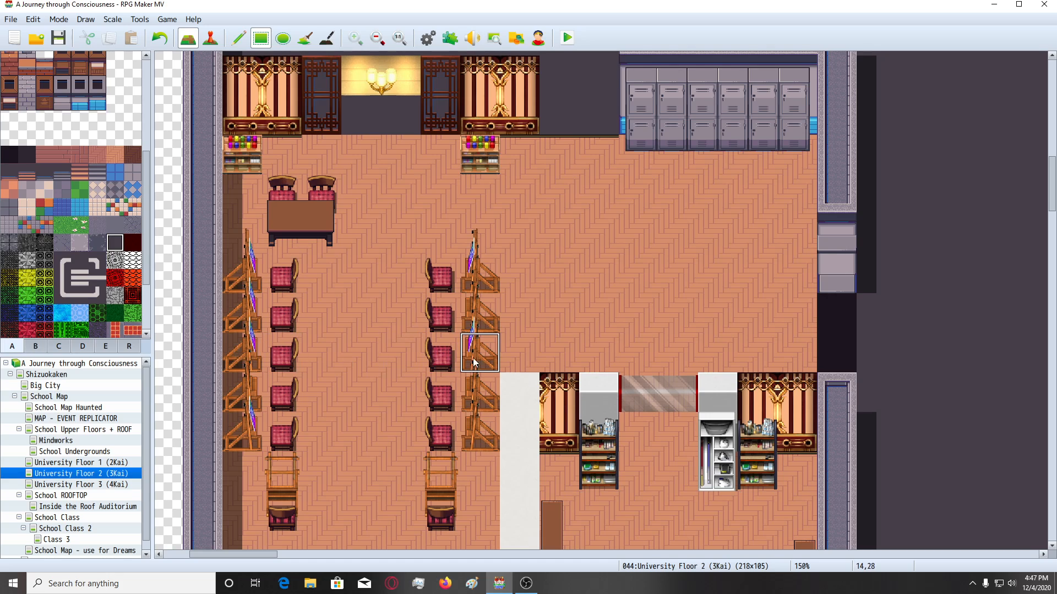
{"action": "scroll", "coordinate": [165, 248], "scroll_direction": "up", "scroll_amount": 3}
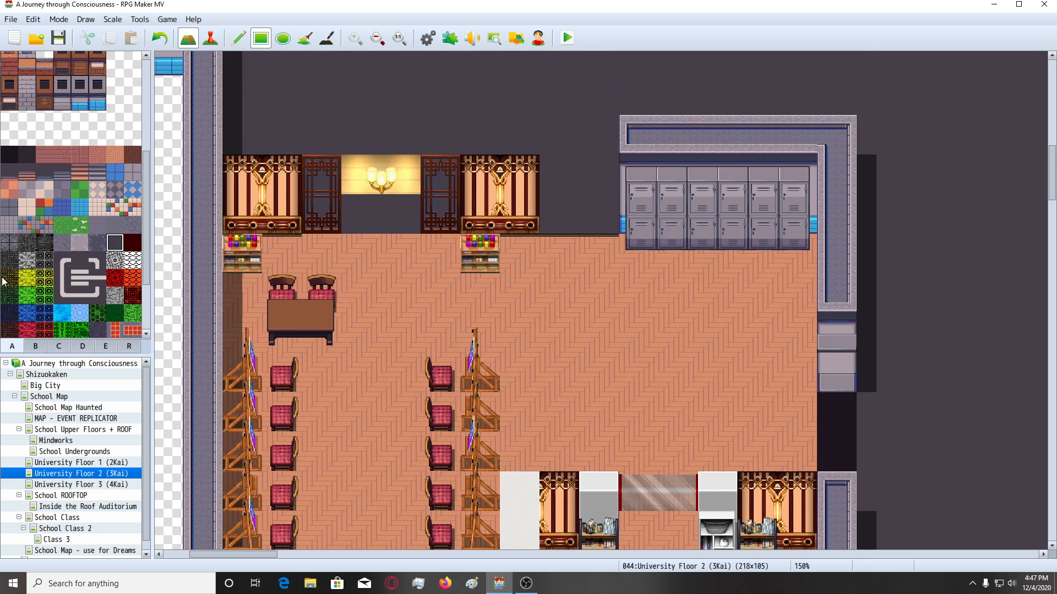
{"action": "scroll", "coordinate": [58, 263], "scroll_direction": "down", "scroll_amount": 3}
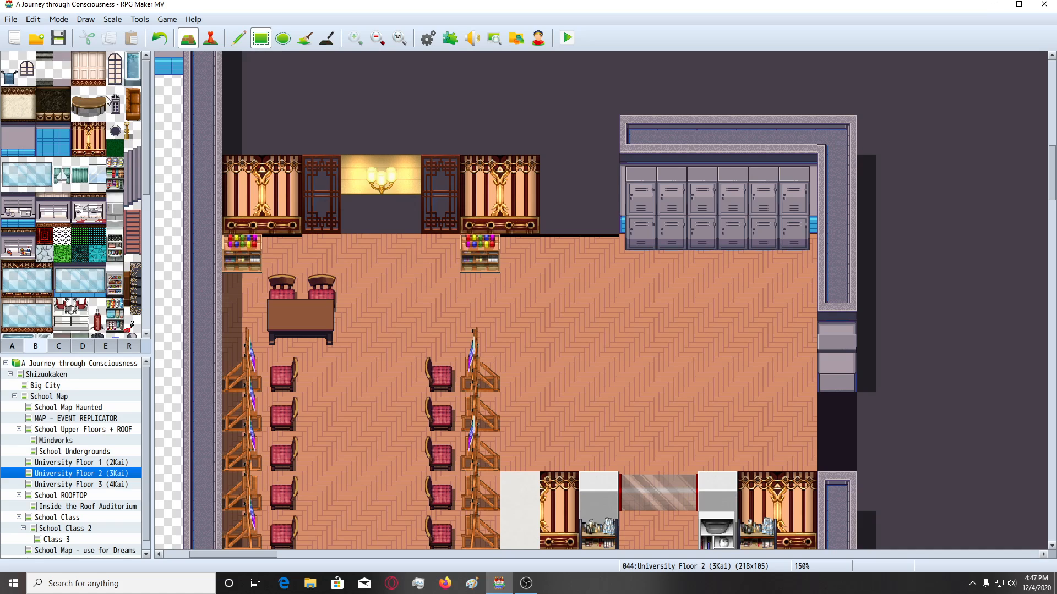
{"action": "left_click_drag", "start_coordinate": [80, 131], "coordinate": [98, 149]}
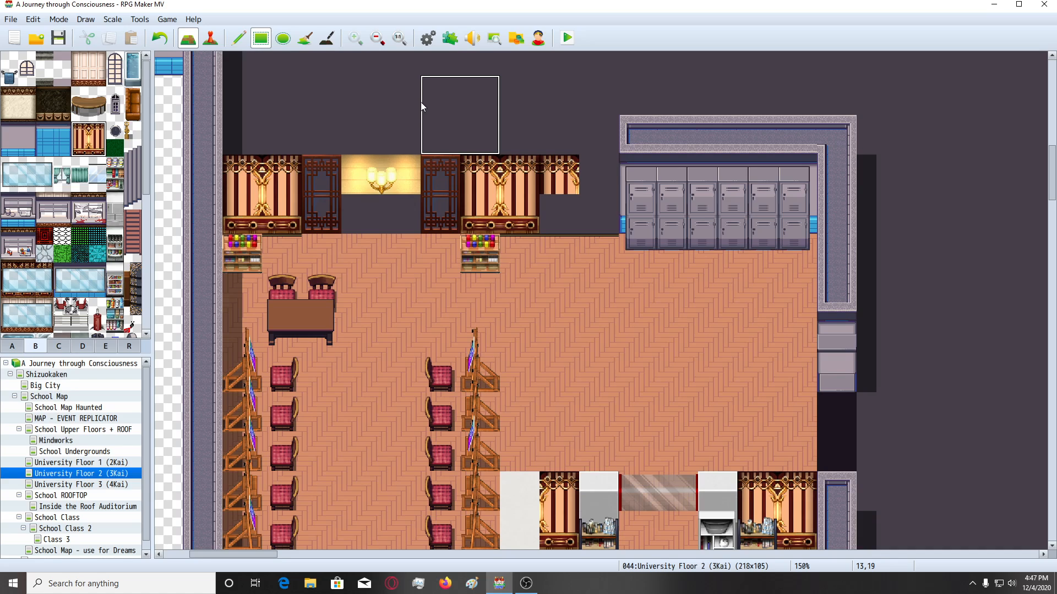
{"action": "key", "text": "ctrl+z"}
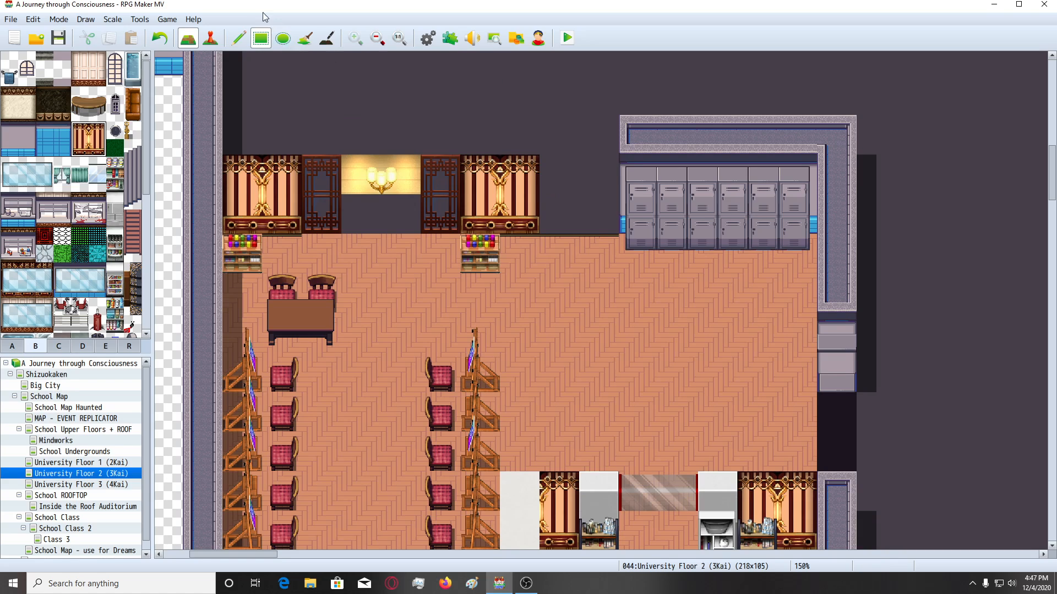
{"action": "left_click", "coordinate": [550, 184]}
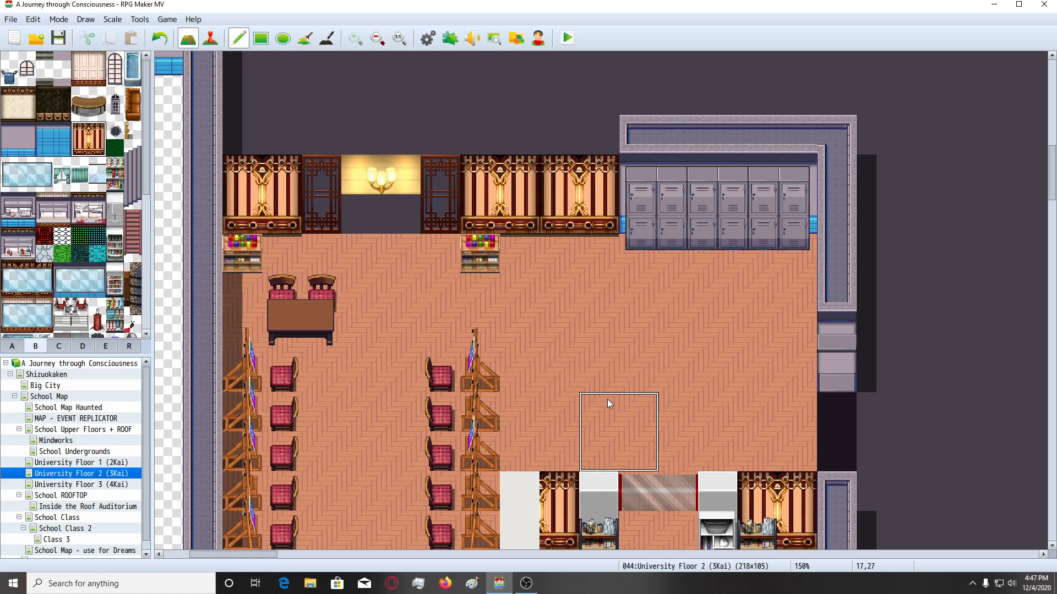
Examine the hallway north of the art room and the classrooms to its east for comparison.
{"action": "scroll", "coordinate": [606, 399], "scroll_direction": "up", "scroll_amount": 5}
{"action": "scroll", "coordinate": [579, 355], "scroll_direction": "up", "scroll_amount": 1}
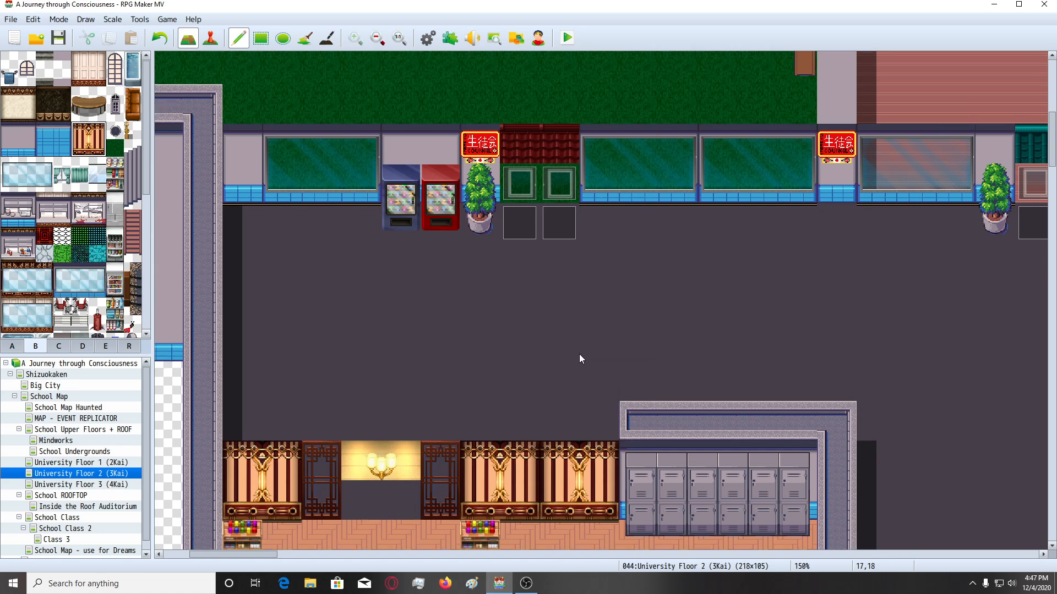
{"action": "left_click_drag", "start_coordinate": [266, 555], "coordinate": [373, 557]}
{"action": "scroll", "coordinate": [602, 455], "scroll_direction": "down", "scroll_amount": 3}
{"action": "scroll", "coordinate": [600, 453], "scroll_direction": "down", "scroll_amount": 4}
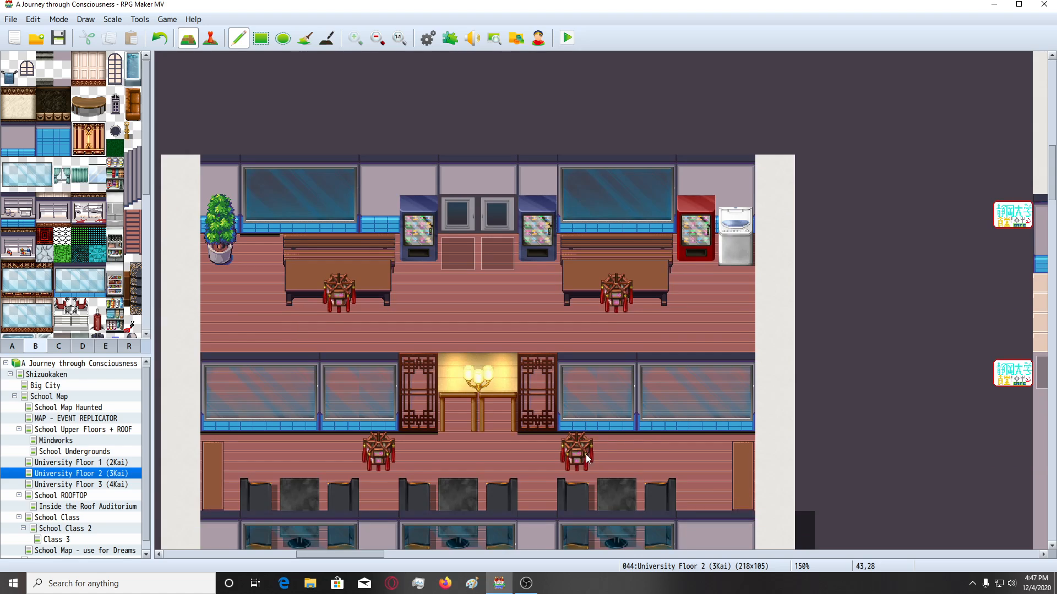
{"action": "left_click_drag", "start_coordinate": [1053, 199], "coordinate": [1052, 279]}
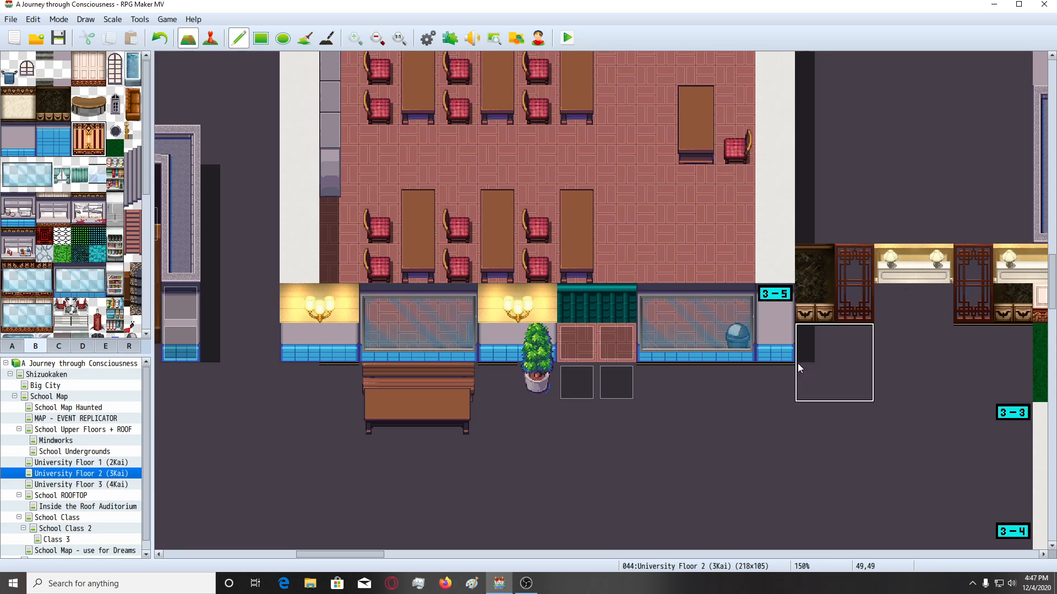
{"action": "scroll", "coordinate": [837, 398], "scroll_direction": "up", "scroll_amount": 1}
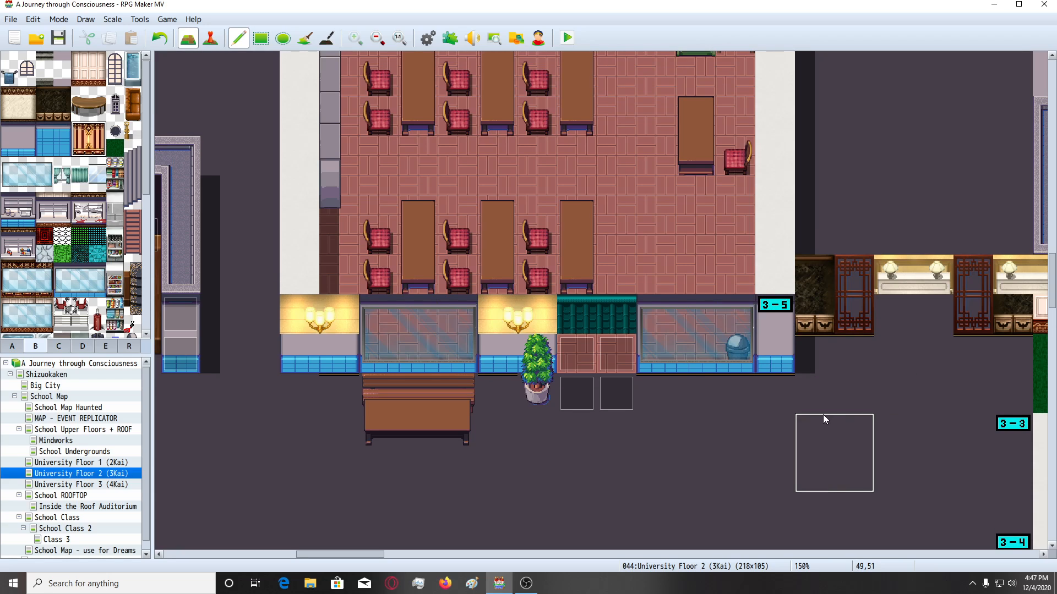
{"action": "scroll", "coordinate": [823, 414], "scroll_direction": "down", "scroll_amount": 1}
{"action": "scroll", "coordinate": [842, 358], "scroll_direction": "up", "scroll_amount": 5}
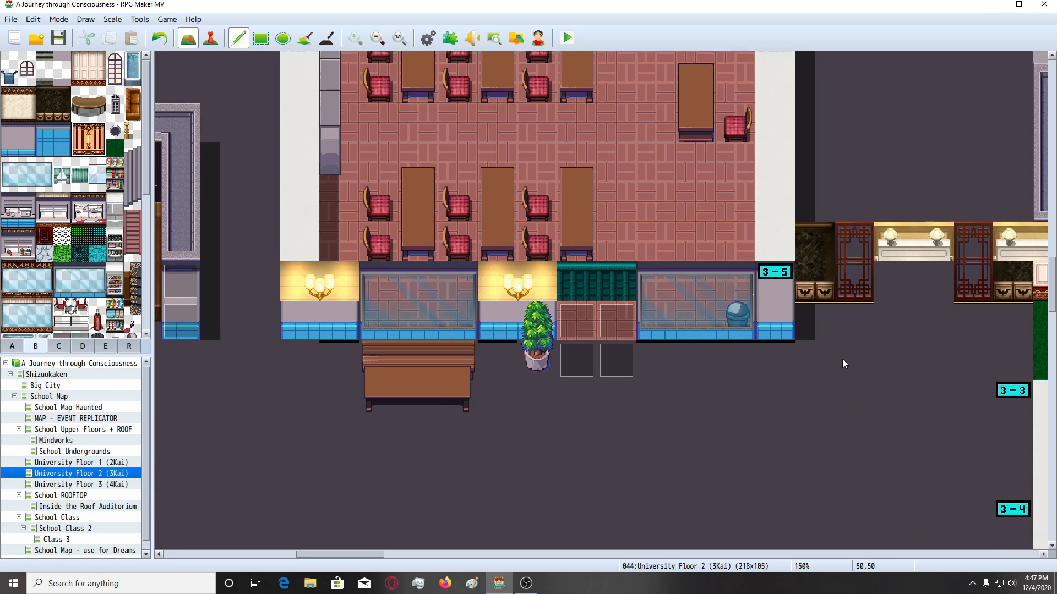
{"action": "scroll", "coordinate": [841, 358], "scroll_direction": "up", "scroll_amount": 6}
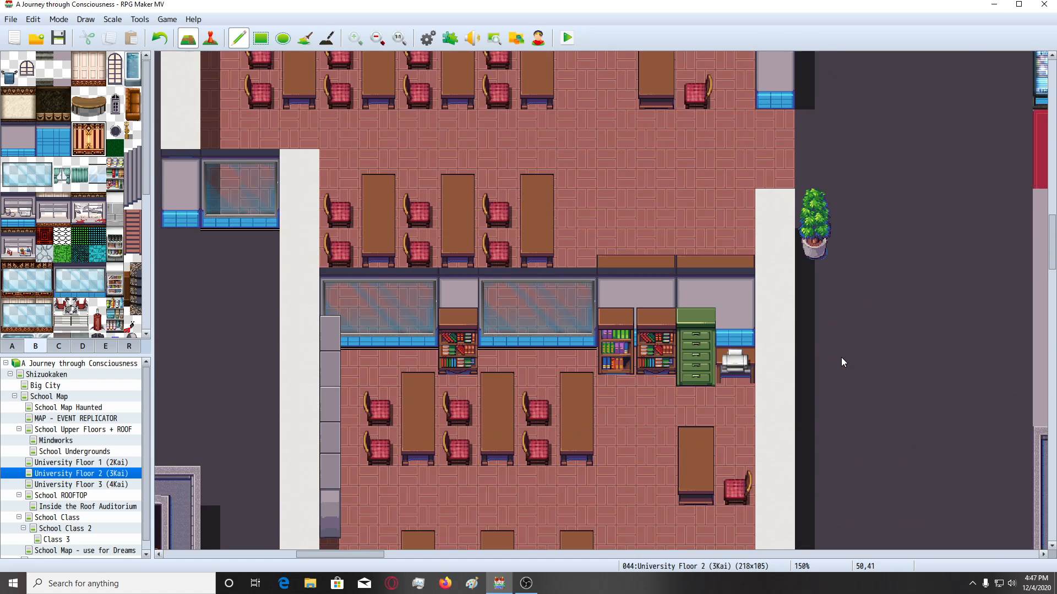
{"action": "scroll", "coordinate": [835, 356], "scroll_direction": "up", "scroll_amount": 3}
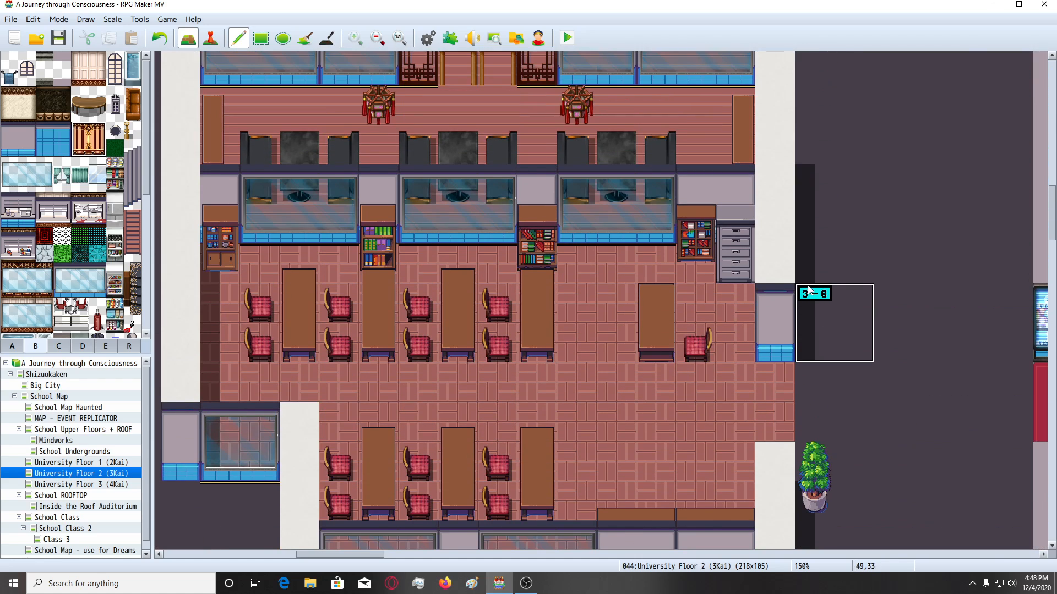
{"action": "scroll", "coordinate": [570, 358], "scroll_direction": "down", "scroll_amount": 1}
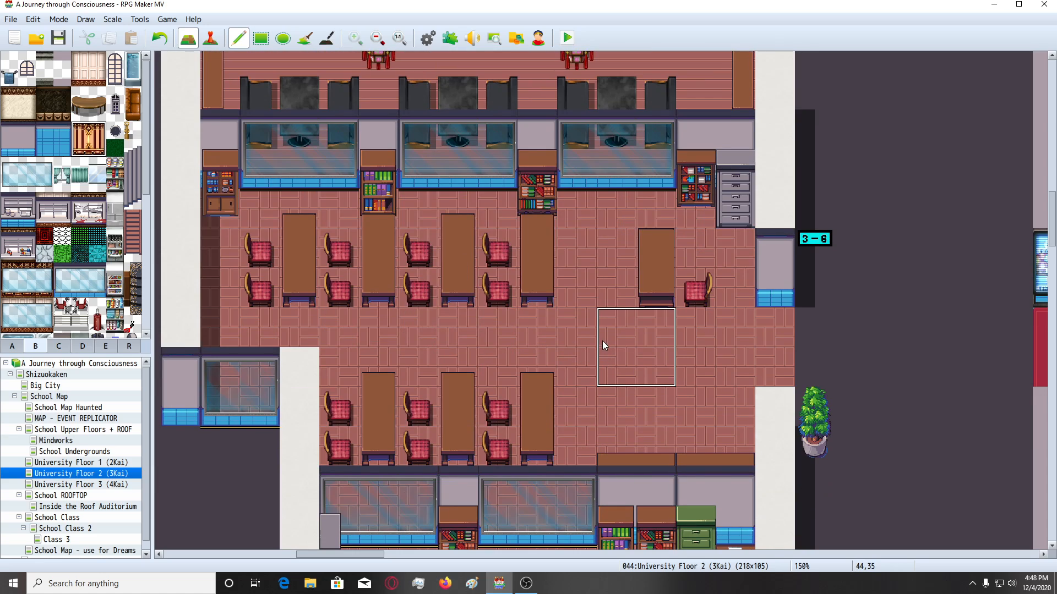
{"action": "scroll", "coordinate": [595, 388], "scroll_direction": "down", "scroll_amount": 1}
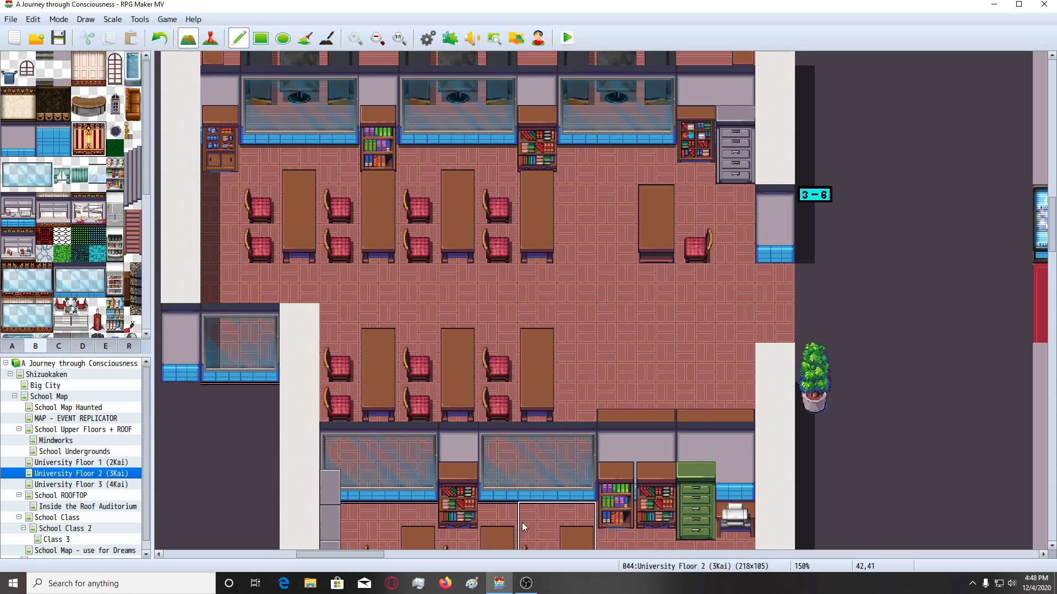
{"action": "left_click_drag", "start_coordinate": [377, 553], "coordinate": [290, 555]}
{"action": "scroll", "coordinate": [392, 434], "scroll_direction": "up", "scroll_amount": 3}
{"action": "scroll", "coordinate": [394, 433], "scroll_direction": "up", "scroll_amount": 5}
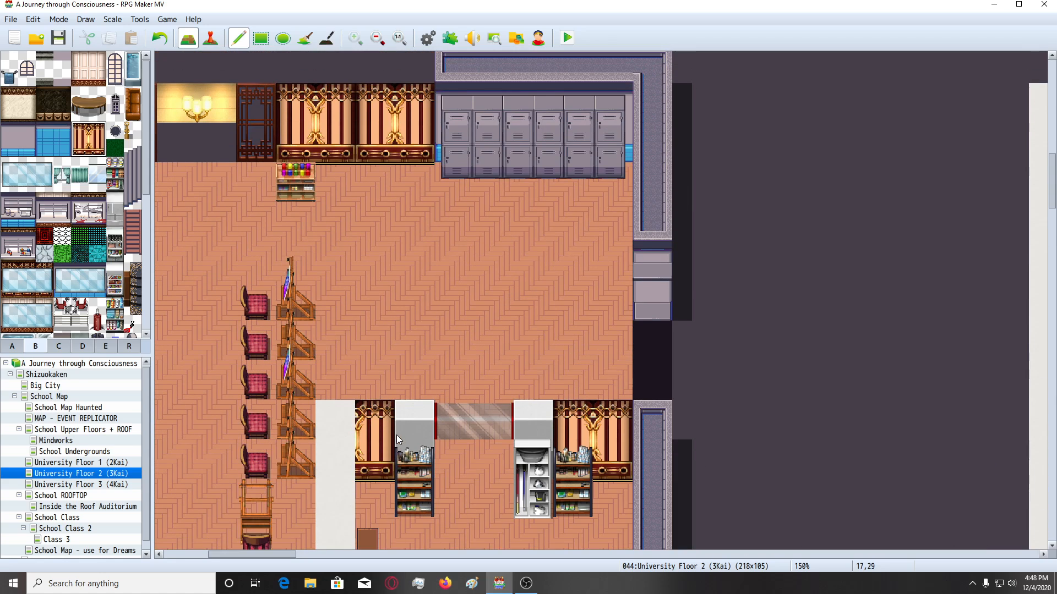
Cover the old purple wall above and behind the lockers at the art room's northeast corner with the dark floor tile.
{"action": "left_click_drag", "start_coordinate": [269, 557], "coordinate": [260, 556]}
{"action": "scroll", "coordinate": [371, 435], "scroll_direction": "up", "scroll_amount": 1}
{"action": "scroll", "coordinate": [371, 435], "scroll_direction": "up", "scroll_amount": 1}
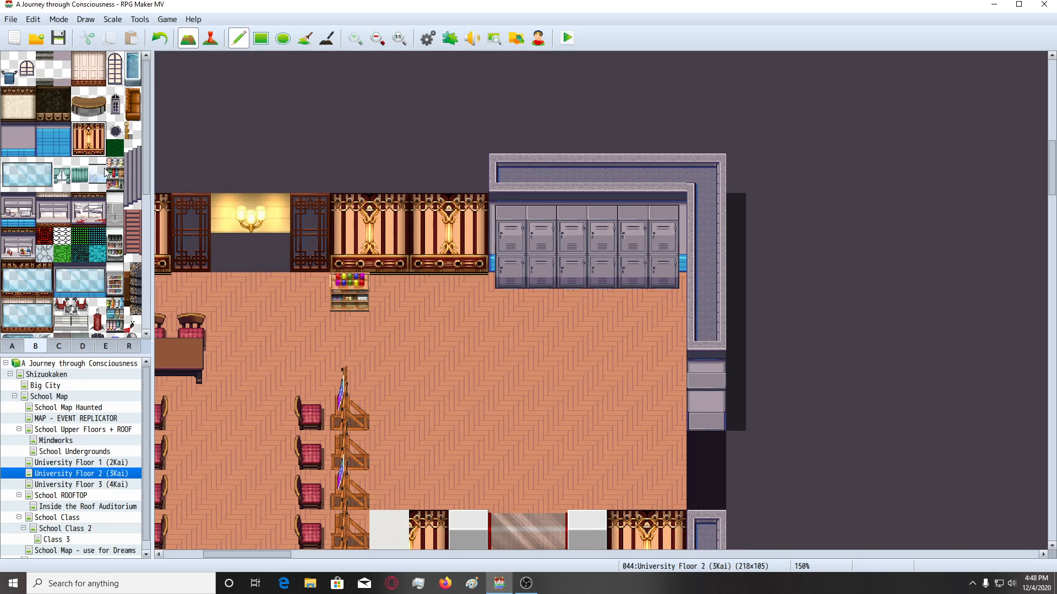
{"action": "left_click", "coordinate": [12, 347]}
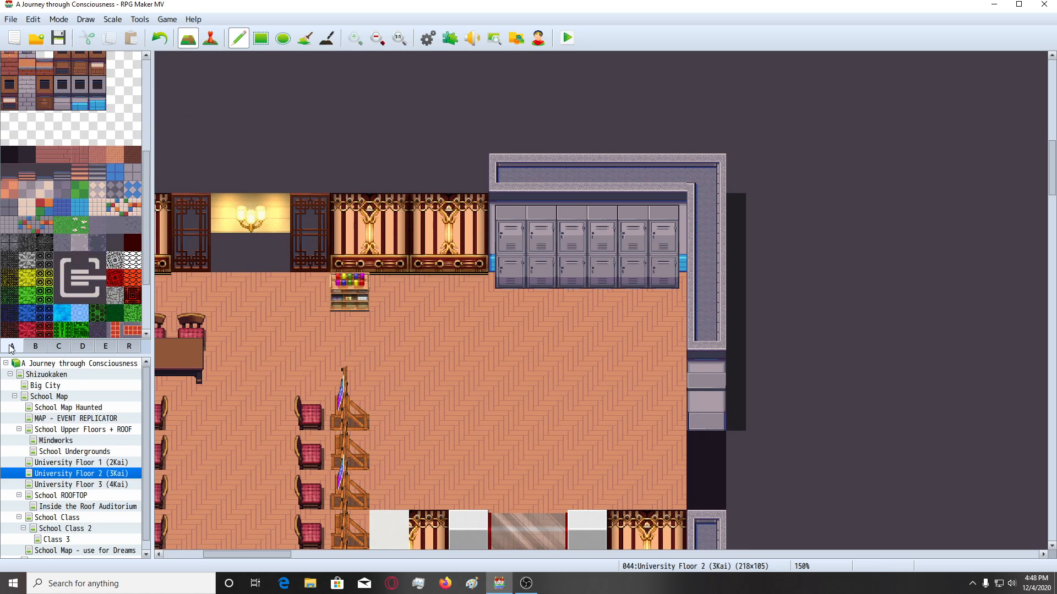
{"action": "left_click", "coordinate": [112, 242]}
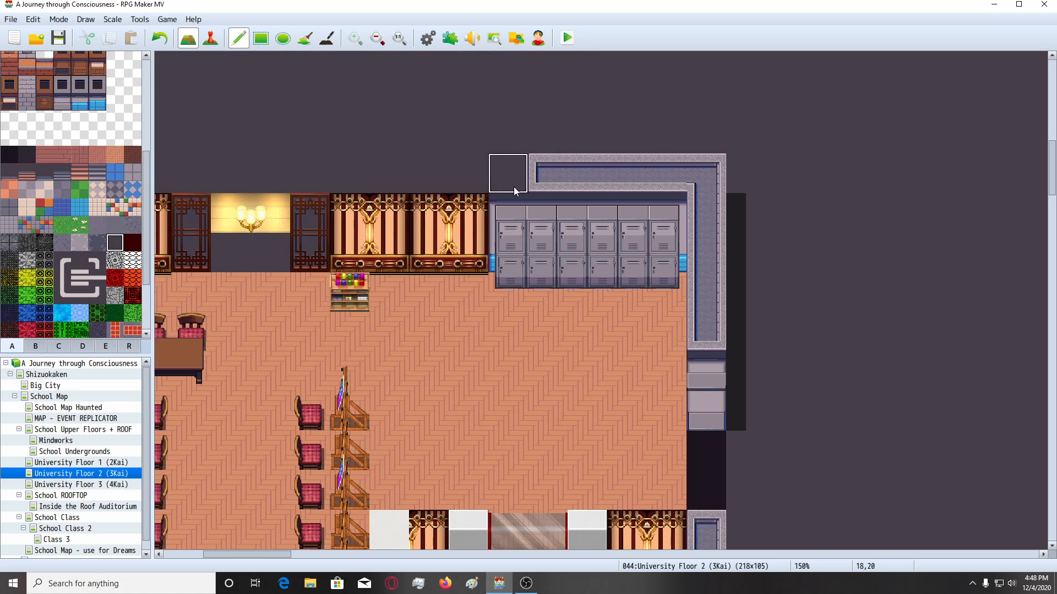
{"action": "mouse_move", "coordinate": [513, 187]}
{"action": "left_mouse_down"}
{"action": "mouse_move", "coordinate": [571, 241]}
{"action": "mouse_move", "coordinate": [538, 249]}
{"action": "mouse_move", "coordinate": [627, 253]}
{"action": "mouse_move", "coordinate": [622, 213]}
{"action": "mouse_move", "coordinate": [550, 175]}
{"action": "mouse_move", "coordinate": [693, 175]}
{"action": "mouse_move", "coordinate": [706, 242]}
{"action": "mouse_move", "coordinate": [508, 213]}
{"action": "left_mouse_up"}
Extend the striped curtain wall east to the room's corner with two full blocks and a one-tile-wide end piece.
{"action": "left_click", "coordinate": [35, 346]}
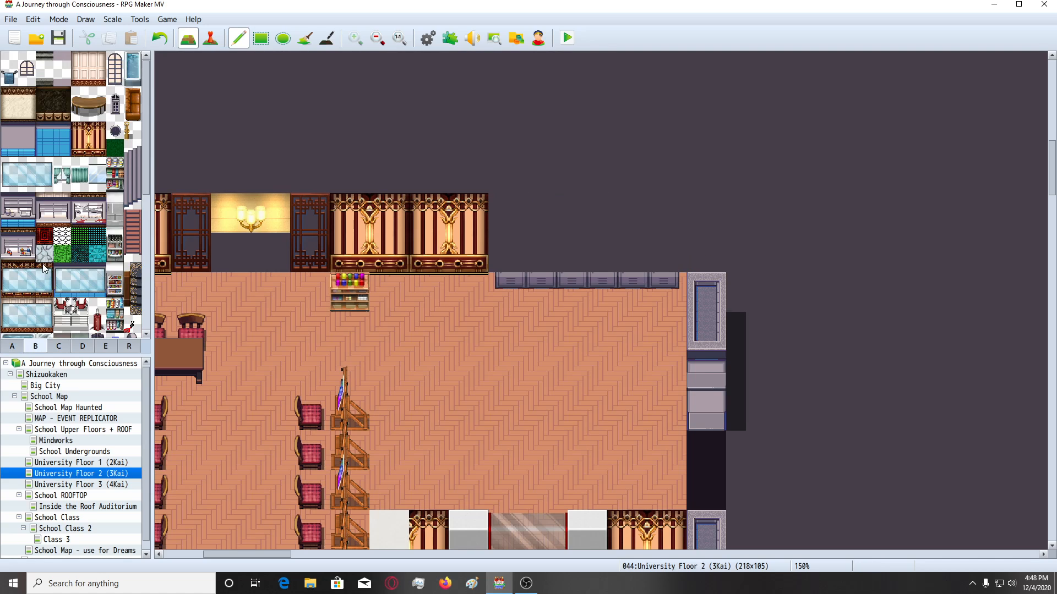
{"action": "left_click", "coordinate": [88, 139]}
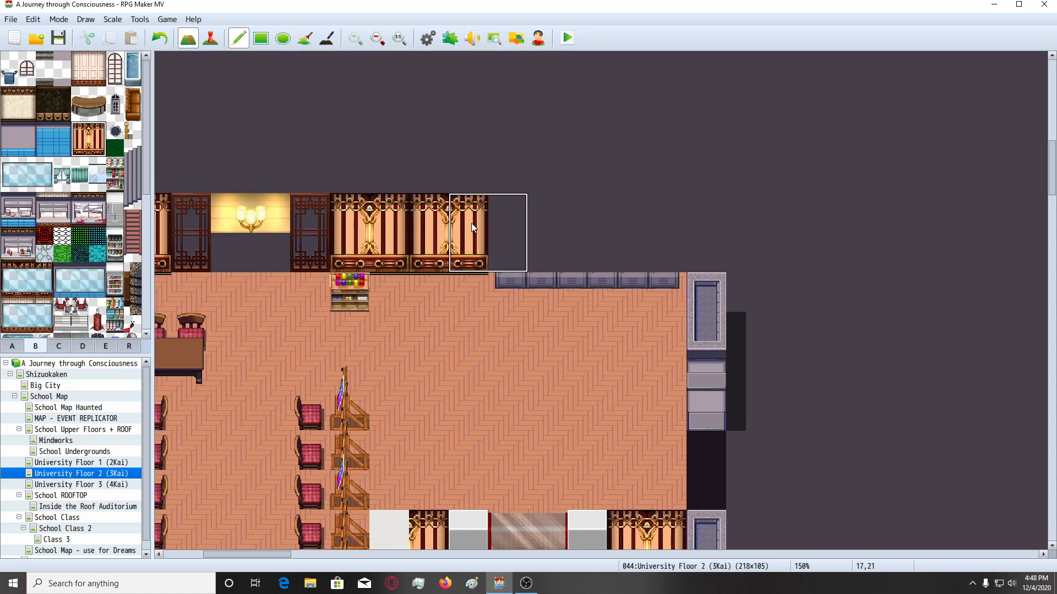
{"action": "left_click", "coordinate": [509, 225]}
{"action": "left_click", "coordinate": [583, 221]}
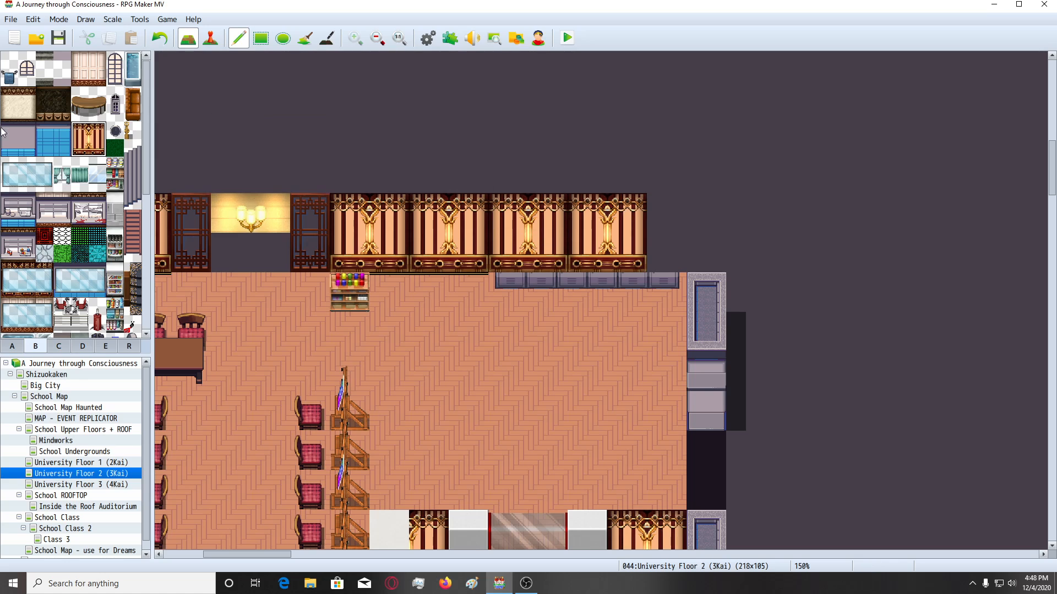
{"action": "left_click_drag", "start_coordinate": [77, 131], "coordinate": [77, 149]}
{"action": "left_click", "coordinate": [655, 227]}
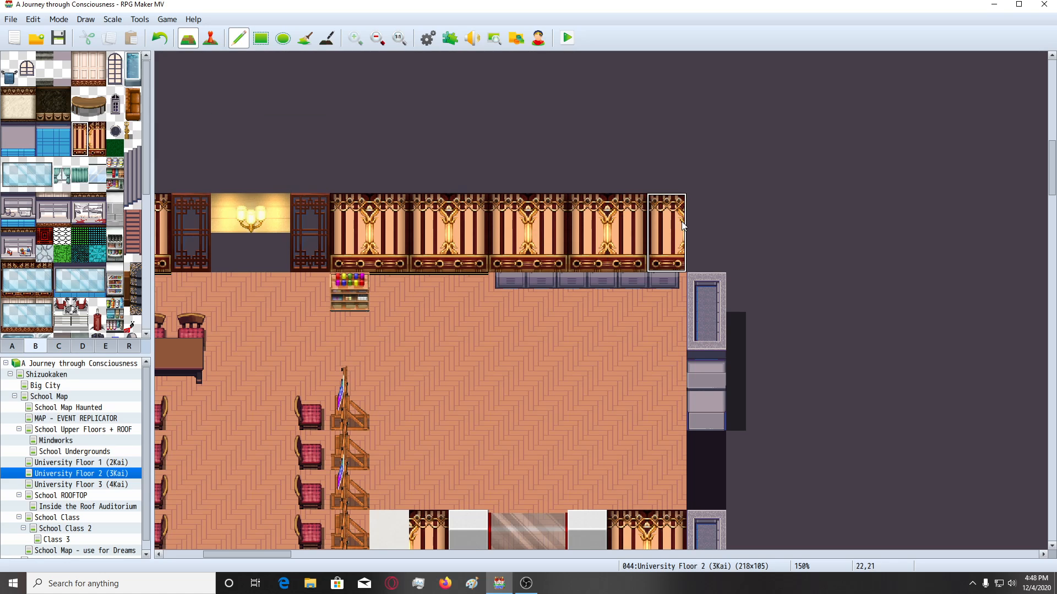
Place the row of six grey lockers over the new curtain wall at the room's northeast corner.
{"action": "left_click", "coordinate": [62, 349]}
{"action": "left_click", "coordinate": [9, 167]}
{"action": "left_click_drag", "start_coordinate": [9, 166], "coordinate": [79, 185]}
{"action": "left_click", "coordinate": [523, 224]}
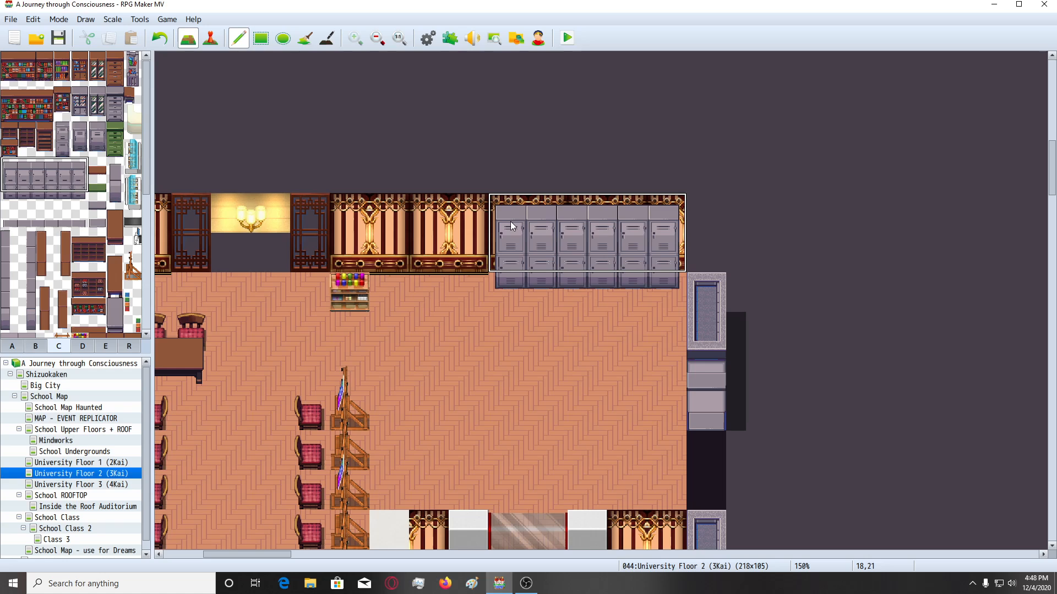
Cover the remaining purple wall, grey wall blocks and shadow above the black east opening with the dark floor tile.
{"action": "left_click", "coordinate": [19, 348]}
{"action": "left_click", "coordinate": [116, 242]}
{"action": "mouse_move", "coordinate": [729, 297]}
{"action": "left_mouse_down"}
{"action": "mouse_move", "coordinate": [737, 342]}
{"action": "mouse_move", "coordinate": [711, 372]}
{"action": "left_mouse_up"}
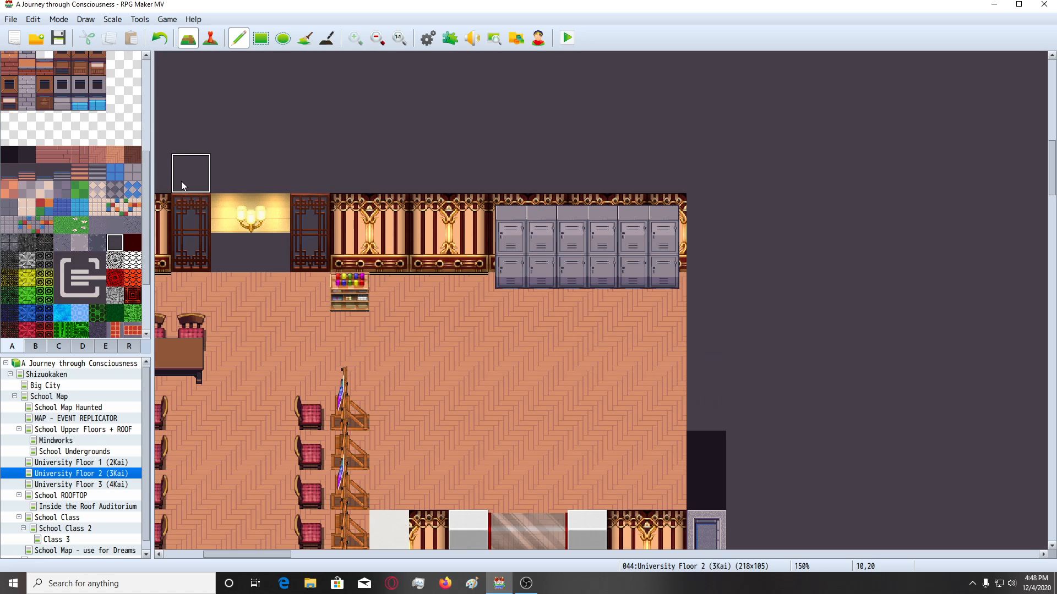
Paint a four-tile-high white wall column along the room's east edge, starting beside the lockers.
{"action": "left_click", "coordinate": [38, 347]}
{"action": "left_click", "coordinate": [84, 348]}
{"action": "scroll", "coordinate": [88, 265], "scroll_direction": "down", "scroll_amount": 2}
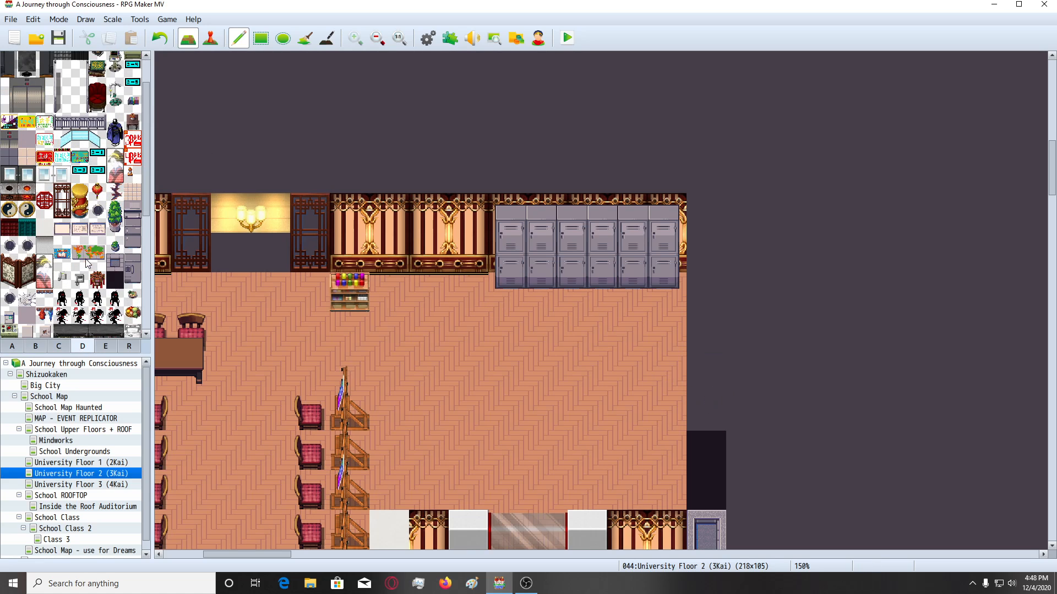
{"action": "left_click", "coordinate": [48, 229]}
{"action": "left_click_drag", "start_coordinate": [718, 210], "coordinate": [707, 369]}
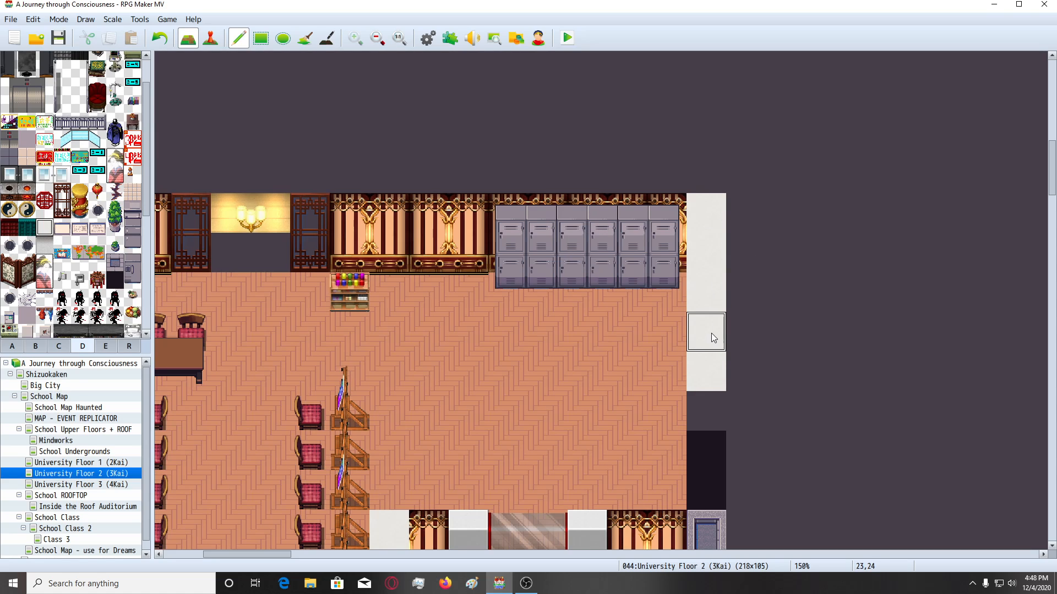
{"action": "key", "text": "ctrl+z"}
{"action": "left_click", "coordinate": [710, 346]}
{"action": "left_click_drag", "start_coordinate": [710, 351], "coordinate": [706, 201]}
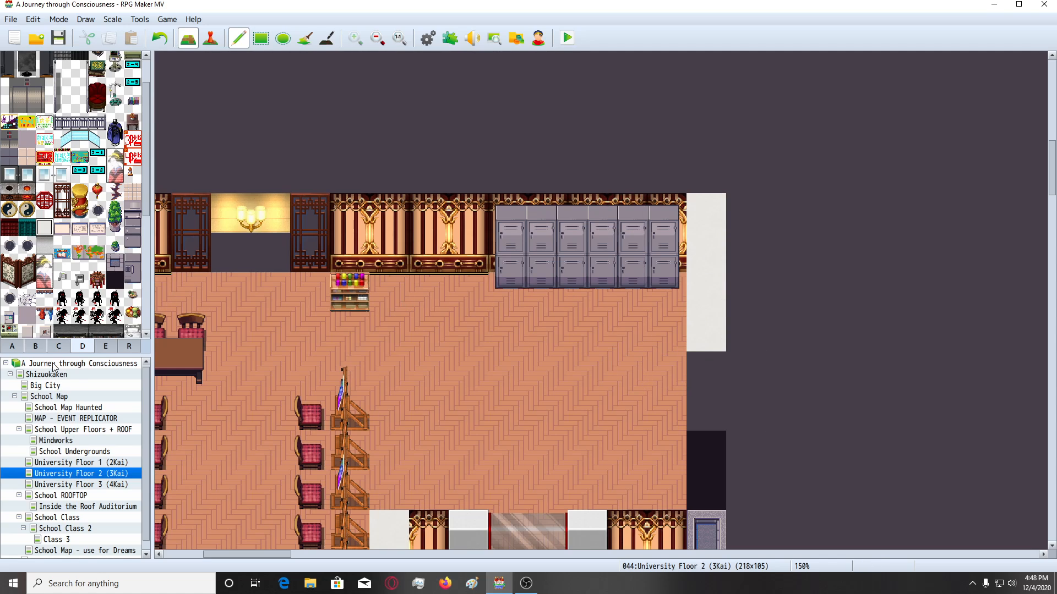
Assign region 1 to four tiles along the room's east edge, starting just below the curtain wall row.
{"action": "left_click", "coordinate": [130, 346]}
{"action": "left_click", "coordinate": [26, 60]}
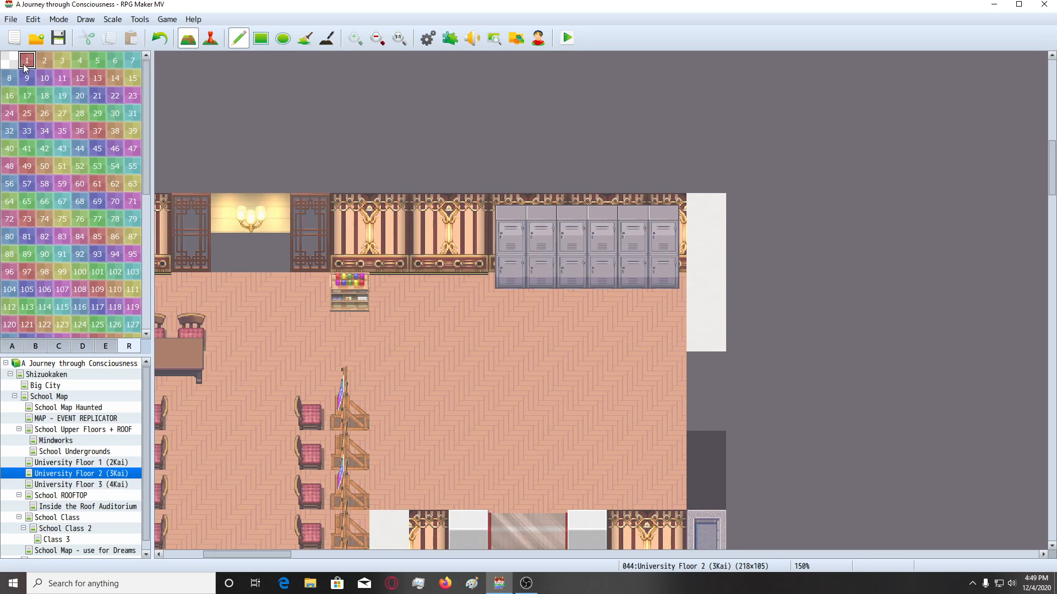
{"action": "left_click", "coordinate": [706, 331]}
{"action": "left_click_drag", "start_coordinate": [703, 275], "coordinate": [706, 212]}
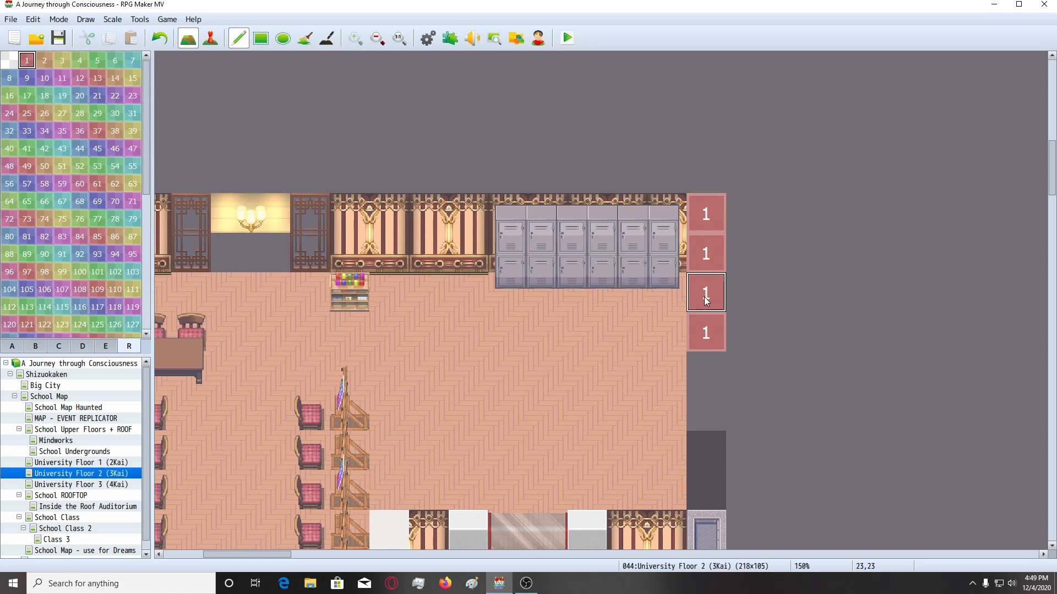
{"action": "key", "text": "ctrl+z"}
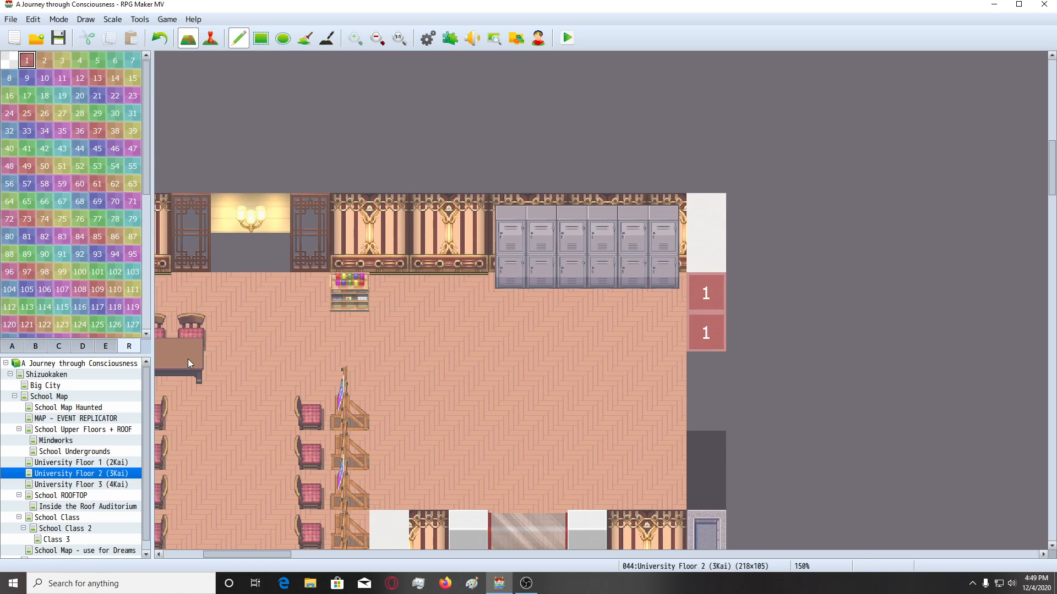
{"action": "left_click_drag", "start_coordinate": [704, 372], "coordinate": [705, 412]}
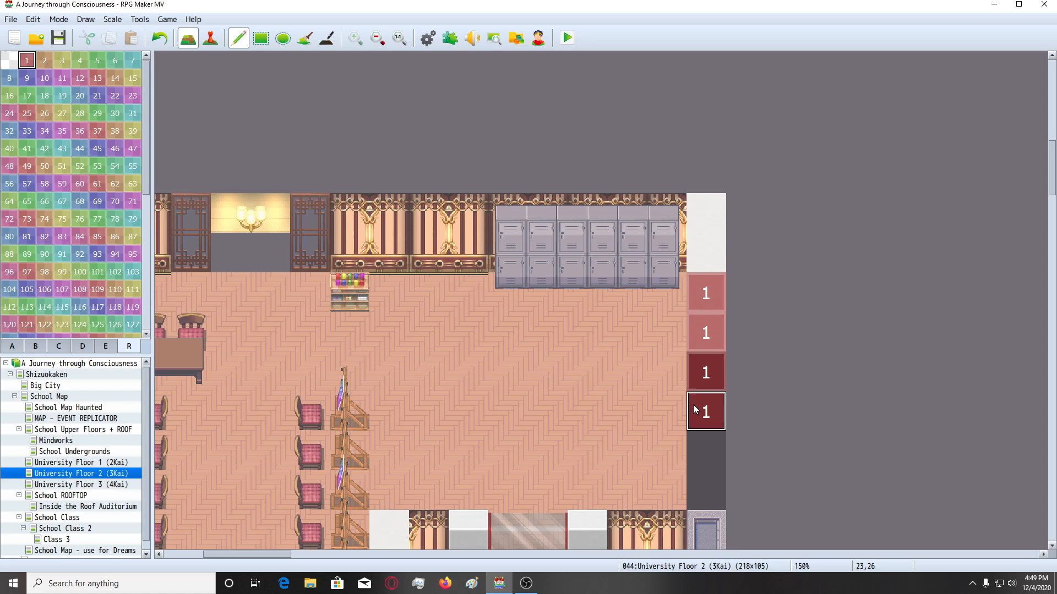
Try placing a one-tile-wide curtain wall section directly below the white column on the east edge.
{"action": "left_click", "coordinate": [12, 346]}
{"action": "scroll", "coordinate": [101, 282], "scroll_direction": "up", "scroll_amount": 2}
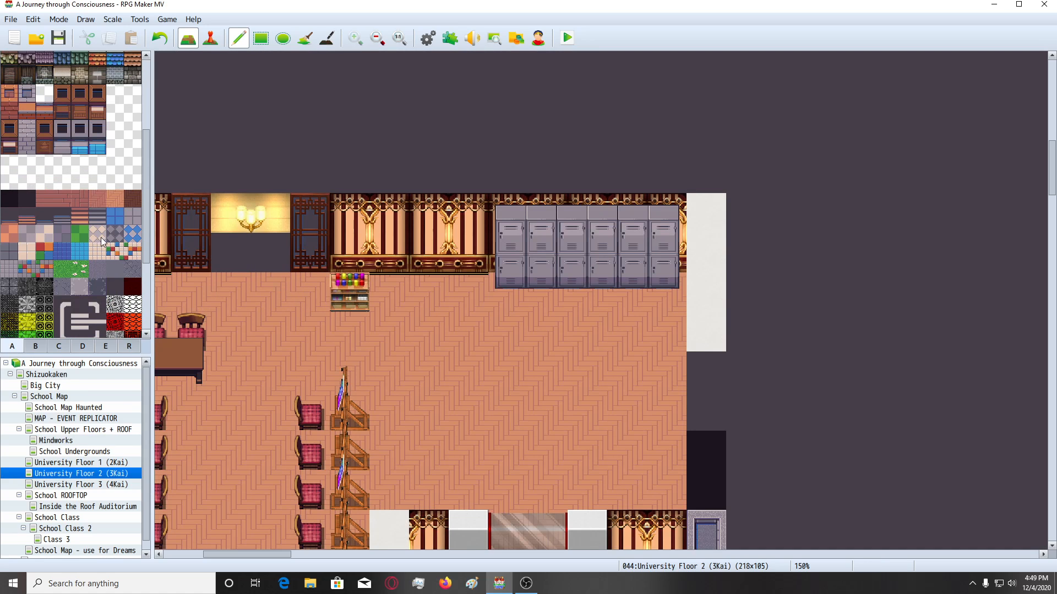
{"action": "scroll", "coordinate": [97, 229], "scroll_direction": "up", "scroll_amount": 3}
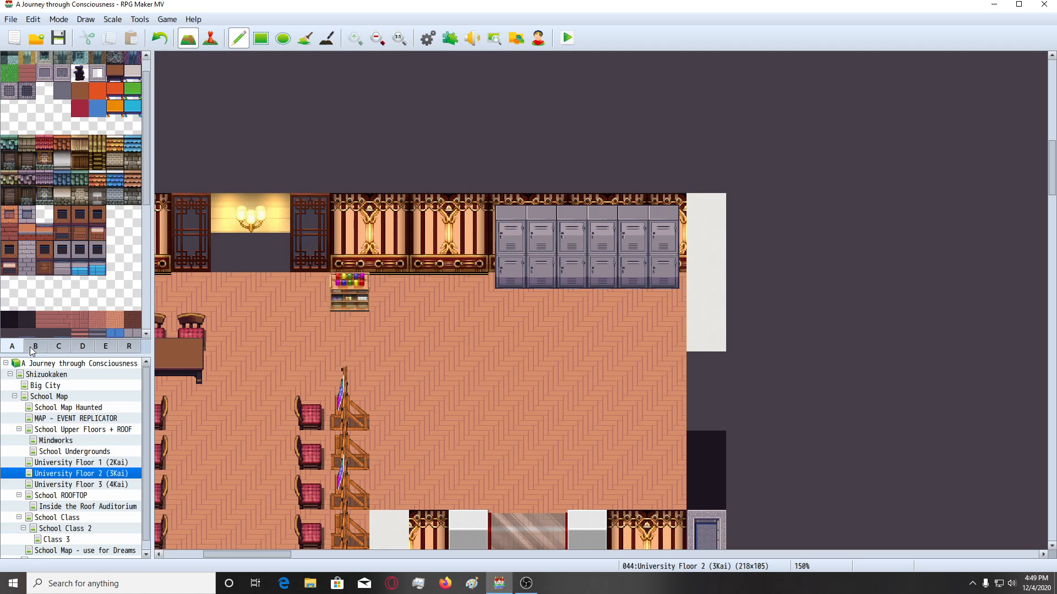
{"action": "left_click", "coordinate": [124, 347]}
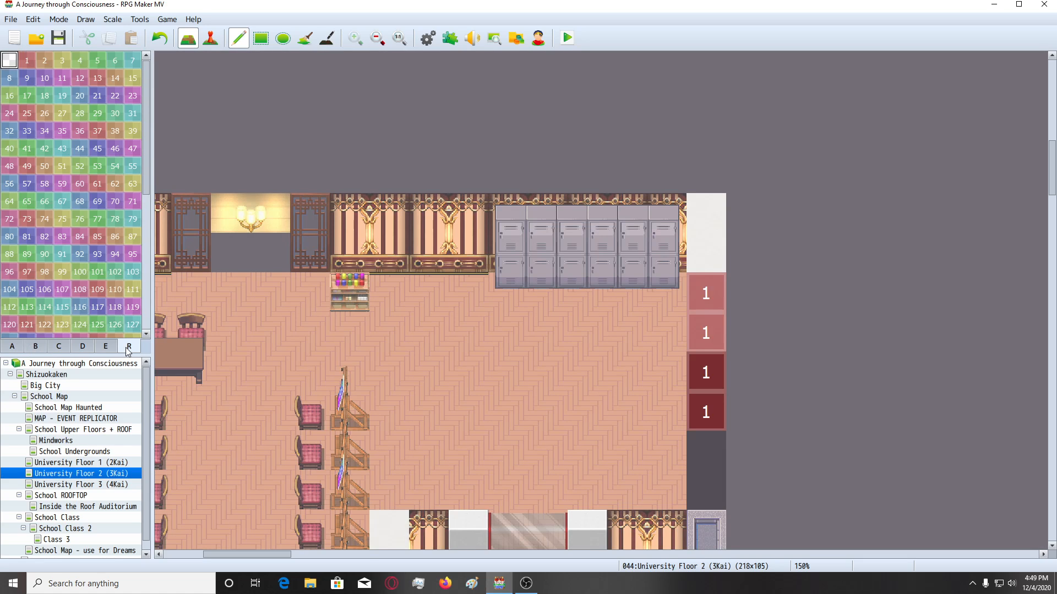
{"action": "left_click", "coordinate": [5, 346]}
{"action": "left_click", "coordinate": [34, 346]}
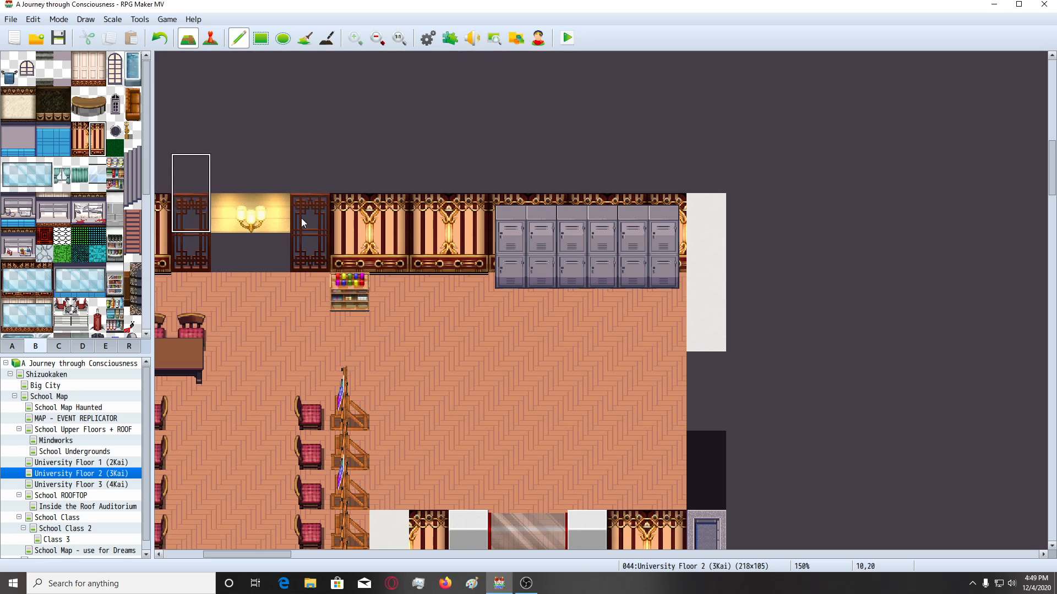
{"action": "scroll", "coordinate": [827, 383], "scroll_direction": "down", "scroll_amount": 2}
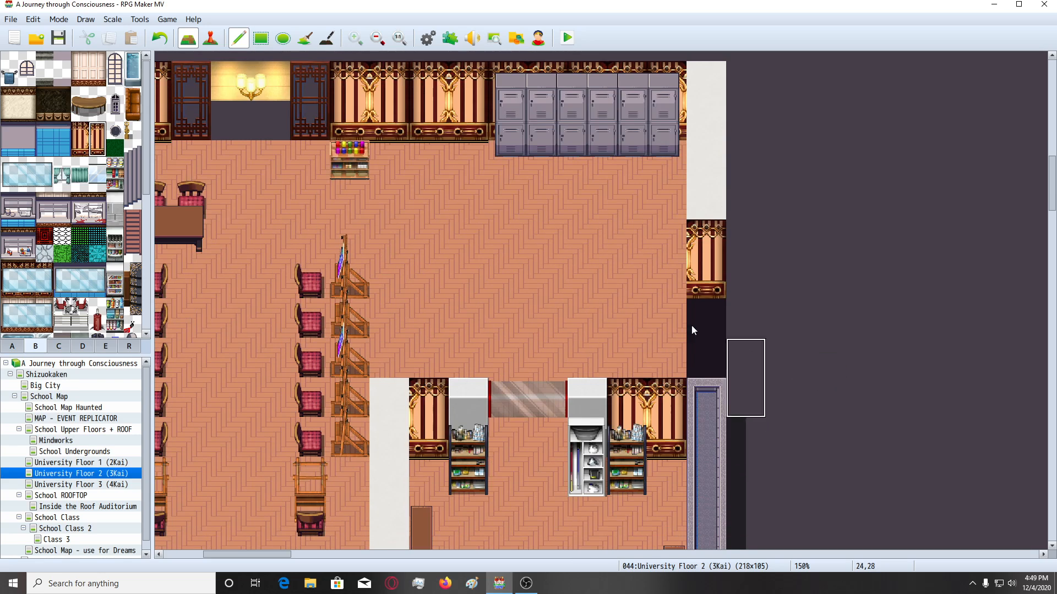
Try filling the black east opening with the dark floor tile, and undo both this fill and the curtain section above it.
{"action": "scroll", "coordinate": [117, 321], "scroll_direction": "down", "scroll_amount": 3}
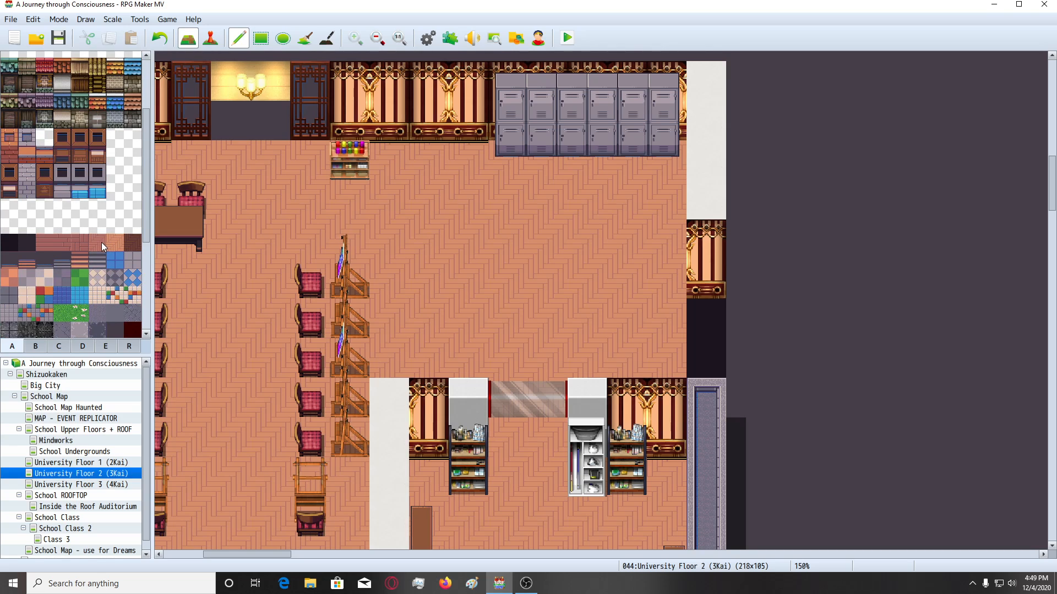
{"action": "scroll", "coordinate": [121, 316], "scroll_direction": "down", "scroll_amount": 1}
{"action": "left_click", "coordinate": [114, 298]}
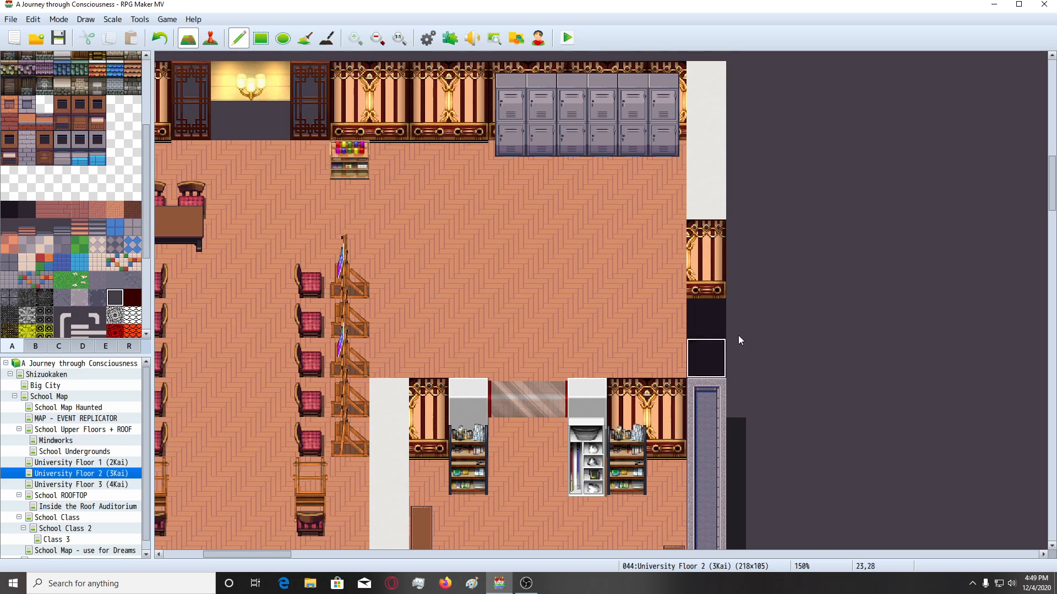
{"action": "scroll", "coordinate": [755, 344], "scroll_direction": "down", "scroll_amount": 2}
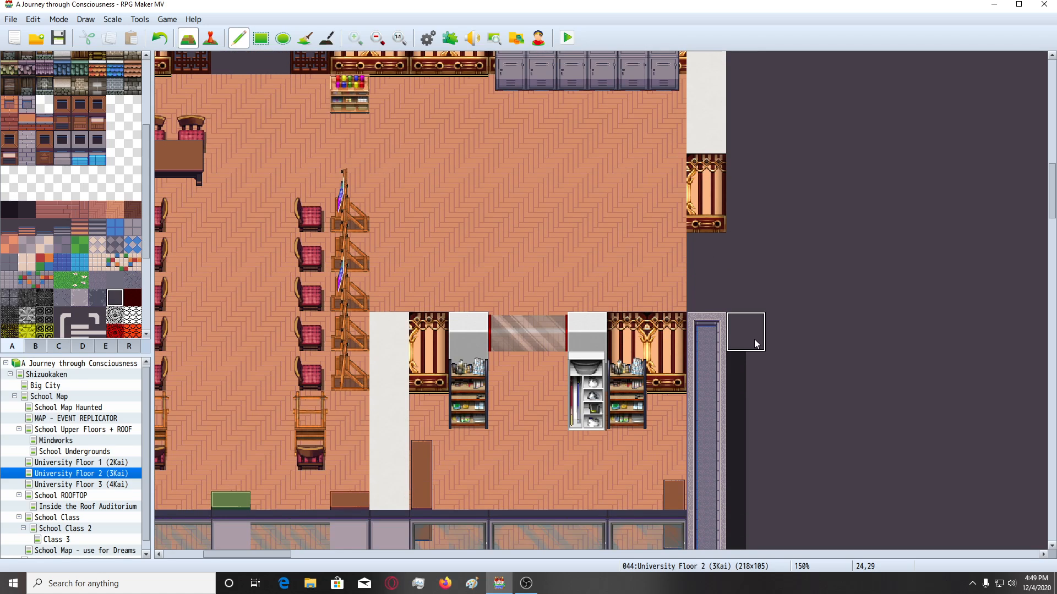
{"action": "scroll", "coordinate": [777, 345], "scroll_direction": "down", "scroll_amount": 2}
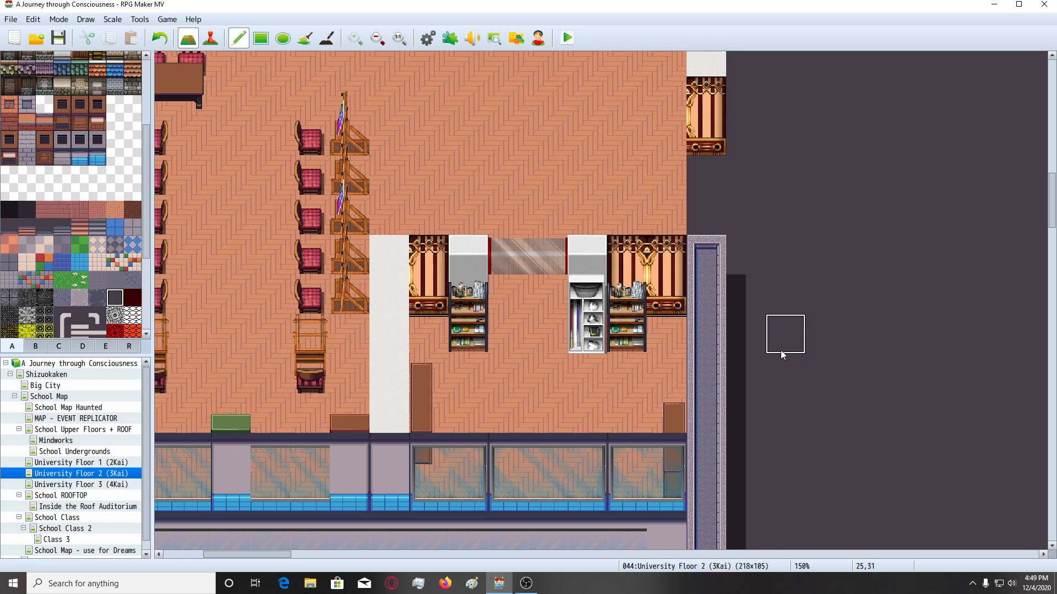
{"action": "scroll", "coordinate": [781, 351], "scroll_direction": "up", "scroll_amount": 5}
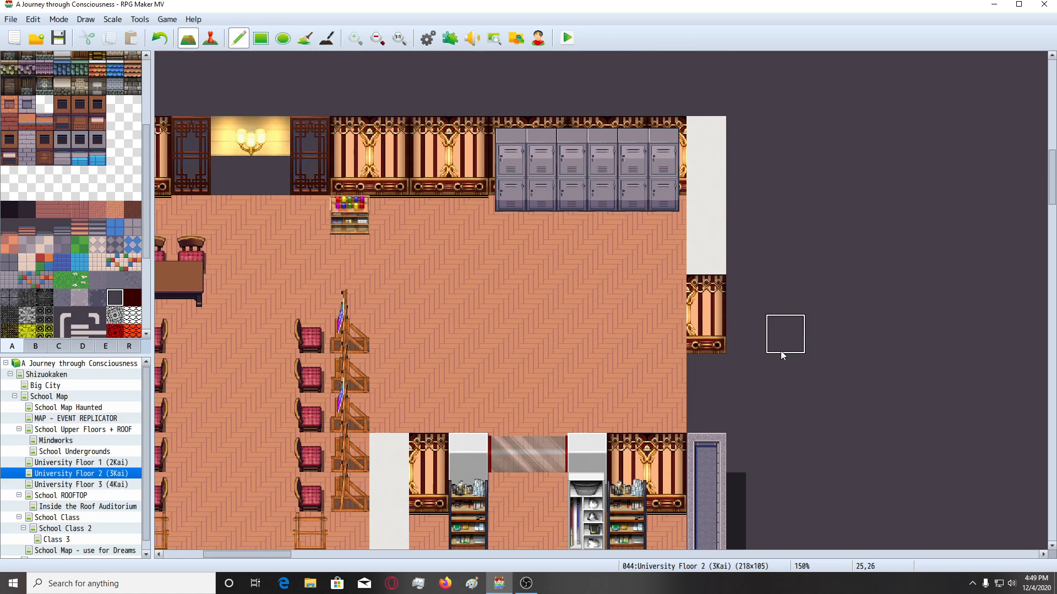
{"action": "key", "text": "ctrl+z"}
{"action": "key", "text": "ctrl+z"}
Cover the black opening and the old purple wall along the room's east side with the dark floor tile, down to the southern rooms' wall.
{"action": "scroll", "coordinate": [742, 318], "scroll_direction": "down", "scroll_amount": 1}
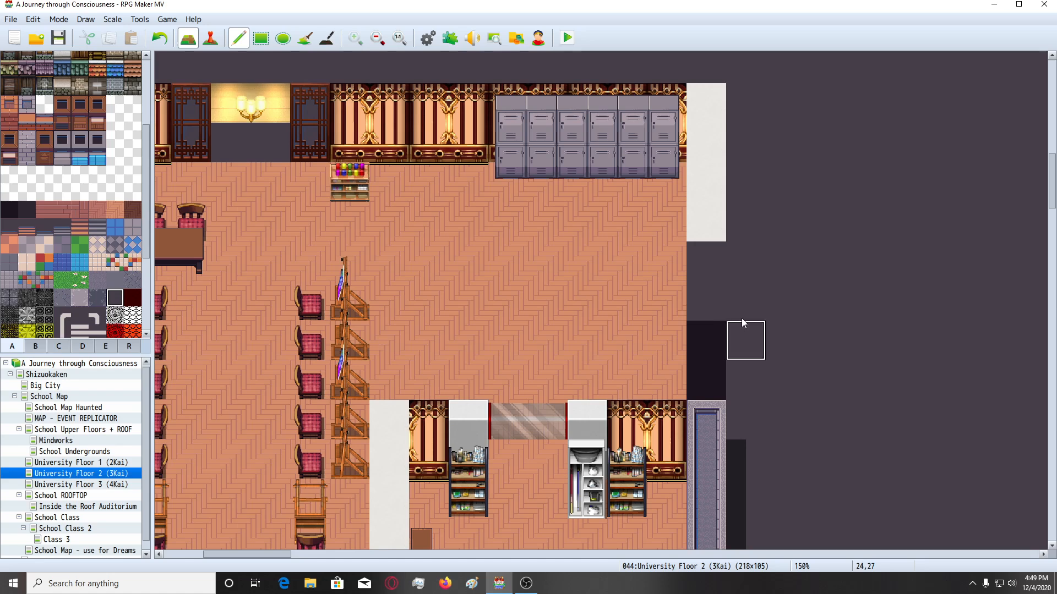
{"action": "left_click_drag", "start_coordinate": [711, 329], "coordinate": [713, 379]}
{"action": "scroll", "coordinate": [713, 379], "scroll_direction": "down", "scroll_amount": 4}
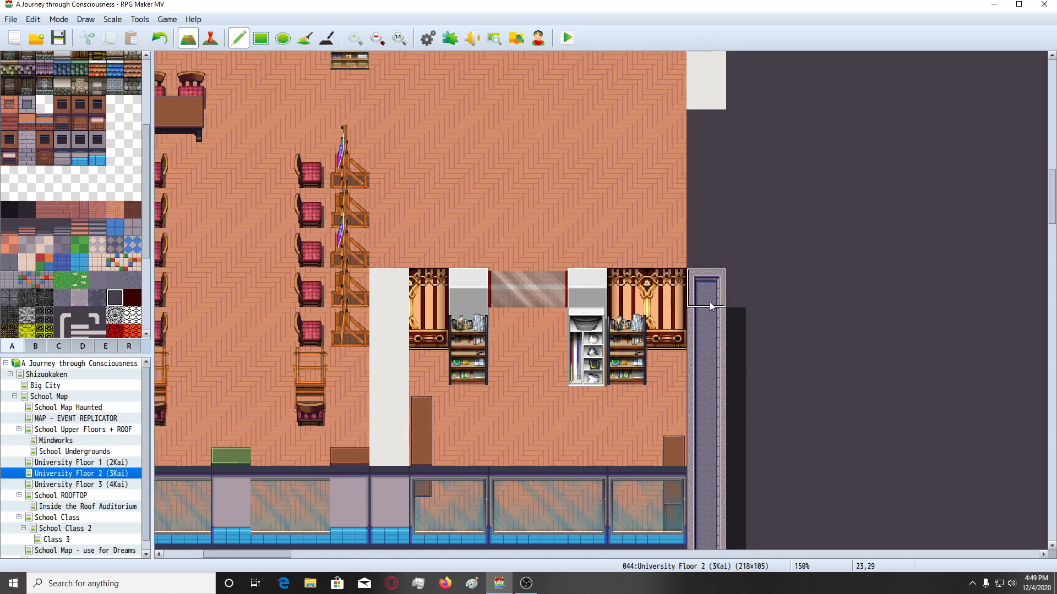
{"action": "left_click", "coordinate": [709, 293]}
{"action": "scroll", "coordinate": [710, 293], "scroll_direction": "down", "scroll_amount": 3}
{"action": "left_click", "coordinate": [709, 293]}
{"action": "scroll", "coordinate": [709, 293], "scroll_direction": "down", "scroll_amount": 1}
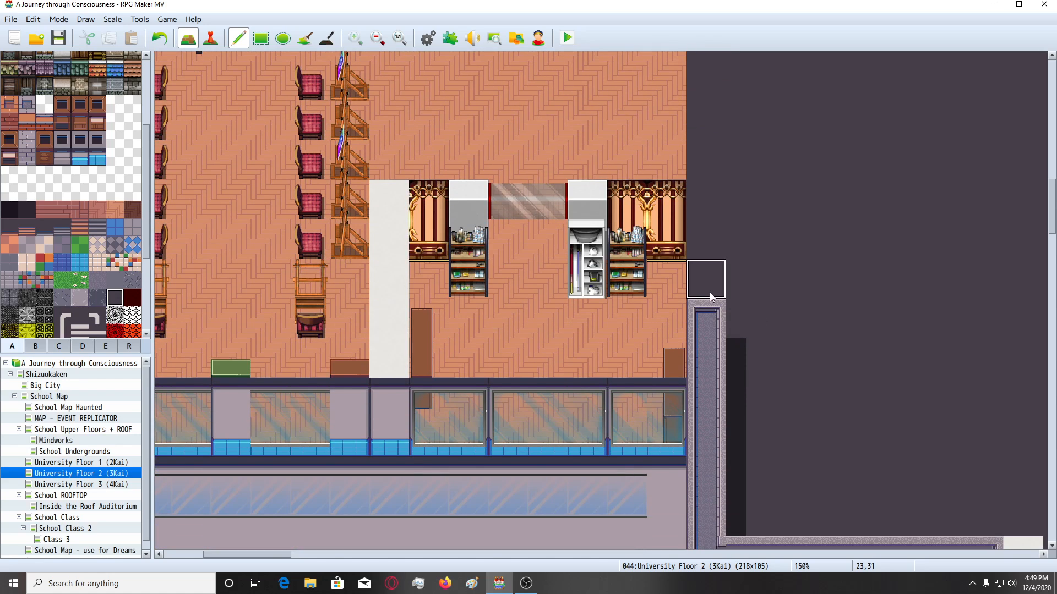
{"action": "left_click", "coordinate": [709, 309]}
{"action": "scroll", "coordinate": [707, 303], "scroll_direction": "down", "scroll_amount": 2}
{"action": "left_click", "coordinate": [708, 304]}
{"action": "left_click", "coordinate": [705, 316]}
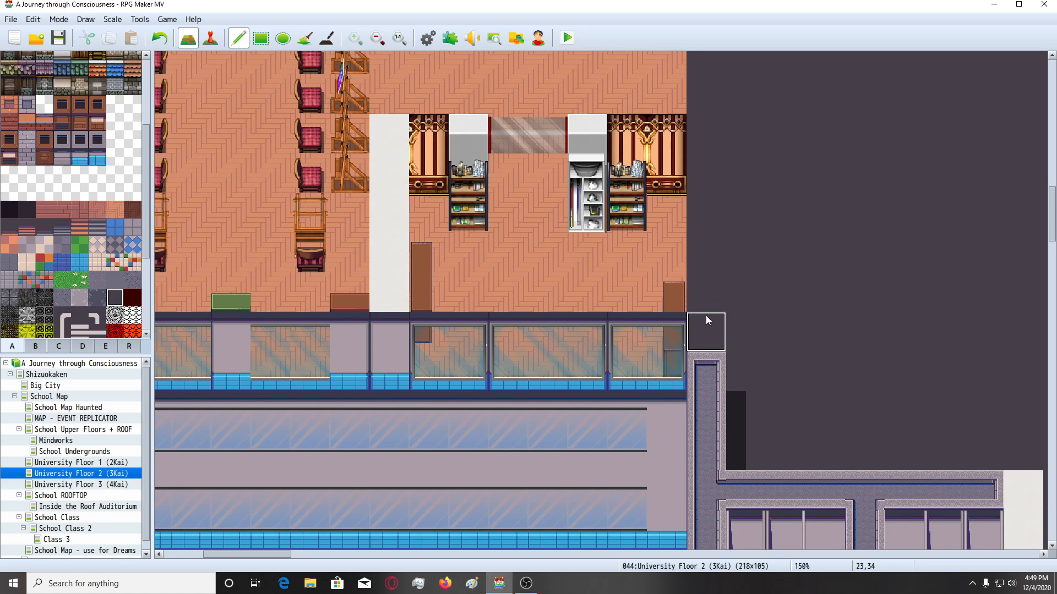
{"action": "scroll", "coordinate": [706, 316], "scroll_direction": "down", "scroll_amount": 1}
{"action": "left_click", "coordinate": [706, 315]}
{"action": "scroll", "coordinate": [706, 317], "scroll_direction": "down", "scroll_amount": 2}
{"action": "left_click", "coordinate": [705, 318]}
{"action": "left_click", "coordinate": [703, 349]}
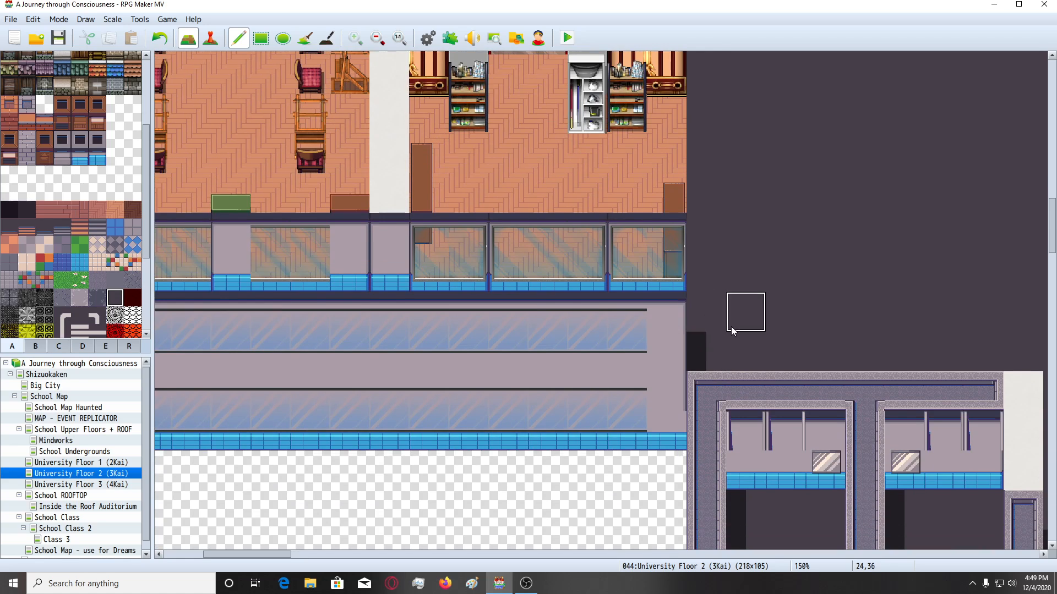
Paint the white wall column along the cleared east side, from the southern rooms' wall up to the existing white column.
{"action": "left_click", "coordinate": [81, 349]}
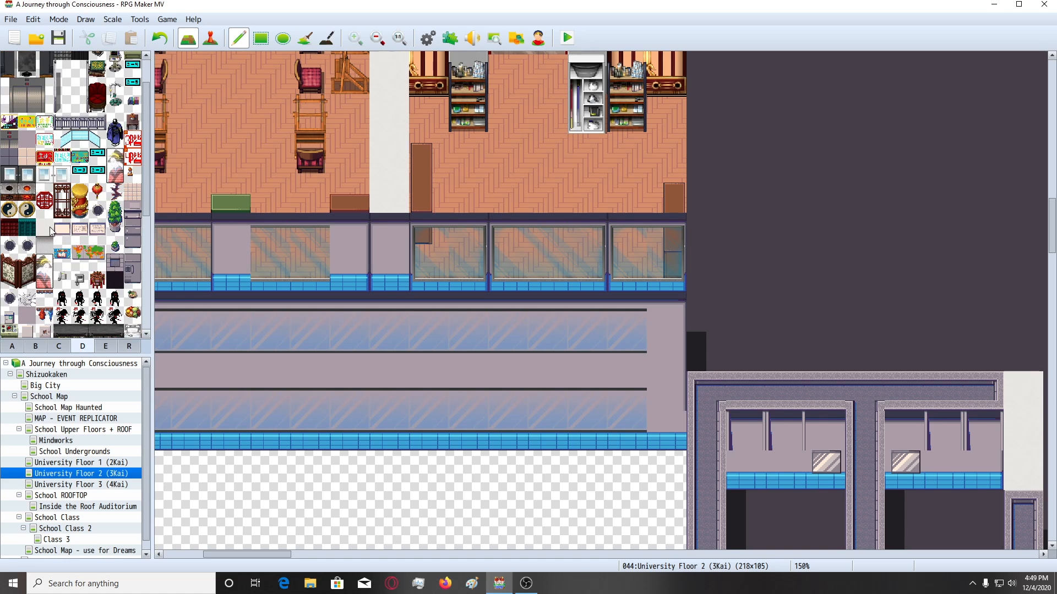
{"action": "left_click", "coordinate": [45, 227]}
{"action": "left_click", "coordinate": [721, 348]}
{"action": "scroll", "coordinate": [721, 348], "scroll_direction": "up", "scroll_amount": 14}
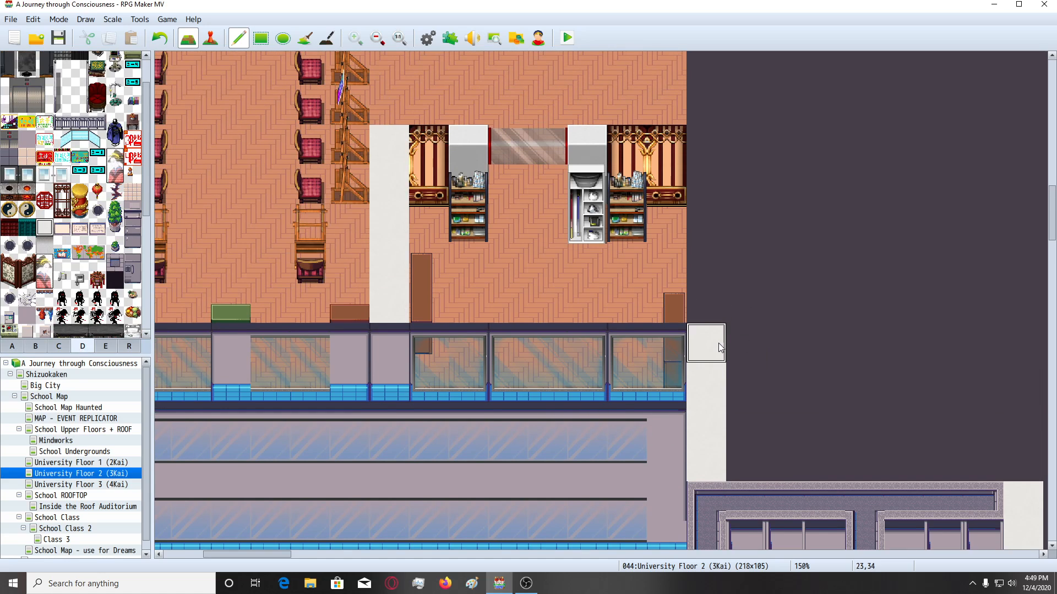
{"action": "scroll", "coordinate": [721, 348], "scroll_direction": "up", "scroll_amount": 3}
{"action": "left_click_drag", "start_coordinate": [720, 348], "coordinate": [712, 231]}
Mark the white wall column along the east side as region 1, down to the southern rooms' wall.
{"action": "left_click", "coordinate": [128, 347]}
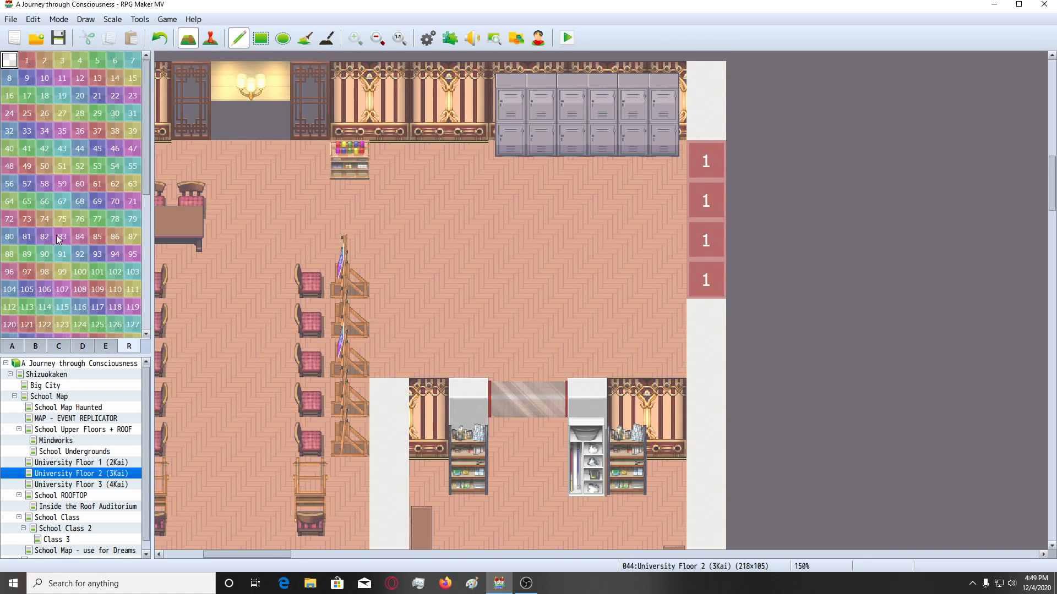
{"action": "left_click", "coordinate": [32, 60]}
{"action": "left_click", "coordinate": [719, 319]}
{"action": "scroll", "coordinate": [718, 319], "scroll_direction": "down", "scroll_amount": 6}
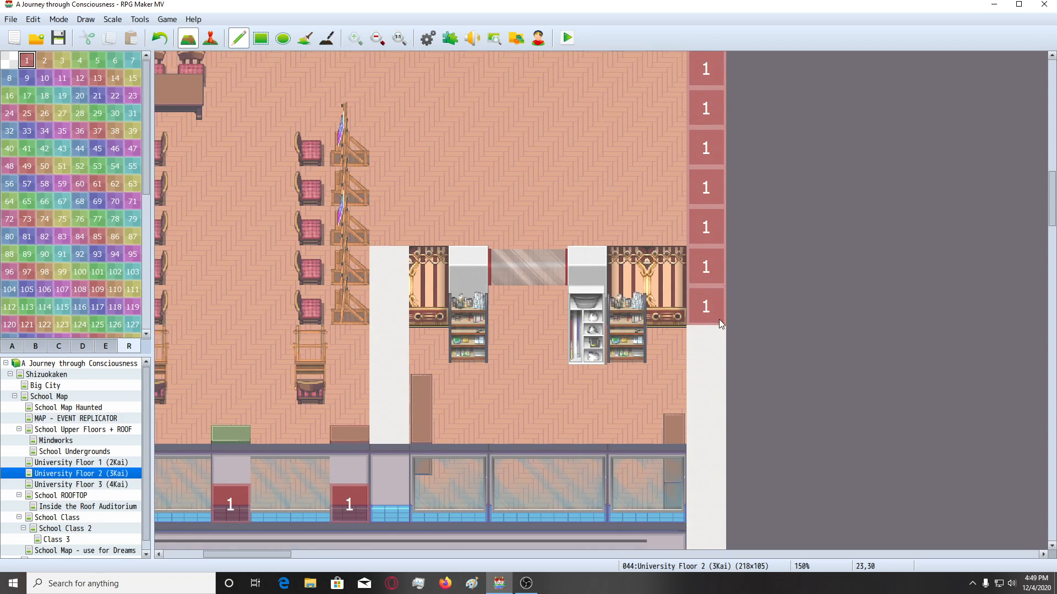
{"action": "scroll", "coordinate": [718, 319], "scroll_direction": "down", "scroll_amount": 5}
{"action": "left_click_drag", "start_coordinate": [717, 332], "coordinate": [708, 445]}
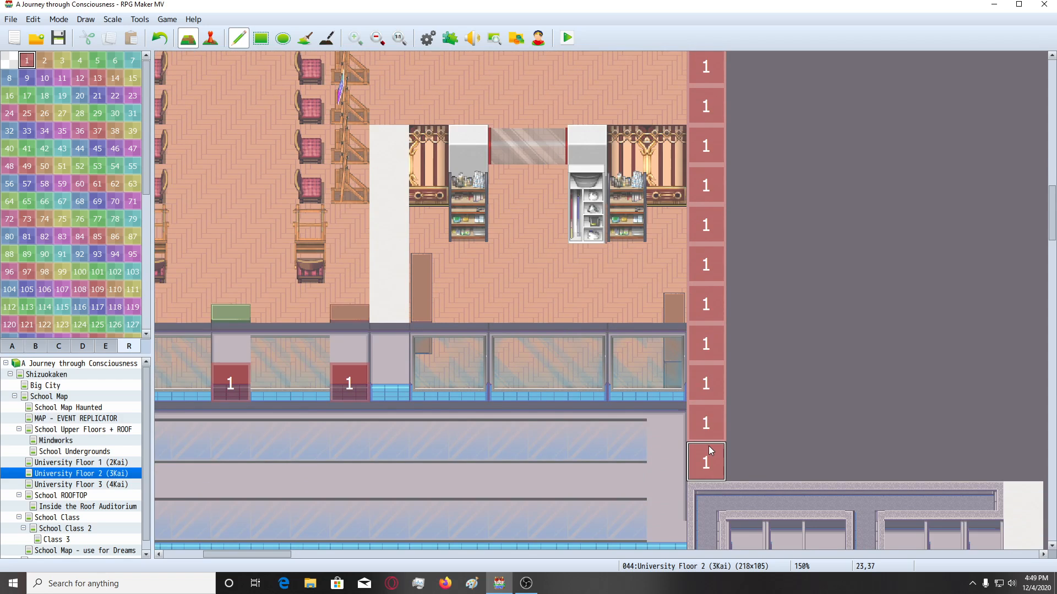
Inspect the whole art room layout from the west wall to the white east column, with the event grid shown.
{"action": "scroll", "coordinate": [708, 446], "scroll_direction": "up", "scroll_amount": 12}
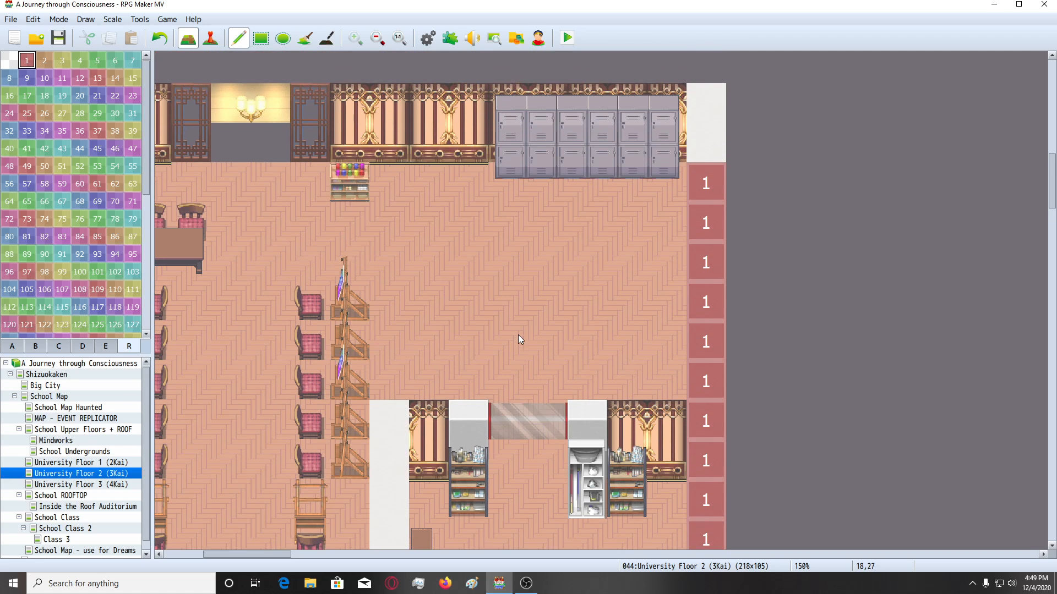
{"action": "scroll", "coordinate": [519, 339], "scroll_direction": "up", "scroll_amount": 1}
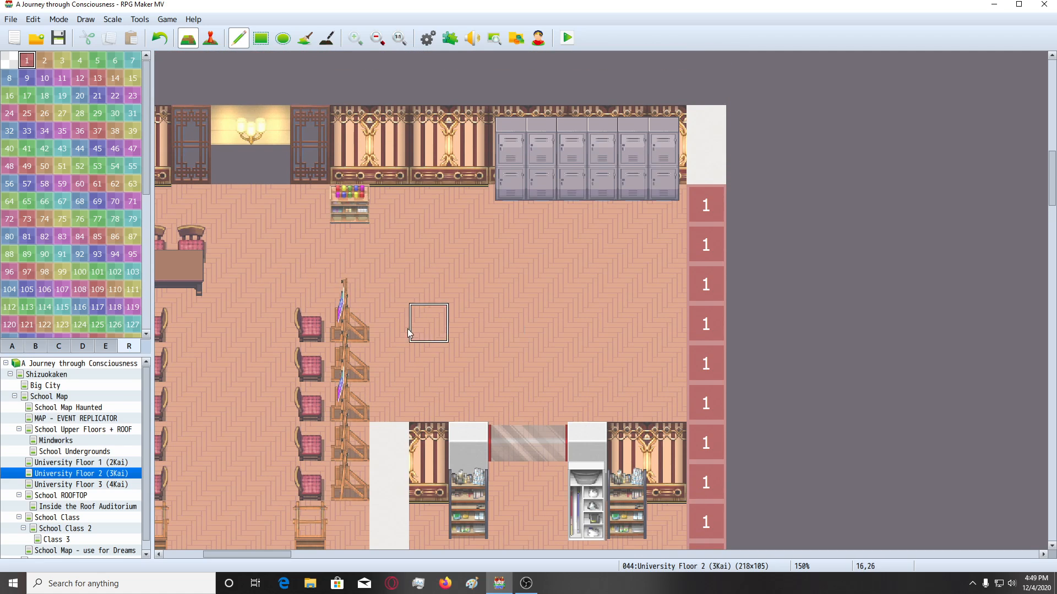
{"action": "left_click", "coordinate": [14, 349]}
{"action": "scroll", "coordinate": [555, 353], "scroll_direction": "down", "scroll_amount": 3}
{"action": "scroll", "coordinate": [554, 352], "scroll_direction": "up", "scroll_amount": 4}
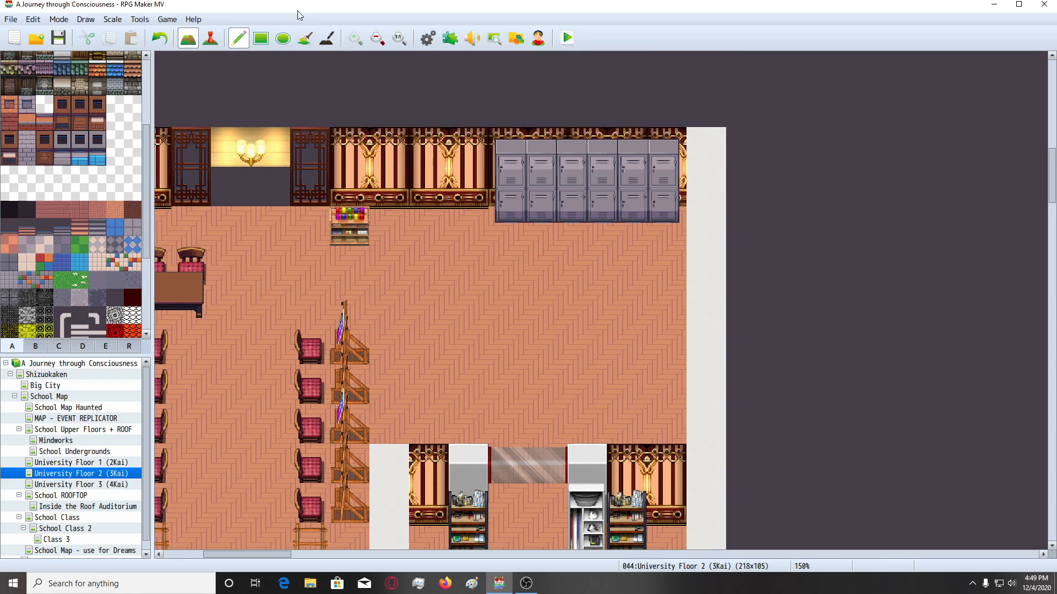
{"action": "key", "text": "F6"}
{"action": "scroll", "coordinate": [388, 304], "scroll_direction": "down", "scroll_amount": 2}
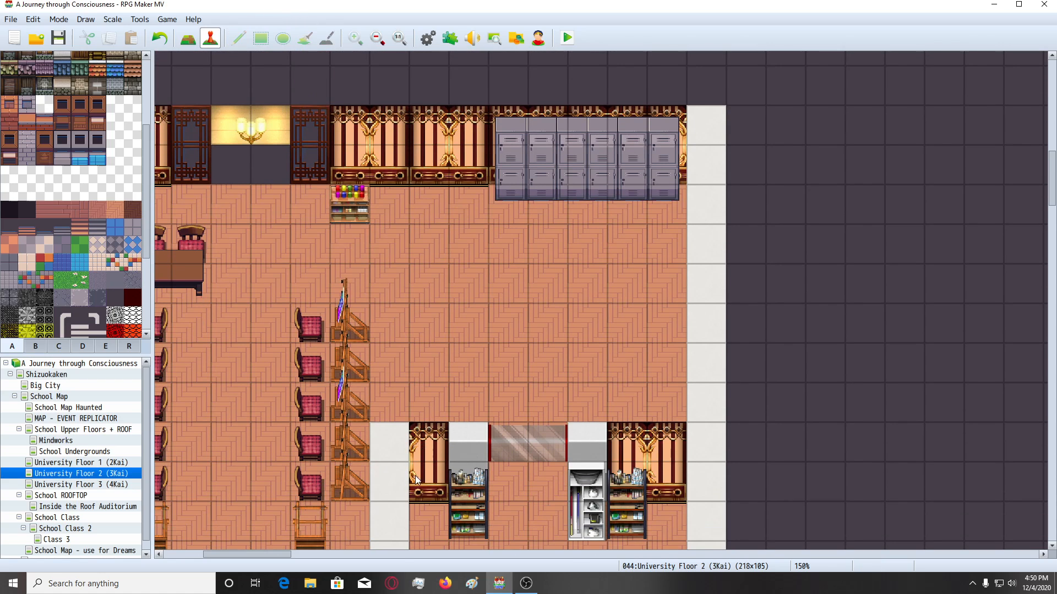
{"action": "left_click_drag", "start_coordinate": [272, 554], "coordinate": [251, 553]}
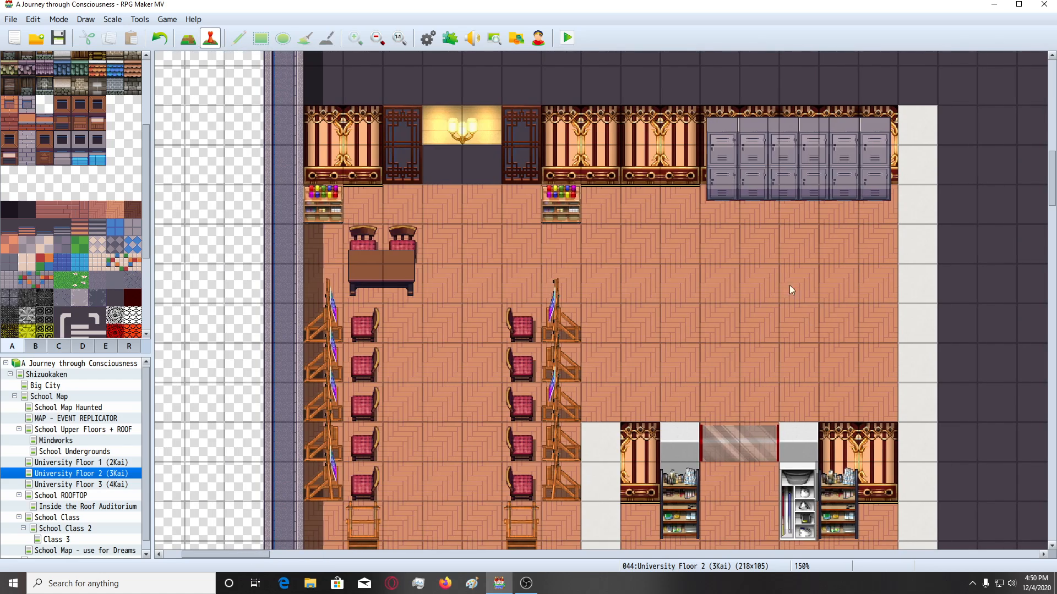
{"action": "scroll", "coordinate": [757, 292], "scroll_direction": "up", "scroll_amount": 1}
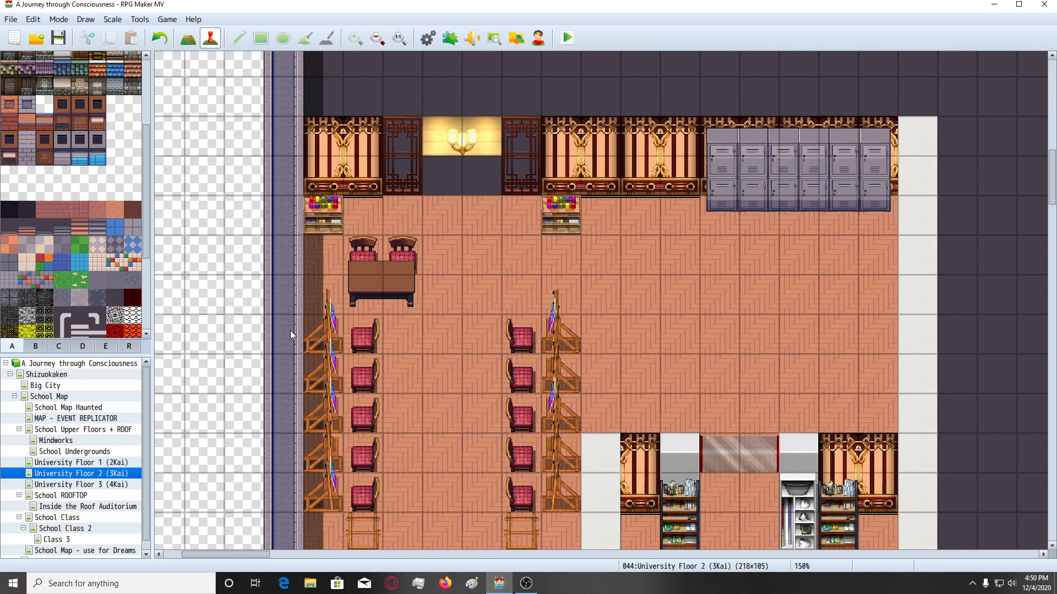
Look through the D tileset for furniture that suits the empty eastern part of the art room.
{"action": "left_click", "coordinate": [82, 346]}
{"action": "scroll", "coordinate": [83, 248], "scroll_direction": "down", "scroll_amount": 4}
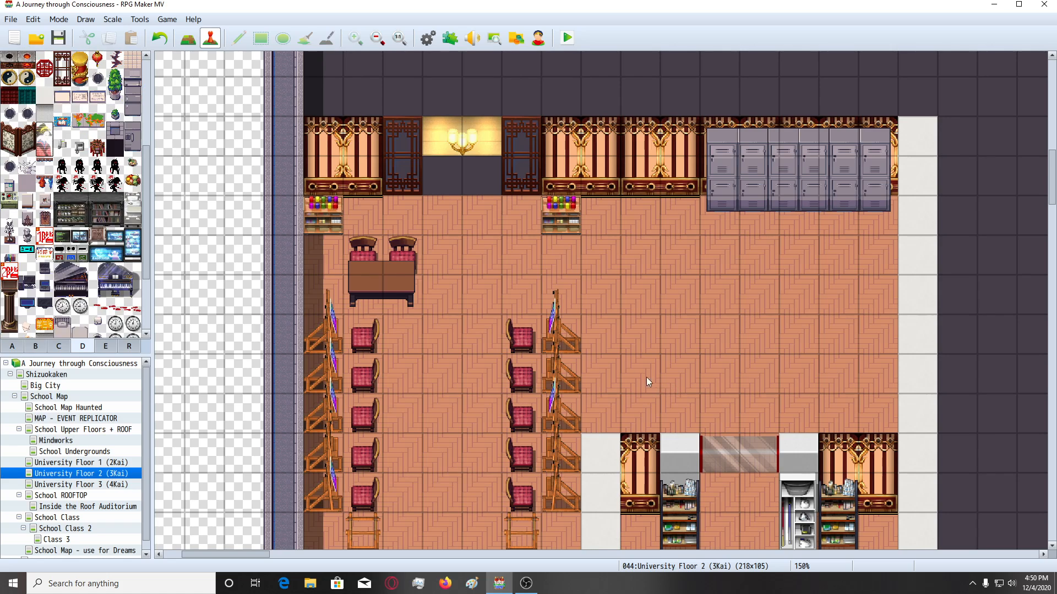
{"action": "scroll", "coordinate": [33, 273], "scroll_direction": "down", "scroll_amount": 2}
{"action": "scroll", "coordinate": [71, 302], "scroll_direction": "down", "scroll_amount": 2}
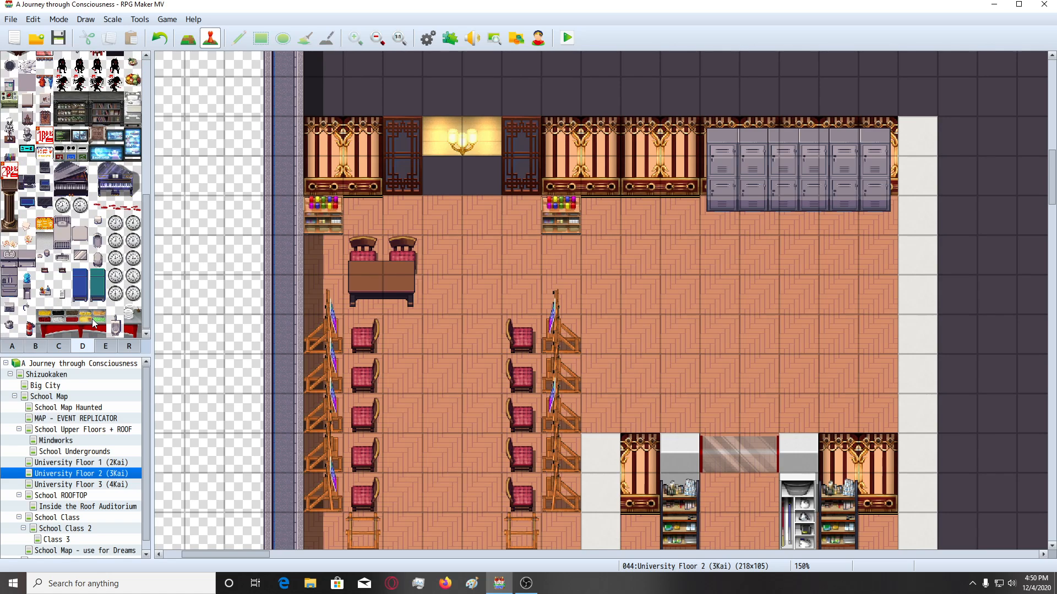
{"action": "scroll", "coordinate": [93, 323], "scroll_direction": "up", "scroll_amount": 2}
{"action": "scroll", "coordinate": [93, 323], "scroll_direction": "up", "scroll_amount": 1}
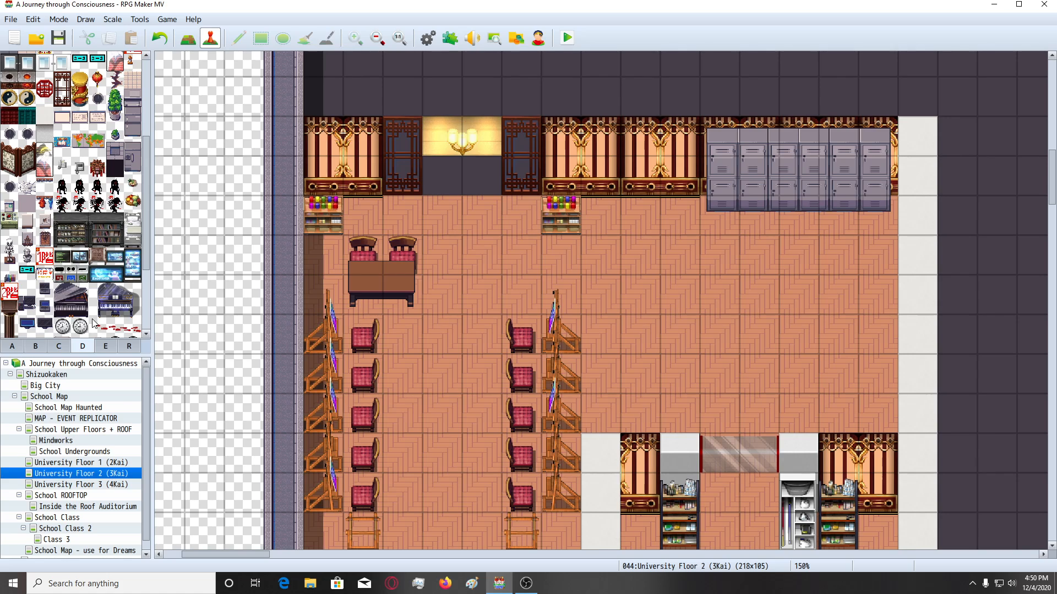
{"action": "scroll", "coordinate": [93, 324], "scroll_direction": "up", "scroll_amount": 1}
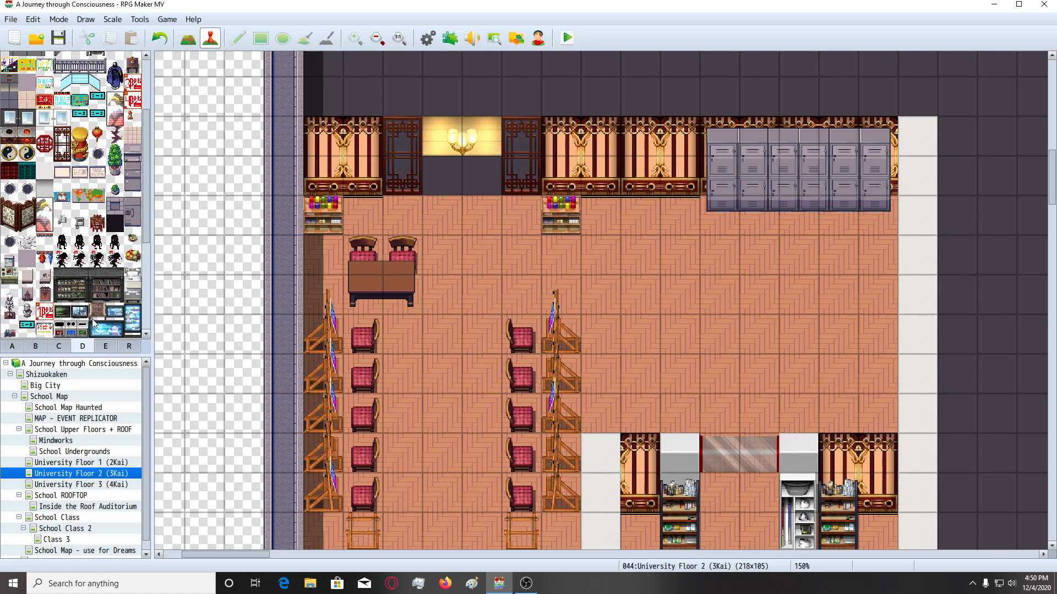
{"action": "scroll", "coordinate": [92, 319], "scroll_direction": "up", "scroll_amount": 1}
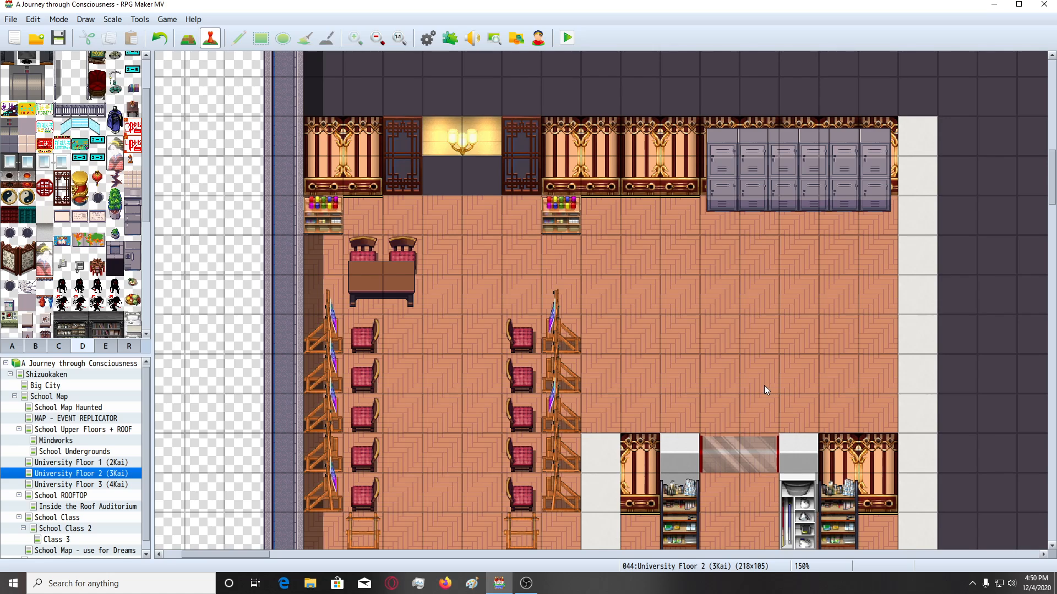
{"action": "scroll", "coordinate": [764, 385], "scroll_direction": "down", "scroll_amount": 1}
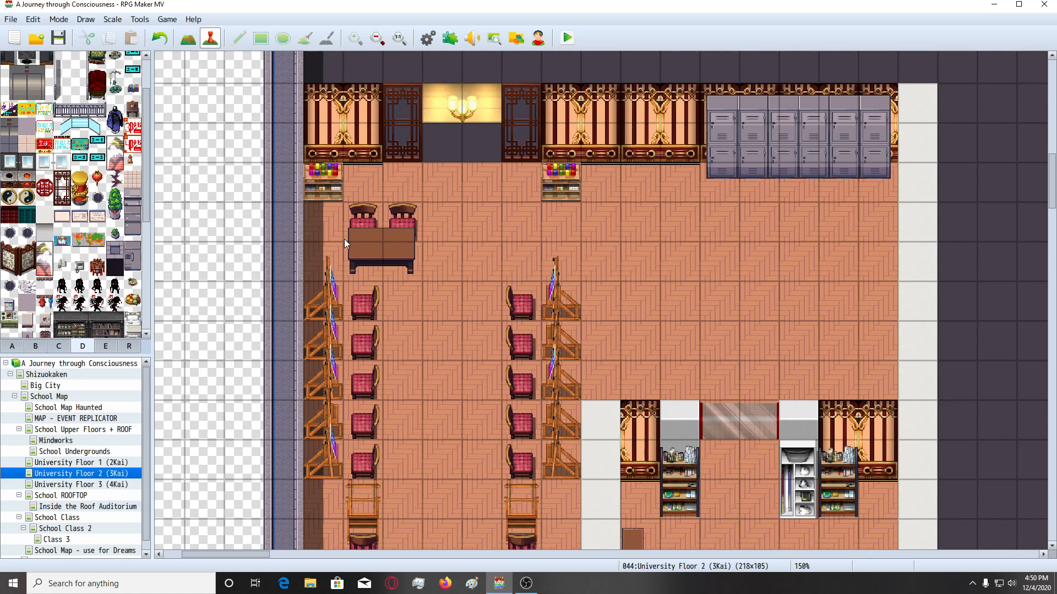
{"action": "scroll", "coordinate": [27, 209], "scroll_direction": "up", "scroll_amount": 1}
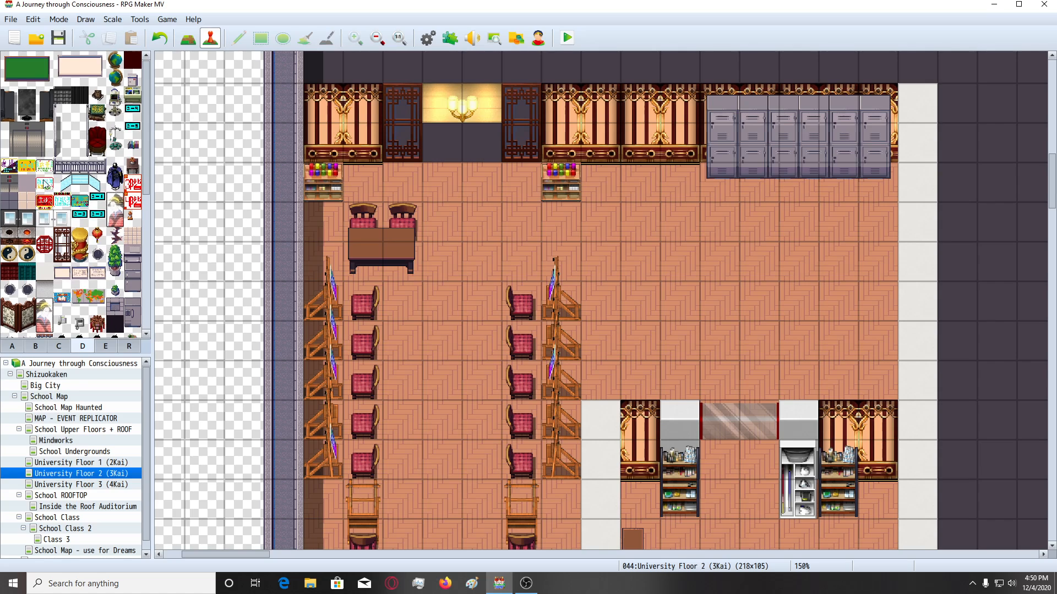
Place the three-tile-wide set of black sofas and table against the east column, directly above the small room's curtain wall.
{"action": "left_click_drag", "start_coordinate": [5, 90], "coordinate": [41, 114]}
{"action": "left_click", "coordinate": [188, 37]}
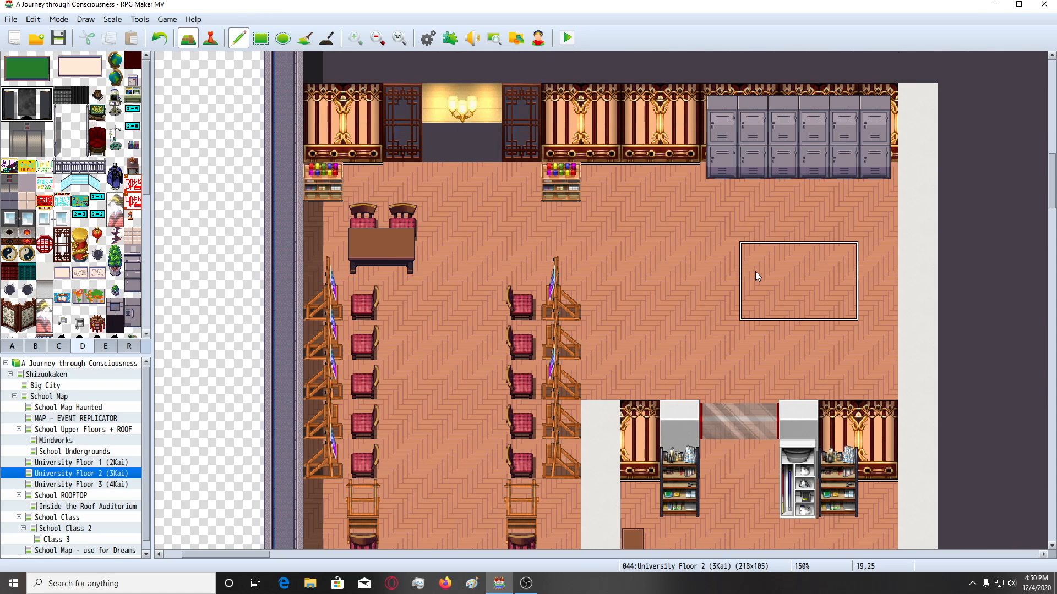
{"action": "left_click", "coordinate": [776, 289]}
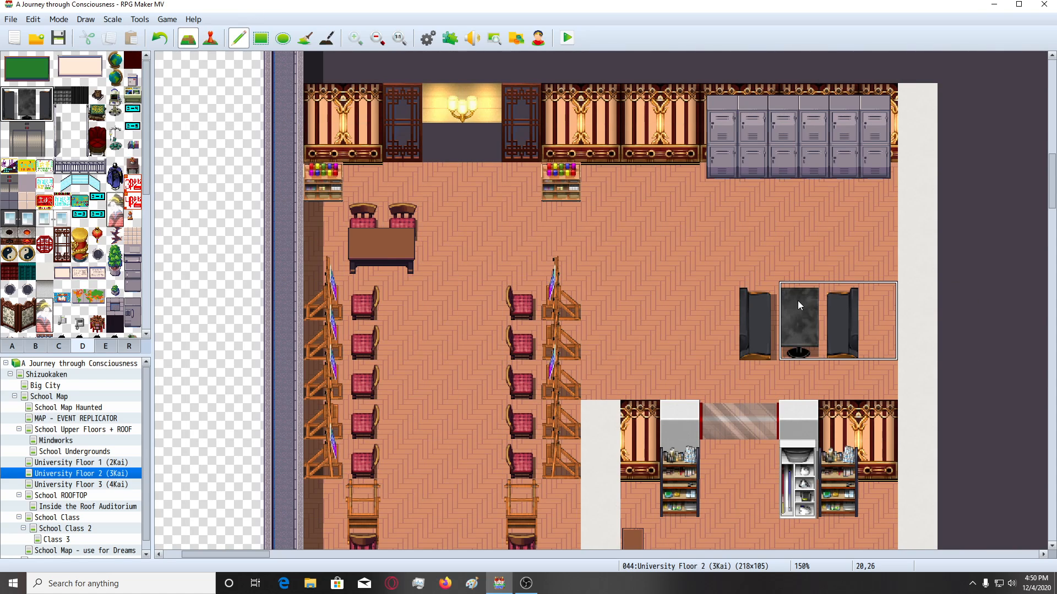
{"action": "key", "text": "ctrl+z"}
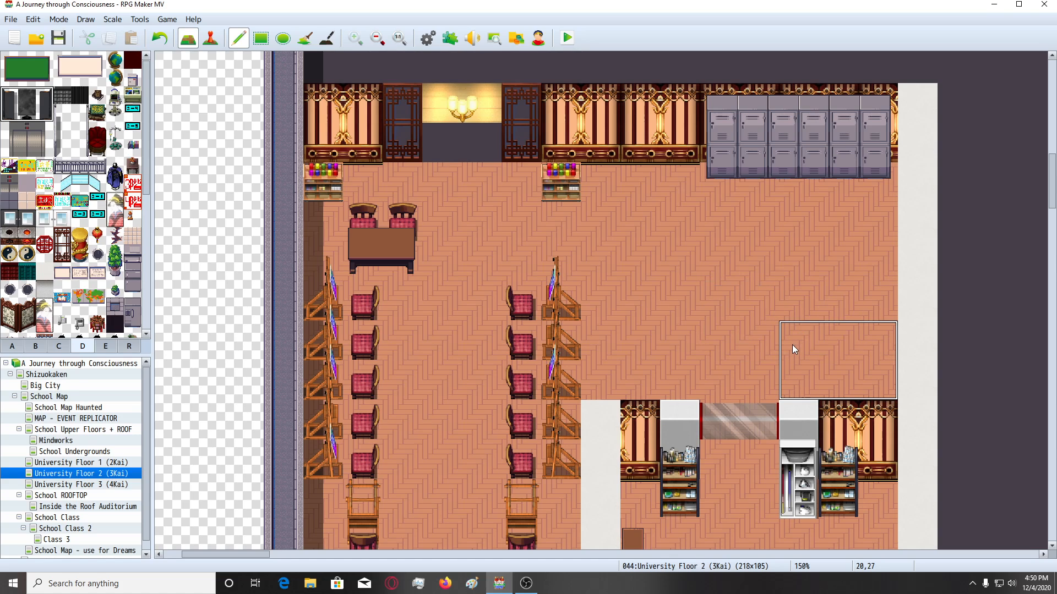
{"action": "left_click", "coordinate": [791, 344]}
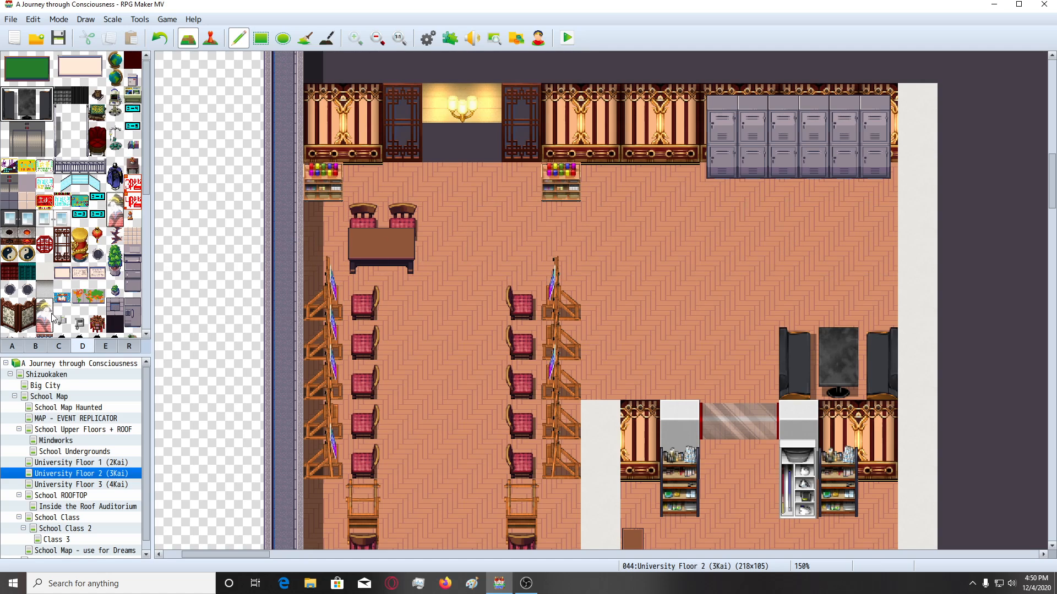
Place two adjacent curtain wall sections against the white east column, between the lockers and the sofa set.
{"action": "left_click", "coordinate": [35, 346]}
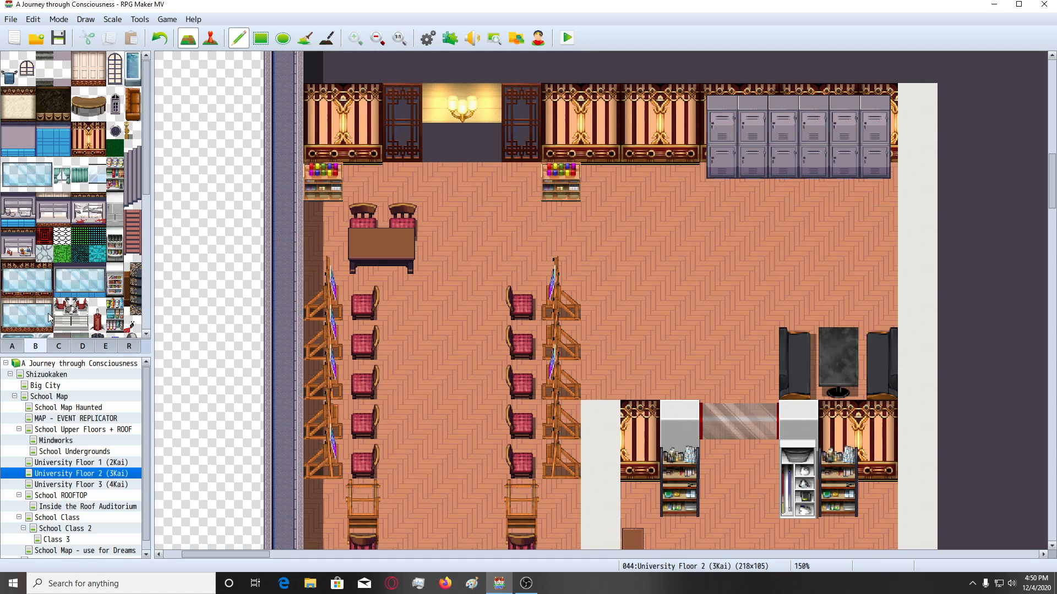
{"action": "left_click", "coordinate": [77, 348]}
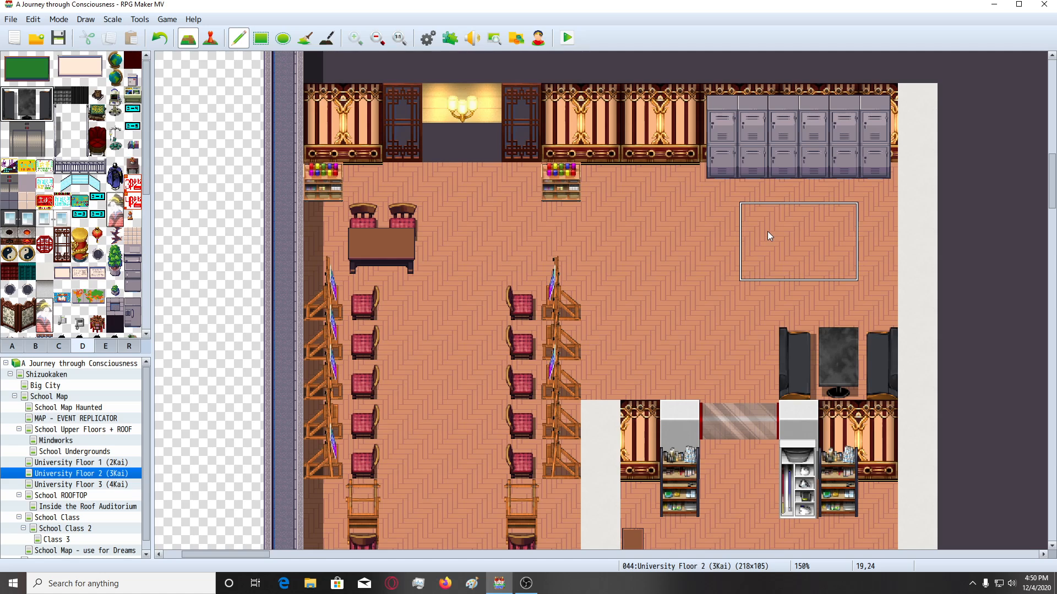
{"action": "left_click", "coordinate": [109, 350]}
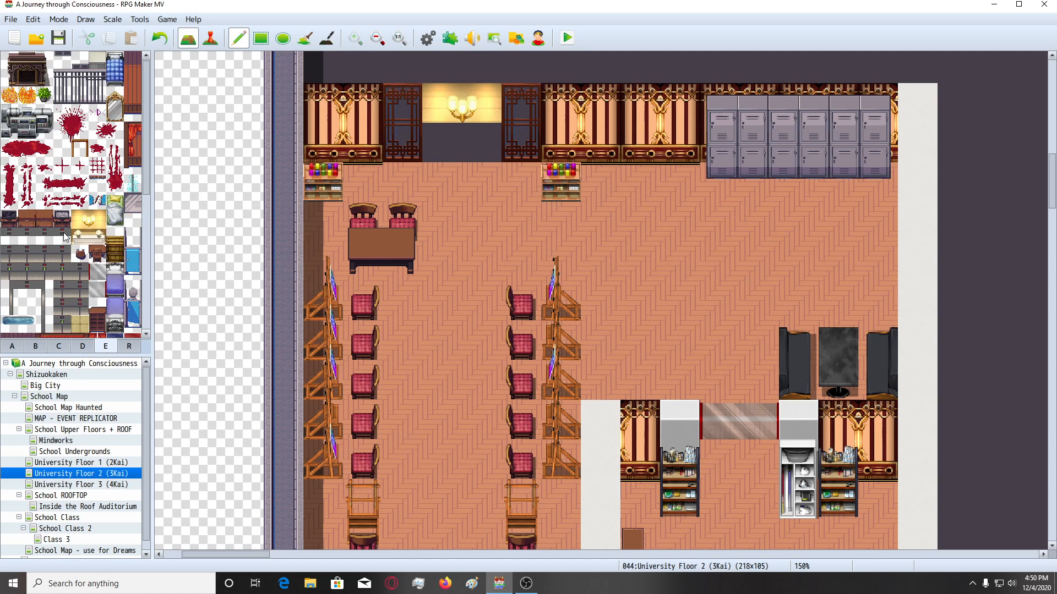
{"action": "left_click", "coordinate": [35, 346]}
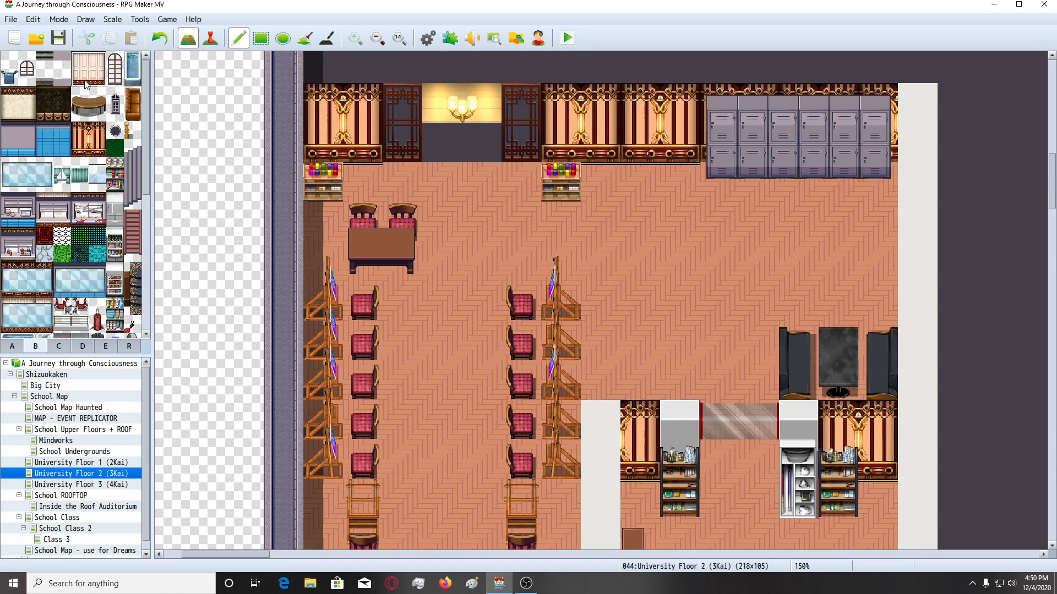
{"action": "left_click", "coordinate": [95, 143]}
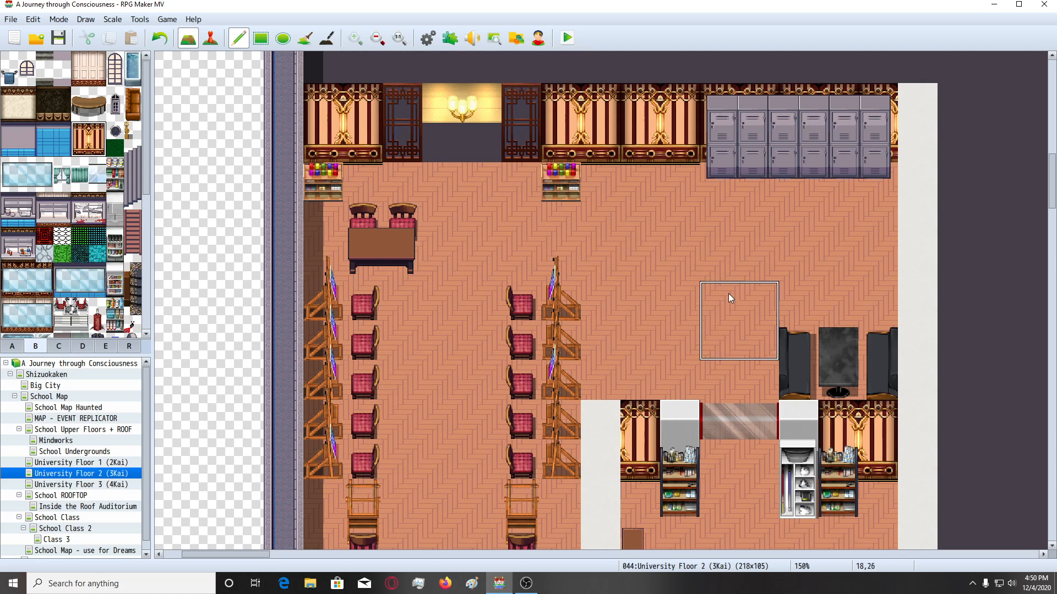
{"action": "left_click", "coordinate": [836, 237]}
{"action": "left_click", "coordinate": [750, 233]}
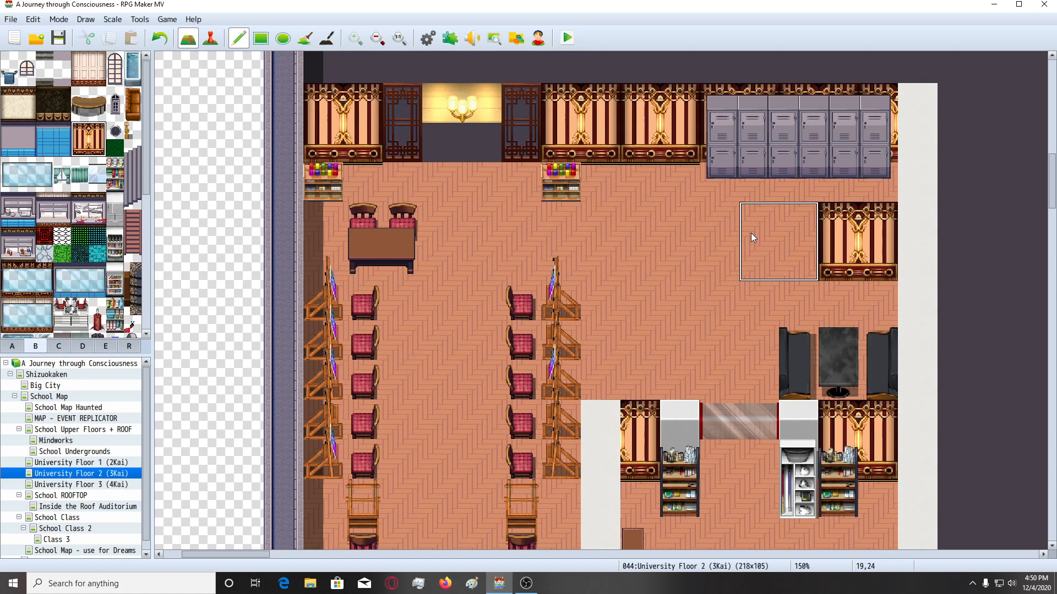
Paint the thin wall-edge tile along the floor row directly beneath the new curtain wall.
{"action": "left_click", "coordinate": [11, 347]}
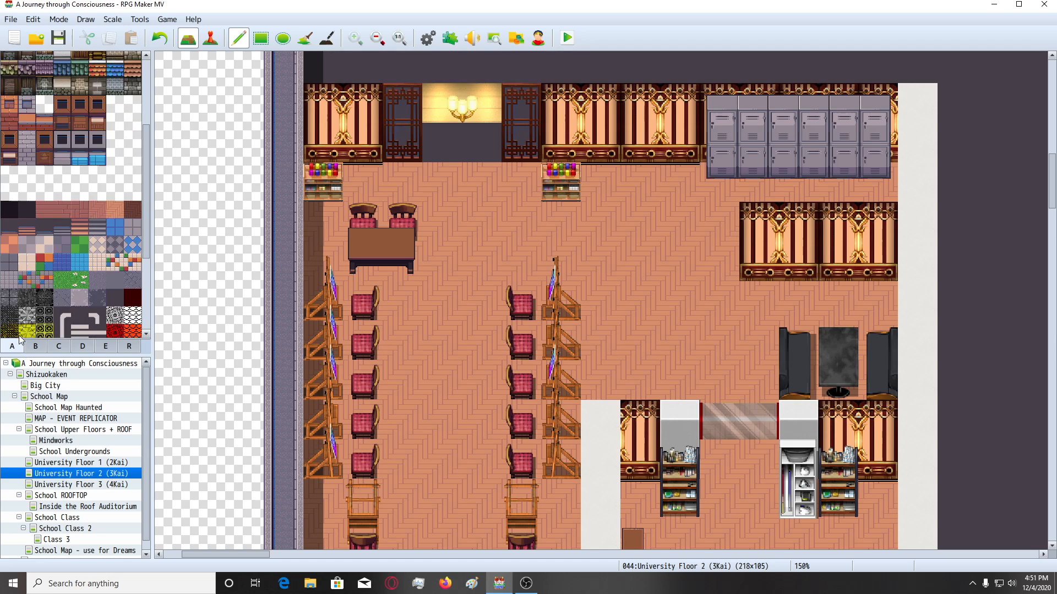
{"action": "scroll", "coordinate": [51, 250], "scroll_direction": "down", "scroll_amount": 3}
{"action": "left_click", "coordinate": [34, 347]}
{"action": "scroll", "coordinate": [83, 248], "scroll_direction": "down", "scroll_amount": 3}
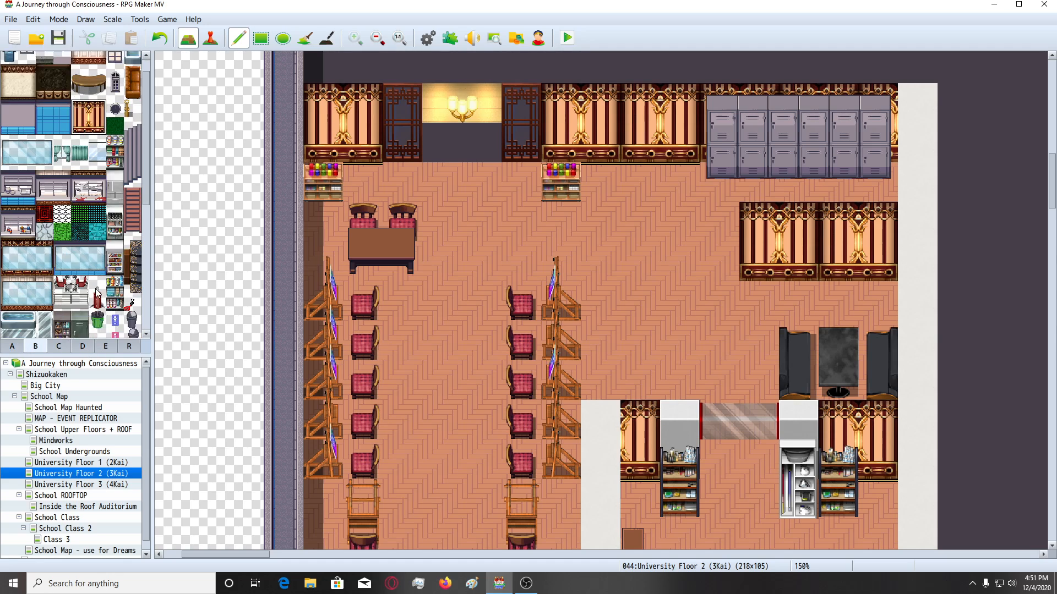
{"action": "left_click", "coordinate": [97, 252]}
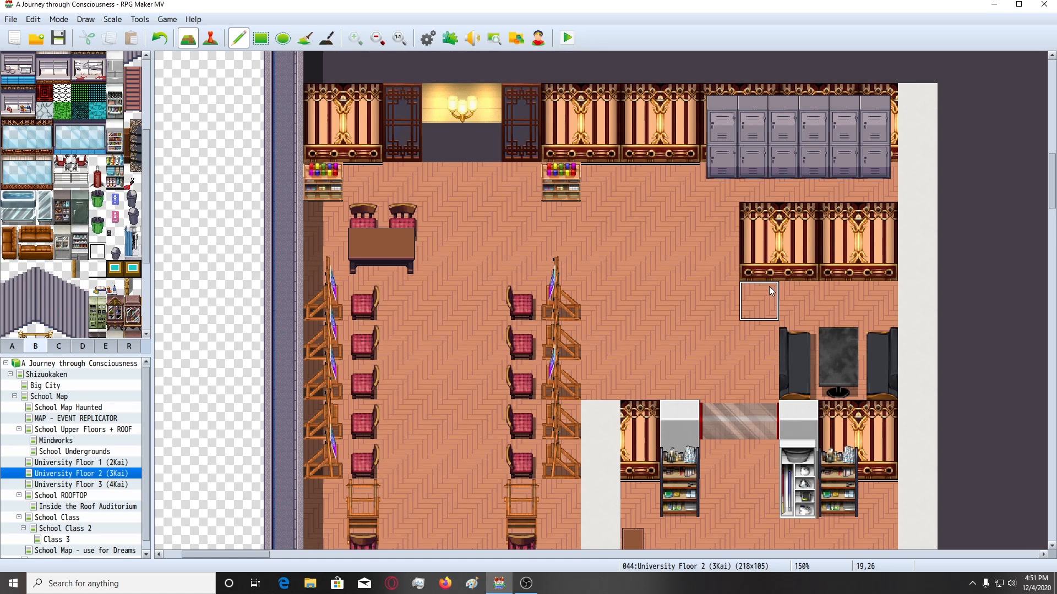
{"action": "left_click_drag", "start_coordinate": [768, 286], "coordinate": [871, 287]}
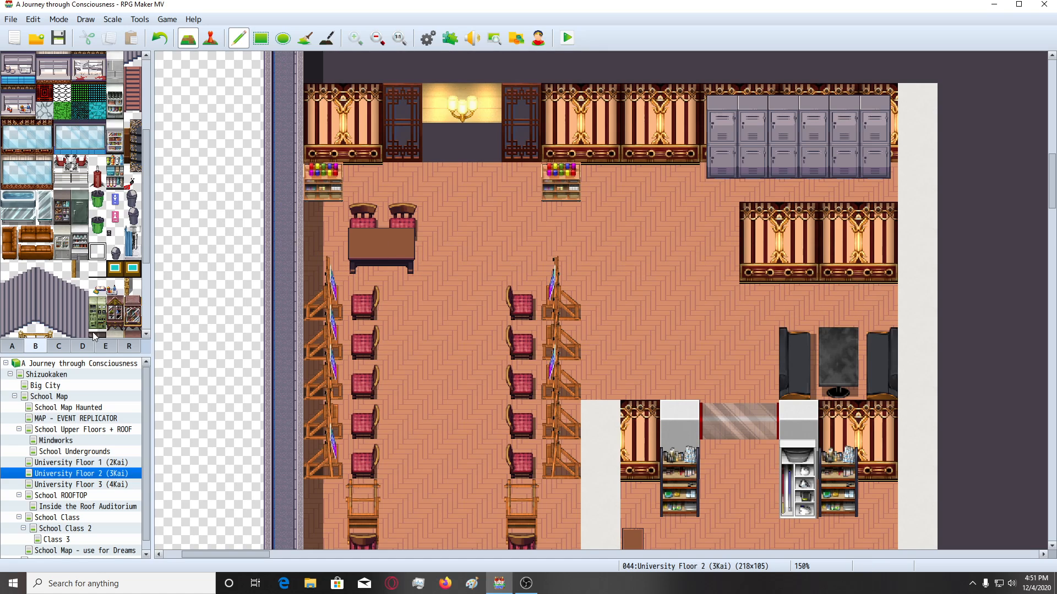
Place the green chalkboard on the east end of the new curtain wall above the sofa set.
{"action": "left_click", "coordinate": [82, 348]}
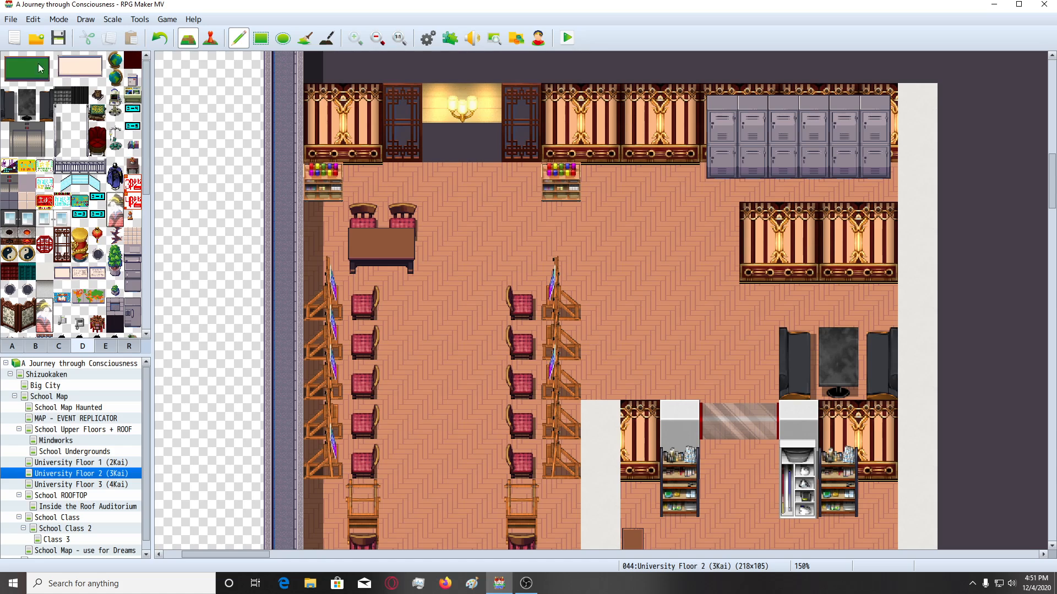
{"action": "left_click_drag", "start_coordinate": [8, 67], "coordinate": [45, 81]}
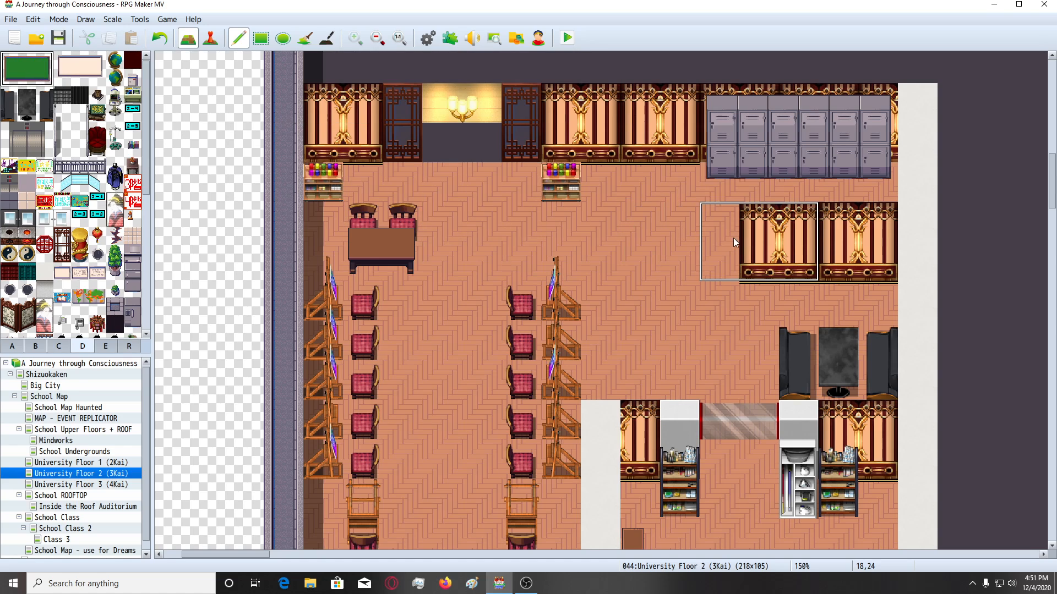
{"action": "left_click", "coordinate": [784, 248]}
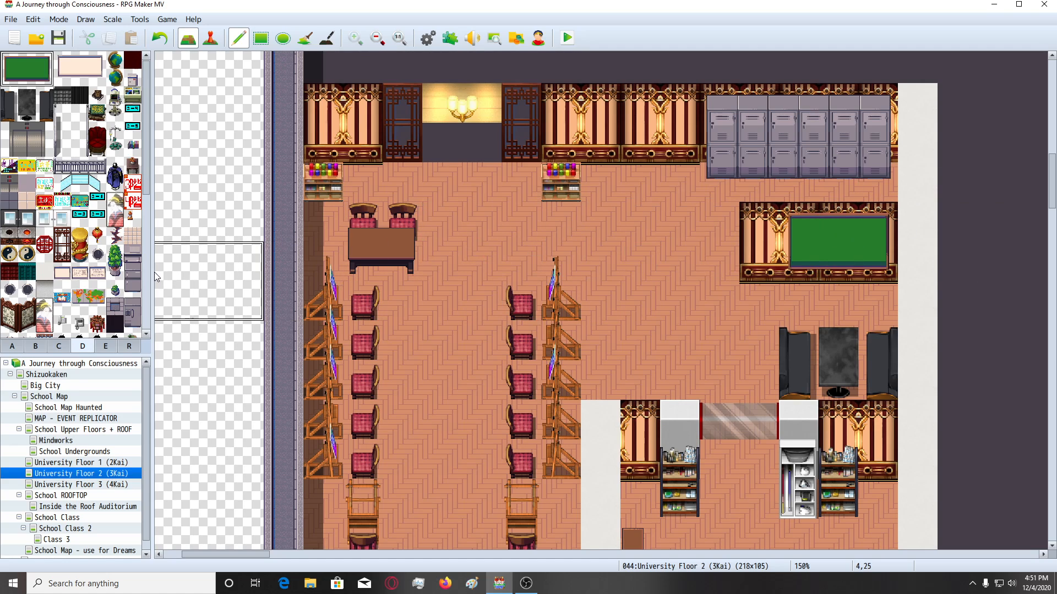
Place a two-tile-tall wooden bookcase with red and blue books at the west end of the chalkboard's curtain wall.
{"action": "left_click", "coordinate": [60, 347]}
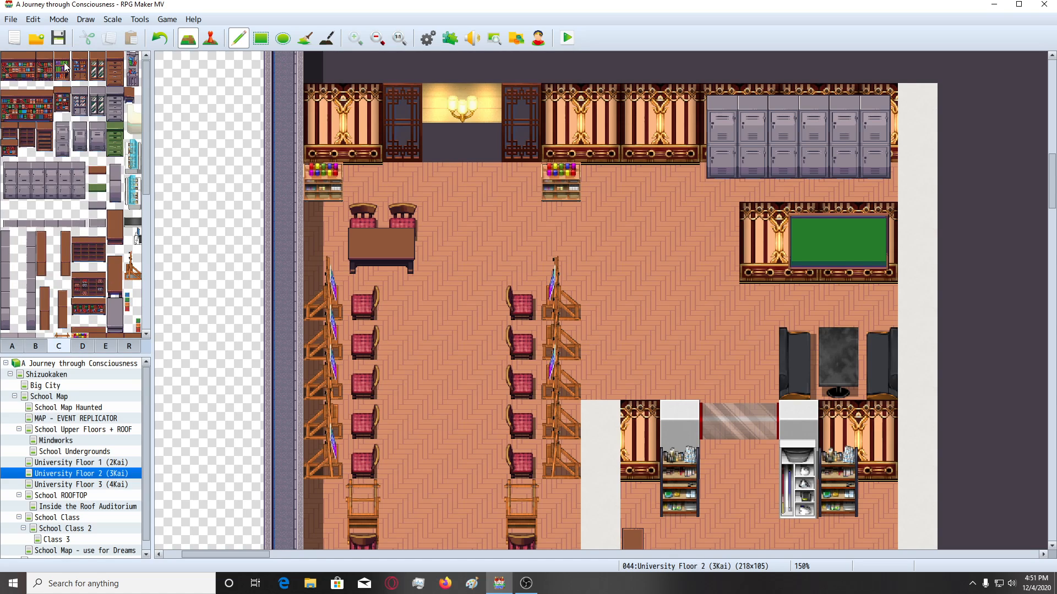
{"action": "left_click_drag", "start_coordinate": [63, 93], "coordinate": [62, 113]}
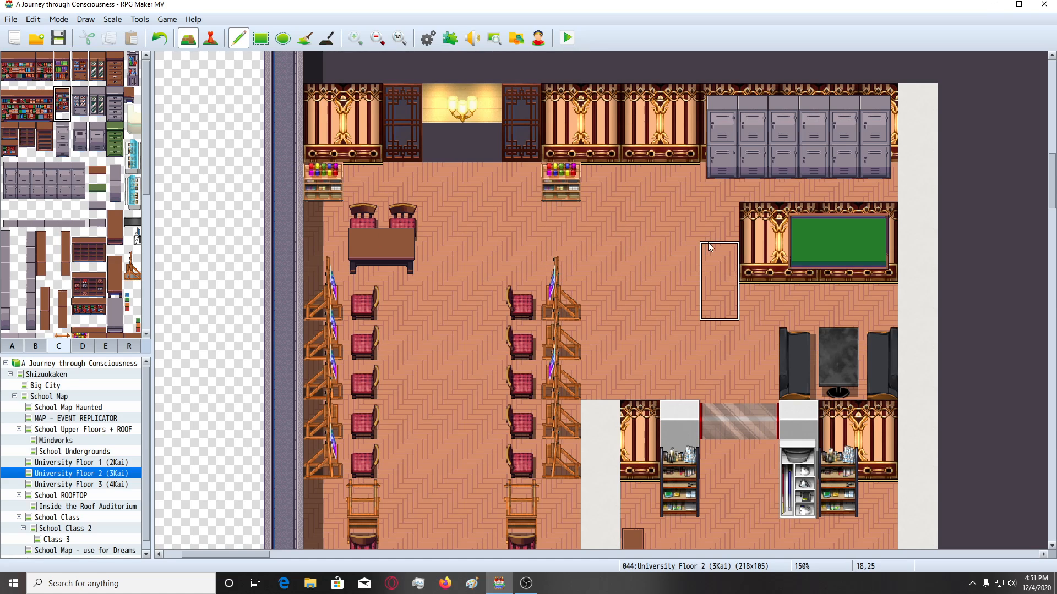
{"action": "left_click", "coordinate": [759, 250]}
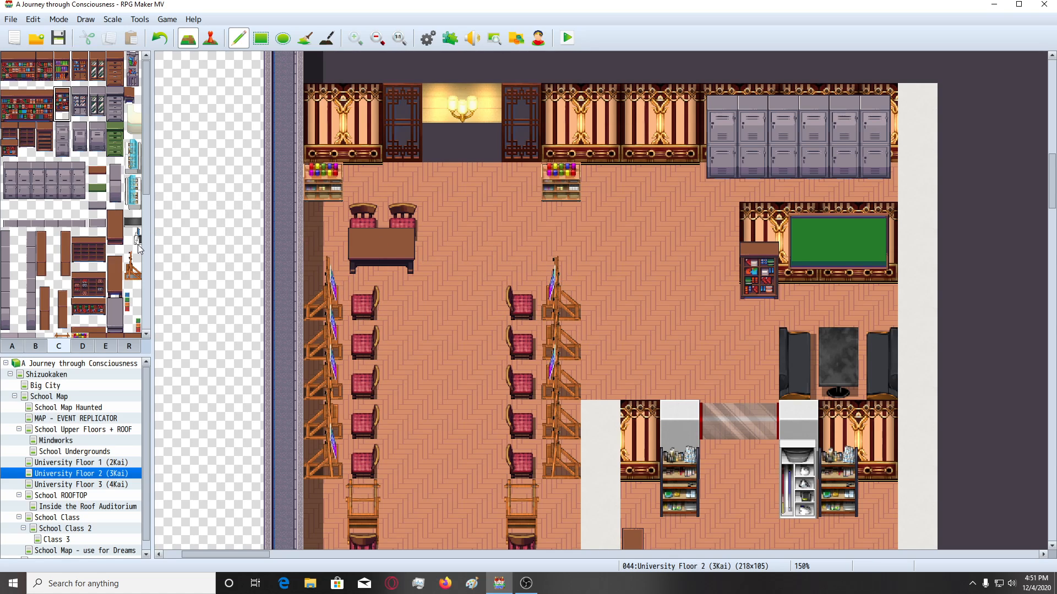
Try a grey trash can beside the eastern paint shelf, undo it, and place one beside the western paint shelf instead.
{"action": "left_click", "coordinate": [35, 347]}
{"action": "scroll", "coordinate": [76, 291], "scroll_direction": "up", "scroll_amount": 1}
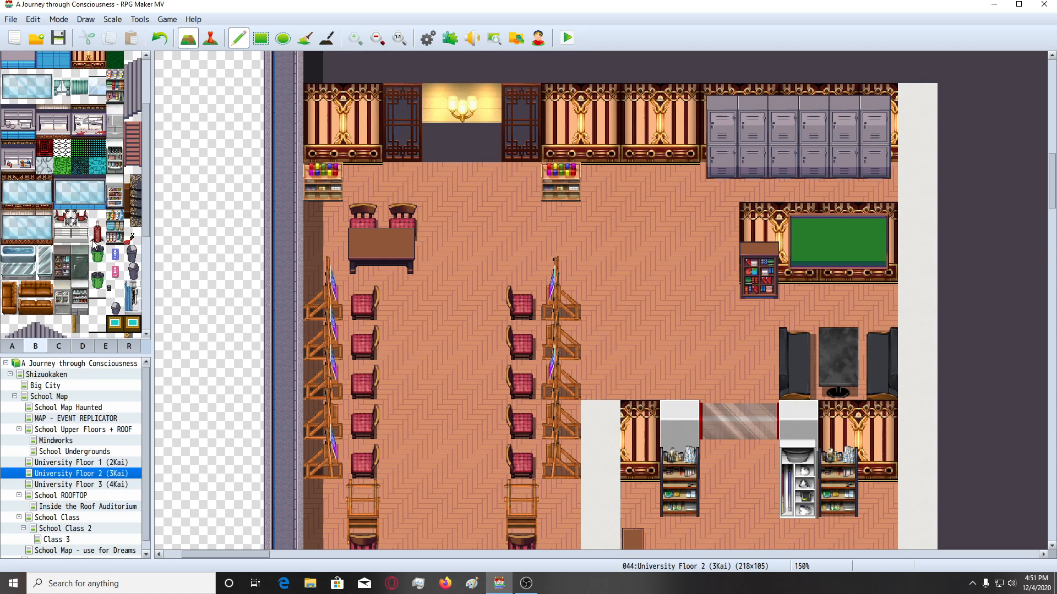
{"action": "left_click", "coordinate": [137, 257]}
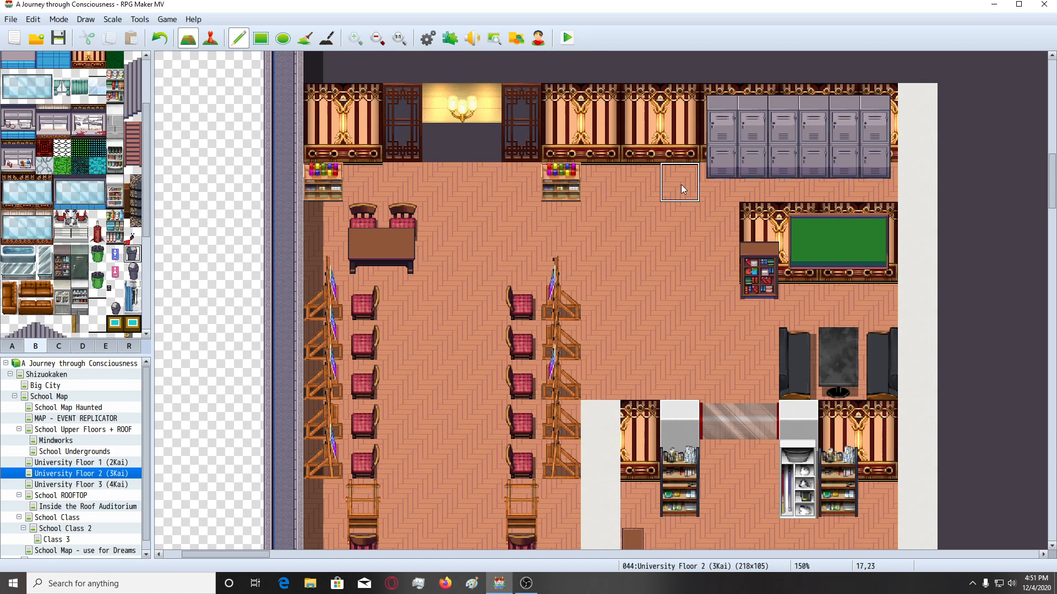
{"action": "left_click", "coordinate": [613, 192]}
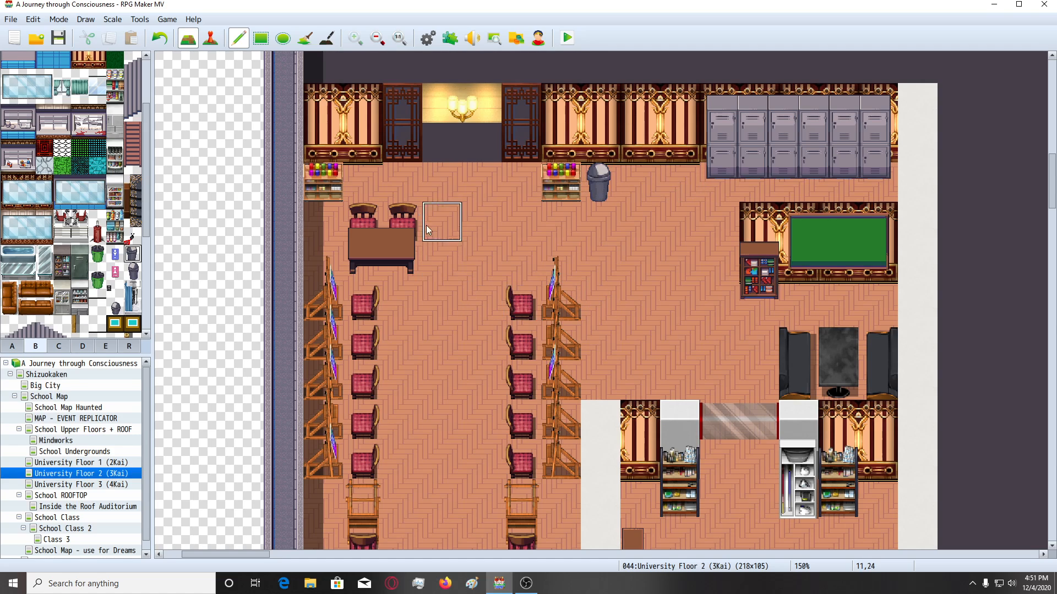
{"action": "key", "text": "ctrl+z"}
{"action": "left_click", "coordinate": [378, 171]}
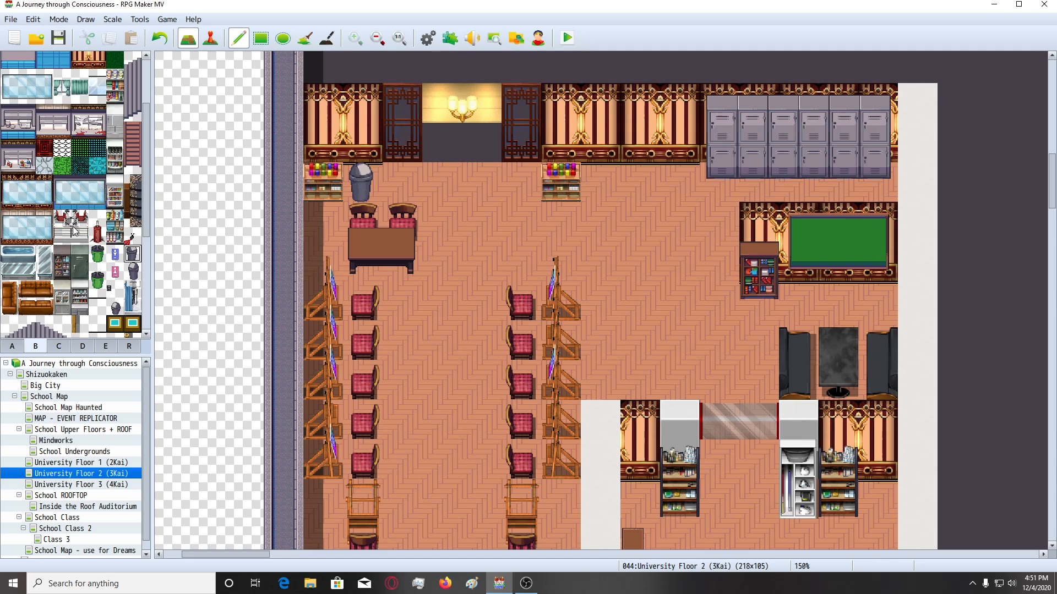
Undo the recent bookcase and trash can placements, and place the lower grey trash can variant beside the eastern paint shelf.
{"action": "left_click", "coordinate": [133, 271]}
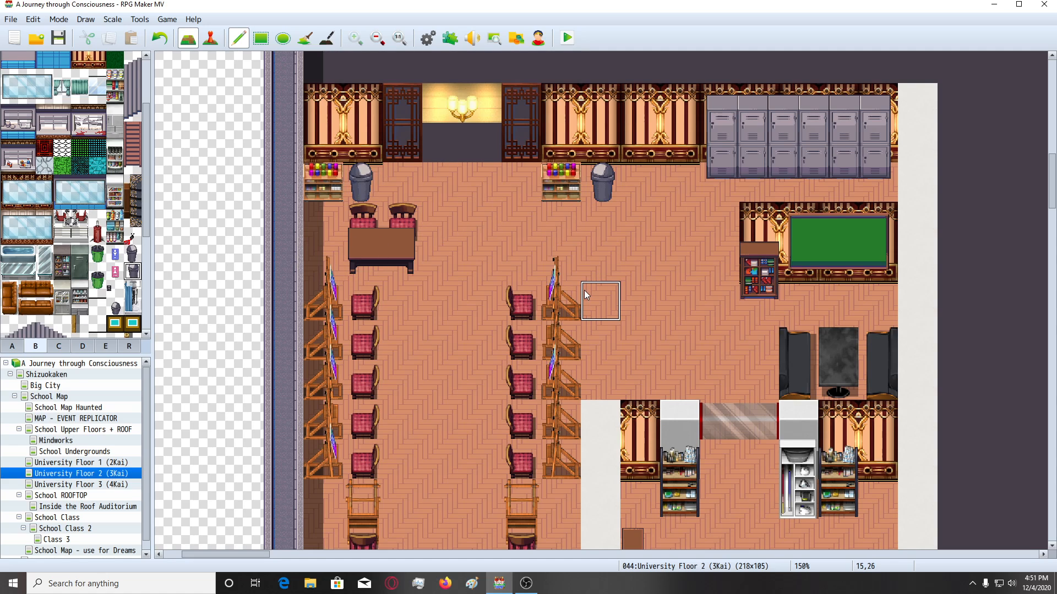
{"action": "scroll", "coordinate": [584, 290], "scroll_direction": "down", "scroll_amount": 5}
{"action": "scroll", "coordinate": [585, 290], "scroll_direction": "up", "scroll_amount": 4}
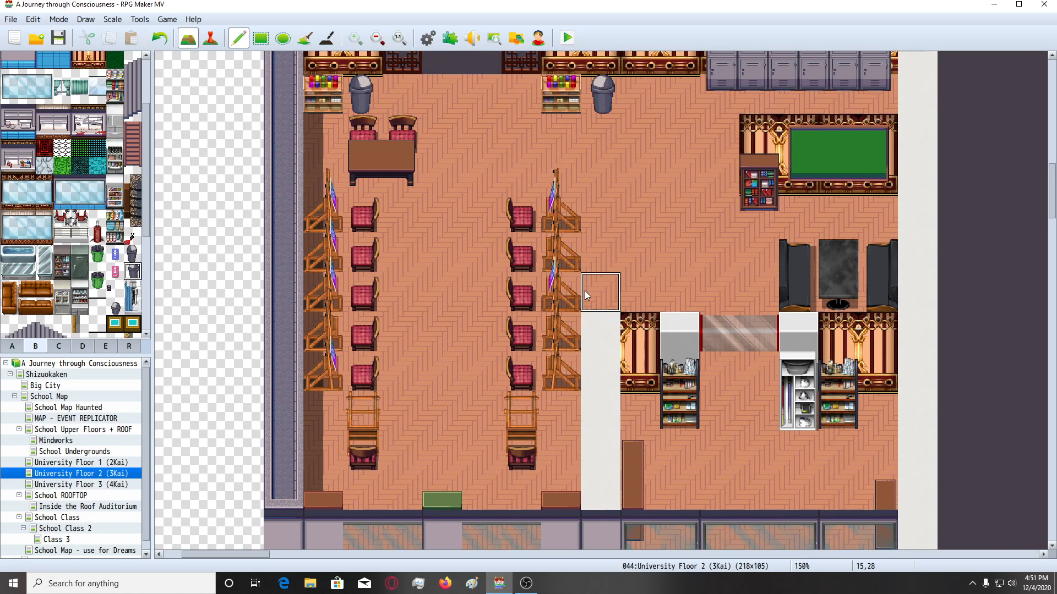
{"action": "key", "text": "ctrl+z"}
{"action": "key", "text": "ctrl+z"}
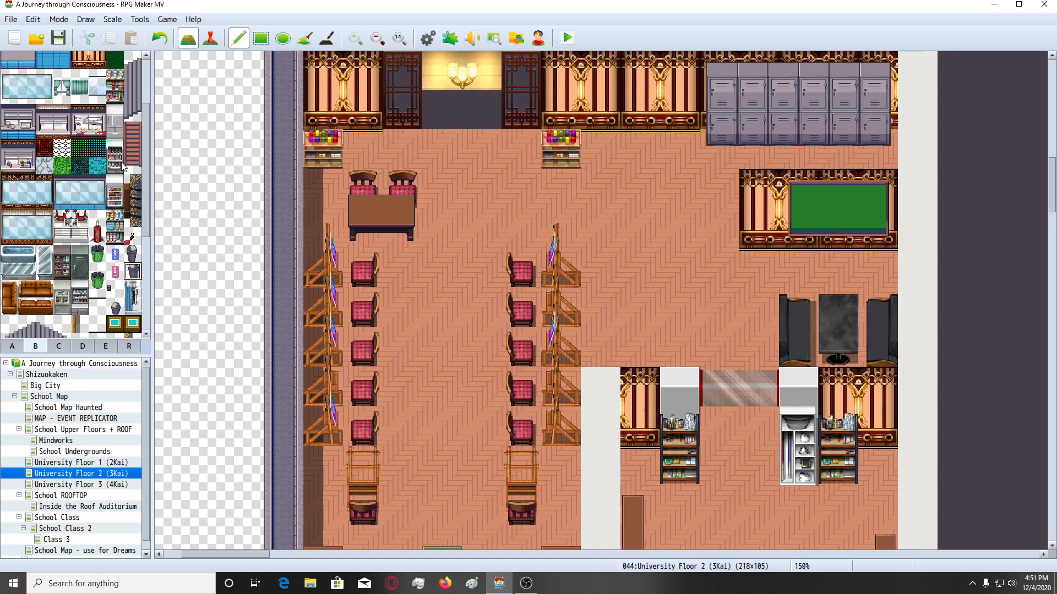
{"action": "left_click", "coordinate": [600, 150]}
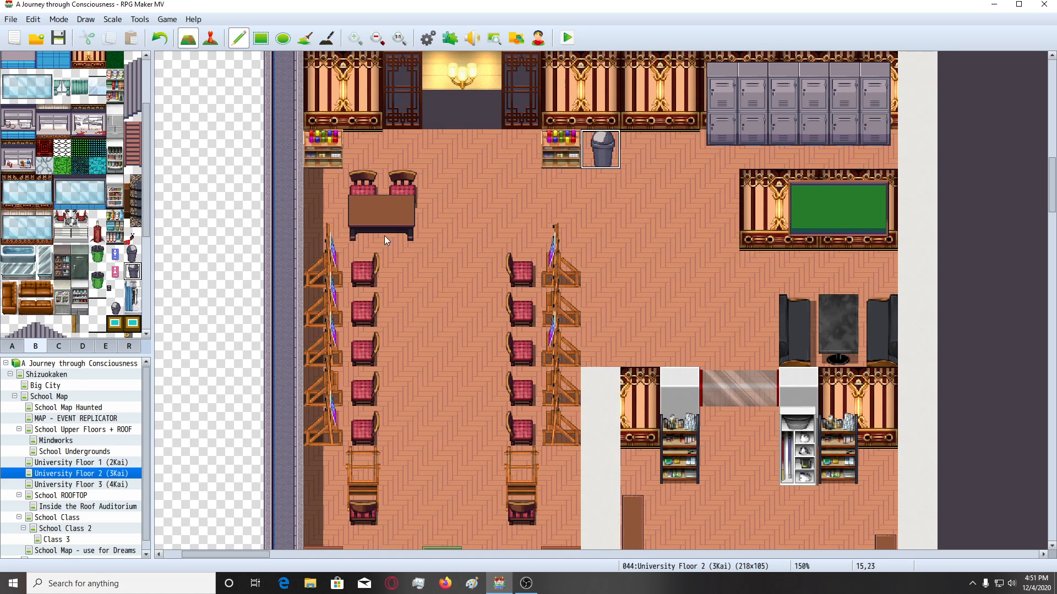
Place the two-tile-tall bookcase with green and purple books at the west end of the chalkboard's curtain wall.
{"action": "left_click", "coordinate": [59, 348]}
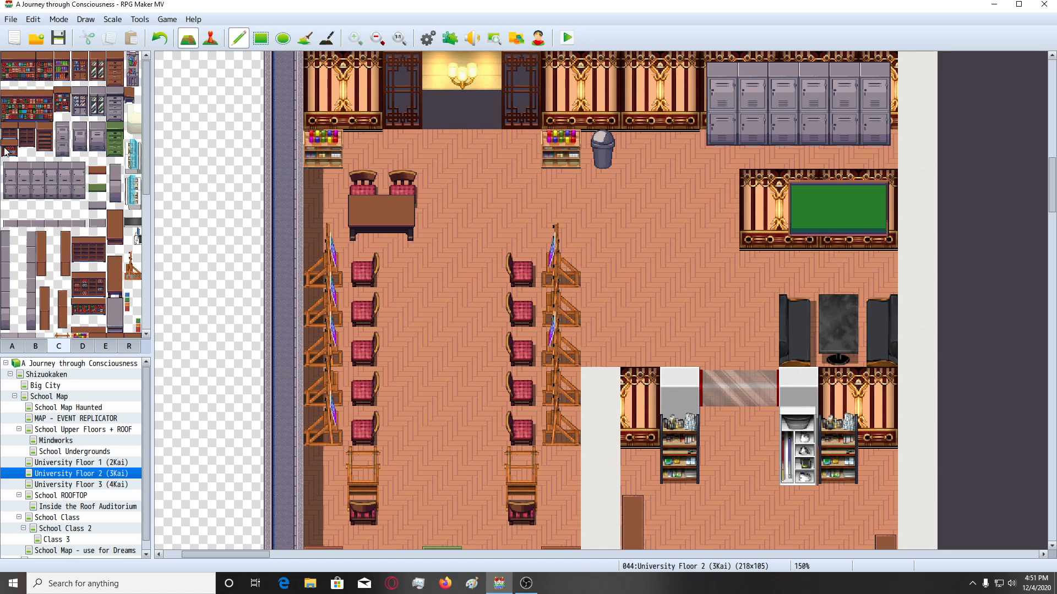
{"action": "left_click_drag", "start_coordinate": [66, 65], "coordinate": [62, 78]}
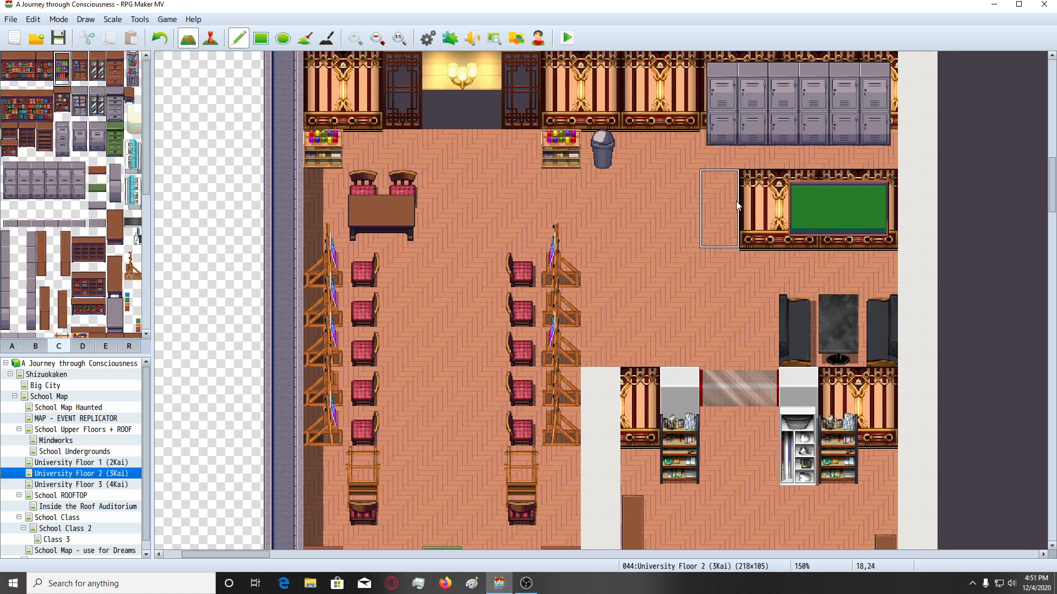
{"action": "left_click", "coordinate": [758, 228]}
Place a grey trash can in the corridor south of the art room, in front of the westernmost window.
{"action": "scroll", "coordinate": [622, 306], "scroll_direction": "down", "scroll_amount": 1}
{"action": "scroll", "coordinate": [616, 306], "scroll_direction": "down", "scroll_amount": 5}
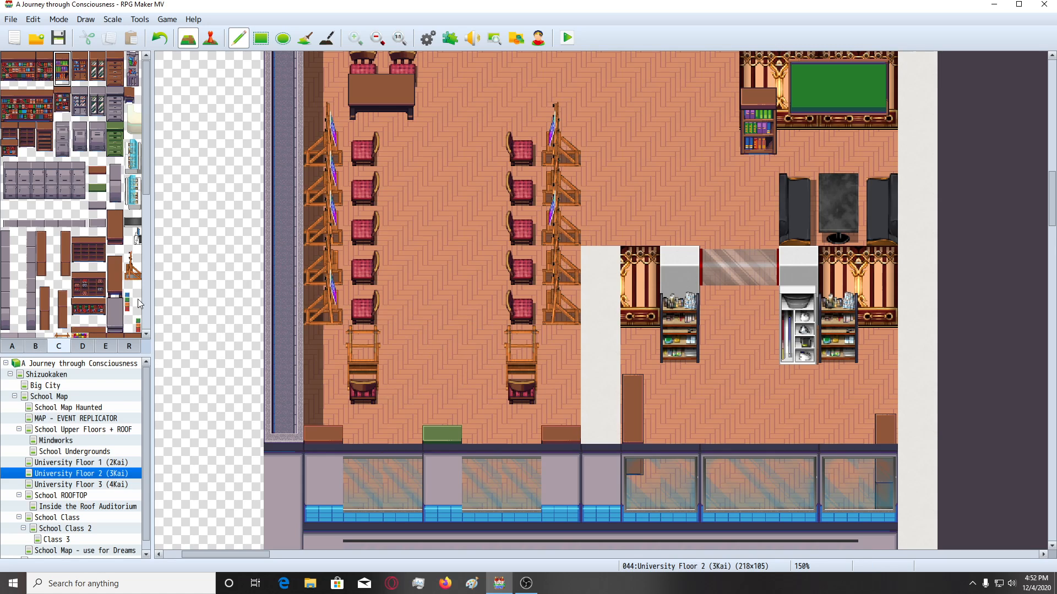
{"action": "left_click", "coordinate": [34, 346]}
{"action": "scroll", "coordinate": [133, 243], "scroll_direction": "up", "scroll_amount": 3}
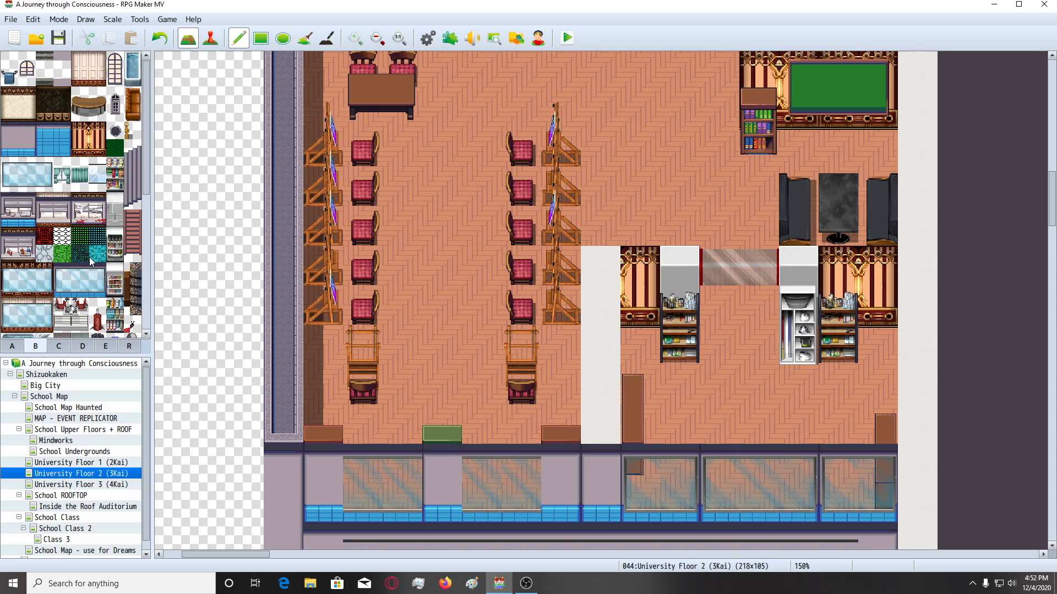
{"action": "scroll", "coordinate": [127, 203], "scroll_direction": "down", "scroll_amount": 3}
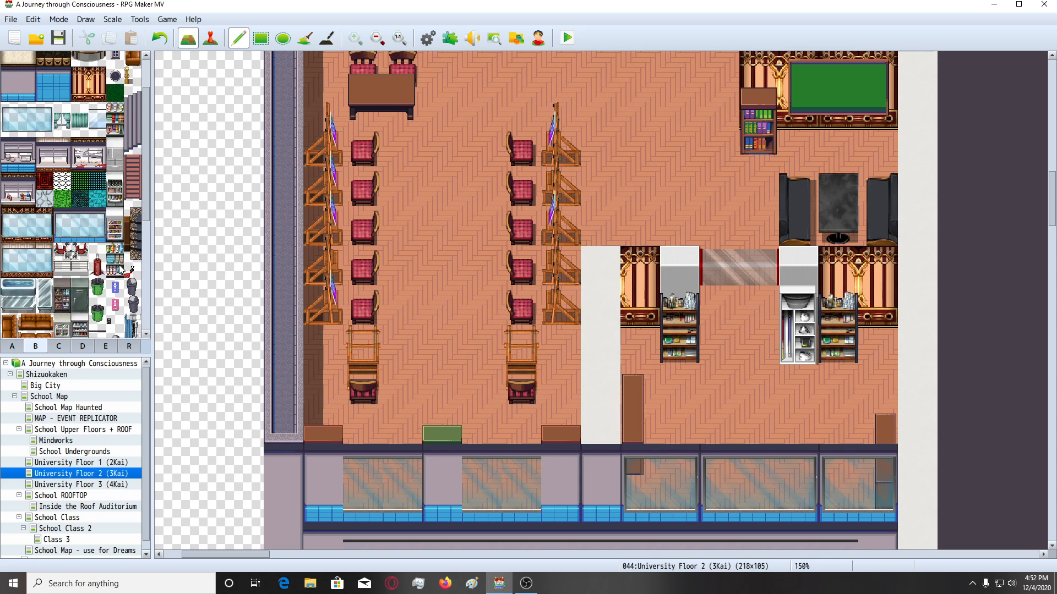
{"action": "left_click", "coordinate": [133, 254]}
{"action": "scroll", "coordinate": [410, 446], "scroll_direction": "down", "scroll_amount": 2}
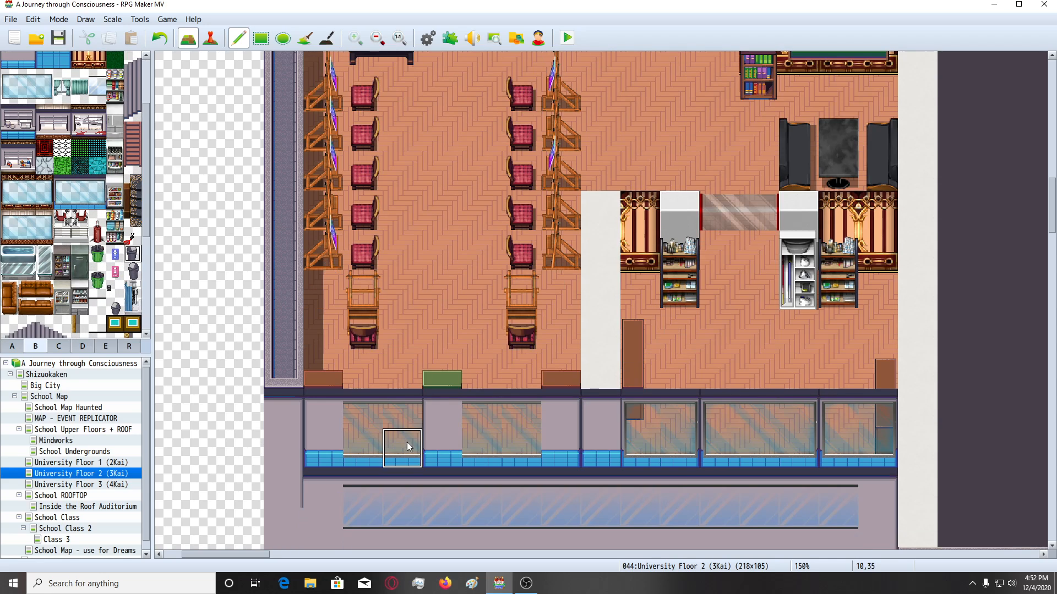
{"action": "left_click", "coordinate": [378, 444]}
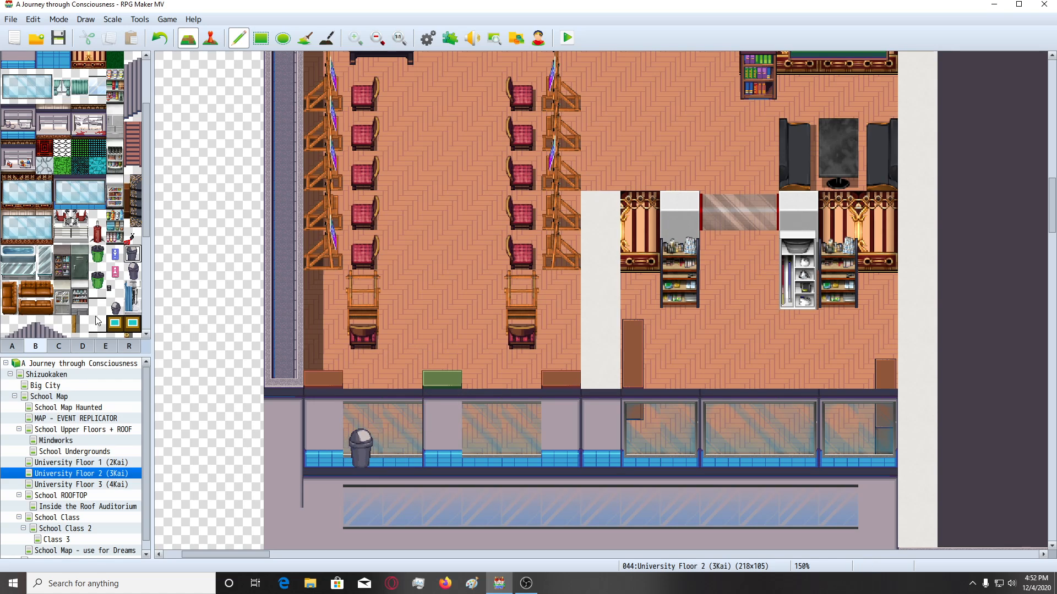
Place the small grey bin in the small room, between the eastern supply shelf and the white east column.
{"action": "left_click", "coordinate": [115, 307]}
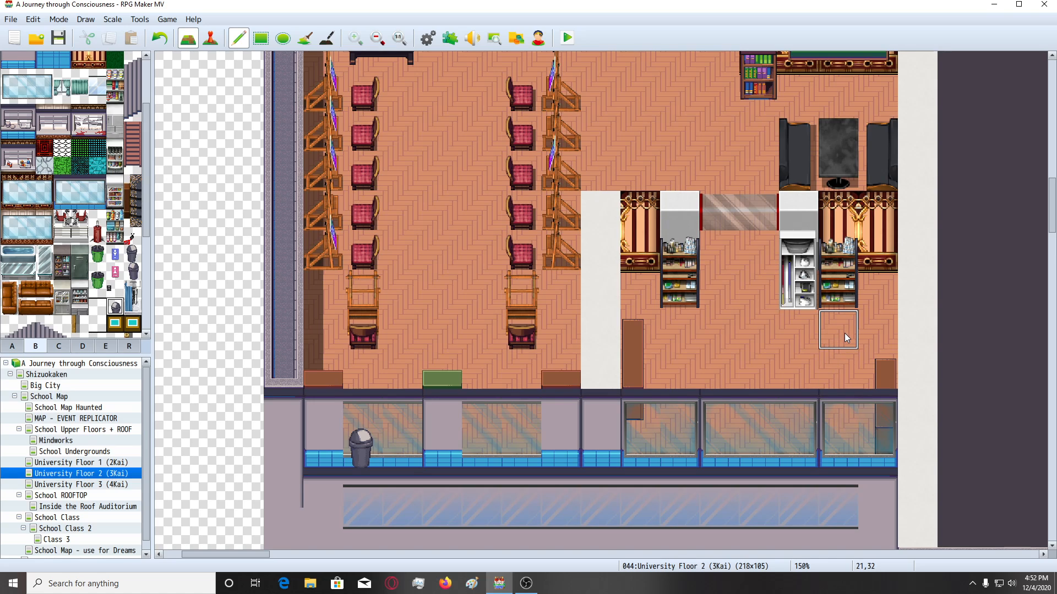
{"action": "left_click", "coordinate": [878, 297]}
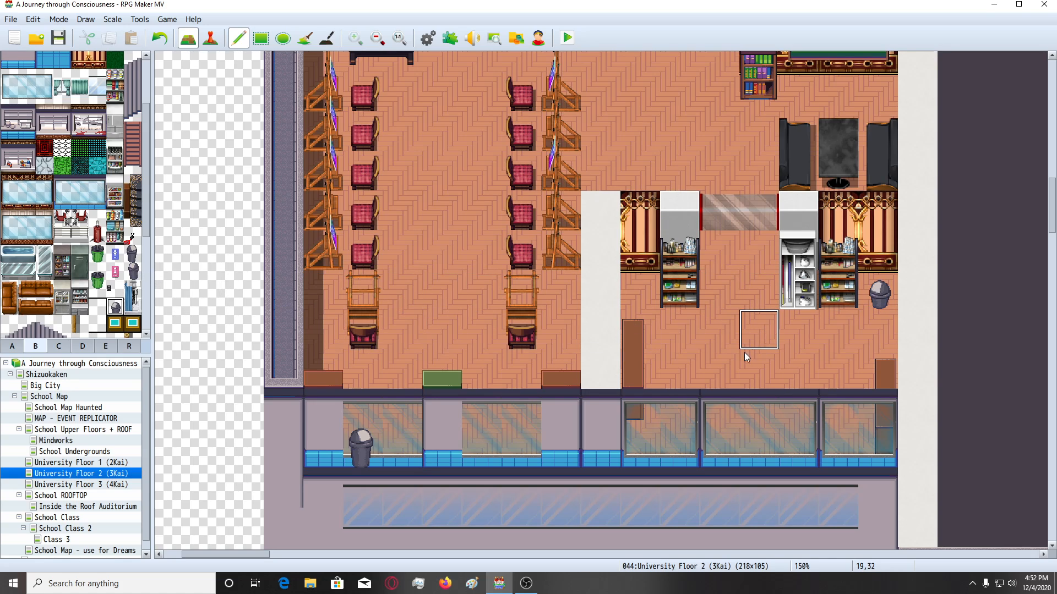
{"action": "scroll", "coordinate": [765, 352], "scroll_direction": "up", "scroll_amount": 4}
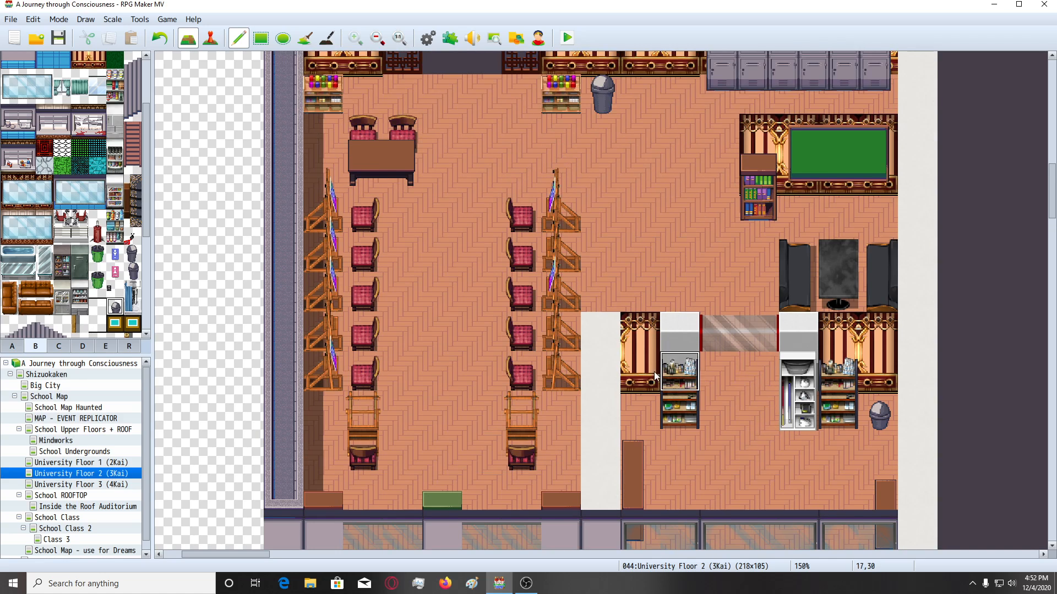
{"action": "scroll", "coordinate": [482, 355], "scroll_direction": "down", "scroll_amount": 2}
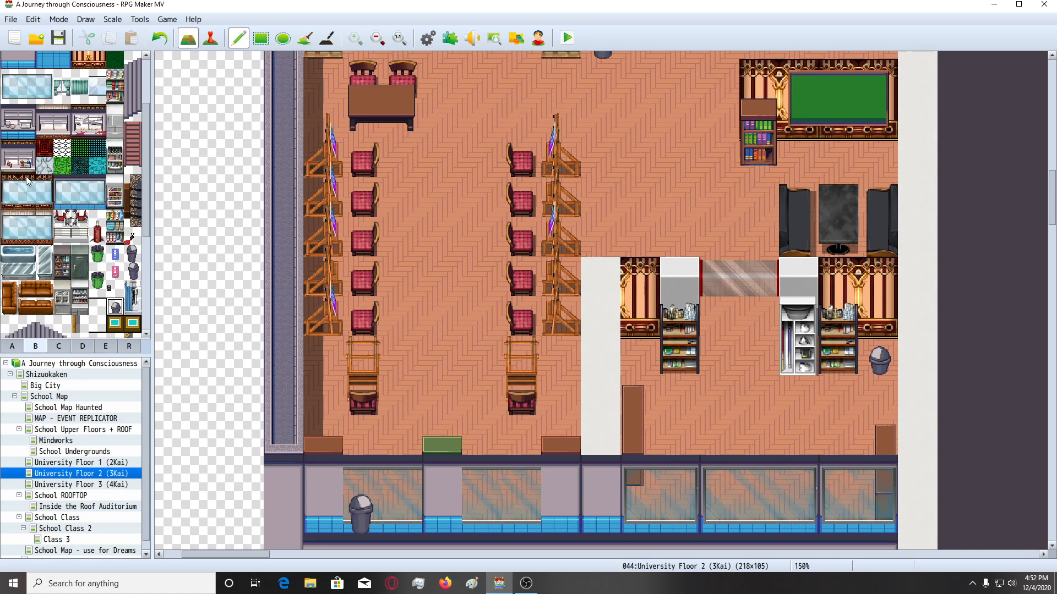
{"action": "left_click", "coordinate": [62, 200]}
{"action": "left_click", "coordinate": [79, 201]}
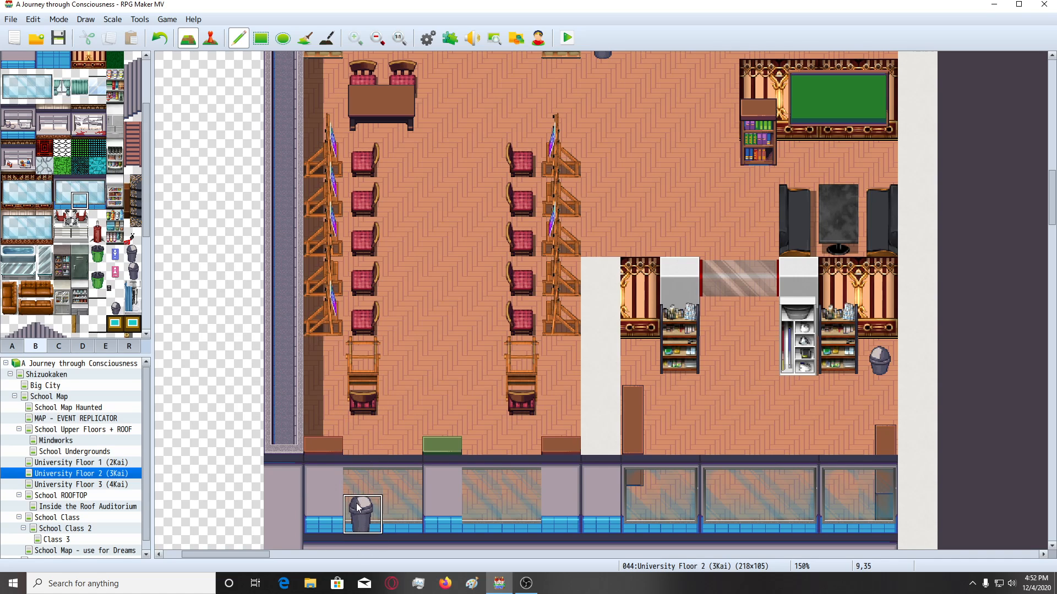
{"action": "scroll", "coordinate": [421, 402], "scroll_direction": "up", "scroll_amount": 5}
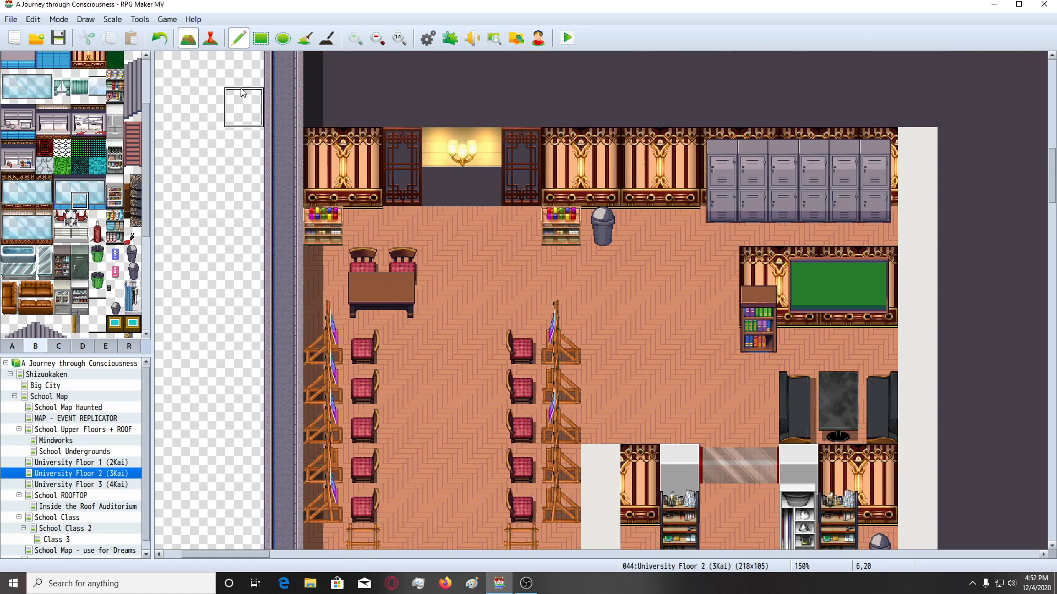
Switch the map to event editing mode and close RPG Maker MV.
{"action": "left_click", "coordinate": [211, 38]}
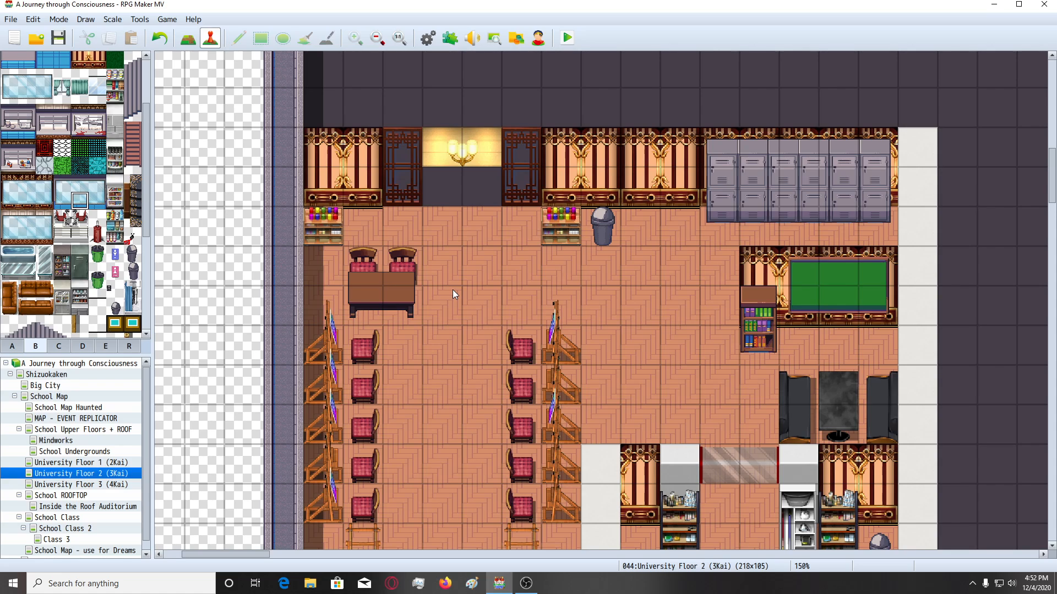
{"action": "left_click", "coordinate": [1044, 4]}
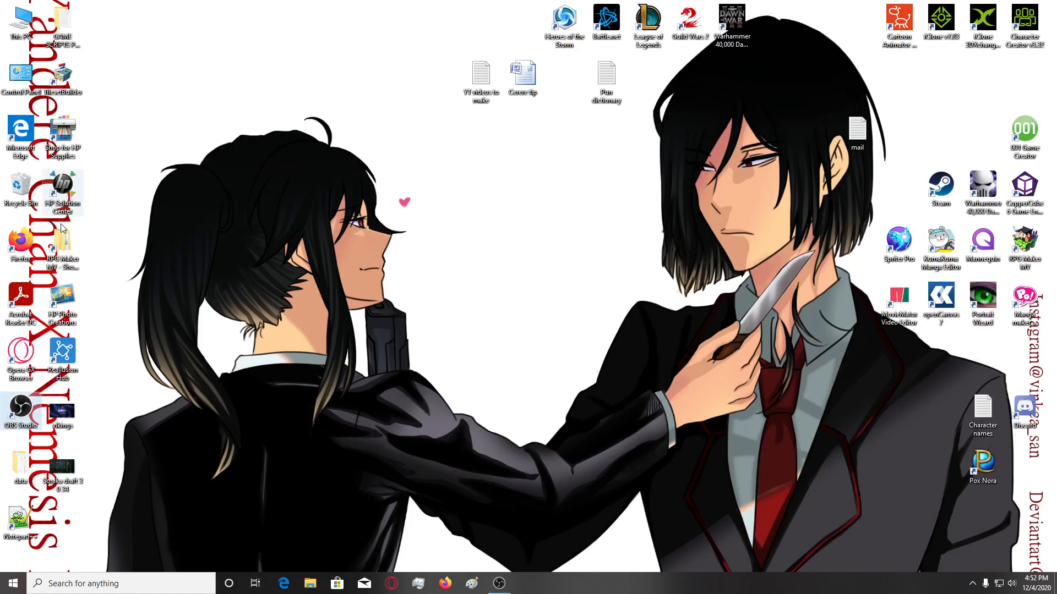
In File Explorer, open AJourneyThroughConsciousnessDemo - MODERN from the RPG Maker MV folder and copy its data folder.
{"action": "double_click", "coordinate": [62, 244]}
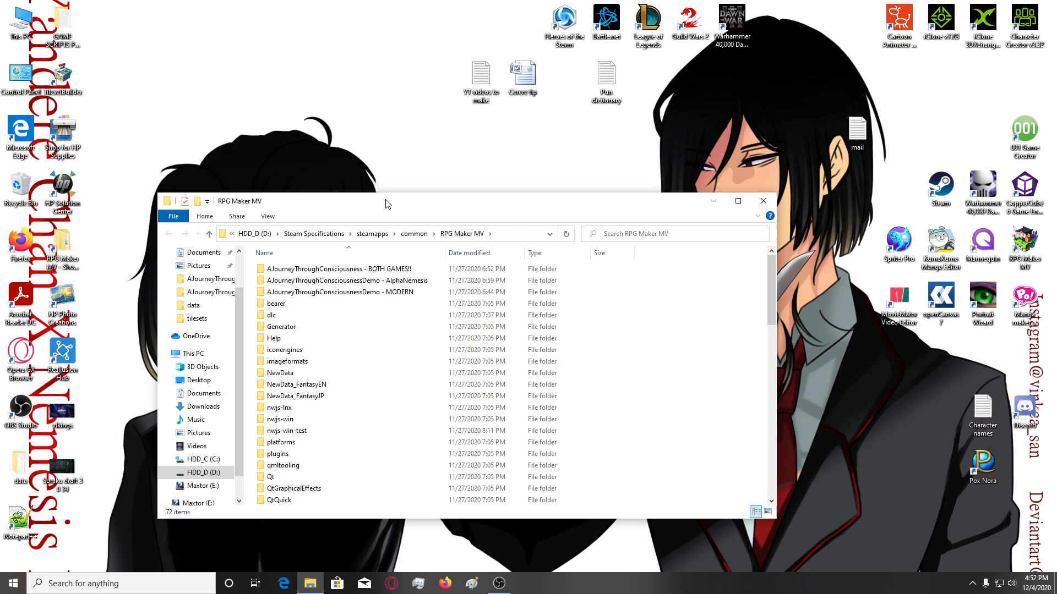
{"action": "left_click_drag", "start_coordinate": [388, 208], "coordinate": [432, 180]}
{"action": "double_click", "coordinate": [394, 270]}
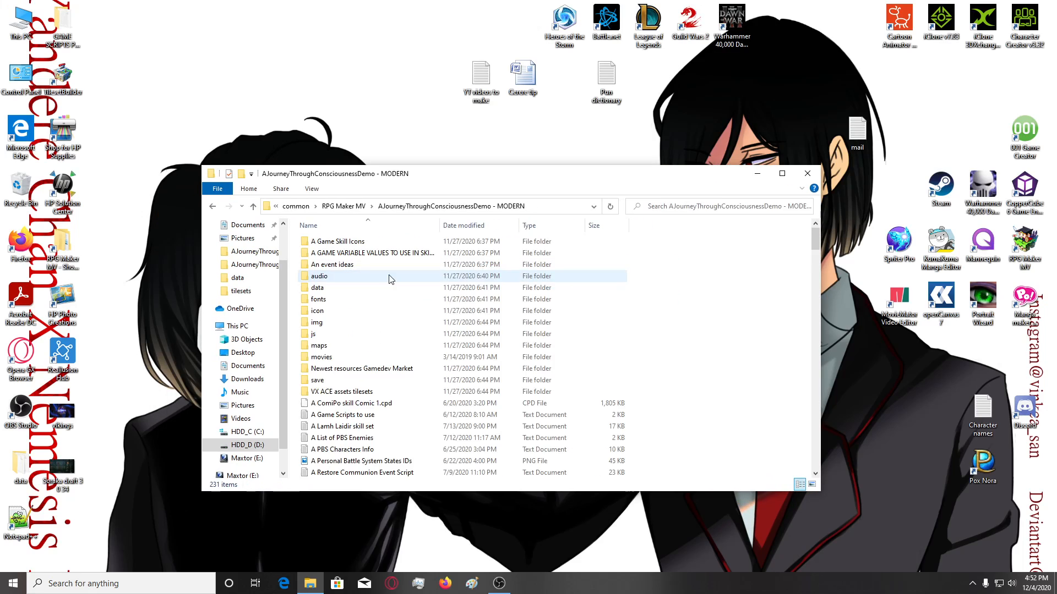
{"action": "left_click", "coordinate": [367, 293]}
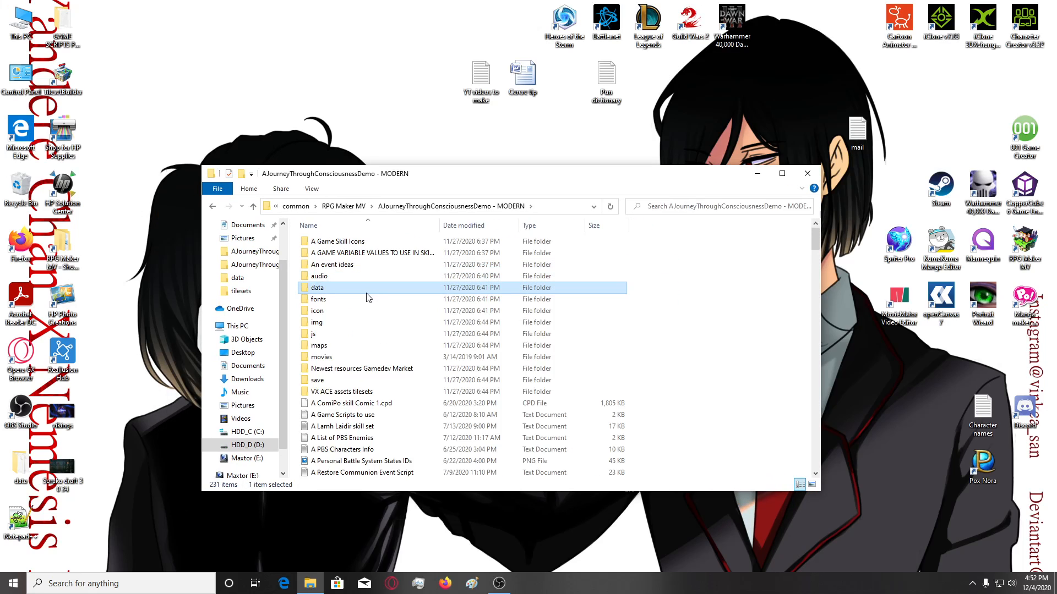
Paste the data folder onto the desktop, replacing the files with the same names.
{"action": "left_click", "coordinate": [167, 304]}
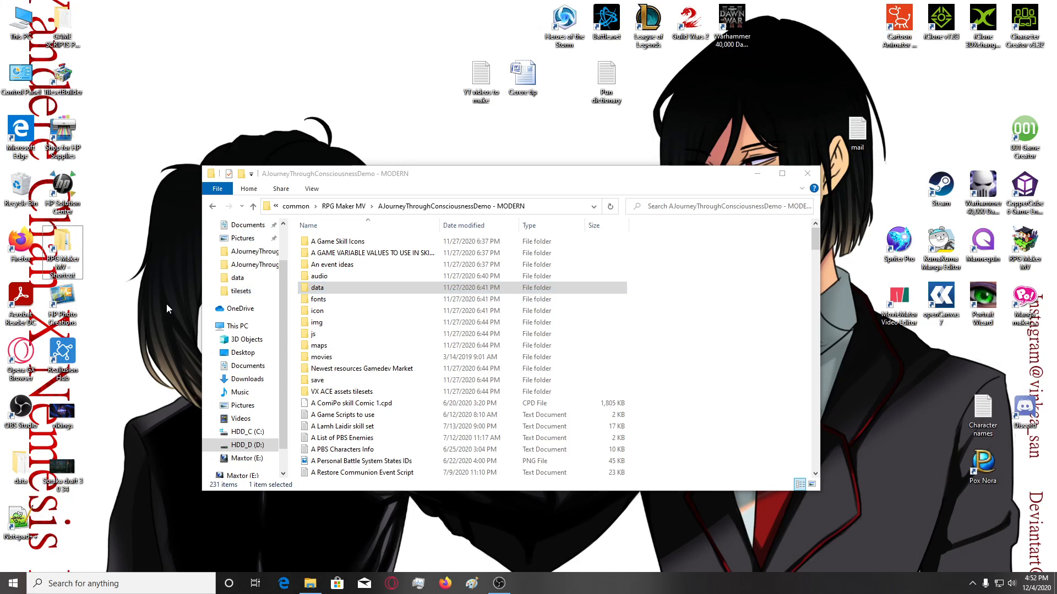
{"action": "key", "text": "ctrl+v"}
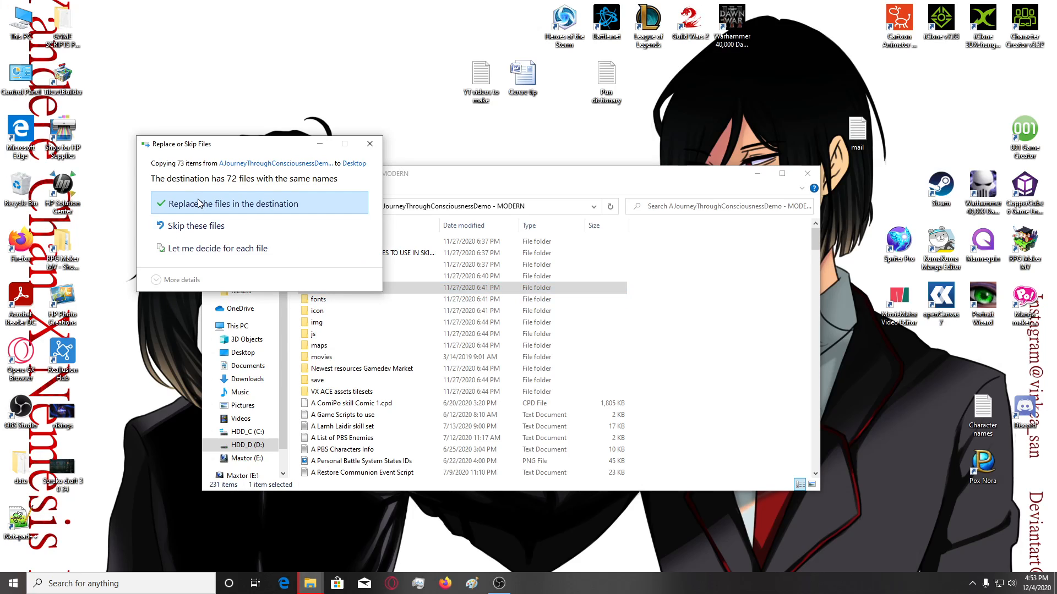
{"action": "left_click", "coordinate": [199, 204]}
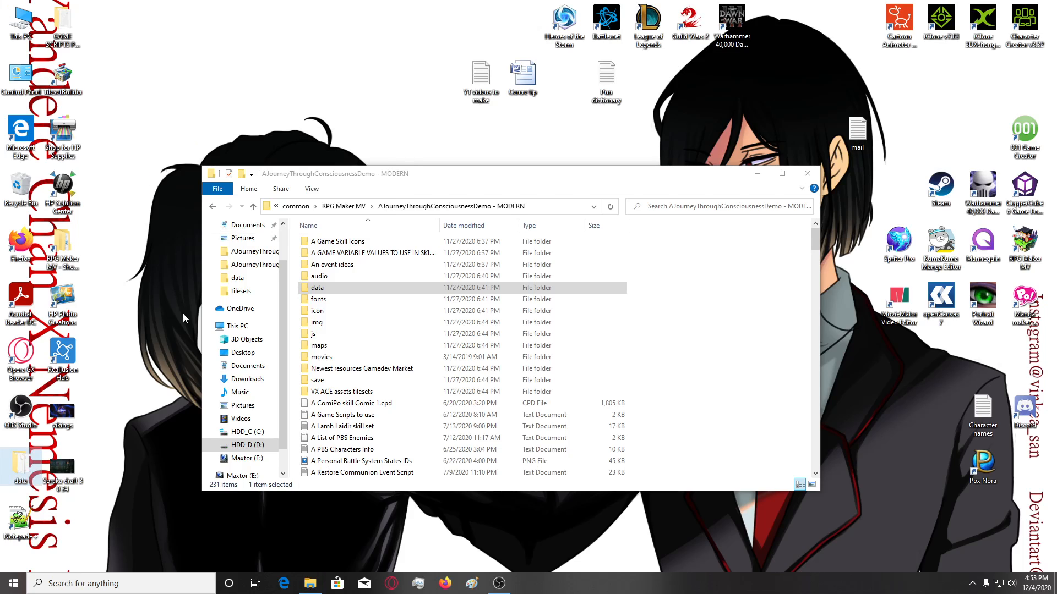
Paste the copied data folder into the second AJourneyThroughConsciousnessDemo - MODERN folder from Quick access, replacing the files with the same names.
{"action": "left_click", "coordinate": [237, 264]}
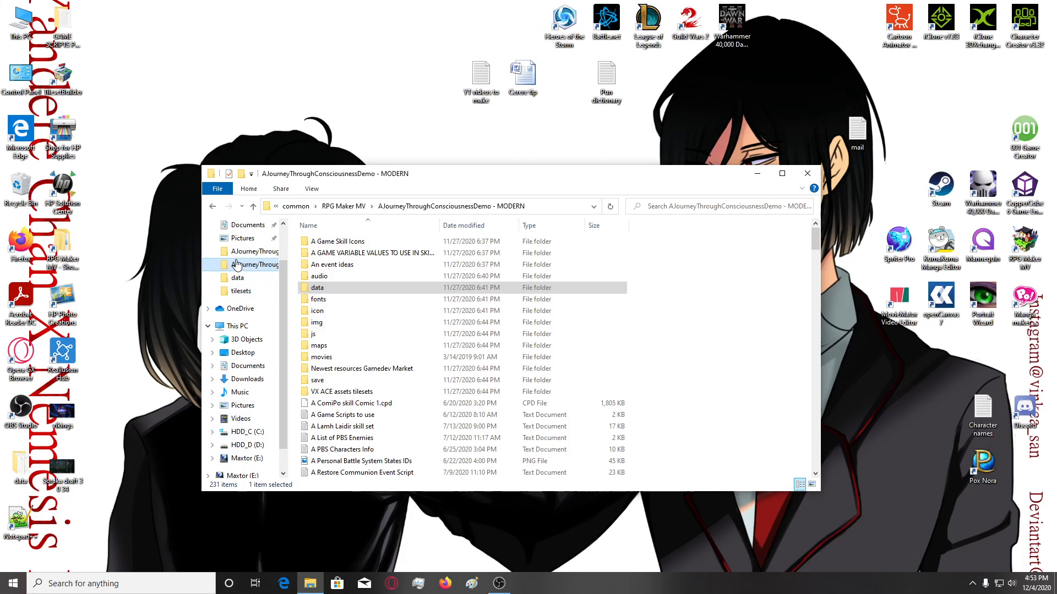
{"action": "left_click", "coordinate": [343, 301]}
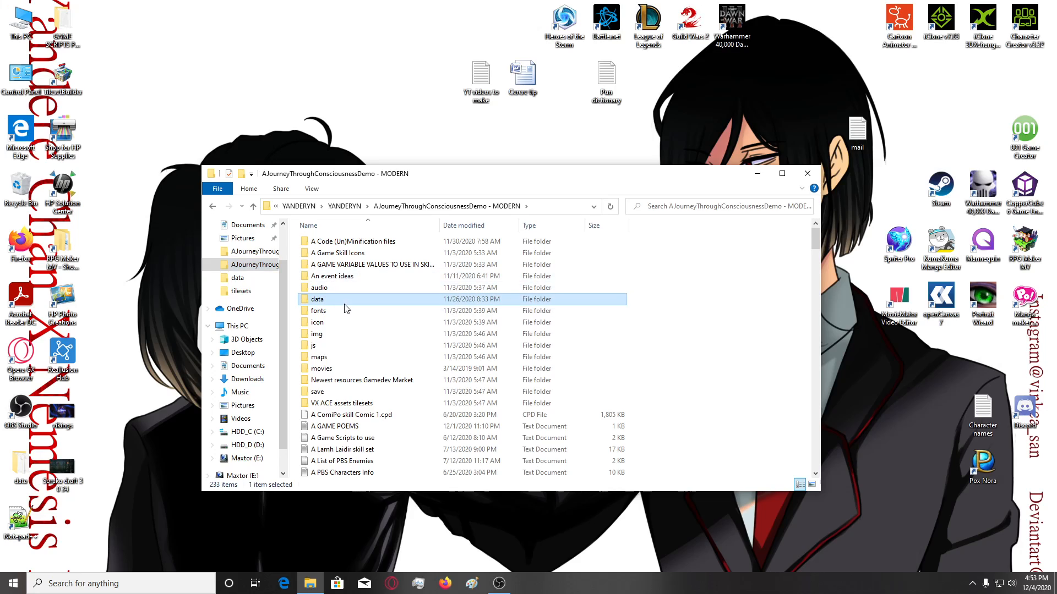
{"action": "key", "text": "ctrl+v"}
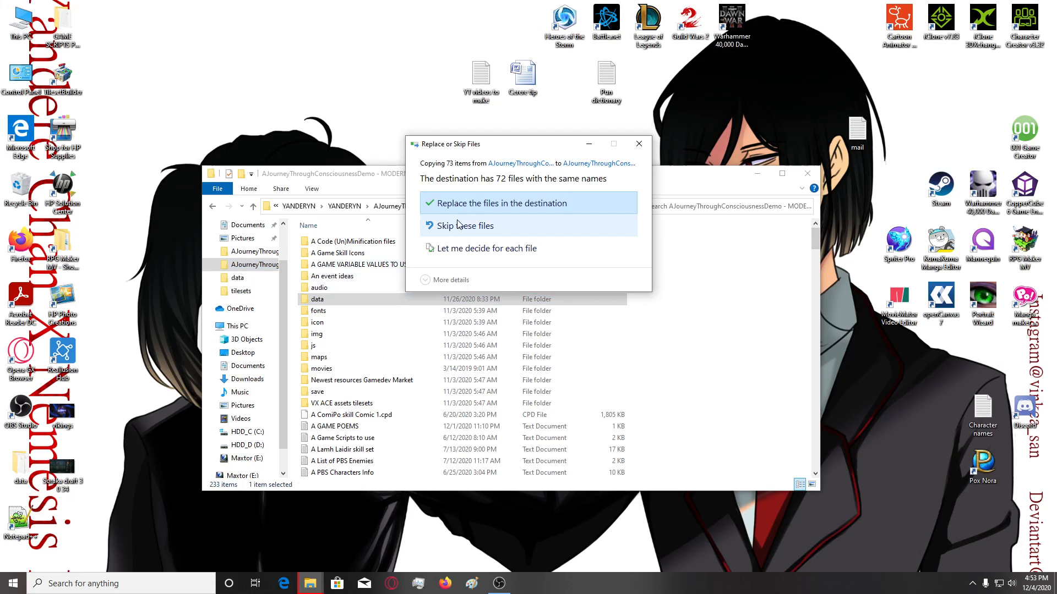
{"action": "left_click", "coordinate": [655, 208]}
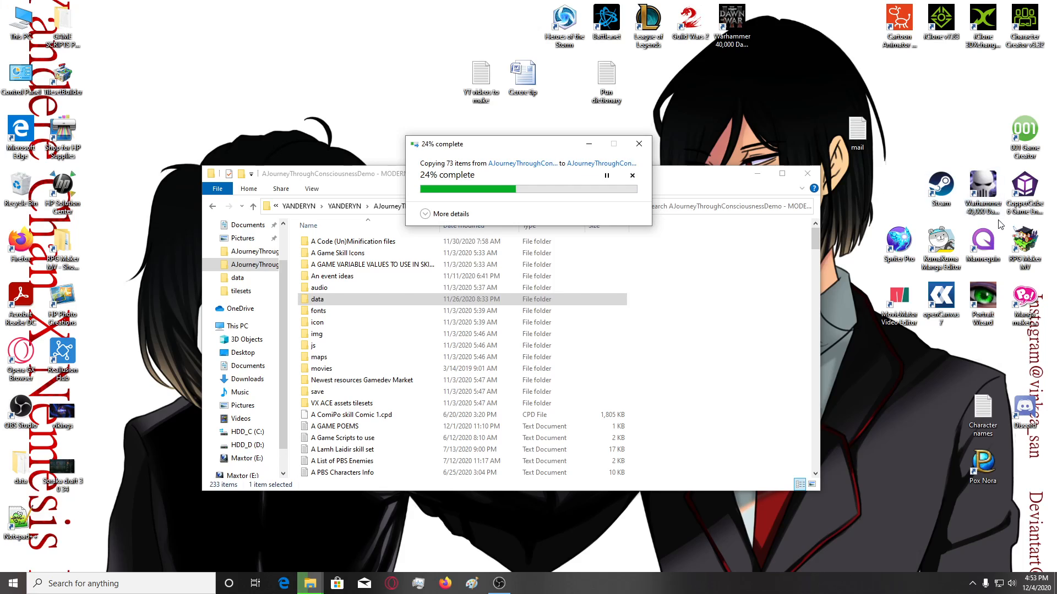
Launch RPG Maker MV again with the University Floor 2 (3Kai) map open.
{"action": "double_click", "coordinate": [1039, 249]}
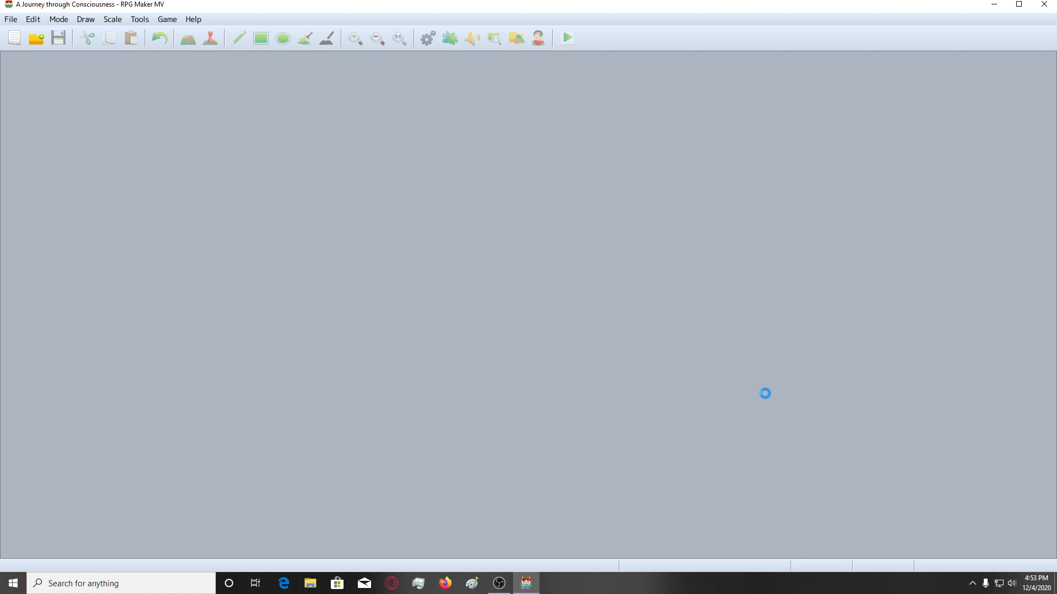
{"action": "scroll", "coordinate": [709, 267], "scroll_direction": "down", "scroll_amount": 3}
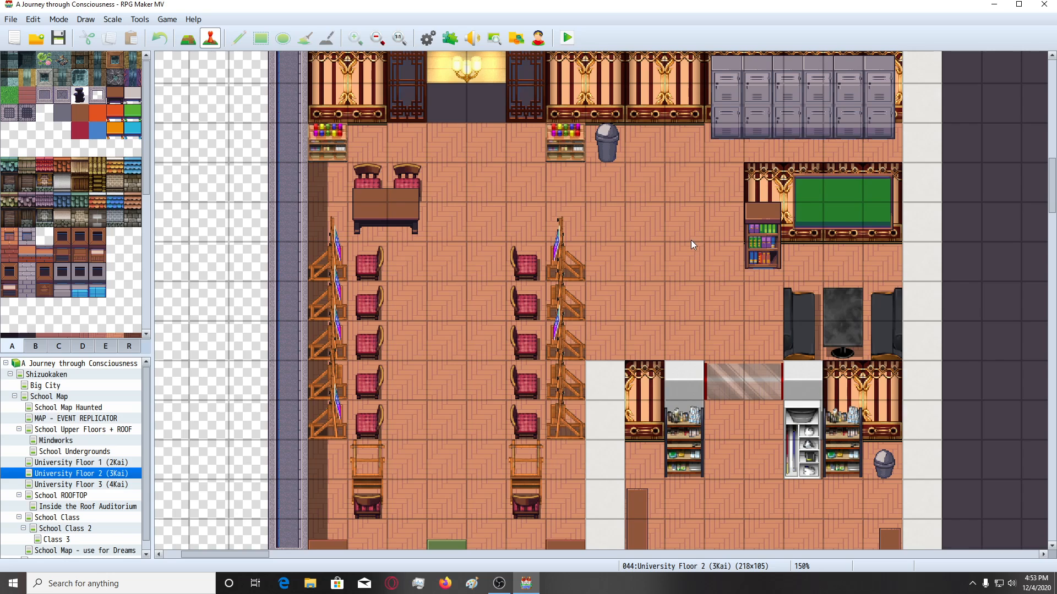
{"action": "scroll", "coordinate": [691, 240], "scroll_direction": "up", "scroll_amount": 3}
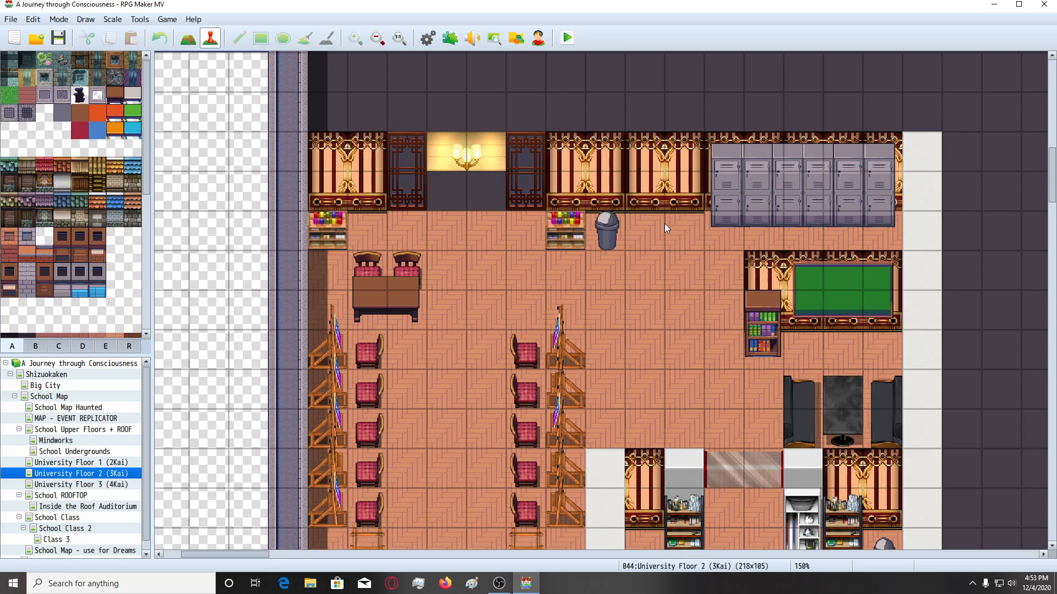
Move events EV120 and EV121 from the spare event grid to the art room's doorway under the wall lamp, at 11,22 and 12,22.
{"action": "scroll", "coordinate": [665, 224], "scroll_direction": "down", "scroll_amount": 8, "text": "ctrl"}
{"action": "scroll", "coordinate": [553, 392], "scroll_direction": "down", "scroll_amount": 1, "text": "ctrl"}
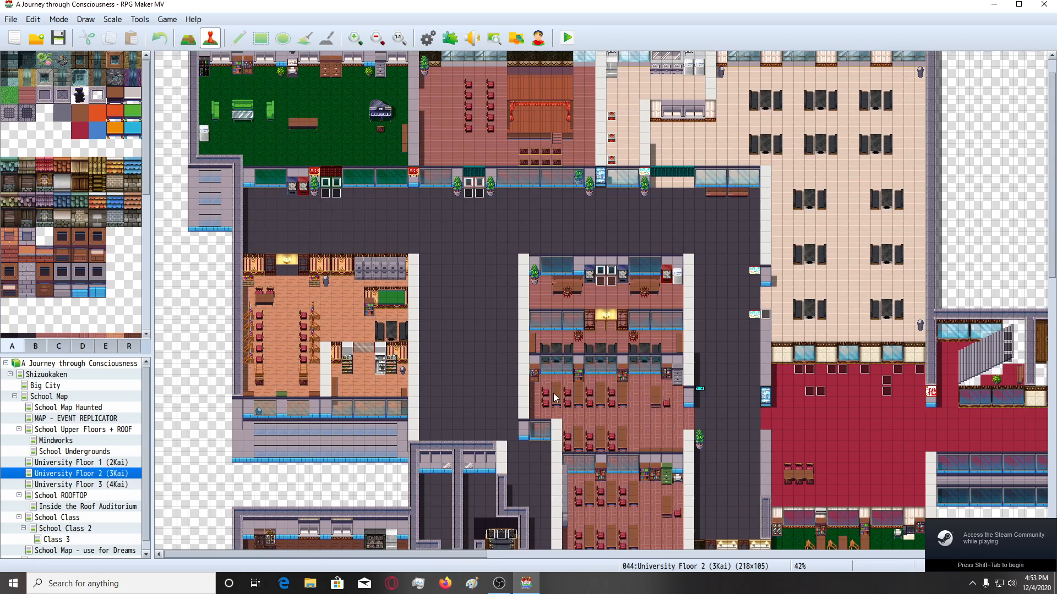
{"action": "scroll", "coordinate": [533, 411], "scroll_direction": "down", "scroll_amount": 1, "text": "ctrl"}
{"action": "scroll", "coordinate": [526, 484], "scroll_direction": "down", "scroll_amount": 3}
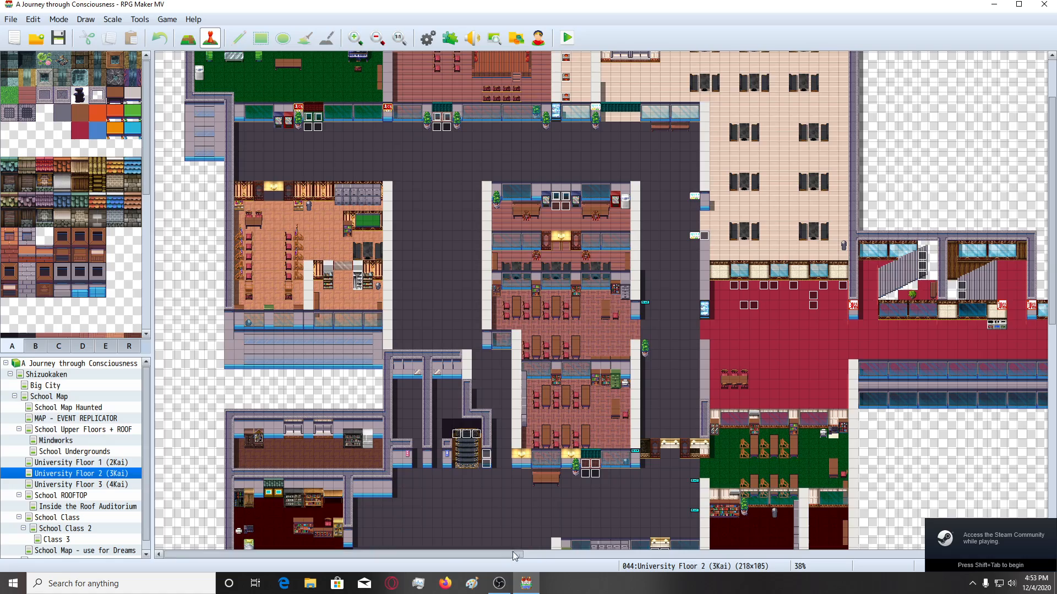
{"action": "left_click_drag", "start_coordinate": [513, 551], "coordinate": [664, 569]}
{"action": "scroll", "coordinate": [671, 441], "scroll_direction": "down", "scroll_amount": 4, "text": "ctrl"}
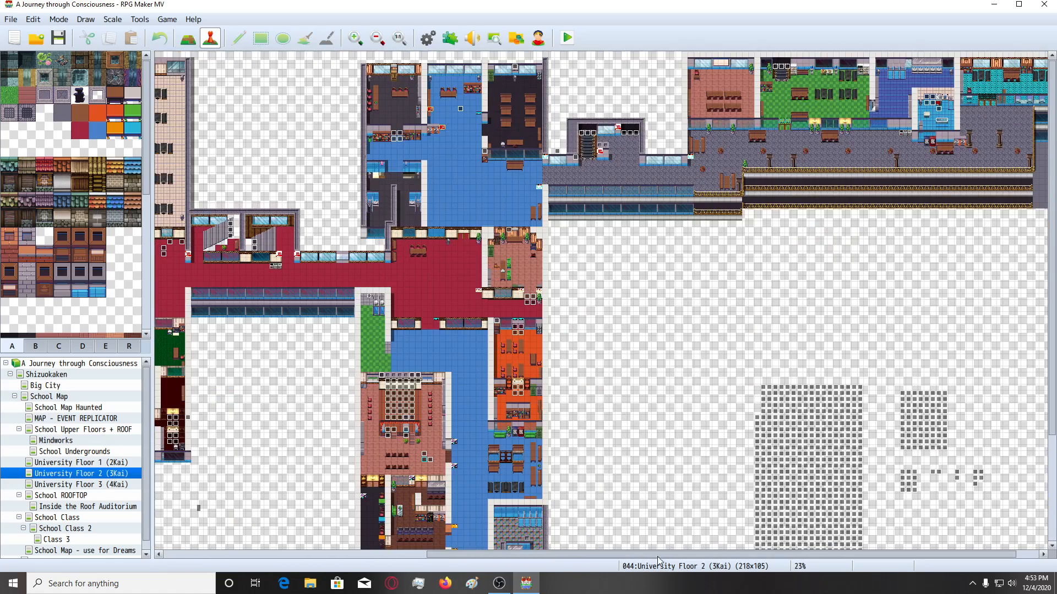
{"action": "left_click_drag", "start_coordinate": [682, 555], "coordinate": [494, 556]}
{"action": "scroll", "coordinate": [464, 457], "scroll_direction": "down", "scroll_amount": 1, "text": "ctrl"}
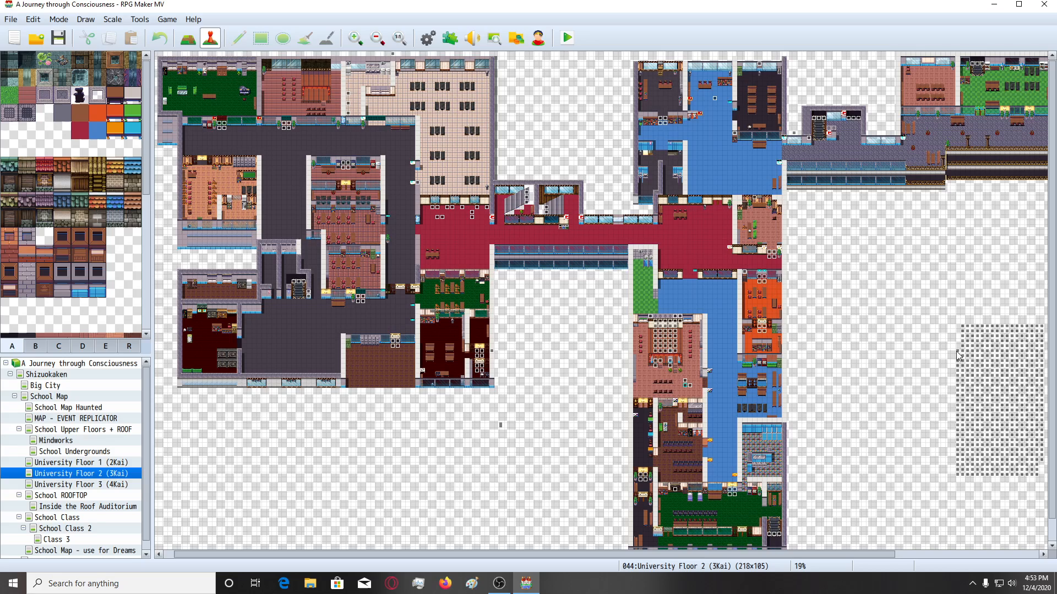
{"action": "left_click", "coordinate": [957, 350]}
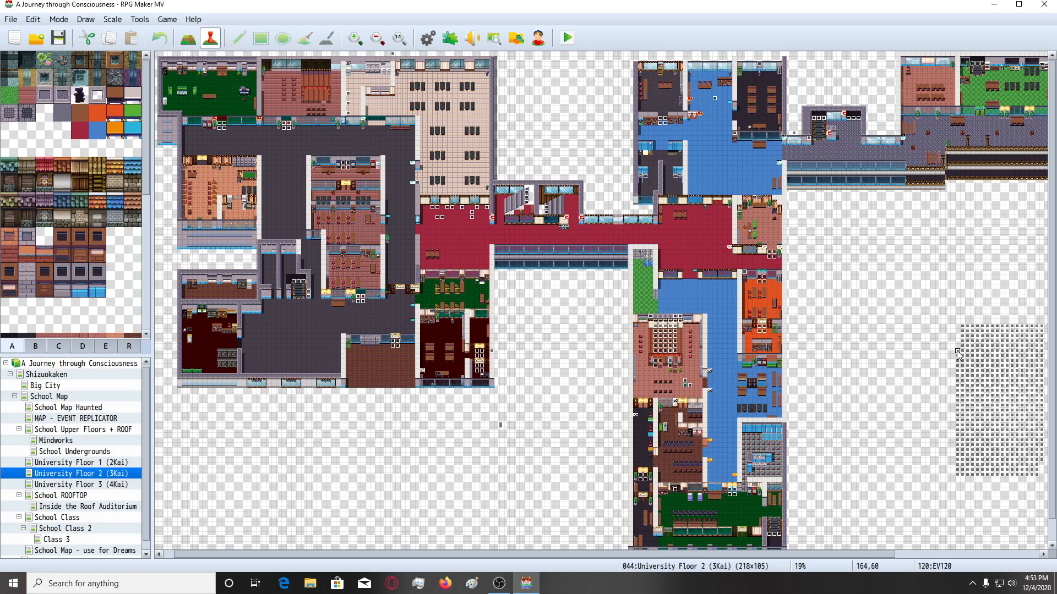
{"action": "left_click", "coordinate": [200, 160]}
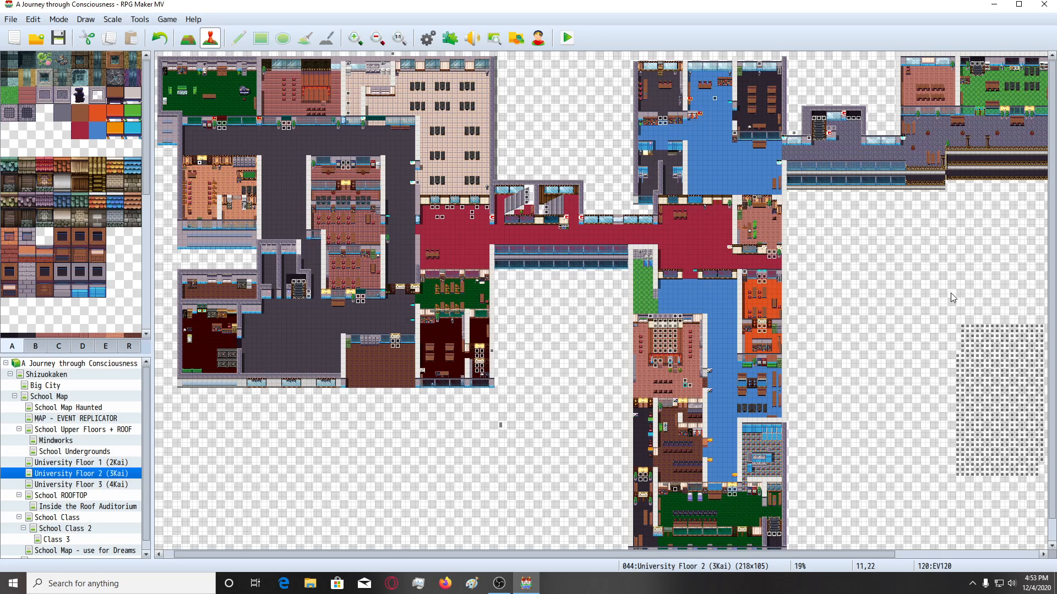
{"action": "left_click", "coordinate": [955, 358]}
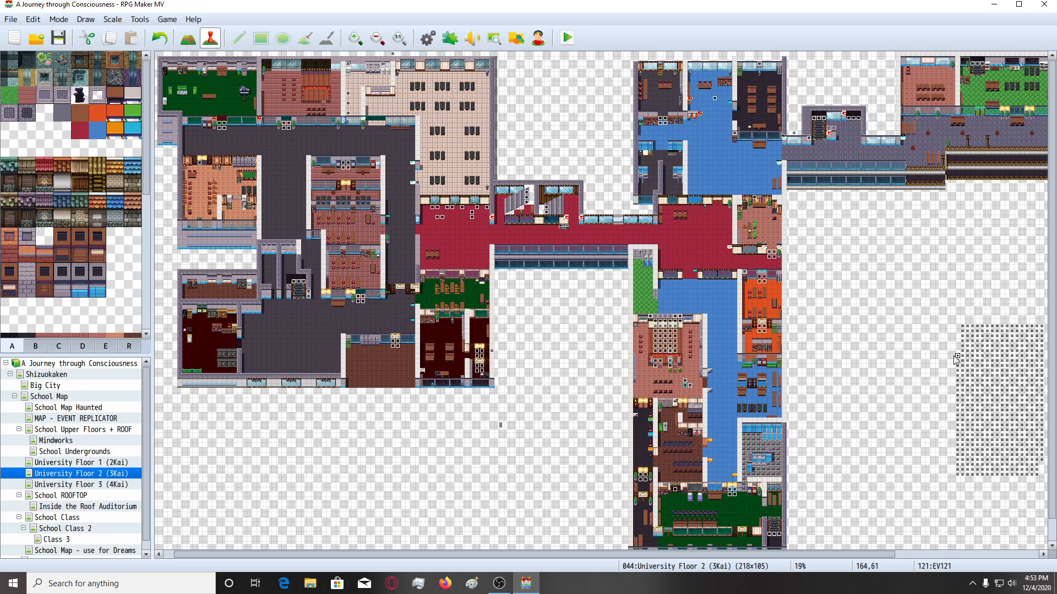
{"action": "left_click", "coordinate": [203, 163]}
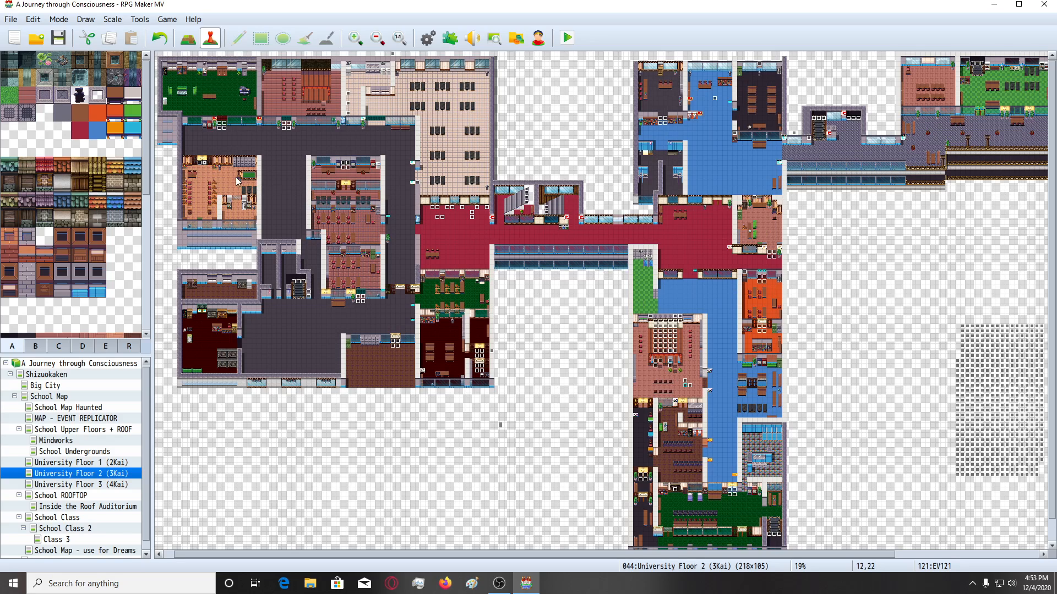
Move events EV122 and EV123 from the spare event grid to the floor tiles below the art room doorway, at 11,23 and 12,23.
{"action": "left_click", "coordinate": [958, 361]}
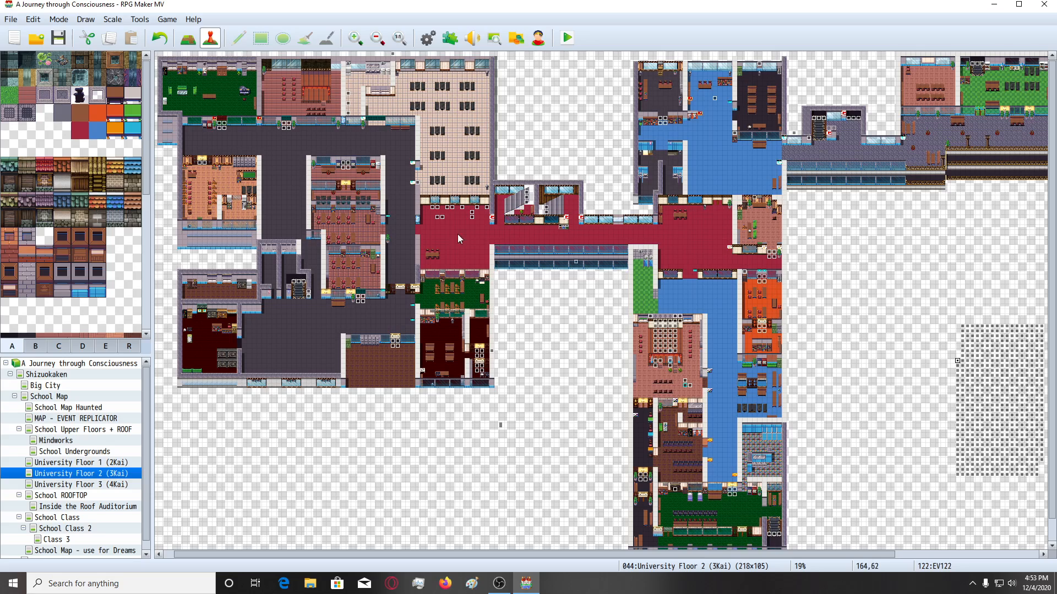
{"action": "left_click", "coordinate": [199, 170]}
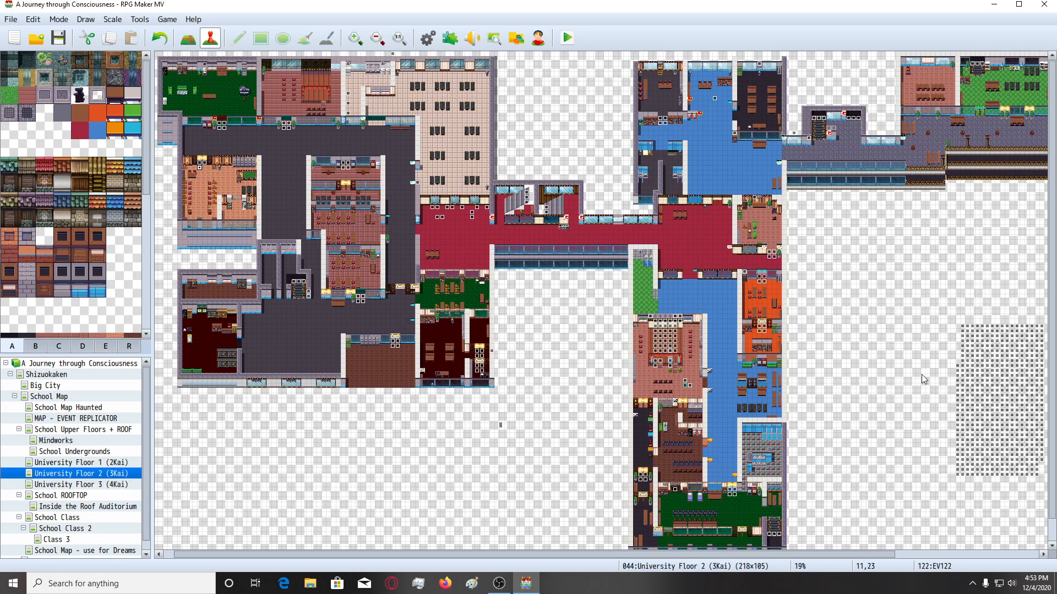
{"action": "left_click", "coordinate": [958, 366]}
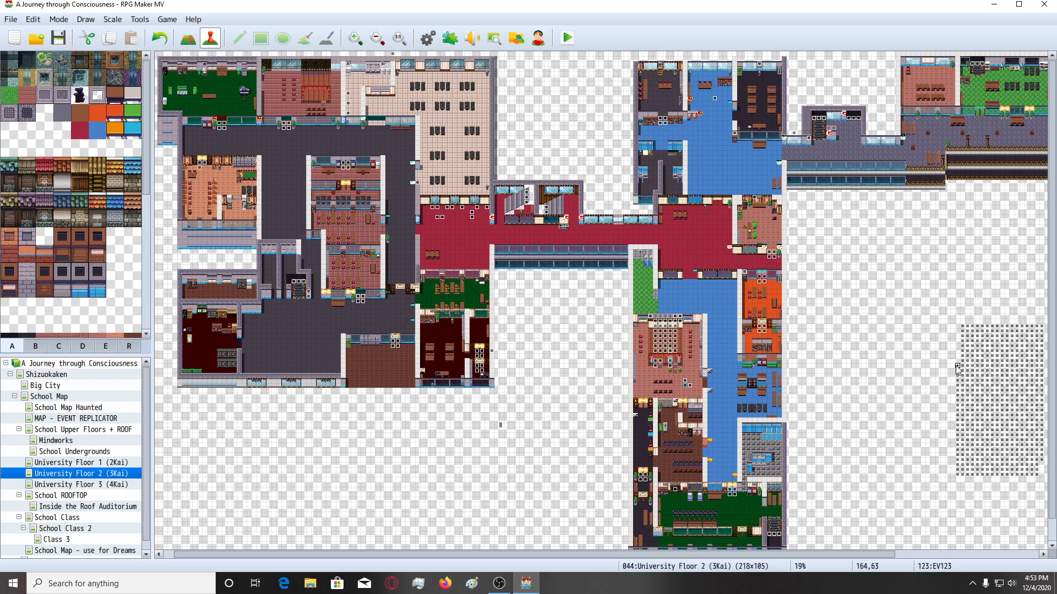
{"action": "left_click", "coordinate": [204, 169]}
Move events EV124 to EV127 from the spare grid into a two-by-two block below the small room's glass panel, with EV127 at 19,31.
{"action": "left_click", "coordinate": [957, 371]}
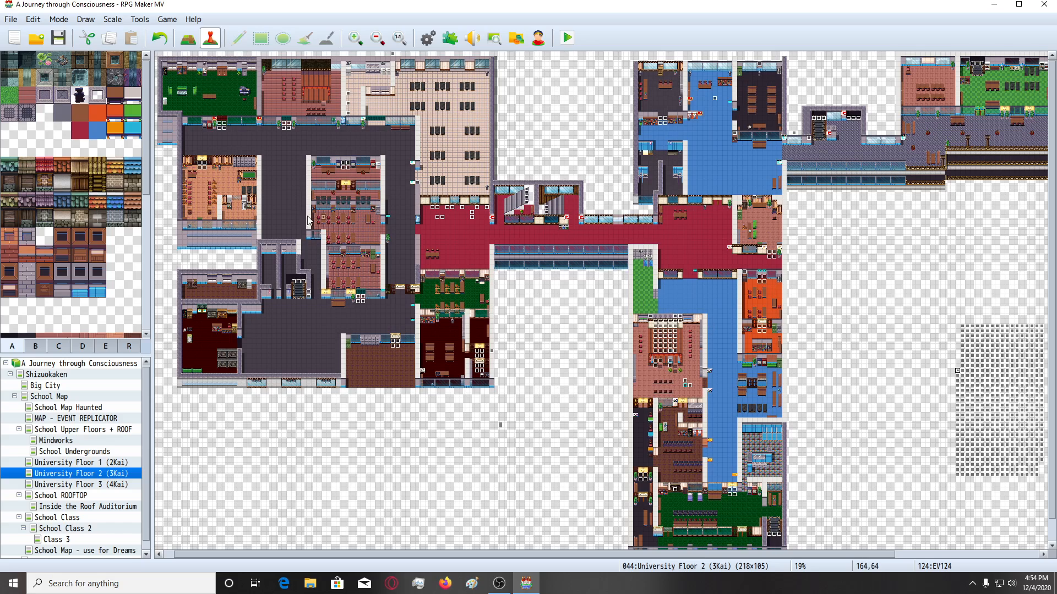
{"action": "left_click", "coordinate": [236, 204]}
{"action": "left_click", "coordinate": [237, 201]}
{"action": "left_click", "coordinate": [957, 381]}
{"action": "left_click", "coordinate": [236, 208]}
{"action": "left_click", "coordinate": [957, 385]}
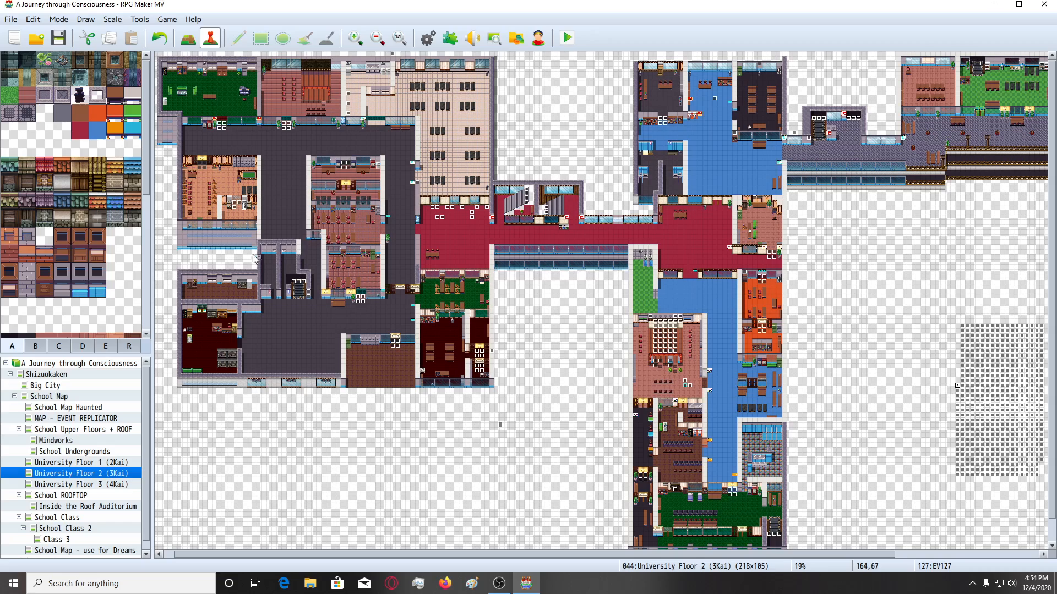
{"action": "left_click", "coordinate": [241, 208]}
Examine the rooms south of the art room and the event blocks at the art room and small room entrances.
{"action": "scroll", "coordinate": [297, 278], "scroll_direction": "up", "scroll_amount": 10, "text": "ctrl"}
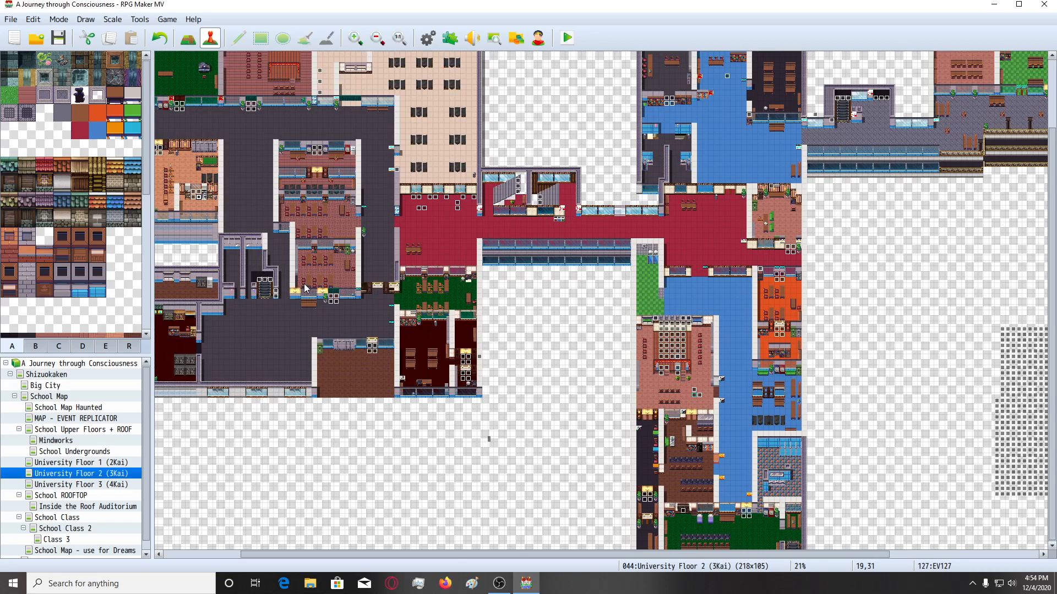
{"action": "left_click_drag", "start_coordinate": [606, 553], "coordinate": [335, 552]}
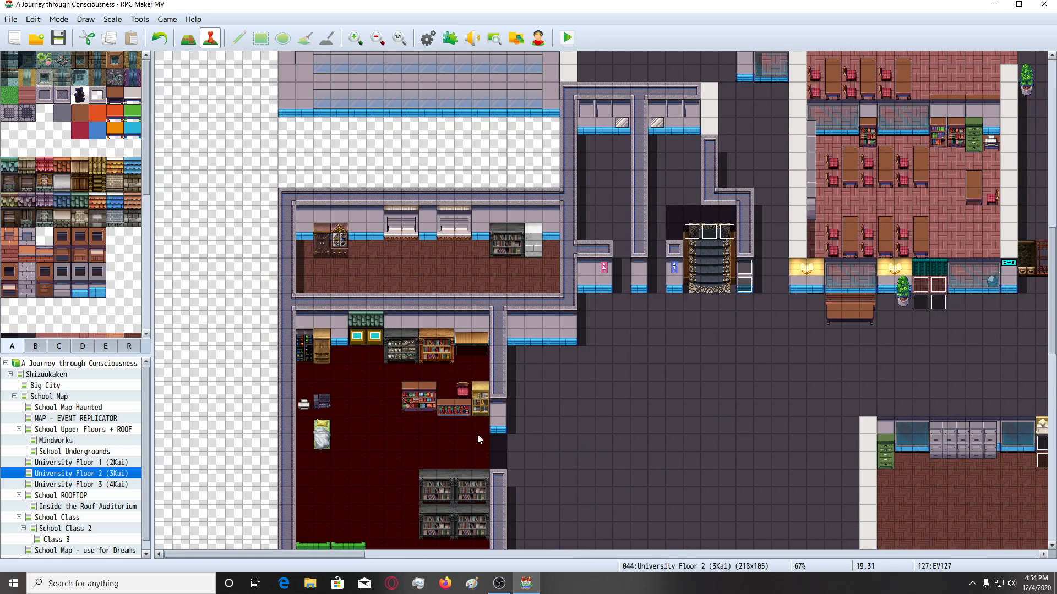
{"action": "scroll", "coordinate": [478, 434], "scroll_direction": "up", "scroll_amount": 4}
{"action": "scroll", "coordinate": [455, 166], "scroll_direction": "down", "scroll_amount": 5}
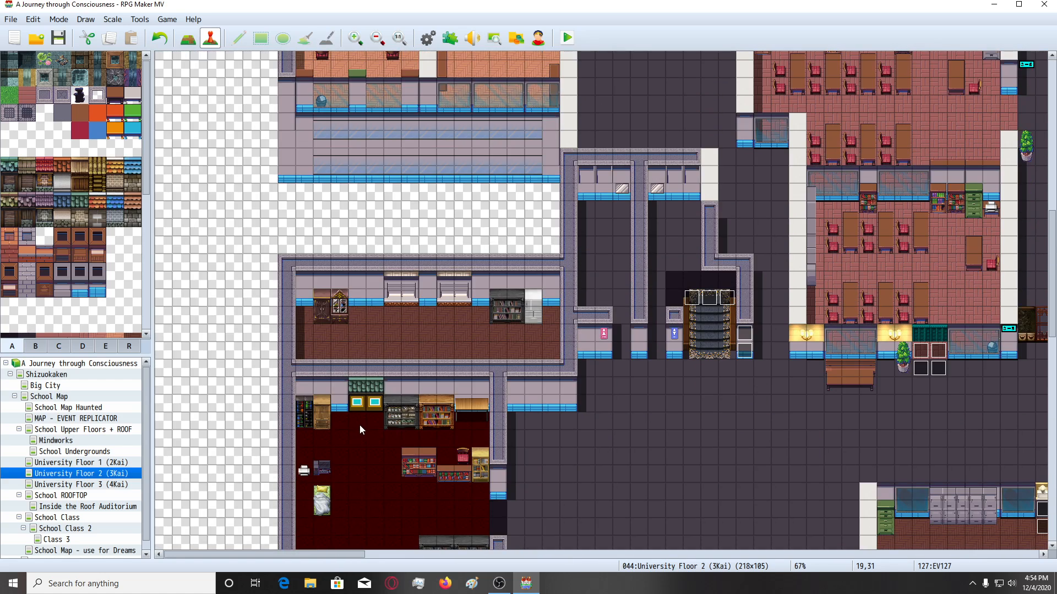
{"action": "scroll", "coordinate": [455, 166], "scroll_direction": "up", "scroll_amount": 3}
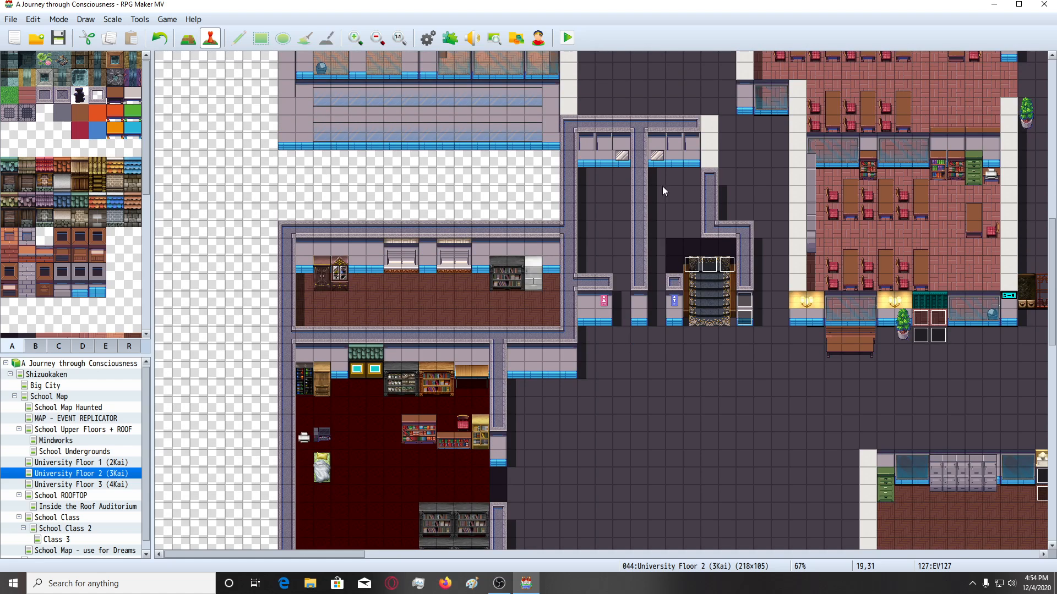
{"action": "scroll", "coordinate": [612, 275], "scroll_direction": "up", "scroll_amount": 5}
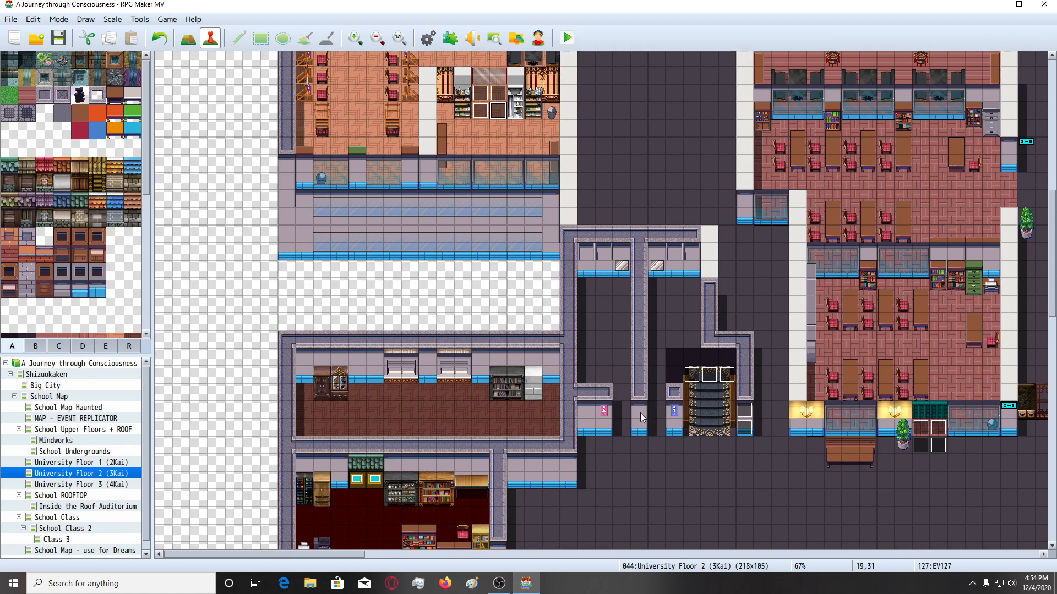
{"action": "scroll", "coordinate": [629, 416], "scroll_direction": "up", "scroll_amount": 3}
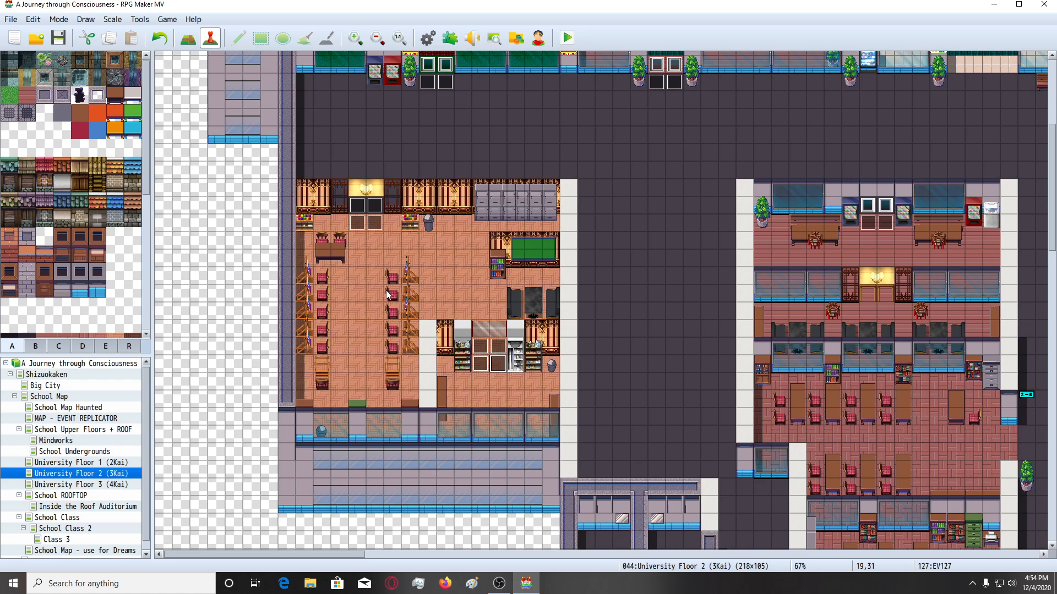
{"action": "scroll", "coordinate": [384, 276], "scroll_direction": "up", "scroll_amount": 3, "text": "ctrl"}
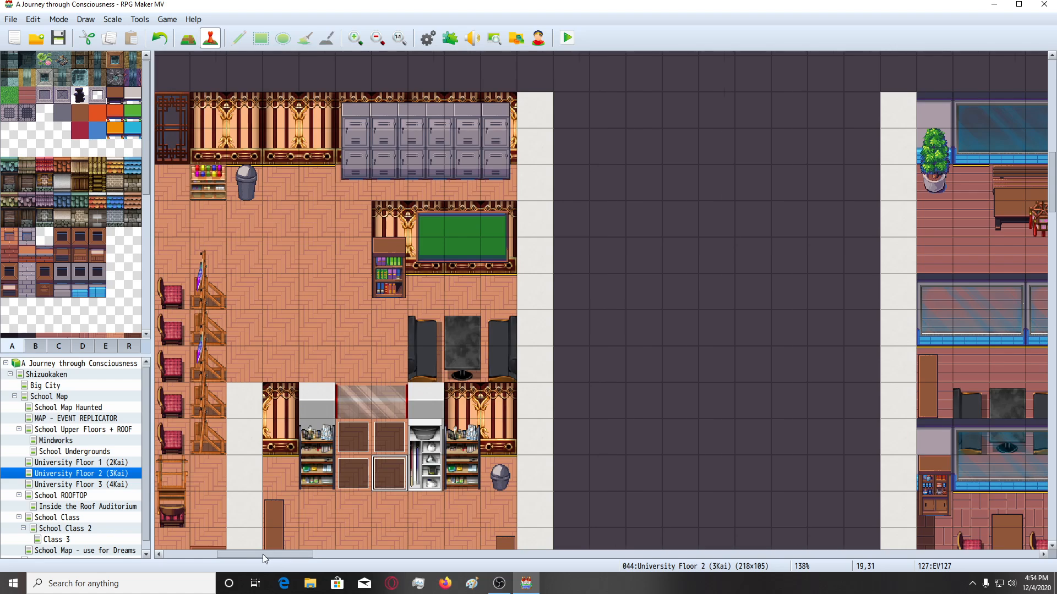
{"action": "mouse_move", "coordinate": [262, 554]}
{"action": "left_mouse_down"}
{"action": "mouse_move", "coordinate": [227, 557]}
{"action": "mouse_move", "coordinate": [244, 557]}
{"action": "left_mouse_up"}
{"action": "scroll", "coordinate": [398, 474], "scroll_direction": "up", "scroll_amount": 1}
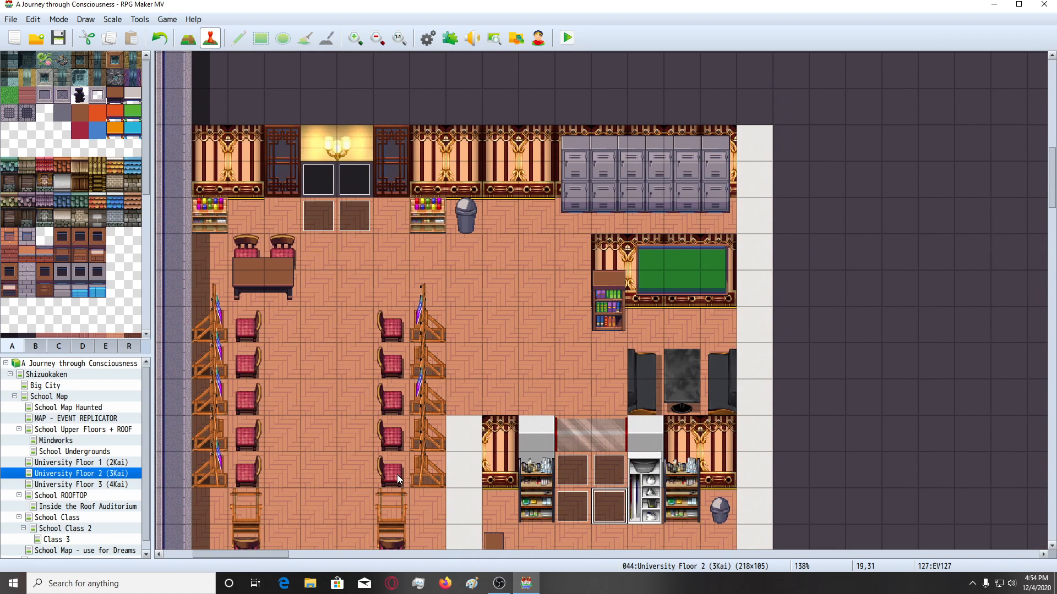
Launch Tileset Builder from the desktop and switch to its window.
{"action": "left_click", "coordinate": [537, 591]}
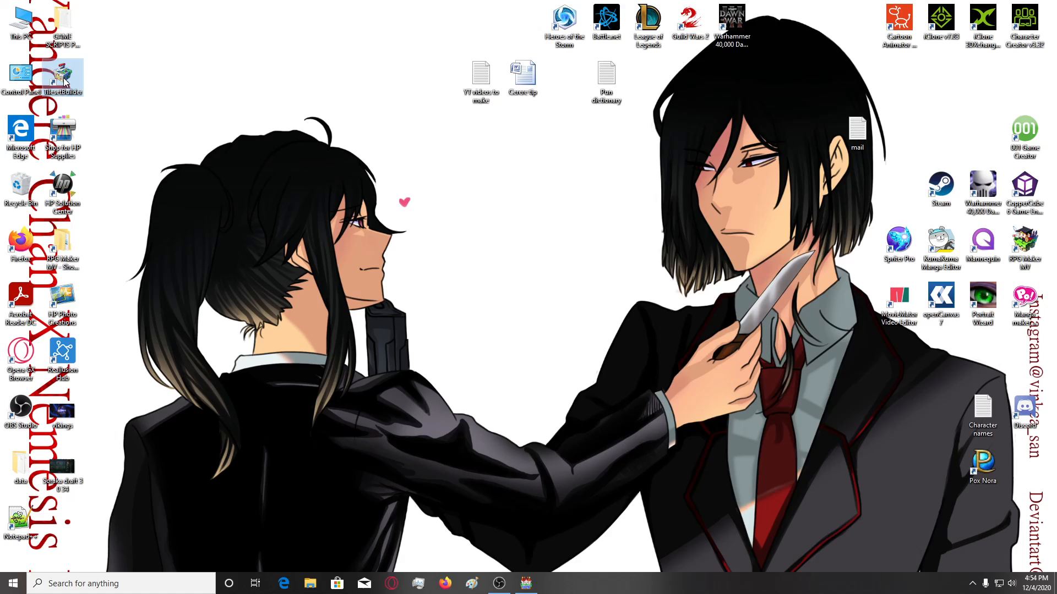
{"action": "left_click", "coordinate": [525, 585]}
{"action": "scroll", "coordinate": [368, 361], "scroll_direction": "up", "scroll_amount": 3}
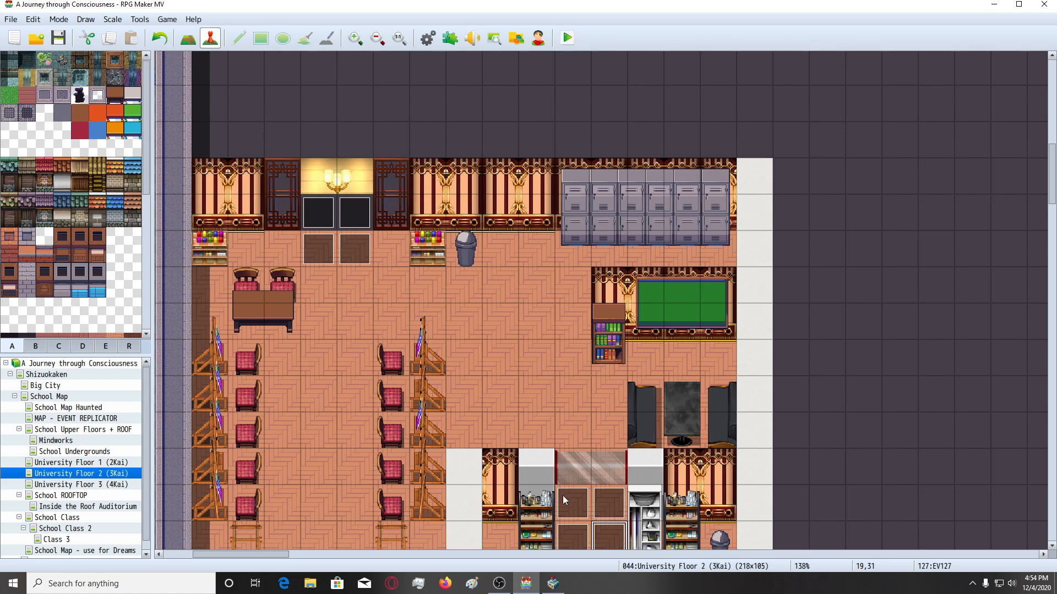
{"action": "left_click", "coordinate": [553, 583]}
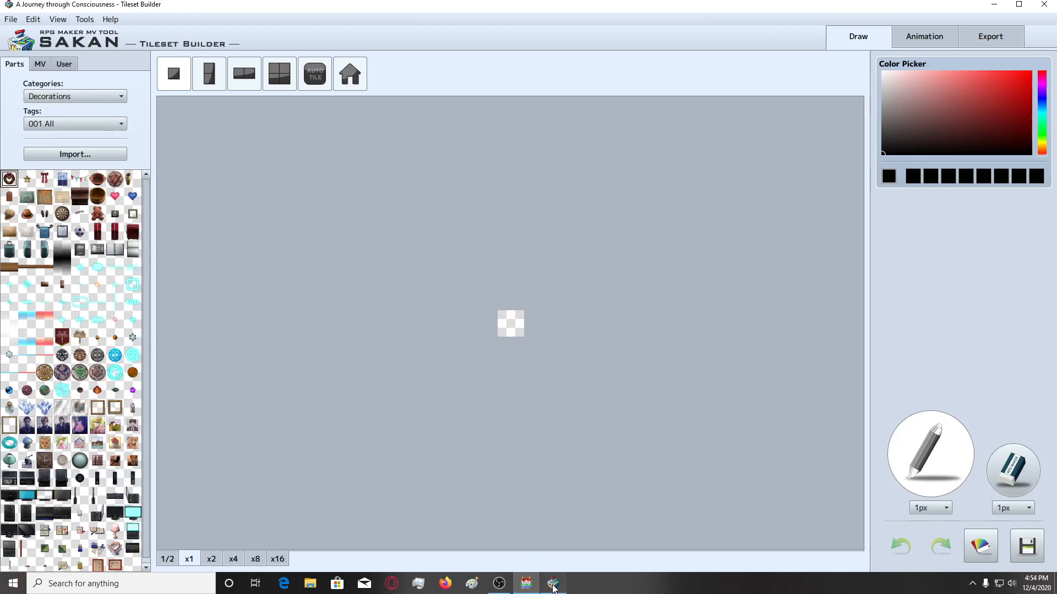
Load the MV tileset 0010 Present Day_School and look through its D tiles.
{"action": "left_click", "coordinate": [40, 64]}
{"action": "left_click", "coordinate": [70, 95]}
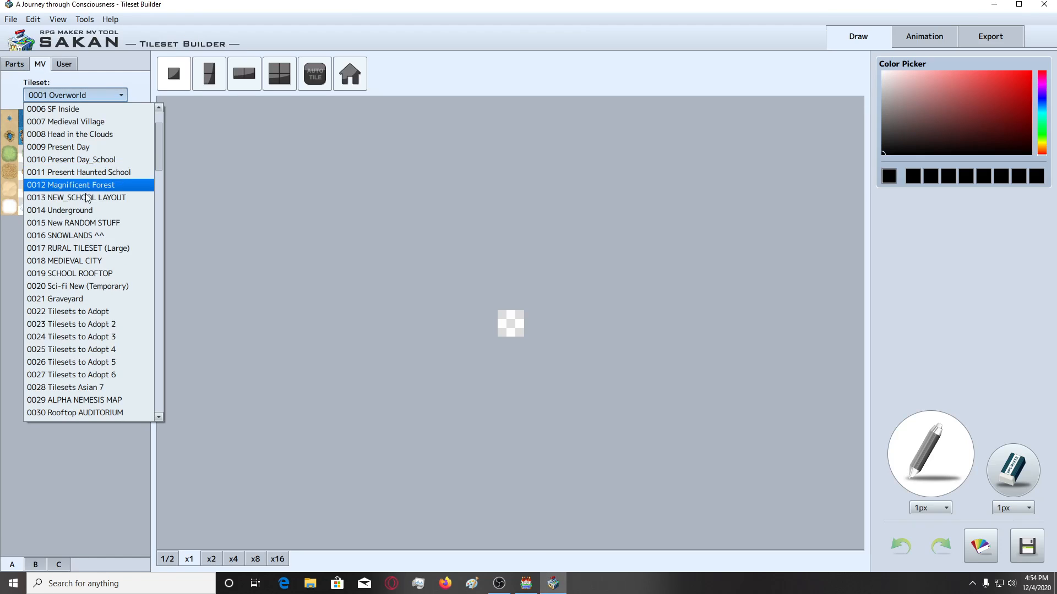
{"action": "left_click", "coordinate": [82, 160]}
{"action": "scroll", "coordinate": [99, 445], "scroll_direction": "down", "scroll_amount": 2}
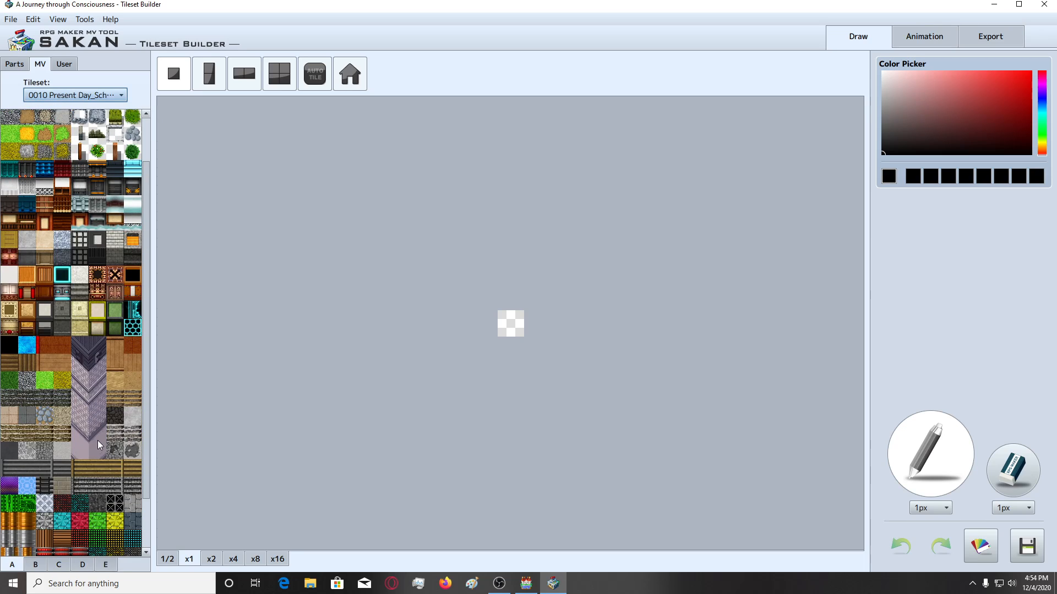
{"action": "left_click", "coordinate": [83, 565]}
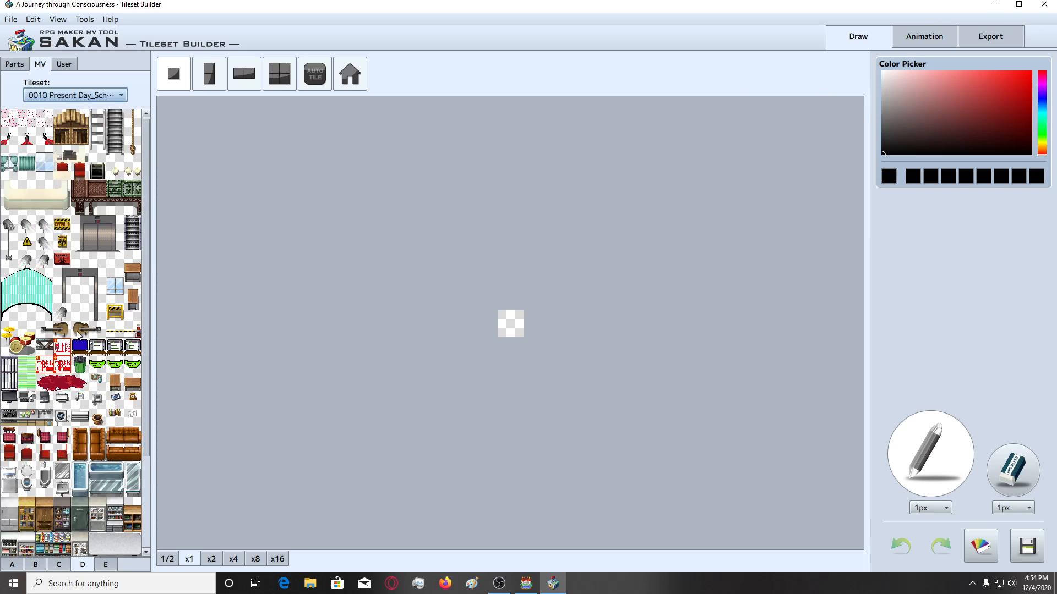
{"action": "scroll", "coordinate": [78, 335], "scroll_direction": "down", "scroll_amount": 4}
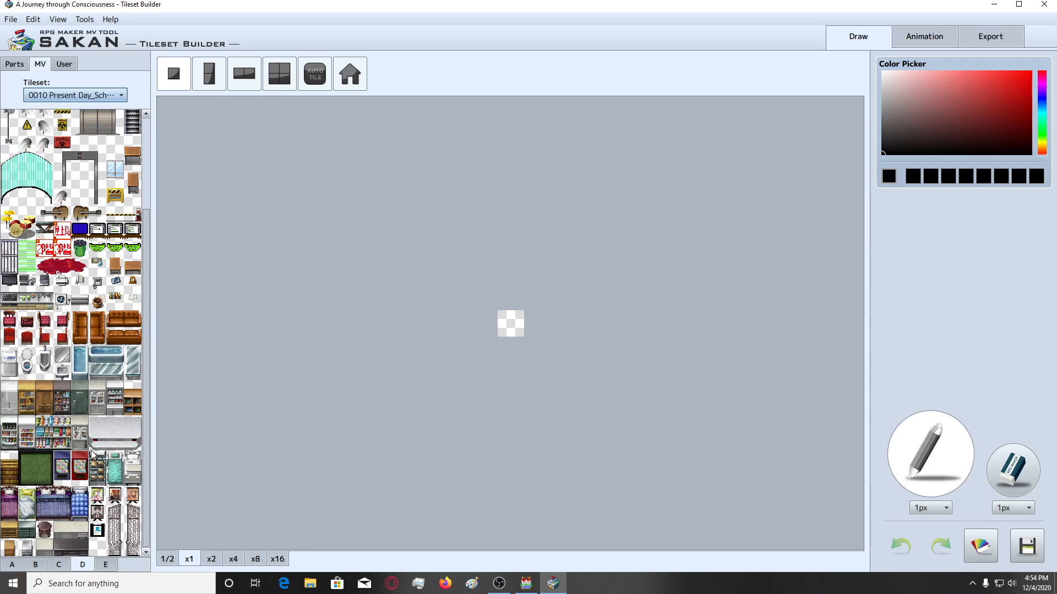
Look through the B, E and D tile pages of the 0010 Present Day_School tileset.
{"action": "scroll", "coordinate": [77, 488], "scroll_direction": "up", "scroll_amount": 4}
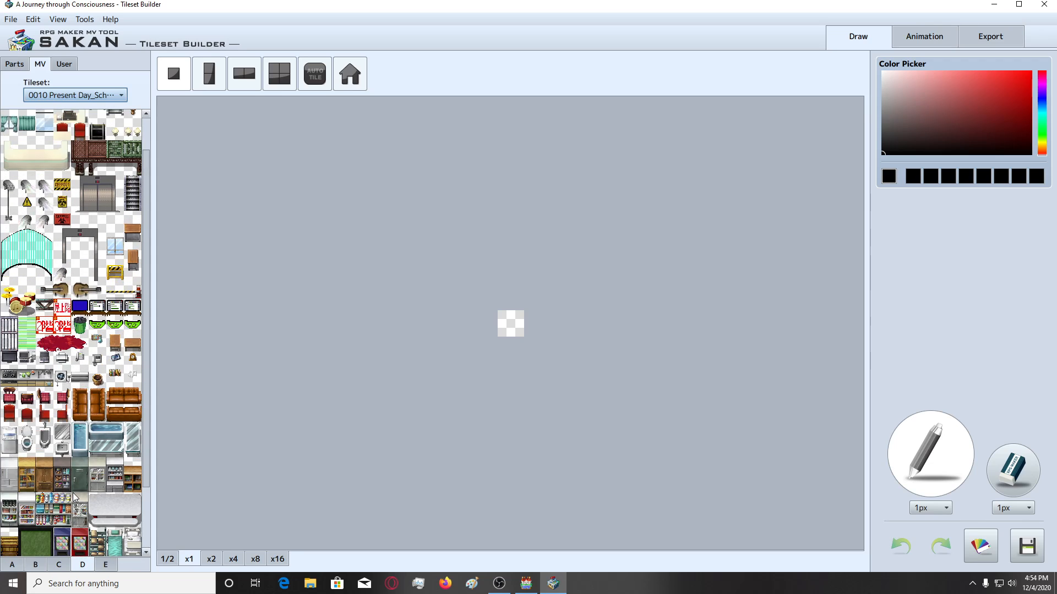
{"action": "left_click", "coordinate": [59, 566]}
{"action": "left_click", "coordinate": [36, 565]}
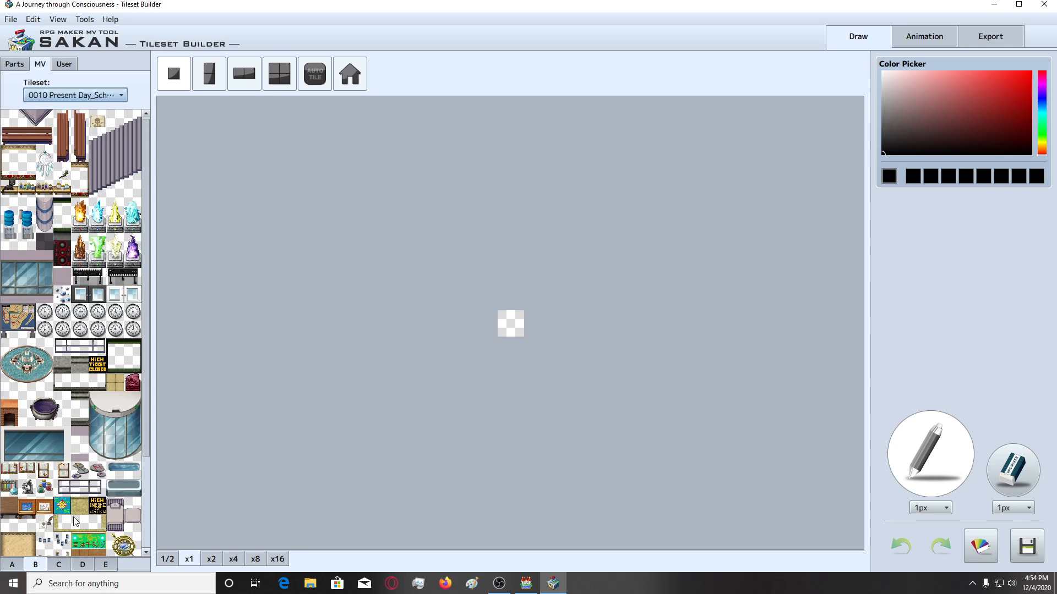
{"action": "scroll", "coordinate": [75, 522], "scroll_direction": "down", "scroll_amount": 3}
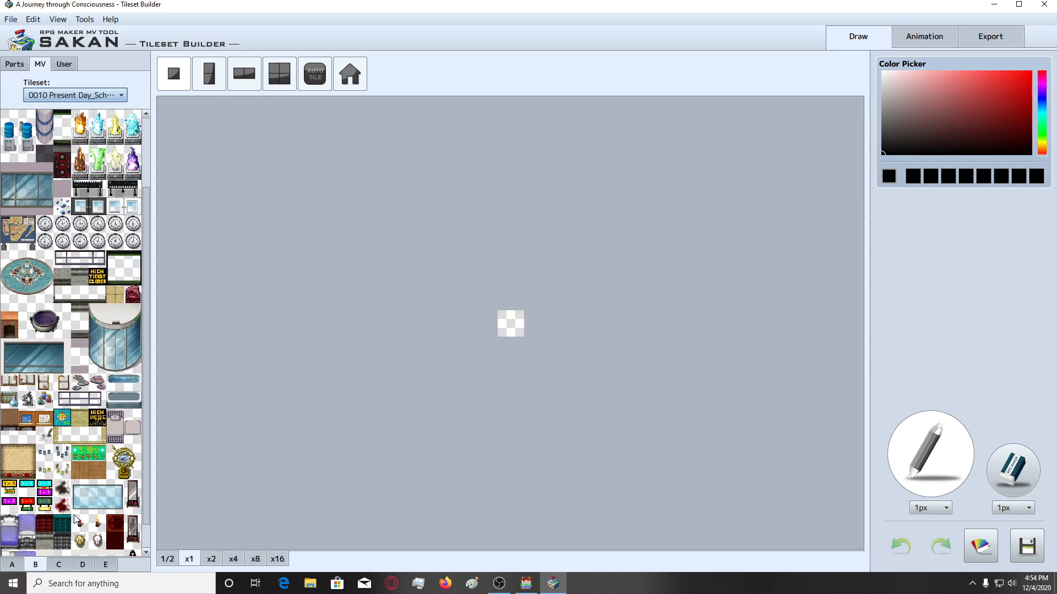
{"action": "scroll", "coordinate": [77, 519], "scroll_direction": "down", "scroll_amount": 1}
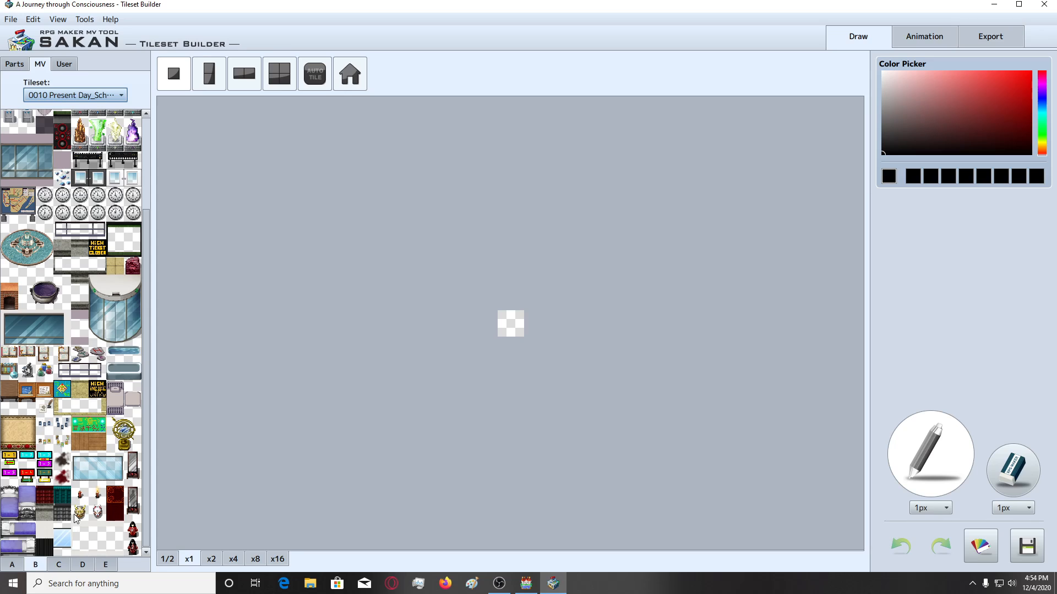
{"action": "scroll", "coordinate": [75, 517], "scroll_direction": "up", "scroll_amount": 4}
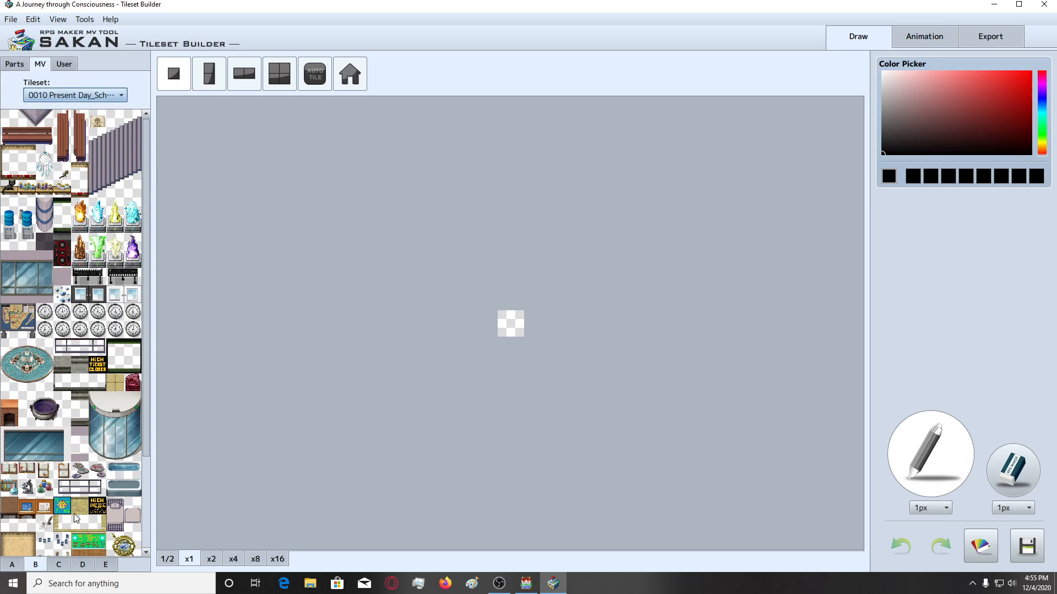
{"action": "left_click", "coordinate": [105, 566]}
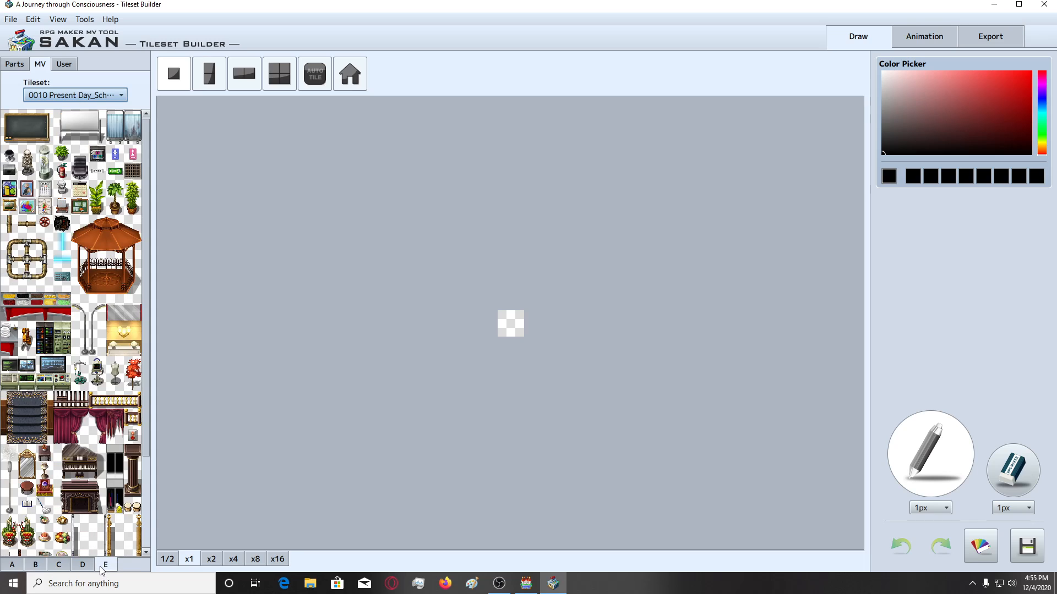
{"action": "scroll", "coordinate": [83, 420], "scroll_direction": "down", "scroll_amount": 4}
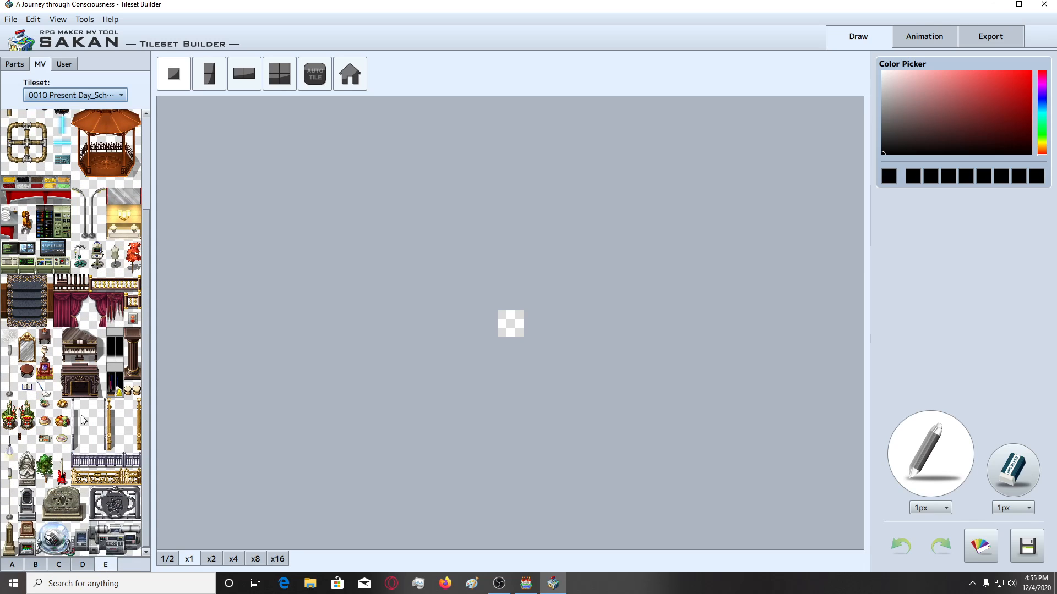
{"action": "left_click", "coordinate": [82, 565]}
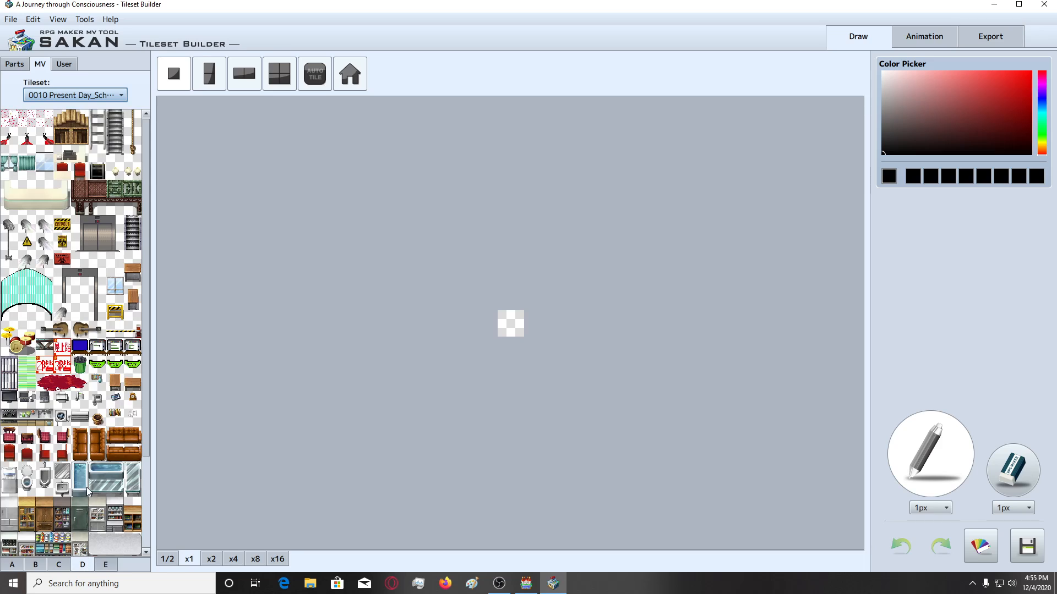
{"action": "scroll", "coordinate": [82, 472], "scroll_direction": "down", "scroll_amount": 4}
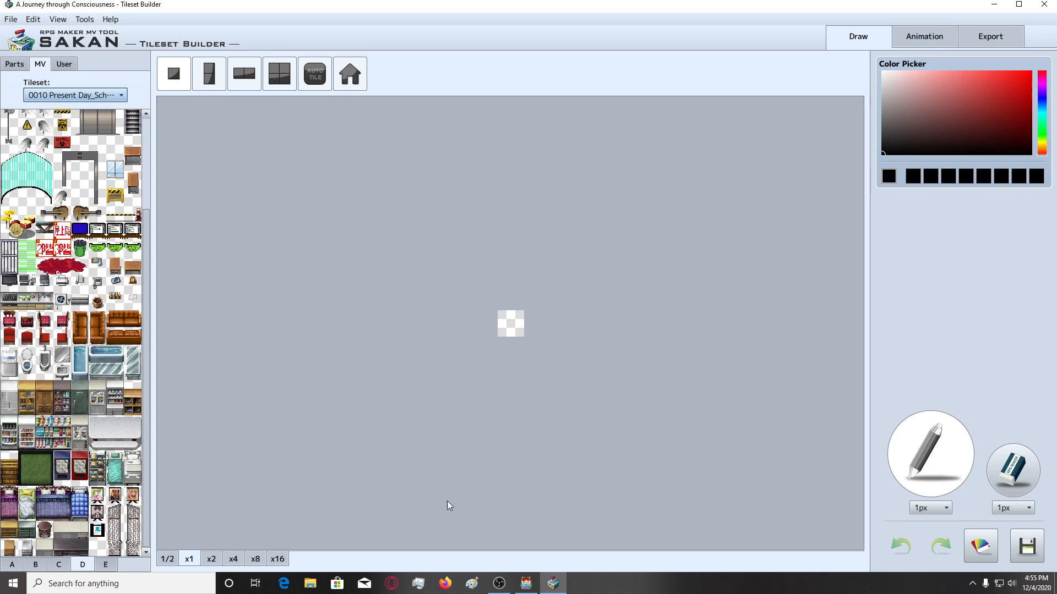
Load the red Handcraft sign from the C tiles onto the canvas and view it at x8.
{"action": "left_click", "coordinate": [59, 565]}
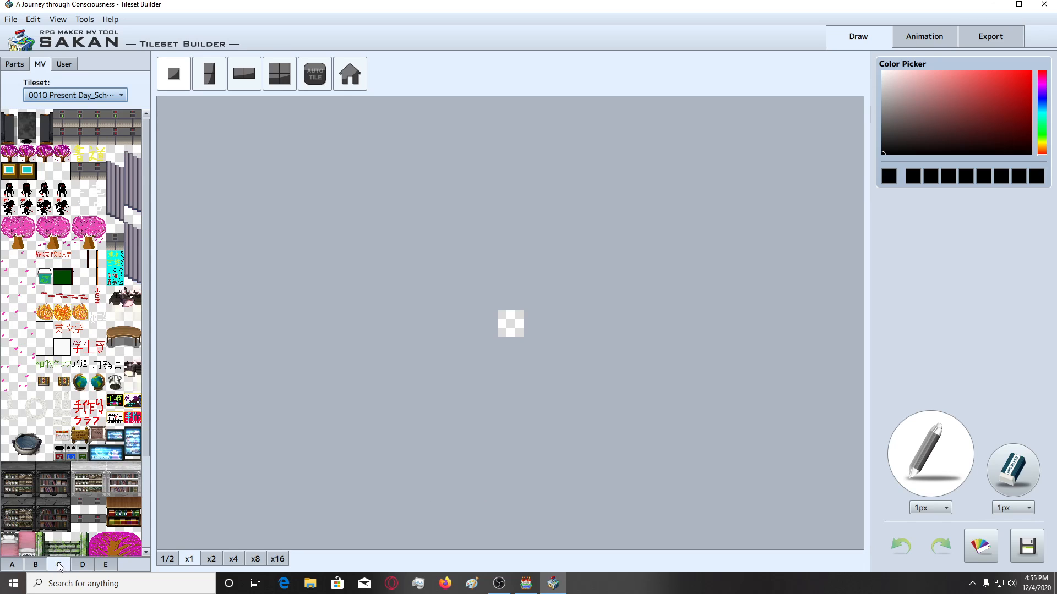
{"action": "scroll", "coordinate": [47, 536], "scroll_direction": "down", "scroll_amount": 2}
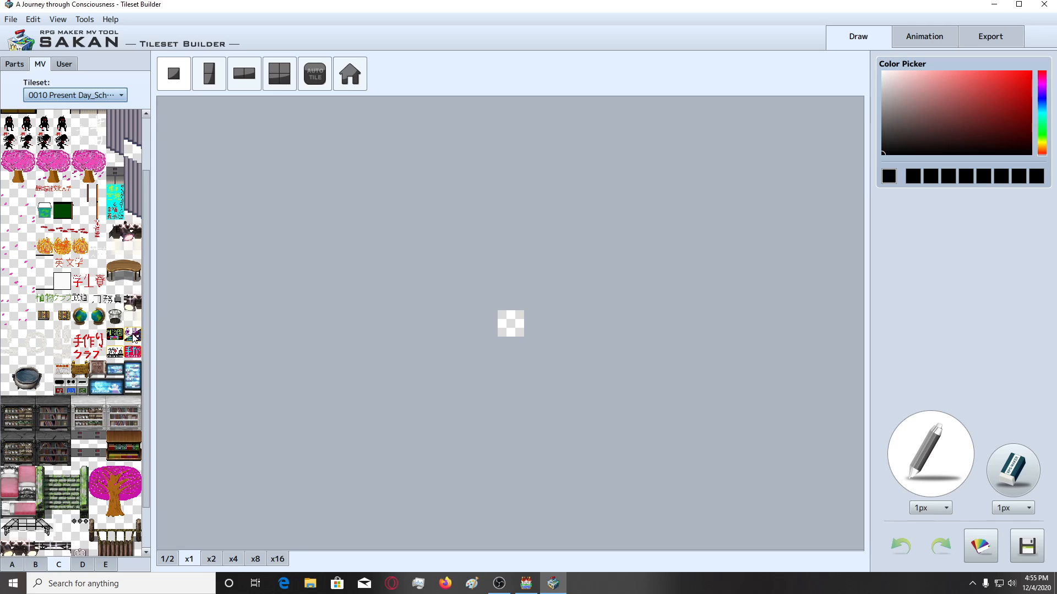
{"action": "left_click", "coordinate": [133, 350]}
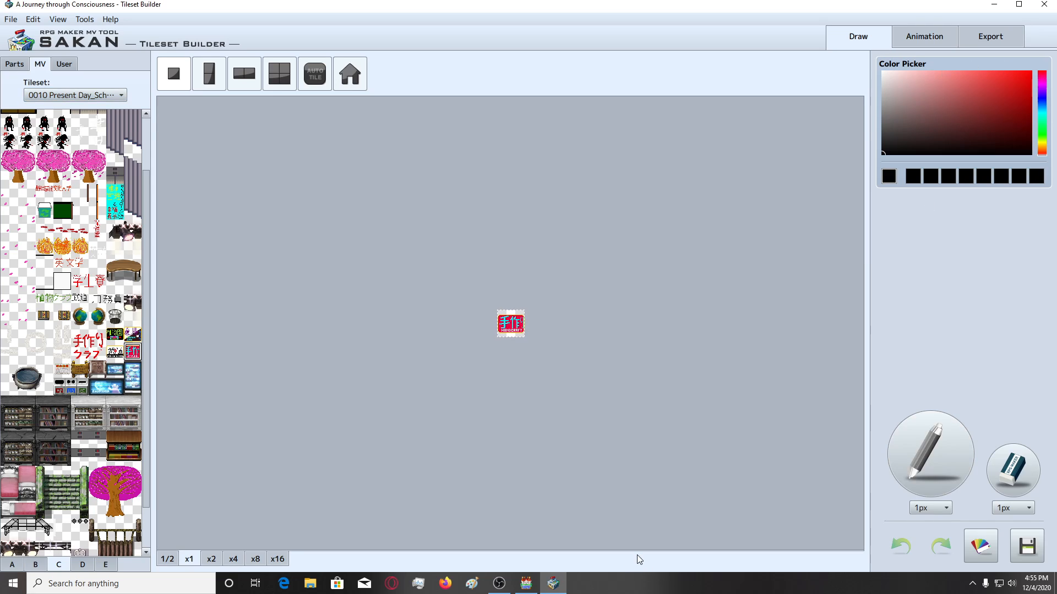
{"action": "left_click", "coordinate": [256, 560]}
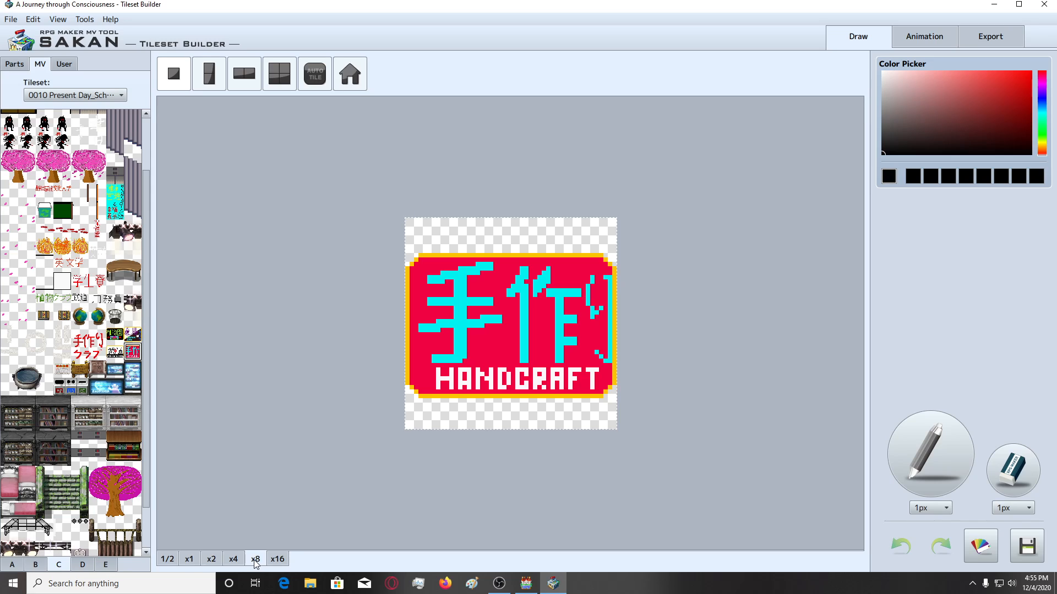
Preview the Martial Arts, Botany and Theater Club signs from the C tiles on the canvas.
{"action": "scroll", "coordinate": [139, 287], "scroll_direction": "down", "scroll_amount": 2}
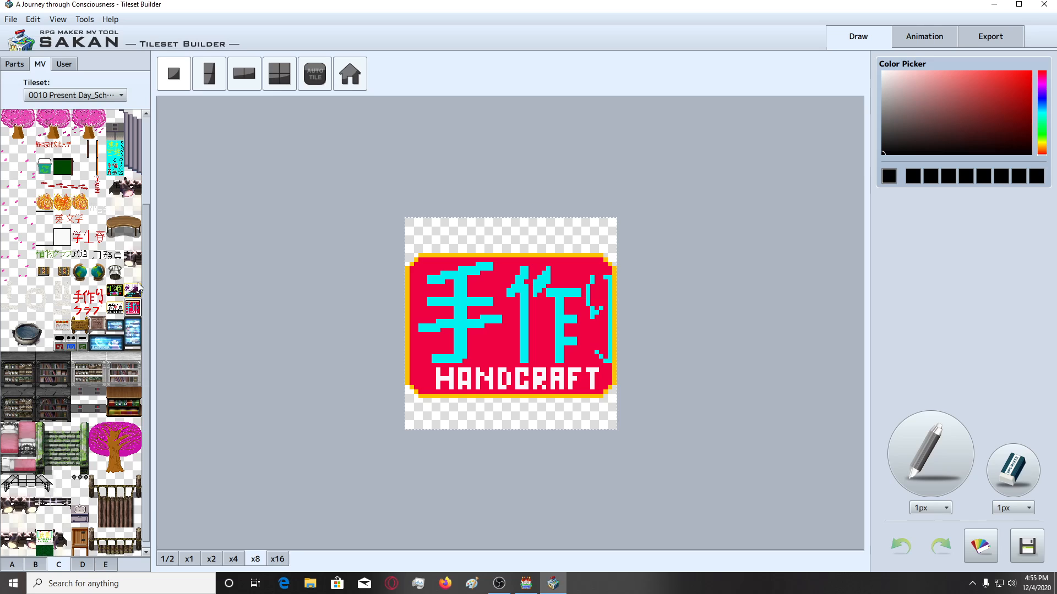
{"action": "left_click", "coordinate": [98, 311]}
{"action": "left_click", "coordinate": [115, 308]}
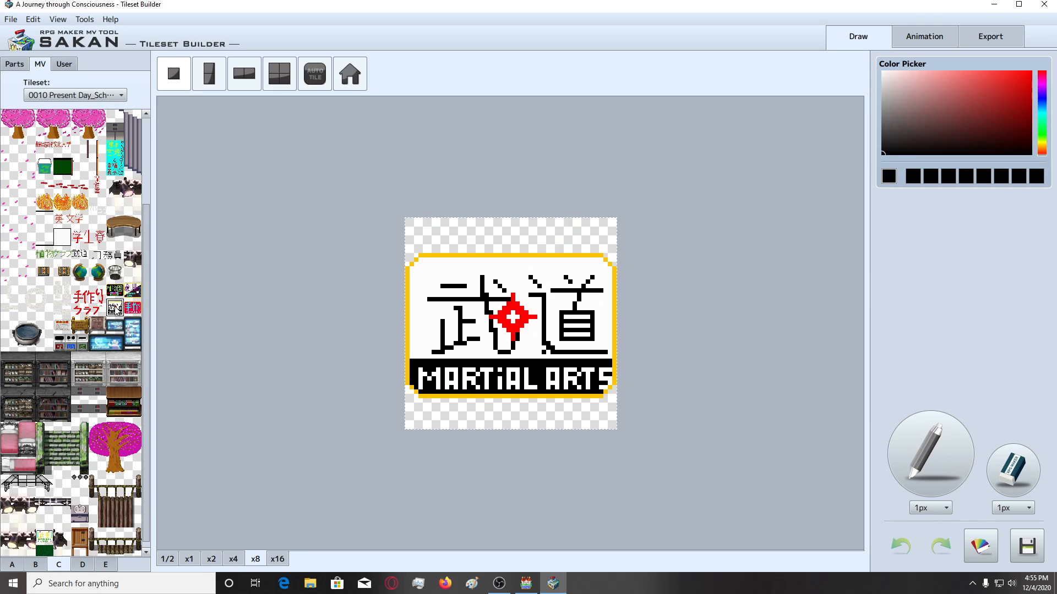
{"action": "left_click", "coordinate": [117, 290]}
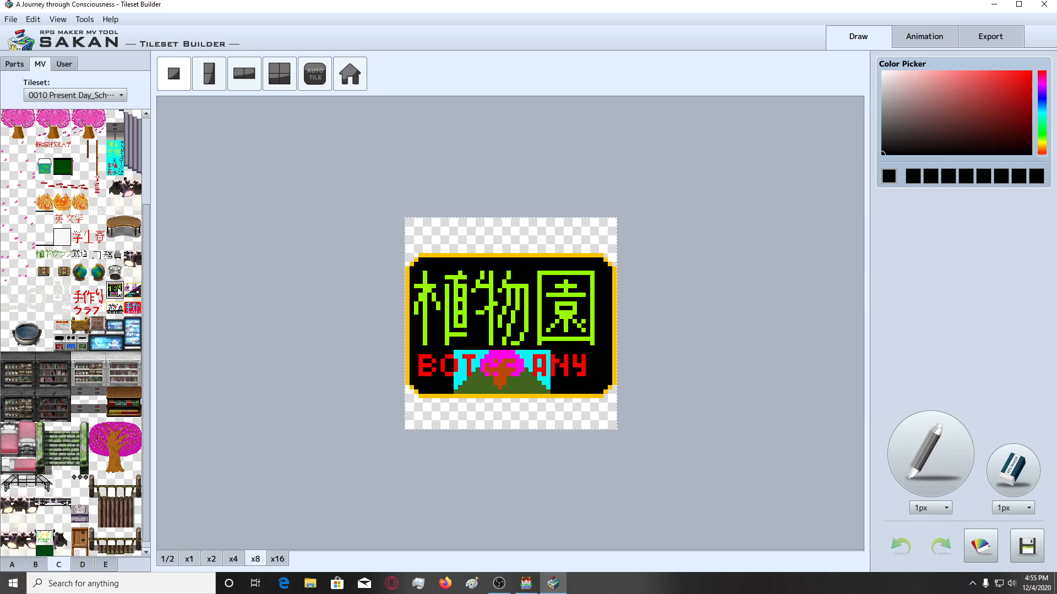
{"action": "left_click", "coordinate": [132, 290]}
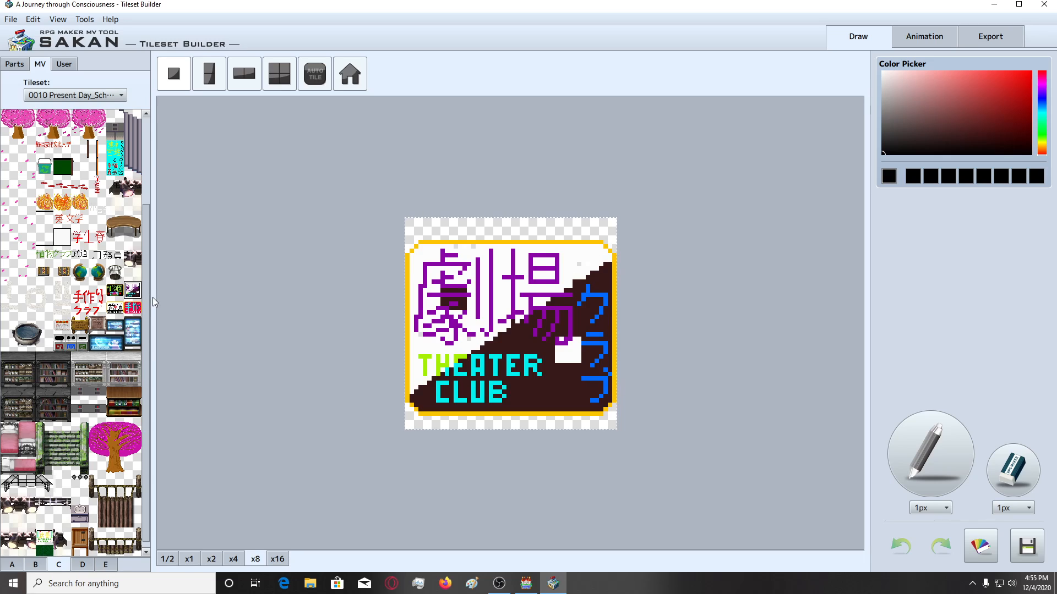
Preview the two-tile-tall cyan Japanese sign from the C tiles on the canvas.
{"action": "scroll", "coordinate": [125, 326], "scroll_direction": "up", "scroll_amount": 1}
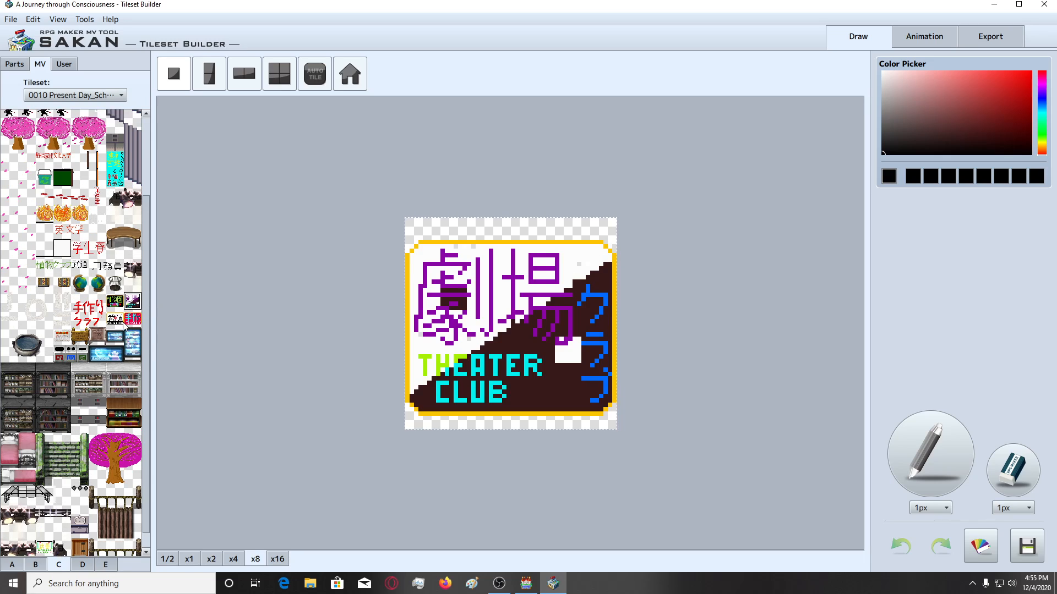
{"action": "scroll", "coordinate": [124, 325], "scroll_direction": "up", "scroll_amount": 3}
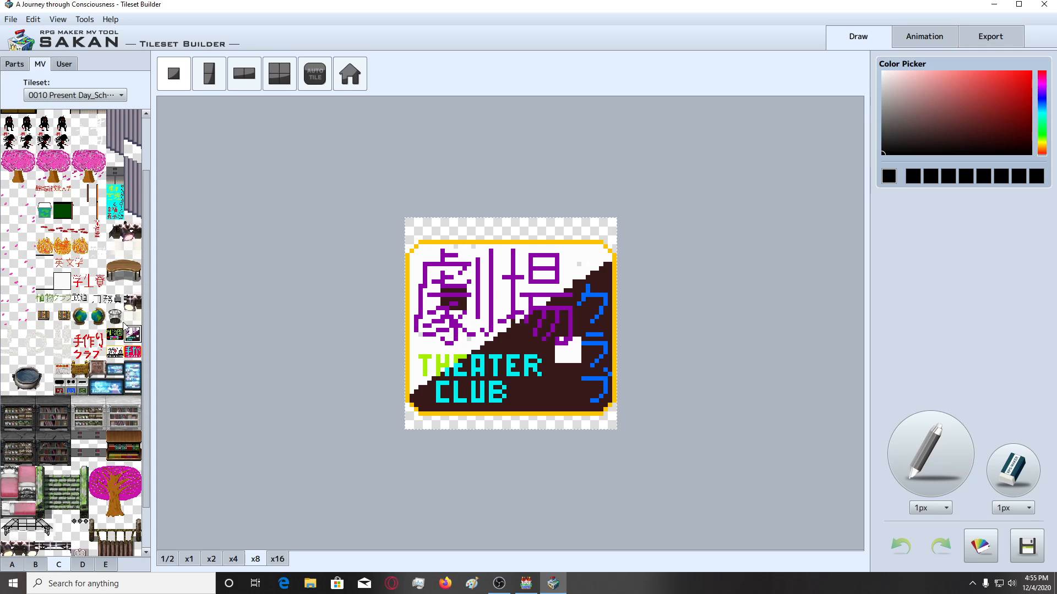
{"action": "left_click", "coordinate": [115, 194]}
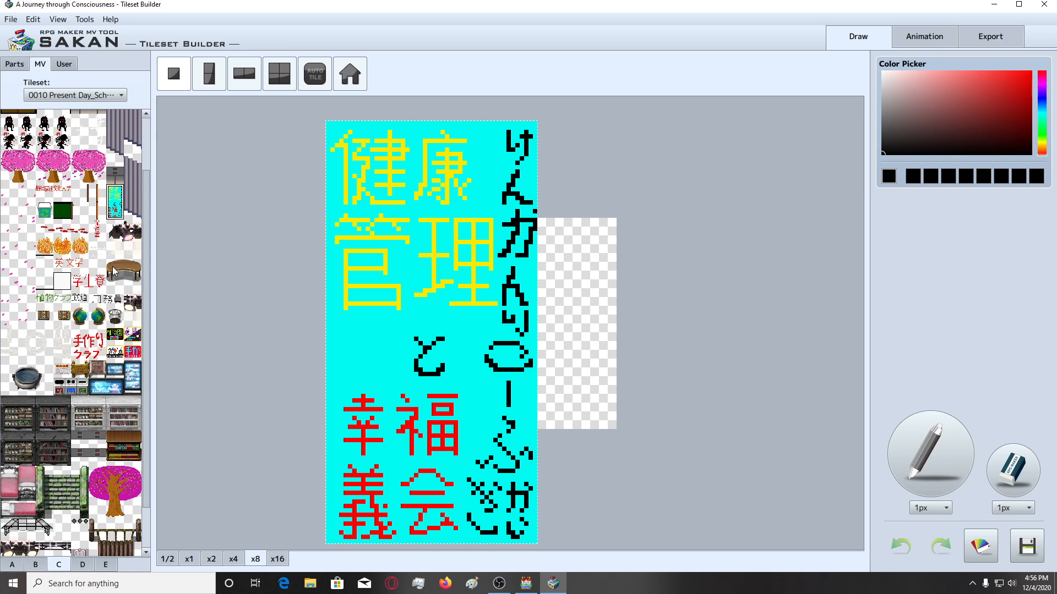
Switch to RPG Maker MV to check the art room's upper wall, and return to Tileset Builder.
{"action": "left_click", "coordinate": [526, 584]}
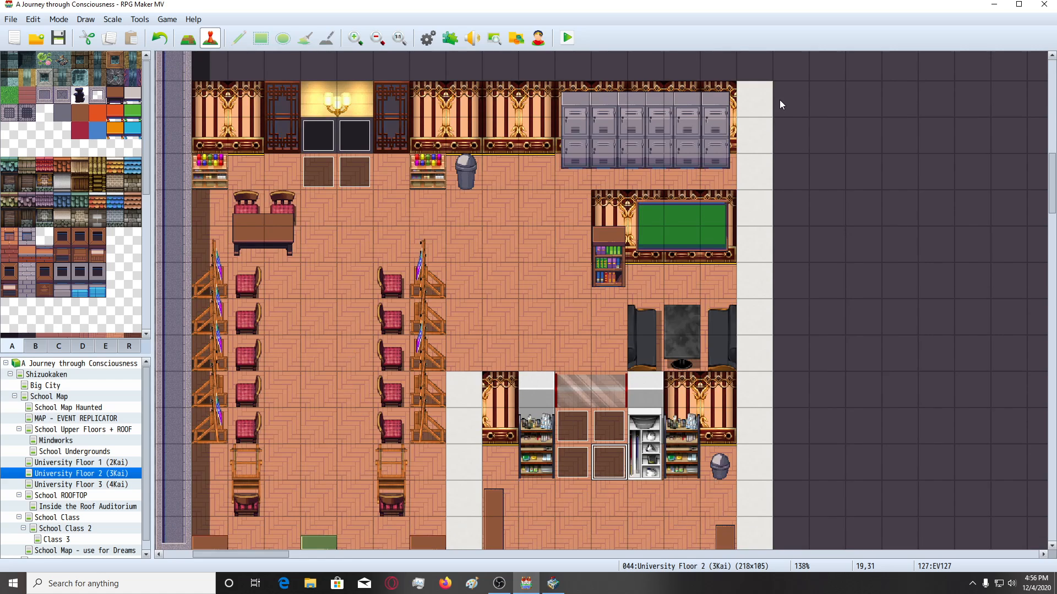
{"action": "scroll", "coordinate": [391, 343], "scroll_direction": "up", "scroll_amount": 3}
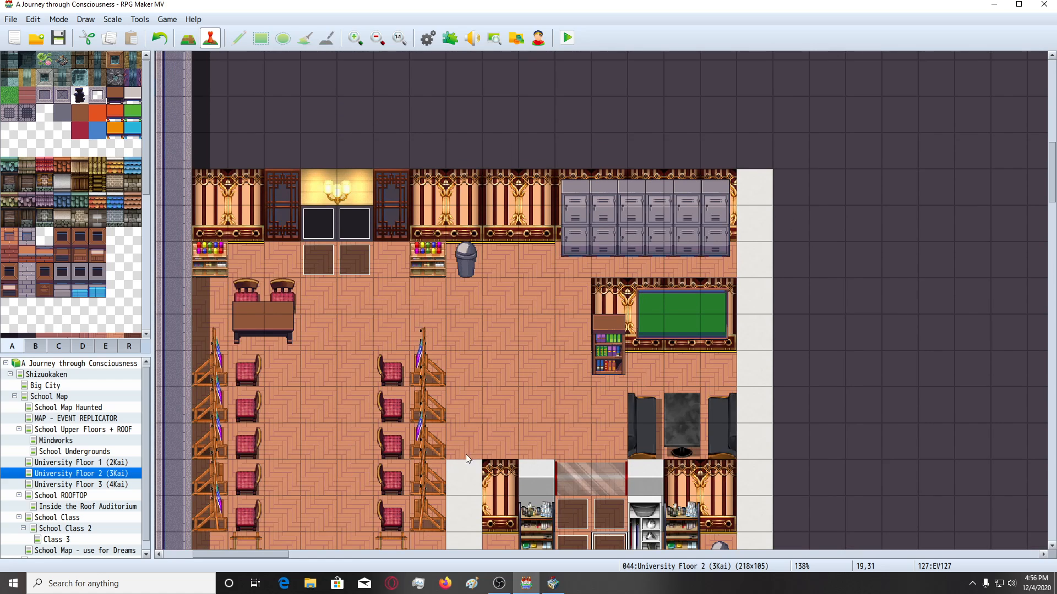
{"action": "left_click", "coordinate": [526, 584]}
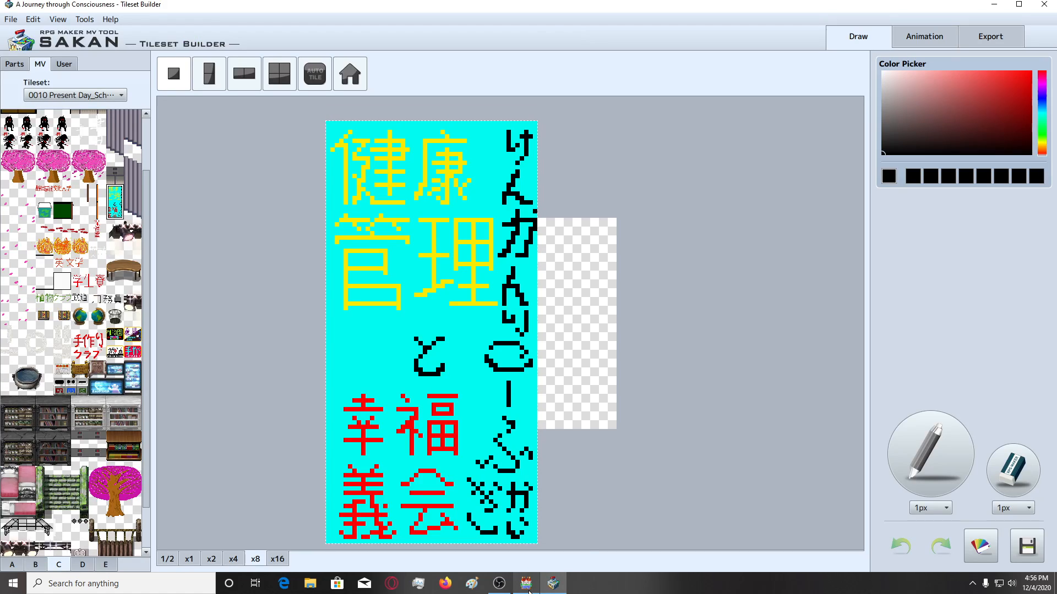
Preview the Infirmary Ward sign from the C tiles and look over the surrounding tiles.
{"action": "scroll", "coordinate": [120, 404], "scroll_direction": "down", "scroll_amount": 2}
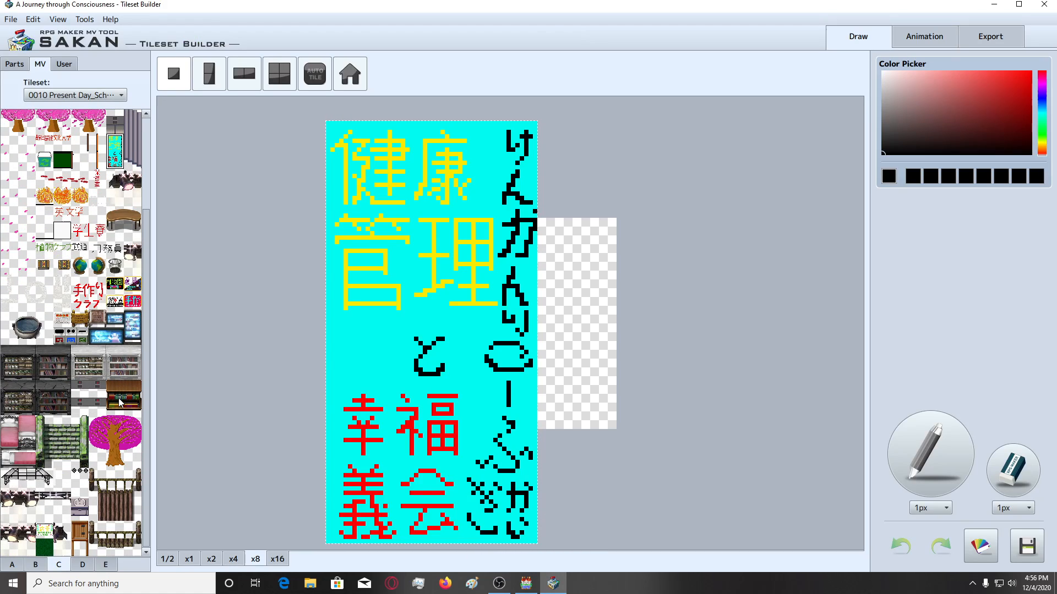
{"action": "left_click", "coordinate": [51, 537]}
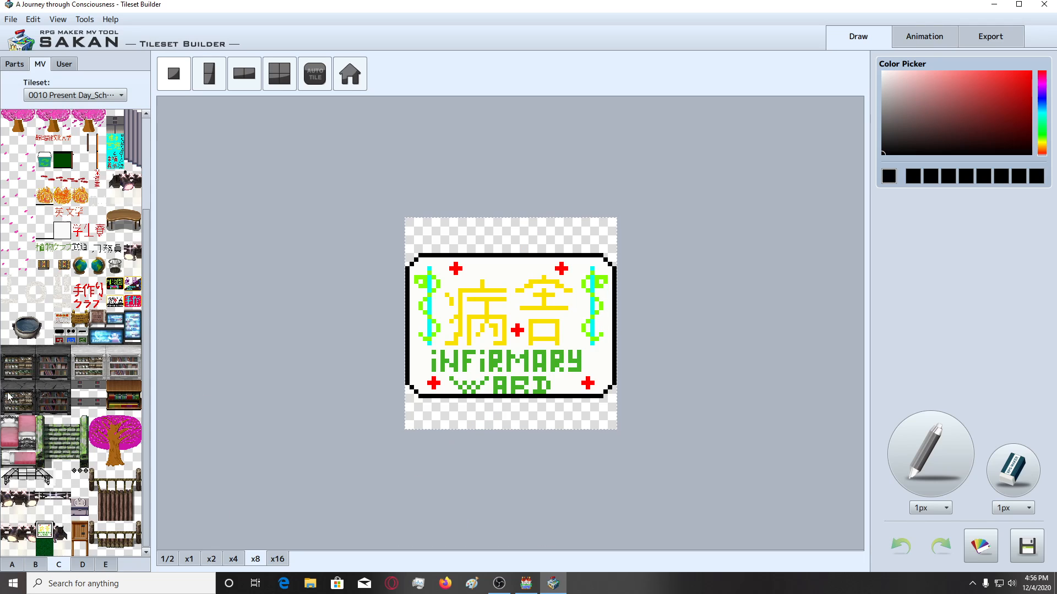
{"action": "scroll", "coordinate": [81, 404], "scroll_direction": "up", "scroll_amount": 4}
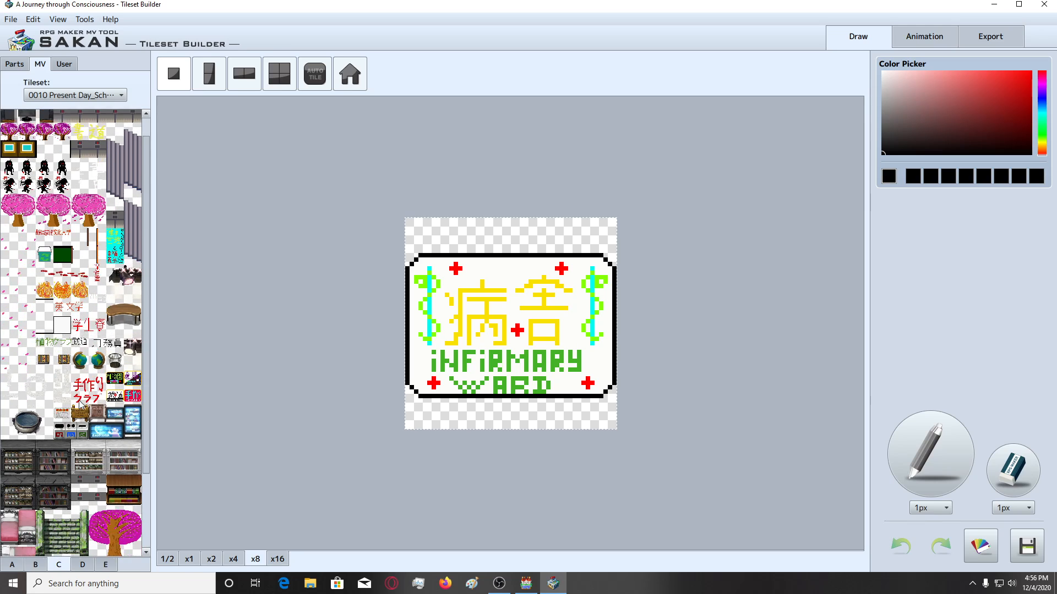
{"action": "scroll", "coordinate": [81, 405], "scroll_direction": "down", "scroll_amount": 4}
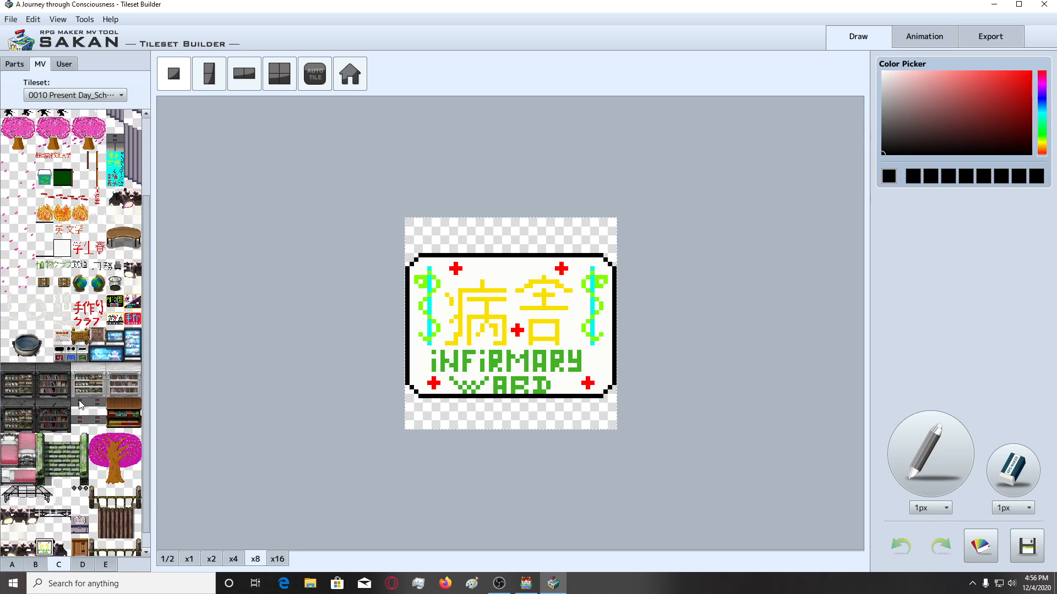
{"action": "scroll", "coordinate": [81, 405], "scroll_direction": "down", "scroll_amount": 1}
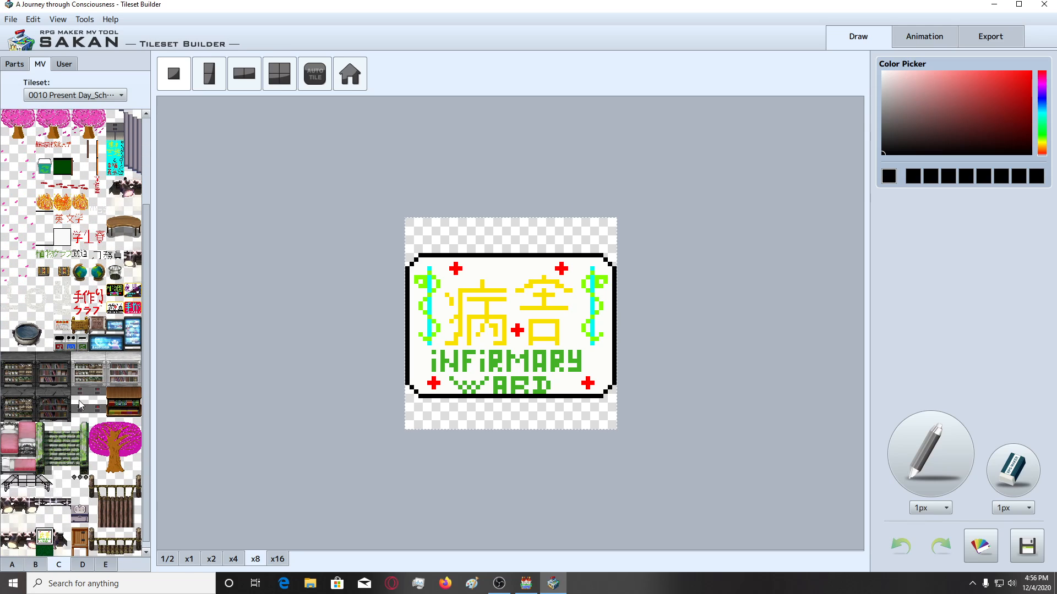
Preview the two-tile-wide green Japanese sign from the B tiles, shift it across the canvas, and discard it by switching to the eraser.
{"action": "left_click", "coordinate": [47, 563]}
{"action": "scroll", "coordinate": [78, 495], "scroll_direction": "down", "scroll_amount": 4}
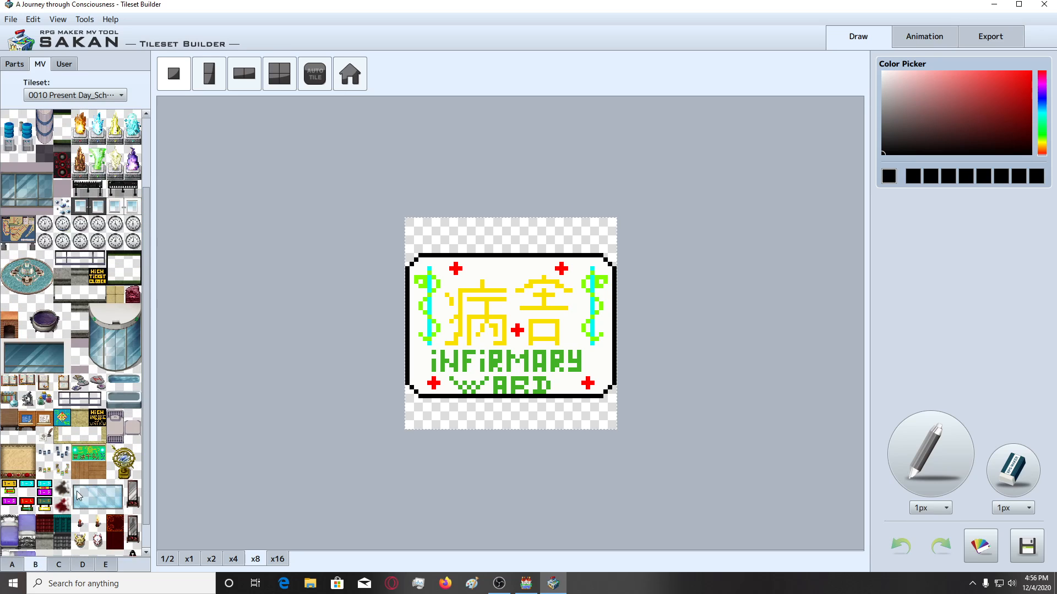
{"action": "left_click", "coordinate": [99, 455]}
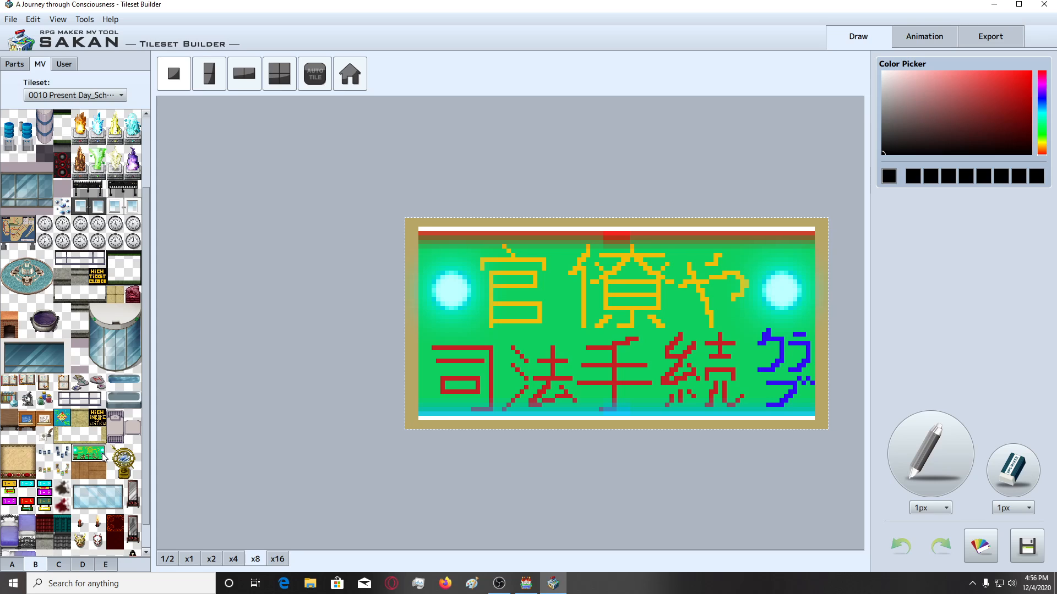
{"action": "left_click_drag", "start_coordinate": [434, 389], "coordinate": [317, 395]}
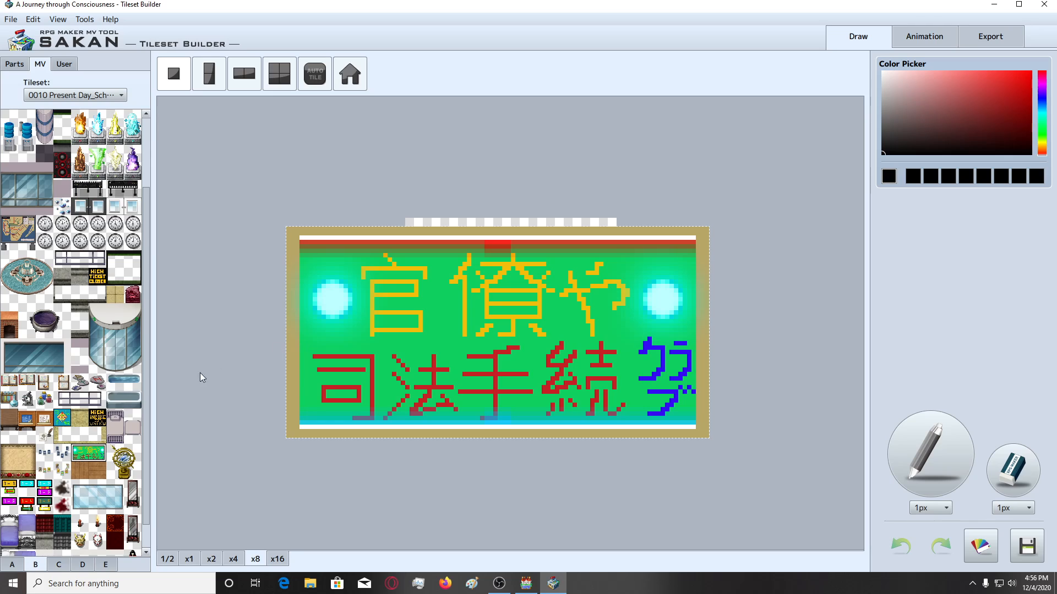
{"action": "scroll", "coordinate": [82, 384], "scroll_direction": "down", "scroll_amount": 1}
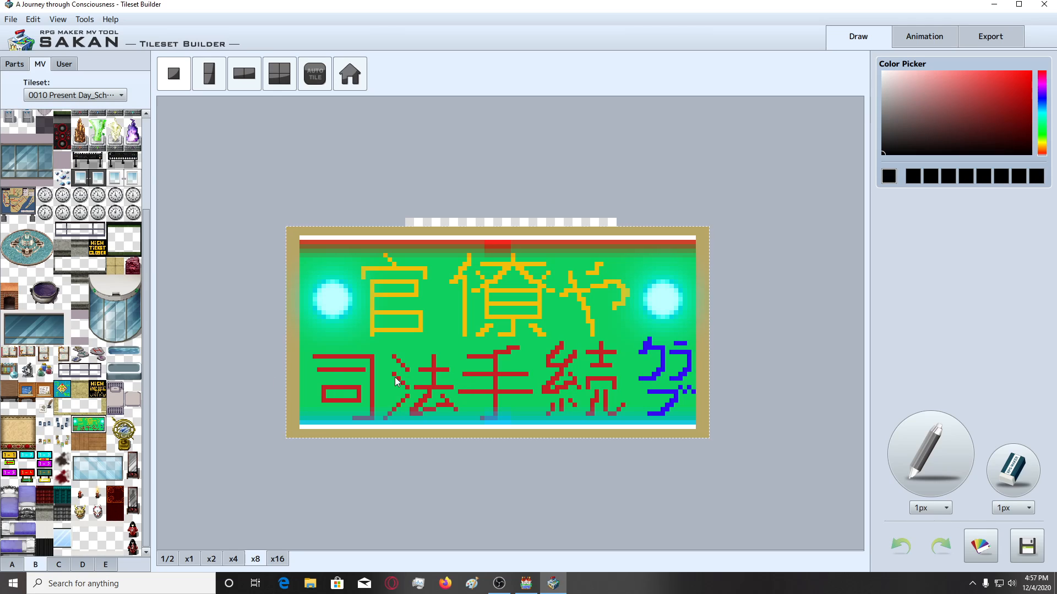
{"action": "mouse_move", "coordinate": [392, 365]}
{"action": "left_mouse_down"}
{"action": "mouse_move", "coordinate": [466, 291]}
{"action": "mouse_move", "coordinate": [481, 337]}
{"action": "mouse_move", "coordinate": [500, 340]}
{"action": "left_mouse_up"}
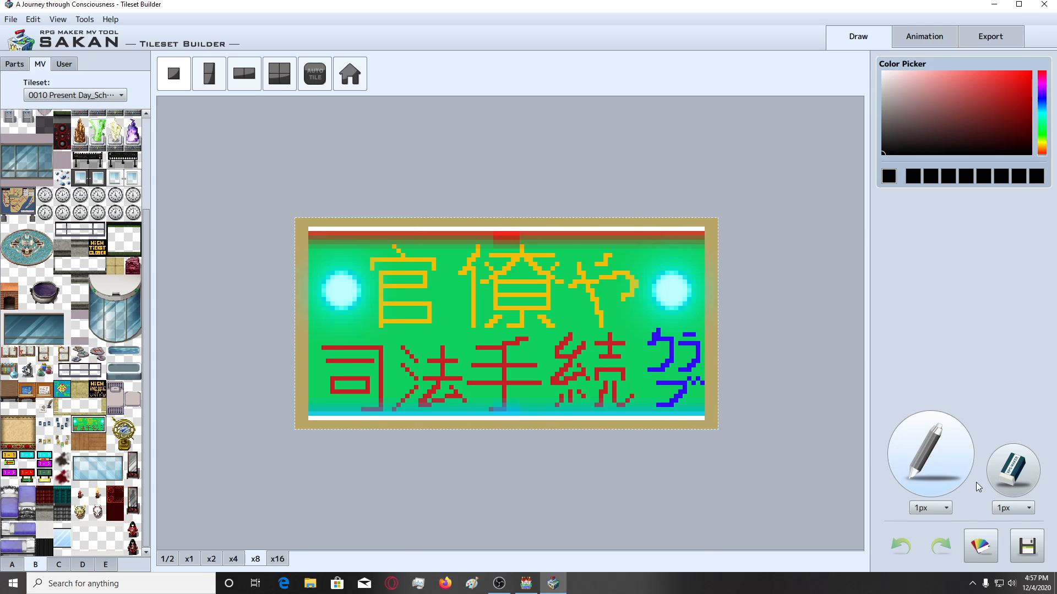
{"action": "left_click", "coordinate": [994, 481]}
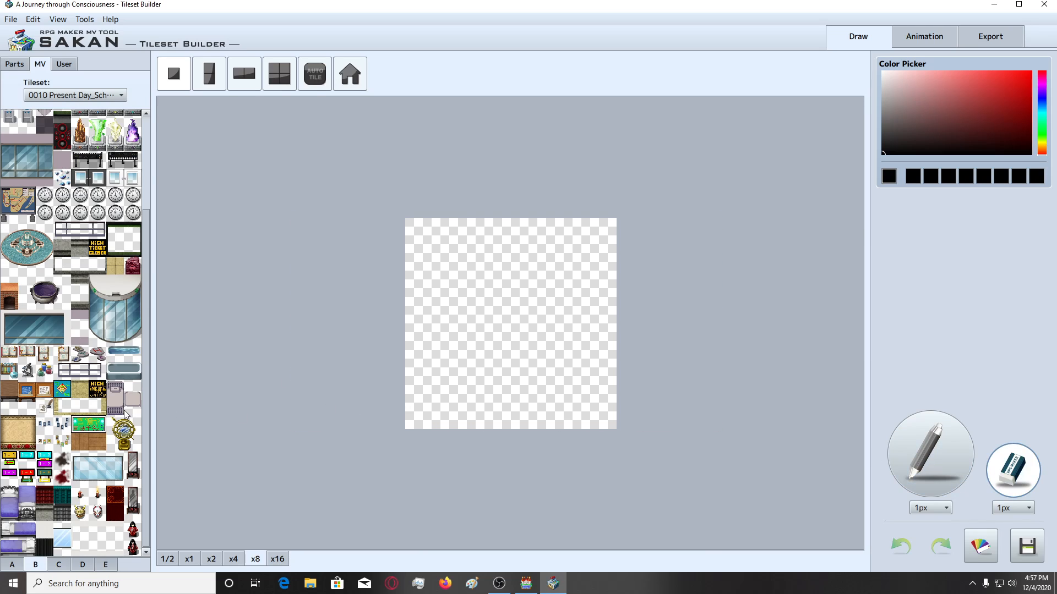
{"action": "scroll", "coordinate": [92, 473], "scroll_direction": "up", "scroll_amount": 3}
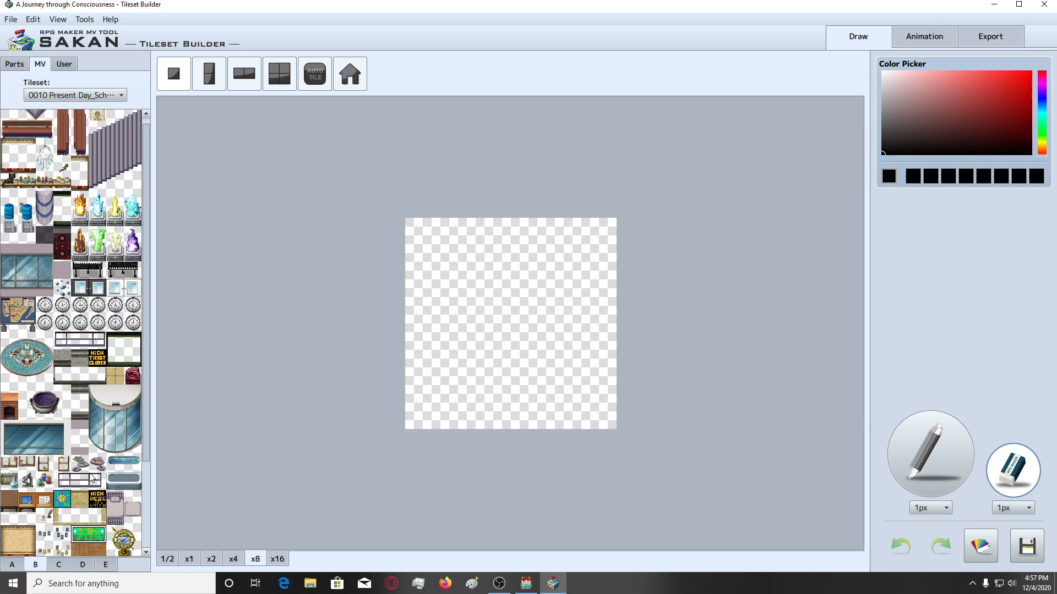
Look through the B, C, D and E tiles of the 0010 Present Day_Sch… tileset for existing signs.
{"action": "scroll", "coordinate": [91, 476], "scroll_direction": "down", "scroll_amount": 3}
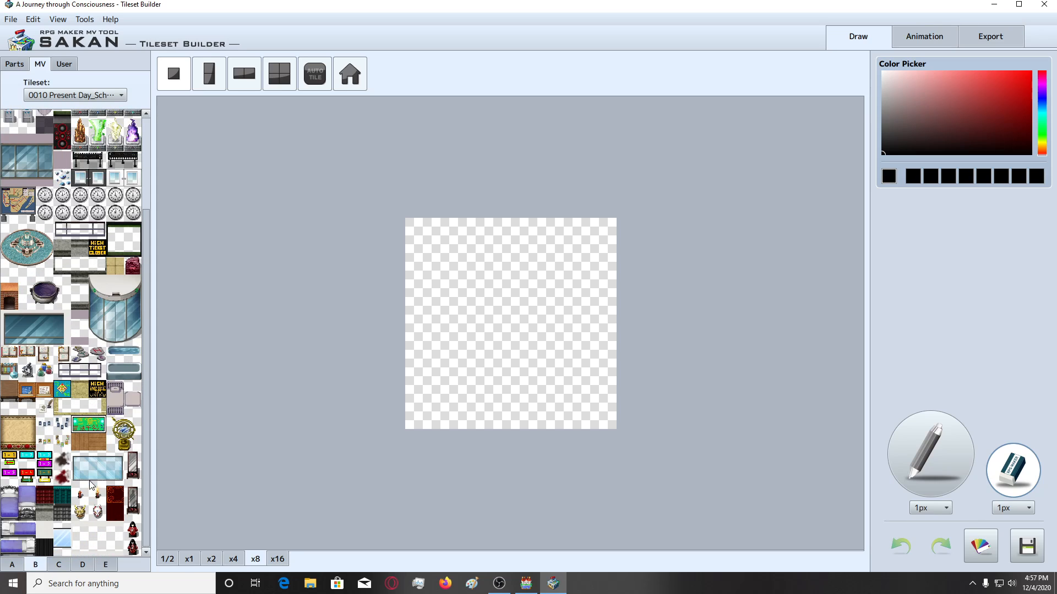
{"action": "left_click", "coordinate": [61, 565]}
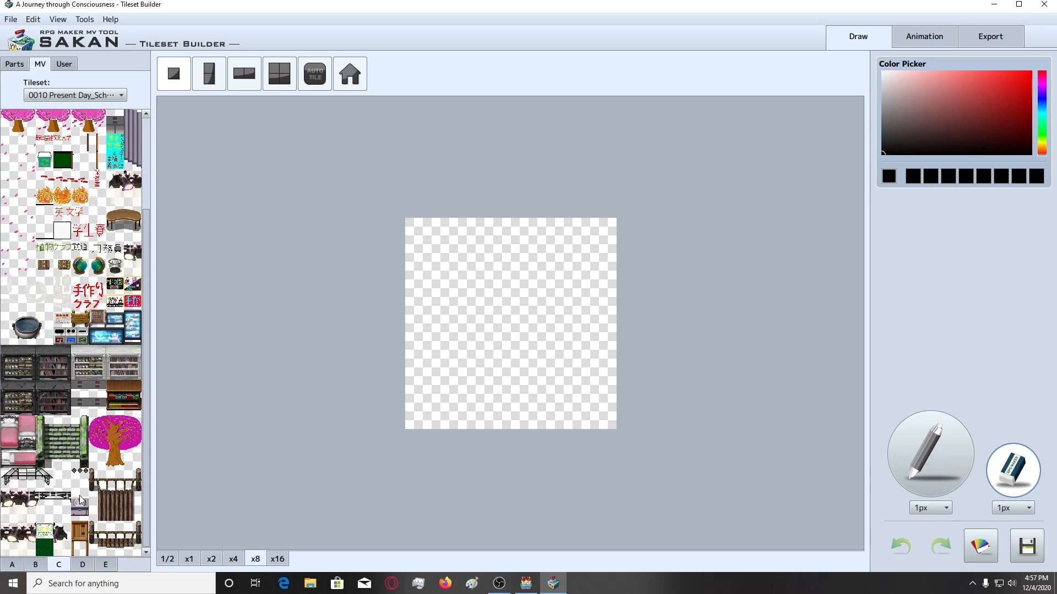
{"action": "scroll", "coordinate": [80, 500], "scroll_direction": "up", "scroll_amount": 3}
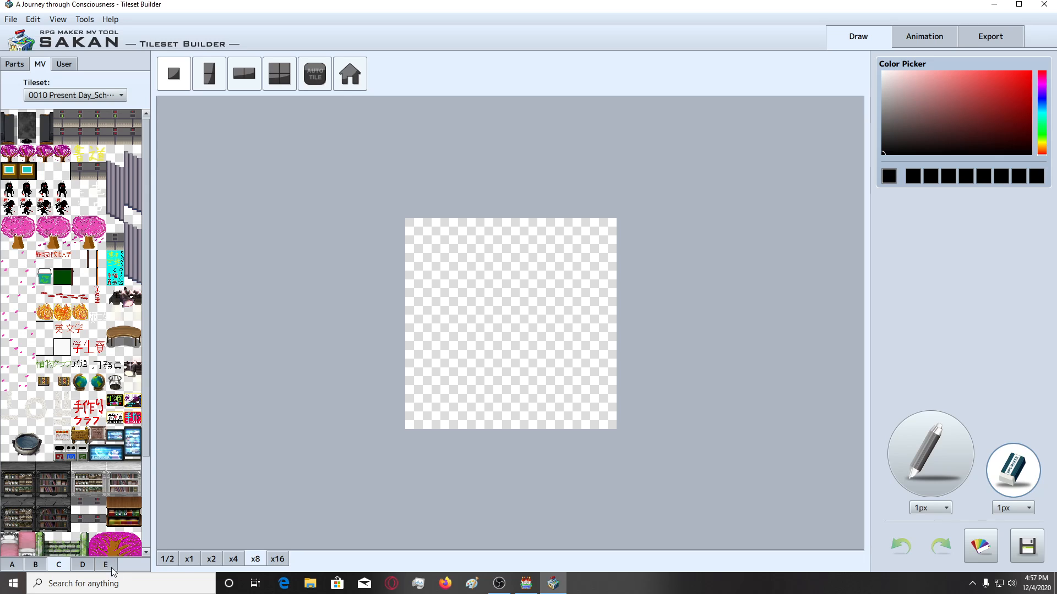
{"action": "left_click", "coordinate": [85, 567]}
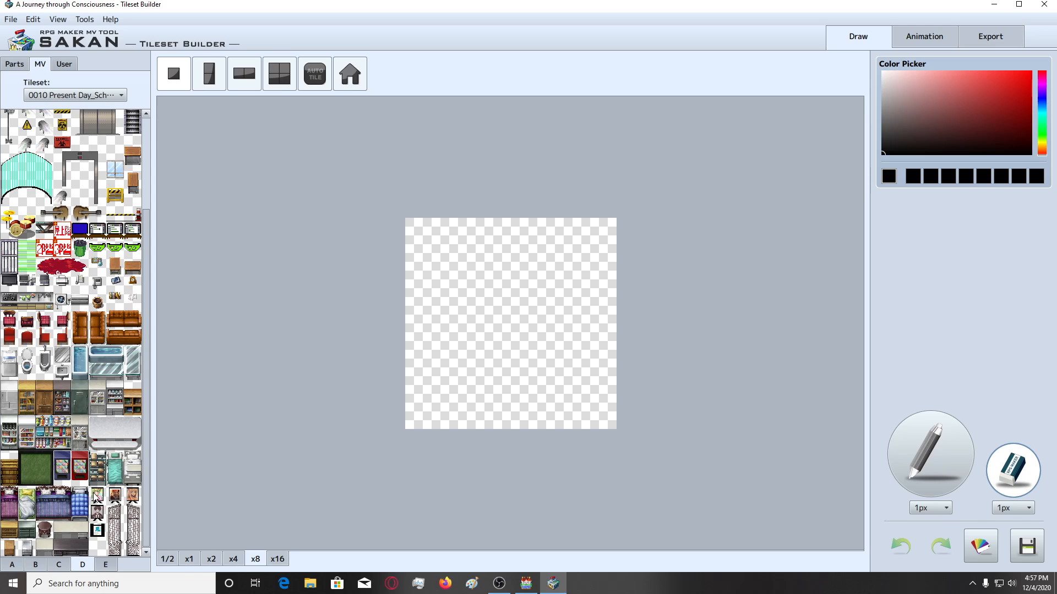
{"action": "scroll", "coordinate": [89, 500], "scroll_direction": "up", "scroll_amount": 3}
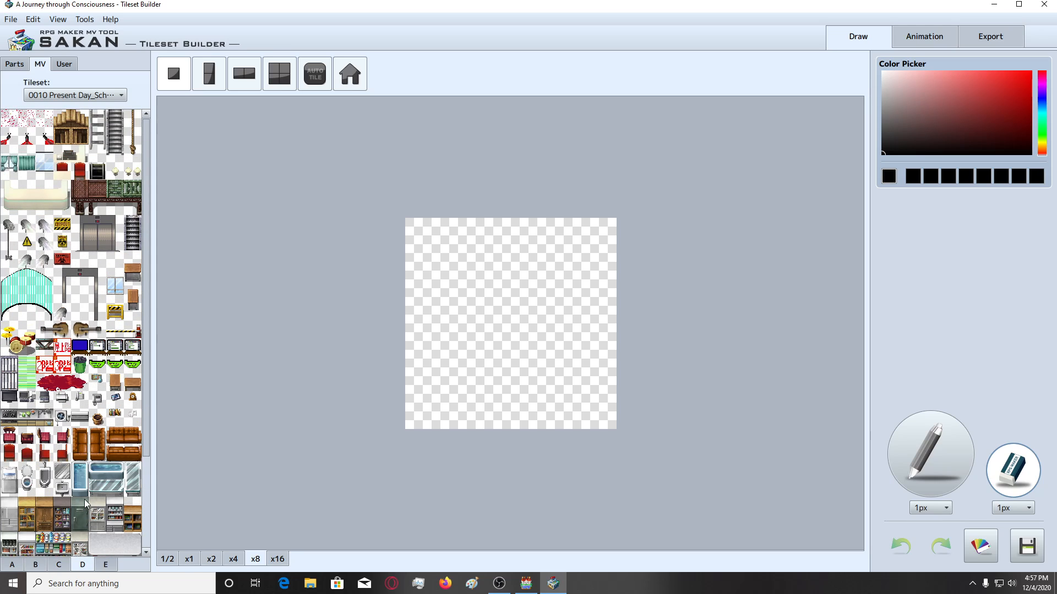
{"action": "scroll", "coordinate": [86, 503], "scroll_direction": "down", "scroll_amount": 3}
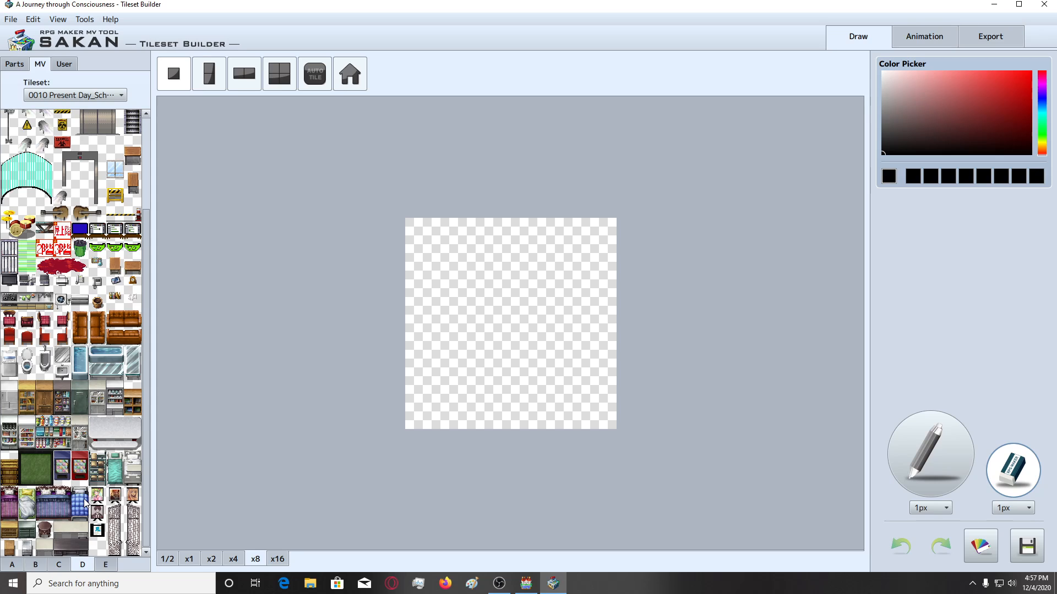
{"action": "scroll", "coordinate": [85, 503], "scroll_direction": "up", "scroll_amount": 2}
{"action": "scroll", "coordinate": [88, 518], "scroll_direction": "down", "scroll_amount": 2}
{"action": "left_click", "coordinate": [105, 568]}
{"action": "scroll", "coordinate": [93, 529], "scroll_direction": "up", "scroll_amount": 4}
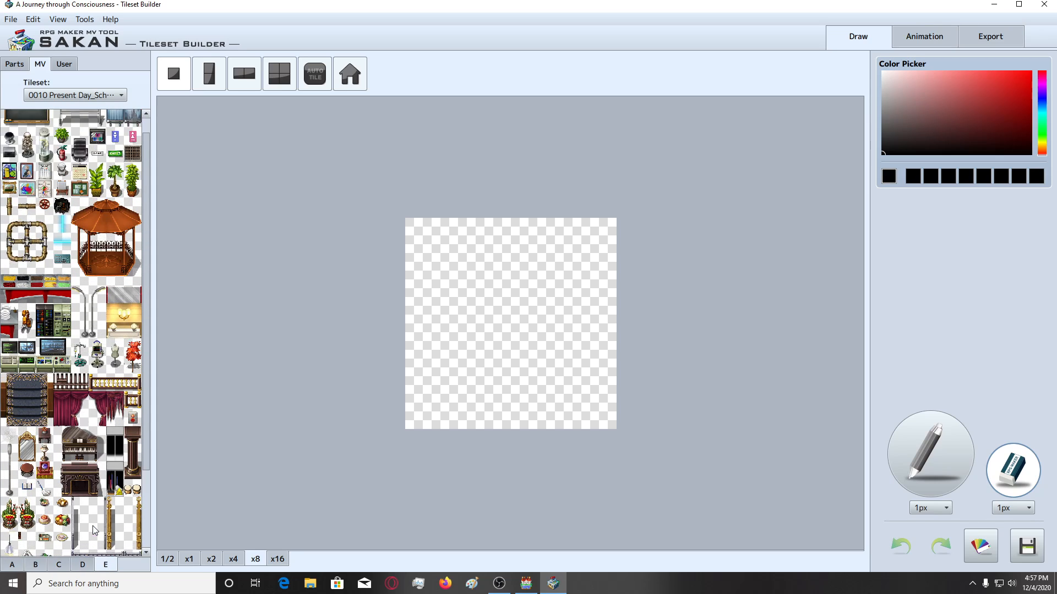
{"action": "scroll", "coordinate": [93, 529], "scroll_direction": "down", "scroll_amount": 3}
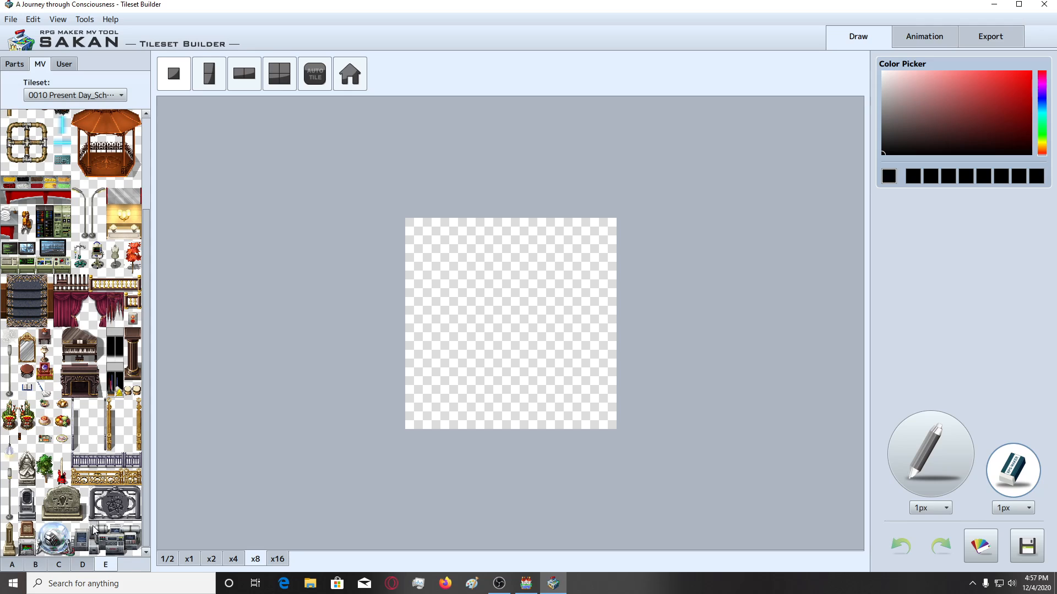
{"action": "scroll", "coordinate": [94, 529], "scroll_direction": "up", "scroll_amount": 3}
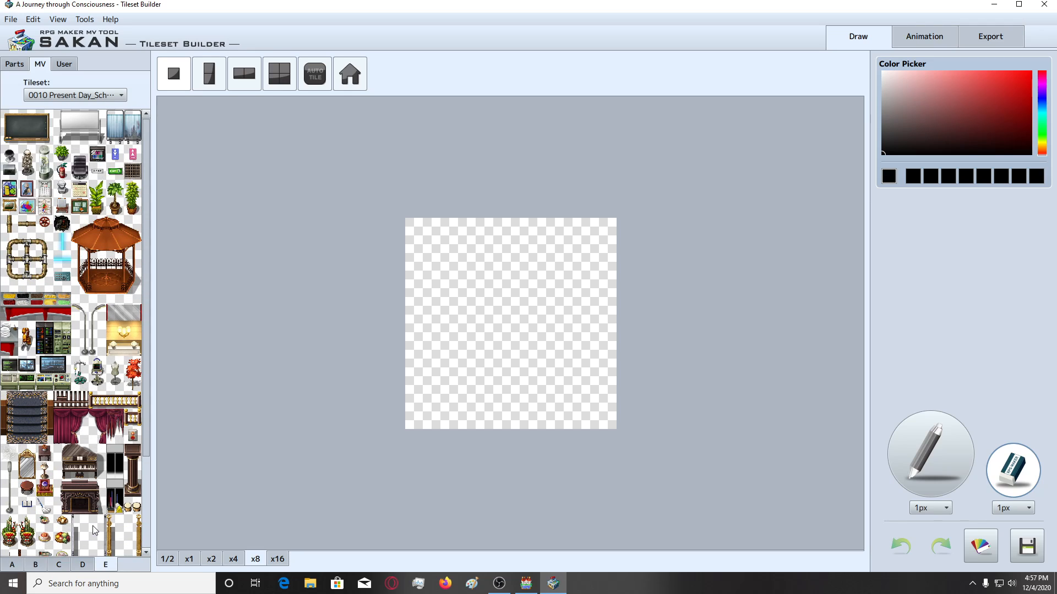
Open Firefox, restore the previous session, and bring up the WordHippo student dorm translation page at 200% zoom.
{"action": "left_click", "coordinate": [446, 585]}
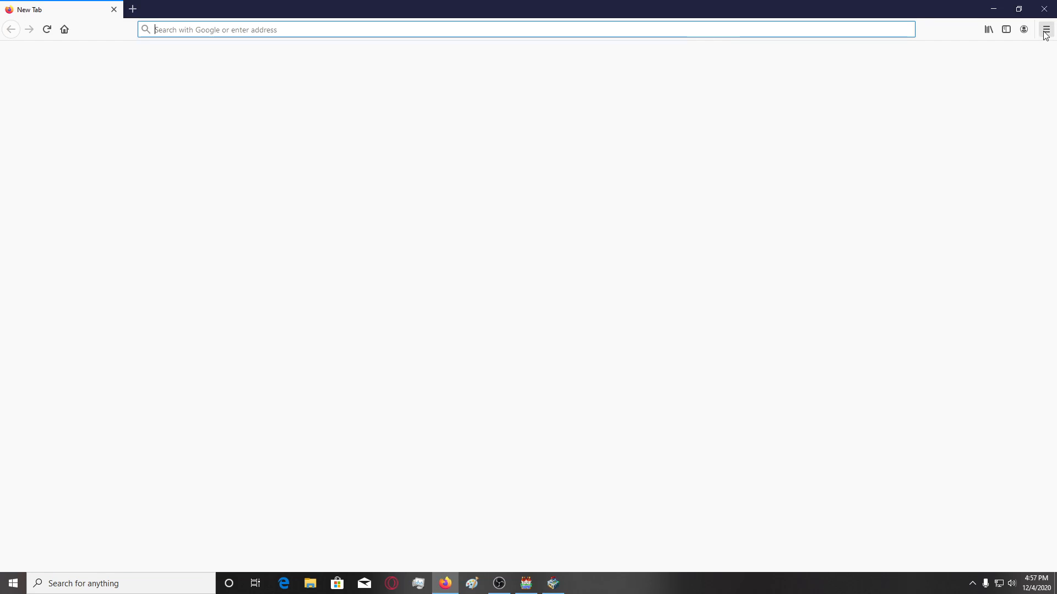
{"action": "left_click", "coordinate": [1045, 29]}
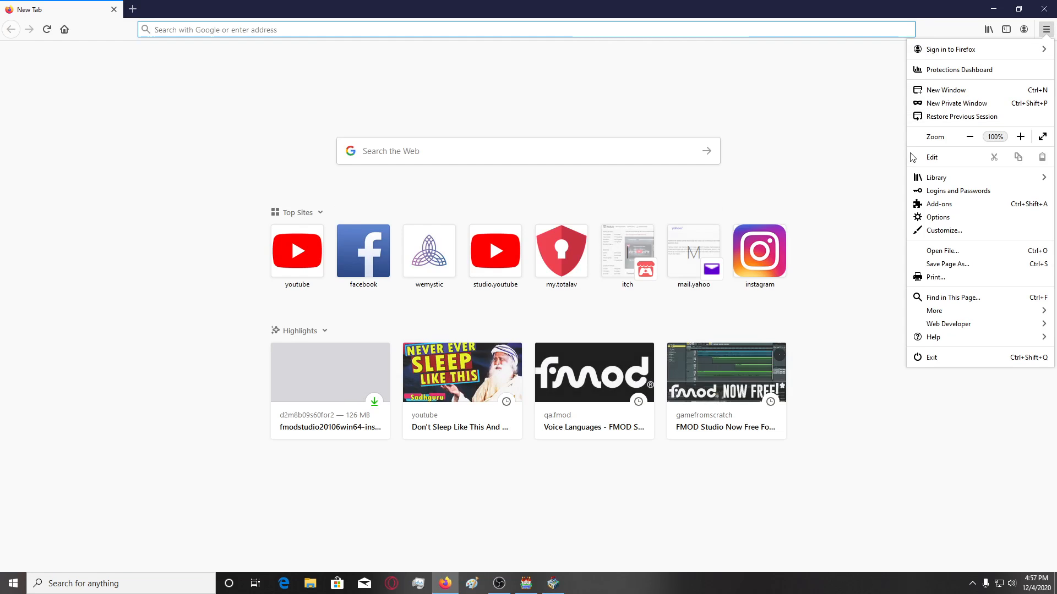
{"action": "left_click", "coordinate": [943, 117]}
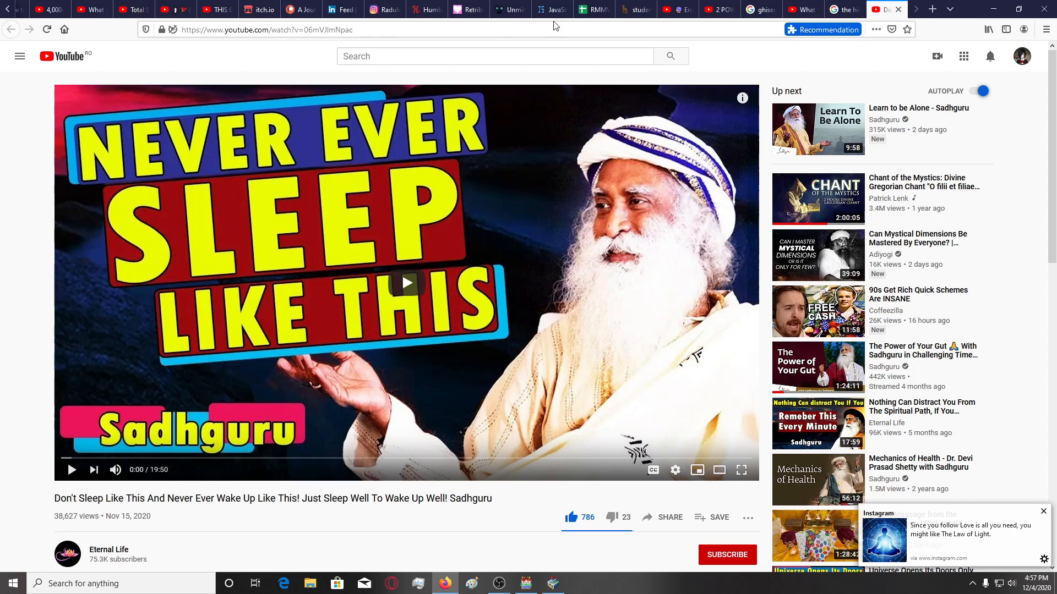
{"action": "left_click", "coordinate": [634, 10]}
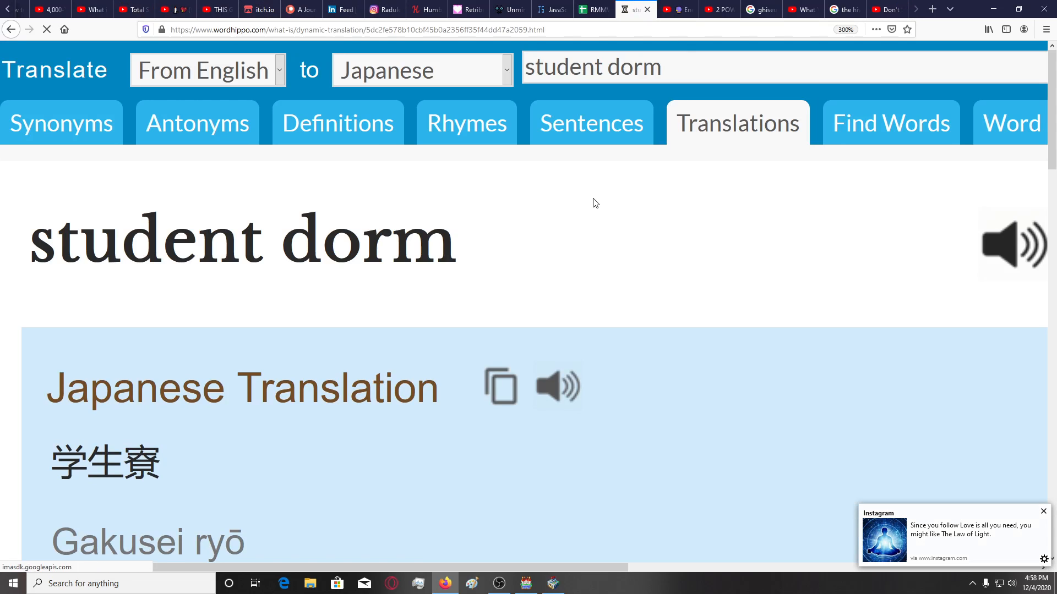
{"action": "scroll", "coordinate": [593, 198], "scroll_direction": "down", "scroll_amount": 2}
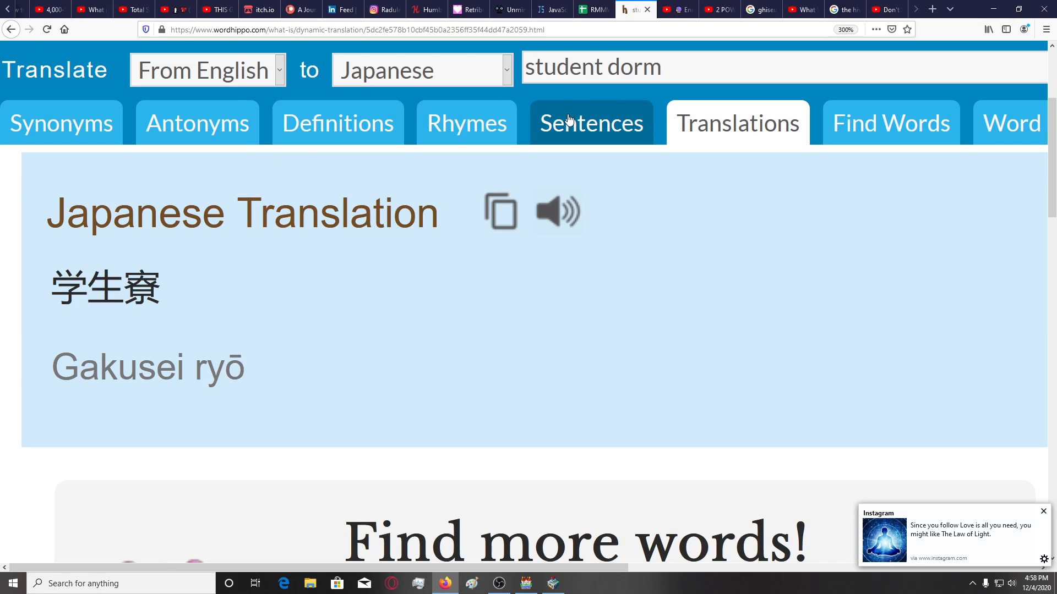
{"action": "scroll", "coordinate": [567, 122], "scroll_direction": "down", "scroll_amount": 1, "text": "ctrl"}
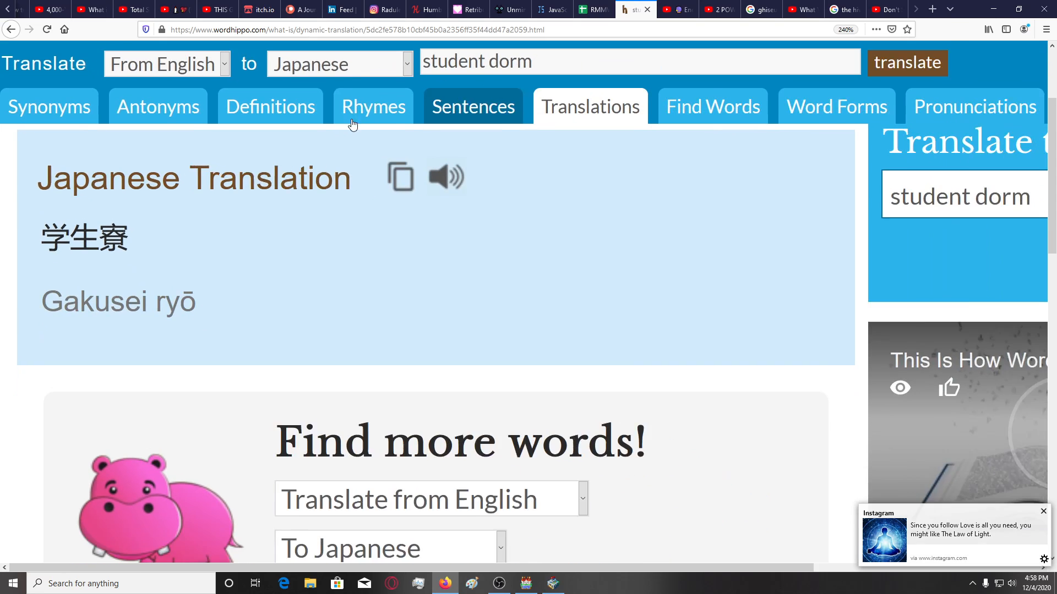
{"action": "scroll", "coordinate": [353, 125], "scroll_direction": "down", "scroll_amount": 1, "text": "ctrl"}
Translate "tedsukuri" from Japanese to English on WordHippo and look over the result page.
{"action": "left_click_drag", "start_coordinate": [481, 56], "coordinate": [281, 64]}
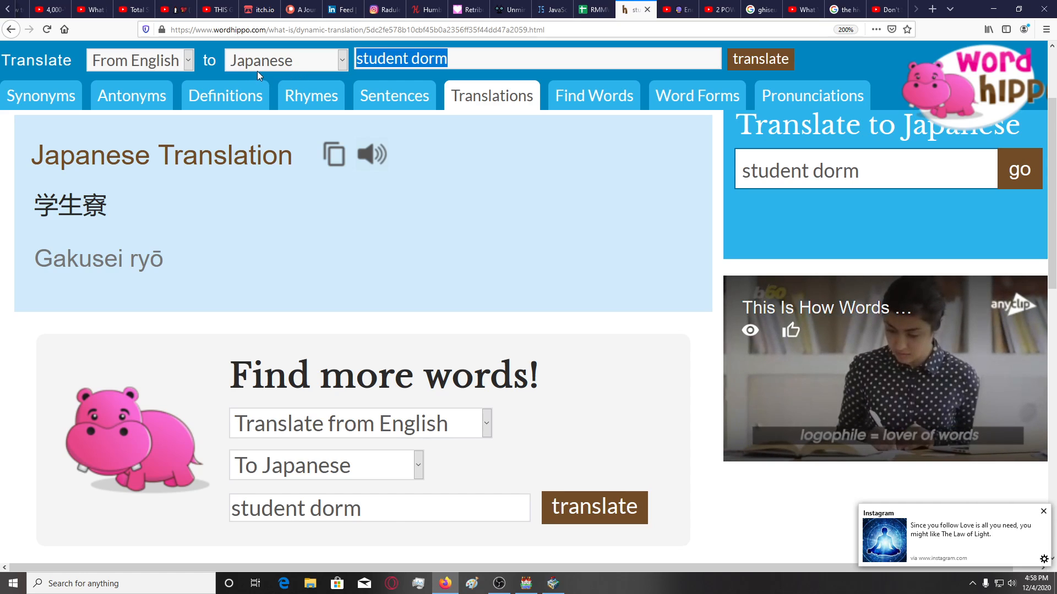
{"action": "left_click", "coordinate": [147, 61]}
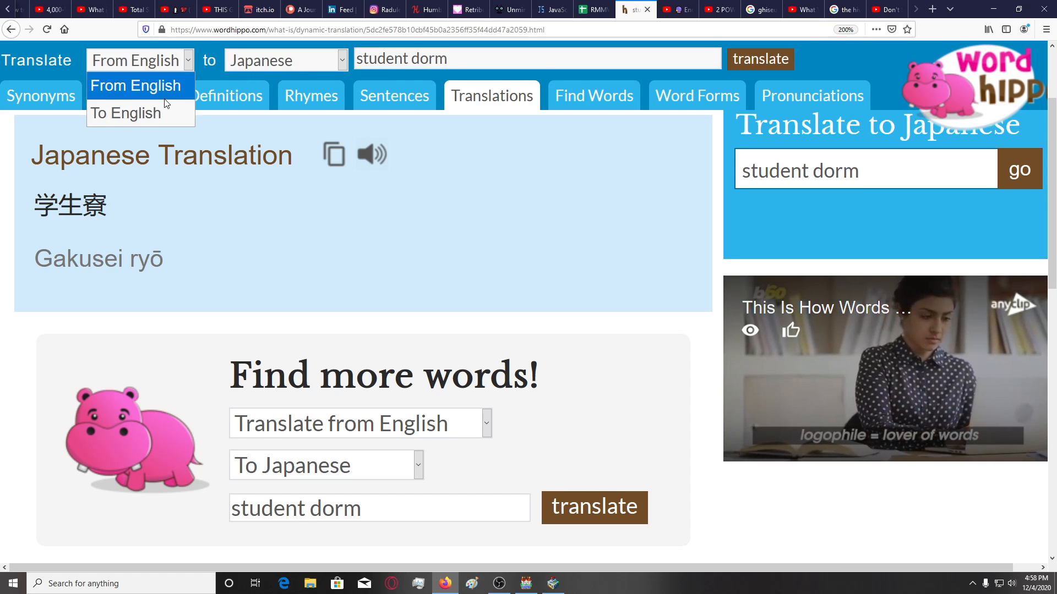
{"action": "left_click", "coordinate": [159, 112]}
{"action": "left_click_drag", "start_coordinate": [467, 58], "coordinate": [314, 58]}
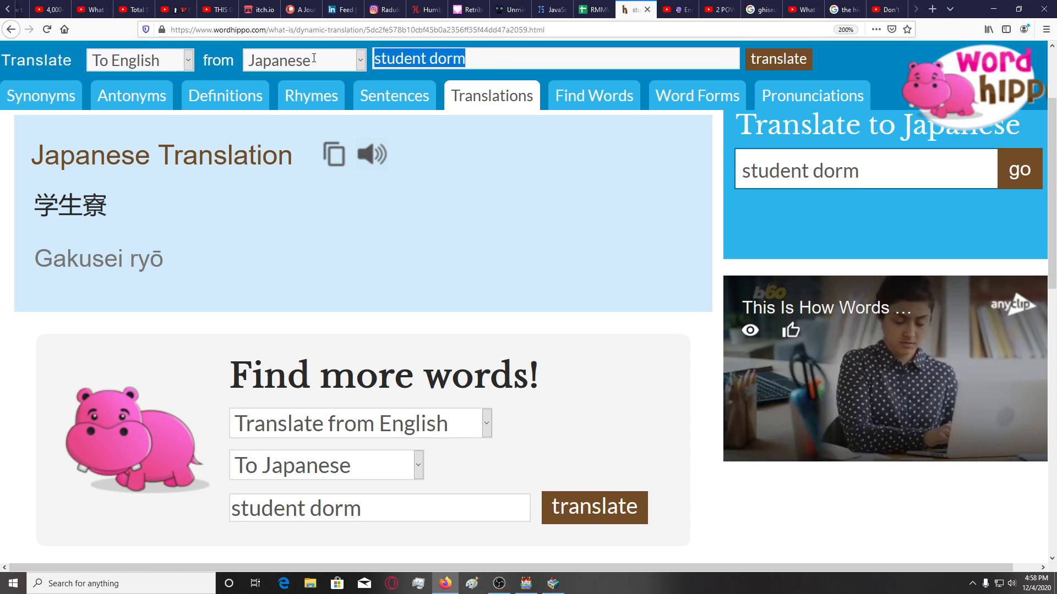
{"action": "type", "text": "te"}
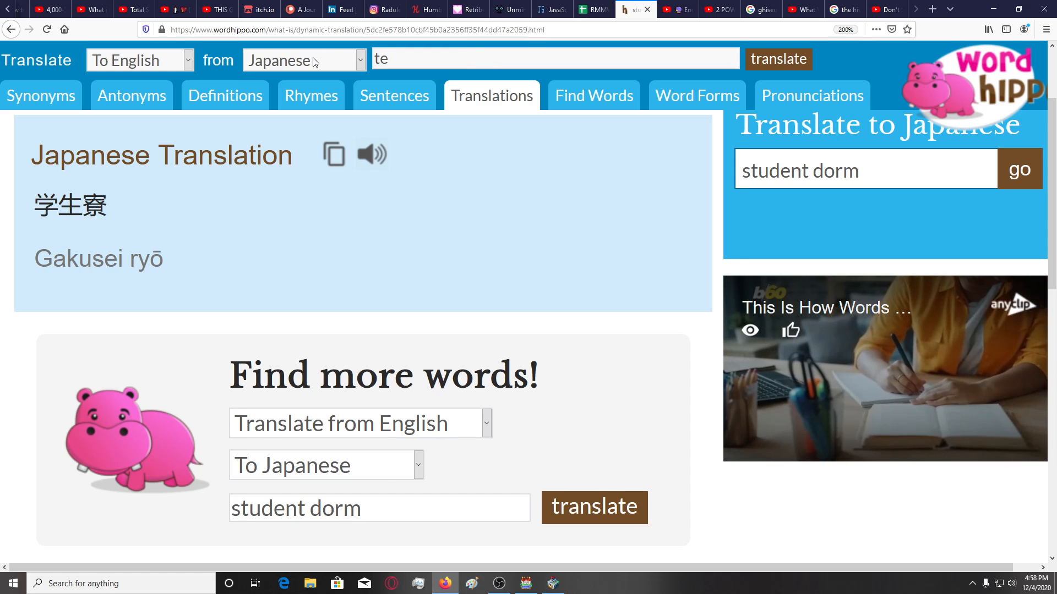
{"action": "type", "text": "d"}
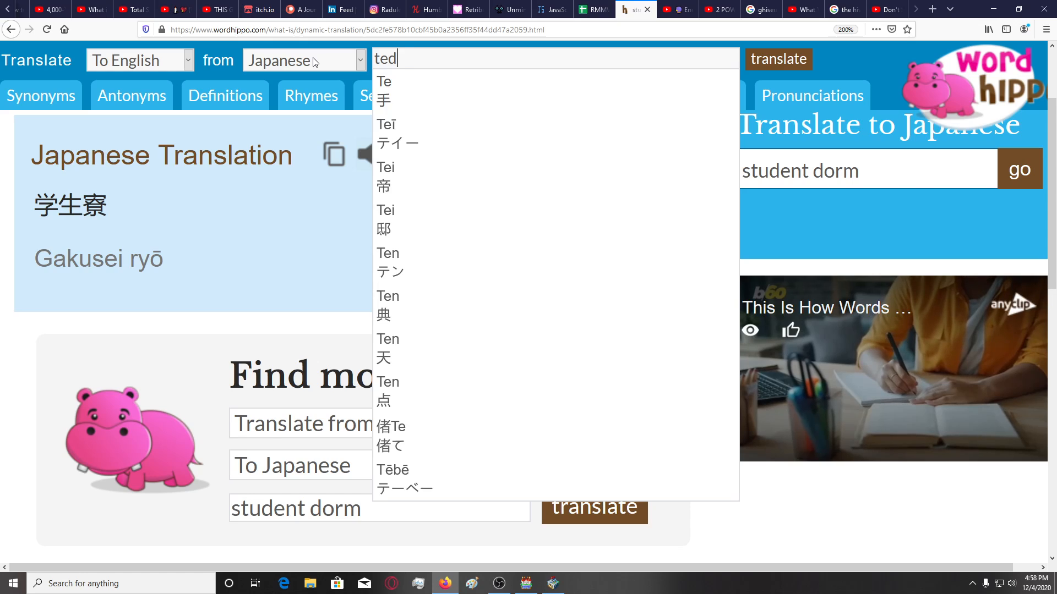
{"action": "type", "text": "sukuri"}
{"action": "key", "text": "Return"}
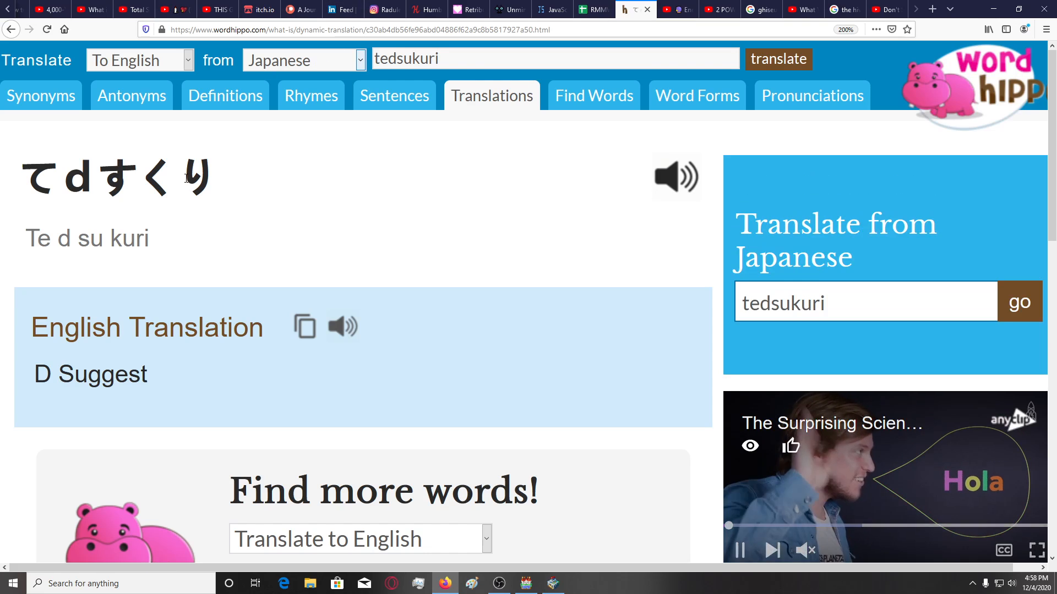
{"action": "scroll", "coordinate": [190, 178], "scroll_direction": "down", "scroll_amount": 5}
{"action": "scroll", "coordinate": [186, 178], "scroll_direction": "up", "scroll_amount": 5}
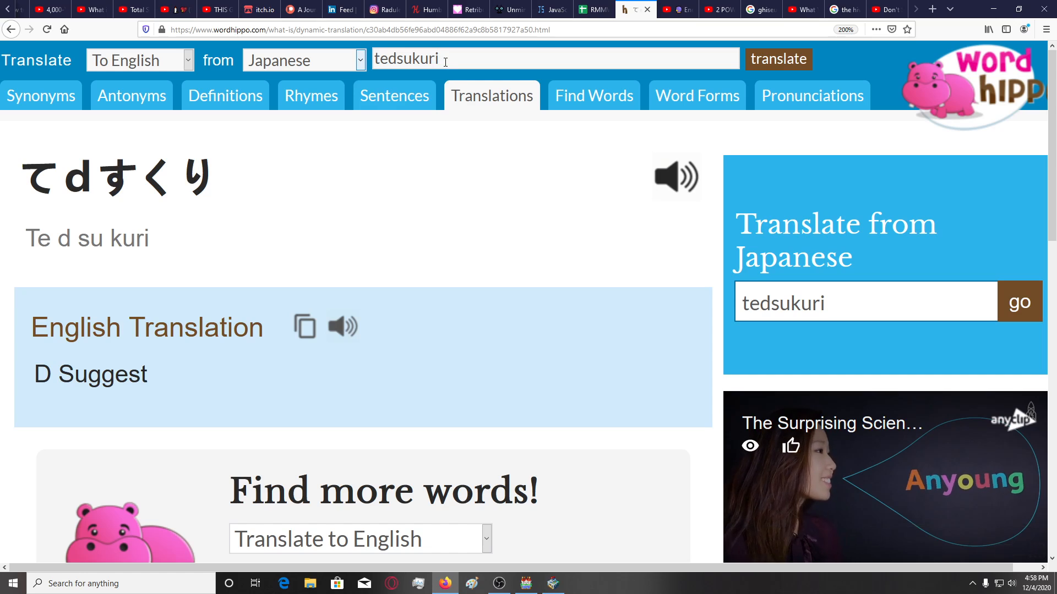
Translate "handcrafting" from English to Japanese on WordHippo and review the result page.
{"action": "left_click_drag", "start_coordinate": [445, 61], "coordinate": [270, 66]}
{"action": "left_click", "coordinate": [174, 63]}
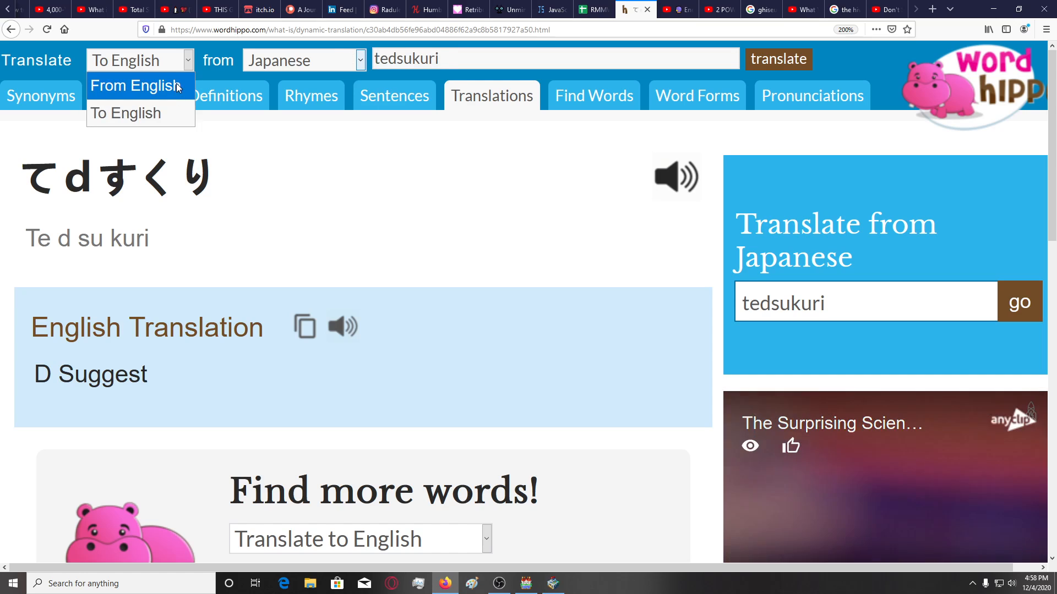
{"action": "left_click", "coordinate": [137, 85]}
{"action": "double_click", "coordinate": [375, 58]}
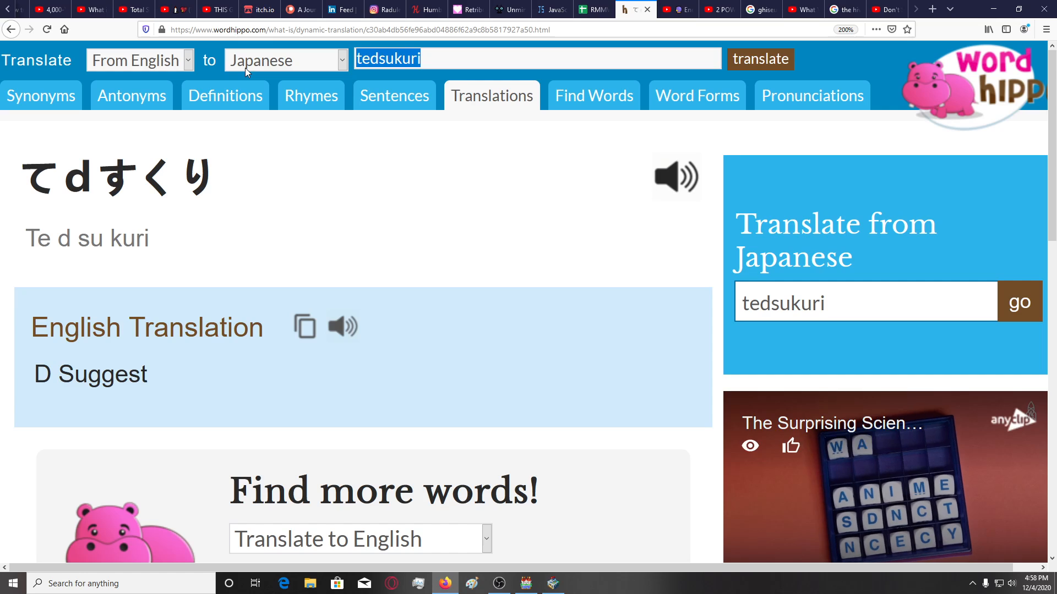
{"action": "type", "text": "handcrafting"}
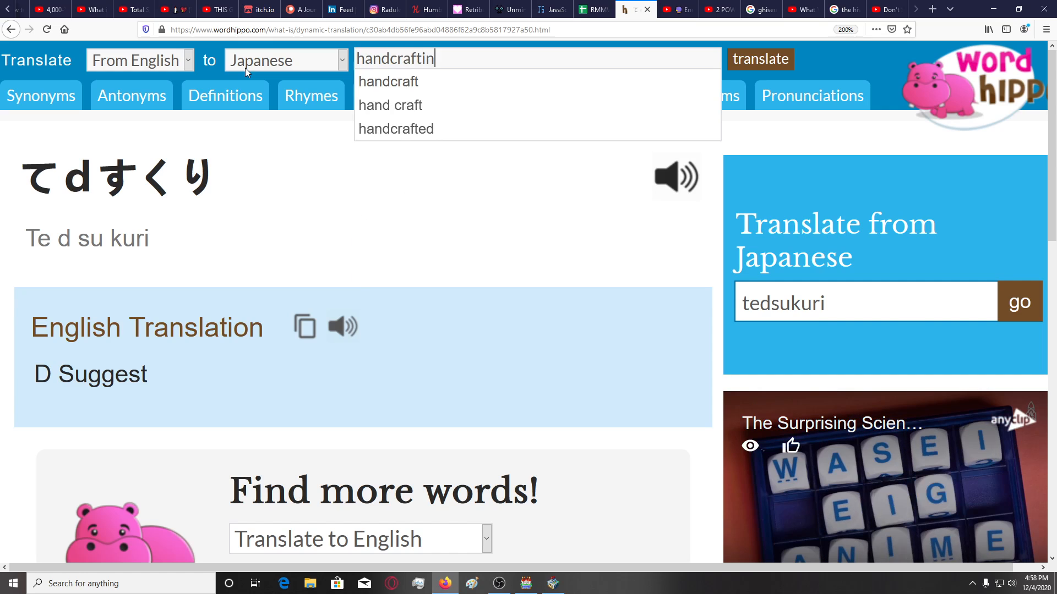
{"action": "key", "text": "Return"}
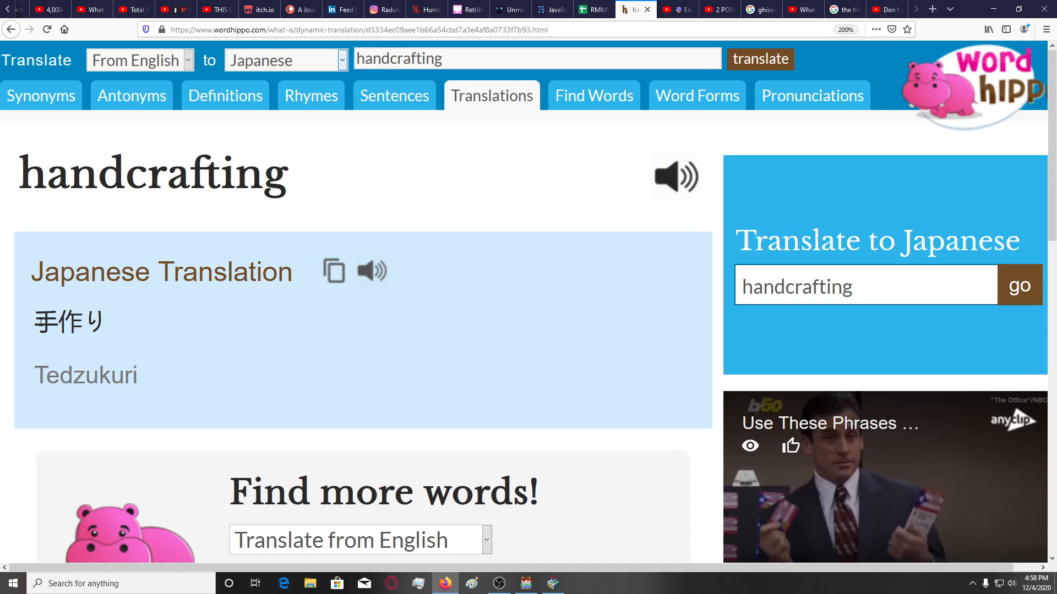
{"action": "scroll", "coordinate": [13, 324], "scroll_direction": "down", "scroll_amount": 5}
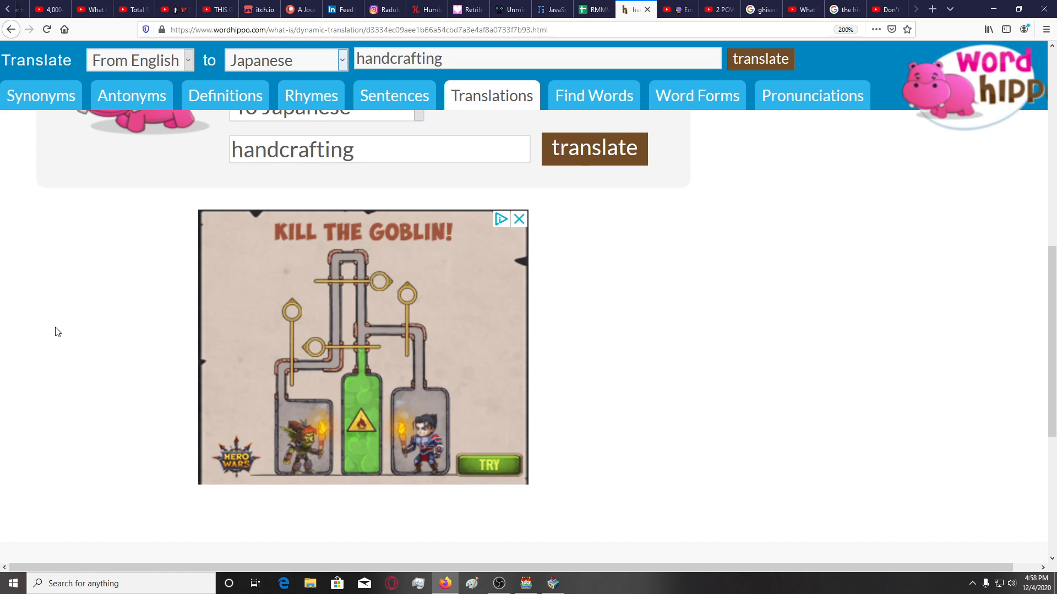
{"action": "scroll", "coordinate": [56, 332], "scroll_direction": "down", "scroll_amount": 5}
{"action": "scroll", "coordinate": [55, 332], "scroll_direction": "up", "scroll_amount": 8}
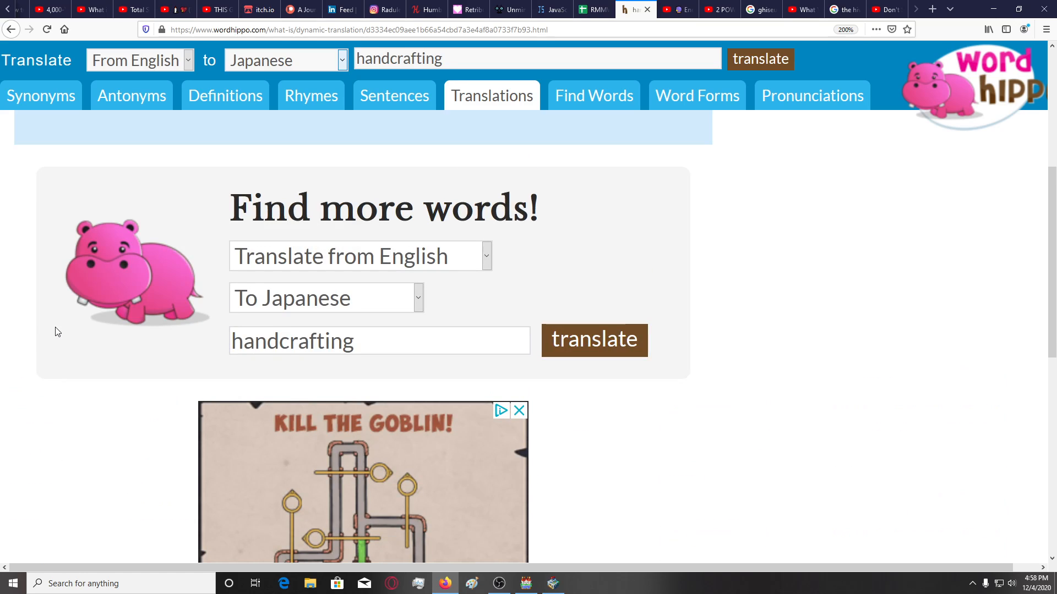
{"action": "scroll", "coordinate": [60, 329], "scroll_direction": "up", "scroll_amount": 5}
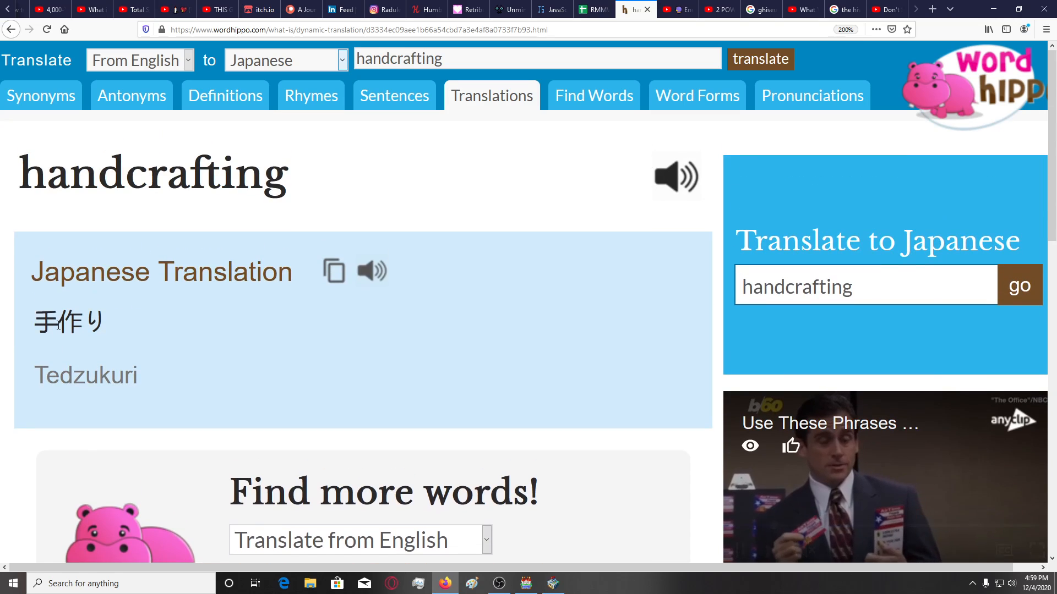
Switch to RPG Maker MV and check the art room layout on the University Floor 2 map.
{"action": "double_click", "coordinate": [406, 65]}
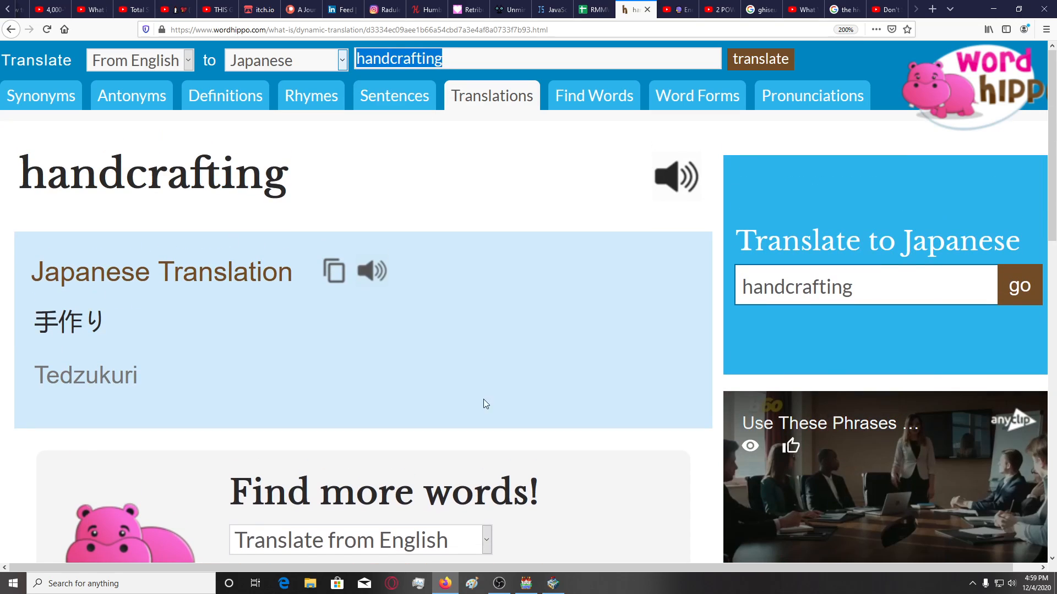
{"action": "left_click", "coordinate": [526, 584]}
{"action": "scroll", "coordinate": [404, 358], "scroll_direction": "down", "scroll_amount": 3}
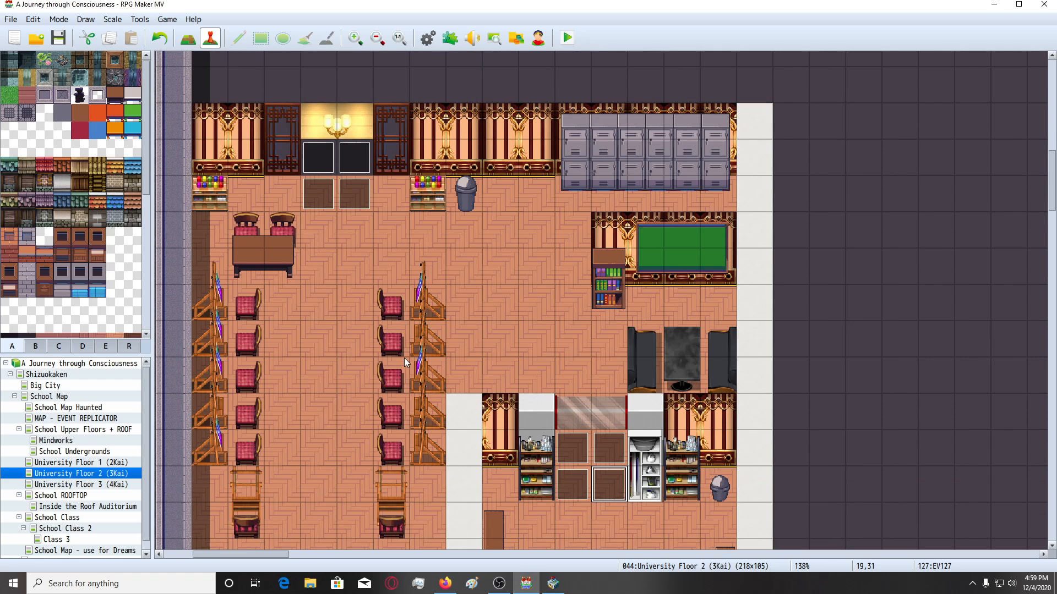
Switch to Firefox and translate "arts and handcrafting" from English to Japanese on WordHippo.
{"action": "left_click", "coordinate": [446, 584]}
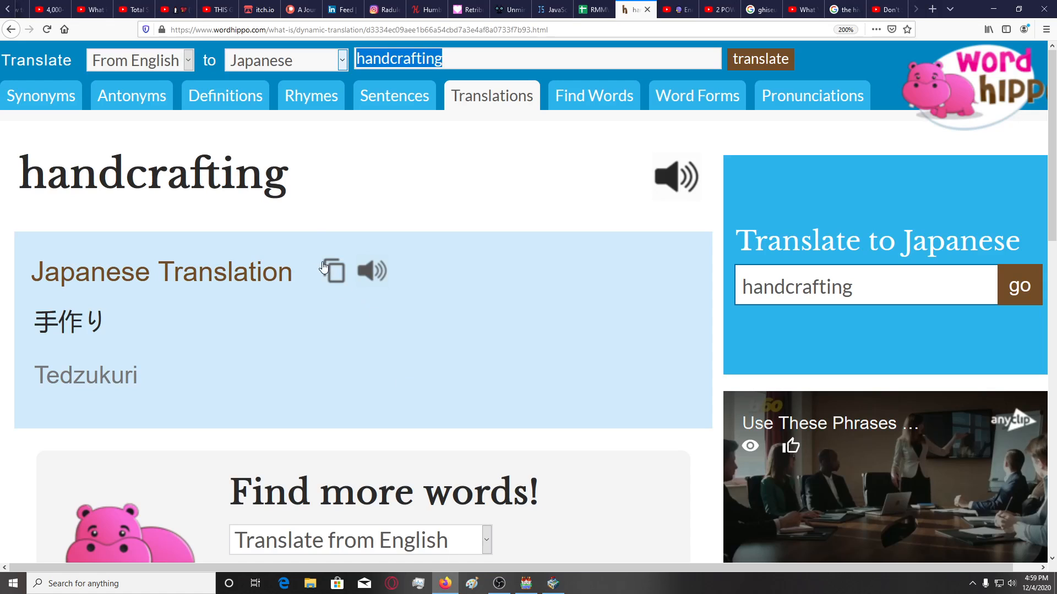
{"action": "left_click", "coordinate": [363, 59]}
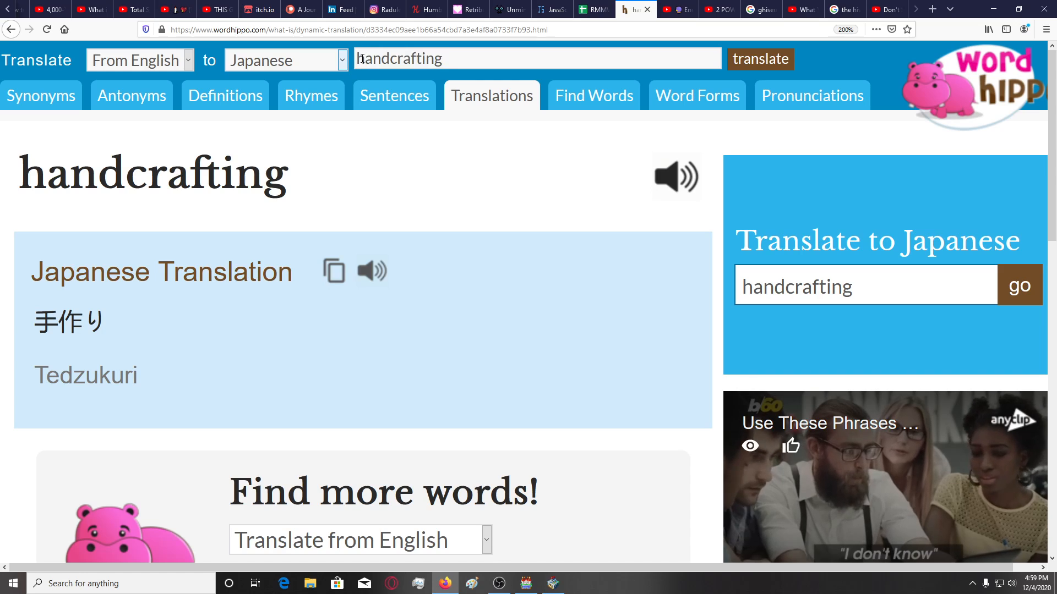
{"action": "key", "text": "Home"}
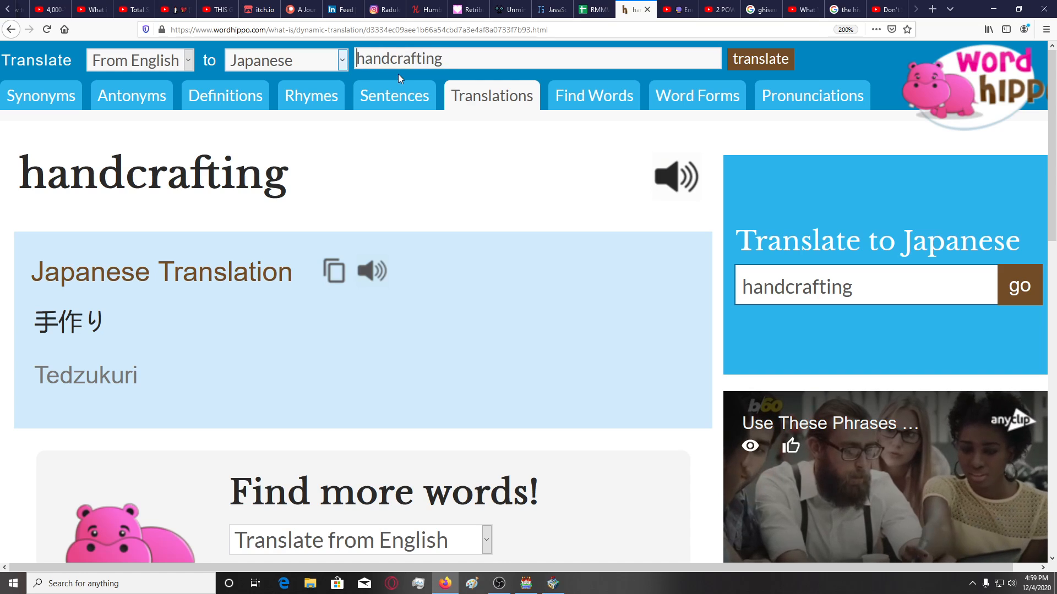
{"action": "type", "text": "arts "}
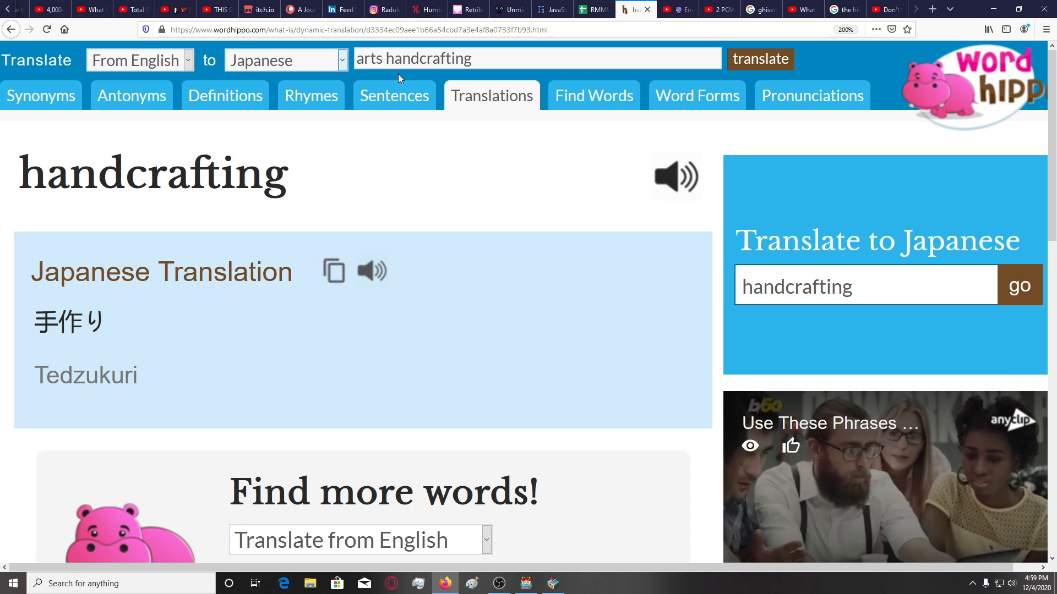
{"action": "type", "text": "and"}
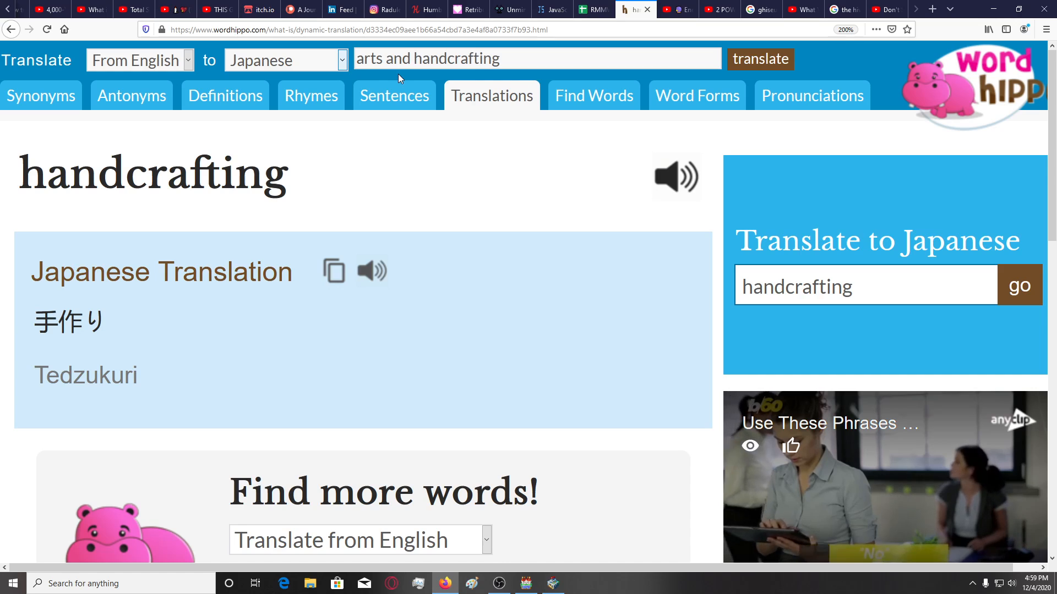
{"action": "key", "text": "Return"}
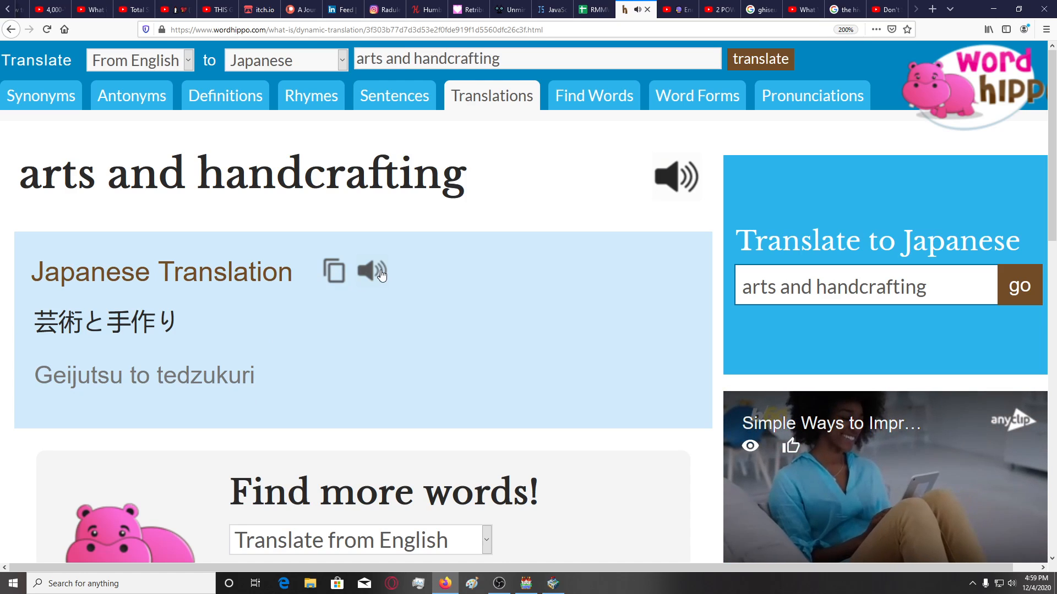
Review the Japanese translation result, highlighting its 手作り part and the full phrase 芸術と手作り.
{"action": "scroll", "coordinate": [2, 371], "scroll_direction": "down", "scroll_amount": 5}
{"action": "scroll", "coordinate": [2, 373], "scroll_direction": "up", "scroll_amount": 5}
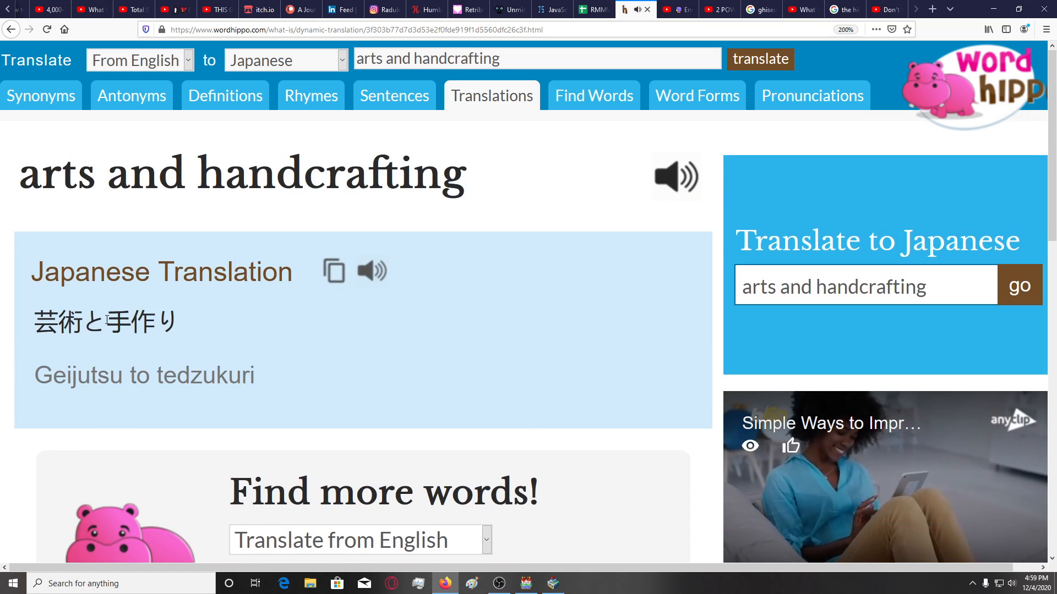
{"action": "left_click_drag", "start_coordinate": [106, 320], "coordinate": [179, 319]}
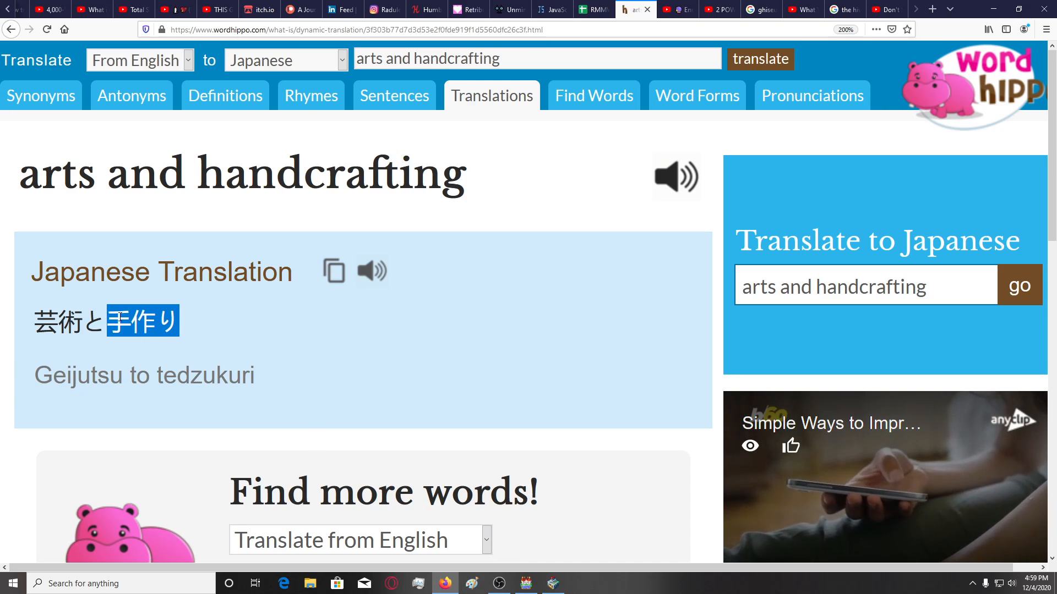
{"action": "left_click_drag", "start_coordinate": [42, 318], "coordinate": [256, 328]}
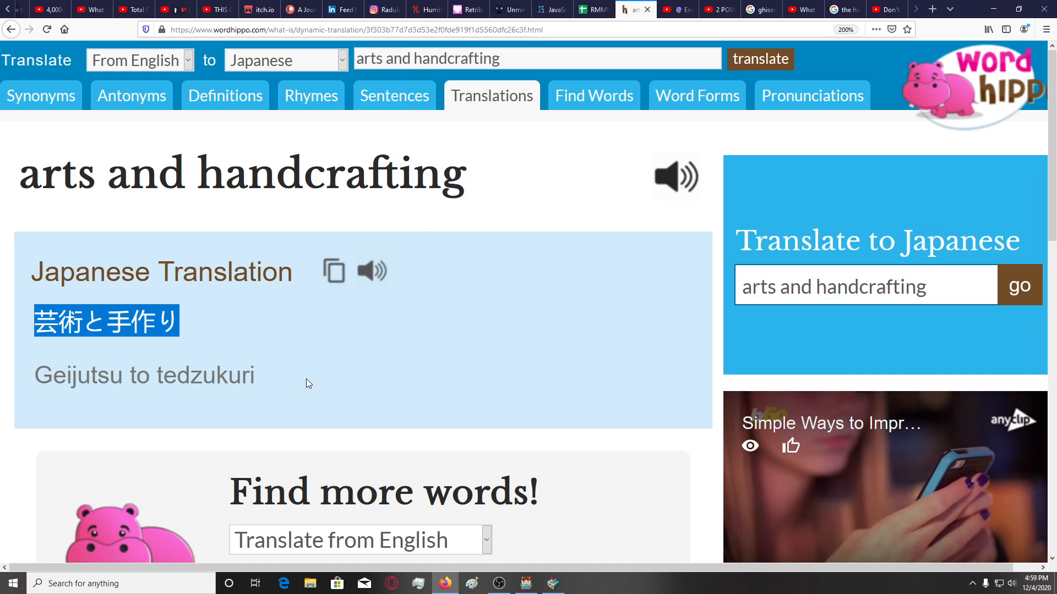
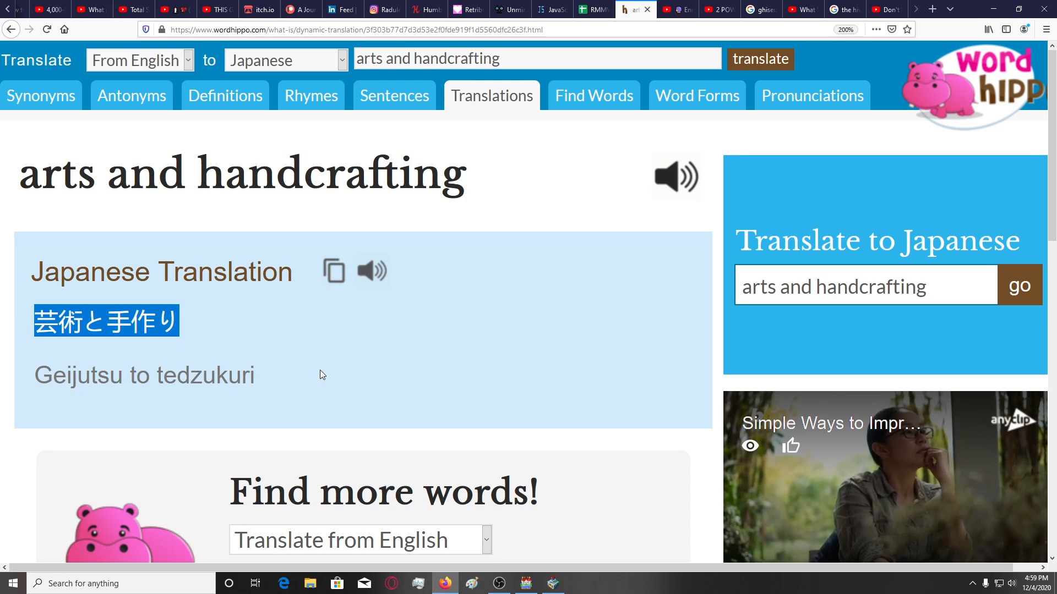
Switch to SAKAN Tileset Builder and load the red HANDCRAFT sign from tileset C onto the canvas at x16 zoom.
{"action": "left_click", "coordinate": [553, 583]}
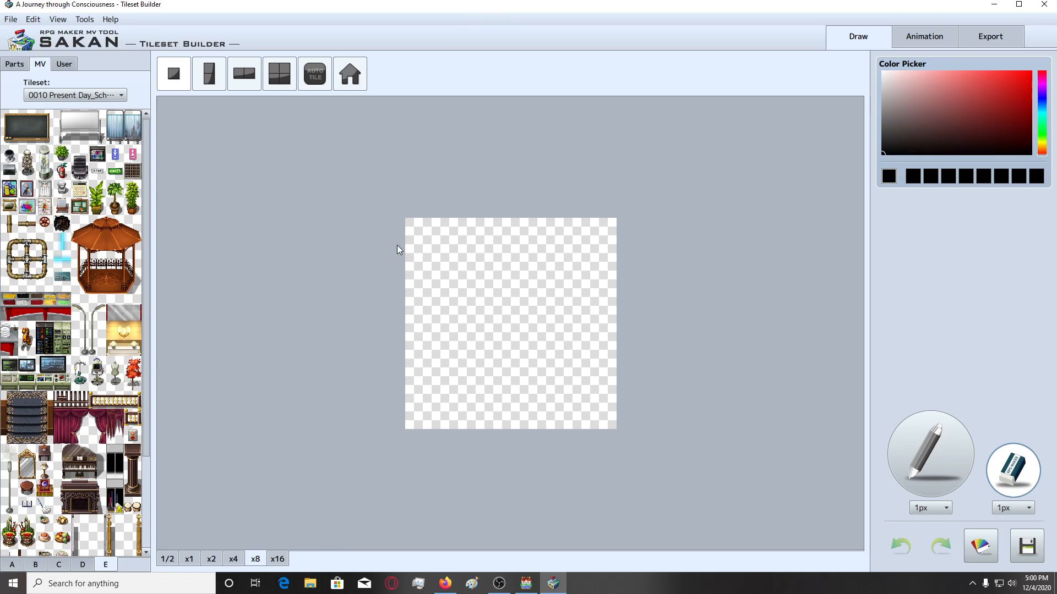
{"action": "scroll", "coordinate": [84, 410], "scroll_direction": "down", "scroll_amount": 3}
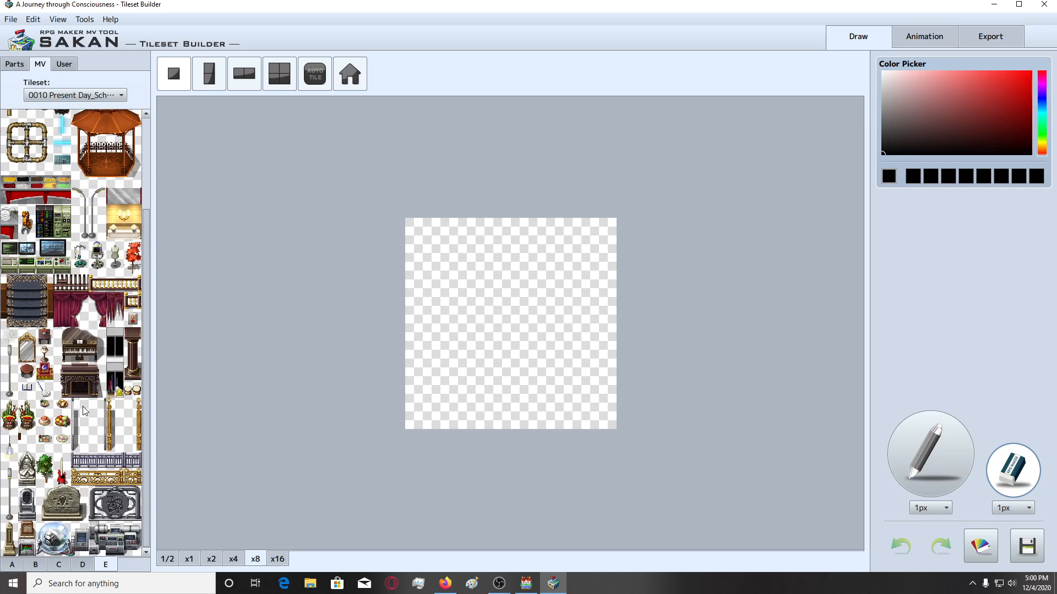
{"action": "scroll", "coordinate": [85, 410], "scroll_direction": "up", "scroll_amount": 3}
{"action": "scroll", "coordinate": [86, 414], "scroll_direction": "down", "scroll_amount": 3}
{"action": "left_click", "coordinate": [60, 565]}
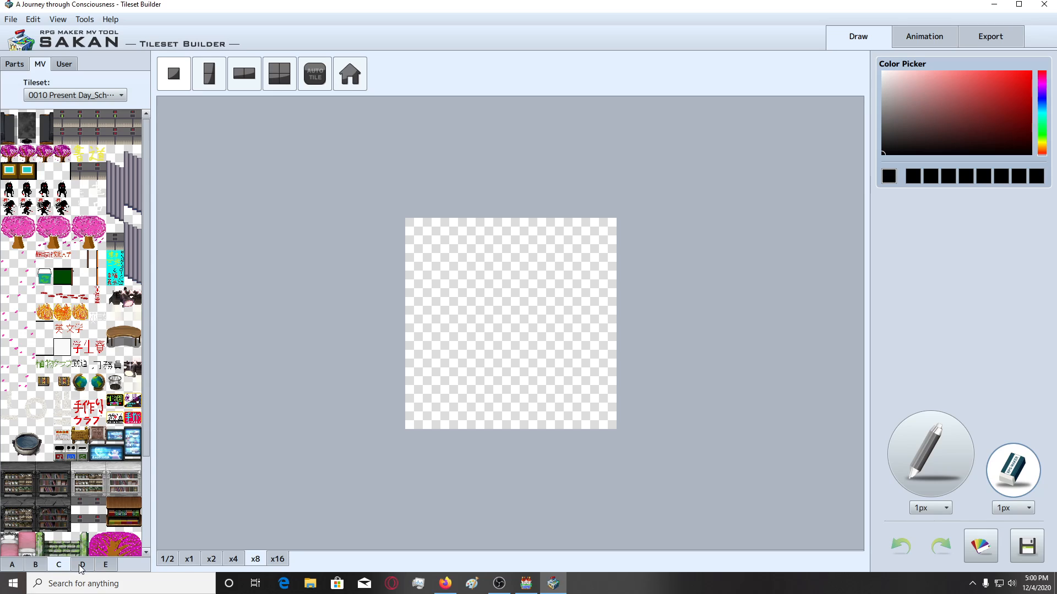
{"action": "left_click", "coordinate": [132, 417]}
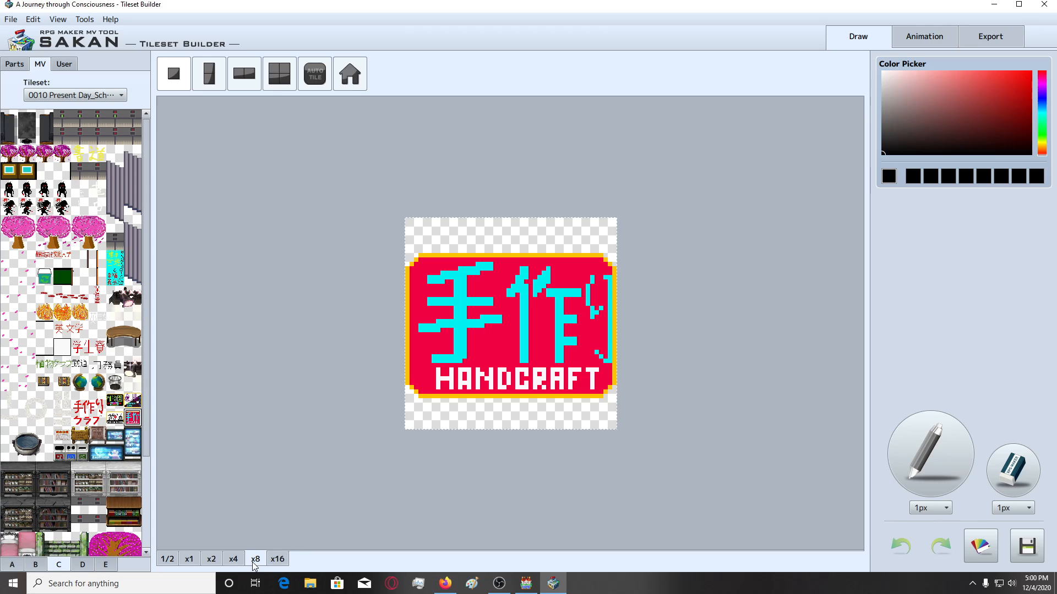
{"action": "left_click", "coordinate": [277, 559]}
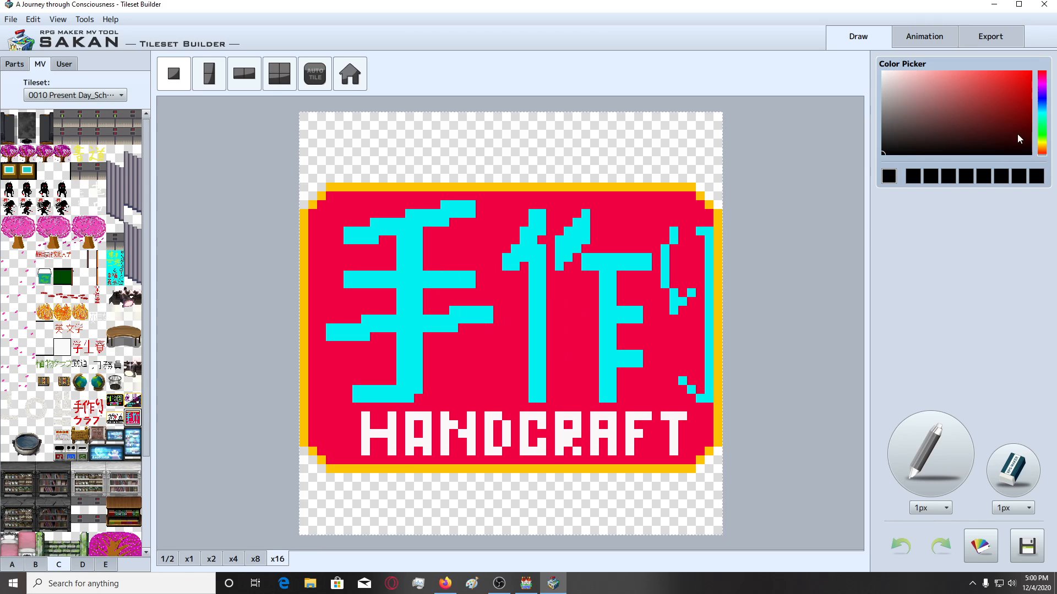
Paint over the upper half of the sign in white with a 12px pencil, staying inside the yellow border.
{"action": "left_click", "coordinate": [1044, 84]}
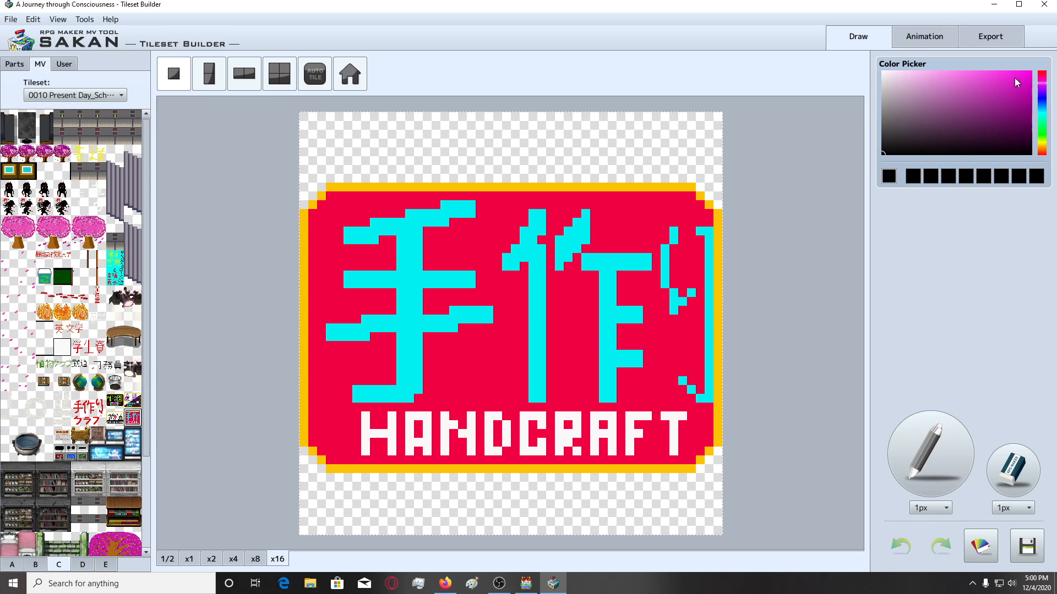
{"action": "left_click", "coordinate": [1030, 76]}
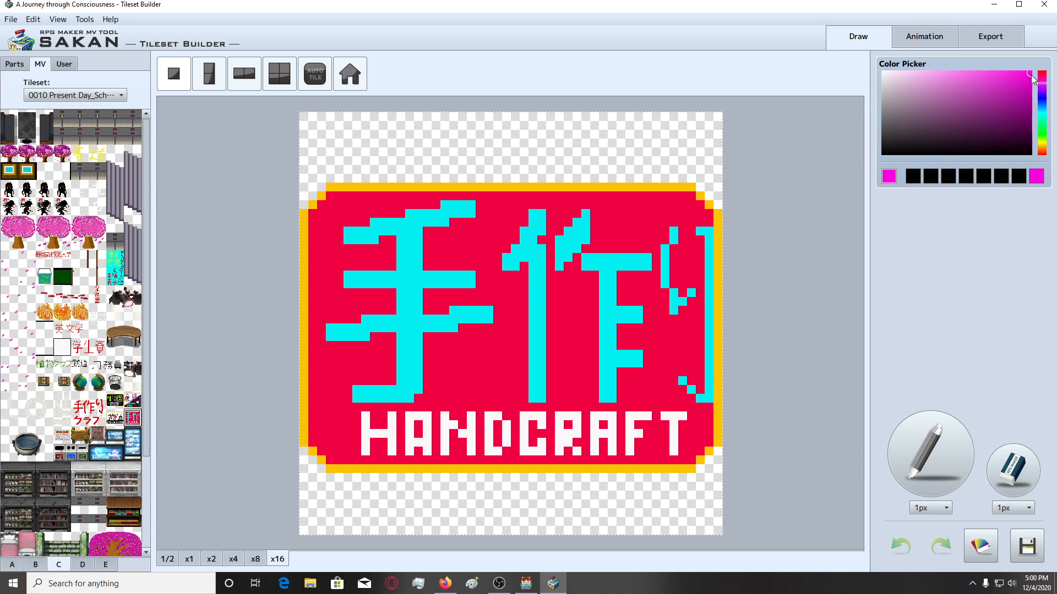
{"action": "left_click_drag", "start_coordinate": [1030, 76], "coordinate": [882, 72]}
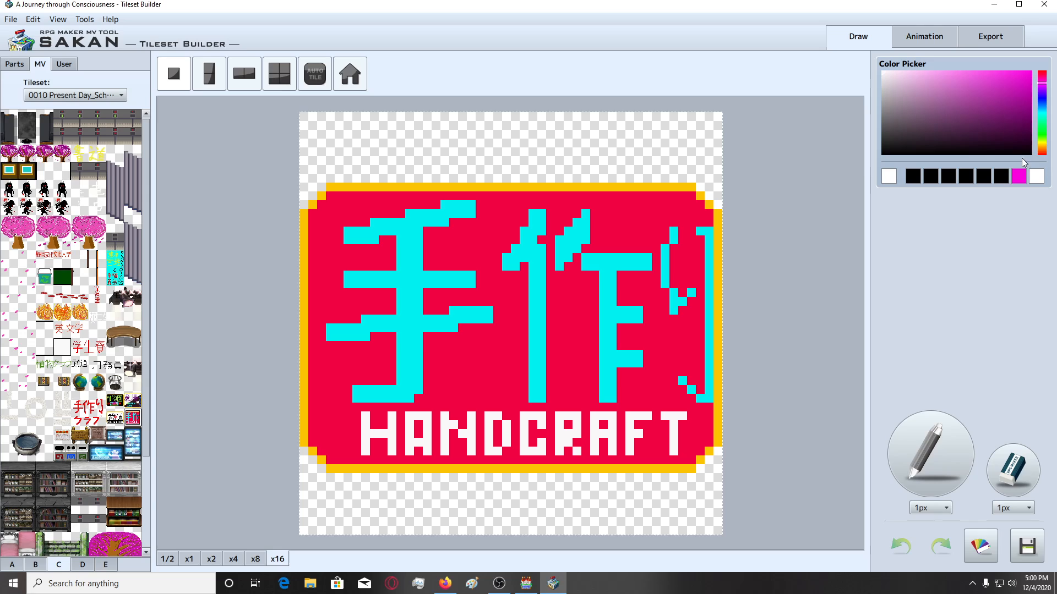
{"action": "left_click", "coordinate": [930, 508]}
{"action": "left_click", "coordinate": [921, 559]}
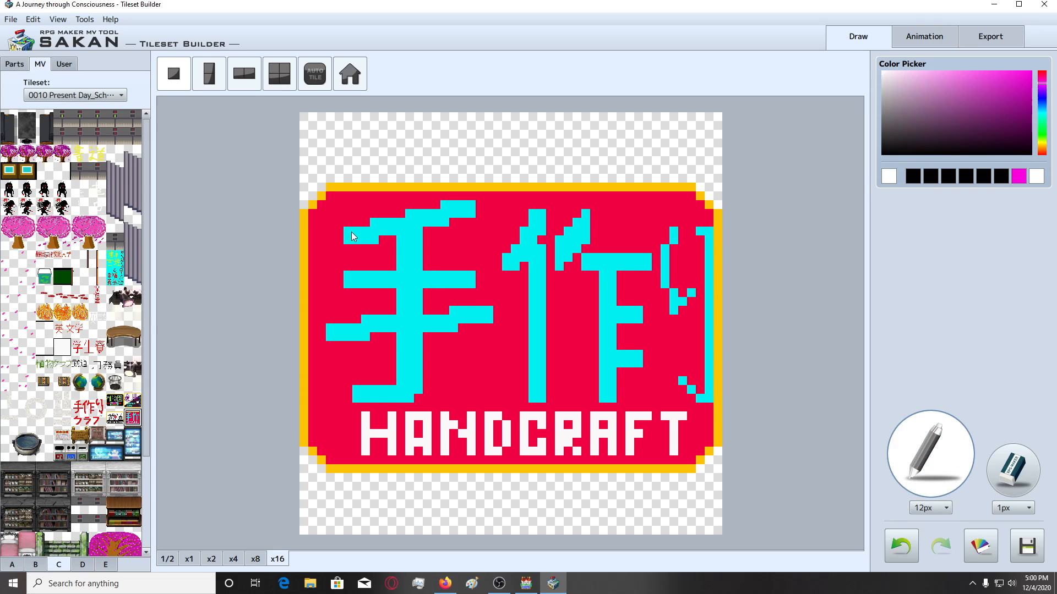
{"action": "left_click", "coordinate": [370, 244]}
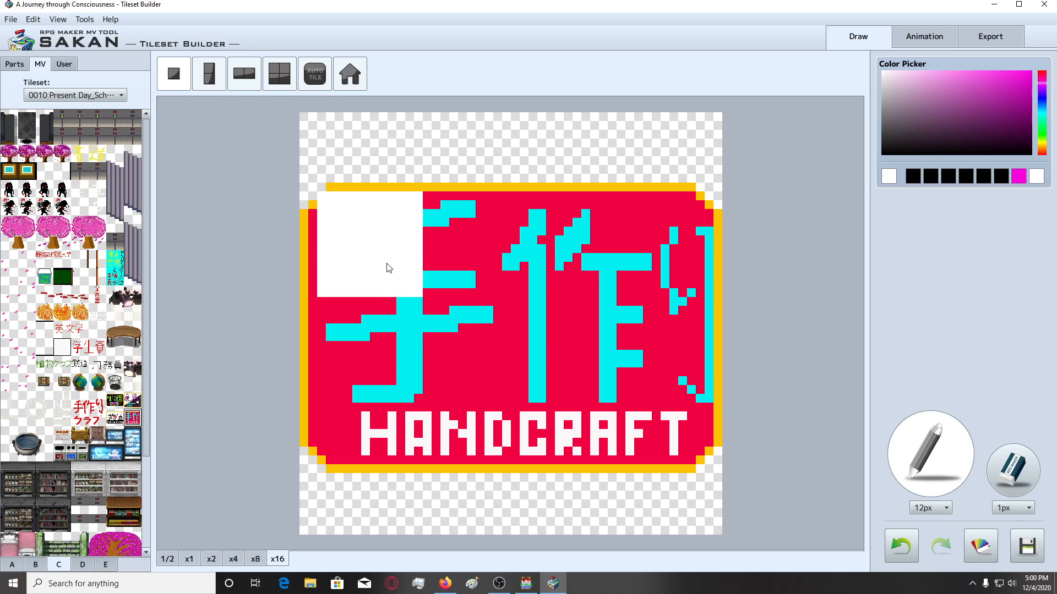
{"action": "key", "text": "ctrl+z"}
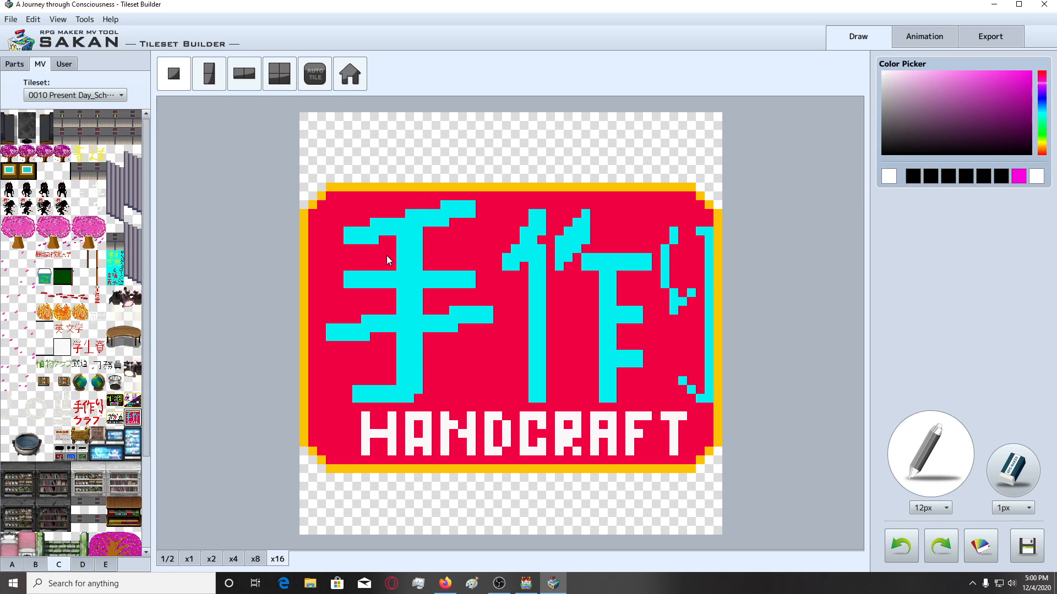
{"action": "mouse_move", "coordinate": [386, 255]}
{"action": "left_mouse_down"}
{"action": "mouse_move", "coordinate": [524, 257]}
{"action": "mouse_move", "coordinate": [507, 254]}
{"action": "left_mouse_up"}
{"action": "left_click_drag", "start_coordinate": [596, 249], "coordinate": [665, 251]}
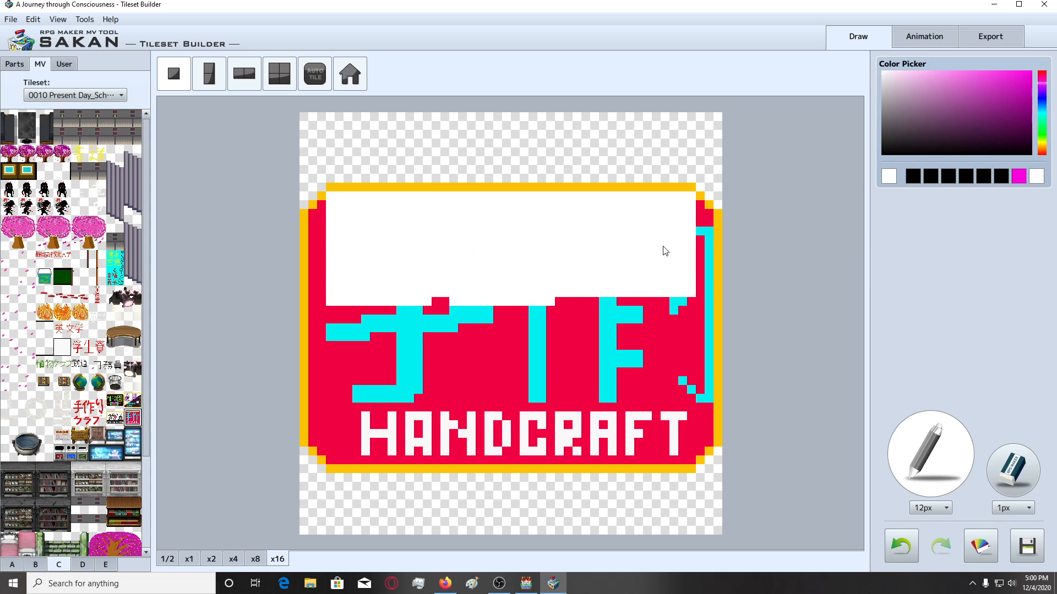
{"action": "left_click", "coordinate": [667, 257]}
{"action": "key", "text": "ctrl+z"}
{"action": "left_click", "coordinate": [658, 257]}
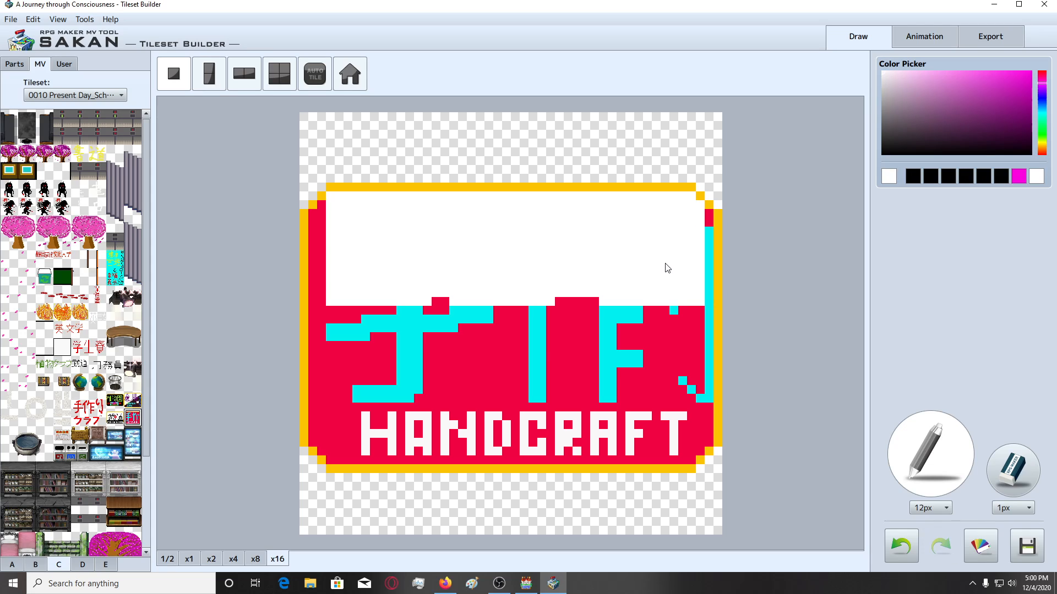
Cover the sign's right side and most of the HANDCRAFT lettering with white, keeping the yellow border intact.
{"action": "left_click", "coordinate": [664, 263]}
{"action": "left_click", "coordinate": [671, 289]}
{"action": "left_click", "coordinate": [668, 349]}
{"action": "left_click", "coordinate": [663, 378]}
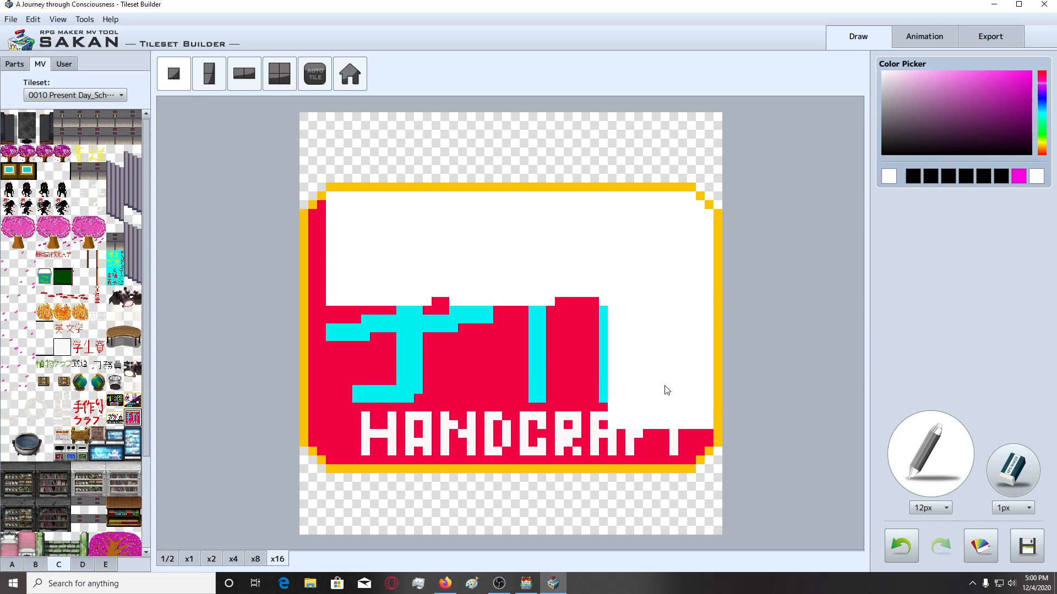
{"action": "left_click", "coordinate": [667, 392]}
{"action": "left_click", "coordinate": [649, 412]}
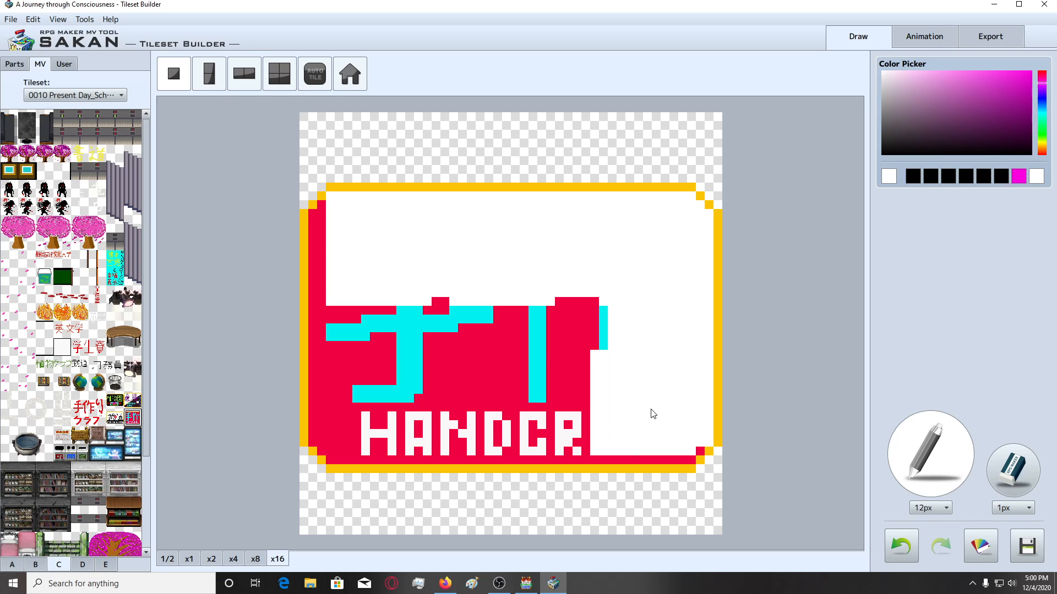
{"action": "left_click", "coordinate": [654, 414]}
{"action": "left_click", "coordinate": [645, 420]}
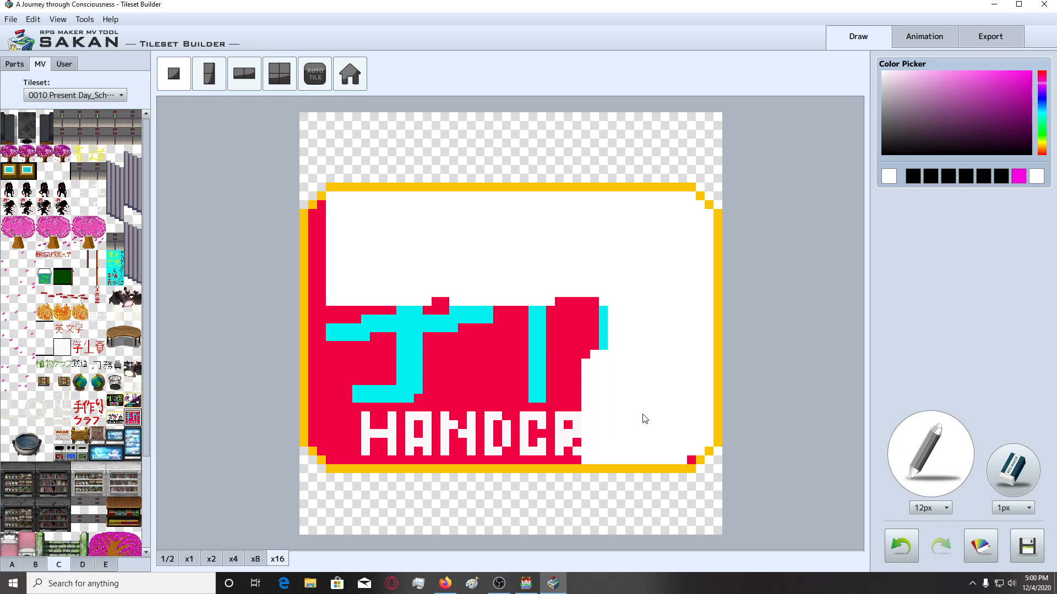
{"action": "left_click", "coordinate": [572, 399]}
{"action": "left_click", "coordinate": [555, 413]}
{"action": "left_click", "coordinate": [467, 410]}
{"action": "left_click", "coordinate": [464, 421]}
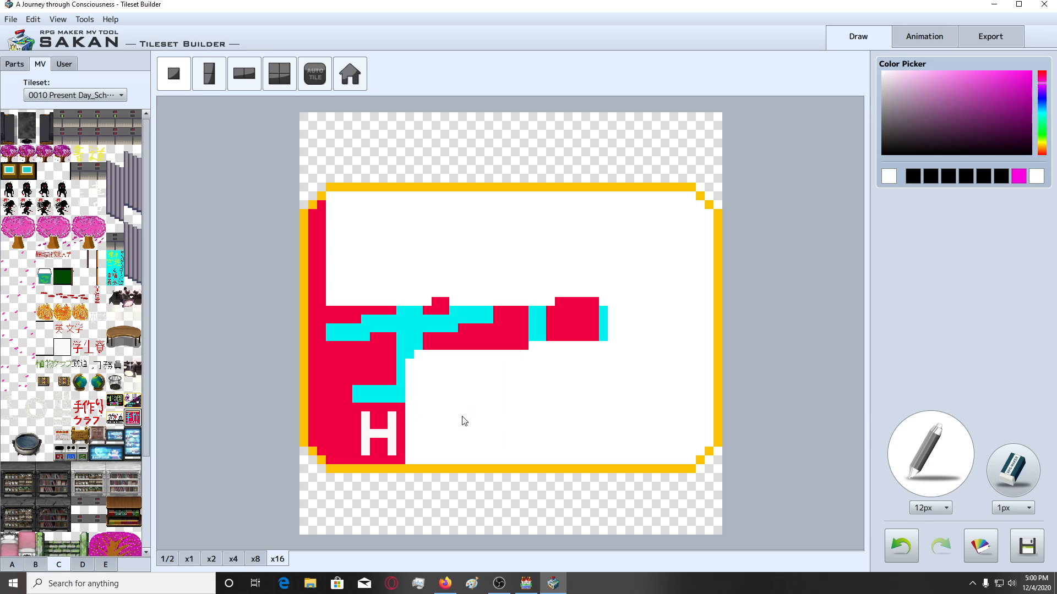
Paint the sign's left side and remaining centre white, undoing any strokes that cover the yellow border.
{"action": "left_click", "coordinate": [388, 423]}
{"action": "left_click", "coordinate": [371, 411]}
{"action": "key", "text": "ctrl+z"}
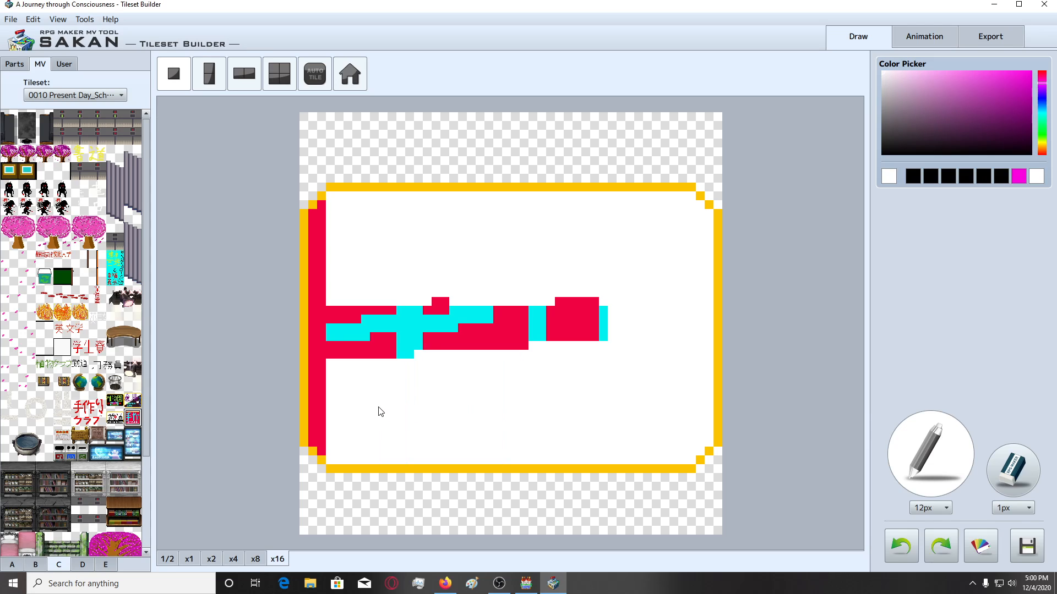
{"action": "left_click", "coordinate": [378, 406]}
{"action": "left_click", "coordinate": [372, 401]}
{"action": "left_click", "coordinate": [370, 400]}
{"action": "left_click", "coordinate": [369, 364]}
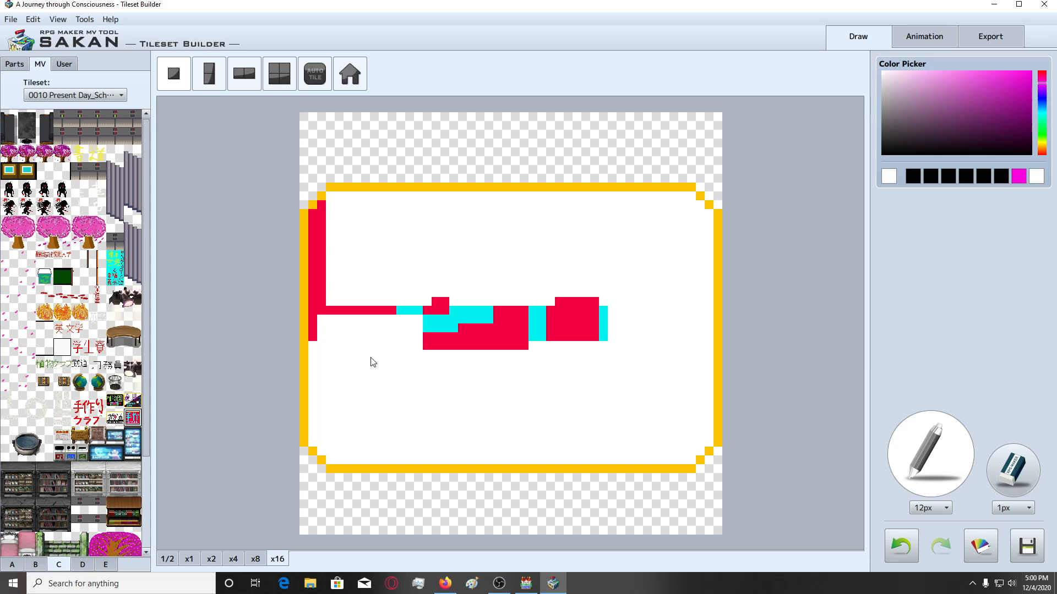
{"action": "left_click", "coordinate": [369, 350]}
{"action": "left_click", "coordinate": [363, 335]}
{"action": "left_click", "coordinate": [361, 298]}
{"action": "left_click", "coordinate": [363, 275]}
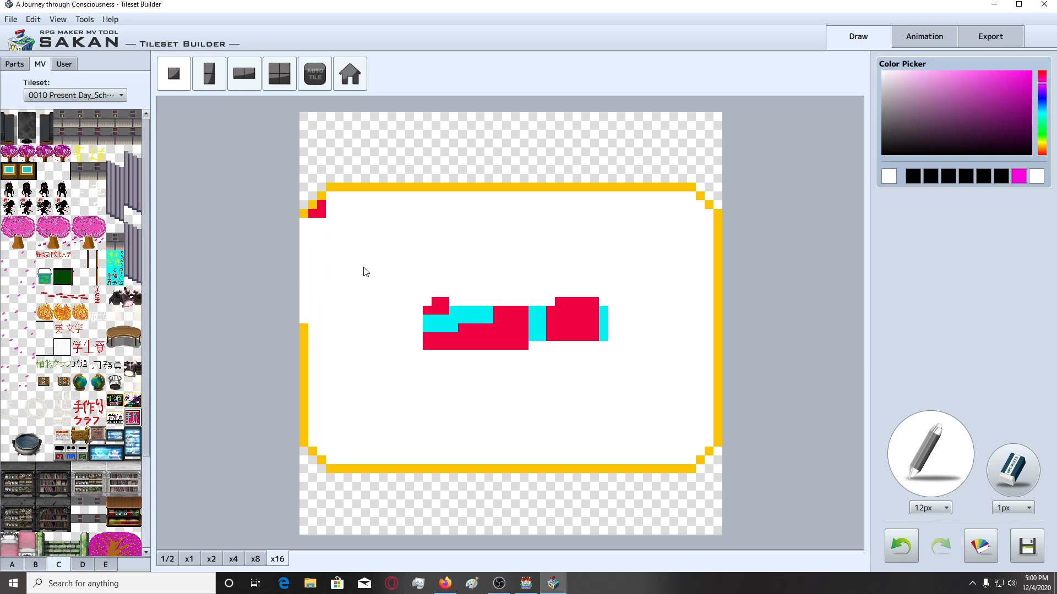
{"action": "key", "text": "ctrl+z"}
{"action": "left_click", "coordinate": [367, 264]}
{"action": "left_click", "coordinate": [460, 329]}
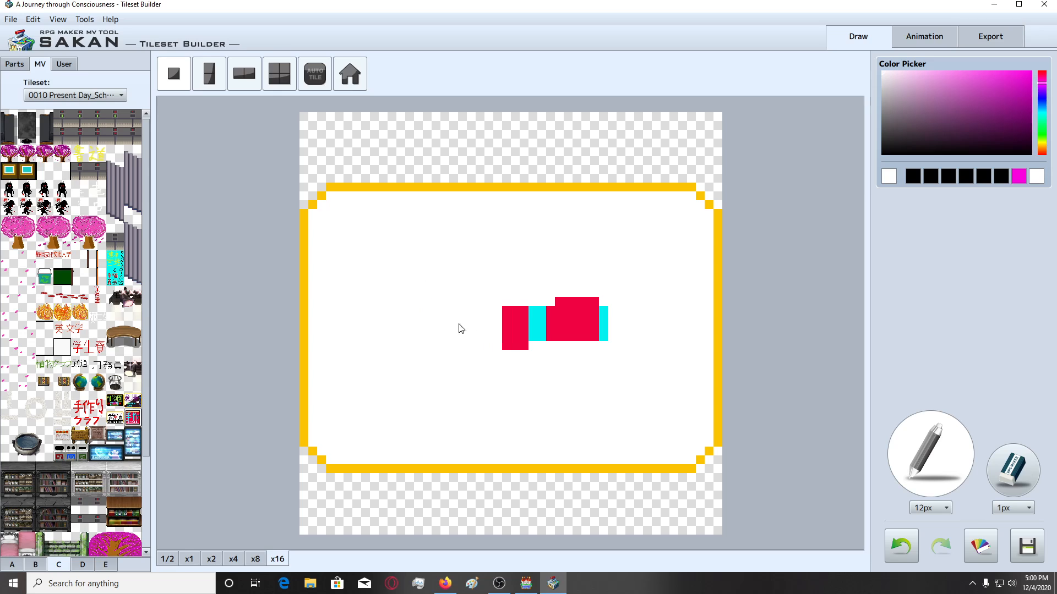
{"action": "left_click", "coordinate": [568, 340]}
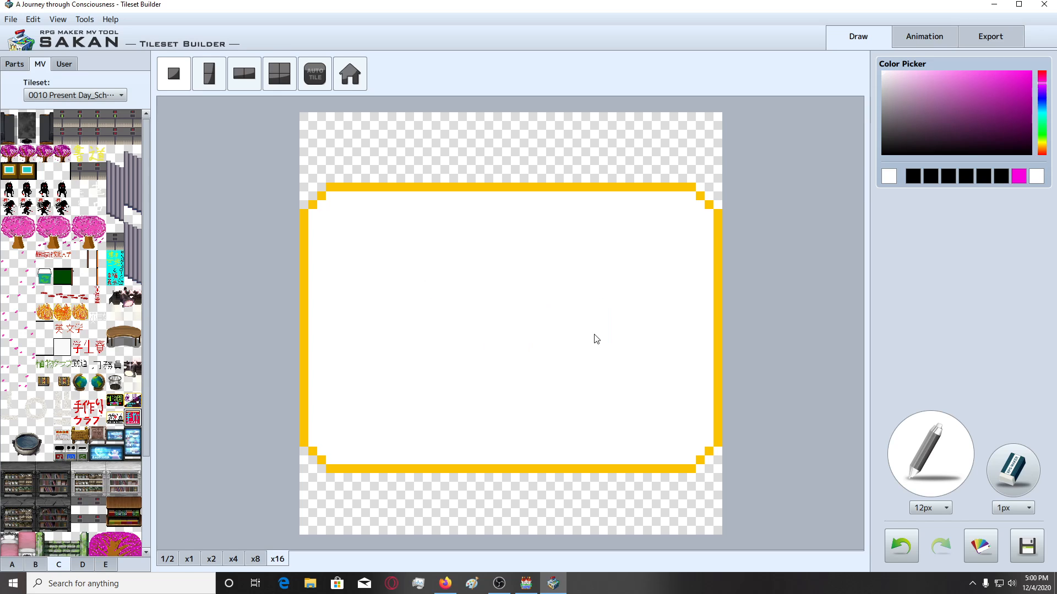
Choose black as the drawing colour and bring up the WordHippo translation in Firefox as reference for the sign.
{"action": "left_click", "coordinate": [444, 583]}
{"action": "left_click", "coordinate": [552, 584]}
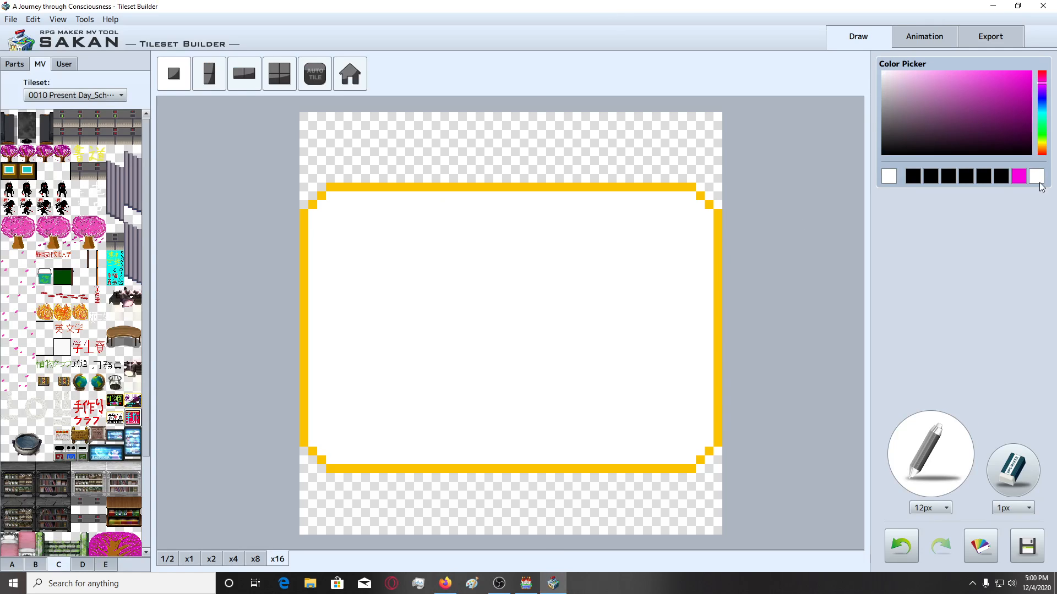
{"action": "left_click", "coordinate": [1002, 176]}
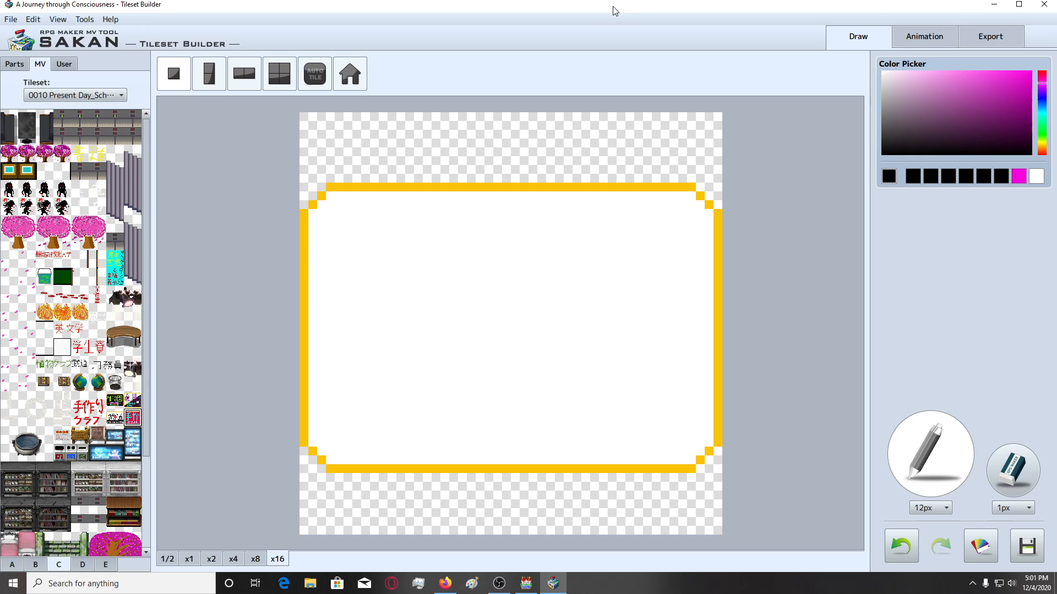
{"action": "left_click_drag", "start_coordinate": [611, 9], "coordinate": [656, 28]}
{"action": "left_click", "coordinate": [7, 227]}
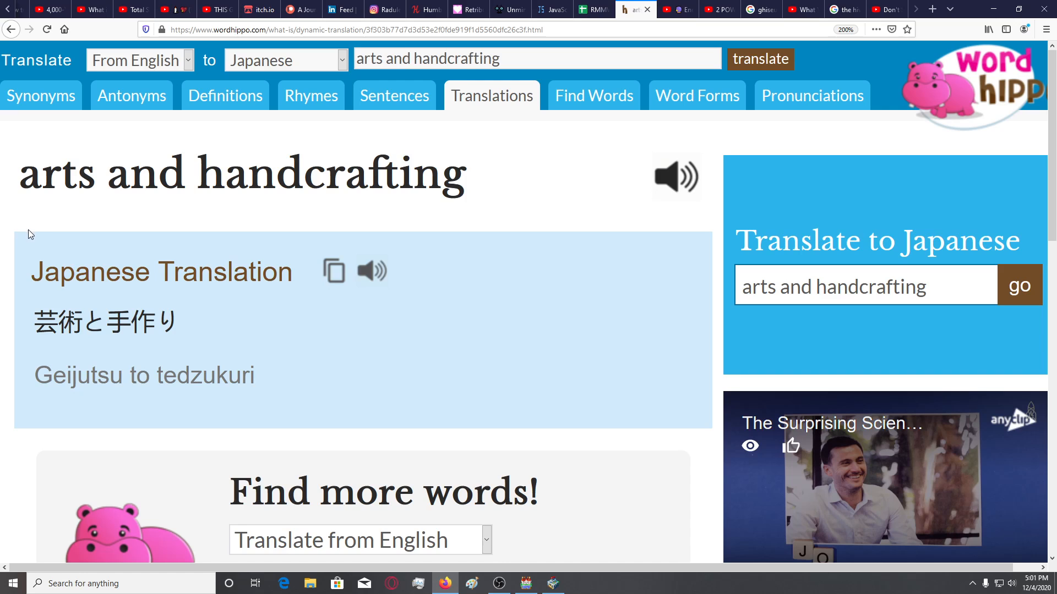
Return to the Tileset Builder beside the enlarged translation, set the pencil to 1px and start the top bar of 芸 in black.
{"action": "scroll", "coordinate": [30, 237], "scroll_direction": "up", "scroll_amount": 2, "text": "ctrl"}
{"action": "left_click", "coordinate": [526, 583]}
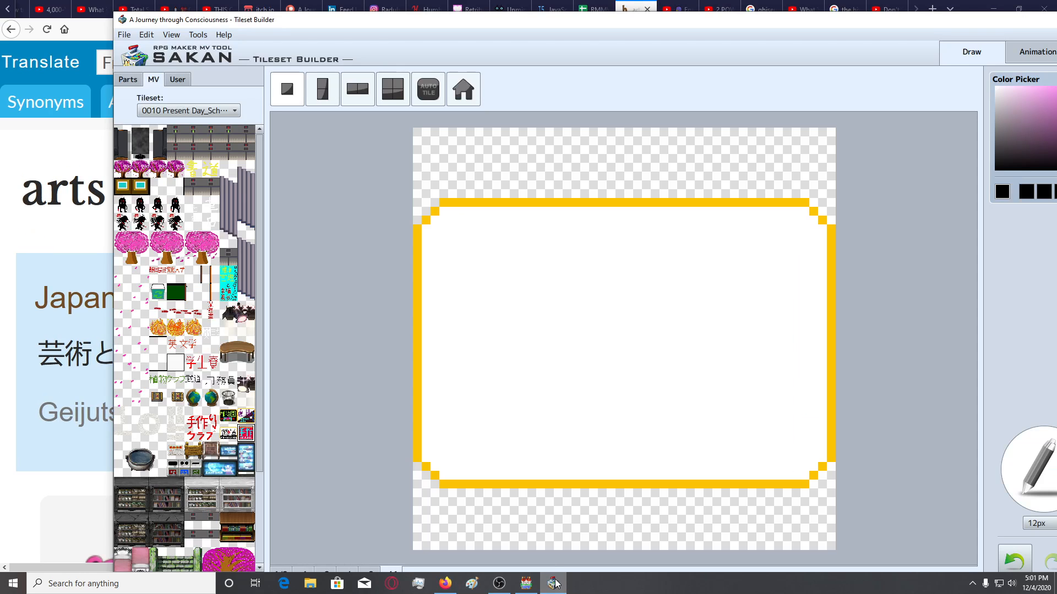
{"action": "mouse_move", "coordinate": [522, 27]}
{"action": "left_mouse_down"}
{"action": "mouse_move", "coordinate": [510, 11]}
{"action": "mouse_move", "coordinate": [731, 106]}
{"action": "mouse_move", "coordinate": [564, 34]}
{"action": "mouse_move", "coordinate": [714, 69]}
{"action": "mouse_move", "coordinate": [502, 29]}
{"action": "mouse_move", "coordinate": [523, 29]}
{"action": "left_mouse_up"}
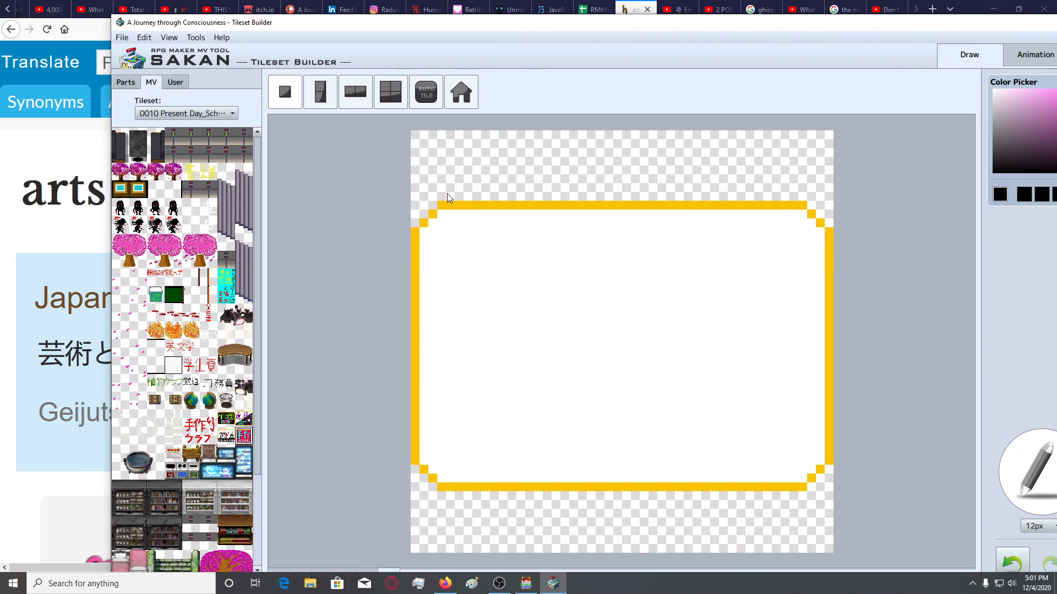
{"action": "left_click", "coordinate": [450, 250]}
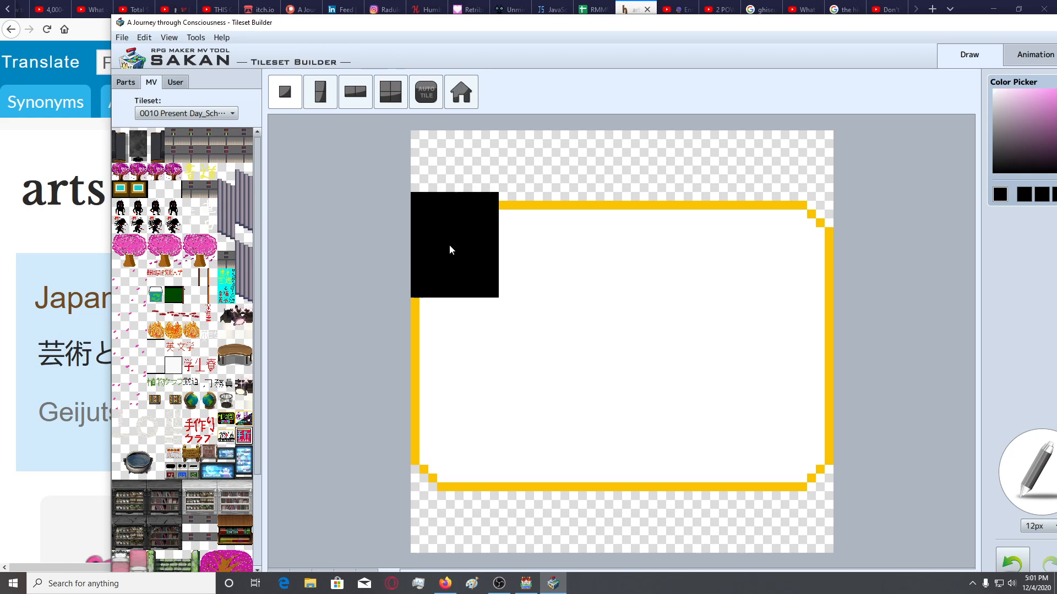
{"action": "key", "text": "ctrl+z"}
{"action": "left_click", "coordinate": [1037, 526]}
{"action": "left_click", "coordinate": [1023, 540]}
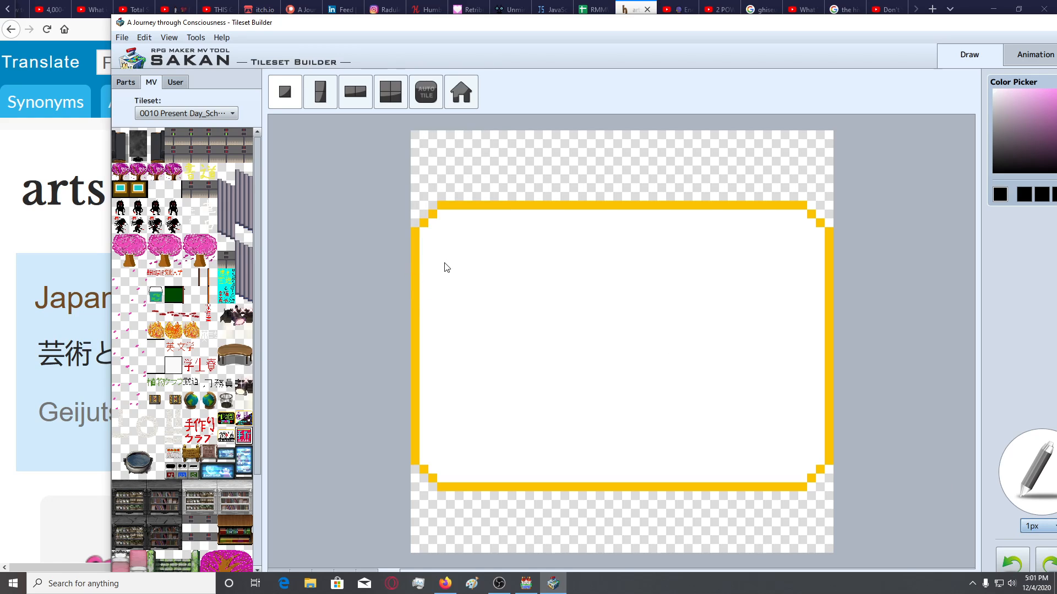
{"action": "left_click", "coordinate": [442, 267]}
{"action": "left_click", "coordinate": [450, 270]}
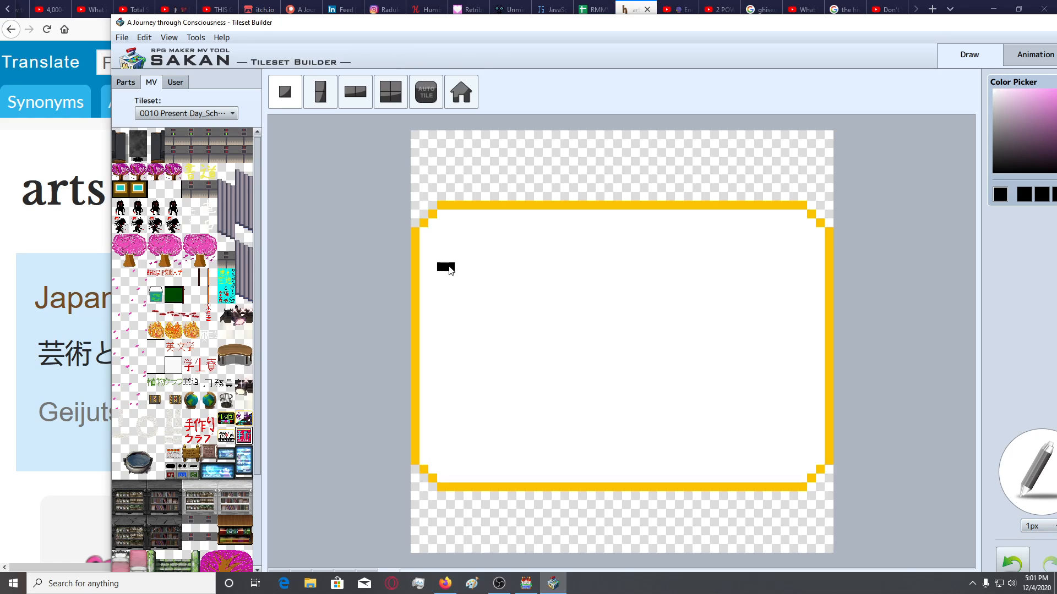
{"action": "left_click", "coordinate": [450, 258]}
{"action": "left_click", "coordinate": [450, 275]}
{"action": "left_click", "coordinate": [459, 267]}
{"action": "left_click", "coordinate": [477, 258]}
{"action": "left_click", "coordinate": [476, 267]}
{"action": "left_click", "coordinate": [468, 267]}
{"action": "left_click", "coordinate": [477, 276]}
{"action": "left_click", "coordinate": [486, 267]}
{"action": "key", "text": "ctrl+z"}
{"action": "key", "text": "ctrl+z"}
{"action": "key", "text": "ctrl+z"}
{"action": "key", "text": "ctrl+z"}
{"action": "key", "text": "ctrl+z"}
{"action": "key", "text": "ctrl+z"}
{"action": "key", "text": "ctrl+z"}
Continue the top bar of 芸 to the right, crossing it with two short vertical ticks three pixels tall.
{"action": "left_click", "coordinate": [459, 269]}
{"action": "left_click", "coordinate": [459, 257]}
{"action": "left_click", "coordinate": [459, 278]}
{"action": "left_click", "coordinate": [468, 269]}
{"action": "left_click", "coordinate": [476, 269]}
{"action": "left_click", "coordinate": [494, 268]}
{"action": "left_click", "coordinate": [485, 268]}
{"action": "left_click", "coordinate": [503, 268]}
{"action": "left_click", "coordinate": [503, 258]}
{"action": "left_click", "coordinate": [503, 277]}
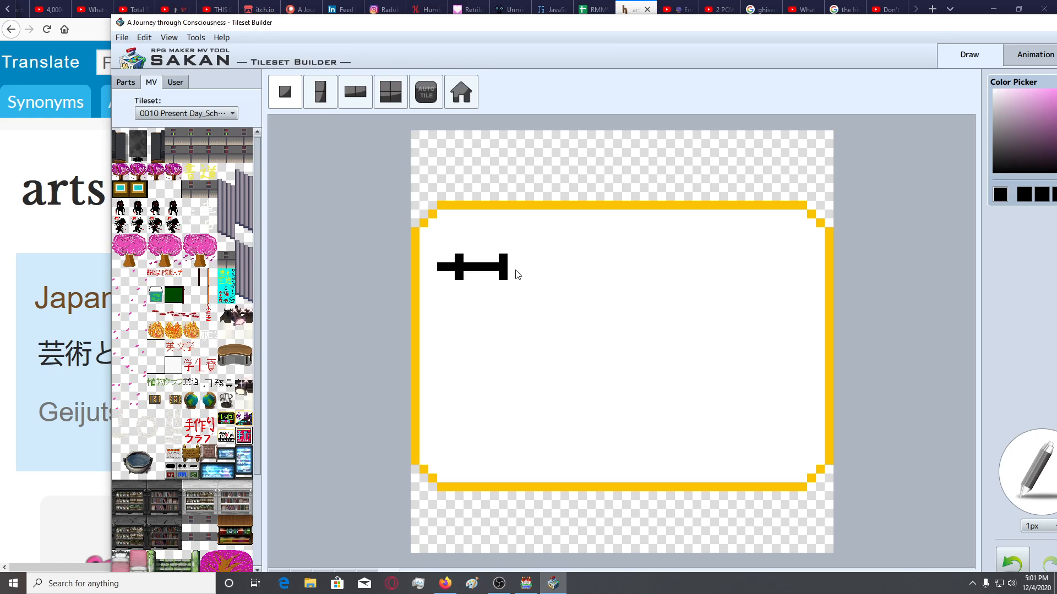
Extend the top bar of 芸 two pixels past its second tick and undo any stray pixels above the bar.
{"action": "left_click", "coordinate": [512, 268]}
{"action": "key", "text": "ctrl+z"}
{"action": "left_click", "coordinate": [521, 268]}
{"action": "left_click", "coordinate": [442, 259]}
{"action": "left_click", "coordinate": [449, 259]}
{"action": "key", "text": "ctrl+z"}
{"action": "key", "text": "ctrl+z"}
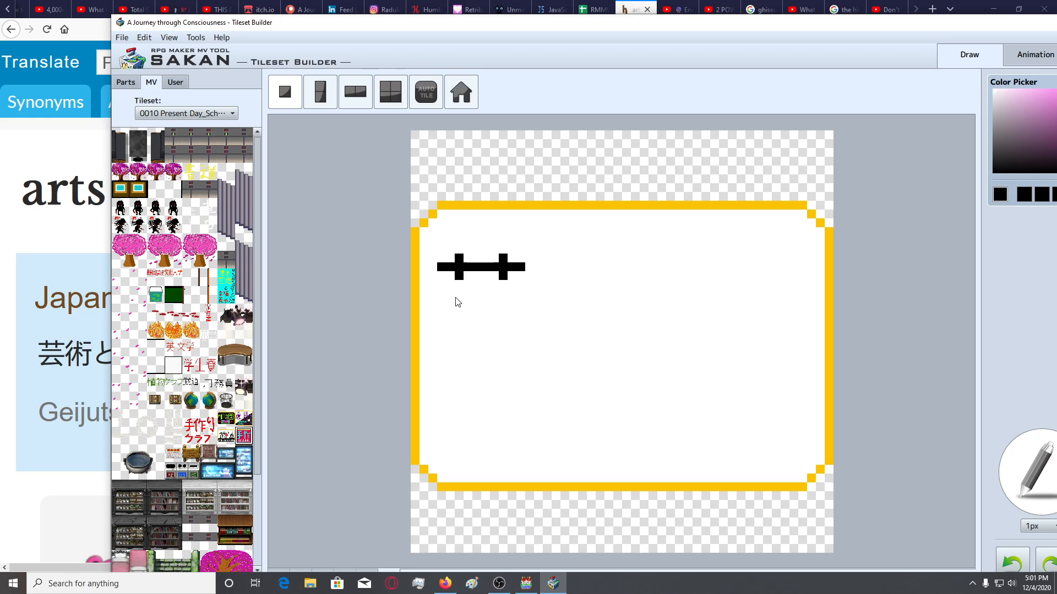
Draw a shorter and then a longer horizontal bar in black below the ticked top bar of 芸.
{"action": "mouse_move", "coordinate": [453, 298]}
{"action": "left_mouse_down"}
{"action": "mouse_move", "coordinate": [514, 295]}
{"action": "mouse_move", "coordinate": [509, 303]}
{"action": "left_mouse_up"}
{"action": "right_click", "coordinate": [492, 296]}
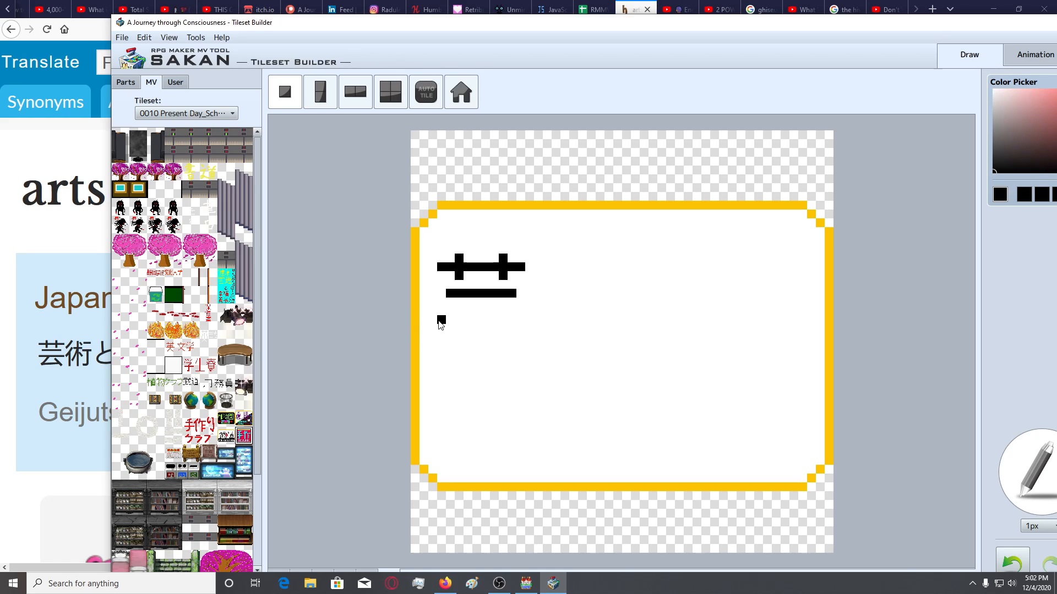
{"action": "left_click_drag", "start_coordinate": [438, 321], "coordinate": [523, 321]}
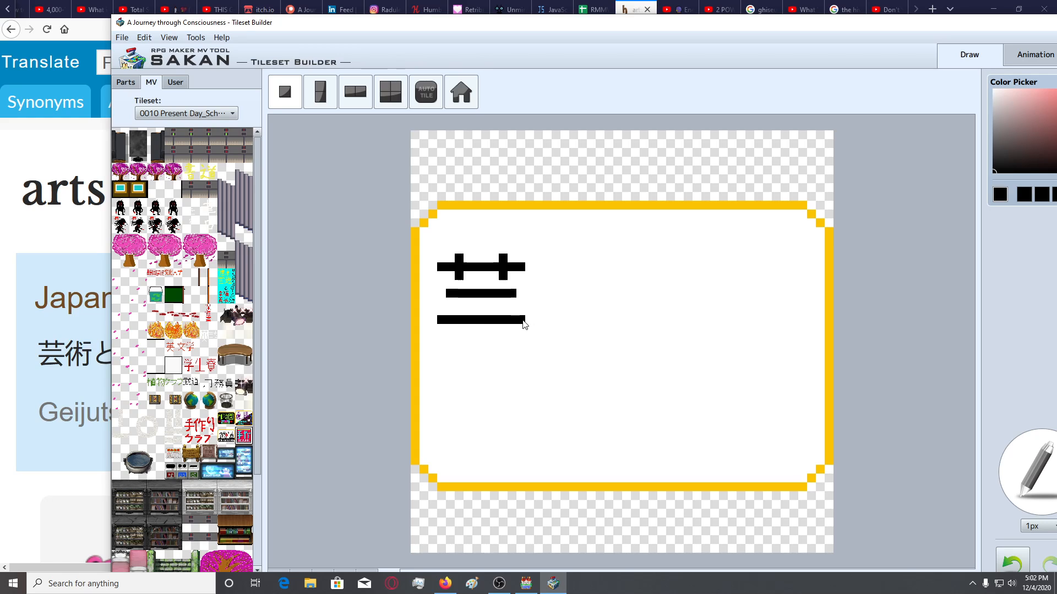
Draw the lower part of 芸 as a diagonal stroke, a base stroke to the right and a short closing tail.
{"action": "left_click", "coordinate": [477, 328]}
{"action": "left_click", "coordinate": [469, 337]}
{"action": "left_click", "coordinate": [459, 347]}
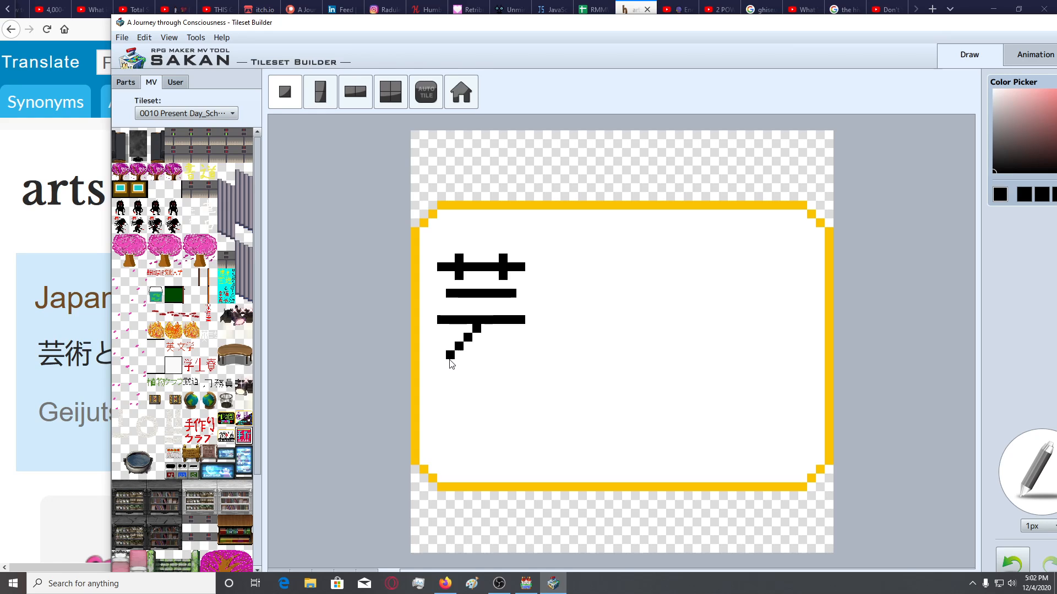
{"action": "key", "text": "ctrl+z"}
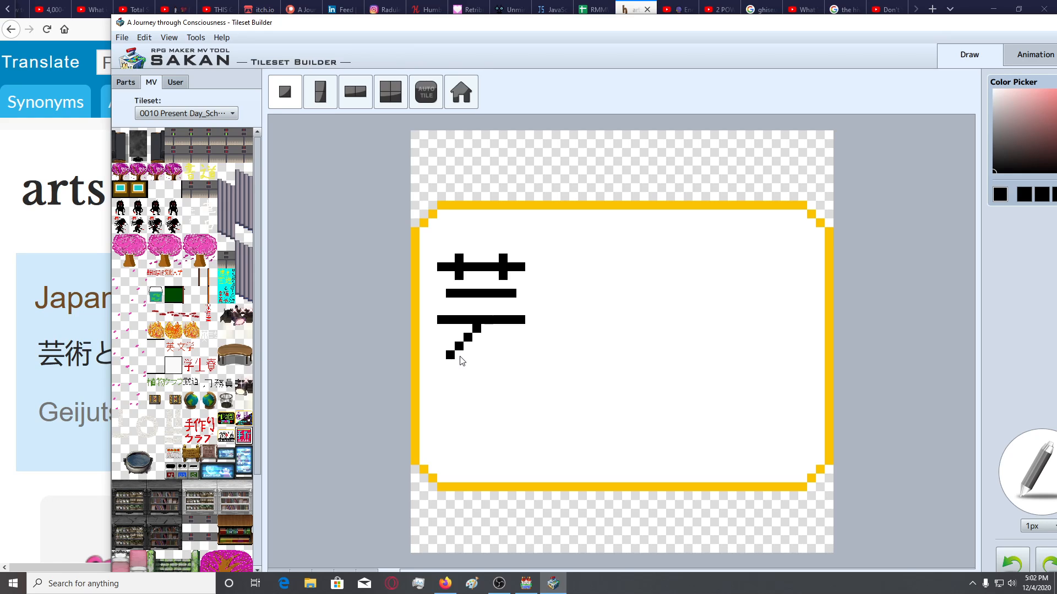
{"action": "left_click", "coordinate": [460, 356]}
{"action": "left_click", "coordinate": [468, 355]}
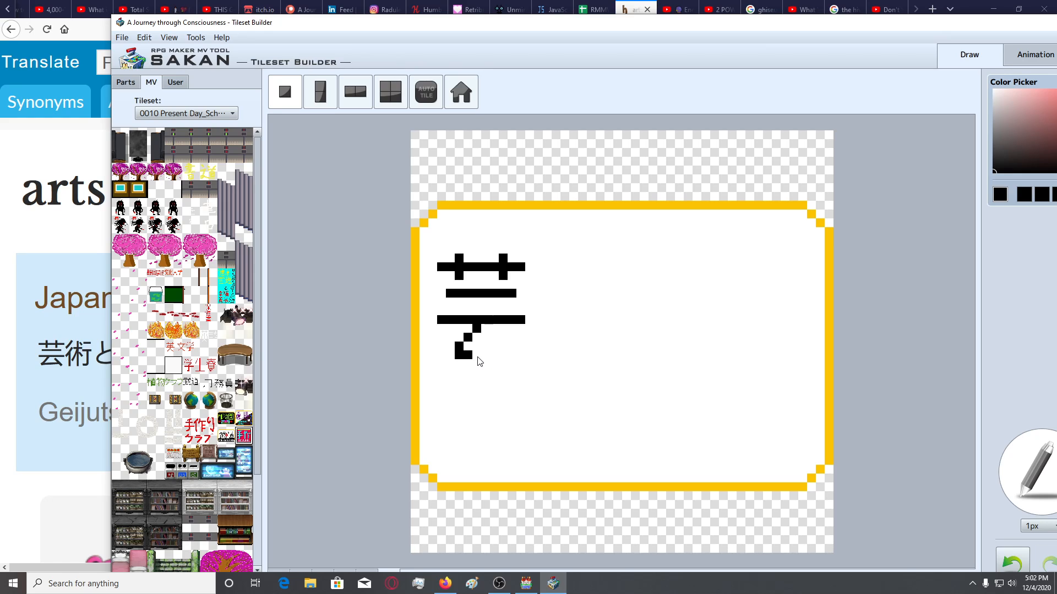
{"action": "left_click_drag", "start_coordinate": [477, 357], "coordinate": [497, 347]}
{"action": "left_click", "coordinate": [510, 347]}
{"action": "left_click", "coordinate": [502, 338]}
{"action": "left_click", "coordinate": [518, 355]}
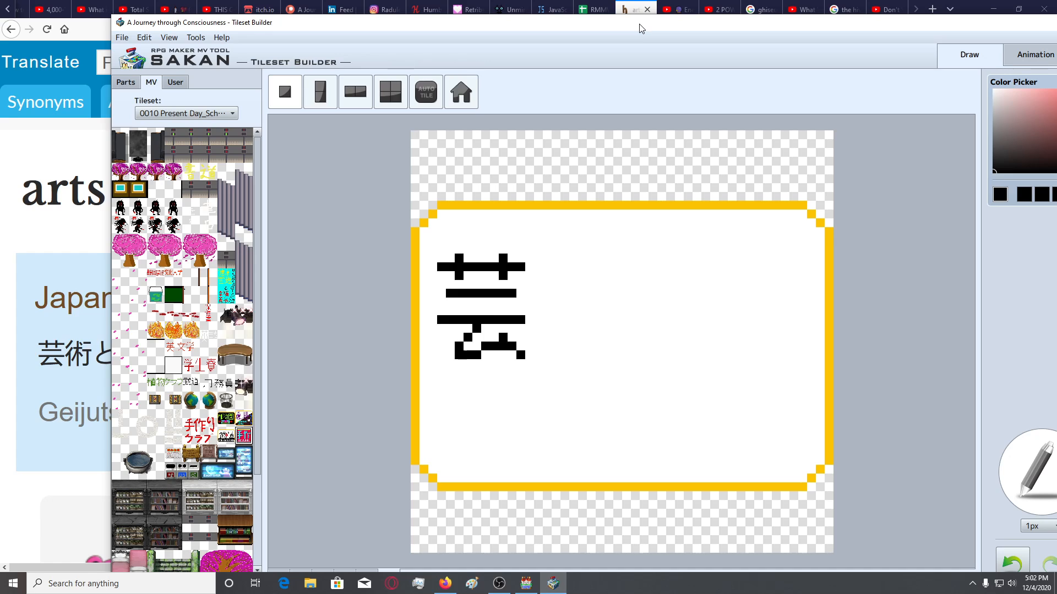
Redraw the tail of 芸 one pixel lower and check the character at reduced zoom.
{"action": "left_click_drag", "start_coordinate": [640, 27], "coordinate": [640, 13]}
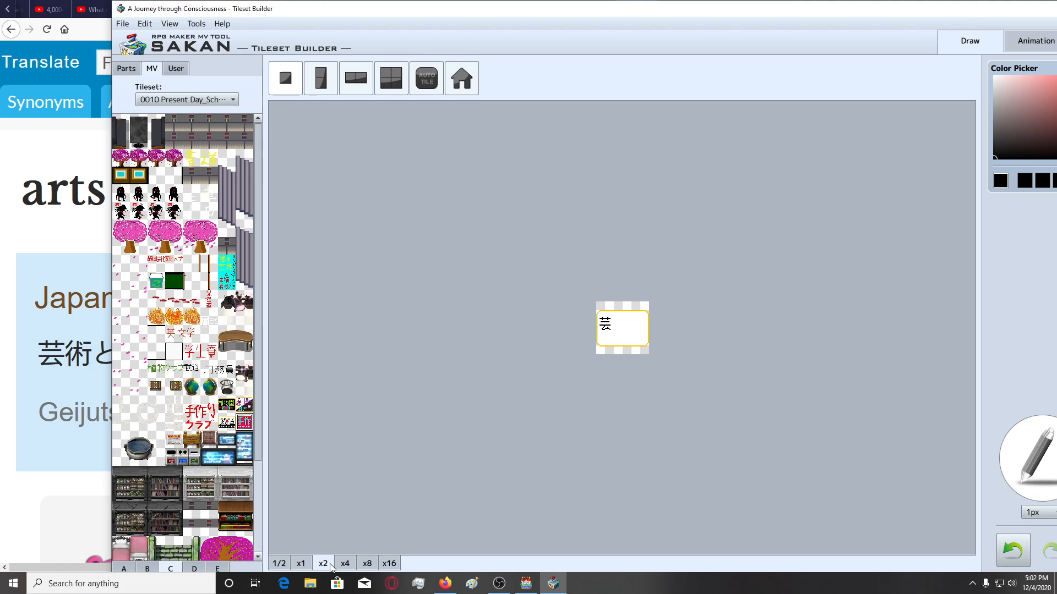
{"action": "left_click", "coordinate": [390, 564]}
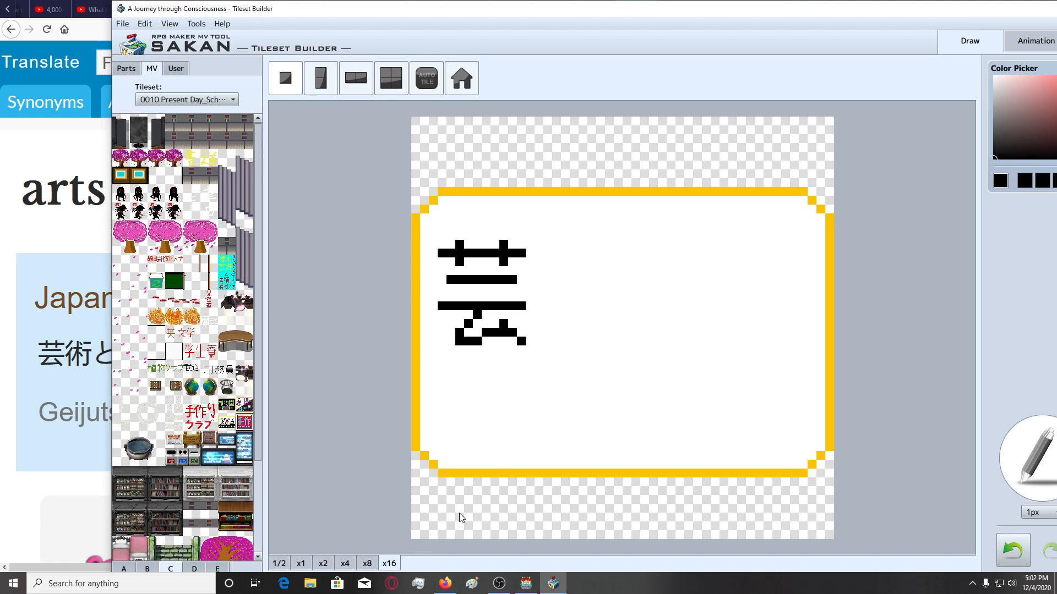
{"action": "key", "text": "ctrl+z"}
{"action": "left_click", "coordinate": [514, 343]}
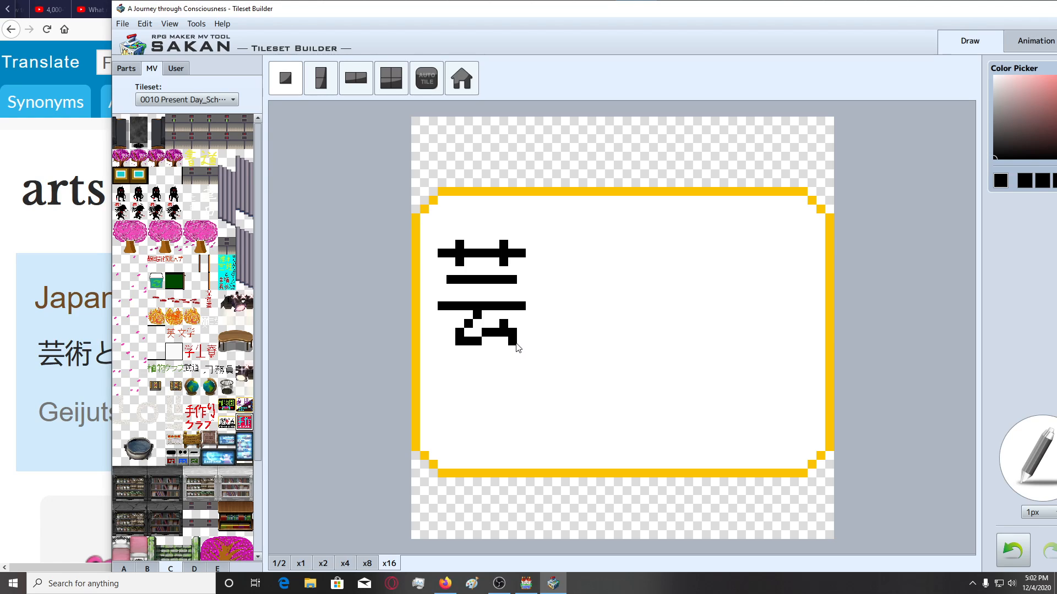
{"action": "left_click", "coordinate": [323, 564]}
{"action": "left_click", "coordinate": [350, 563]}
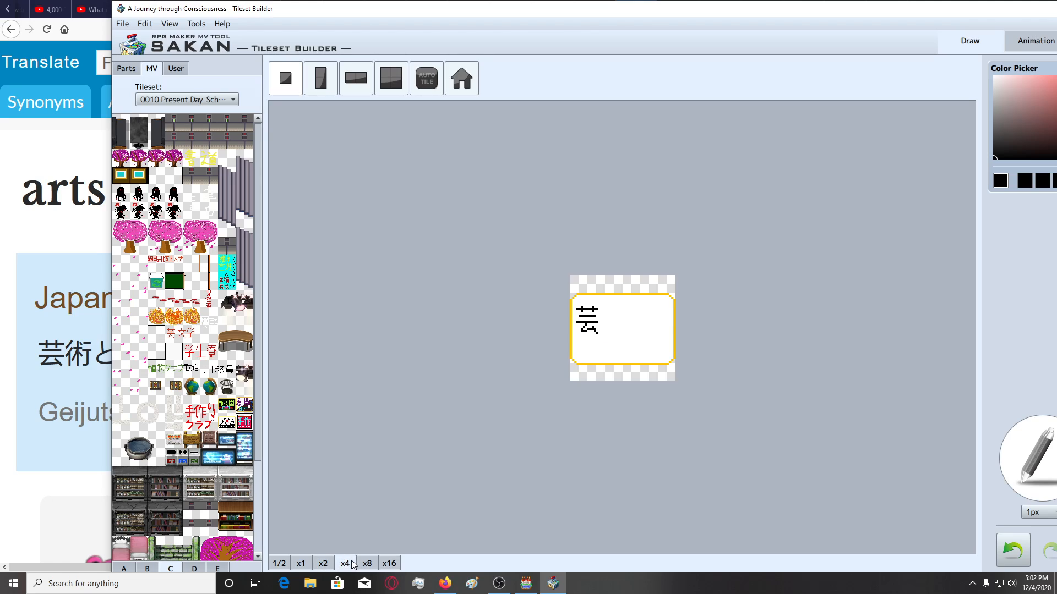
{"action": "left_click", "coordinate": [394, 563]}
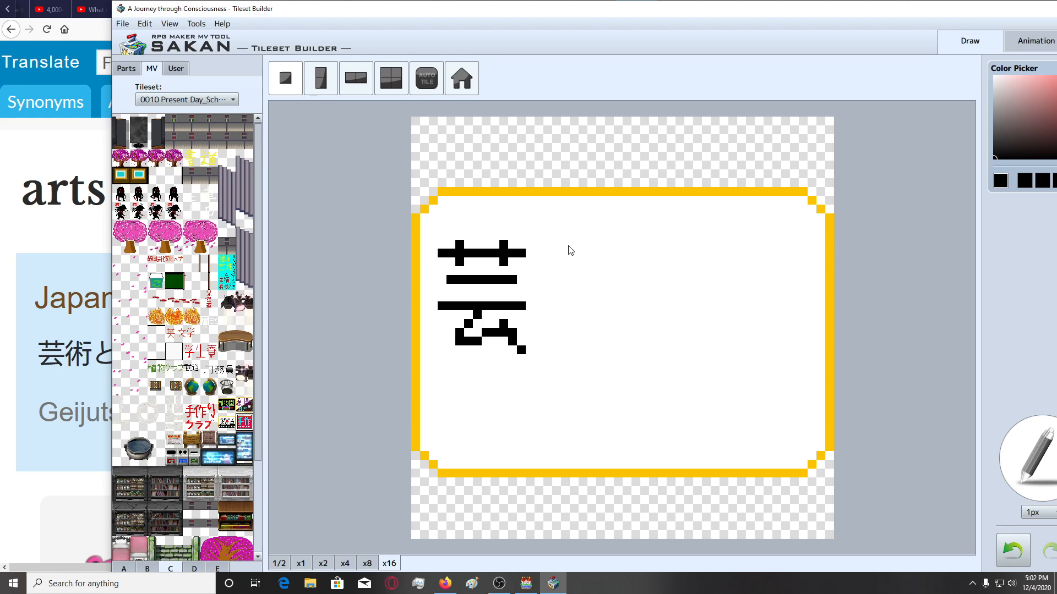
Draw the left radical 彳 of 術 beside 芸, with two slanted strokes and a long vertical.
{"action": "left_click", "coordinate": [556, 270]}
{"action": "left_click_drag", "start_coordinate": [564, 267], "coordinate": [575, 252]}
{"action": "left_click", "coordinate": [583, 253]}
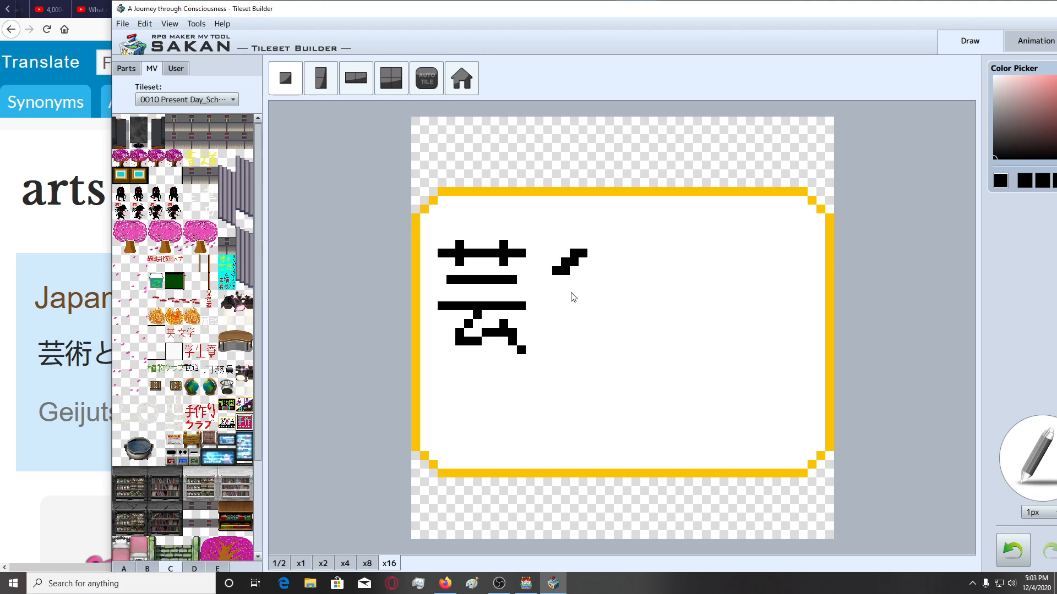
{"action": "left_click", "coordinate": [327, 569]}
{"action": "left_click", "coordinate": [345, 566]}
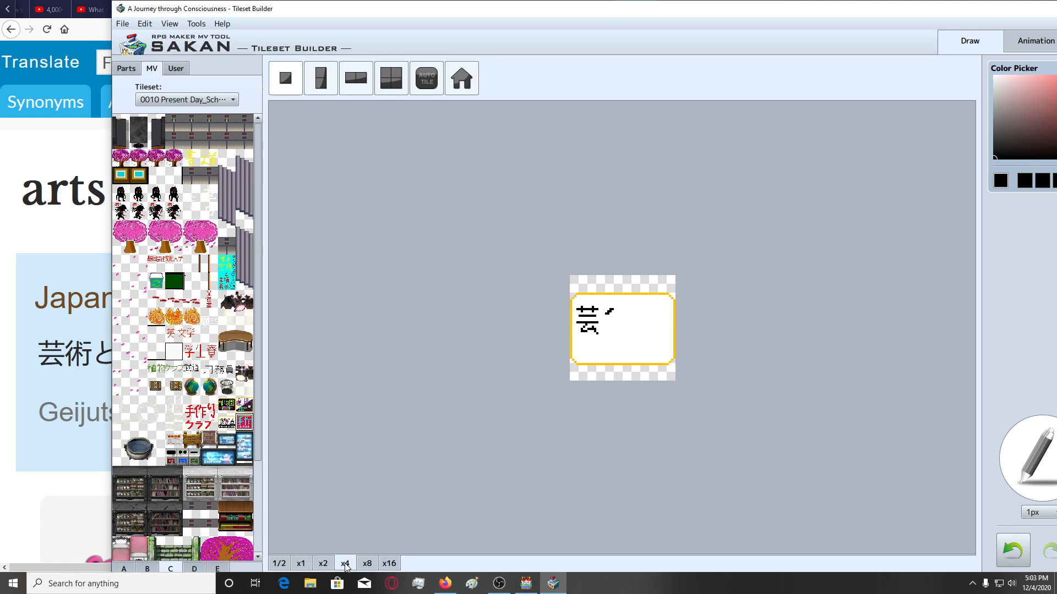
{"action": "left_click", "coordinate": [389, 563]}
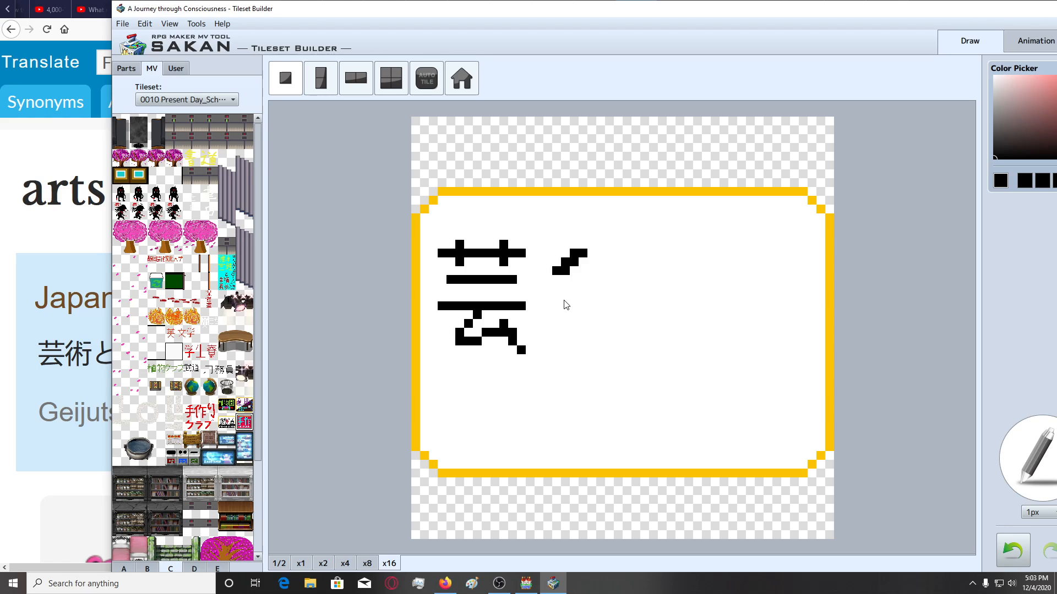
{"action": "mouse_move", "coordinate": [557, 299]}
{"action": "left_mouse_down"}
{"action": "mouse_move", "coordinate": [584, 284]}
{"action": "mouse_move", "coordinate": [574, 355]}
{"action": "left_mouse_up"}
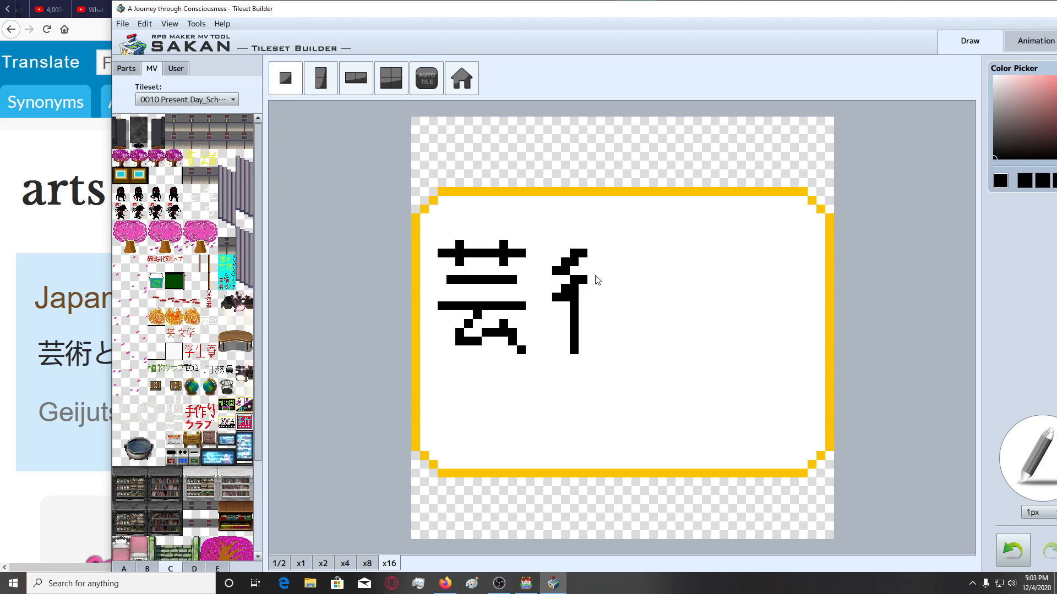
Draw the middle part of 術 with a crossbar, a long vertical, an upper right dot and a short right-falling diagonal.
{"action": "left_click_drag", "start_coordinate": [598, 279], "coordinate": [636, 283]}
{"action": "left_click", "coordinate": [621, 272]}
{"action": "left_click_drag", "start_coordinate": [616, 291], "coordinate": [614, 349]}
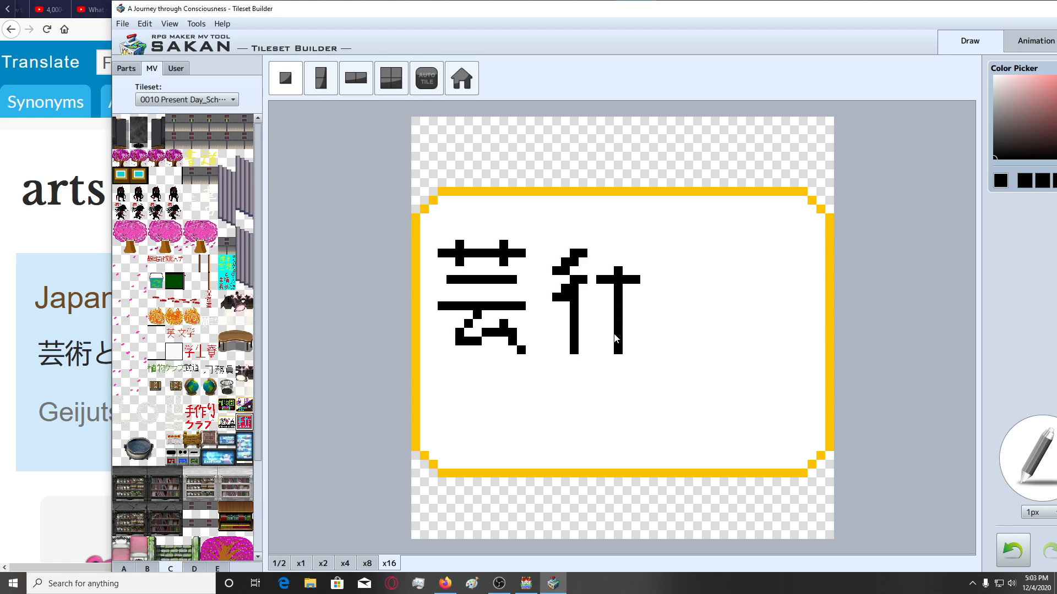
{"action": "left_click_drag", "start_coordinate": [620, 262], "coordinate": [619, 269]}
{"action": "left_click", "coordinate": [635, 262]}
{"action": "left_click", "coordinate": [635, 306]}
{"action": "left_click", "coordinate": [644, 314]}
Add the left-falling stroke of 術 between its two verticals and check the lettering at x4 zoom.
{"action": "left_click", "coordinate": [609, 305]}
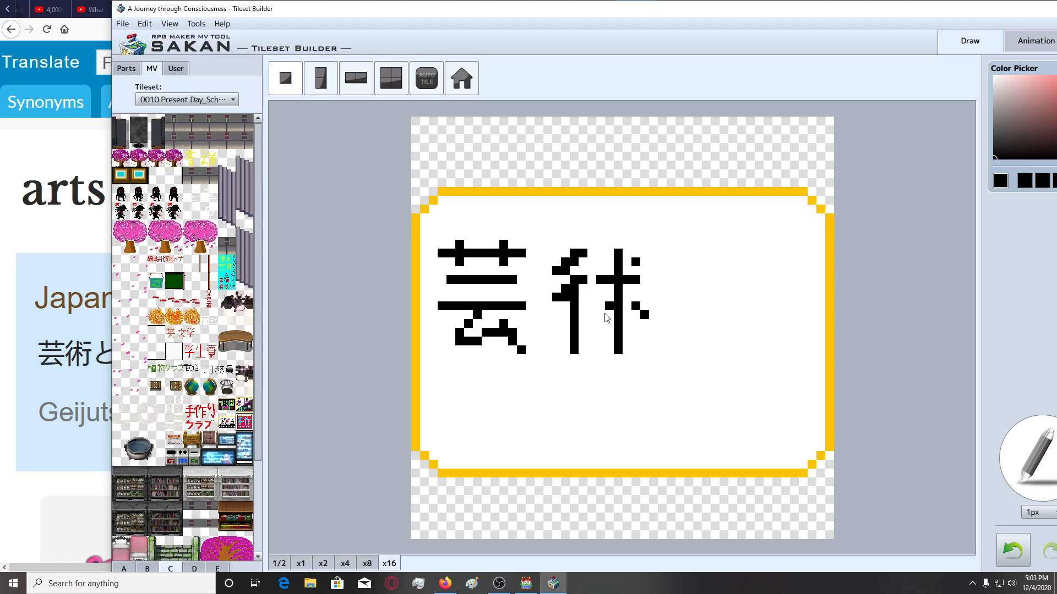
{"action": "left_click", "coordinate": [601, 315]}
{"action": "left_click", "coordinate": [600, 323]}
{"action": "key", "text": "ctrl+z"}
{"action": "left_click", "coordinate": [591, 323]}
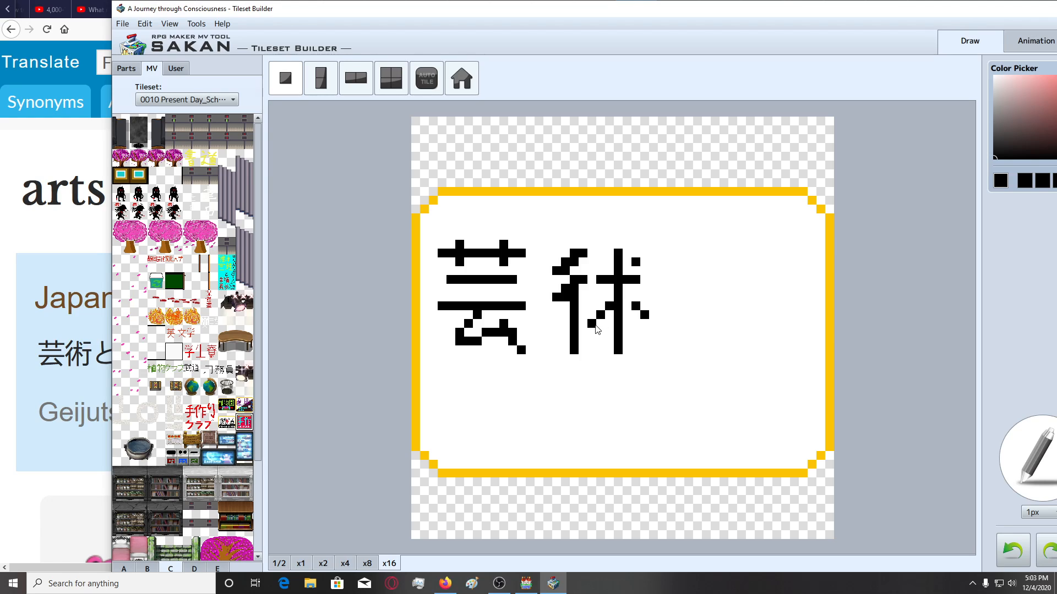
{"action": "left_click", "coordinate": [592, 332]}
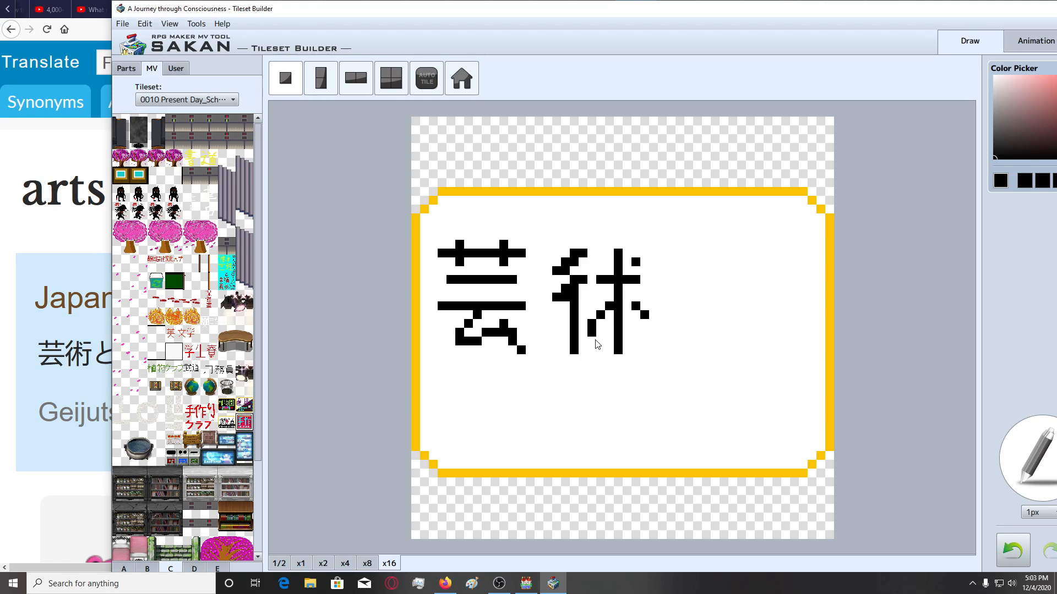
{"action": "left_click", "coordinate": [345, 563]}
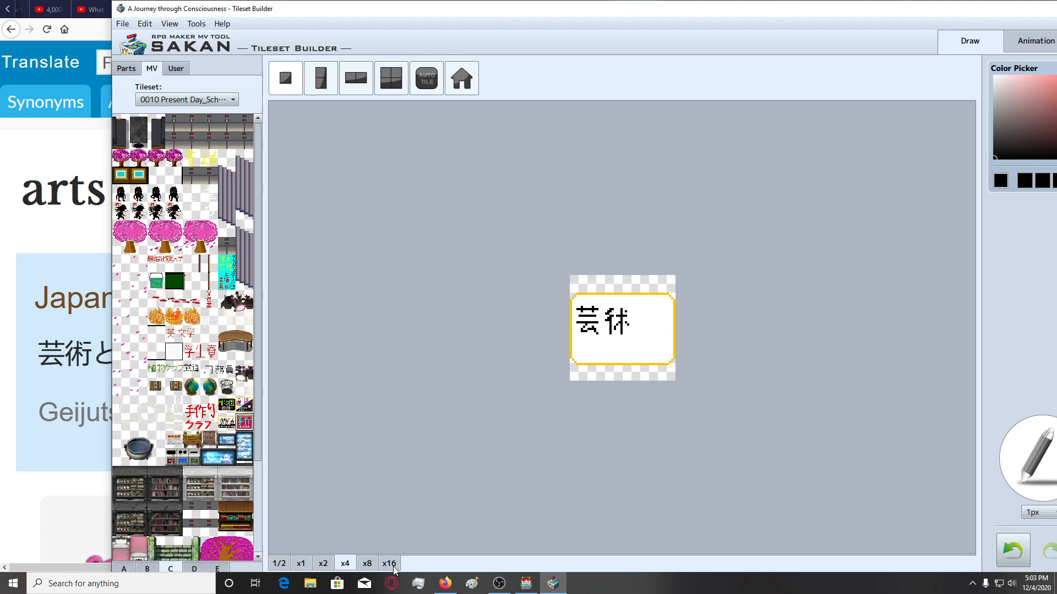
{"action": "left_click", "coordinate": [389, 563]}
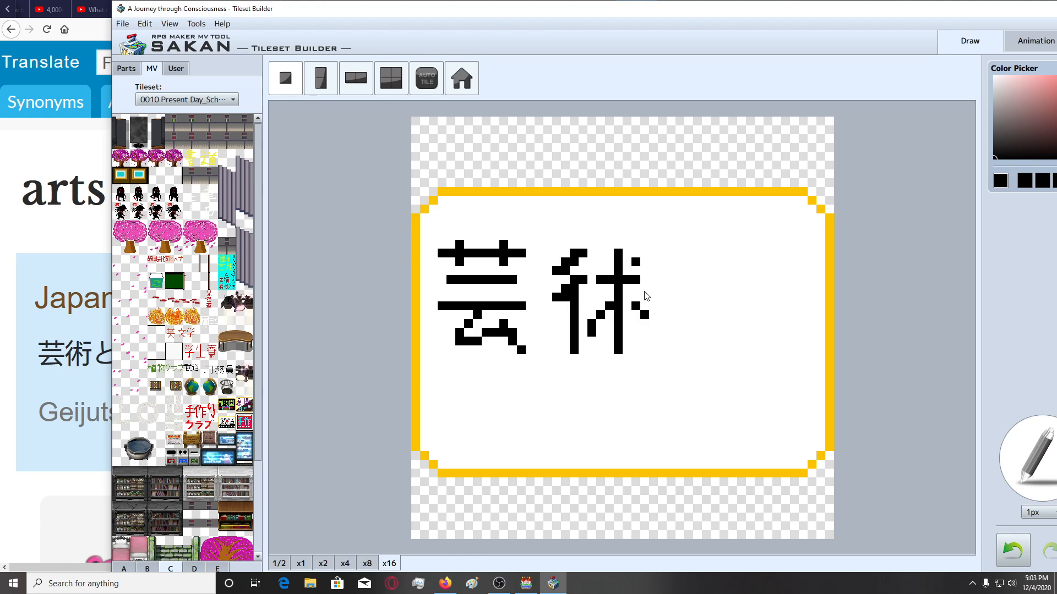
Draw と to the right of 術 with a short slanted stroke and an open curve.
{"action": "left_click", "coordinate": [680, 287]}
{"action": "left_click", "coordinate": [689, 297]}
{"action": "mouse_move", "coordinate": [724, 300]}
{"action": "left_mouse_down"}
{"action": "mouse_move", "coordinate": [680, 339]}
{"action": "mouse_move", "coordinate": [678, 330]}
{"action": "mouse_move", "coordinate": [679, 344]}
{"action": "mouse_move", "coordinate": [701, 358]}
{"action": "mouse_move", "coordinate": [735, 341]}
{"action": "left_mouse_up"}
{"action": "left_click", "coordinate": [715, 350]}
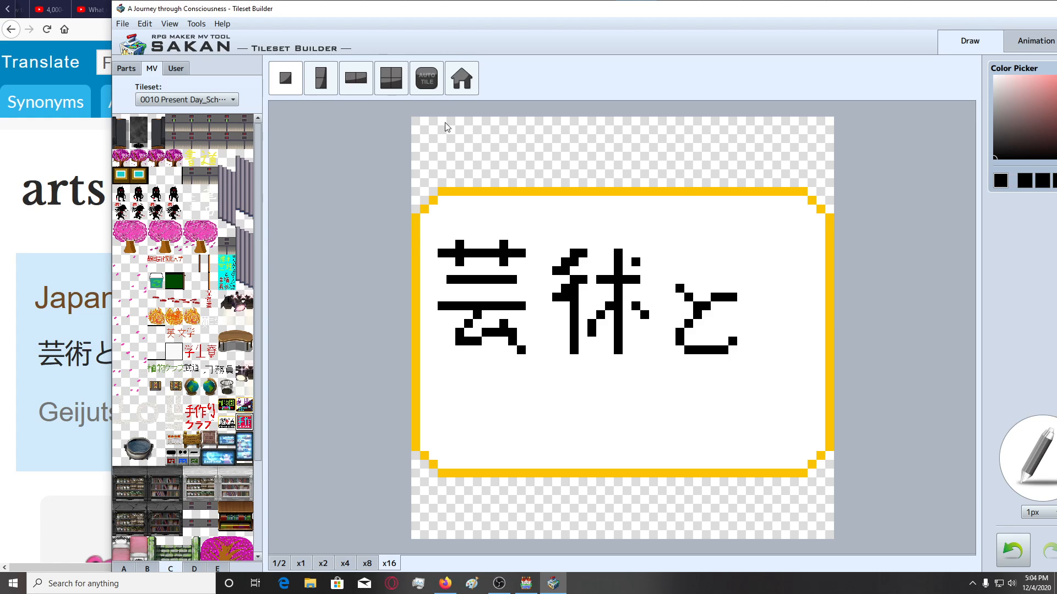
Uncover the rest of the translation and draw 手 on a second line with three horizontal bars and a hooked vertical.
{"action": "left_click_drag", "start_coordinate": [464, 13], "coordinate": [550, 15]}
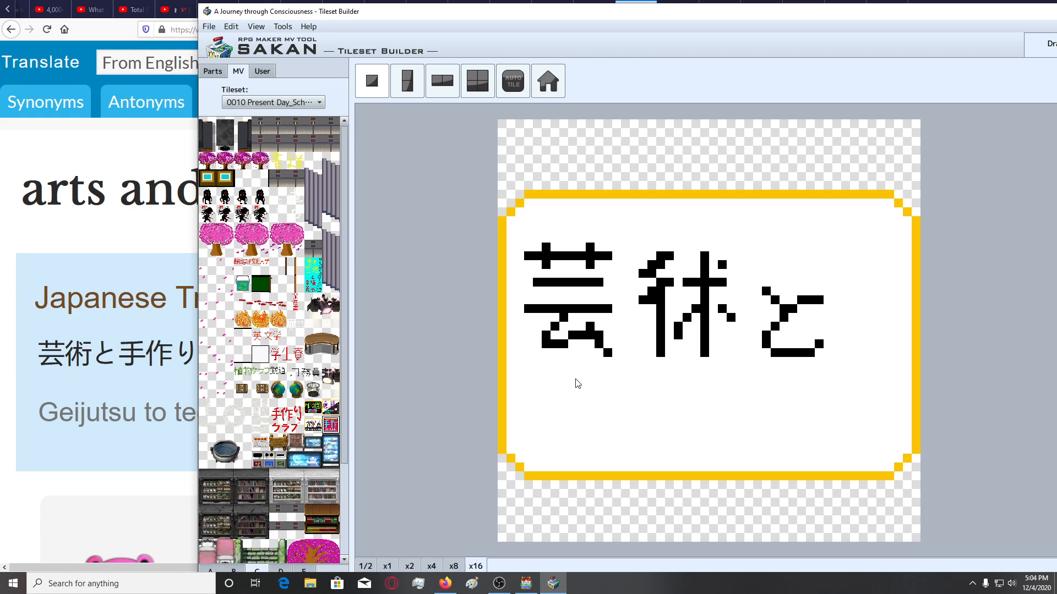
{"action": "left_click_drag", "start_coordinate": [586, 370], "coordinate": [655, 375]}
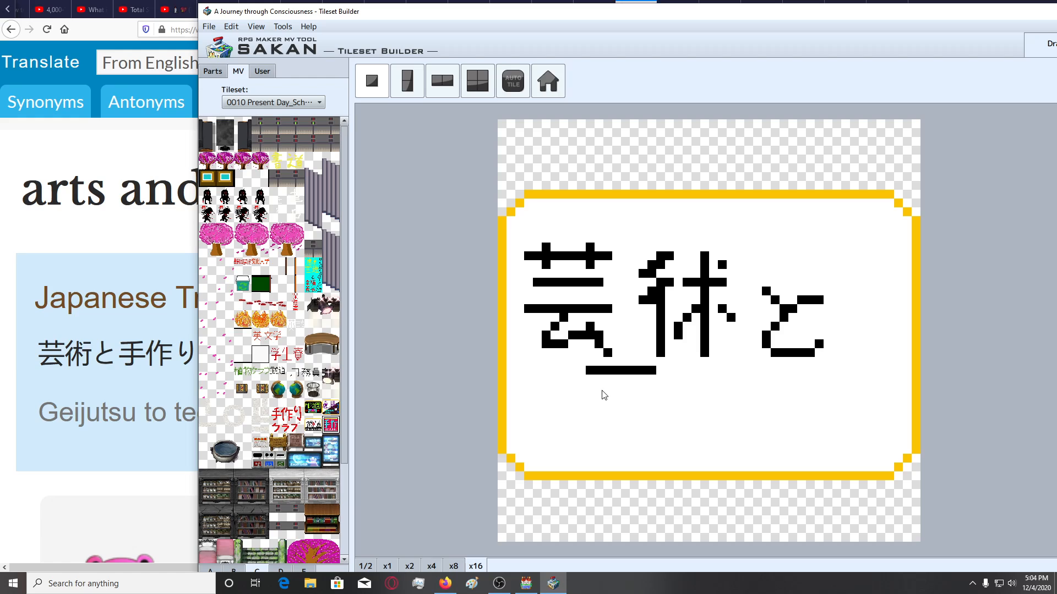
{"action": "mouse_move", "coordinate": [598, 388]}
{"action": "left_mouse_down"}
{"action": "mouse_move", "coordinate": [647, 388]}
{"action": "mouse_move", "coordinate": [655, 407]}
{"action": "mouse_move", "coordinate": [624, 395]}
{"action": "left_mouse_up"}
{"action": "left_click", "coordinate": [590, 406]}
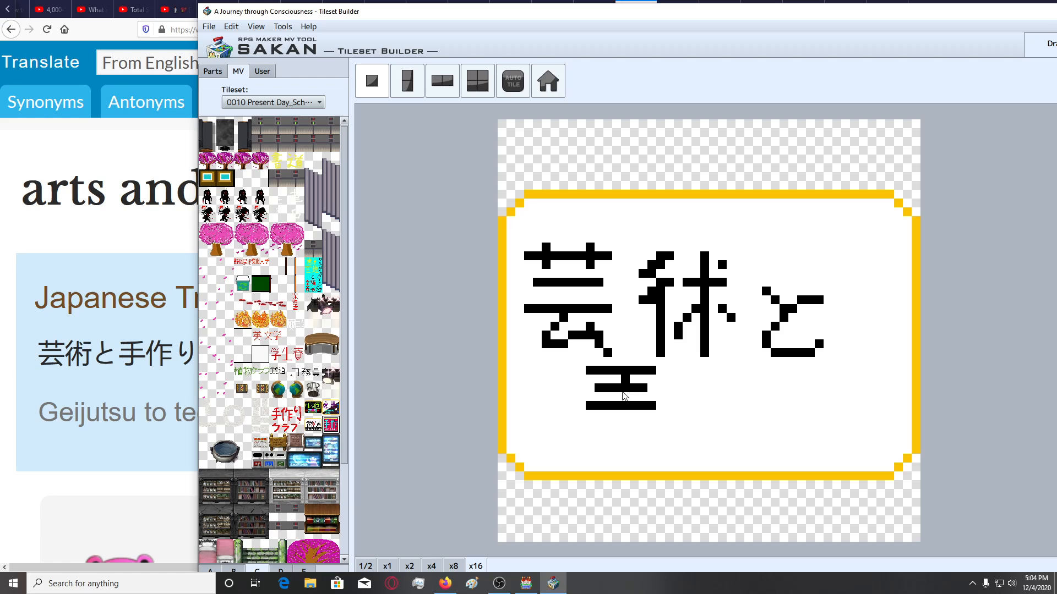
{"action": "left_click", "coordinate": [652, 387]}
{"action": "left_click", "coordinate": [660, 370]}
{"action": "left_click", "coordinate": [660, 406]}
{"action": "mouse_move", "coordinate": [625, 398]}
{"action": "left_mouse_down"}
{"action": "mouse_move", "coordinate": [626, 440]}
{"action": "mouse_move", "coordinate": [608, 450]}
{"action": "mouse_move", "coordinate": [589, 440]}
{"action": "left_mouse_up"}
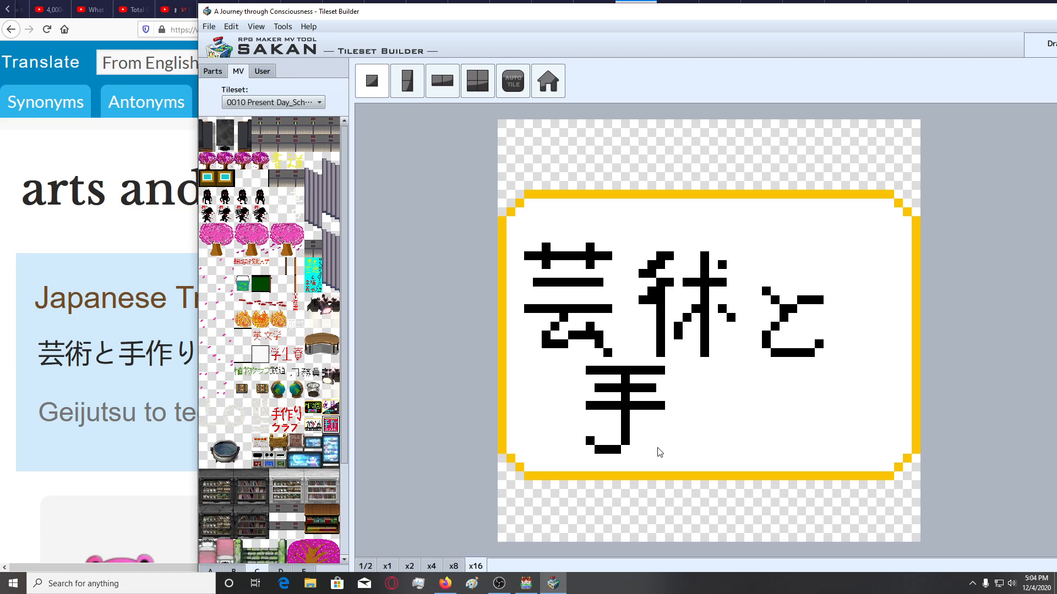
Shorten the hook at the base of 手 to two pixels and check the sign at x4 zoom.
{"action": "key", "text": "ctrl+z"}
{"action": "key", "text": "ctrl+z"}
{"action": "left_click", "coordinate": [606, 441]}
{"action": "key", "text": "ctrl+z"}
{"action": "left_click", "coordinate": [609, 450]}
{"action": "left_click", "coordinate": [602, 443]}
{"action": "left_click", "coordinate": [433, 566]}
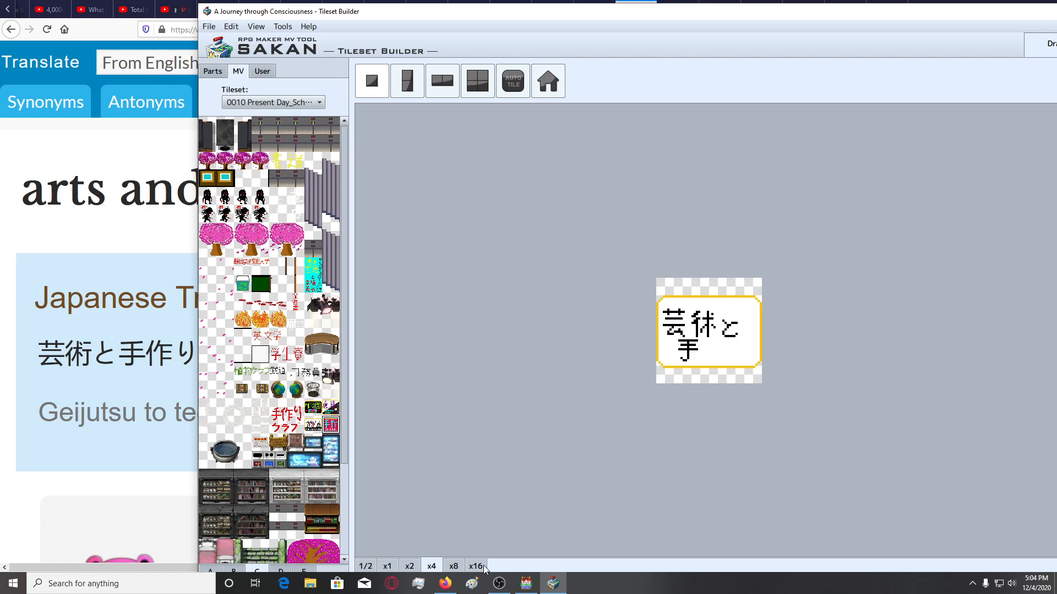
{"action": "left_click", "coordinate": [485, 567]}
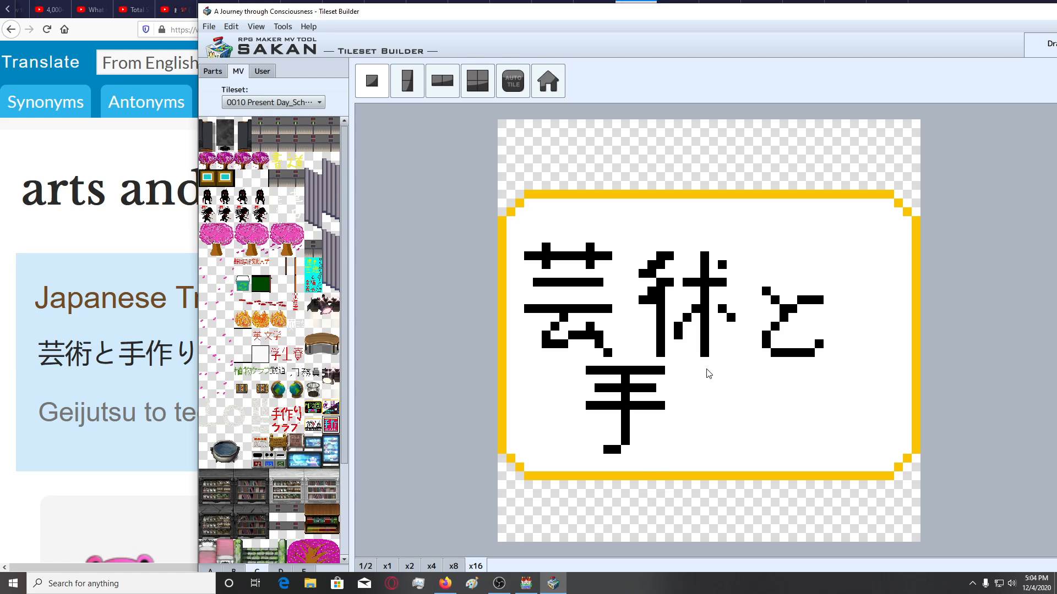
Draw the left radical of 作 to the right of 手 with a short slanted stroke and a long vertical.
{"action": "left_click", "coordinate": [696, 380]}
{"action": "left_click_drag", "start_coordinate": [704, 384], "coordinate": [686, 405]}
{"action": "left_click", "coordinate": [707, 396]}
{"action": "left_click_drag", "start_coordinate": [708, 410], "coordinate": [706, 450]}
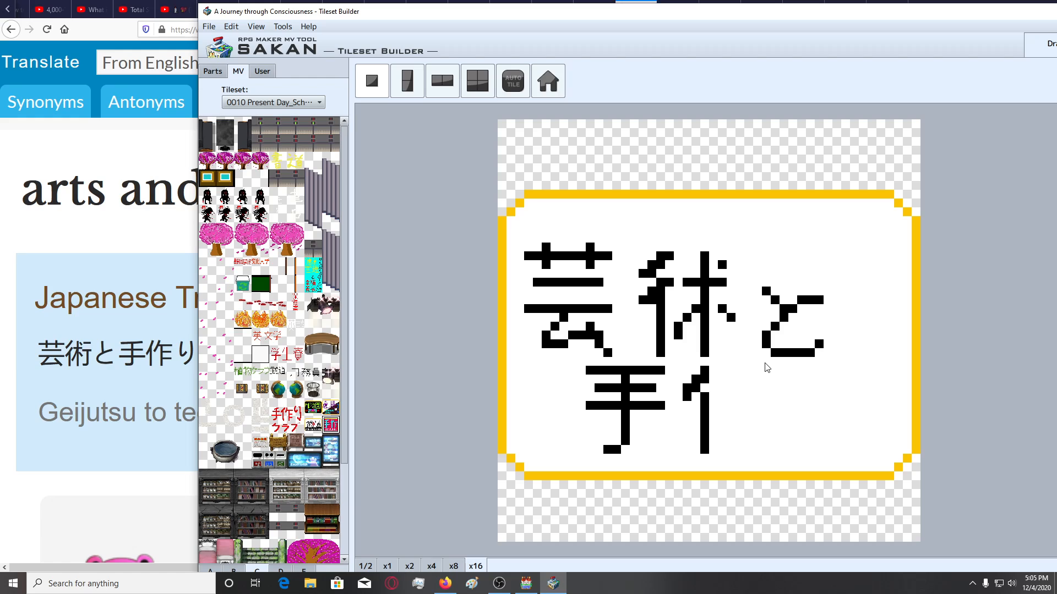
Draw the right part of 作 with a slanted stroke, a top bar, a vertical and two shorter bars.
{"action": "left_click", "coordinate": [712, 369]}
{"action": "left_click_drag", "start_coordinate": [749, 369], "coordinate": [748, 381]}
{"action": "left_click", "coordinate": [742, 382]}
{"action": "left_click_drag", "start_coordinate": [738, 399], "coordinate": [731, 405]}
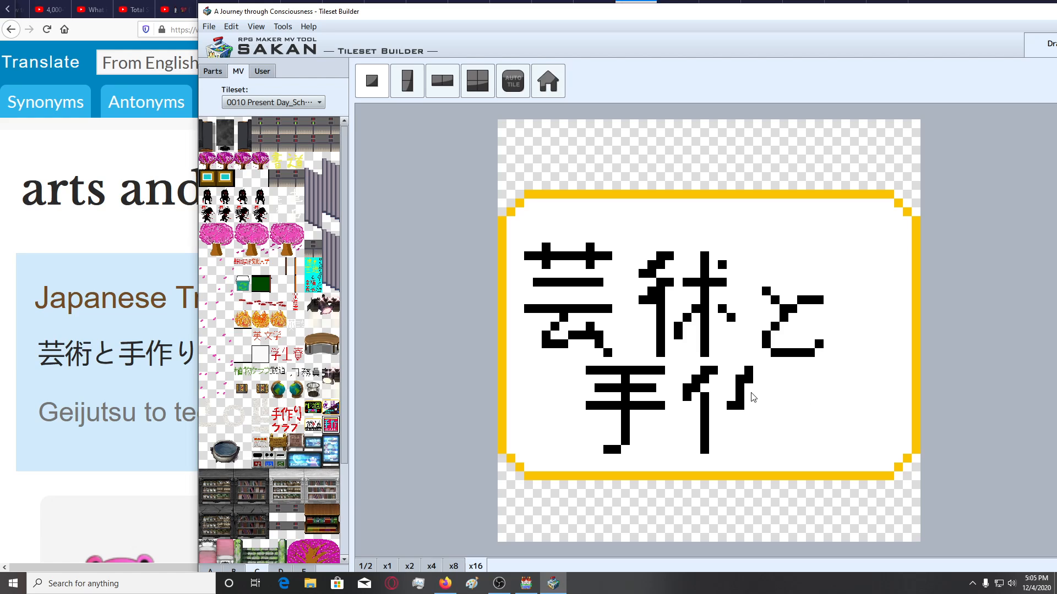
{"action": "left_click_drag", "start_coordinate": [749, 392], "coordinate": [802, 394]}
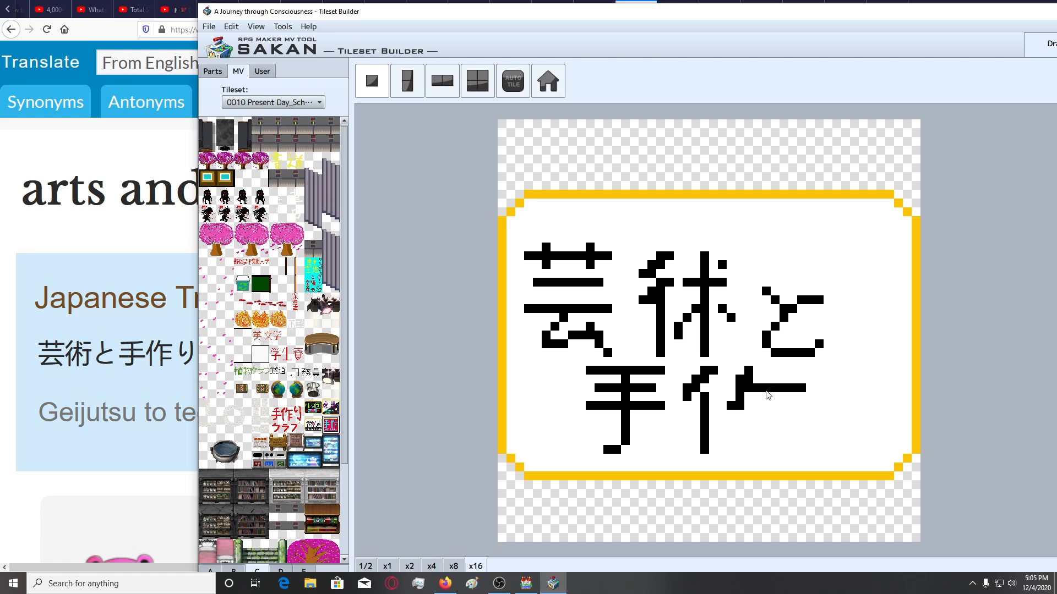
{"action": "left_click_drag", "start_coordinate": [767, 395], "coordinate": [765, 452]}
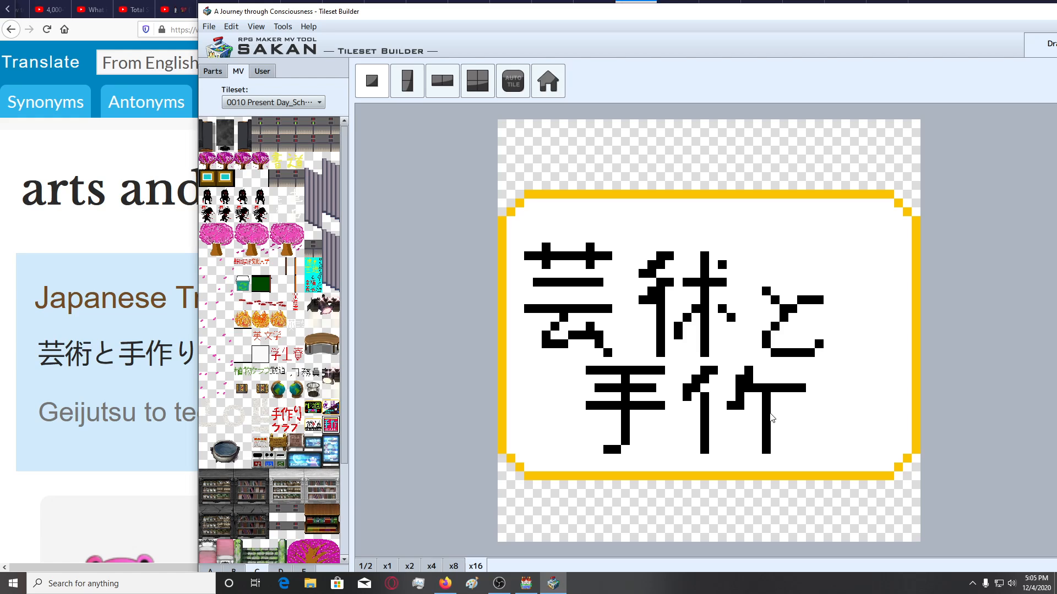
{"action": "mouse_move", "coordinate": [769, 417]}
{"action": "left_mouse_down"}
{"action": "mouse_move", "coordinate": [795, 416]}
{"action": "mouse_move", "coordinate": [788, 442]}
{"action": "mouse_move", "coordinate": [807, 442]}
{"action": "left_mouse_up"}
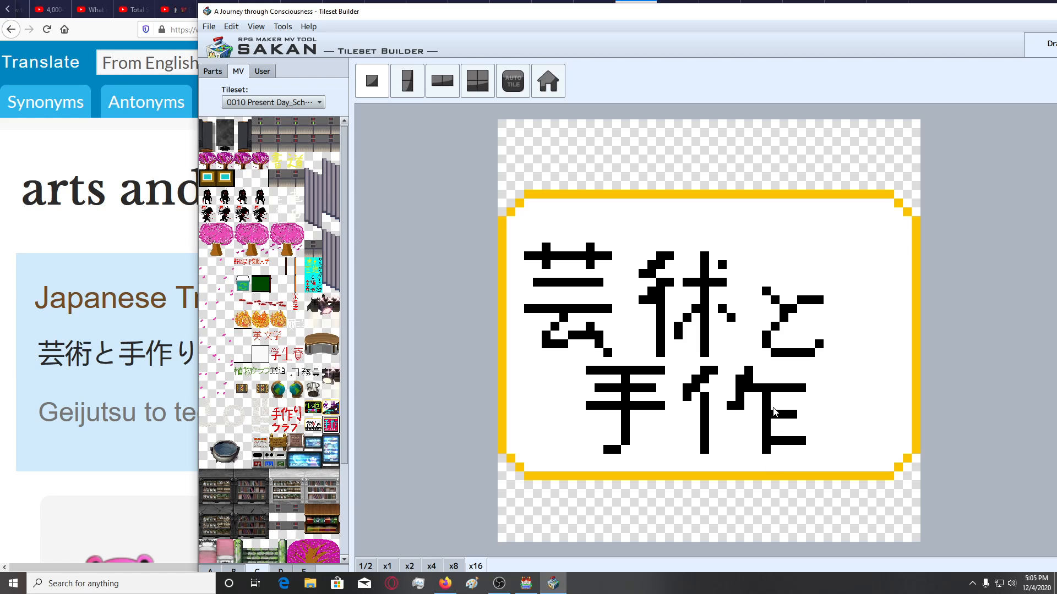
Try the lowest bar of 作 closer to its middle bar and undo the change.
{"action": "mouse_move", "coordinate": [774, 406]}
{"action": "left_mouse_down"}
{"action": "mouse_move", "coordinate": [796, 406]}
{"action": "mouse_move", "coordinate": [795, 435]}
{"action": "mouse_move", "coordinate": [807, 435]}
{"action": "mouse_move", "coordinate": [776, 414]}
{"action": "mouse_move", "coordinate": [795, 415]}
{"action": "mouse_move", "coordinate": [809, 434]}
{"action": "mouse_move", "coordinate": [773, 448]}
{"action": "mouse_move", "coordinate": [769, 428]}
{"action": "mouse_move", "coordinate": [805, 428]}
{"action": "left_mouse_up"}
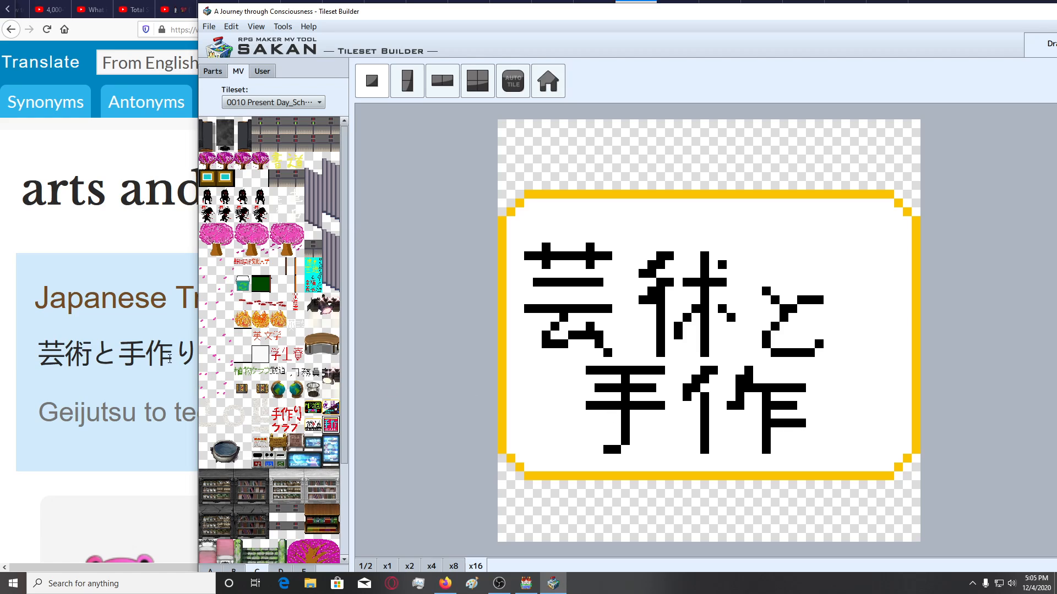
{"action": "key", "text": "ctrl+z"}
{"action": "key", "text": "ctrl+z"}
{"action": "key", "text": "ctrl+z"}
{"action": "key", "text": "ctrl+z"}
{"action": "key", "text": "ctrl+z"}
{"action": "key", "text": "ctrl+z"}
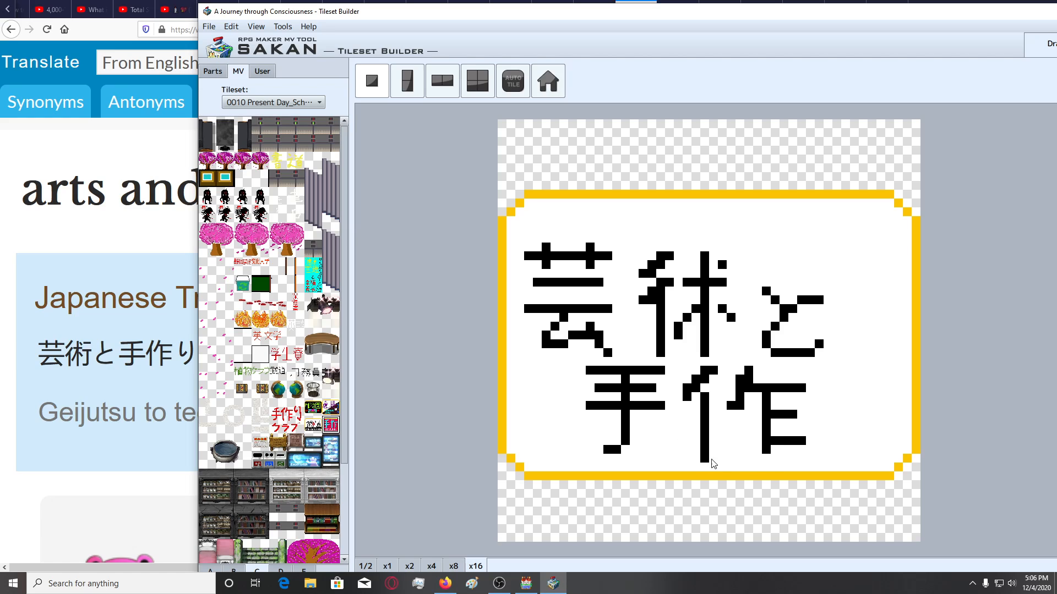
Extend the verticals of 作 and 手 down by one pixel and lower the hook of 手 to match.
{"action": "left_click", "coordinate": [766, 457]}
{"action": "left_click", "coordinate": [610, 459]}
{"action": "left_click", "coordinate": [615, 458]}
{"action": "left_click", "coordinate": [622, 449]}
{"action": "right_click", "coordinate": [595, 439]}
{"action": "left_click", "coordinate": [608, 448]}
{"action": "left_click", "coordinate": [614, 449]}
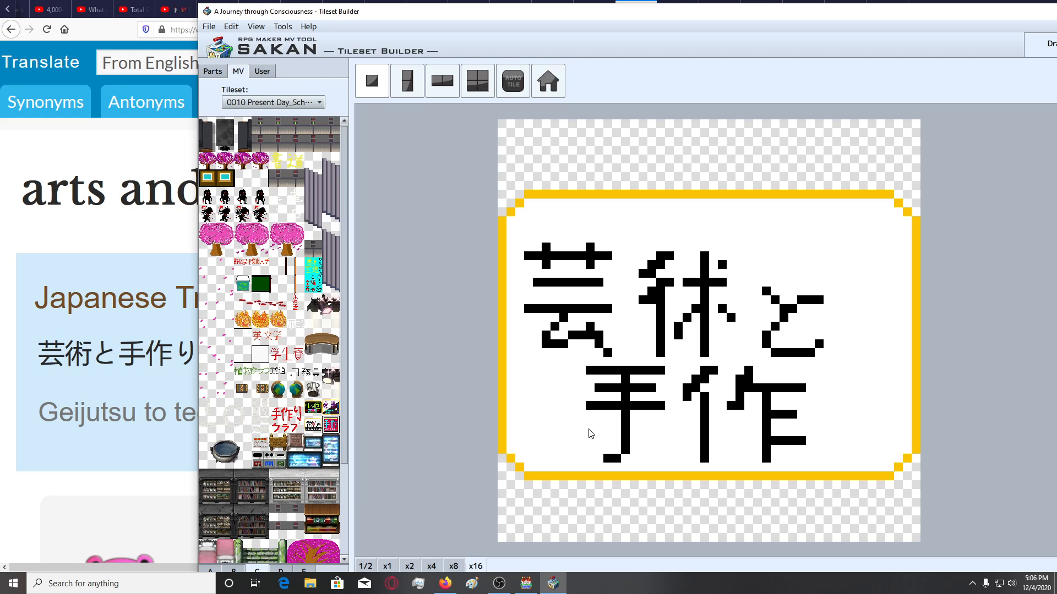
Redraw the middle and lower bars of 手 farther down so its three bars are evenly spaced.
{"action": "left_click_drag", "start_coordinate": [589, 433], "coordinate": [663, 437]}
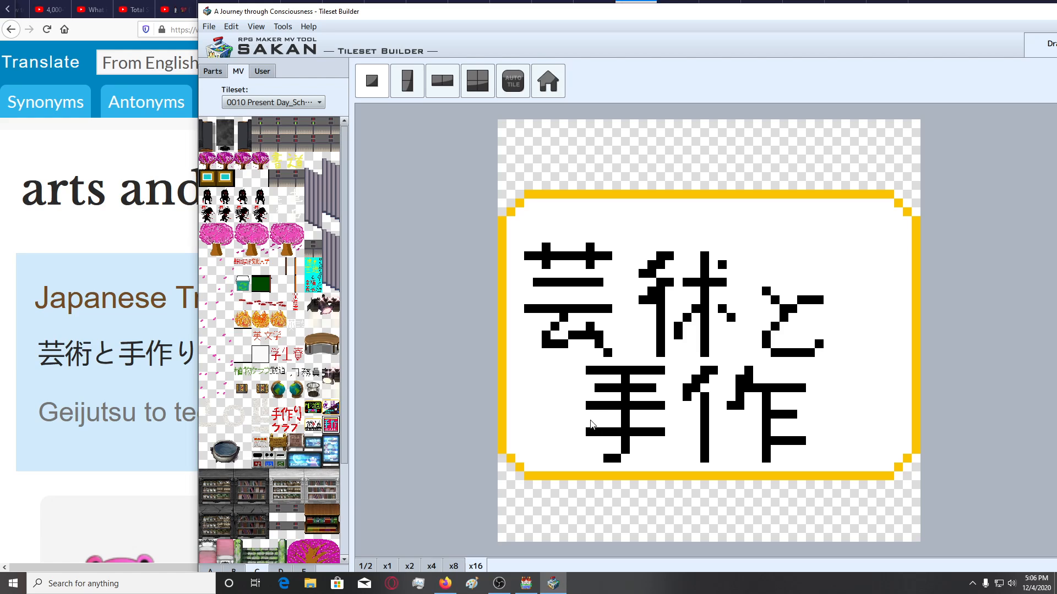
{"action": "mouse_move", "coordinate": [589, 409]}
{"action": "left_mouse_down"}
{"action": "mouse_move", "coordinate": [661, 408]}
{"action": "mouse_move", "coordinate": [657, 394]}
{"action": "mouse_move", "coordinate": [597, 394]}
{"action": "left_mouse_up"}
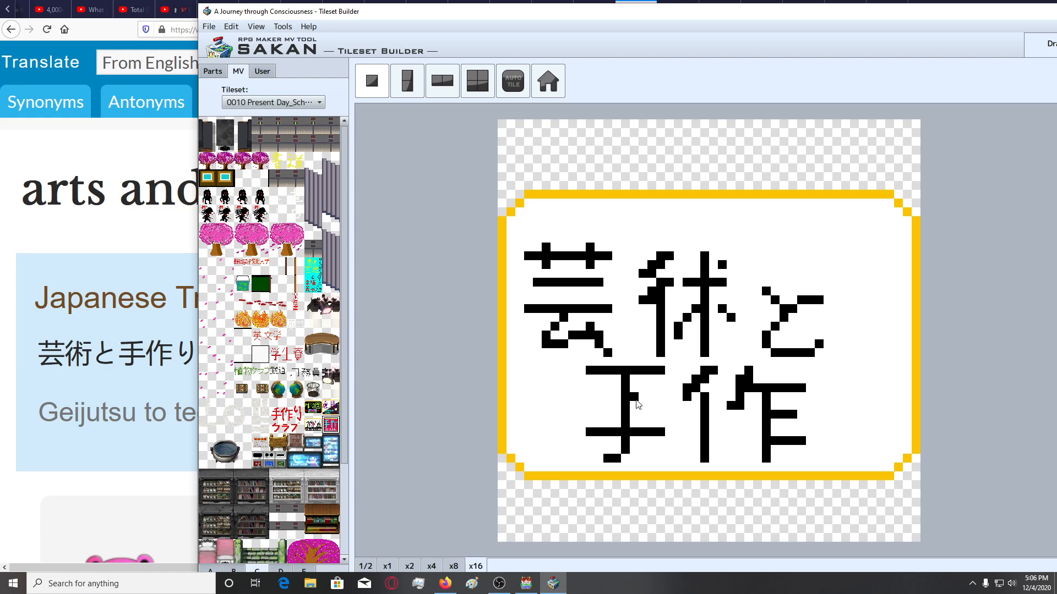
{"action": "mouse_move", "coordinate": [643, 406]}
{"action": "left_mouse_down"}
{"action": "mouse_move", "coordinate": [655, 400]}
{"action": "mouse_move", "coordinate": [604, 401]}
{"action": "mouse_move", "coordinate": [616, 425]}
{"action": "left_mouse_up"}
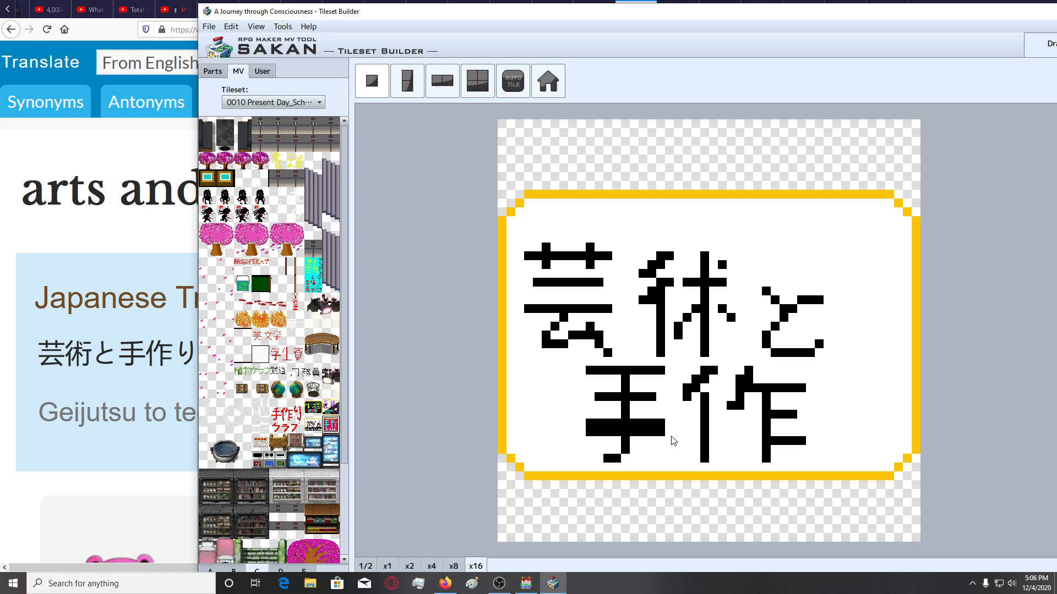
{"action": "left_click_drag", "start_coordinate": [648, 438], "coordinate": [594, 438]}
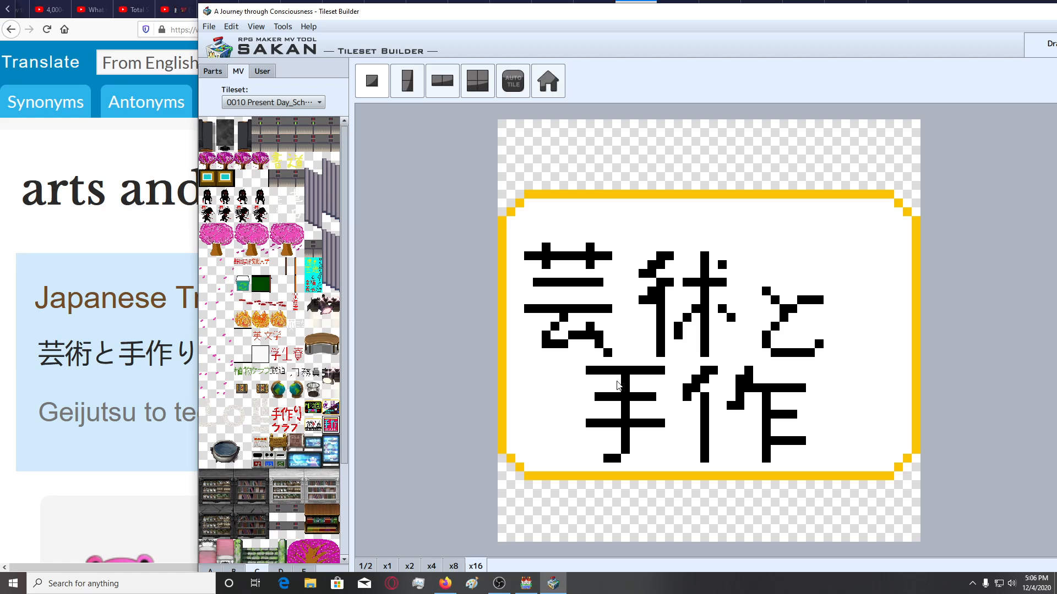
Lengthen all three bars of 手 by one pixel at each end and its hook to three pixels.
{"action": "left_click", "coordinate": [670, 374]}
{"action": "left_click", "coordinate": [670, 424]}
{"action": "left_click", "coordinate": [660, 397]}
{"action": "left_click", "coordinate": [590, 396]}
{"action": "left_click", "coordinate": [581, 370]}
{"action": "left_click", "coordinate": [581, 424]}
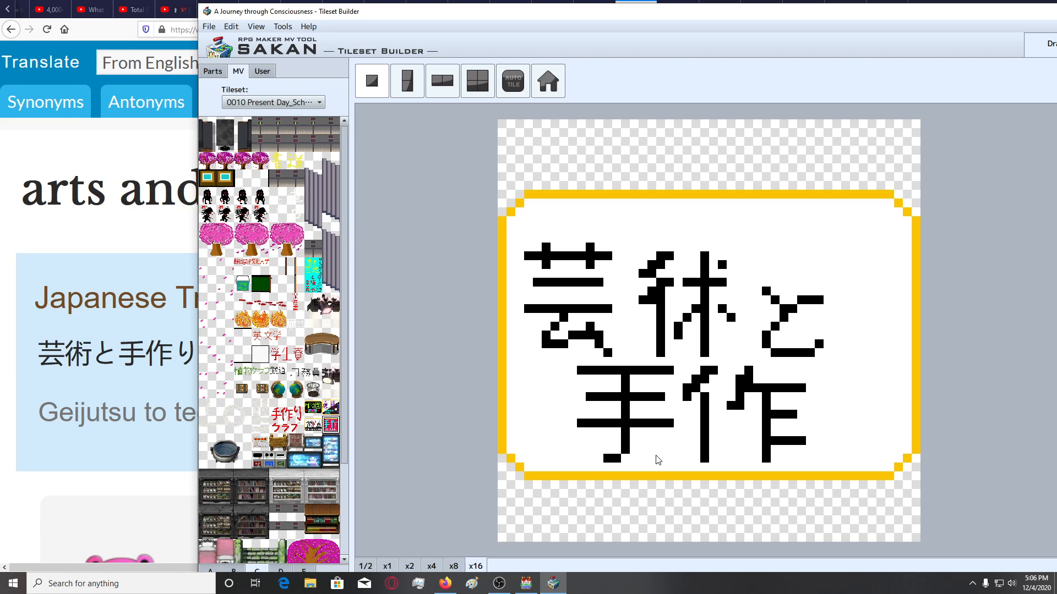
{"action": "left_click", "coordinate": [600, 457]}
Maximize the Tileset Builder window and choose a bright golden yellow as the drawing color.
{"action": "left_click_drag", "start_coordinate": [686, 26], "coordinate": [479, 22]}
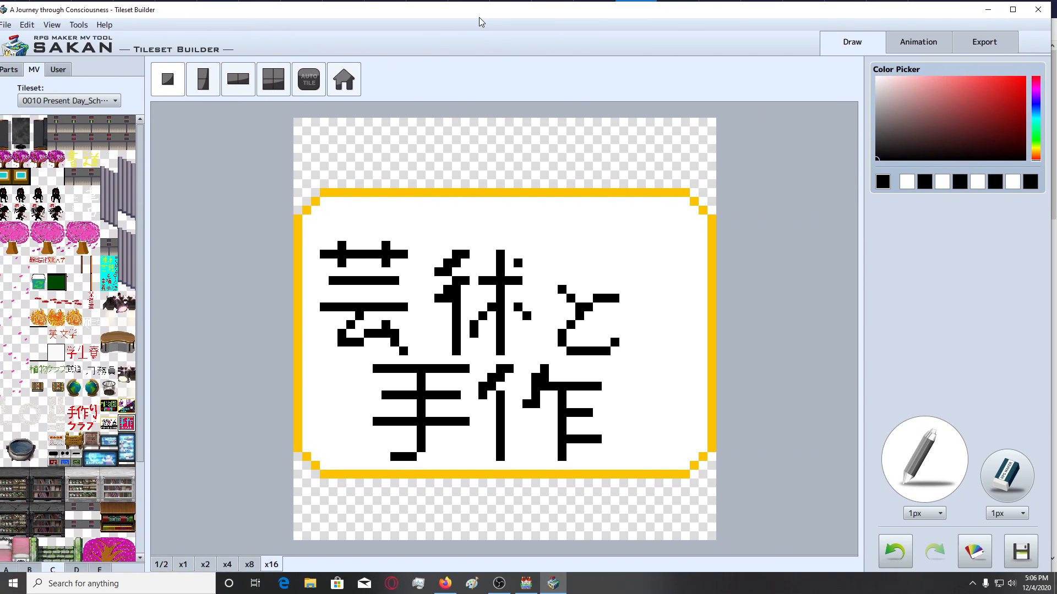
{"action": "double_click", "coordinate": [480, 22]}
{"action": "mouse_move", "coordinate": [488, 18]}
{"action": "left_mouse_down"}
{"action": "mouse_move", "coordinate": [914, 163]}
{"action": "mouse_move", "coordinate": [977, 340]}
{"action": "mouse_move", "coordinate": [643, 43]}
{"action": "mouse_move", "coordinate": [519, 8]}
{"action": "mouse_move", "coordinate": [496, 15]}
{"action": "left_mouse_up"}
{"action": "double_click", "coordinate": [496, 15]}
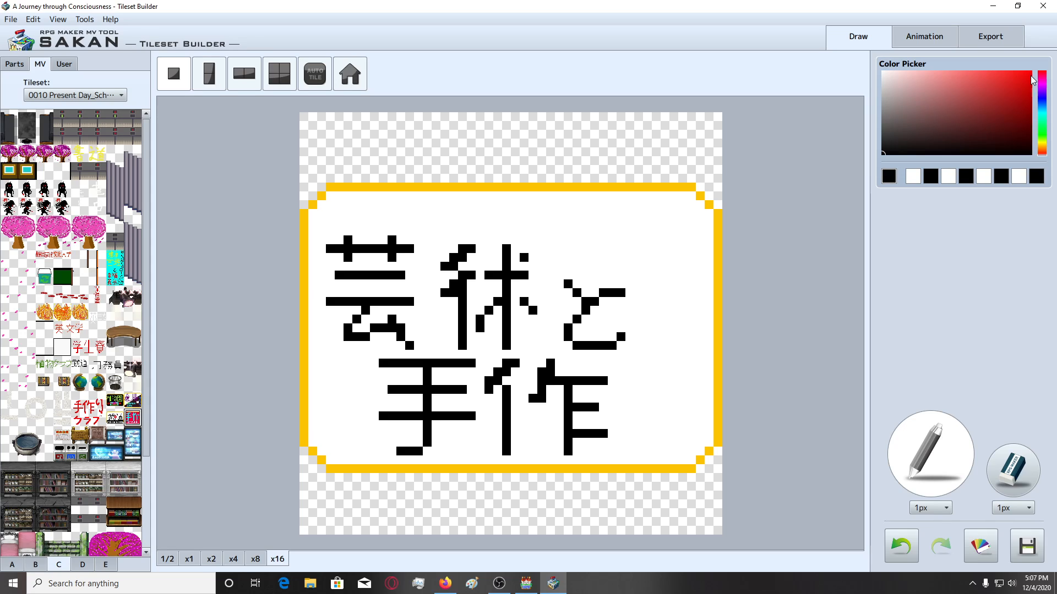
{"action": "left_click", "coordinate": [1043, 144]}
{"action": "left_click", "coordinate": [1031, 73]}
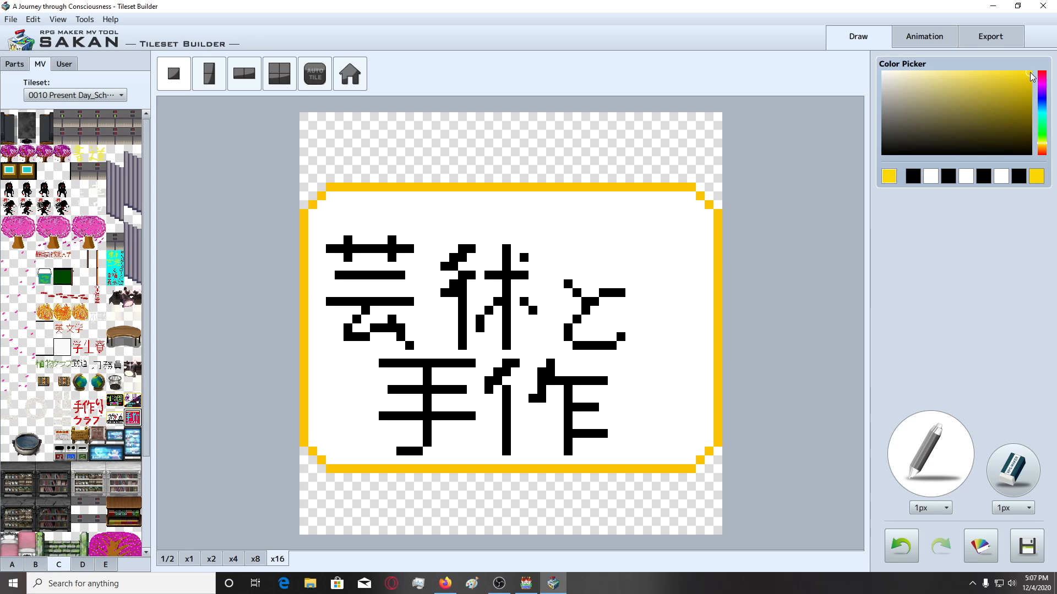
Recolor 芸 in yellow and check the sign at x2 and x4 zoom.
{"action": "mouse_move", "coordinate": [353, 243]}
{"action": "left_mouse_down"}
{"action": "mouse_move", "coordinate": [347, 261]}
{"action": "mouse_move", "coordinate": [330, 250]}
{"action": "mouse_move", "coordinate": [412, 253]}
{"action": "mouse_move", "coordinate": [393, 253]}
{"action": "mouse_move", "coordinate": [405, 278]}
{"action": "left_mouse_up"}
{"action": "mouse_move", "coordinate": [330, 304]}
{"action": "left_mouse_down"}
{"action": "mouse_move", "coordinate": [410, 307]}
{"action": "mouse_move", "coordinate": [361, 320]}
{"action": "mouse_move", "coordinate": [346, 337]}
{"action": "mouse_move", "coordinate": [401, 327]}
{"action": "mouse_move", "coordinate": [411, 349]}
{"action": "left_mouse_up"}
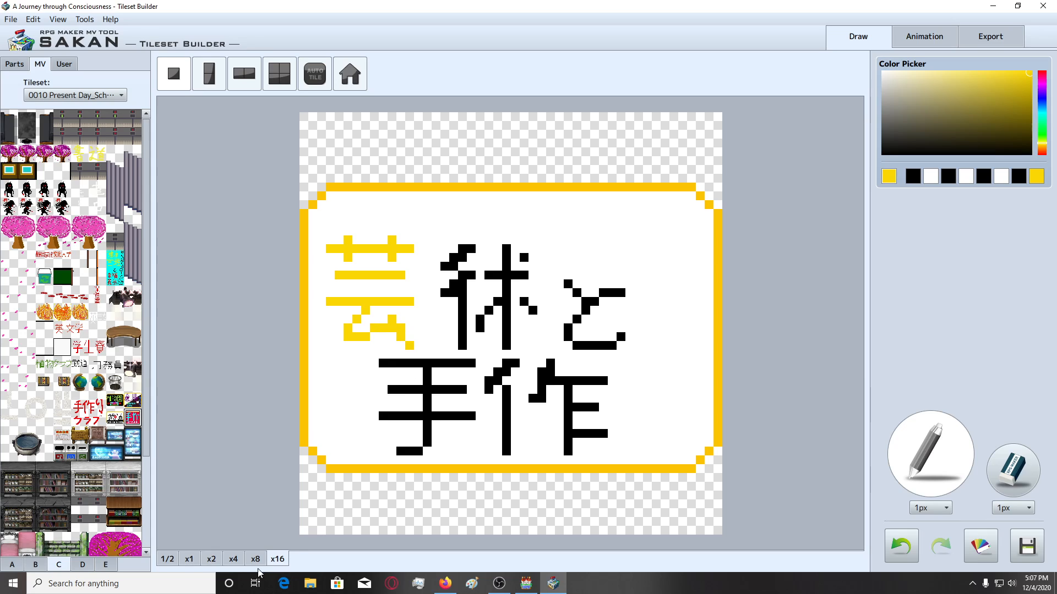
{"action": "left_click", "coordinate": [218, 560]}
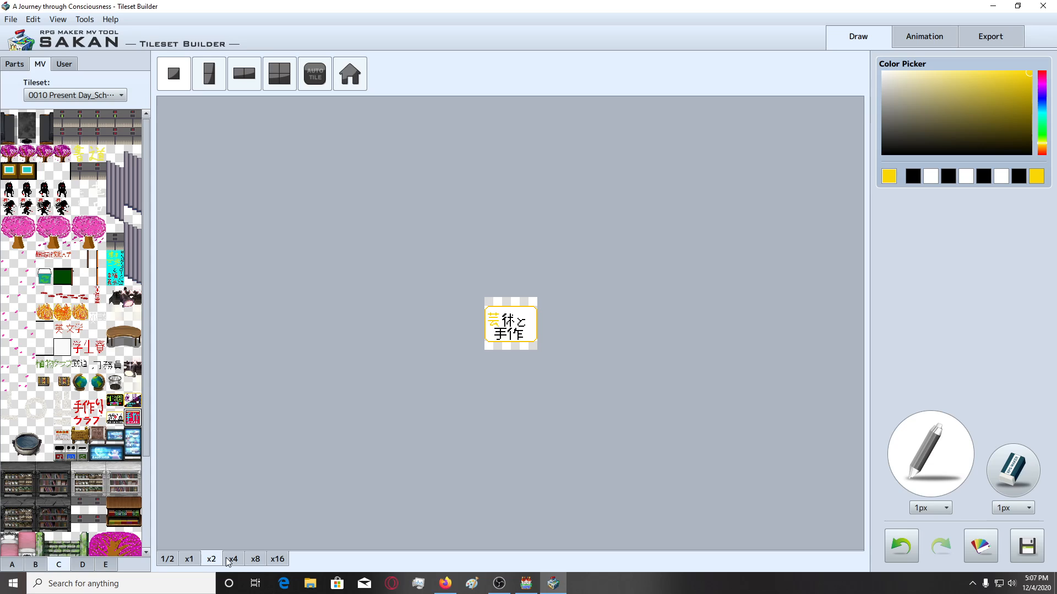
{"action": "left_click", "coordinate": [232, 560]}
{"action": "left_click", "coordinate": [214, 559]}
{"action": "left_click", "coordinate": [232, 560]}
{"action": "left_click", "coordinate": [277, 560]}
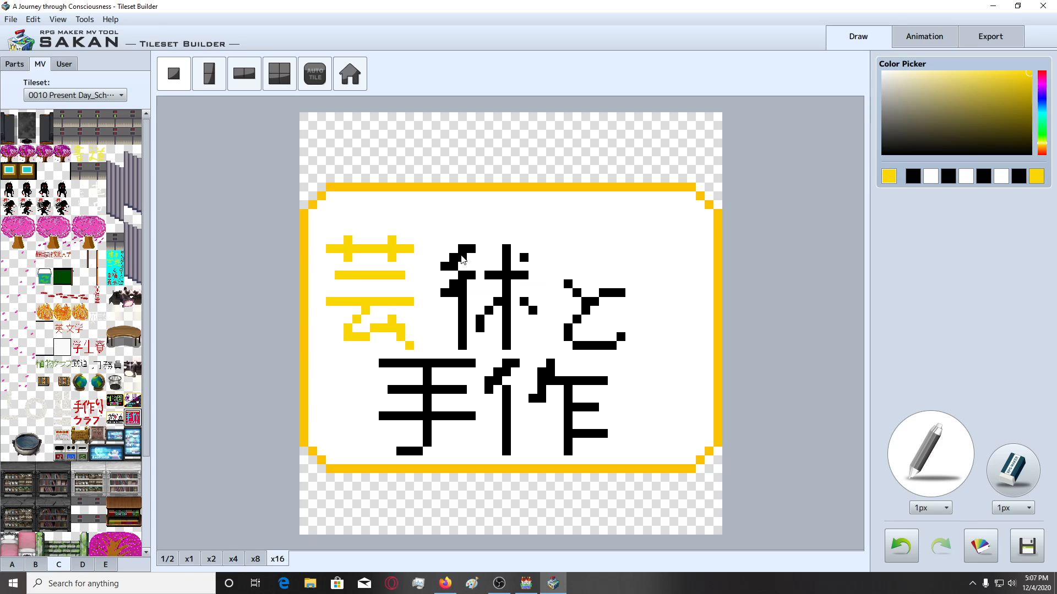
Recolor all strokes and dots of 術 in yellow.
{"action": "mouse_move", "coordinate": [436, 267]}
{"action": "left_mouse_down"}
{"action": "mouse_move", "coordinate": [468, 249]}
{"action": "mouse_move", "coordinate": [466, 290]}
{"action": "mouse_move", "coordinate": [471, 278]}
{"action": "mouse_move", "coordinate": [452, 295]}
{"action": "mouse_move", "coordinate": [465, 351]}
{"action": "mouse_move", "coordinate": [501, 277]}
{"action": "mouse_move", "coordinate": [520, 277]}
{"action": "mouse_move", "coordinate": [507, 258]}
{"action": "mouse_move", "coordinate": [507, 345]}
{"action": "left_mouse_up"}
{"action": "key", "text": "ctrl+z"}
{"action": "left_click", "coordinate": [480, 323]}
{"action": "left_click", "coordinate": [523, 275]}
{"action": "left_click", "coordinate": [506, 345]}
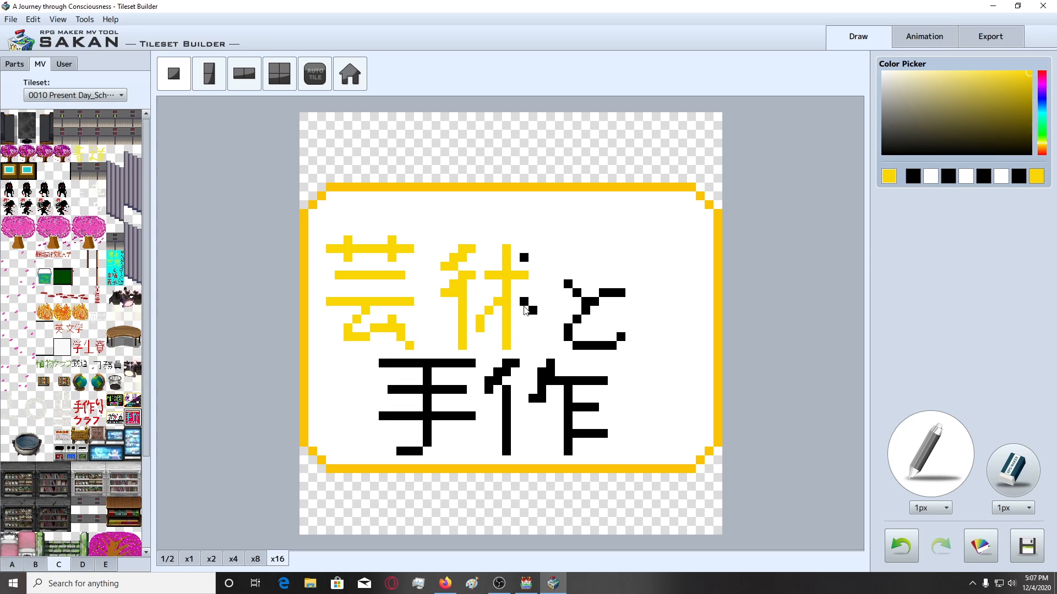
{"action": "mouse_move", "coordinate": [524, 302]}
{"action": "left_mouse_down"}
{"action": "mouse_move", "coordinate": [532, 311]}
{"action": "mouse_move", "coordinate": [577, 294]}
{"action": "mouse_move", "coordinate": [592, 307]}
{"action": "mouse_move", "coordinate": [622, 293]}
{"action": "left_mouse_up"}
{"action": "left_click", "coordinate": [524, 257]}
Recolor the rest of と and all of 手 in yellow.
{"action": "left_click", "coordinate": [586, 310]}
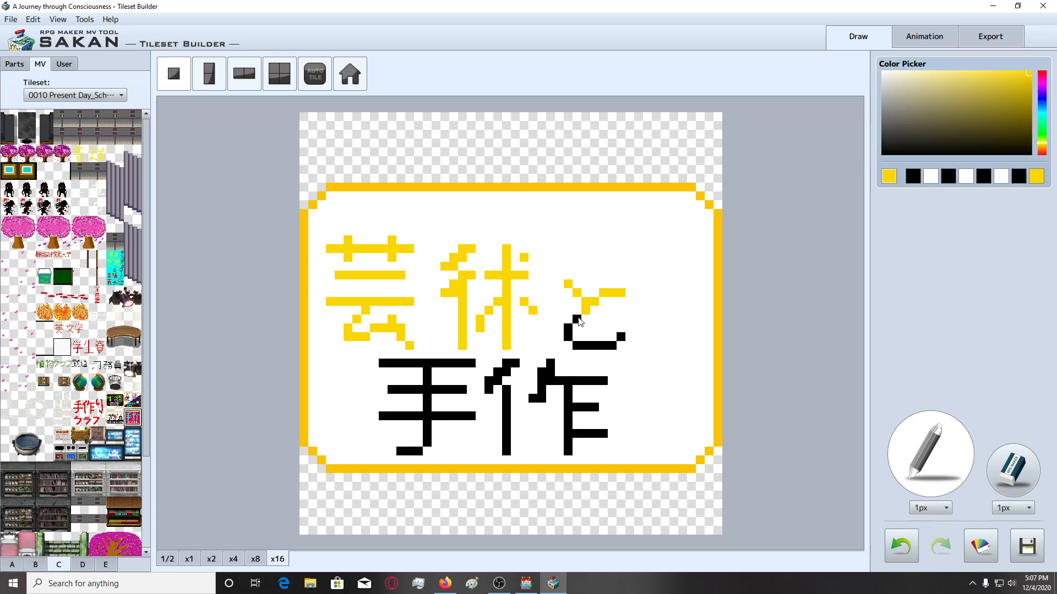
{"action": "mouse_move", "coordinate": [577, 319]}
{"action": "left_mouse_down"}
{"action": "mouse_move", "coordinate": [573, 347]}
{"action": "mouse_move", "coordinate": [622, 336]}
{"action": "left_mouse_up"}
{"action": "left_click_drag", "start_coordinate": [382, 364], "coordinate": [472, 367]}
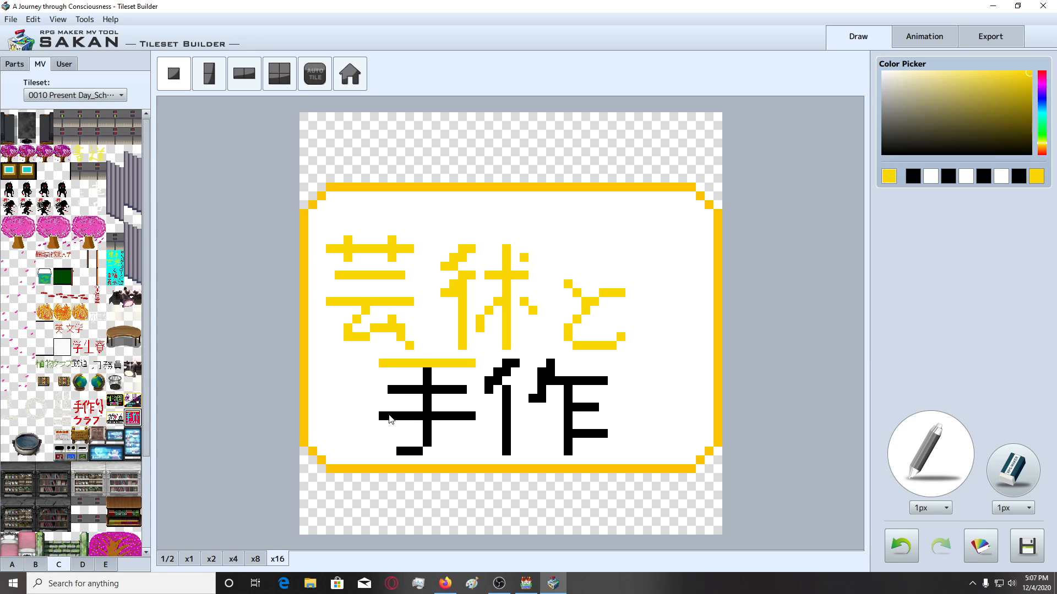
{"action": "left_click_drag", "start_coordinate": [384, 417], "coordinate": [475, 421]}
{"action": "mouse_move", "coordinate": [394, 394]}
{"action": "left_mouse_down"}
{"action": "mouse_move", "coordinate": [462, 397]}
{"action": "mouse_move", "coordinate": [428, 414]}
{"action": "mouse_move", "coordinate": [432, 438]}
{"action": "mouse_move", "coordinate": [417, 451]}
{"action": "mouse_move", "coordinate": [435, 428]}
{"action": "left_mouse_up"}
{"action": "right_click", "coordinate": [442, 446]}
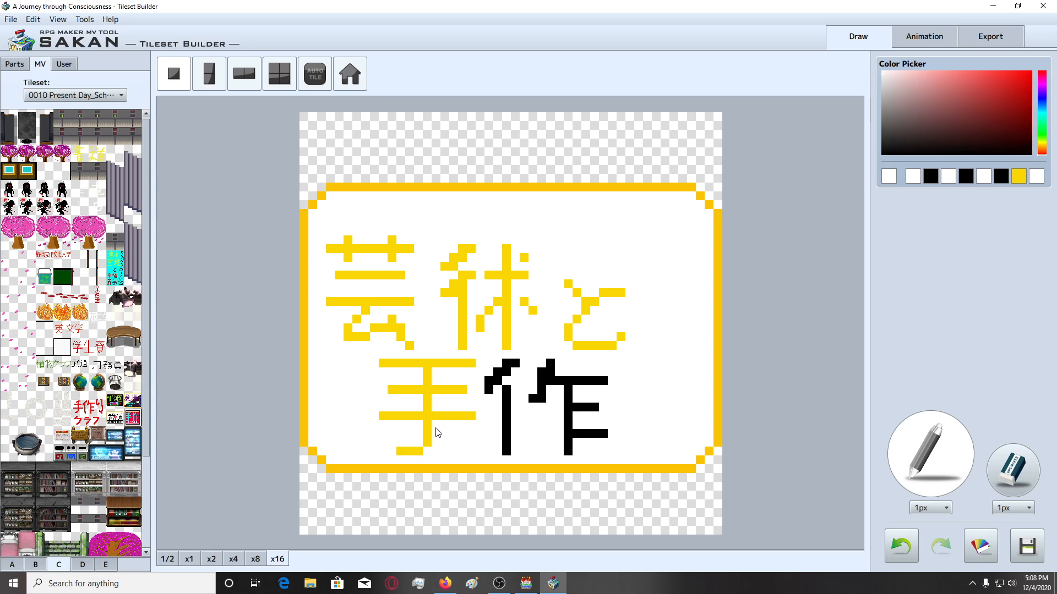
Pick up the yellow from the lettering again and recolor 作 with it.
{"action": "right_click", "coordinate": [454, 393]}
{"action": "mouse_move", "coordinate": [496, 389]}
{"action": "left_mouse_down"}
{"action": "mouse_move", "coordinate": [517, 363]}
{"action": "mouse_move", "coordinate": [506, 454]}
{"action": "left_mouse_up"}
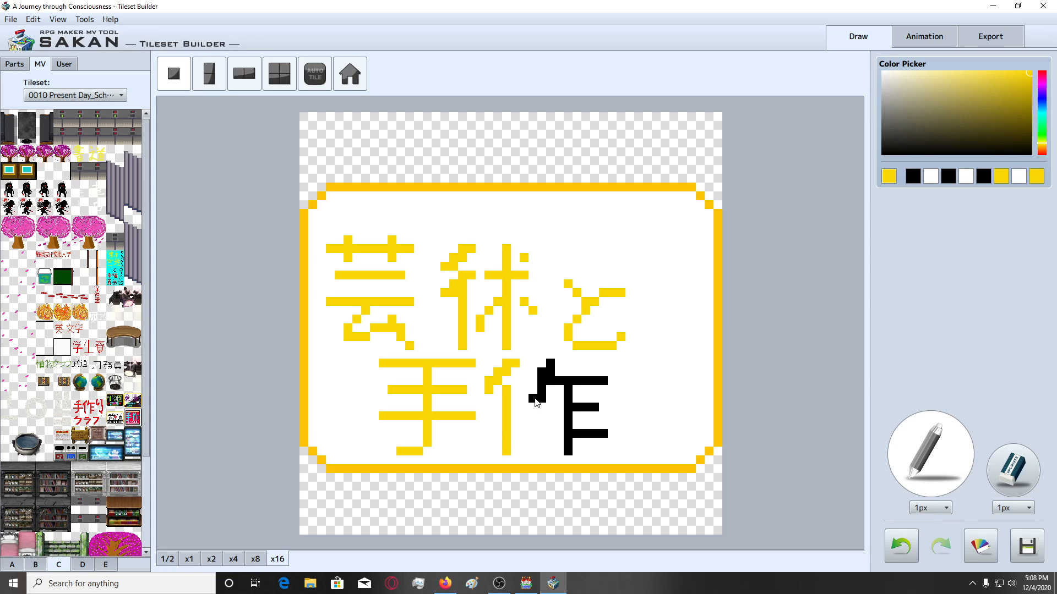
{"action": "mouse_move", "coordinate": [535, 402]}
{"action": "left_mouse_down"}
{"action": "mouse_move", "coordinate": [542, 378]}
{"action": "mouse_move", "coordinate": [600, 385]}
{"action": "mouse_move", "coordinate": [570, 392]}
{"action": "mouse_move", "coordinate": [569, 435]}
{"action": "mouse_move", "coordinate": [573, 446]}
{"action": "mouse_move", "coordinate": [573, 419]}
{"action": "mouse_move", "coordinate": [592, 412]}
{"action": "mouse_move", "coordinate": [601, 436]}
{"action": "left_mouse_up"}
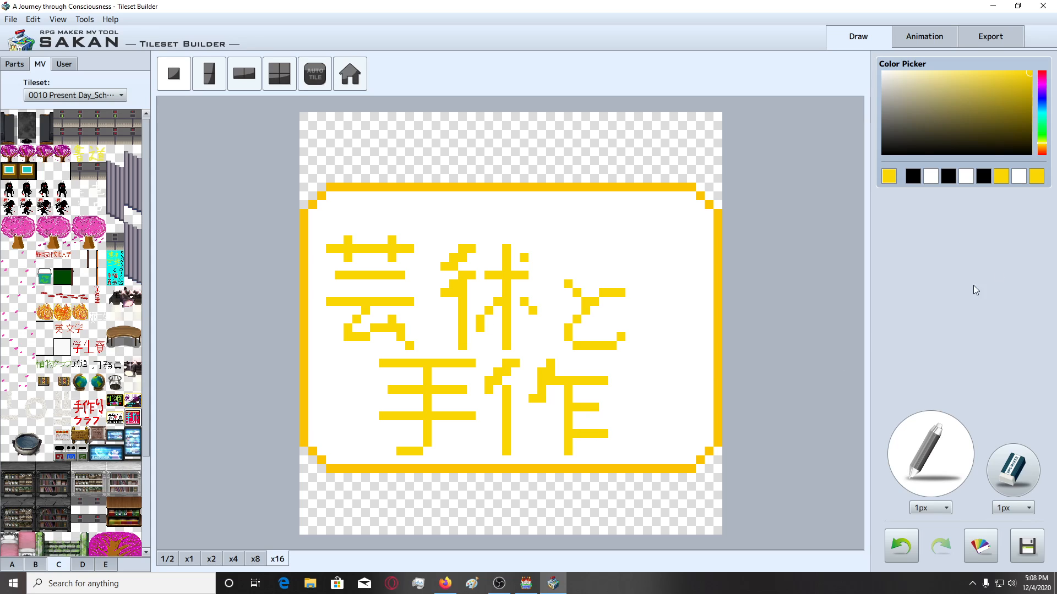
Write ART in black pixel letters four pixels high above the Japanese text, just under the sign's upper border.
{"action": "left_click", "coordinate": [985, 178]}
{"action": "mouse_move", "coordinate": [366, 217]}
{"action": "left_mouse_down"}
{"action": "mouse_move", "coordinate": [366, 194]}
{"action": "mouse_move", "coordinate": [385, 223]}
{"action": "left_mouse_up"}
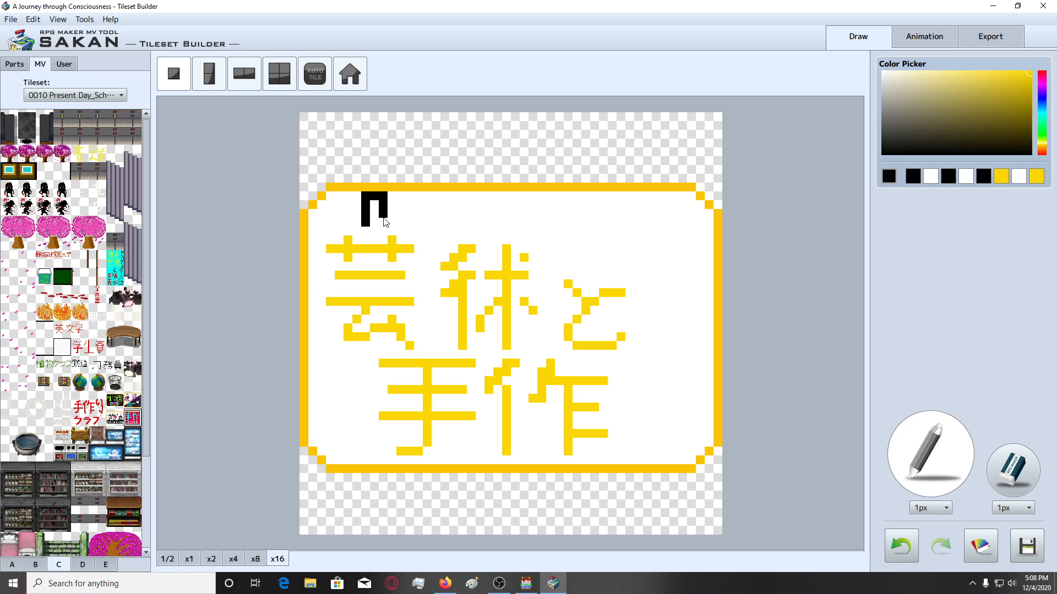
{"action": "left_click", "coordinate": [374, 213]}
{"action": "mouse_move", "coordinate": [400, 194]}
{"action": "left_mouse_down"}
{"action": "mouse_move", "coordinate": [401, 226]}
{"action": "mouse_move", "coordinate": [418, 202]}
{"action": "mouse_move", "coordinate": [414, 215]}
{"action": "left_mouse_up"}
{"action": "left_click", "coordinate": [419, 216]}
{"action": "key", "text": "ctrl+z"}
{"action": "left_click_drag", "start_coordinate": [417, 220], "coordinate": [424, 229]}
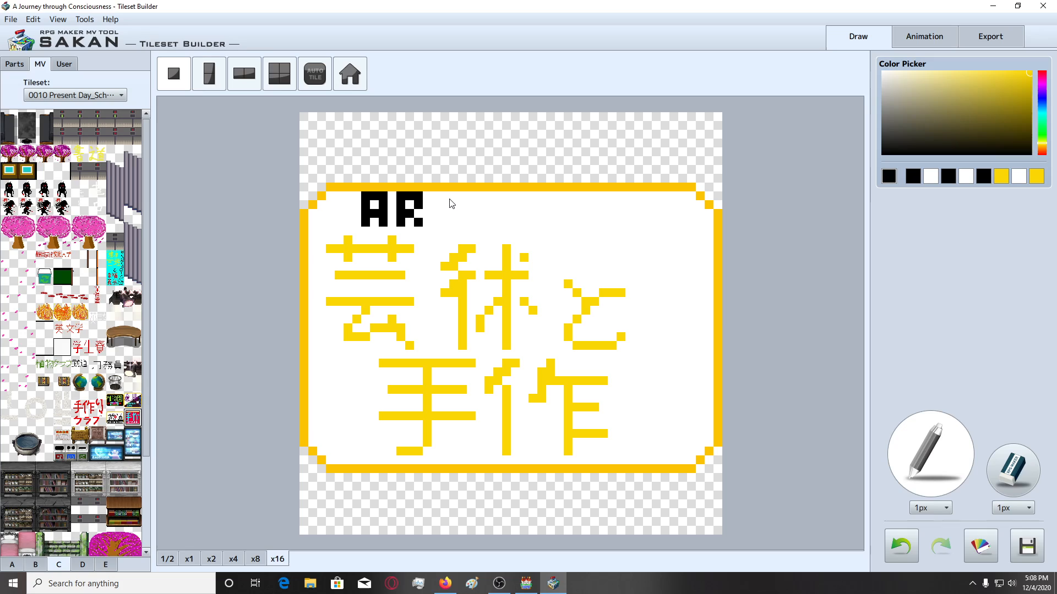
{"action": "left_click", "coordinate": [435, 197]}
{"action": "left_click", "coordinate": [454, 197]}
{"action": "left_click_drag", "start_coordinate": [445, 197], "coordinate": [445, 222]}
Try to draw a small black ampersand to the right of ART and undo its pixels.
{"action": "left_click", "coordinate": [506, 195]}
{"action": "left_click", "coordinate": [498, 204]}
{"action": "left_click", "coordinate": [515, 205]}
{"action": "left_click", "coordinate": [506, 206]}
{"action": "left_click", "coordinate": [506, 214]}
{"action": "left_click", "coordinate": [498, 223]}
{"action": "left_click", "coordinate": [515, 222]}
{"action": "left_click", "coordinate": [506, 223]}
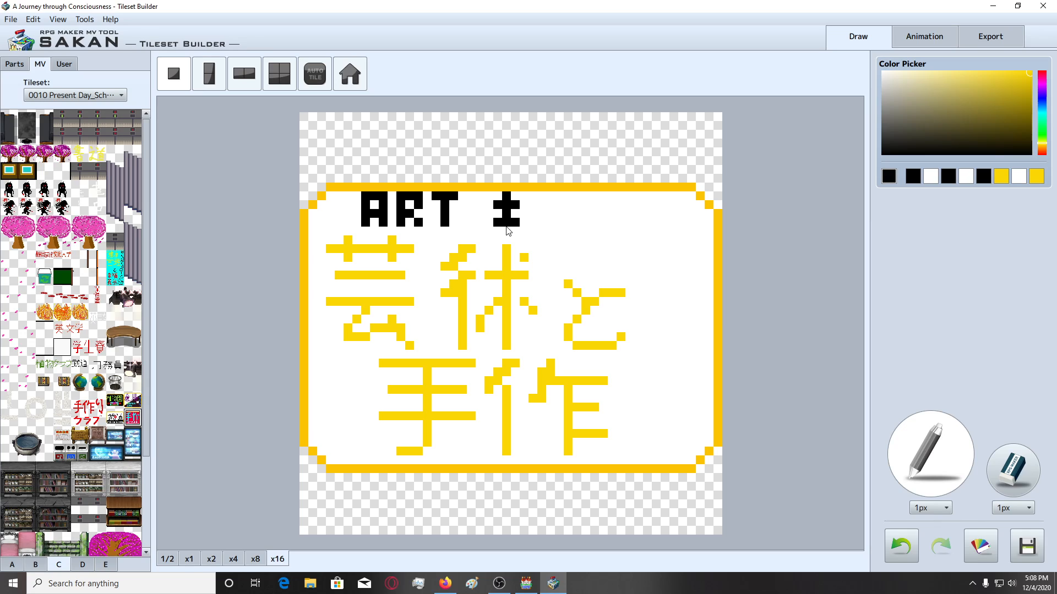
{"action": "left_click", "coordinate": [506, 231]}
{"action": "left_click", "coordinate": [525, 223]}
{"action": "key", "text": "ctrl+z"}
{"action": "key", "text": "ctrl+z"}
{"action": "key", "text": "ctrl+z"}
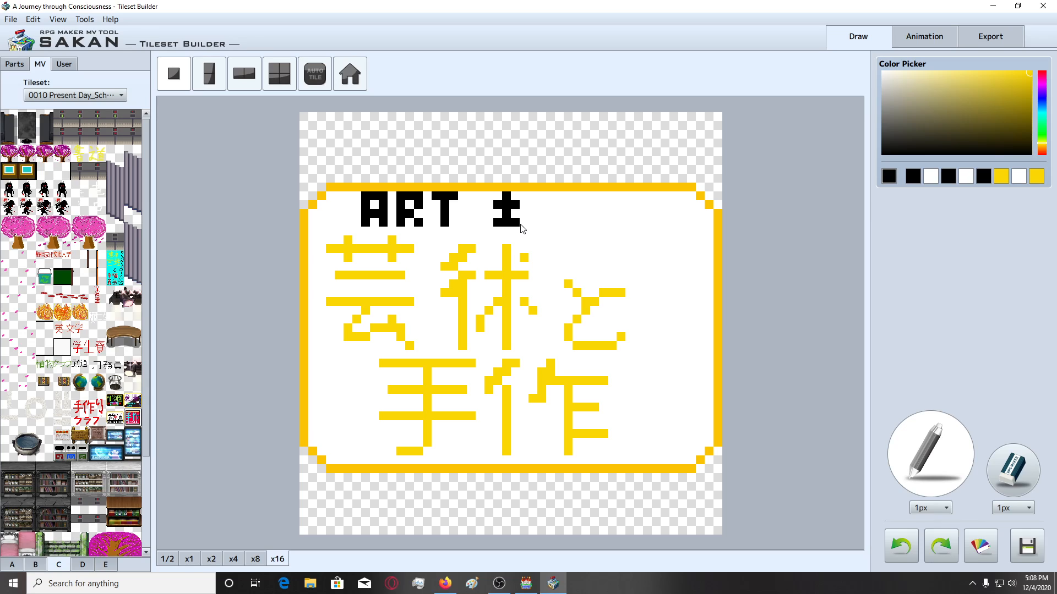
{"action": "key", "text": "ctrl+z"}
{"action": "key", "text": "ctrl+z"}
{"action": "left_click", "coordinate": [505, 214]}
{"action": "left_click", "coordinate": [497, 222]}
{"action": "left_click", "coordinate": [507, 231]}
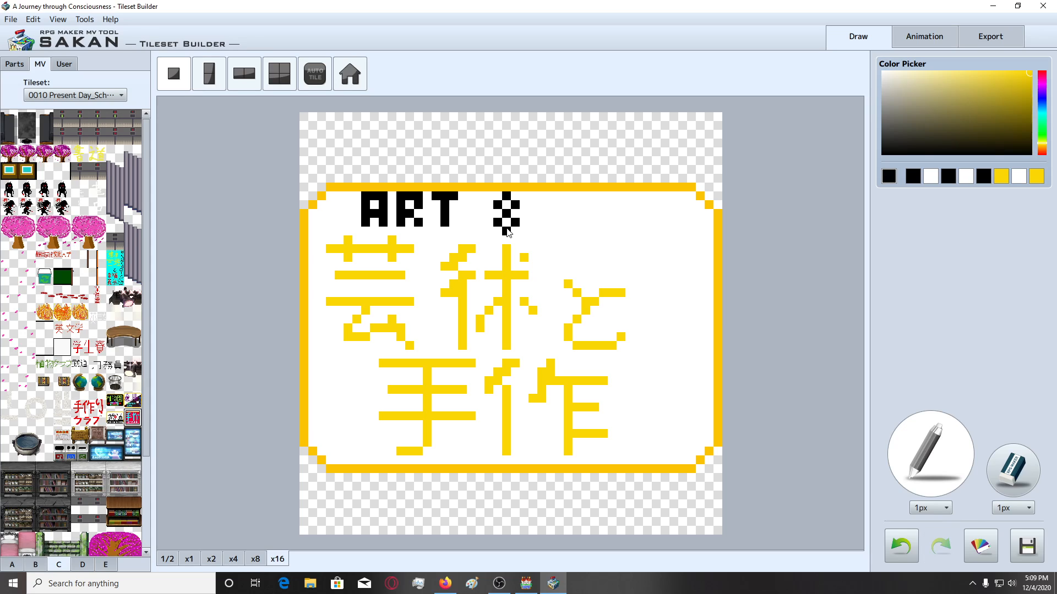
{"action": "left_click", "coordinate": [524, 222]}
{"action": "key", "text": "ctrl+z"}
{"action": "left_click", "coordinate": [527, 214]}
{"action": "left_click", "coordinate": [506, 205]}
{"action": "key", "text": "ctrl+z"}
{"action": "key", "text": "ctrl+z"}
{"action": "key", "text": "ctrl+z"}
{"action": "key", "text": "ctrl+z"}
{"action": "key", "text": "ctrl+z"}
{"action": "key", "text": "ctrl+z"}
{"action": "key", "text": "ctrl+z"}
{"action": "key", "text": "ctrl+z"}
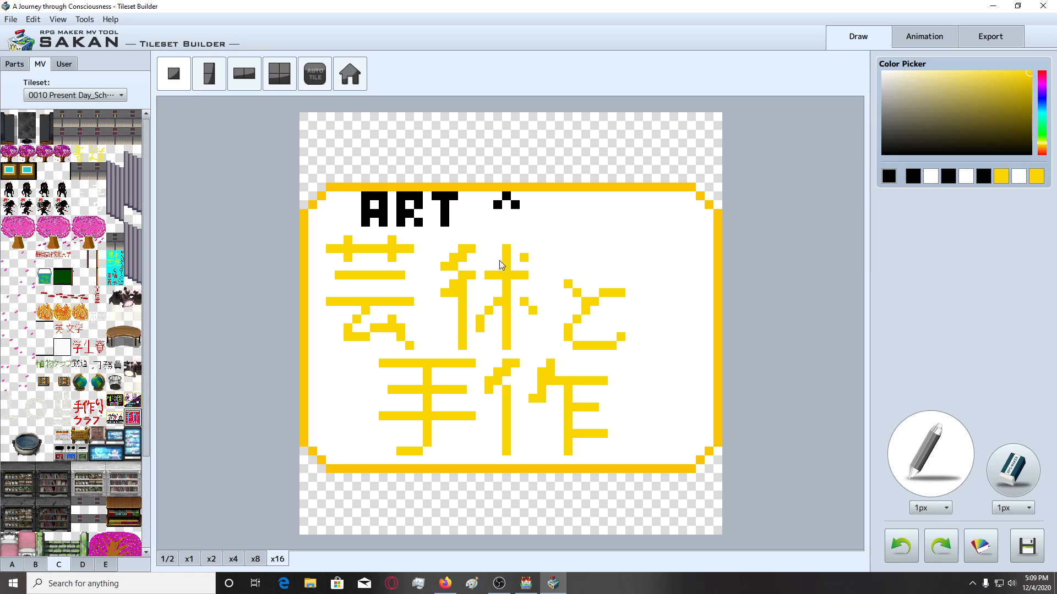
{"action": "key", "text": "ctrl+z"}
Try the word AND in black to the right of ART and undo its strokes.
{"action": "mouse_move", "coordinate": [495, 199]}
{"action": "left_mouse_down"}
{"action": "mouse_move", "coordinate": [498, 220]}
{"action": "mouse_move", "coordinate": [511, 196]}
{"action": "mouse_move", "coordinate": [516, 220]}
{"action": "mouse_move", "coordinate": [507, 216]}
{"action": "mouse_move", "coordinate": [536, 195]}
{"action": "mouse_move", "coordinate": [535, 222]}
{"action": "mouse_move", "coordinate": [547, 207]}
{"action": "mouse_move", "coordinate": [552, 220]}
{"action": "left_mouse_up"}
{"action": "mouse_move", "coordinate": [555, 225]}
{"action": "left_mouse_down"}
{"action": "mouse_move", "coordinate": [560, 202]}
{"action": "mouse_move", "coordinate": [580, 214]}
{"action": "mouse_move", "coordinate": [584, 194]}
{"action": "mouse_move", "coordinate": [594, 202]}
{"action": "mouse_move", "coordinate": [587, 224]}
{"action": "left_mouse_up"}
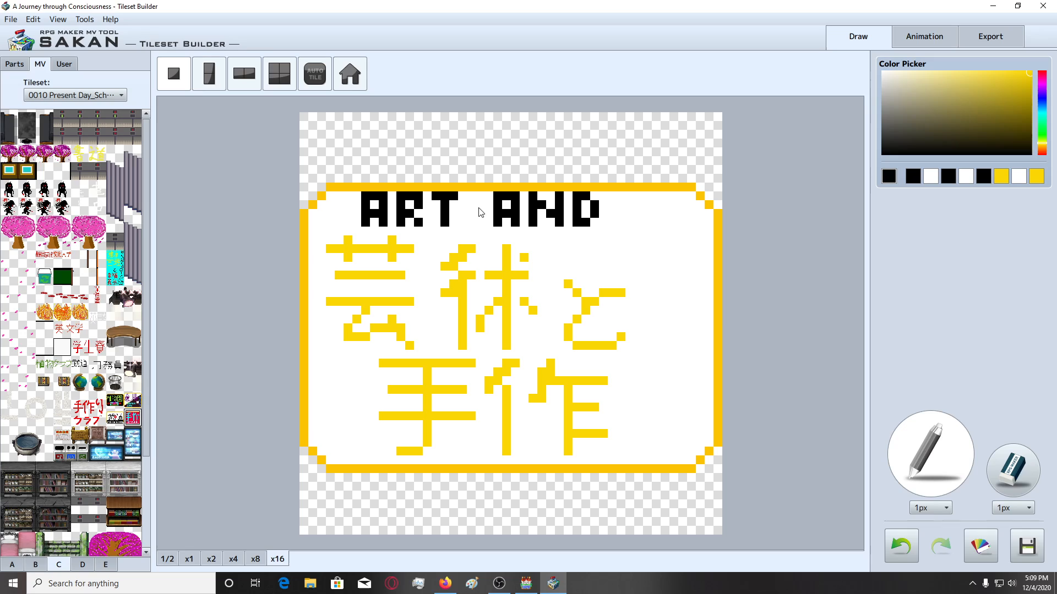
{"action": "key", "text": "ctrl+z"}
{"action": "key", "text": "ctrl+z"}
{"action": "key", "text": "ctrl+z"}
{"action": "key", "text": "ctrl+z"}
{"action": "key", "text": "ctrl+z"}
{"action": "key", "text": "ctrl+z"}
{"action": "key", "text": "ctrl+z"}
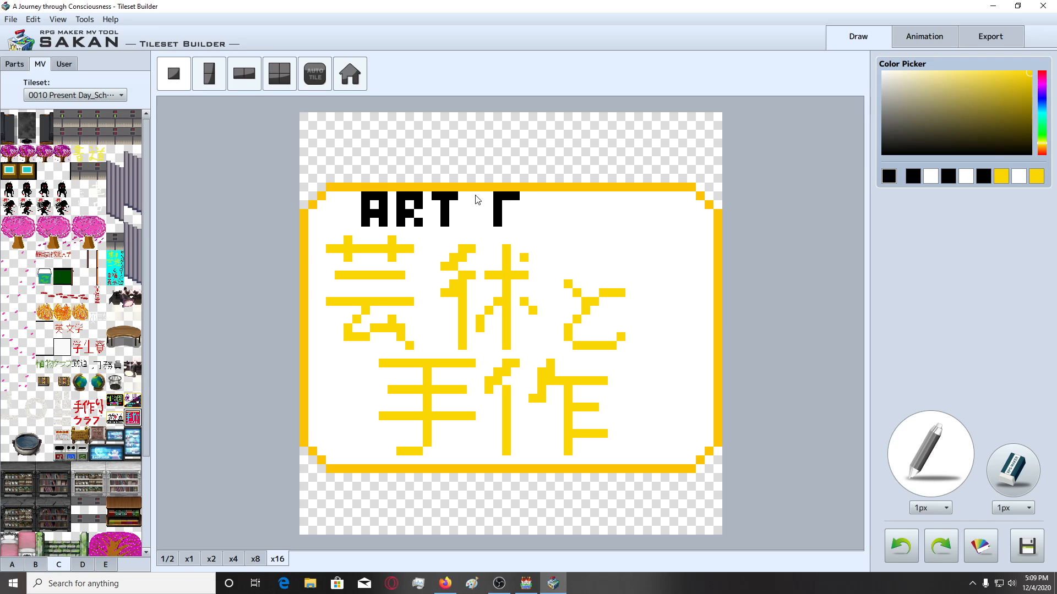
{"action": "key", "text": "ctrl+z"}
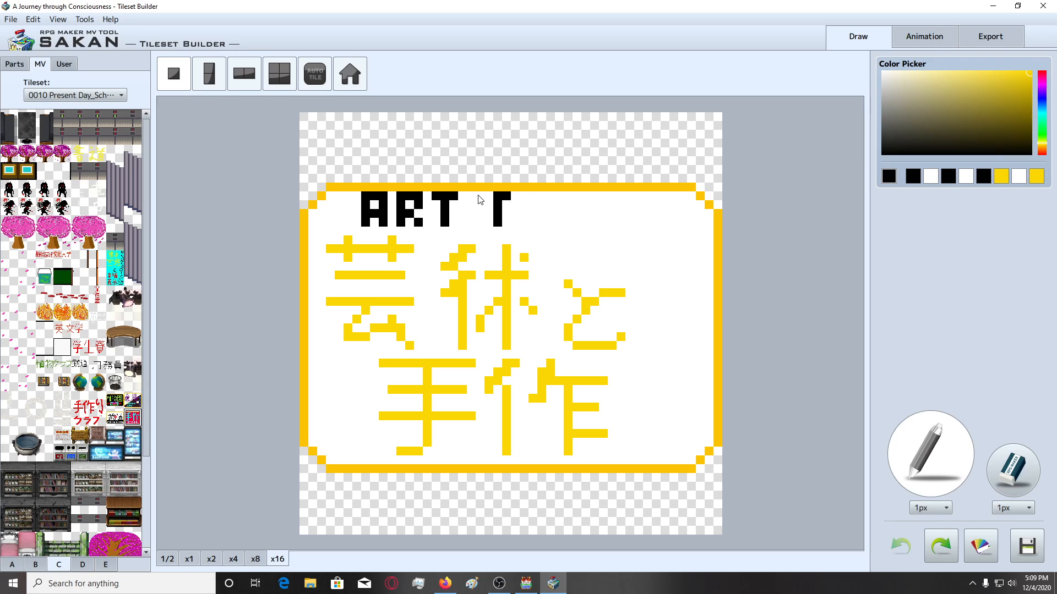
Paint over the leftover black stroke to the right of ART in white and pick up black again from the neighbouring pixels.
{"action": "left_click", "coordinate": [478, 196]}
{"action": "left_click", "coordinate": [473, 195]}
{"action": "right_click", "coordinate": [486, 202]}
{"action": "left_click_drag", "start_coordinate": [498, 197], "coordinate": [499, 227]}
{"action": "right_click", "coordinate": [477, 197]}
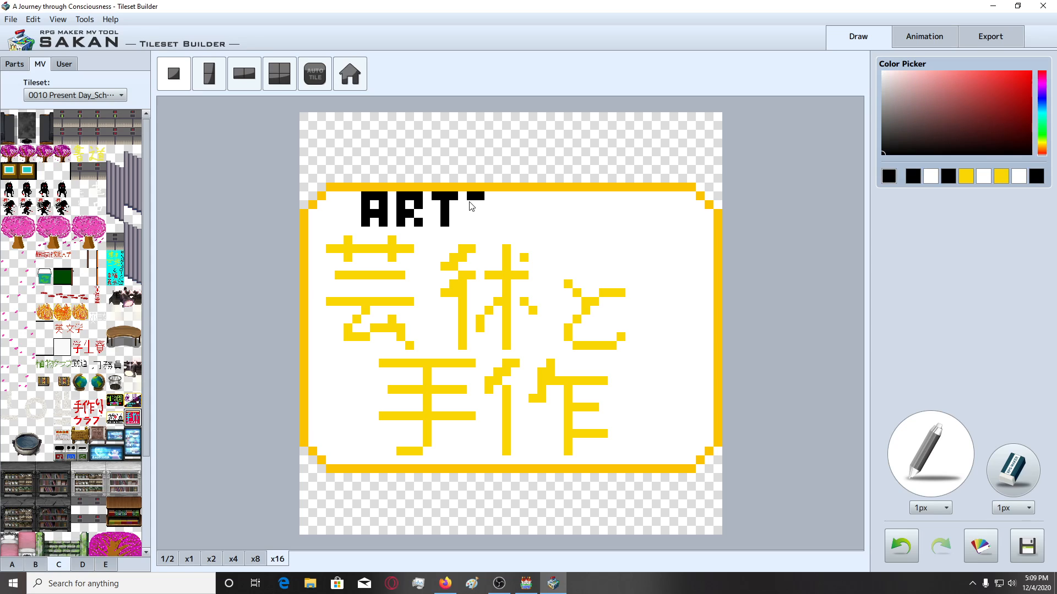
Try extending the short black dash beside ART downward into a letter and undo the added pixels.
{"action": "left_click", "coordinate": [470, 205]}
{"action": "key", "text": "ctrl+z"}
{"action": "left_click", "coordinate": [469, 204]}
{"action": "key", "text": "ctrl+z"}
{"action": "key", "text": "ctrl+z"}
{"action": "key", "text": "ctrl+z"}
{"action": "key", "text": "ctrl+z"}
{"action": "key", "text": "ctrl+z"}
{"action": "key", "text": "ctrl+z"}
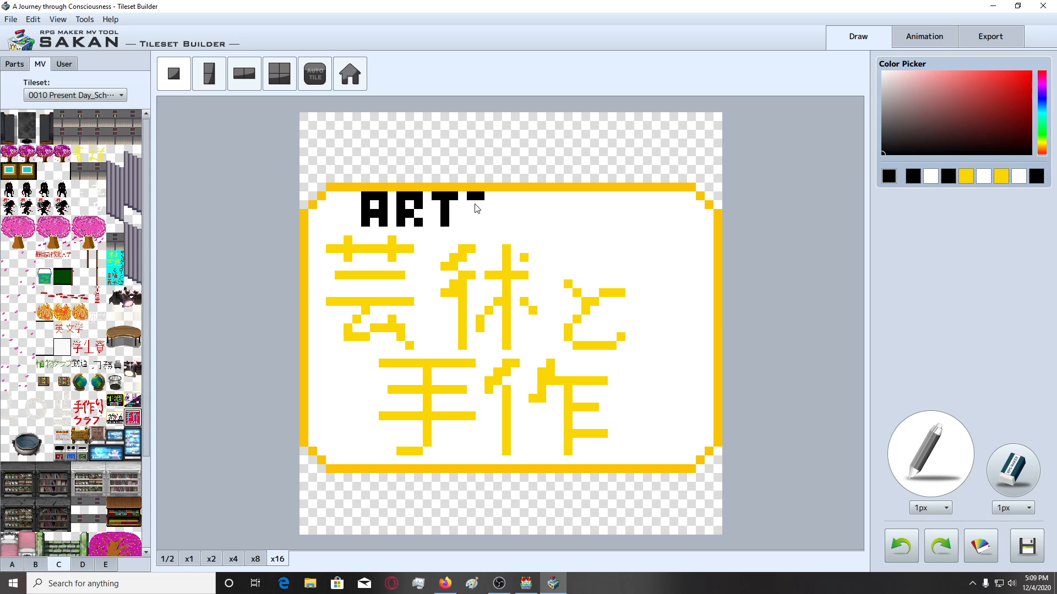
Paint the remaining black dash beside ART white and pick up black from the T.
{"action": "right_click", "coordinate": [521, 201]}
{"action": "left_click_drag", "start_coordinate": [509, 202], "coordinate": [495, 201]}
{"action": "right_click", "coordinate": [449, 199]}
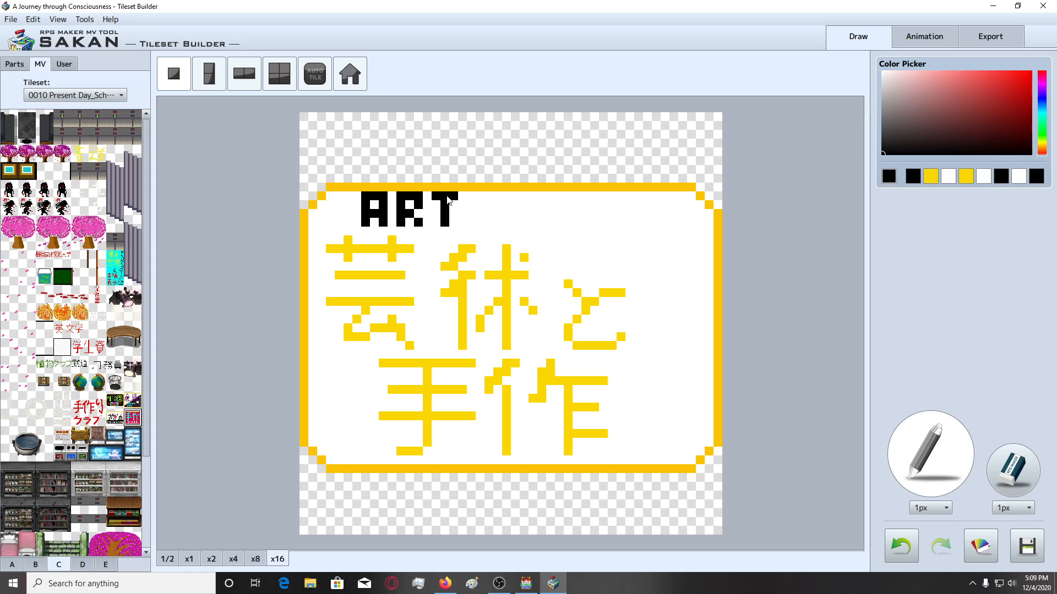
Draw a black S four pixels high directly after ART so the heading reads ARTS.
{"action": "left_click", "coordinate": [485, 197]}
{"action": "left_click", "coordinate": [477, 199]}
{"action": "left_click", "coordinate": [471, 204]}
{"action": "left_click", "coordinate": [480, 213]}
{"action": "key", "text": "ctrl+z"}
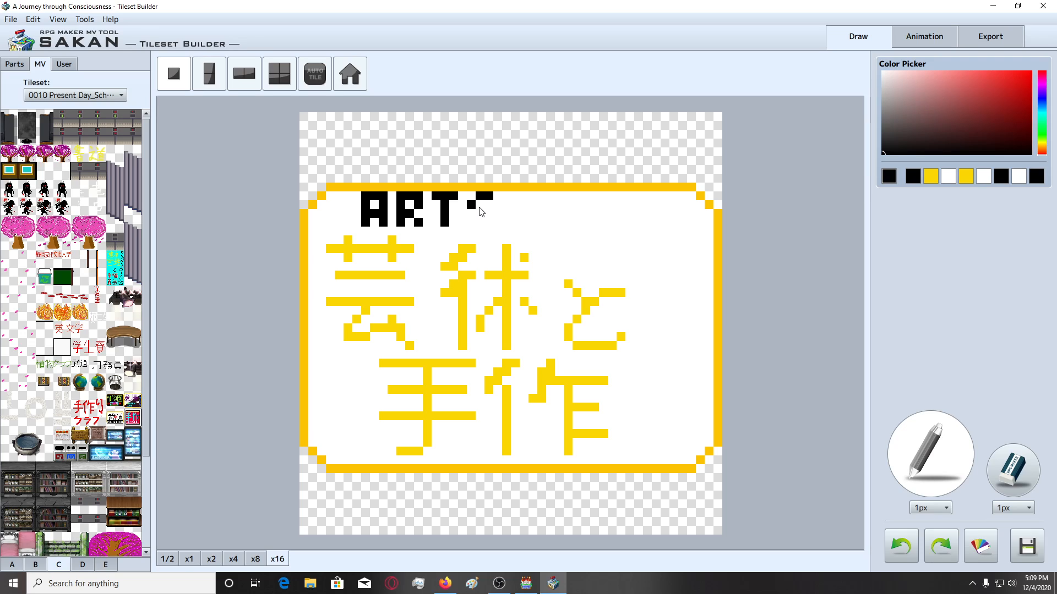
{"action": "left_click", "coordinate": [479, 206]}
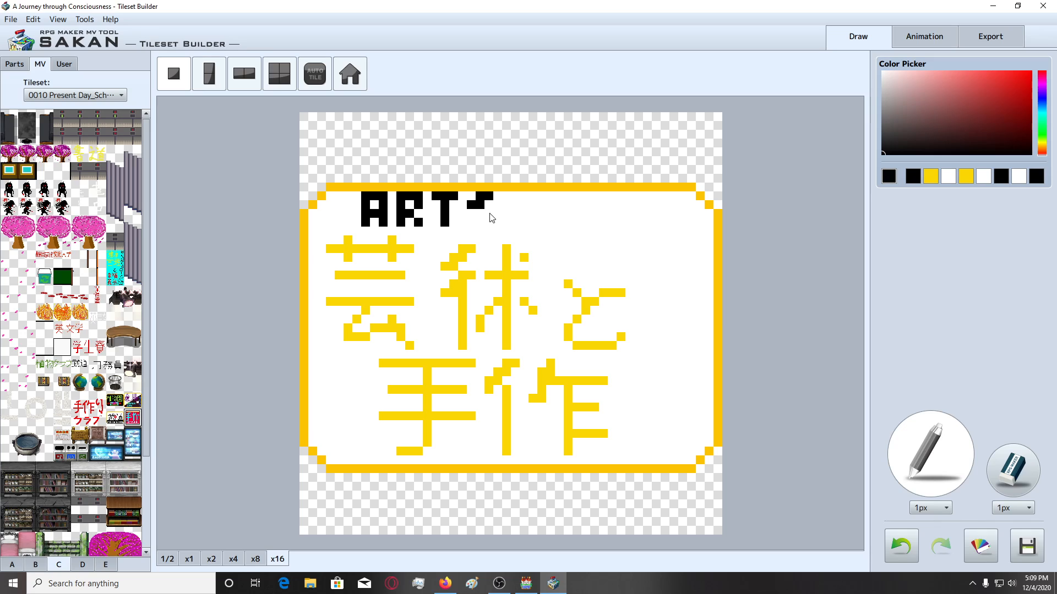
{"action": "left_click", "coordinate": [487, 214]}
{"action": "left_click_drag", "start_coordinate": [480, 222], "coordinate": [466, 222]}
{"action": "left_click", "coordinate": [476, 214]}
{"action": "key", "text": "ctrl+z"}
{"action": "key", "text": "ctrl+z"}
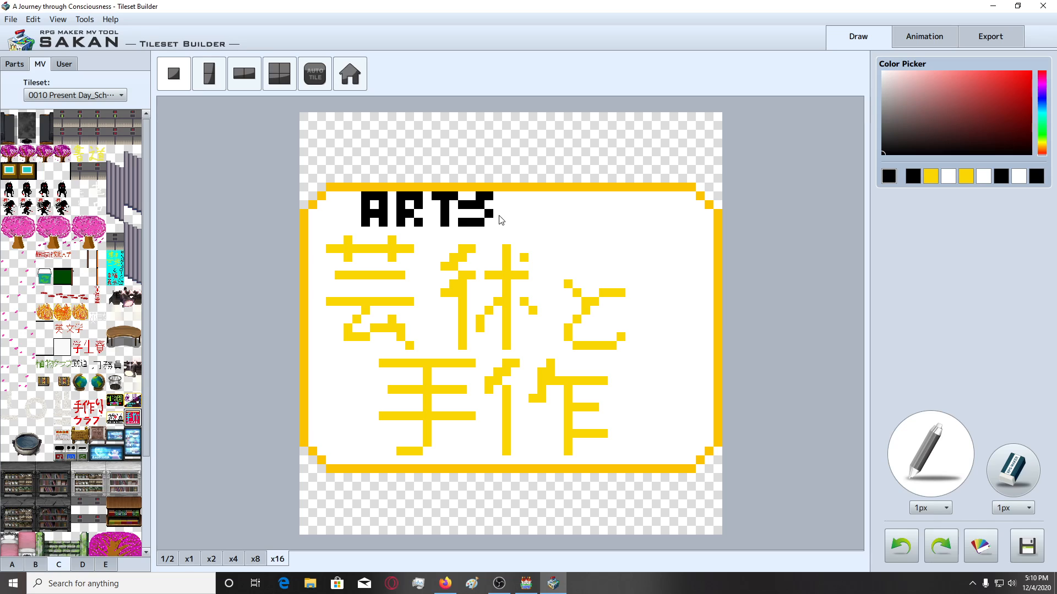
{"action": "key", "text": "ctrl+z"}
{"action": "key", "text": "ctrl+y"}
{"action": "key", "text": "ctrl+y"}
{"action": "key", "text": "ctrl+y"}
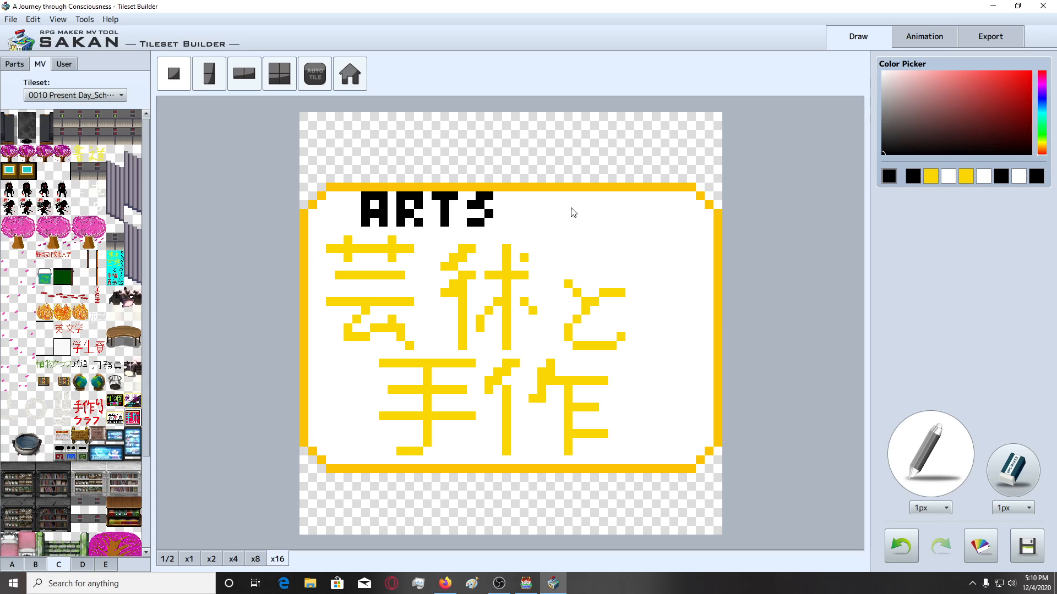
Draw a black A four pixels high on the heading line, leaving a wide gap after ARTS.
{"action": "left_click", "coordinate": [541, 198]}
{"action": "left_click", "coordinate": [541, 204]}
{"action": "left_click", "coordinate": [541, 213]}
{"action": "left_click", "coordinate": [542, 222]}
{"action": "left_click", "coordinate": [550, 194]}
{"action": "left_click", "coordinate": [559, 204]}
{"action": "left_click", "coordinate": [559, 214]}
{"action": "left_click", "coordinate": [559, 223]}
{"action": "left_click", "coordinate": [550, 214]}
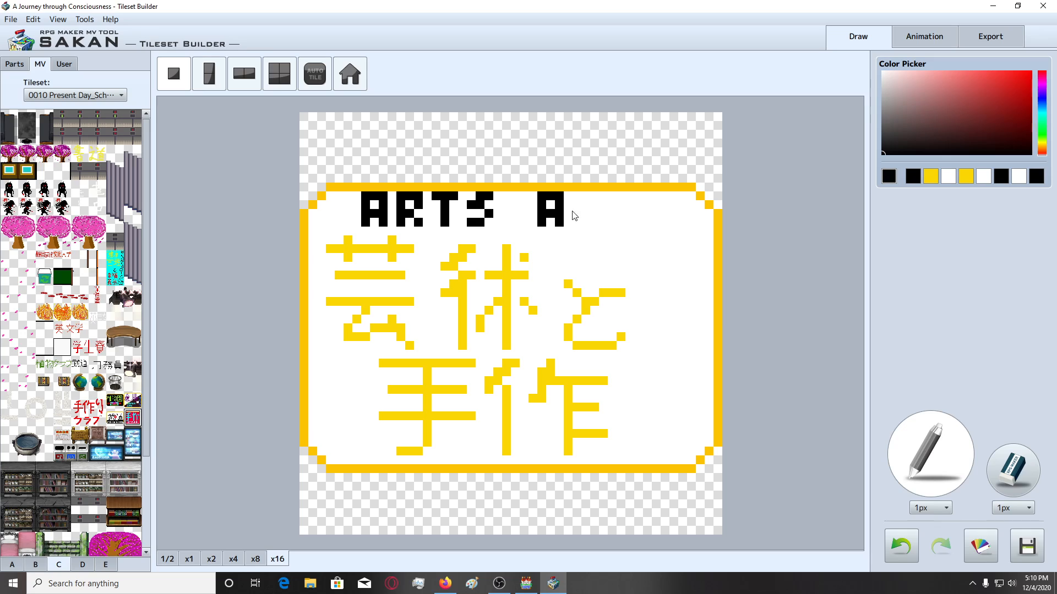
Add a black N and D after the A so the heading reads ARTS AND.
{"action": "mouse_move", "coordinate": [577, 196]}
{"action": "left_mouse_down"}
{"action": "mouse_move", "coordinate": [578, 223]}
{"action": "mouse_move", "coordinate": [603, 223]}
{"action": "mouse_move", "coordinate": [605, 202]}
{"action": "mouse_move", "coordinate": [632, 211]}
{"action": "mouse_move", "coordinate": [631, 223]}
{"action": "mouse_move", "coordinate": [648, 203]}
{"action": "left_mouse_up"}
{"action": "left_click", "coordinate": [620, 196]}
{"action": "left_click", "coordinate": [631, 198]}
{"action": "left_click", "coordinate": [640, 199]}
{"action": "left_click", "coordinate": [639, 222]}
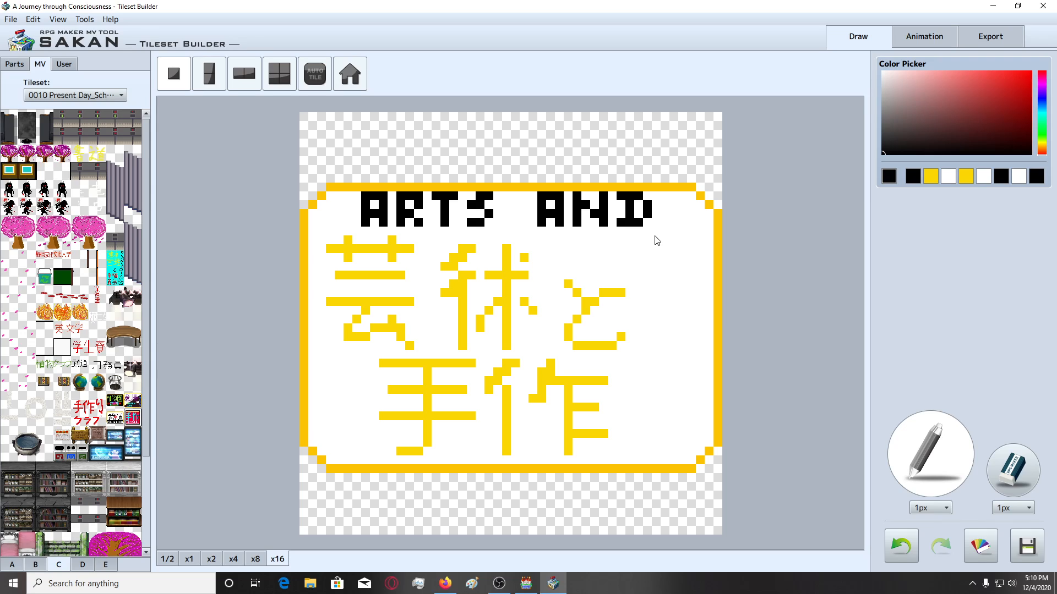
Try stacking a small black H and A, three pixels high, below the end of AND and undo them.
{"action": "left_click_drag", "start_coordinate": [654, 238], "coordinate": [657, 257]}
{"action": "left_click", "coordinate": [665, 249]}
{"action": "mouse_move", "coordinate": [673, 238]}
{"action": "left_mouse_down"}
{"action": "mouse_move", "coordinate": [673, 259]}
{"action": "mouse_move", "coordinate": [656, 278]}
{"action": "mouse_move", "coordinate": [674, 295]}
{"action": "left_mouse_up"}
{"action": "left_click", "coordinate": [656, 292]}
{"action": "left_click", "coordinate": [664, 276]}
{"action": "left_click", "coordinate": [665, 284]}
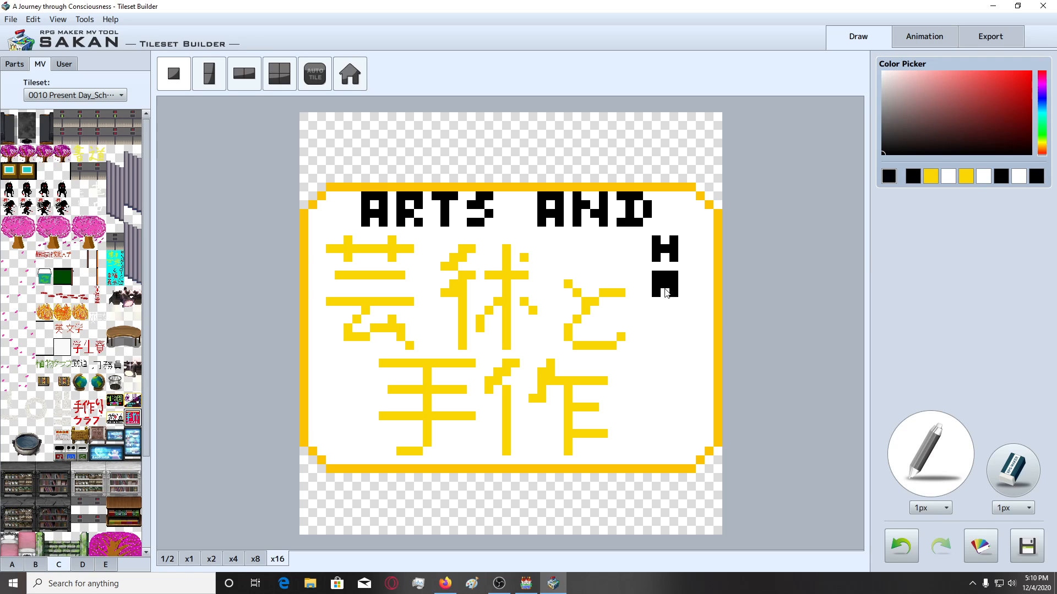
{"action": "left_click", "coordinate": [656, 302]}
{"action": "key", "text": "ctrl+z"}
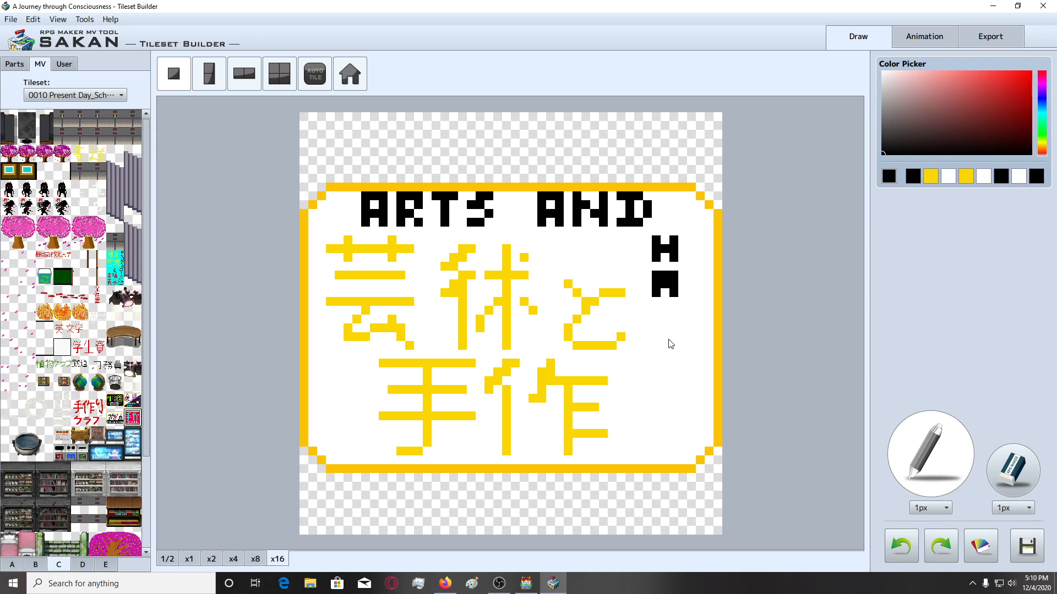
{"action": "key", "text": "ctrl+z"}
{"action": "key", "text": "ctrl+z"}
{"action": "key", "text": "ctrl+z"}
{"action": "key", "text": "ctrl+z"}
{"action": "key", "text": "ctrl+z"}
{"action": "key", "text": "ctrl+z"}
{"action": "key", "text": "ctrl+z"}
{"action": "key", "text": "ctrl+z"}
{"action": "key", "text": "ctrl+z"}
{"action": "key", "text": "ctrl+z"}
{"action": "key", "text": "ctrl+z"}
{"action": "key", "text": "ctrl+z"}
{"action": "key", "text": "ctrl+z"}
{"action": "key", "text": "ctrl+z"}
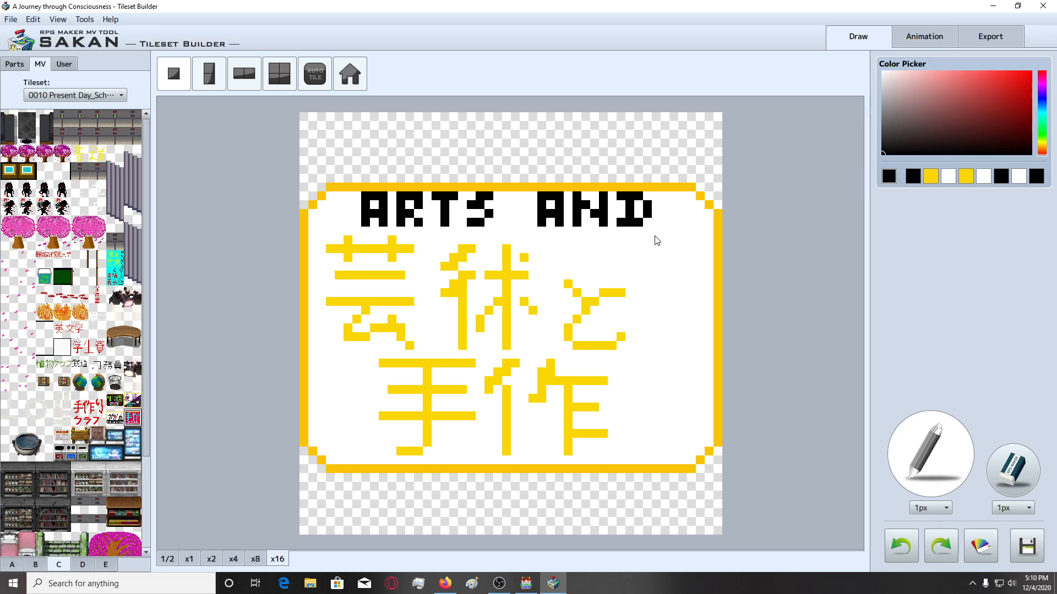
Stack black letters H, A and N, each three pixels wide and five high, beside the Japanese text below AND.
{"action": "mouse_move", "coordinate": [637, 248]}
{"action": "left_mouse_down"}
{"action": "mouse_move", "coordinate": [638, 267]}
{"action": "mouse_move", "coordinate": [658, 256]}
{"action": "mouse_move", "coordinate": [659, 271]}
{"action": "left_mouse_up"}
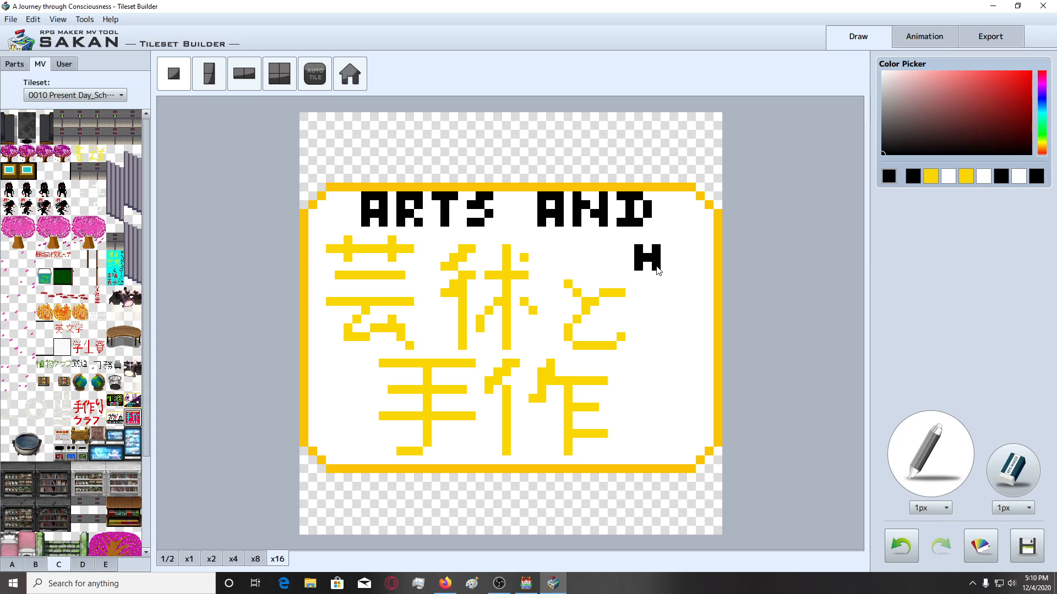
{"action": "key", "text": "ctrl+z"}
{"action": "key", "text": "ctrl+z"}
{"action": "key", "text": "ctrl+z"}
{"action": "key", "text": "ctrl+z"}
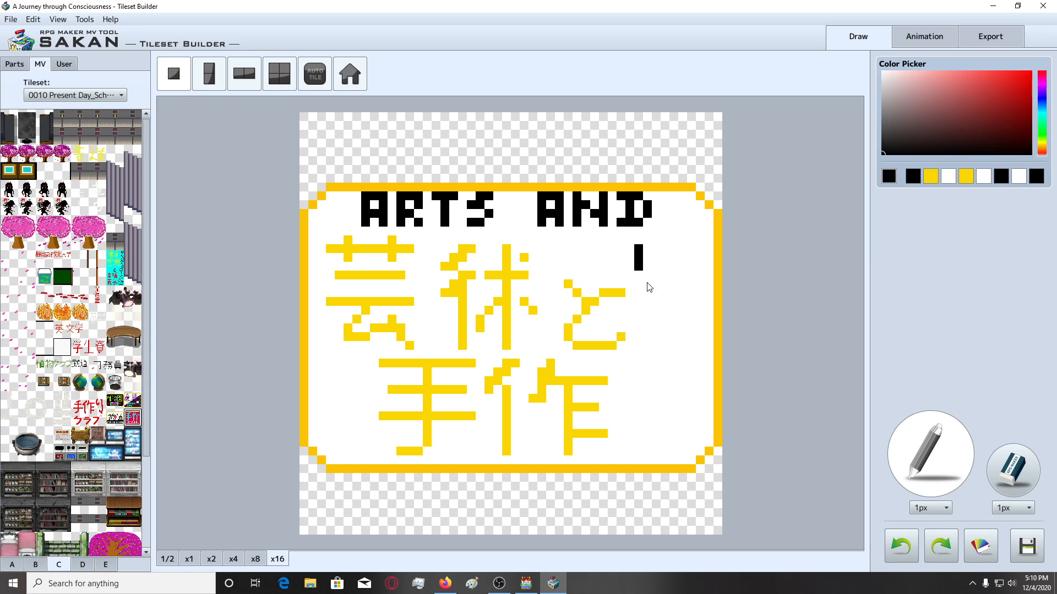
{"action": "mouse_move", "coordinate": [638, 254]}
{"action": "left_mouse_down"}
{"action": "mouse_move", "coordinate": [637, 276]}
{"action": "mouse_move", "coordinate": [663, 255]}
{"action": "mouse_move", "coordinate": [637, 338]}
{"action": "mouse_move", "coordinate": [636, 325]}
{"action": "mouse_move", "coordinate": [659, 304]}
{"action": "mouse_move", "coordinate": [656, 339]}
{"action": "mouse_move", "coordinate": [653, 324]}
{"action": "mouse_move", "coordinate": [638, 362]}
{"action": "mouse_move", "coordinate": [640, 391]}
{"action": "mouse_move", "coordinate": [658, 392]}
{"action": "left_mouse_up"}
{"action": "left_click", "coordinate": [647, 377]}
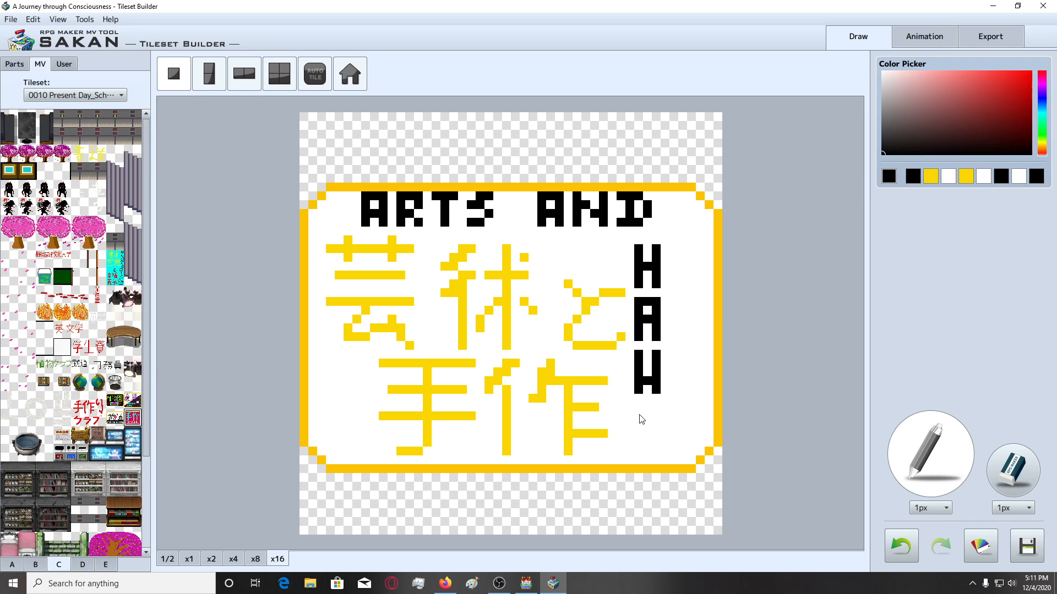
Draw a black D six pixels high below the N to complete the vertical word HAND.
{"action": "mouse_move", "coordinate": [640, 414]}
{"action": "left_mouse_down"}
{"action": "mouse_move", "coordinate": [639, 447]}
{"action": "mouse_move", "coordinate": [650, 409]}
{"action": "mouse_move", "coordinate": [649, 448]}
{"action": "left_mouse_up"}
{"action": "left_click", "coordinate": [656, 416]}
{"action": "key", "text": "ctrl+z"}
{"action": "left_click", "coordinate": [647, 445]}
{"action": "key", "text": "ctrl+z"}
{"action": "left_click", "coordinate": [651, 448]}
Try drawing a black C to the right of the H in HAND and undo its pixels.
{"action": "mouse_move", "coordinate": [681, 264]}
{"action": "left_mouse_down"}
{"action": "mouse_move", "coordinate": [672, 257]}
{"action": "mouse_move", "coordinate": [670, 269]}
{"action": "left_mouse_up"}
{"action": "key", "text": "ctrl+z"}
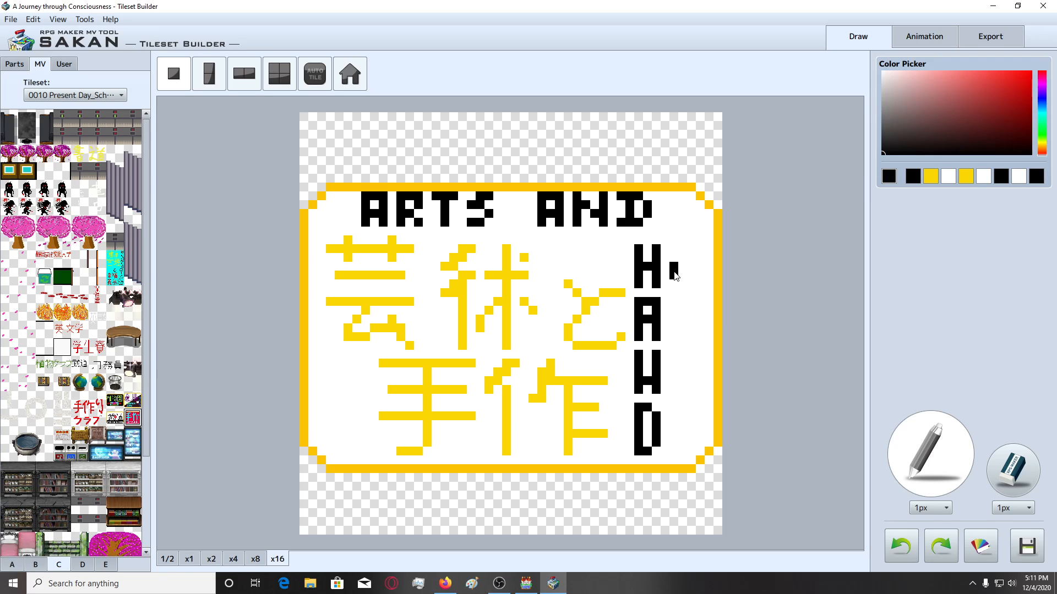
{"action": "left_click", "coordinate": [675, 283]}
{"action": "left_click", "coordinate": [683, 257]}
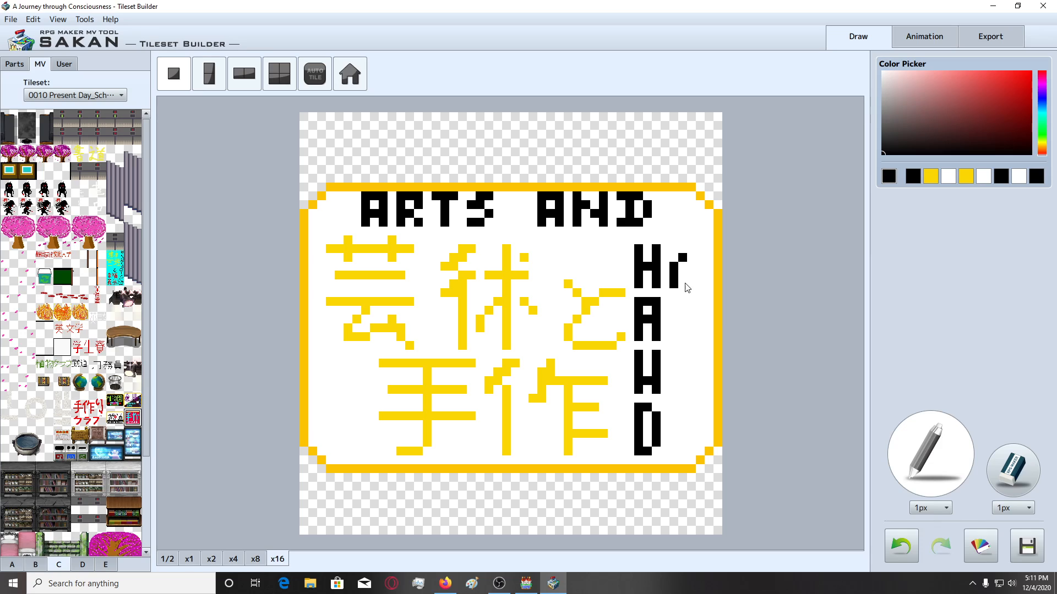
{"action": "left_click_drag", "start_coordinate": [691, 265], "coordinate": [692, 274]}
{"action": "key", "text": "ctrl+z"}
{"action": "key", "text": "ctrl+z"}
{"action": "key", "text": "ctrl+z"}
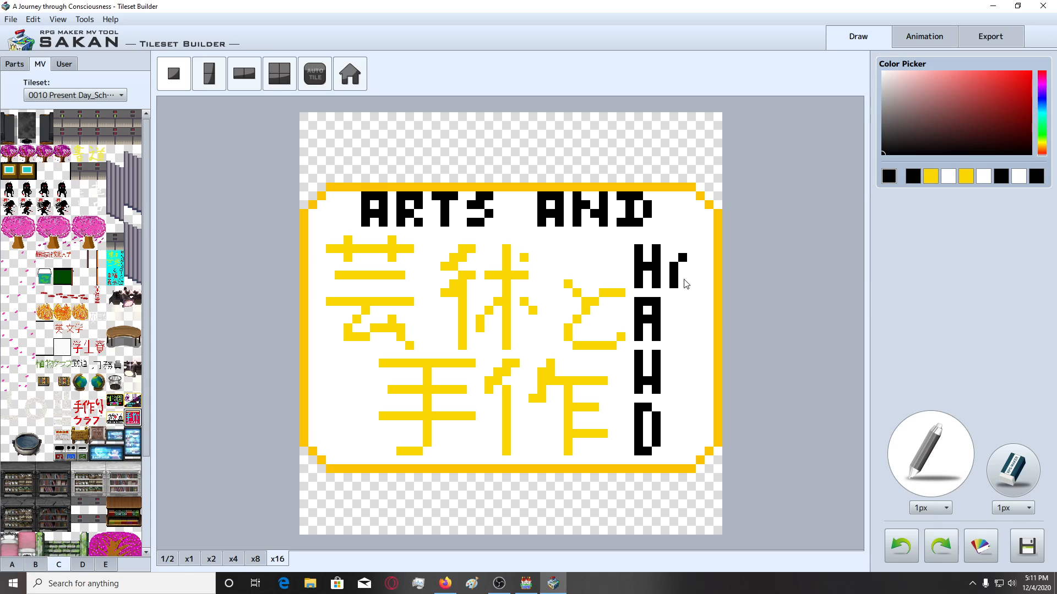
{"action": "key", "text": "ctrl+z"}
Draw a black C five pixels high to the right of the H in HAND, close to the sign's border.
{"action": "left_click", "coordinate": [675, 268]}
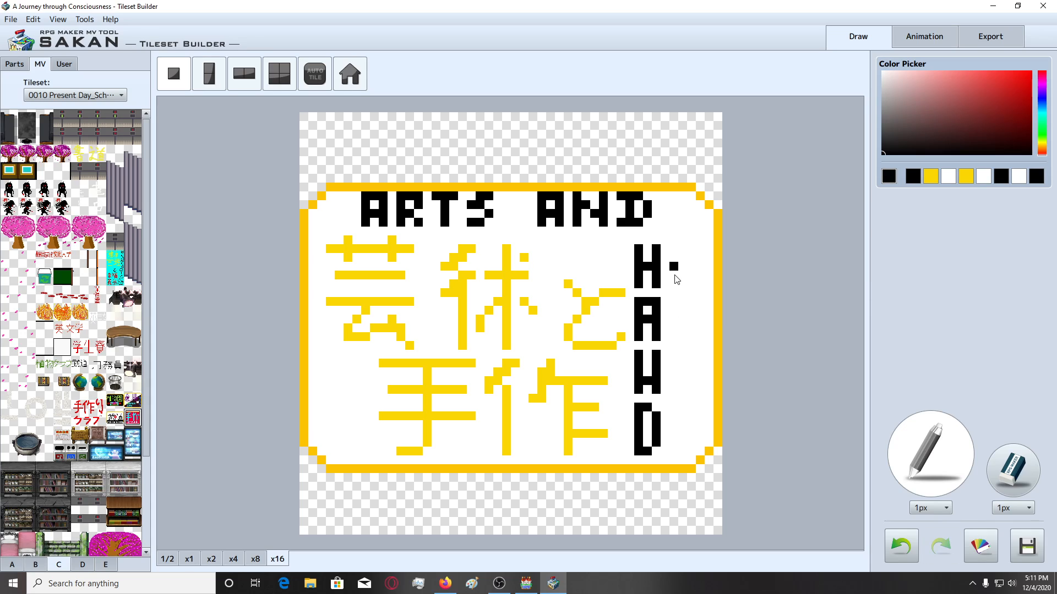
{"action": "left_click", "coordinate": [675, 276]}
{"action": "left_click", "coordinate": [683, 260]}
{"action": "left_click", "coordinate": [684, 282]}
{"action": "key", "text": "ctrl+z"}
{"action": "left_click", "coordinate": [675, 286]}
{"action": "left_click", "coordinate": [682, 291]}
{"action": "left_click", "coordinate": [691, 284]}
{"action": "left_click", "coordinate": [691, 265]}
Draw a black R three pixels high below the C, beside the A of HAND.
{"action": "left_click", "coordinate": [674, 311]}
{"action": "left_click", "coordinate": [675, 319]}
{"action": "left_click", "coordinate": [682, 311]}
{"action": "left_click", "coordinate": [691, 311]}
{"action": "left_click", "coordinate": [683, 320]}
{"action": "left_click", "coordinate": [691, 328]}
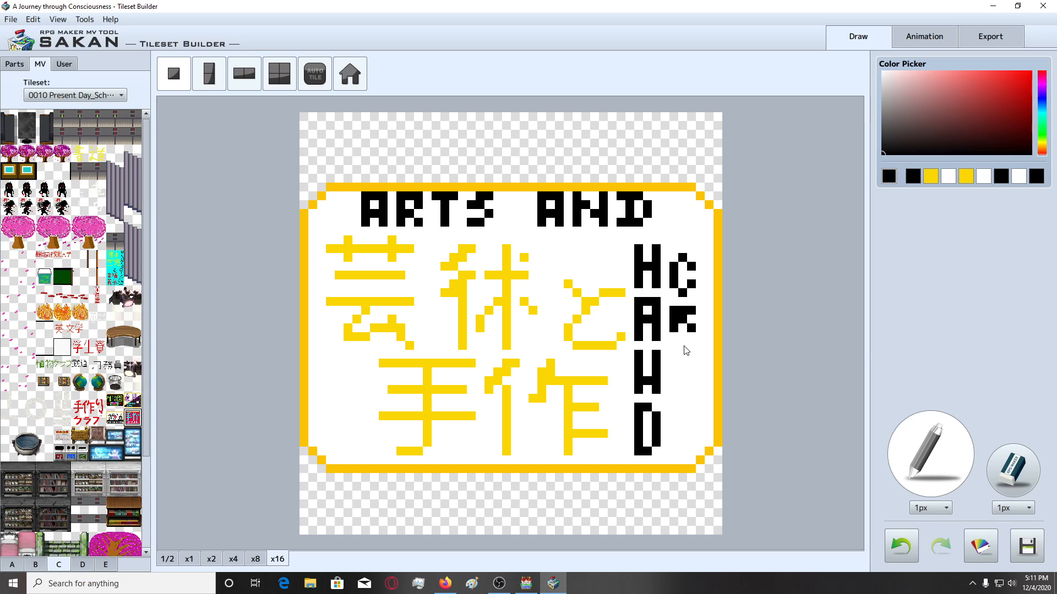
Draw a black A three pixels high below the R in the second vertical word.
{"action": "left_click", "coordinate": [673, 346]}
{"action": "left_click", "coordinate": [673, 355]}
{"action": "left_click", "coordinate": [673, 363]}
{"action": "left_click", "coordinate": [683, 346]}
{"action": "left_click", "coordinate": [691, 346]}
{"action": "left_click", "coordinate": [691, 355]}
{"action": "left_click", "coordinate": [692, 363]}
{"action": "left_click", "coordinate": [683, 355]}
Add a black F and T below the A to complete the vertical word CRAFT.
{"action": "left_click_drag", "start_coordinate": [676, 380], "coordinate": [676, 401]}
{"action": "left_click", "coordinate": [683, 381]}
{"action": "left_click", "coordinate": [691, 381]}
{"action": "left_click", "coordinate": [681, 391]}
{"action": "left_click", "coordinate": [682, 416]}
{"action": "left_click", "coordinate": [691, 416]}
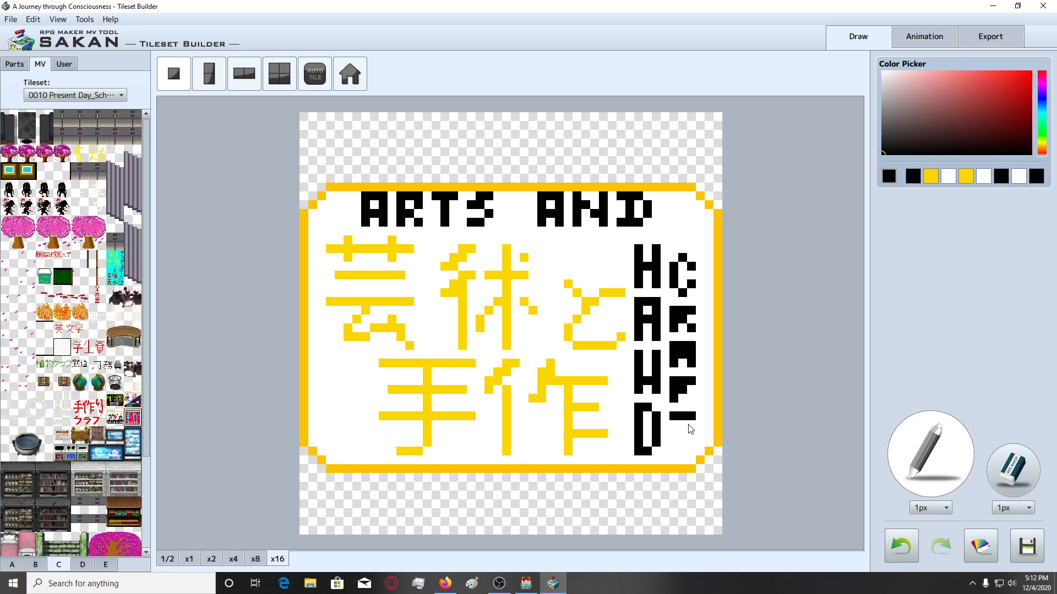
{"action": "left_click", "coordinate": [683, 425]}
{"action": "left_click", "coordinate": [683, 434]}
{"action": "left_click", "coordinate": [684, 443]}
{"action": "left_click", "coordinate": [681, 254]}
Check the finished sign at x4 zoom and add it to the user tiles.
{"action": "left_click", "coordinate": [233, 559]}
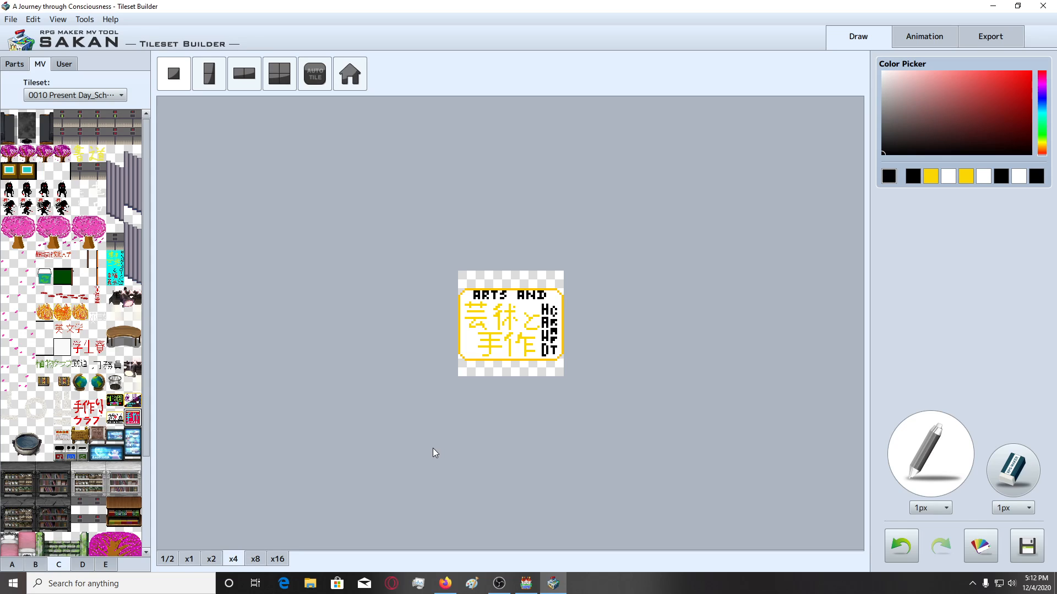
{"action": "left_click", "coordinate": [74, 68]}
{"action": "left_click", "coordinate": [37, 85]}
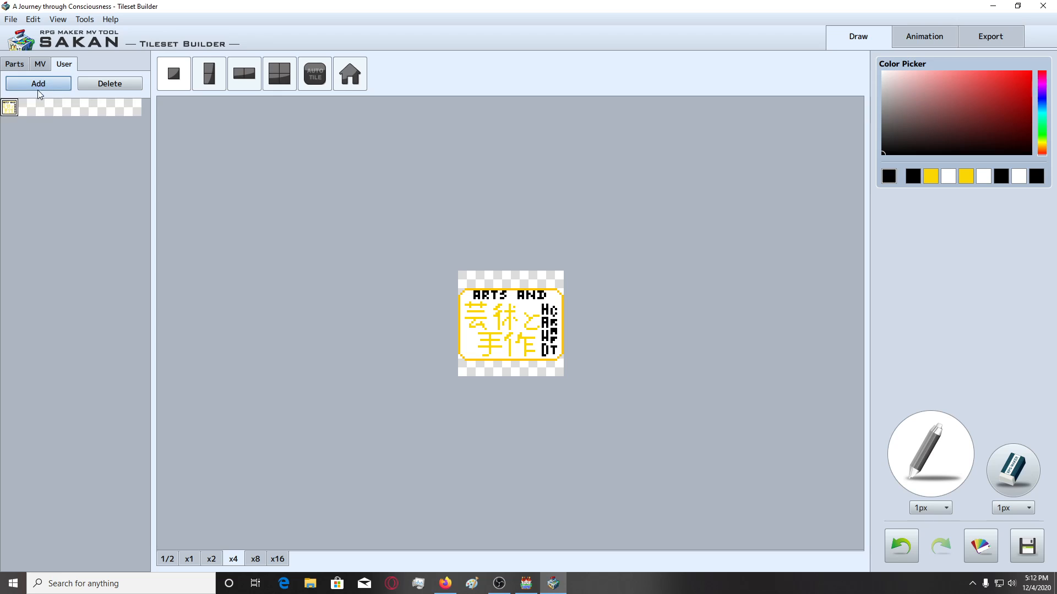
Load VisuStella_Interior_C from tileset 0013 NEW_SCHOOL LAYOUT for export and place the sign in the cell just left of the diagonal desks.
{"action": "left_click", "coordinate": [959, 37]}
{"action": "left_click", "coordinate": [213, 89]}
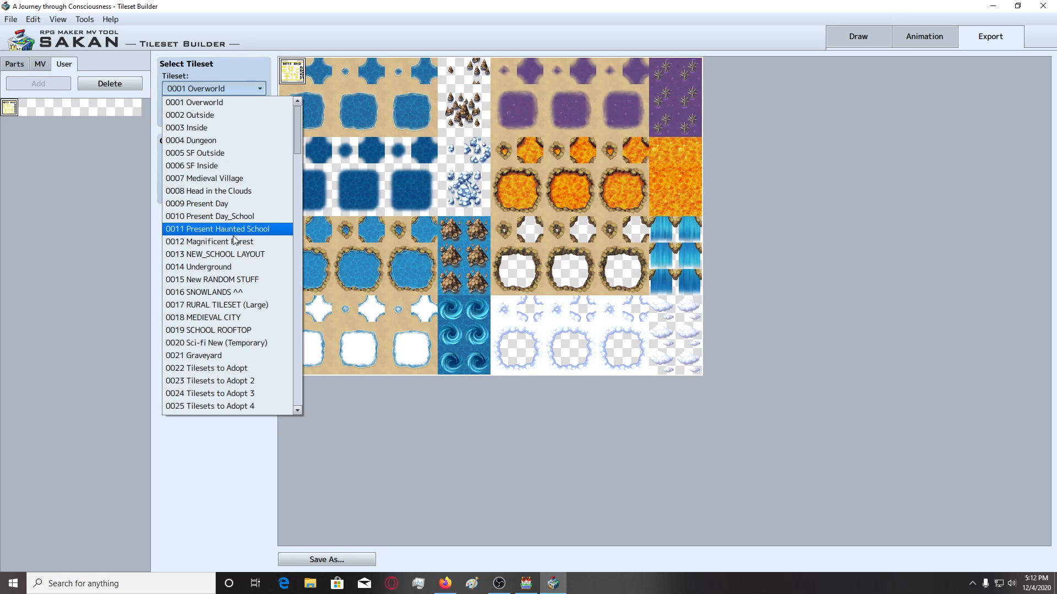
{"action": "left_click", "coordinate": [234, 254]}
{"action": "left_click", "coordinate": [202, 121]}
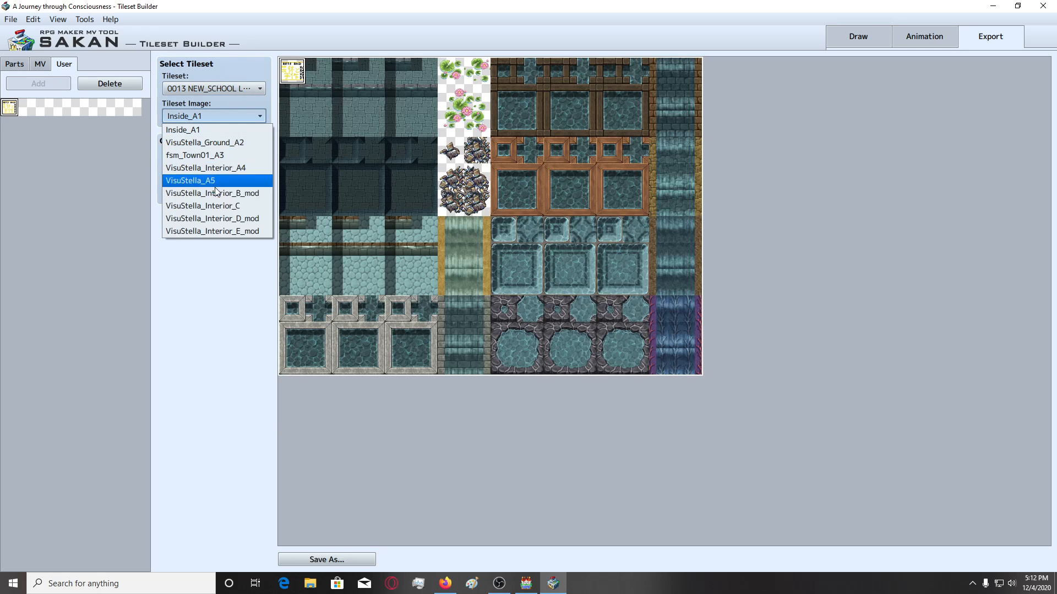
{"action": "left_click", "coordinate": [222, 203]}
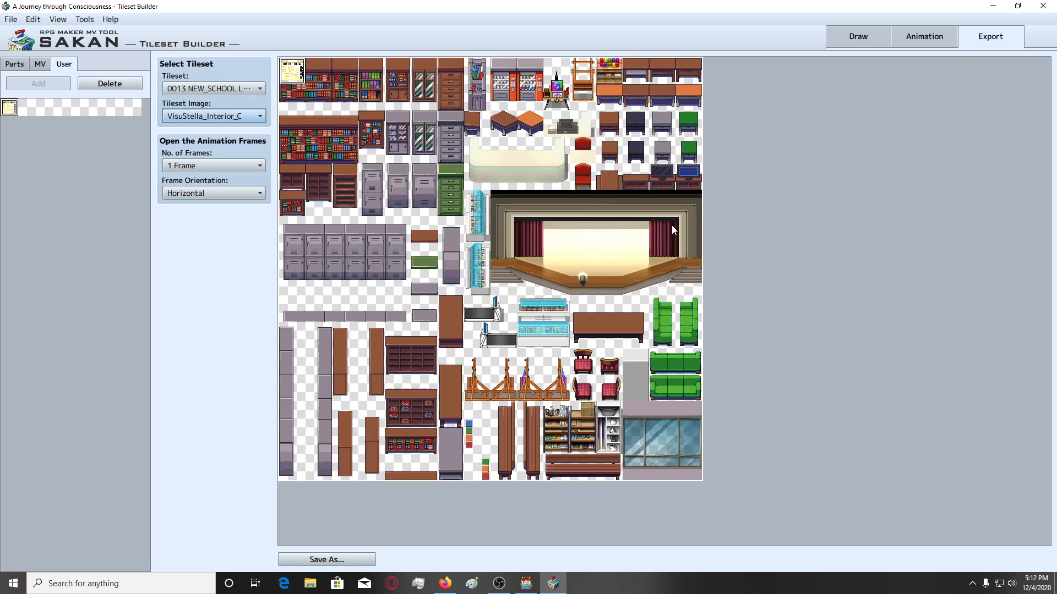
{"action": "left_click", "coordinate": [605, 102]}
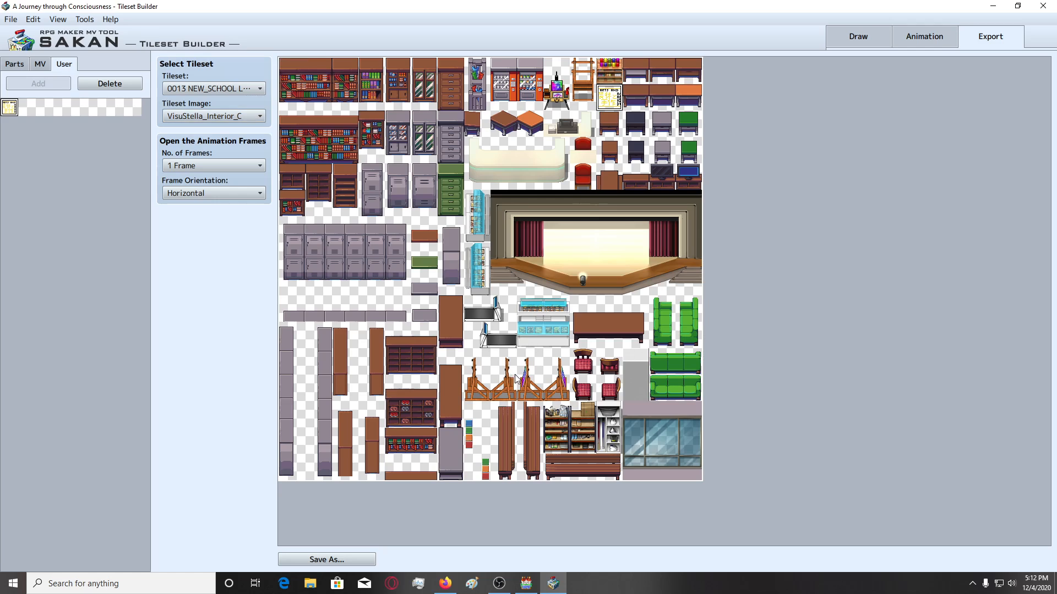
{"action": "left_click", "coordinate": [483, 128]}
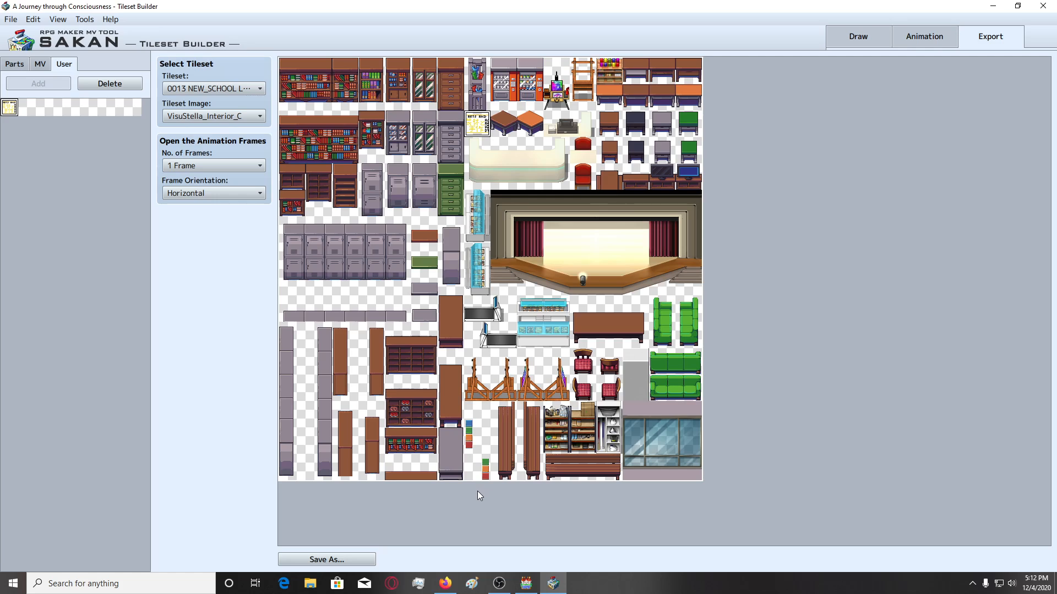
Save the tileset image as VisuStella_Interior_C.png in the tilesets folder, replacing the existing file.
{"action": "left_click", "coordinate": [363, 561]}
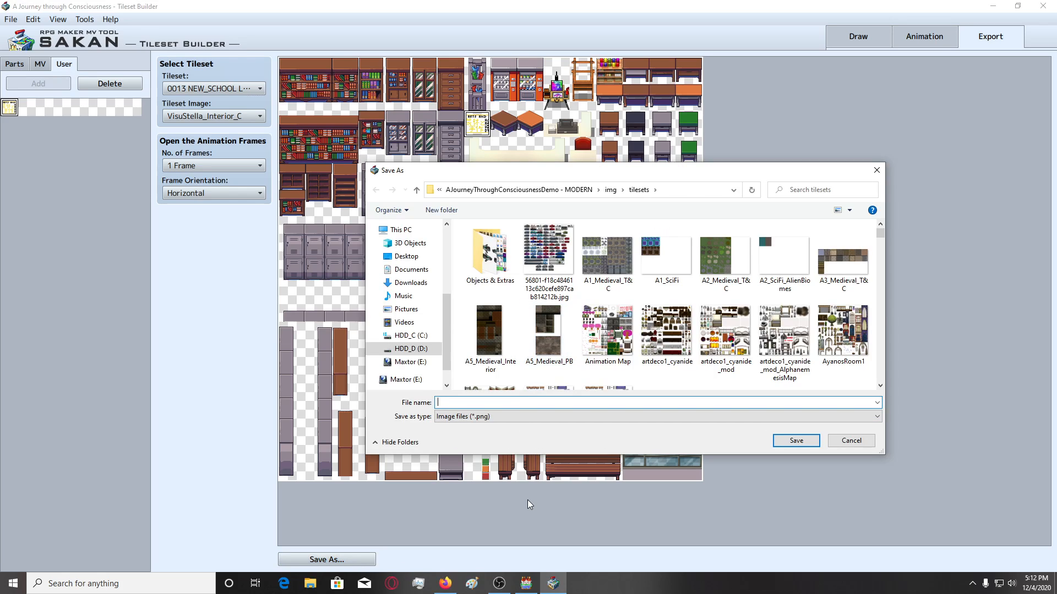
{"action": "type", "text": "Visustella"}
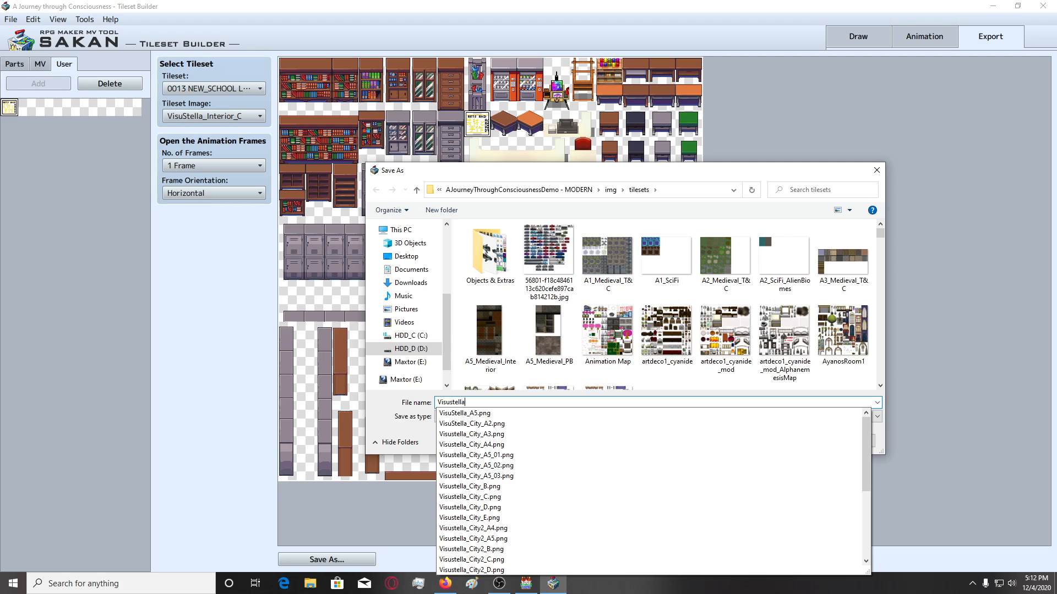
{"action": "type", "text": "_O"}
{"action": "key", "text": "BackSpace"}
{"action": "type", "text": "I"}
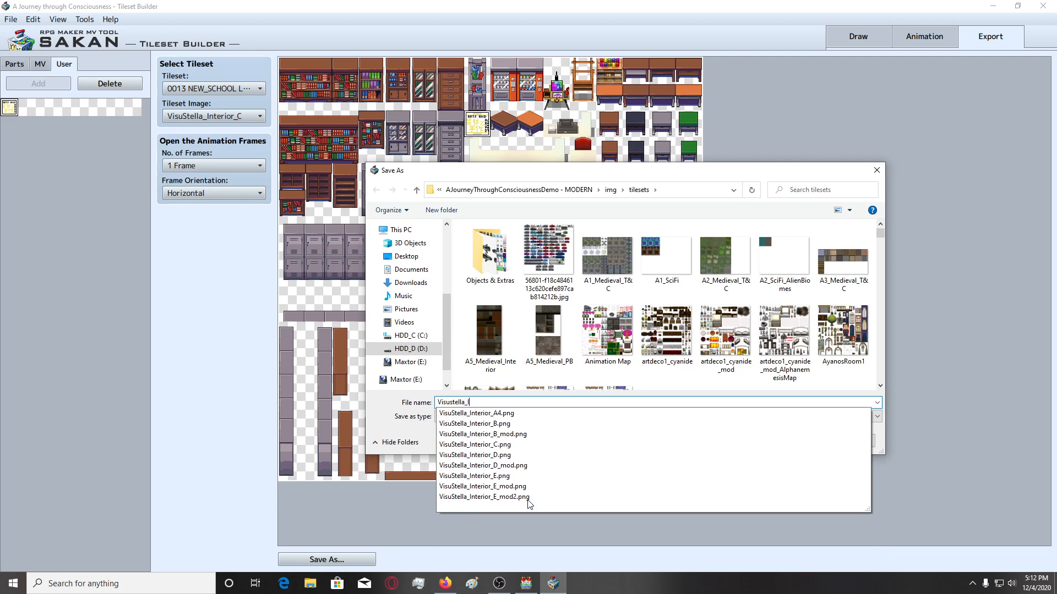
{"action": "left_click", "coordinate": [562, 445]}
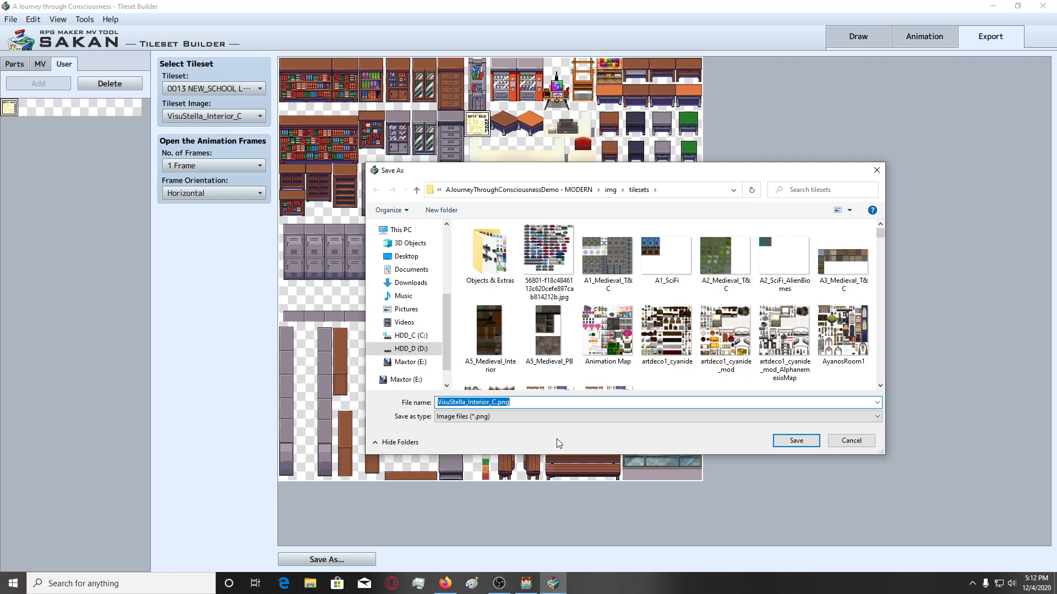
{"action": "left_click", "coordinate": [795, 442]}
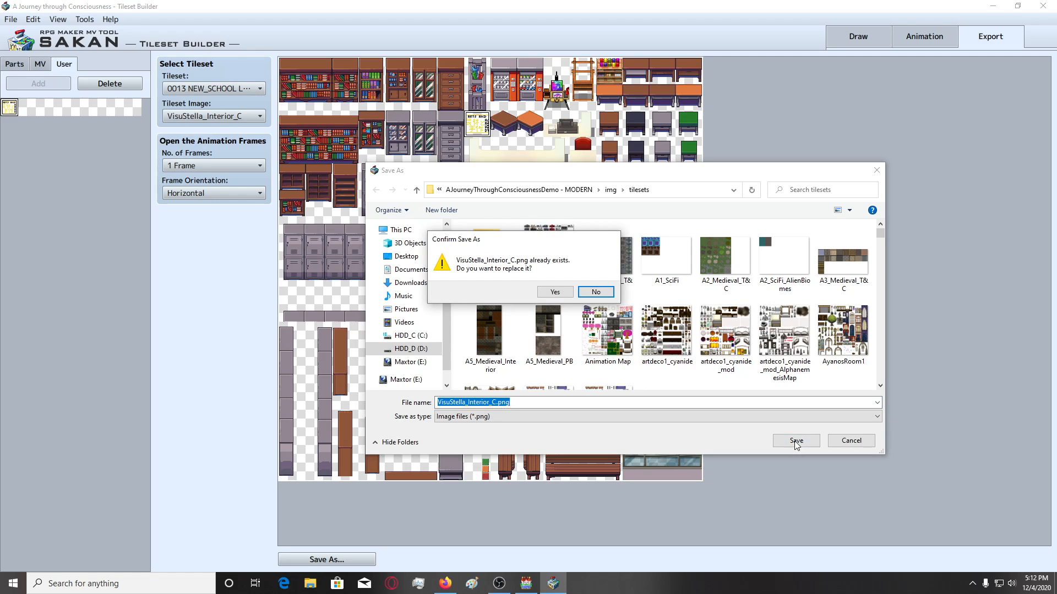
{"action": "left_click", "coordinate": [556, 291]}
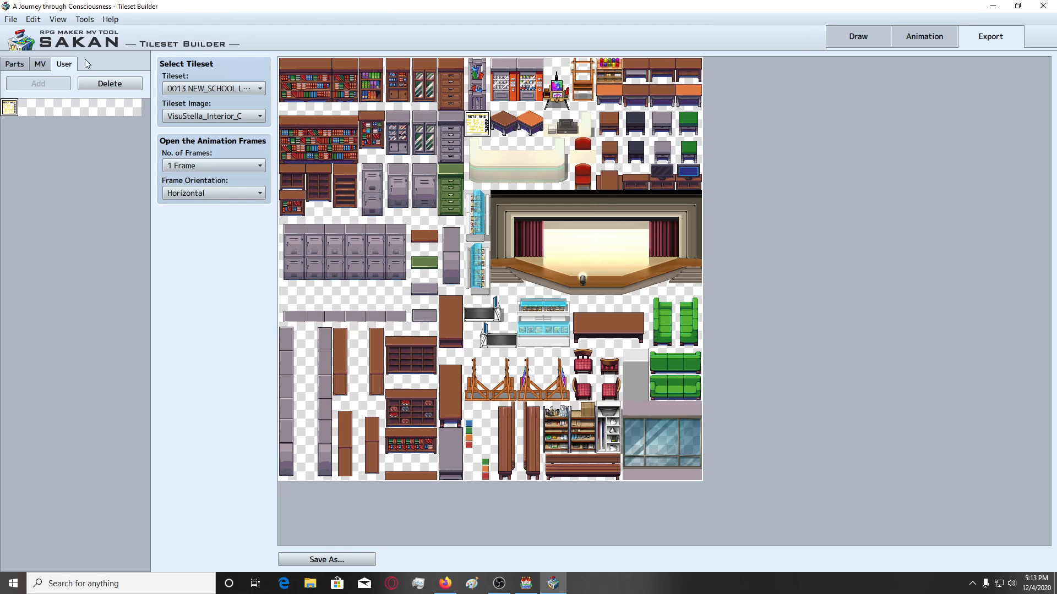
{"action": "left_click", "coordinate": [43, 64]}
{"action": "left_click_drag", "start_coordinate": [44, 222], "coordinate": [121, 302]}
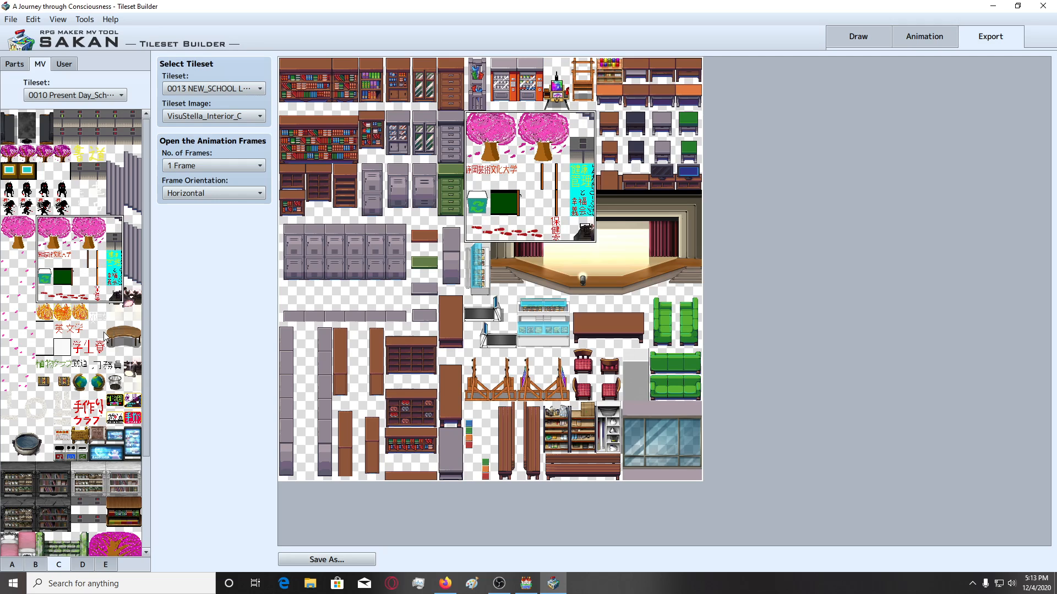
{"action": "left_click", "coordinate": [51, 318]}
{"action": "left_click", "coordinate": [98, 383]}
{"action": "left_click", "coordinate": [117, 437]}
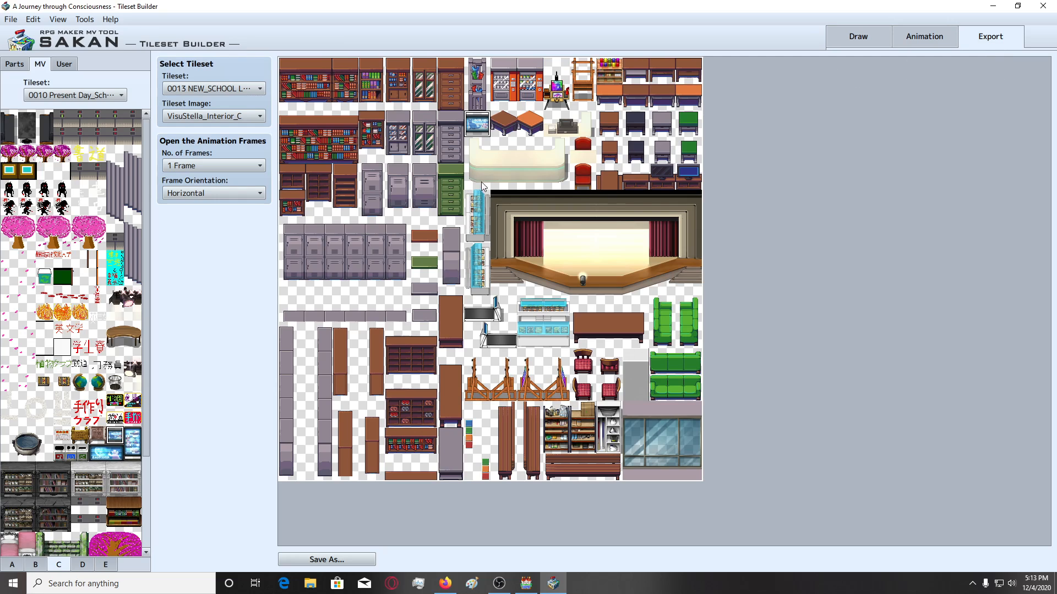
{"action": "left_click", "coordinate": [476, 162]}
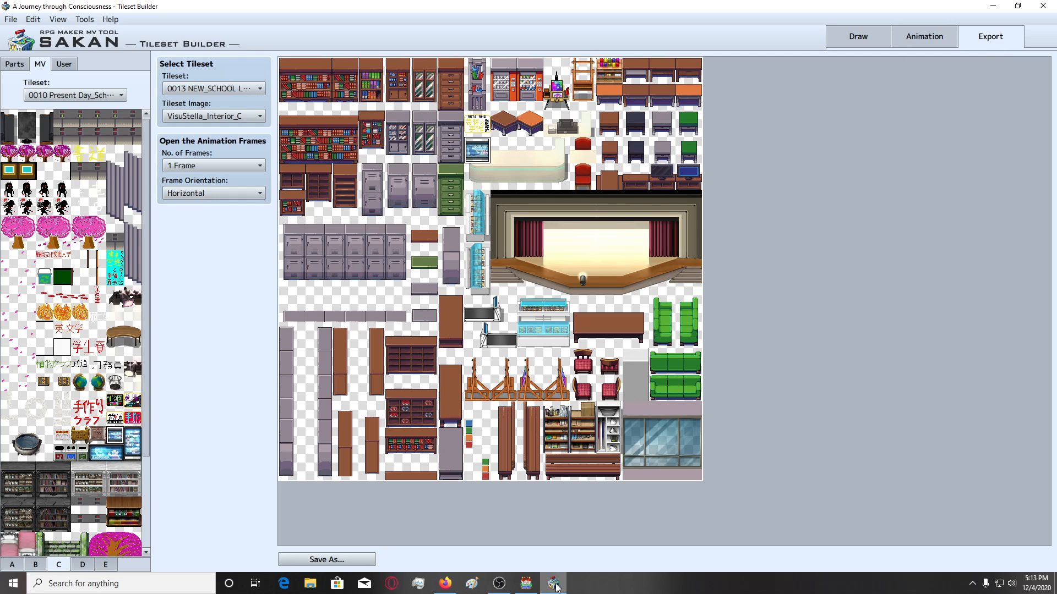
Close the Tileset Builder and switch to the RPG Maker MV project.
{"action": "left_click", "coordinate": [1043, 7]}
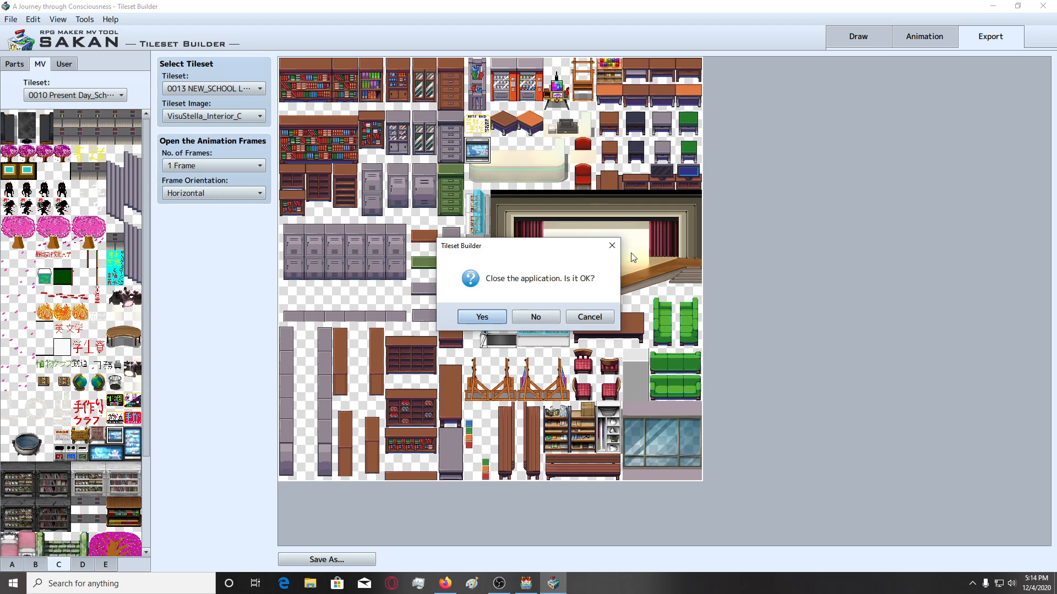
{"action": "left_click", "coordinate": [468, 320]}
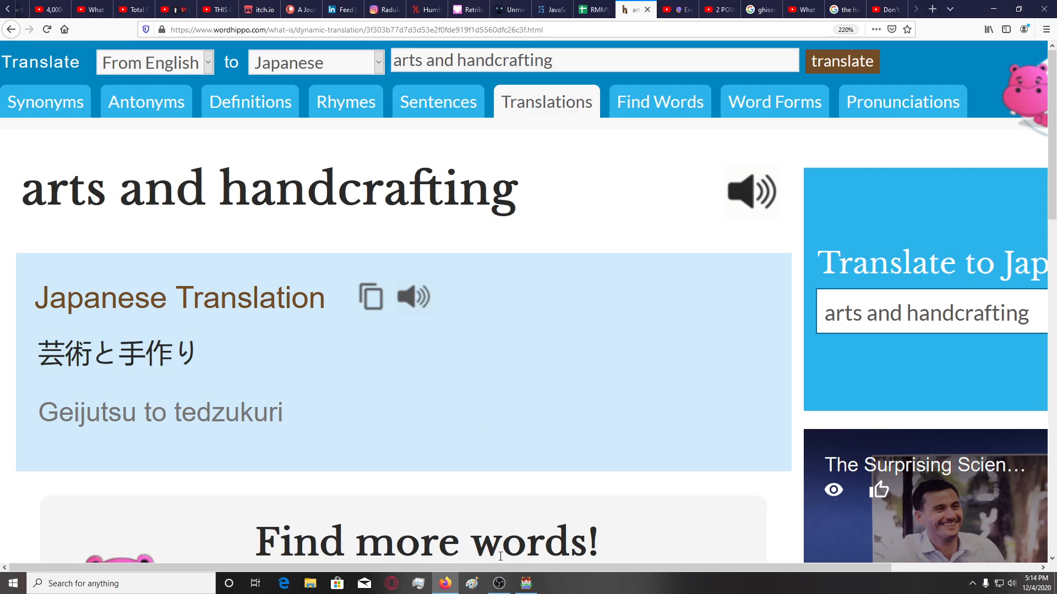
{"action": "scroll", "coordinate": [466, 457], "scroll_direction": "down", "scroll_amount": 5, "text": "ctrl"}
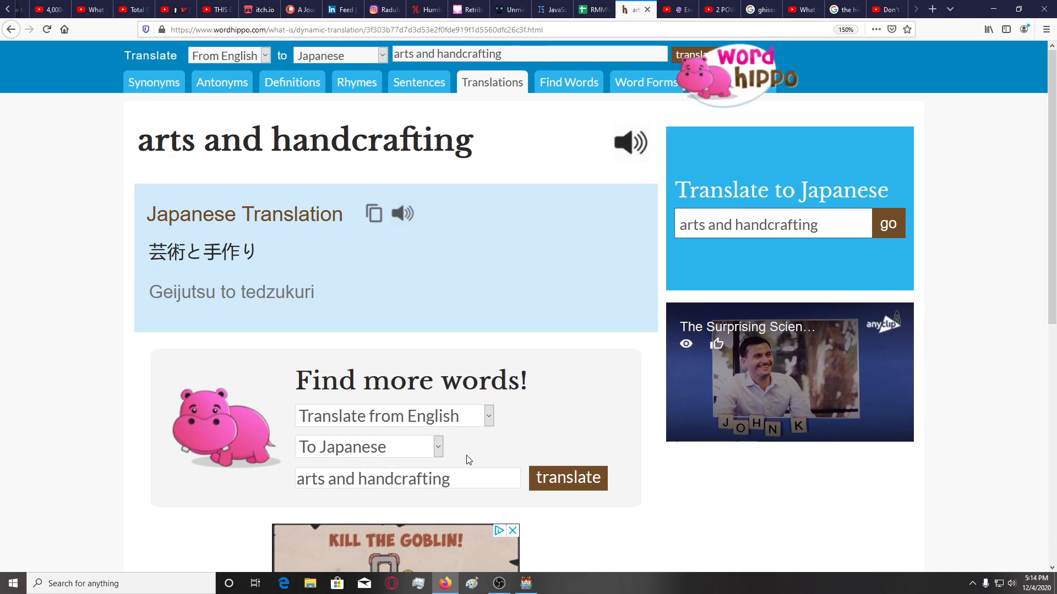
{"action": "scroll", "coordinate": [466, 454], "scroll_direction": "down", "scroll_amount": 3, "text": "ctrl"}
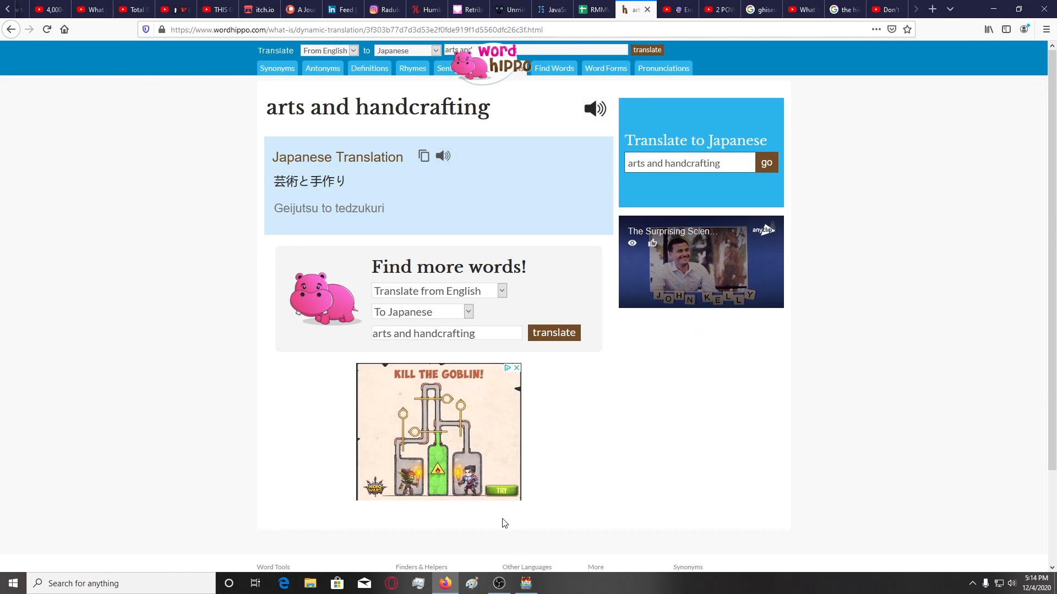
{"action": "left_click", "coordinate": [525, 584]}
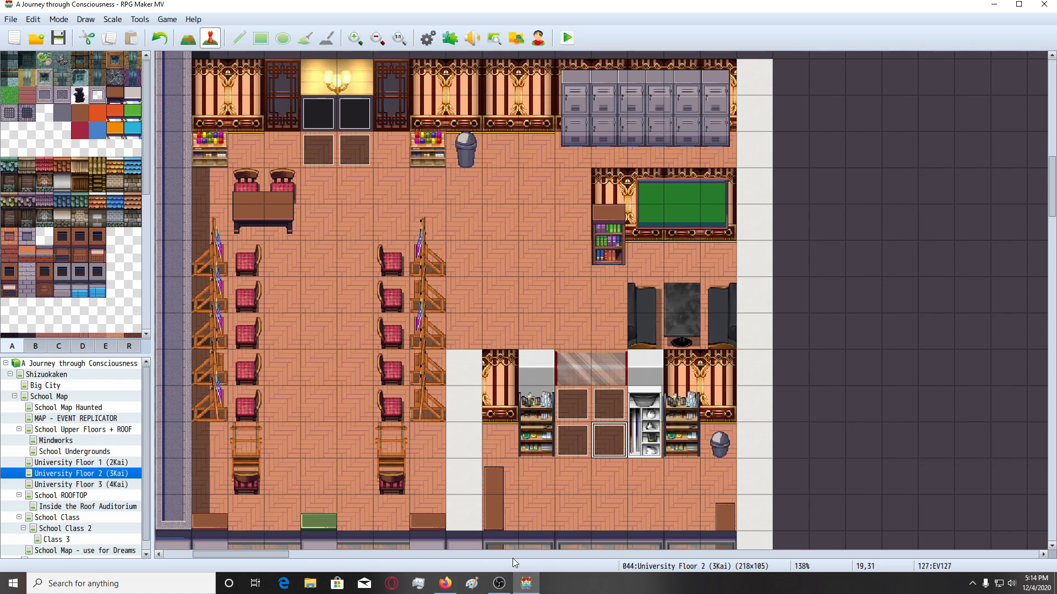
Load the University Floor 3 (4Kai) map and return to University Floor 2 (3Kai) to refresh its tiles.
{"action": "scroll", "coordinate": [569, 359], "scroll_direction": "up", "scroll_amount": 1}
{"action": "left_click", "coordinate": [114, 484]}
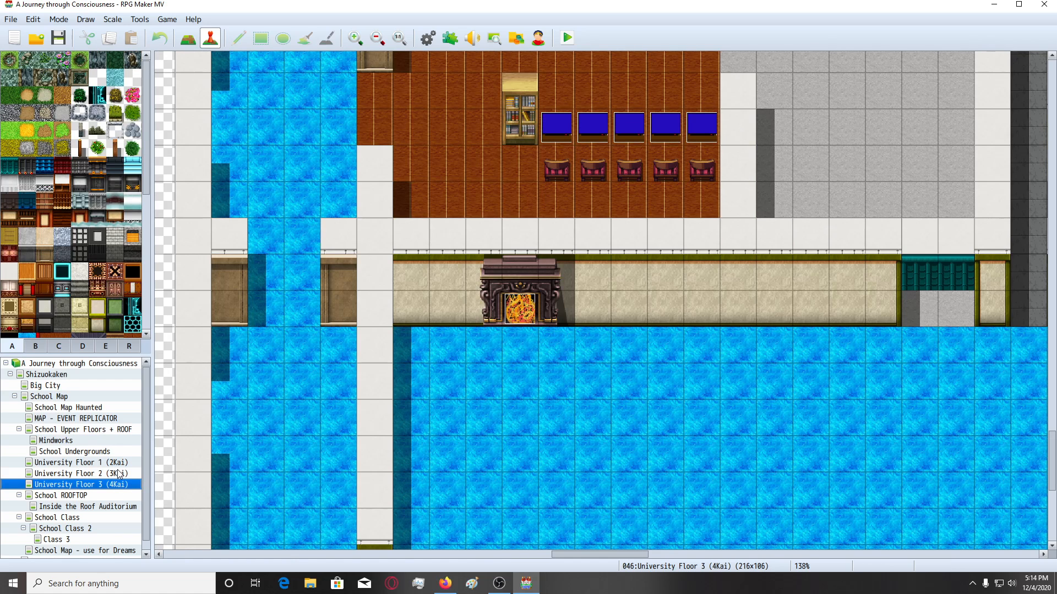
{"action": "left_click", "coordinate": [119, 474]}
{"action": "scroll", "coordinate": [826, 349], "scroll_direction": "up", "scroll_amount": 1}
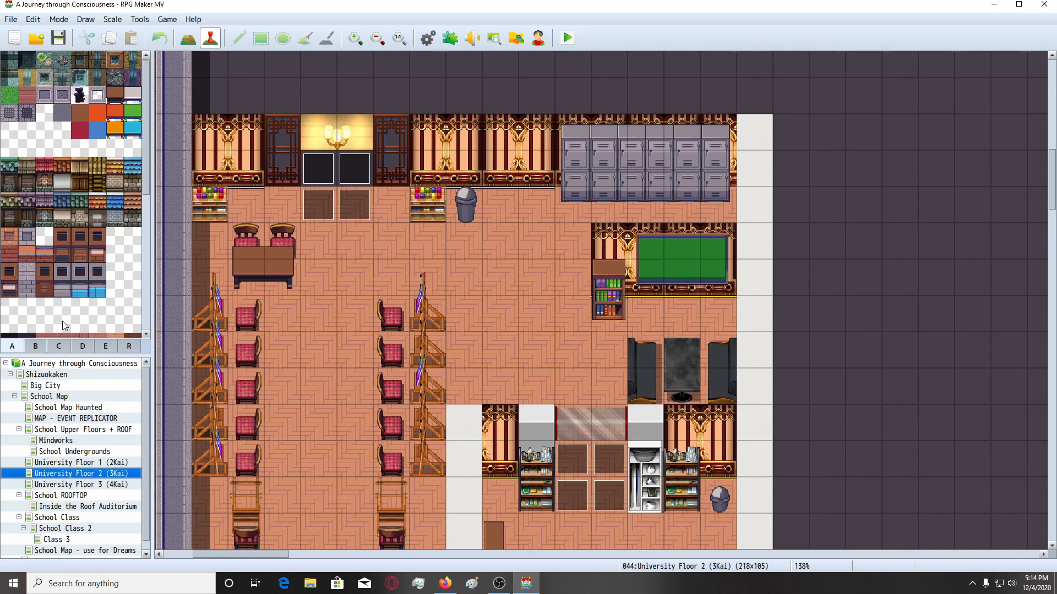
Draw the new ARTS AND HANDCRAFT sign tile from tileset C just outside the art room's upper-right wall, at cell 24,21.
{"action": "left_click", "coordinate": [59, 345]}
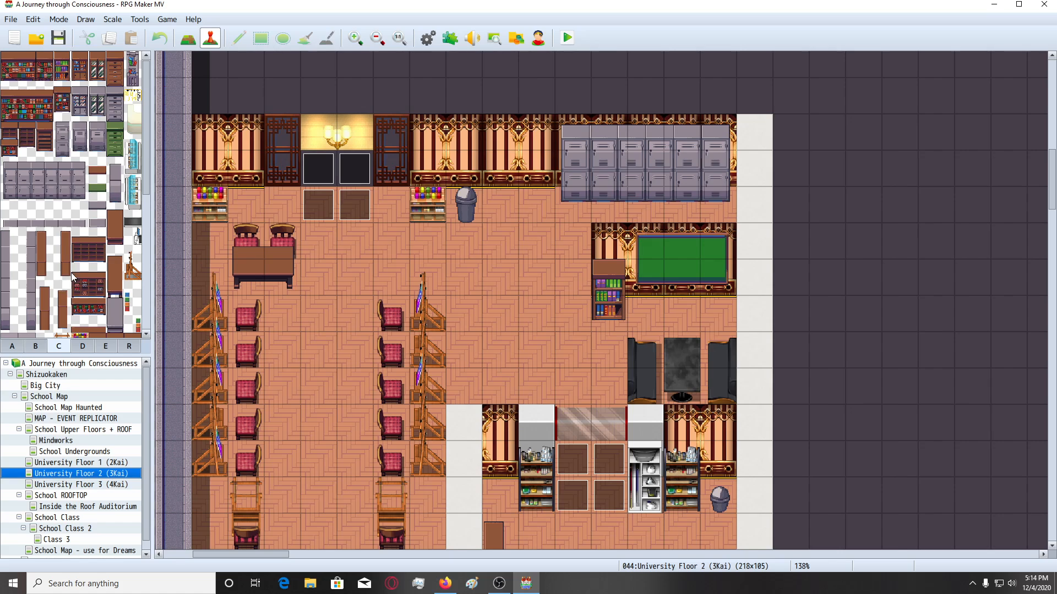
{"action": "left_click", "coordinate": [133, 96]}
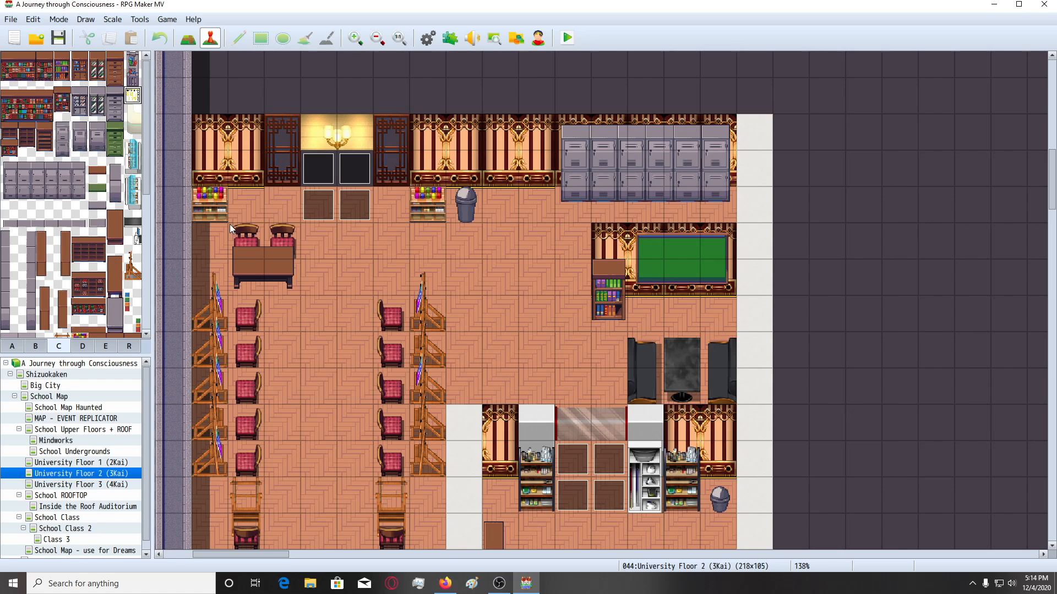
{"action": "left_click", "coordinate": [239, 39]}
{"action": "left_click", "coordinate": [783, 142]}
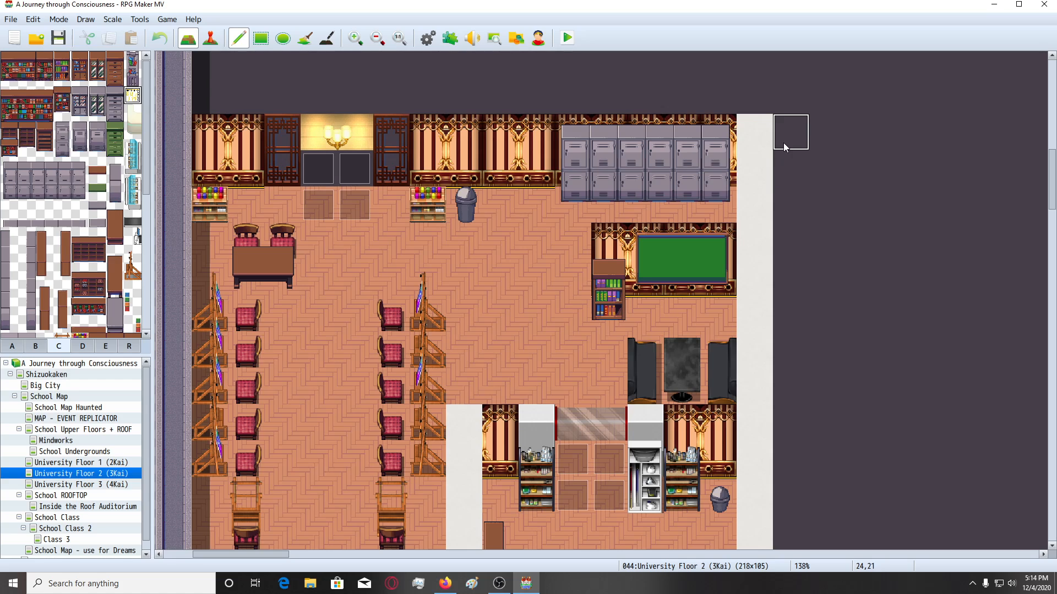
{"action": "scroll", "coordinate": [798, 293], "scroll_direction": "up", "scroll_amount": 1}
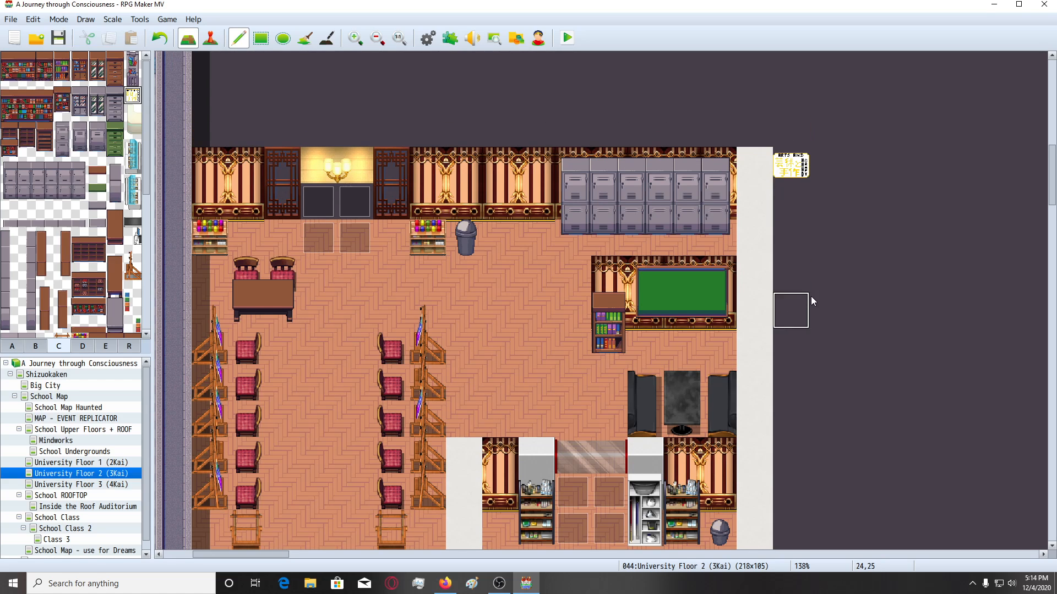
{"action": "scroll", "coordinate": [811, 295], "scroll_direction": "up", "scroll_amount": 1}
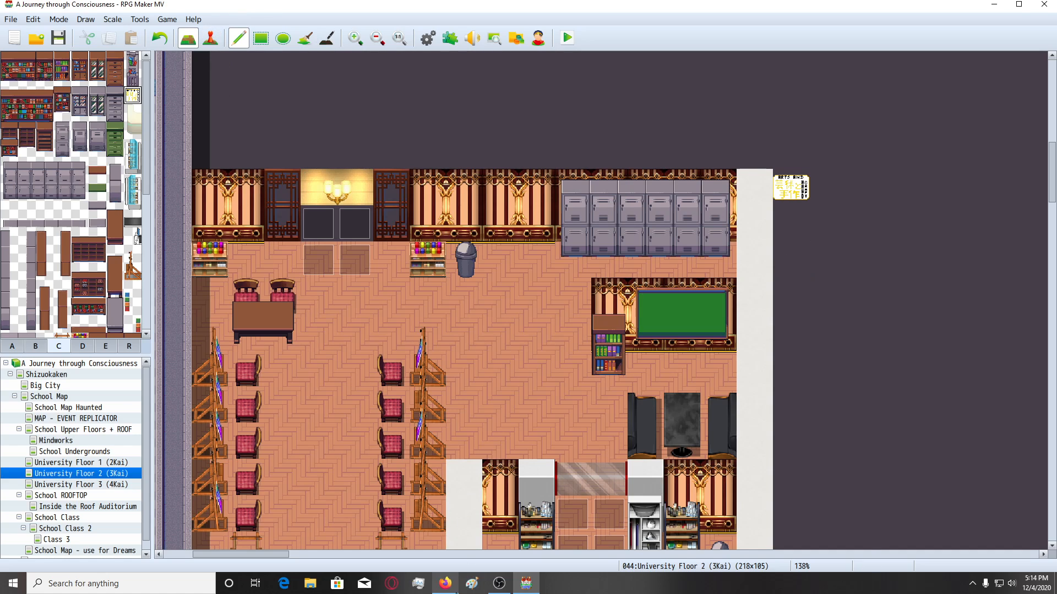
Switch to Firefox and copy the romanized translation "Geijutsu to tedzukuri" from the WordHippo page.
{"action": "left_click", "coordinate": [445, 583]}
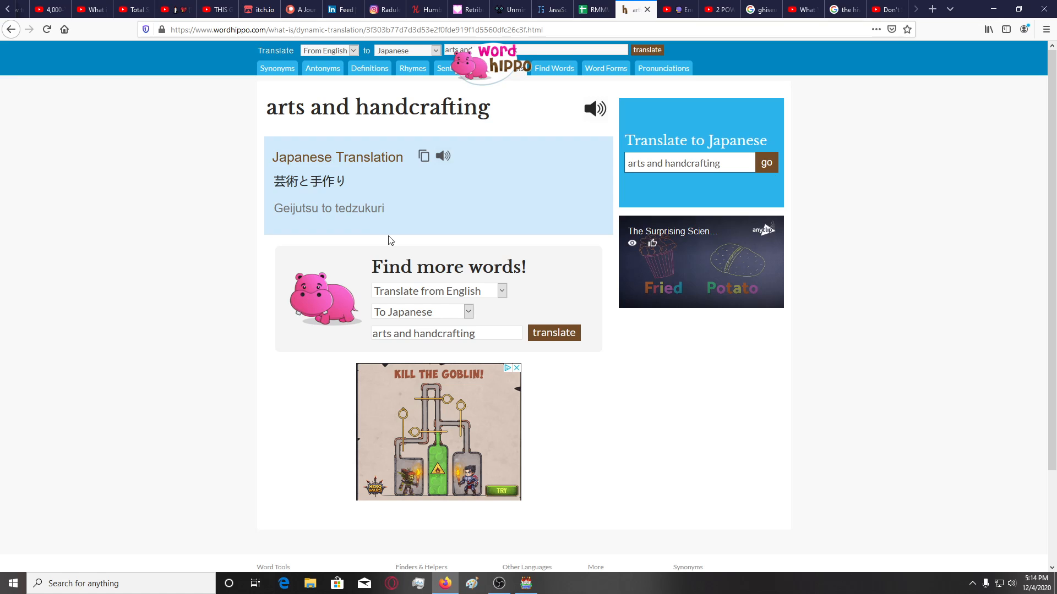
{"action": "scroll", "coordinate": [388, 241], "scroll_direction": "up", "scroll_amount": 5, "text": "ctrl"}
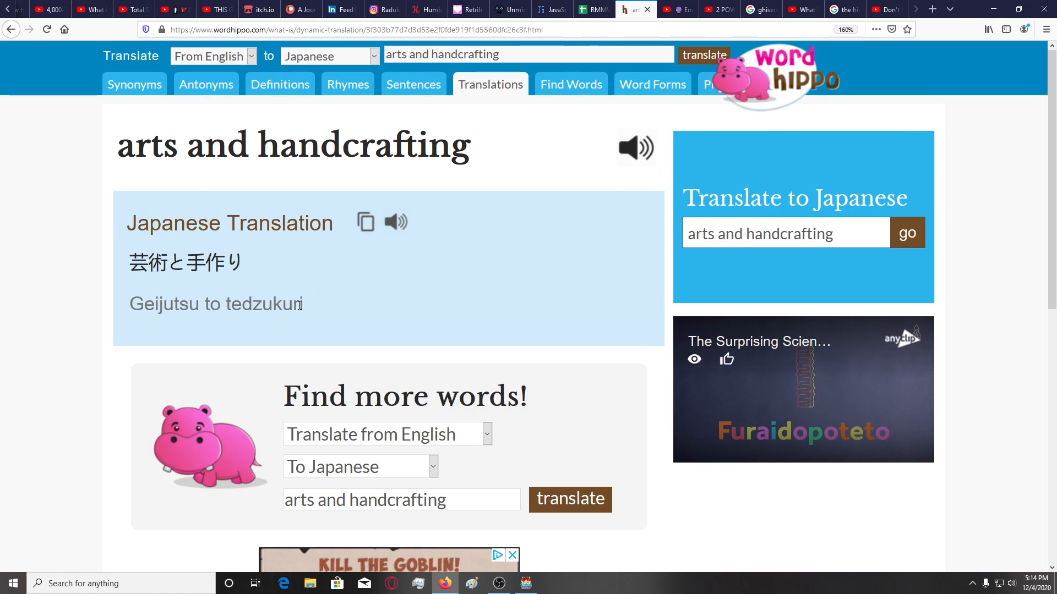
{"action": "left_click_drag", "start_coordinate": [300, 306], "coordinate": [114, 314]}
{"action": "key", "text": "ctrl+c"}
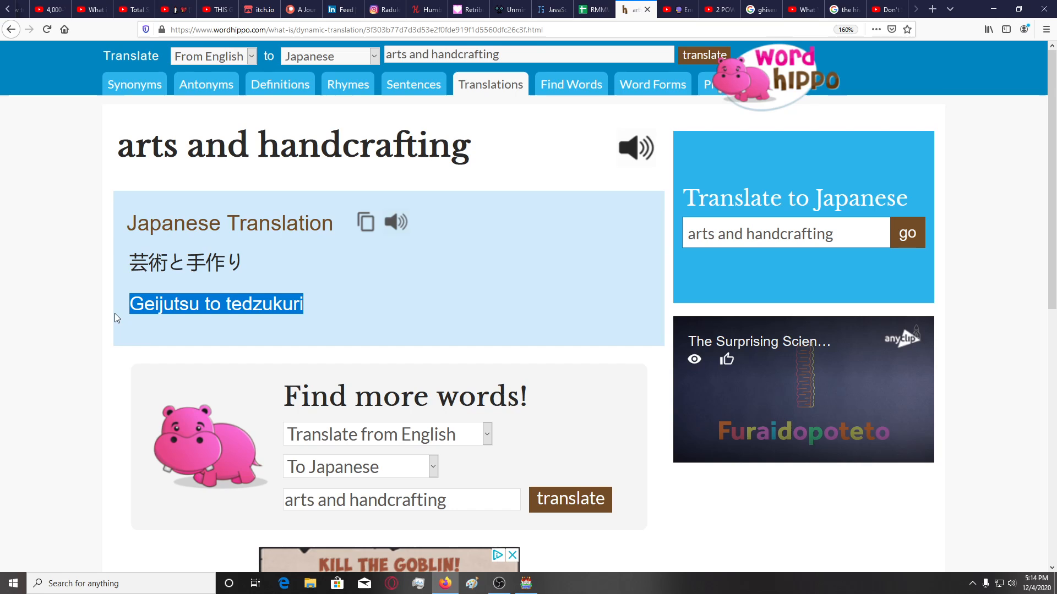
In RPG Maker MV, open the event on the art room's left black door at cell 11,22 and name it "Geijutsu to tedzukuri Door".
{"action": "left_click", "coordinate": [525, 583]}
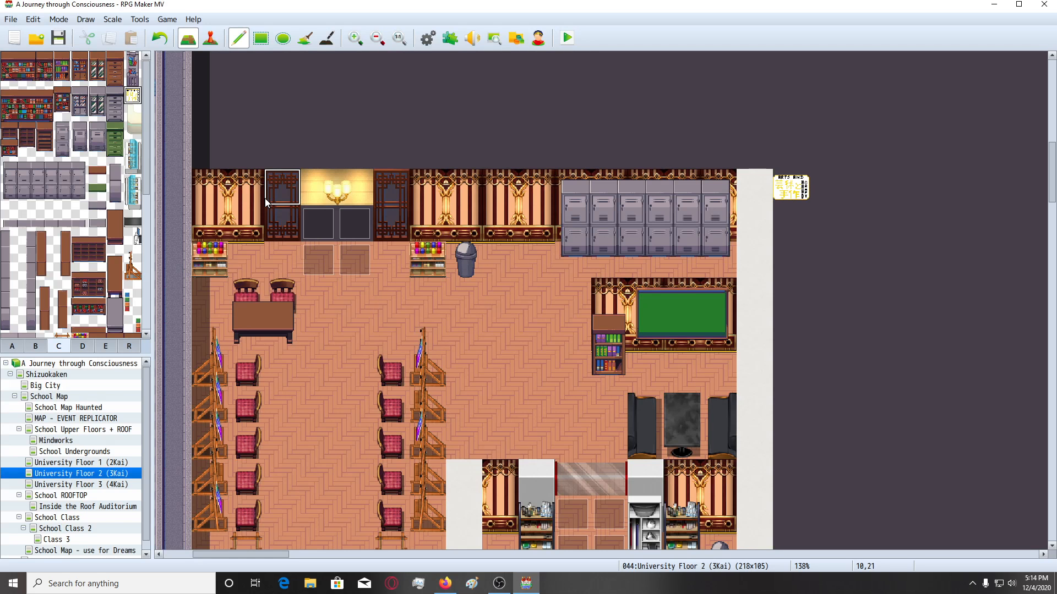
{"action": "left_click", "coordinate": [210, 37]}
{"action": "double_click", "coordinate": [312, 223]}
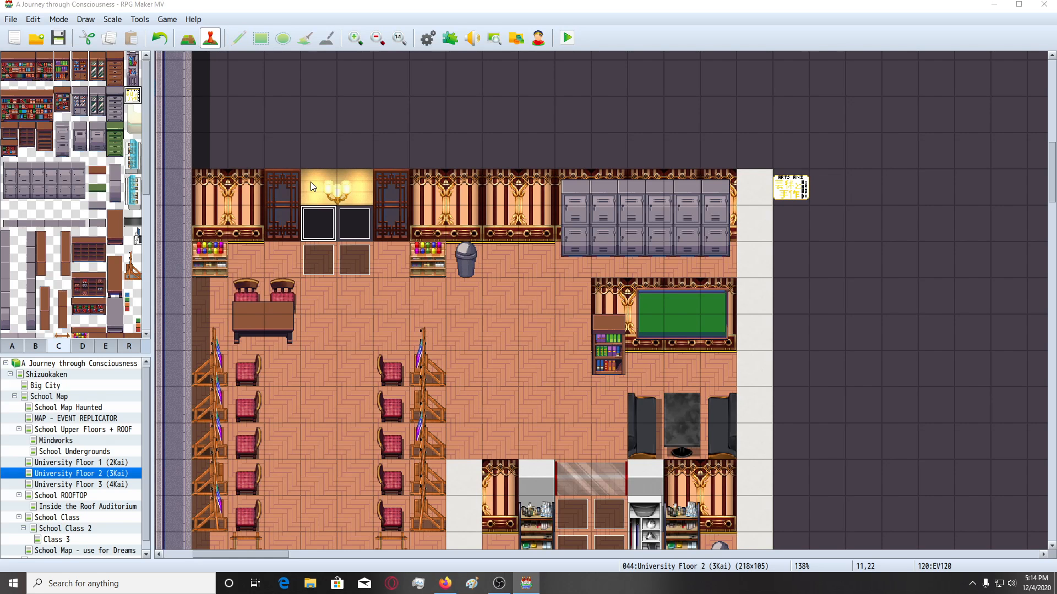
{"action": "key", "text": "ctrl+v"}
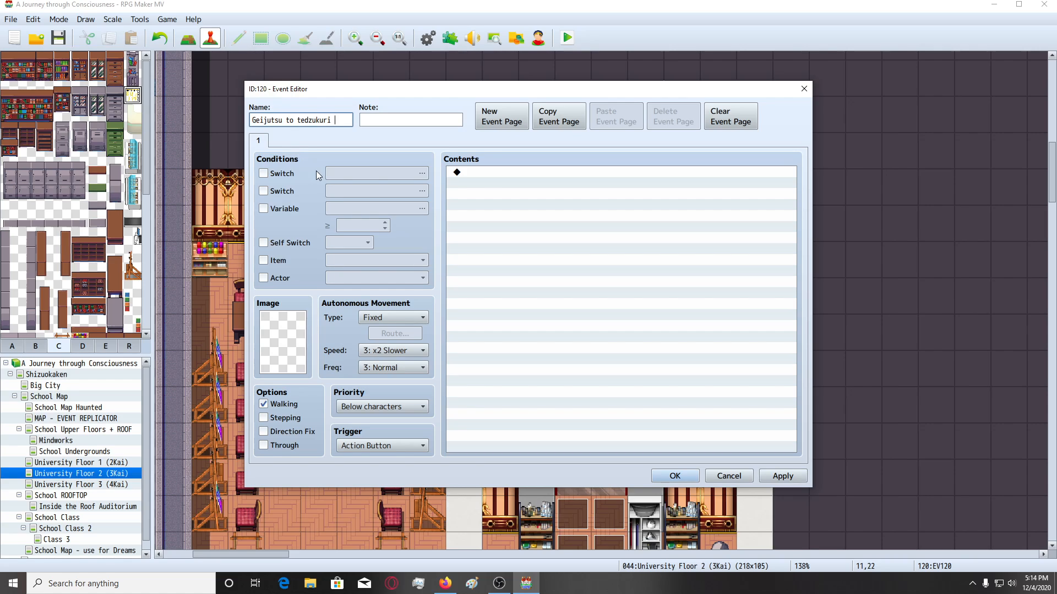
{"action": "type", "text": "Door"}
Copy the Japanese translation 芸術と手作り from the WordHippo page into the door event's note.
{"action": "left_click", "coordinate": [445, 584]}
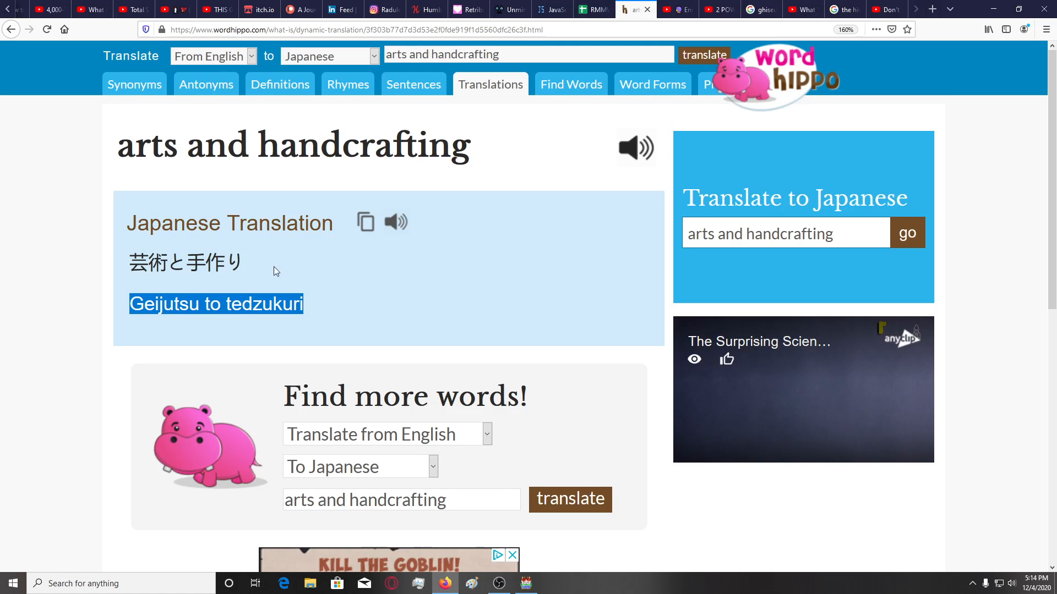
{"action": "left_click_drag", "start_coordinate": [243, 262], "coordinate": [130, 259]}
{"action": "key", "text": "ctrl+c"}
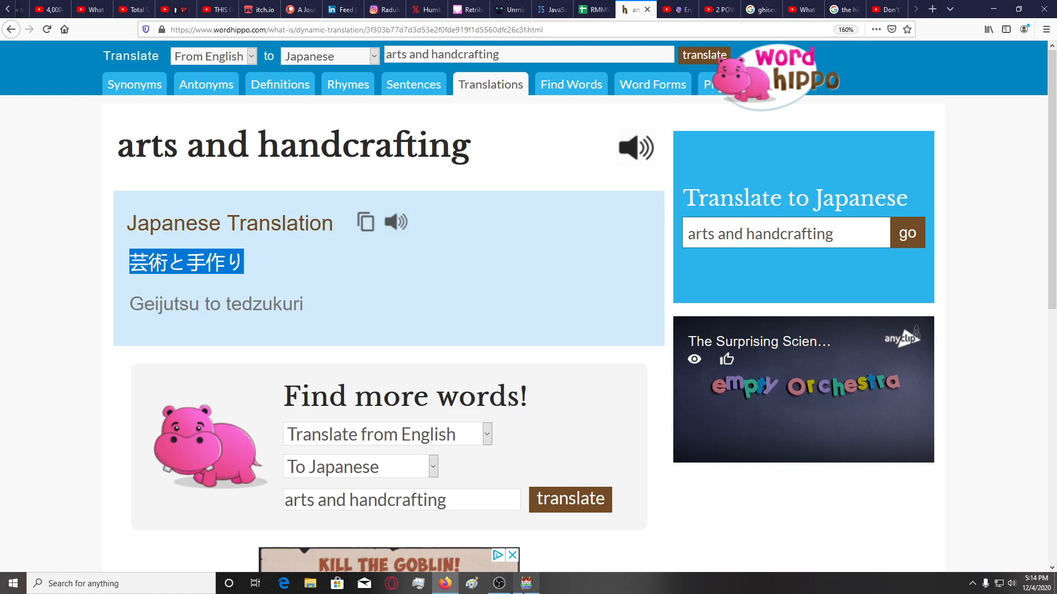
{"action": "left_click", "coordinate": [527, 583]}
{"action": "left_click", "coordinate": [387, 119]}
{"action": "key", "text": "ctrl+v"}
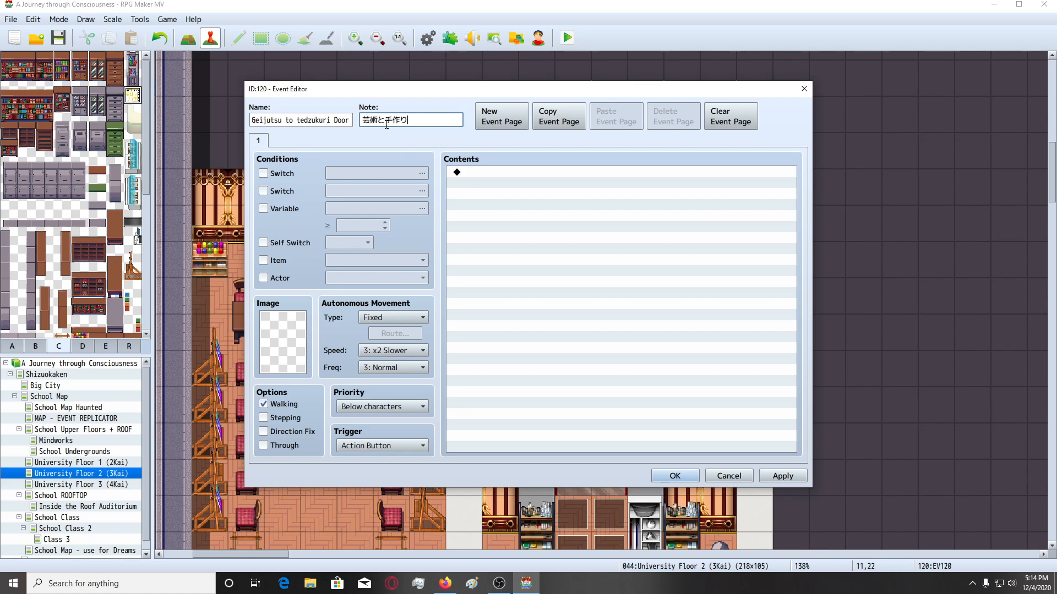
Add a comment command reading "Arts and Handcraft Club" to the door event's contents.
{"action": "double_click", "coordinate": [489, 172]}
{"action": "left_click", "coordinate": [555, 445]}
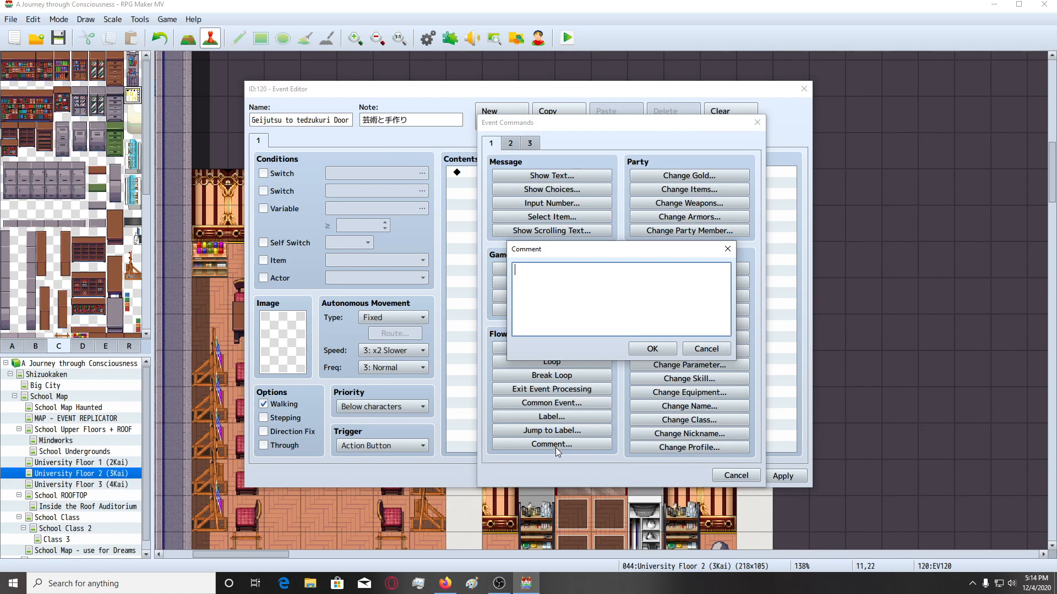
{"action": "type", "text": "Arts and Handrc"}
{"action": "key", "text": "BackSpace"}
{"action": "key", "text": "BackSpace"}
{"action": "type", "text": "craft Club"}
{"action": "left_click", "coordinate": [655, 350]}
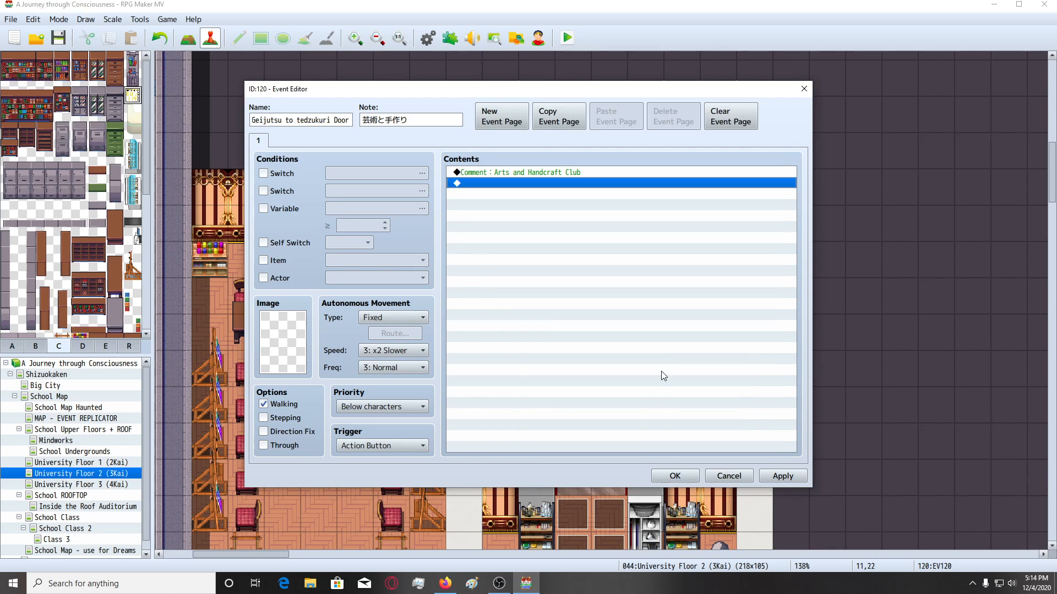
Clear the text of the event's comment command, leaving the comment empty.
{"action": "double_click", "coordinate": [534, 173]}
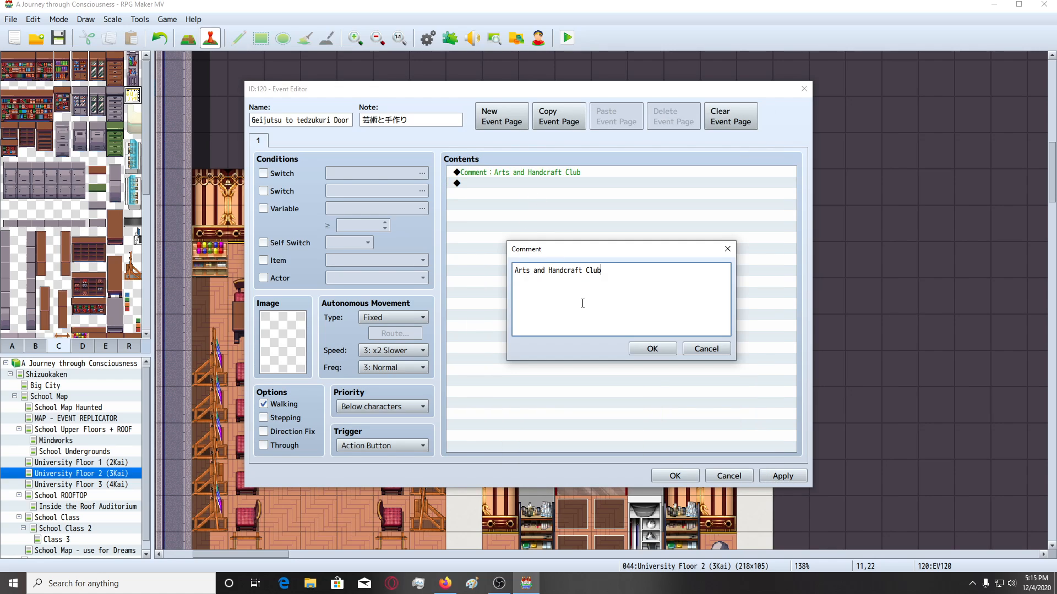
{"action": "key", "text": "ctrl+a"}
{"action": "key", "text": "BackSpace"}
{"action": "left_click", "coordinate": [639, 349]}
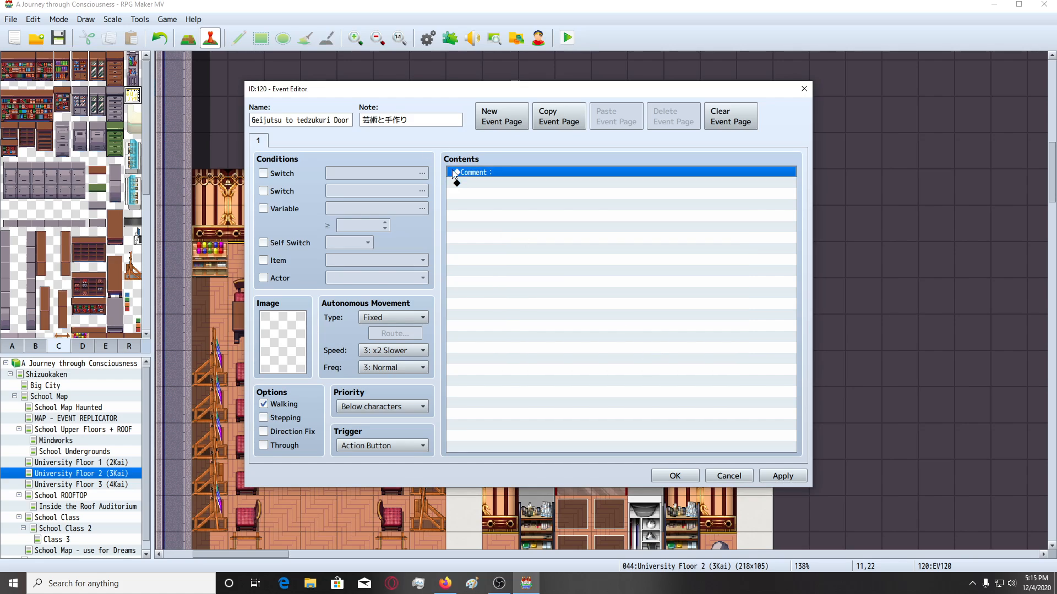
Extend the event's note with a space after 芸術と手作り.
{"action": "left_click", "coordinate": [411, 121]}
{"action": "left_click", "coordinate": [434, 122]}
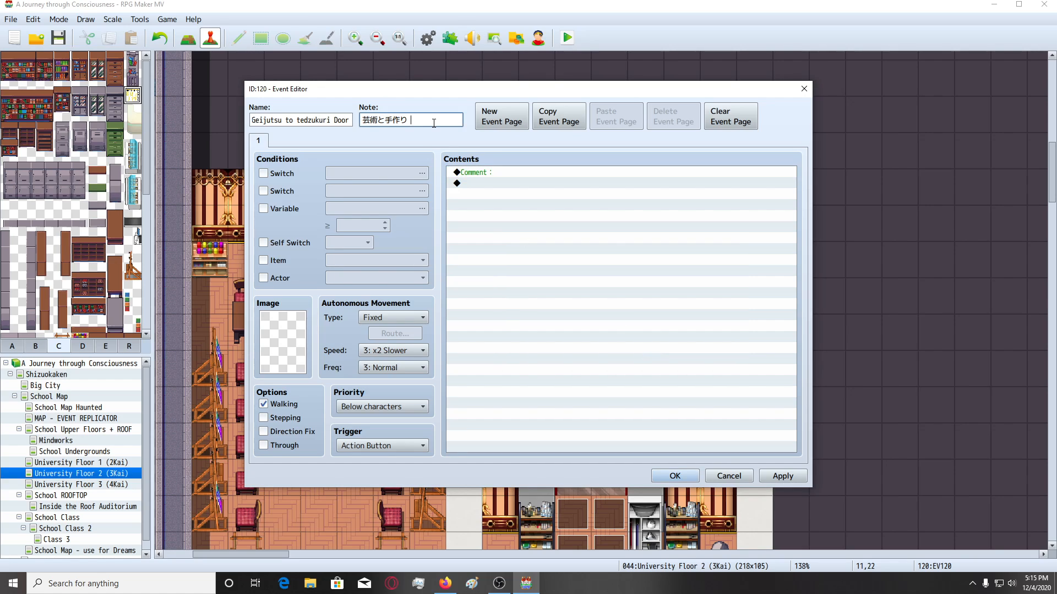
Complete the event's note with "- Arts and Handcraft Club" after the Japanese text and delete the empty comment from its contents.
{"action": "type", "text": "Arts and Handcraft Club"}
{"action": "left_click", "coordinate": [489, 172]}
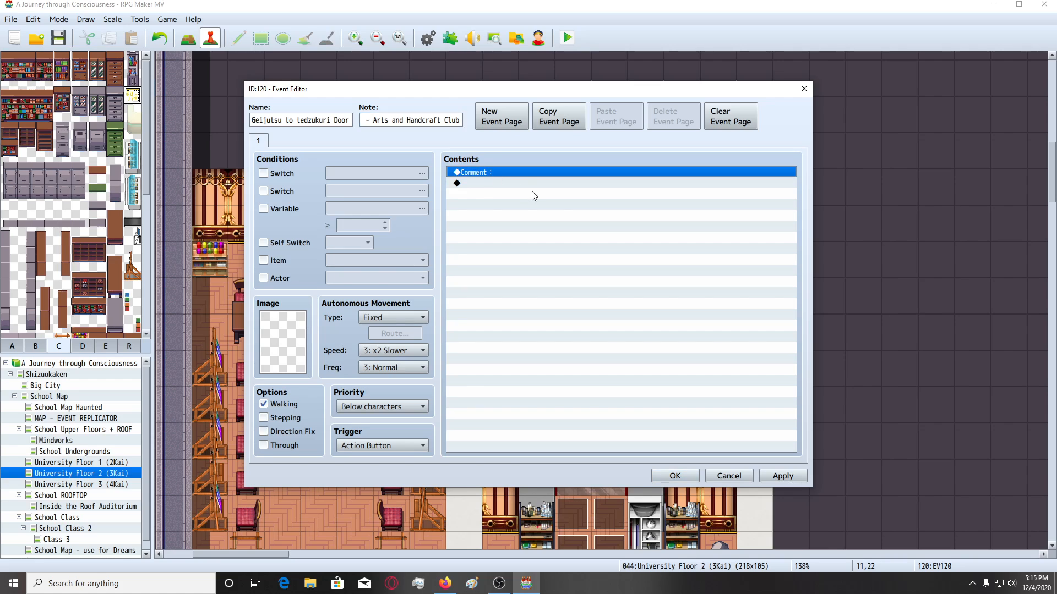
{"action": "key", "text": "Delete"}
{"action": "left_click", "coordinate": [376, 122]}
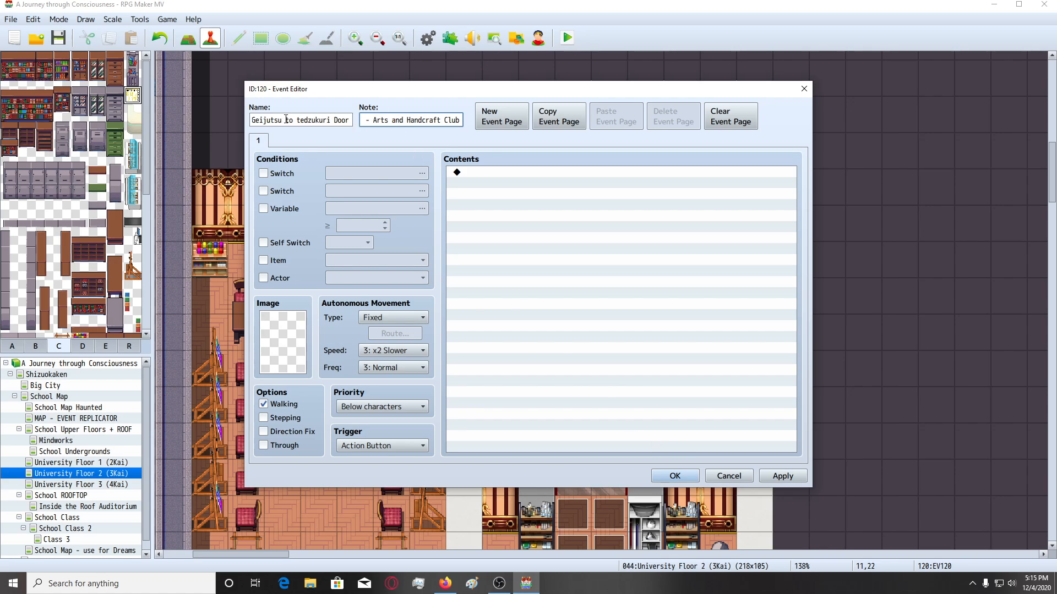
Copy the name "Geijutsu to tedzukuri Door" from event 120 into the neighbouring event 121, saving both events.
{"action": "key", "text": "shift+Tab"}
{"action": "key", "text": "ctrl+c"}
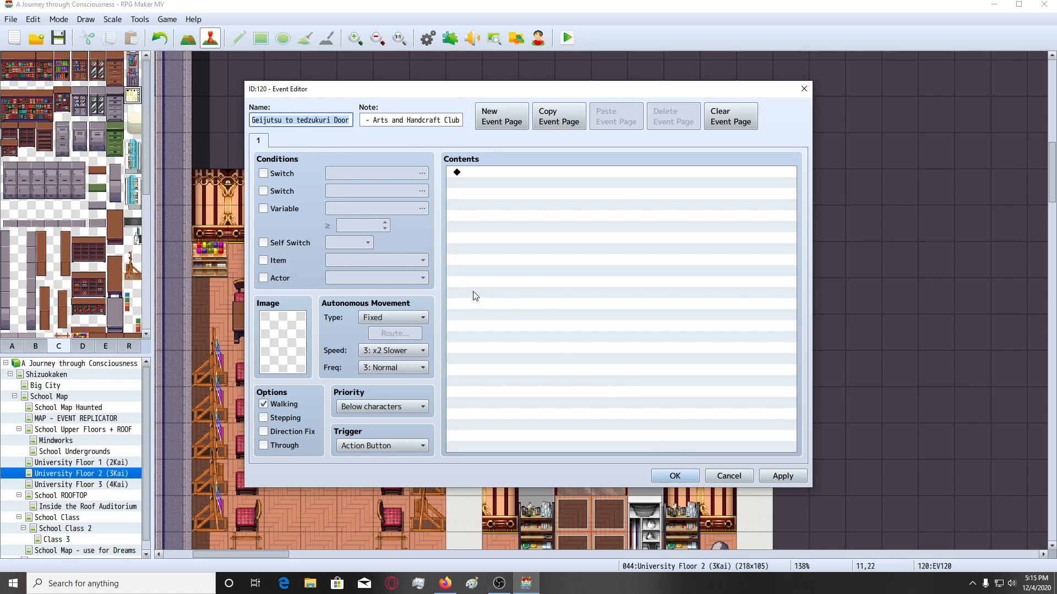
{"action": "left_click", "coordinate": [782, 476]}
{"action": "left_click", "coordinate": [675, 475]}
{"action": "double_click", "coordinate": [352, 222]}
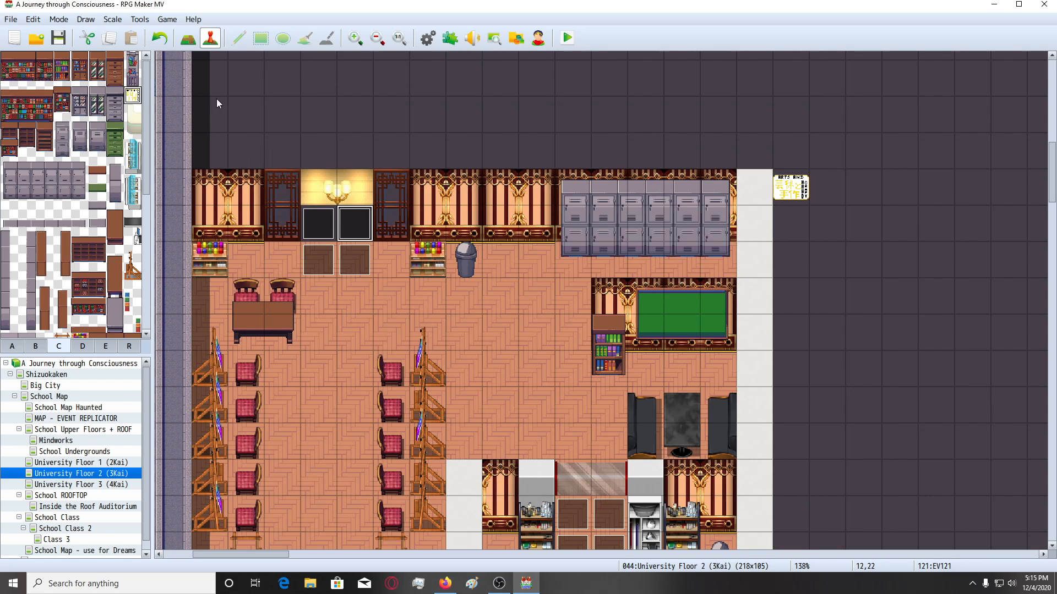
{"action": "key", "text": "ctrl+v"}
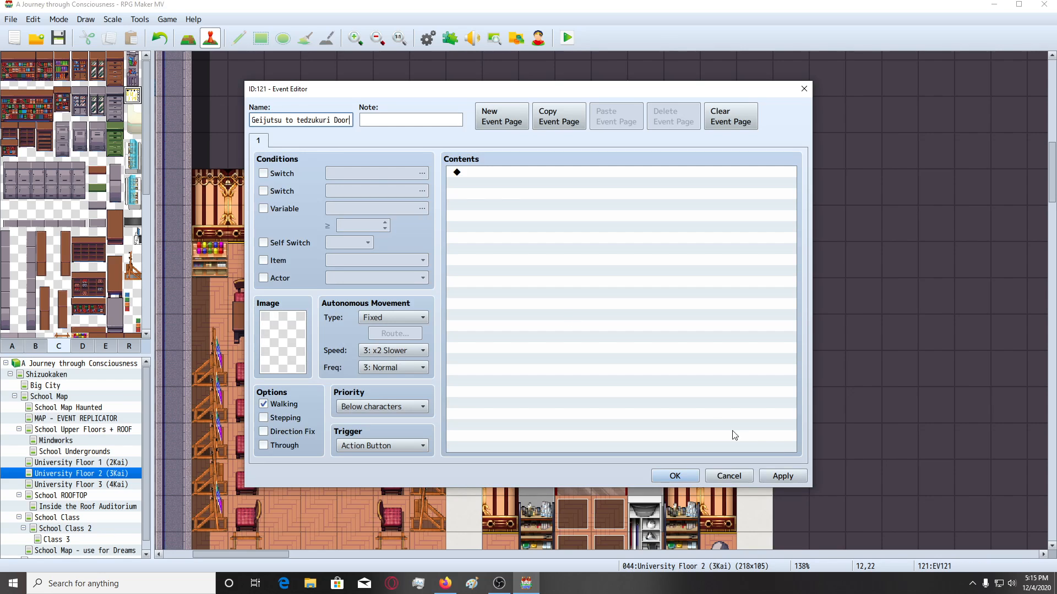
{"action": "left_click", "coordinate": [782, 476]}
{"action": "left_click", "coordinate": [675, 476]}
Copy event 120's note "芸術と手作り - Arts and Handcraft Club" into event 121 and apply it.
{"action": "left_click", "coordinate": [329, 222]}
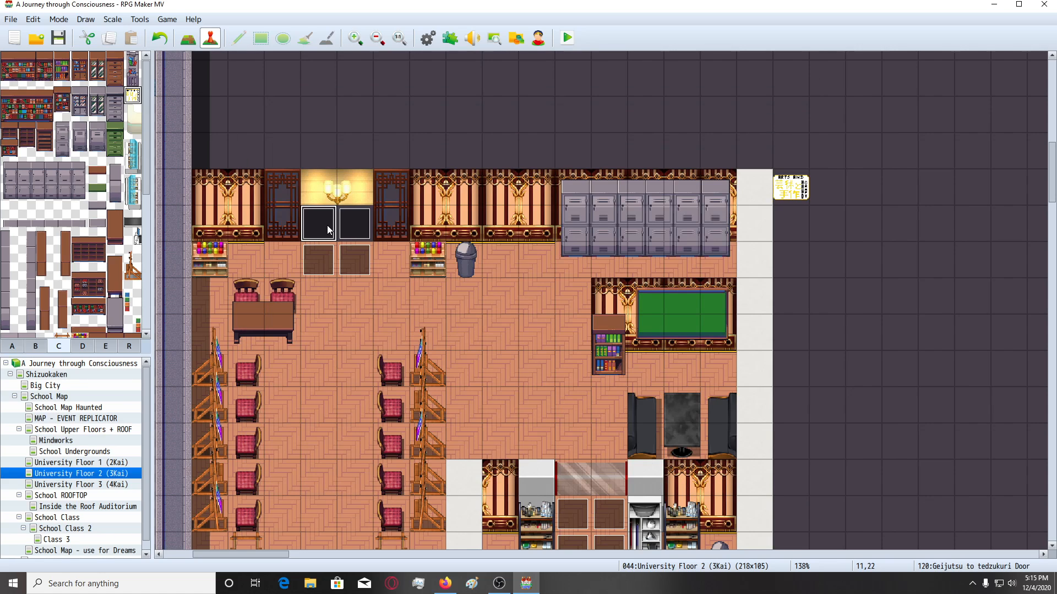
{"action": "double_click", "coordinate": [327, 226]}
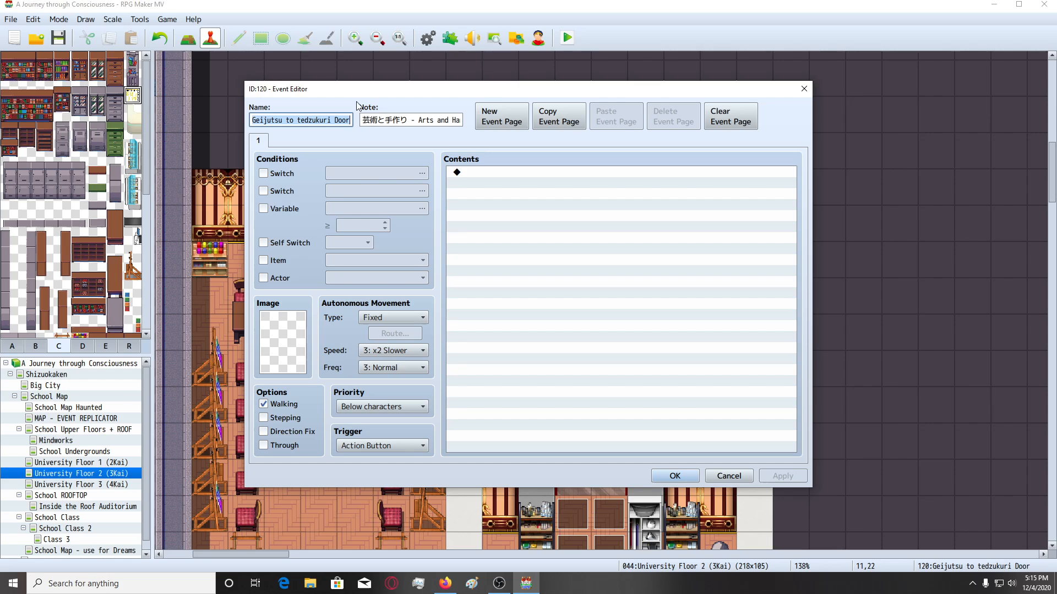
{"action": "key", "text": "Tab"}
{"action": "left_click", "coordinate": [657, 474]}
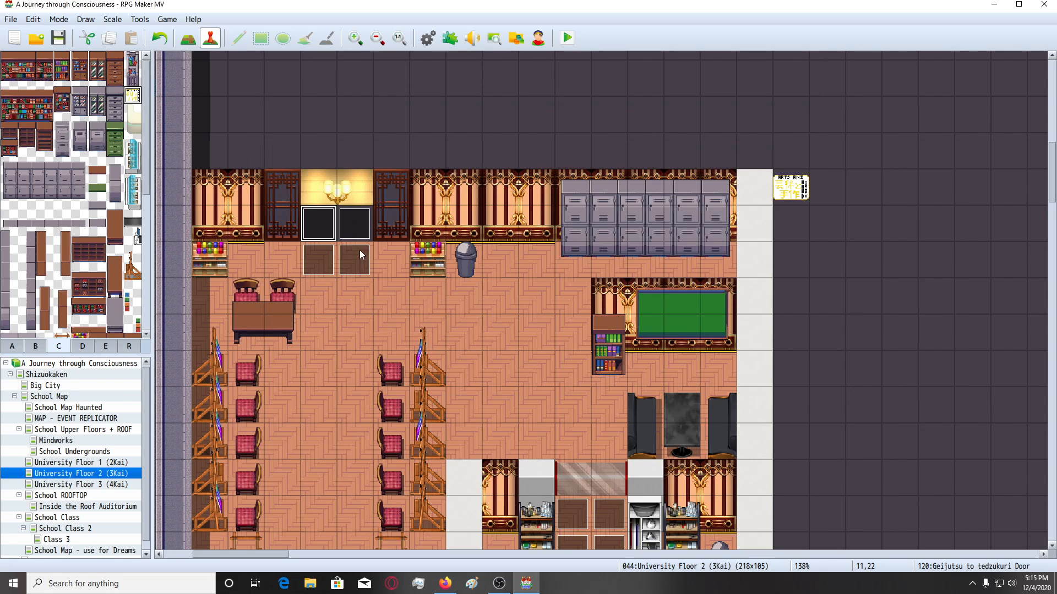
{"action": "left_click", "coordinate": [349, 223]}
{"action": "double_click", "coordinate": [349, 223]}
{"action": "key", "text": "Tab"}
{"action": "type", "text": "- Arts and Handcraft Club"}
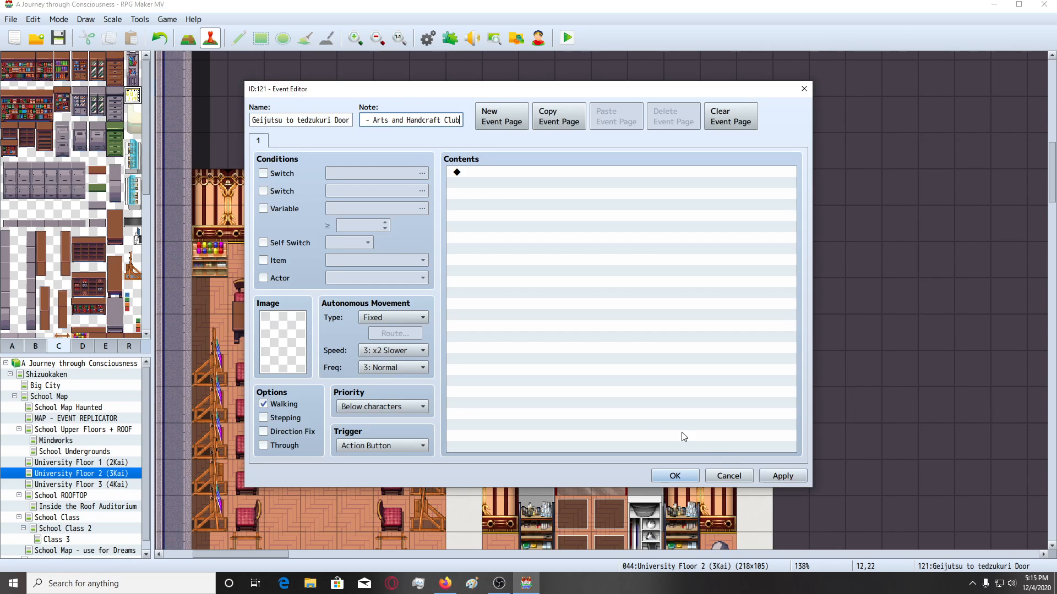
{"action": "left_click", "coordinate": [781, 475]}
Enable event 121's first switch condition, search the switches for "fl2" and show the range 1861 - 1880.
{"action": "left_click", "coordinate": [274, 172]}
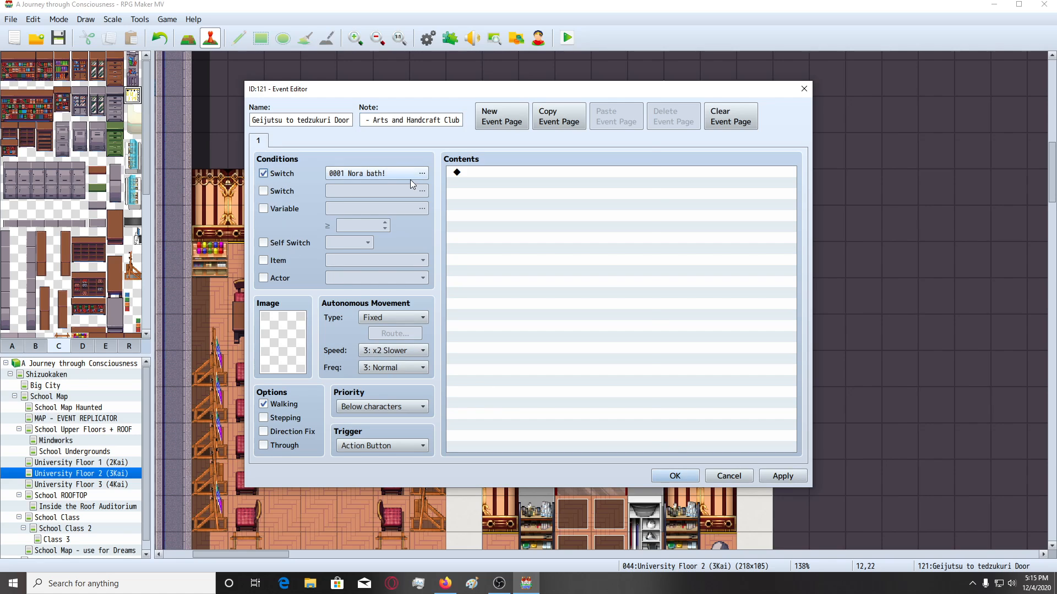
{"action": "left_click", "coordinate": [411, 177]}
{"action": "key", "text": "ctrl+f"}
{"action": "type", "text": "fl2"}
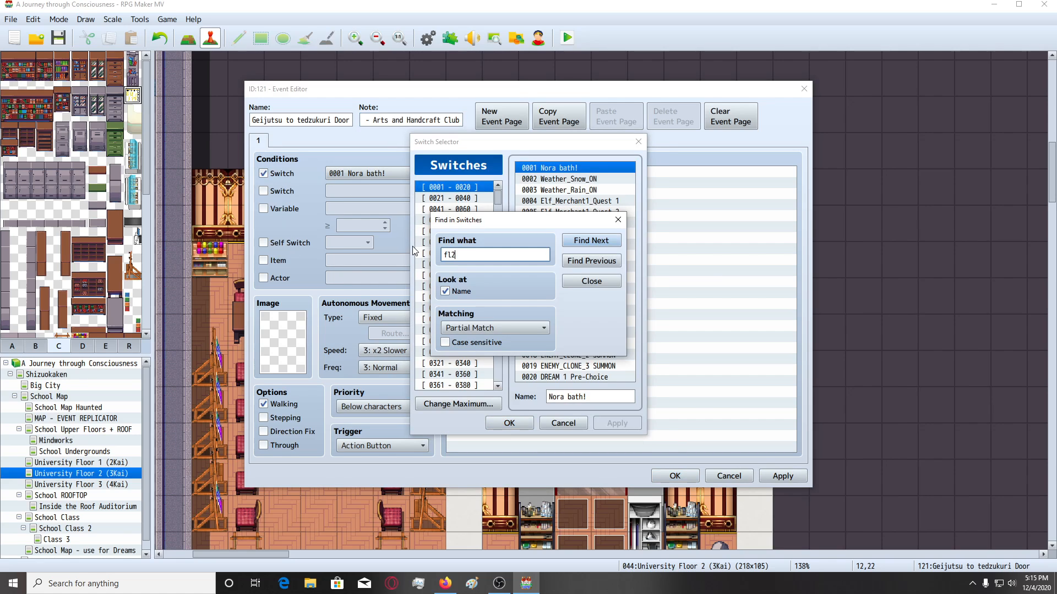
{"action": "key", "text": "Return"}
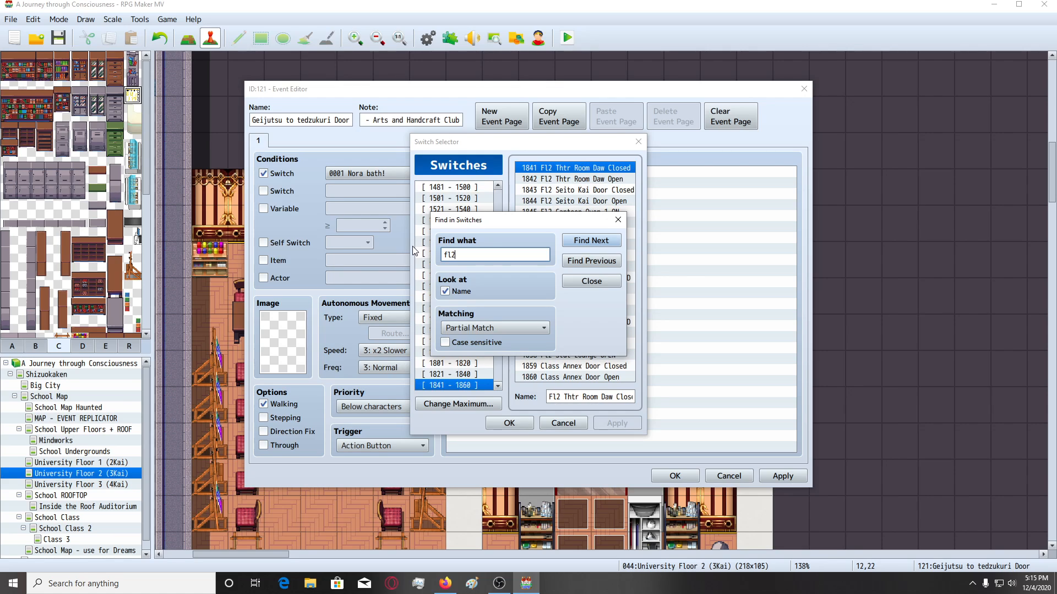
{"action": "left_click", "coordinate": [577, 281]}
{"action": "scroll", "coordinate": [453, 327], "scroll_direction": "down", "scroll_amount": 1}
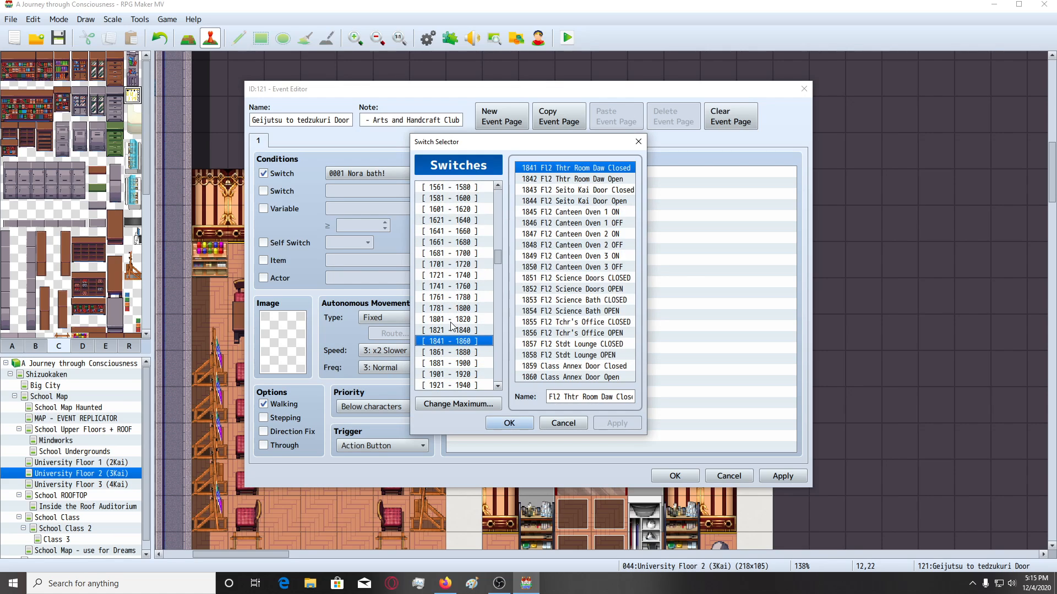
{"action": "left_click", "coordinate": [453, 364]}
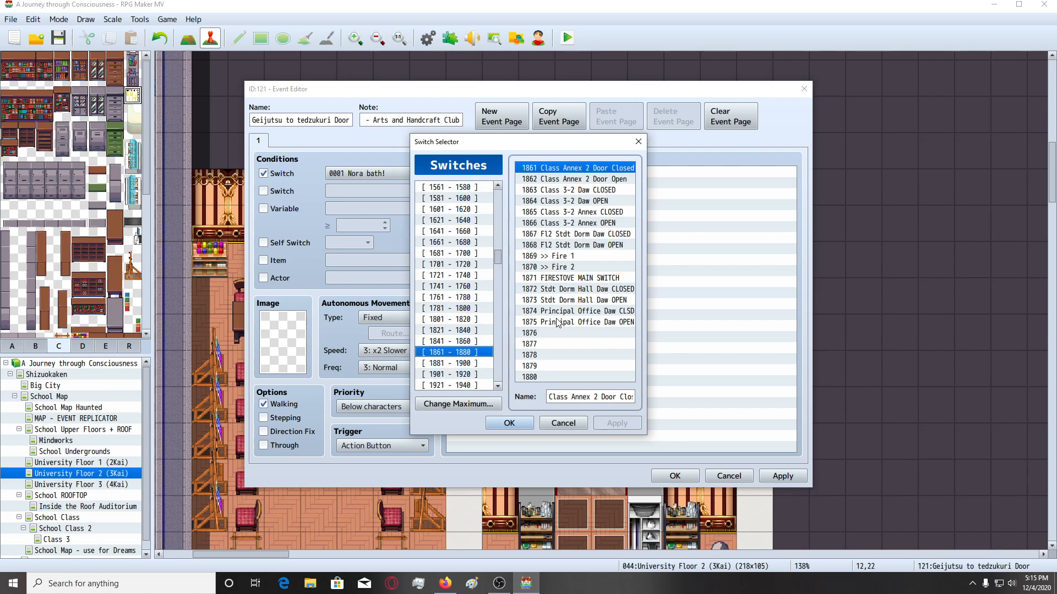
Name the unused switch 1876 "Arts Craft Door CLOSED".
{"action": "left_click", "coordinate": [551, 335]}
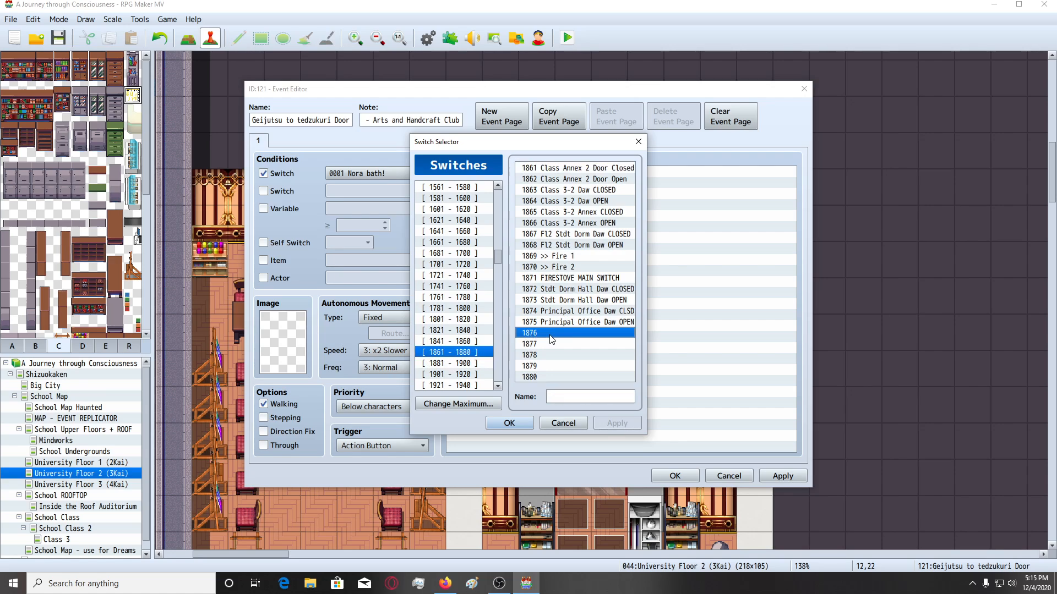
{"action": "left_click", "coordinate": [565, 396]}
{"action": "type", "text": "Arts"}
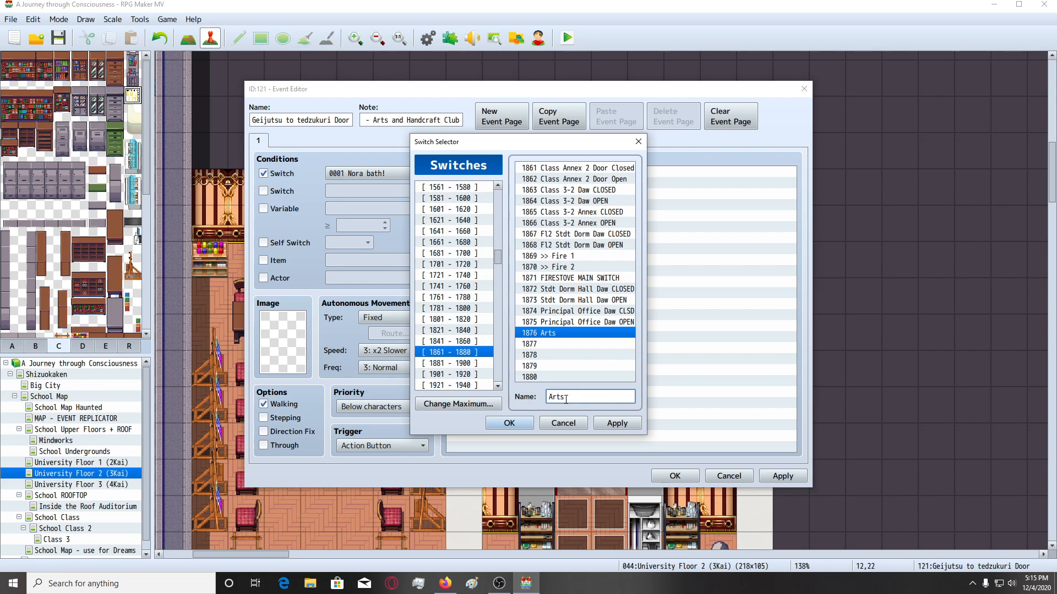
{"action": "type", "text": "Cr"}
{"action": "key", "text": "BackSpace"}
{"action": "left_click", "coordinate": [565, 396]}
{"action": "type", "text": "Craft Door CLOSED"}
Name switch 1877 "Arts Craft Door OPEN" and choose switch 1876 as the page's condition.
{"action": "left_click", "coordinate": [608, 342]}
{"action": "left_click", "coordinate": [616, 398]}
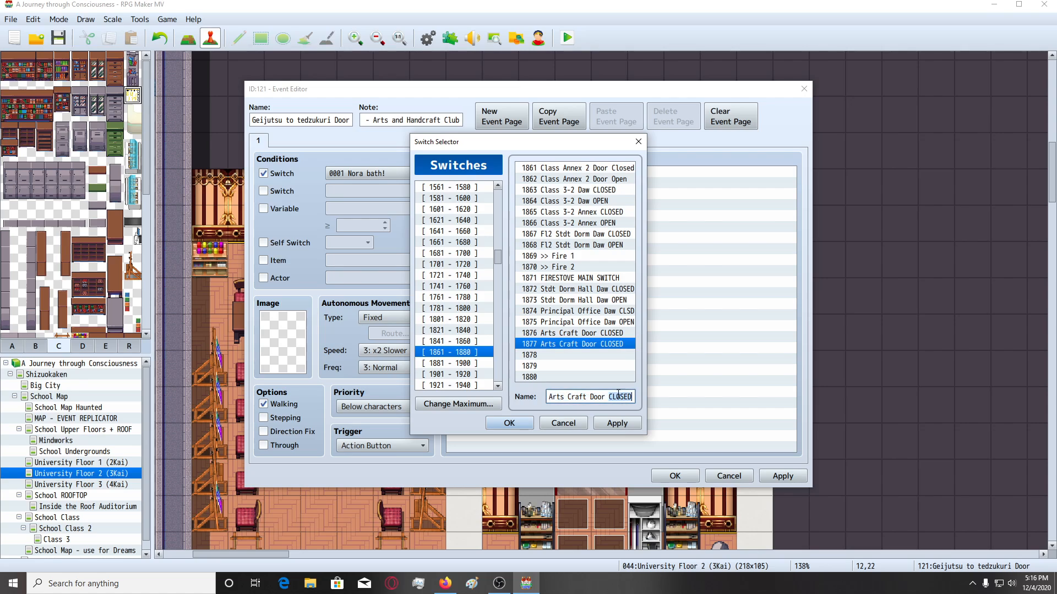
{"action": "double_click", "coordinate": [618, 397]}
{"action": "type", "text": "OPEN"}
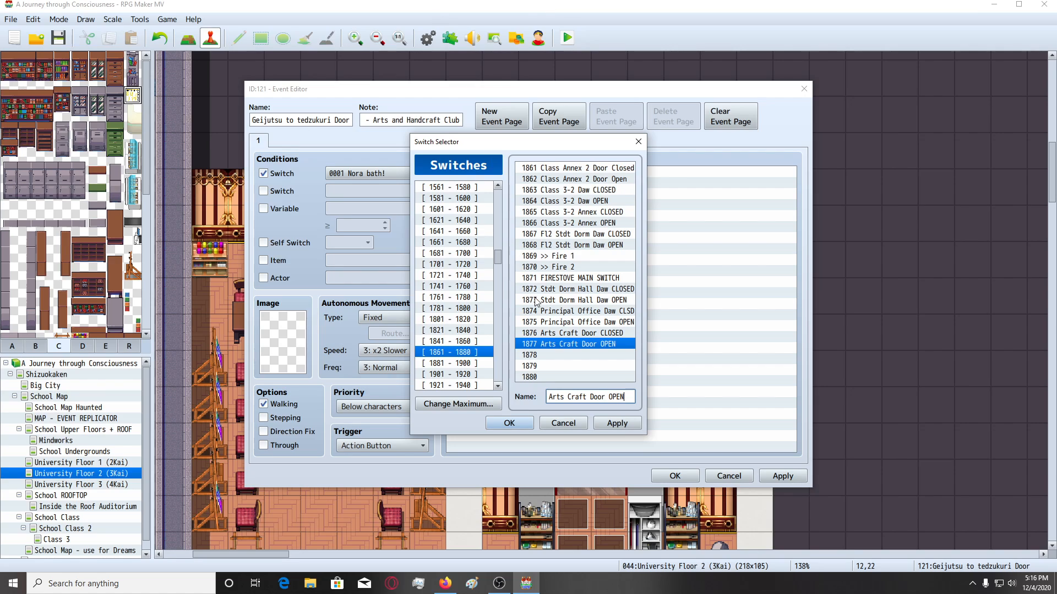
{"action": "double_click", "coordinate": [562, 333]}
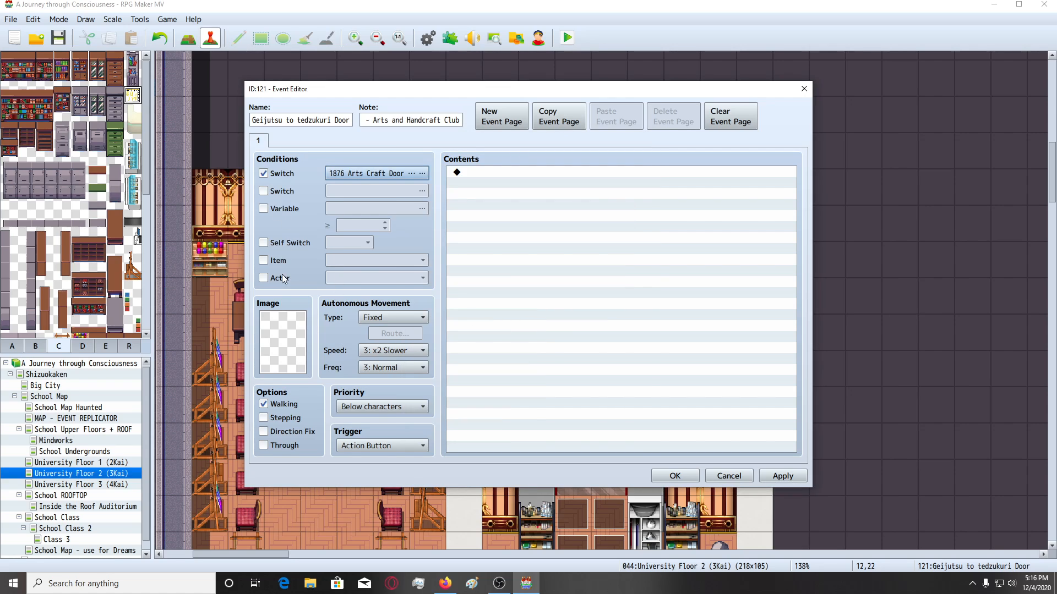
Set the page's priority to Above characters and its image to the white-framed glass tile in Tileset D.
{"action": "left_click", "coordinate": [366, 407]}
{"action": "left_click", "coordinate": [385, 448]}
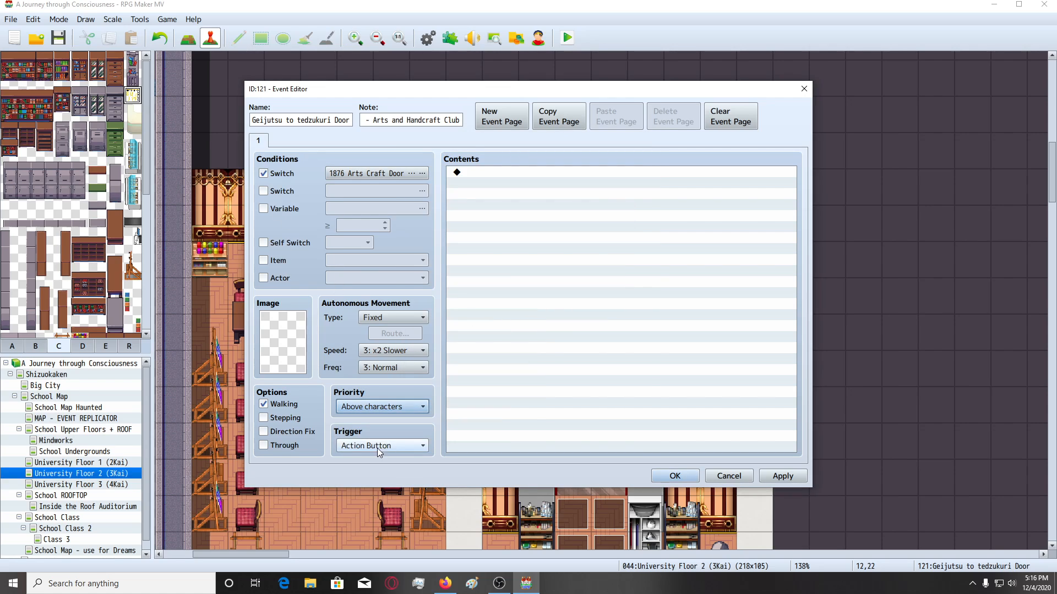
{"action": "double_click", "coordinate": [295, 345]}
{"action": "left_click_drag", "start_coordinate": [437, 187], "coordinate": [438, 380]}
{"action": "left_click", "coordinate": [361, 377]}
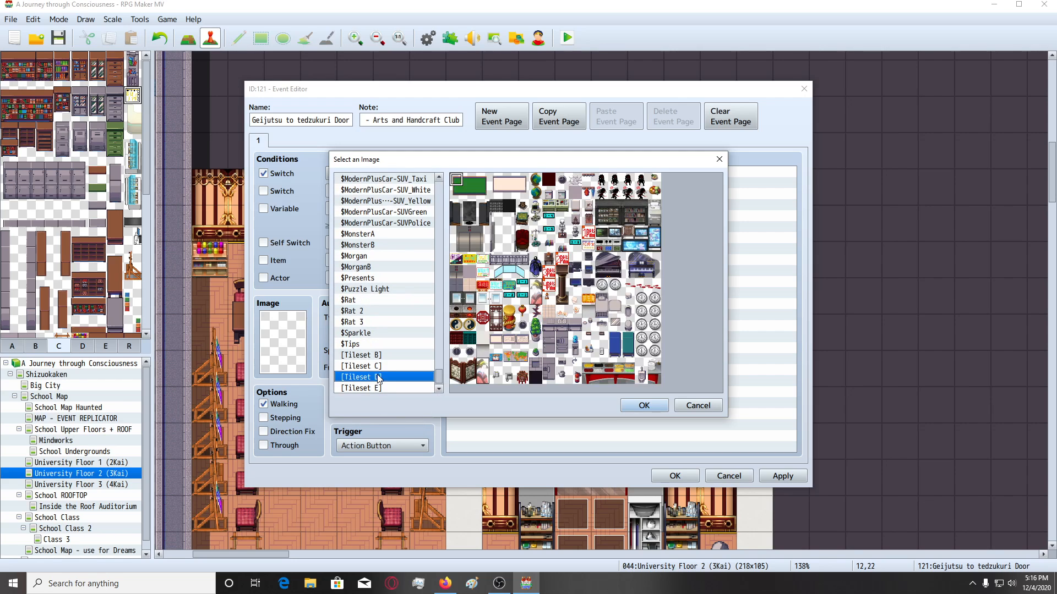
{"action": "left_click", "coordinate": [485, 305]}
{"action": "left_click", "coordinate": [640, 404]}
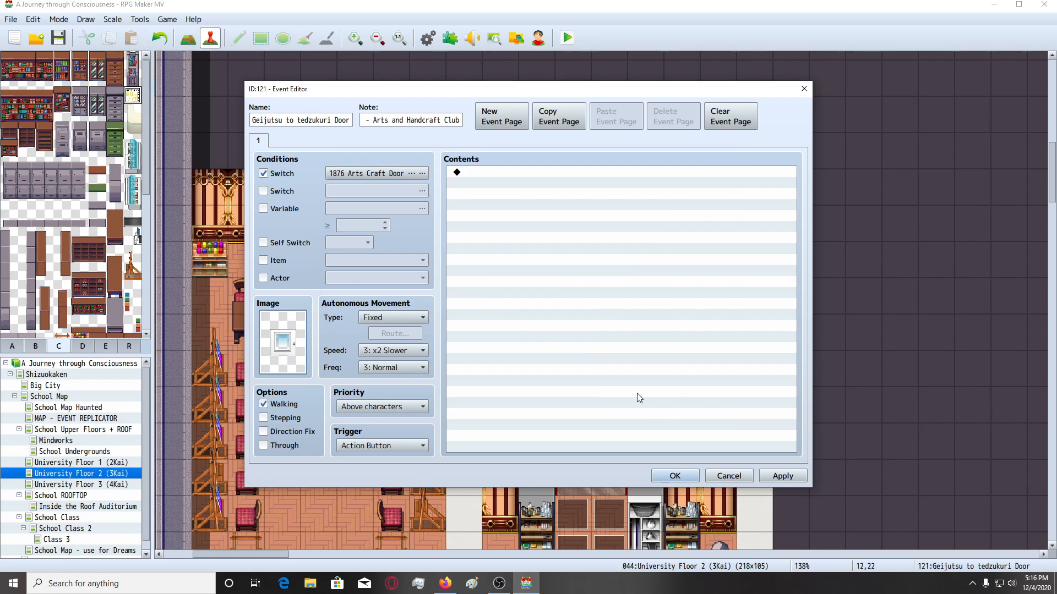
Add a second page to event 121 conditioned on switch 1877 Arts Craft Door OPEN, without an image, and save the event.
{"action": "left_click", "coordinate": [501, 116]}
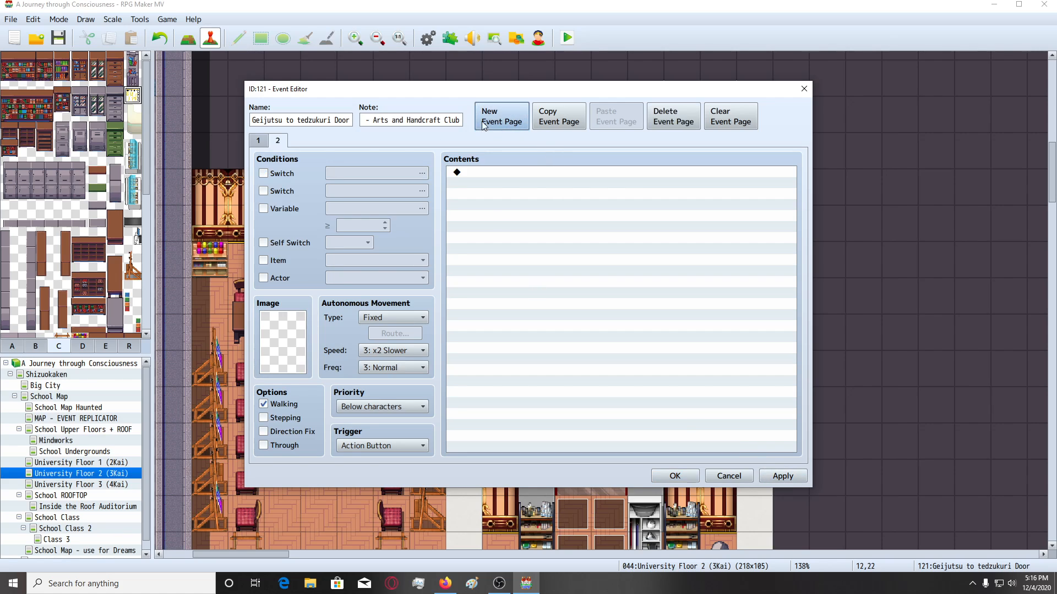
{"action": "left_click", "coordinate": [263, 174]}
{"action": "left_click", "coordinate": [422, 174]}
{"action": "double_click", "coordinate": [572, 333]}
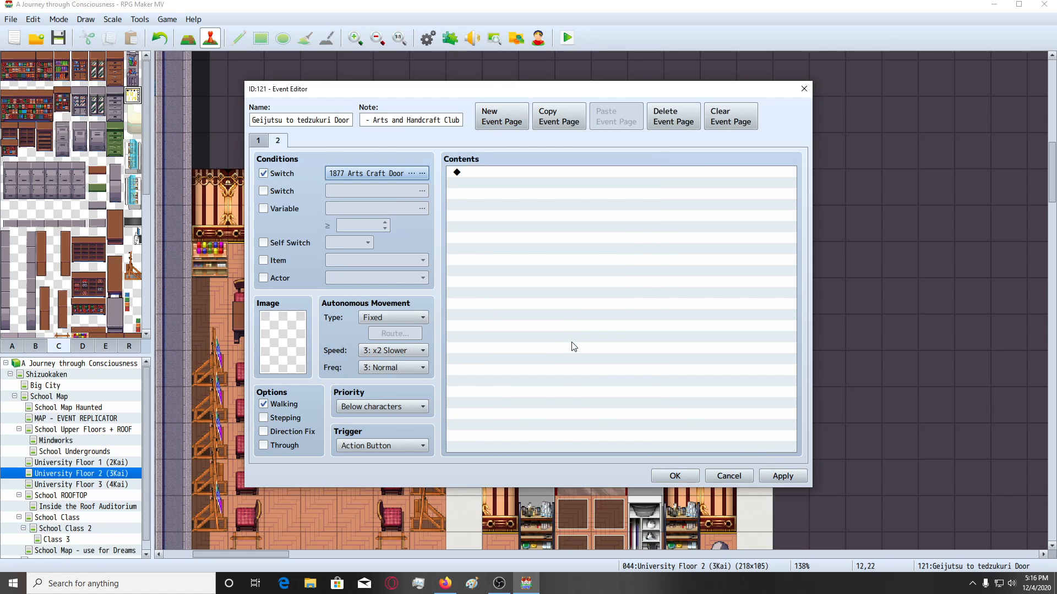
{"action": "double_click", "coordinate": [289, 334]}
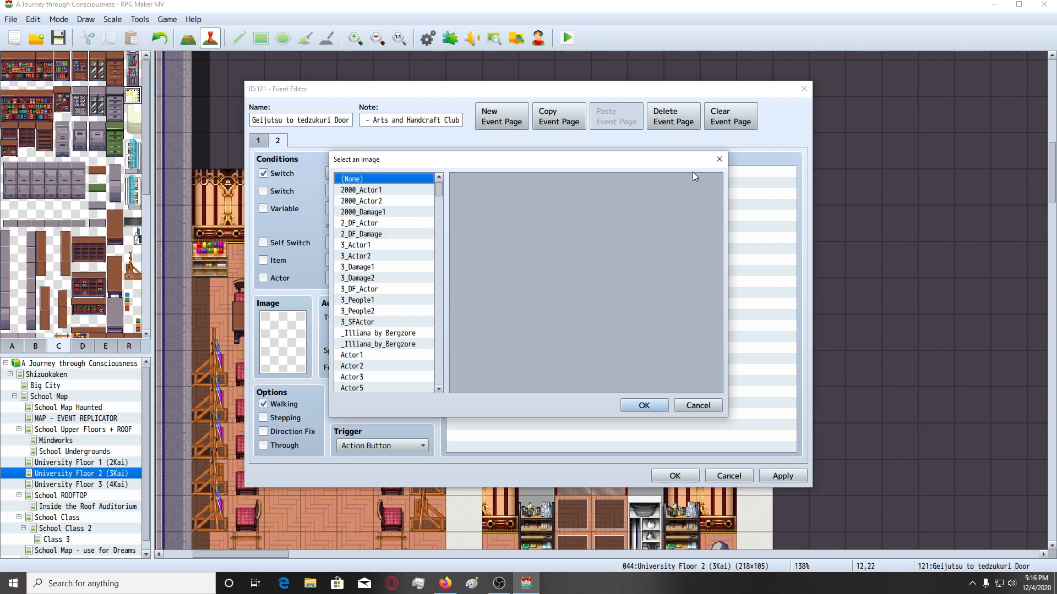
{"action": "left_click", "coordinate": [717, 159]}
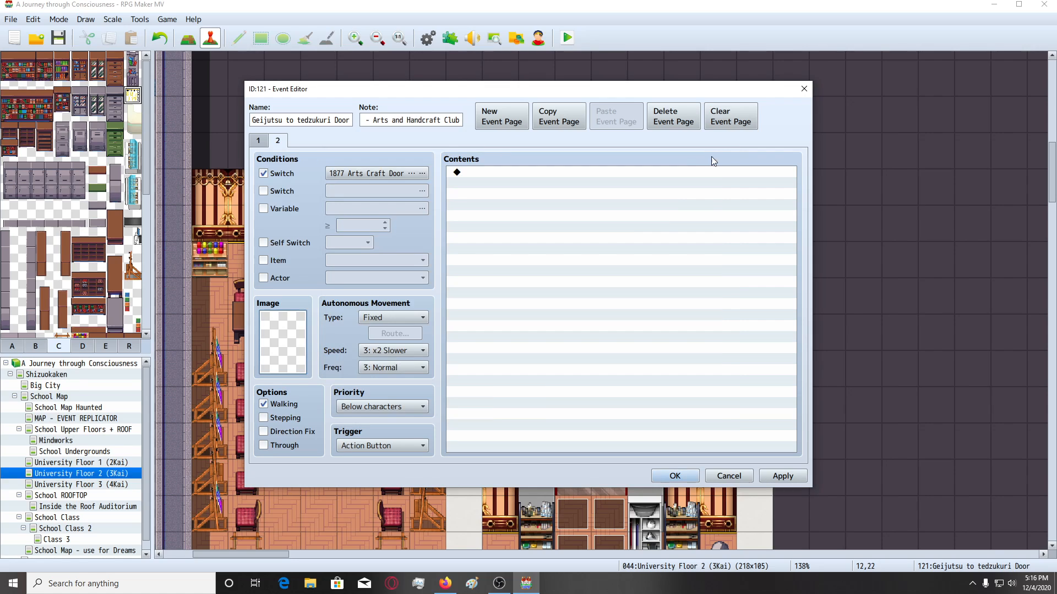
{"action": "left_click", "coordinate": [776, 471]}
{"action": "left_click", "coordinate": [657, 476]}
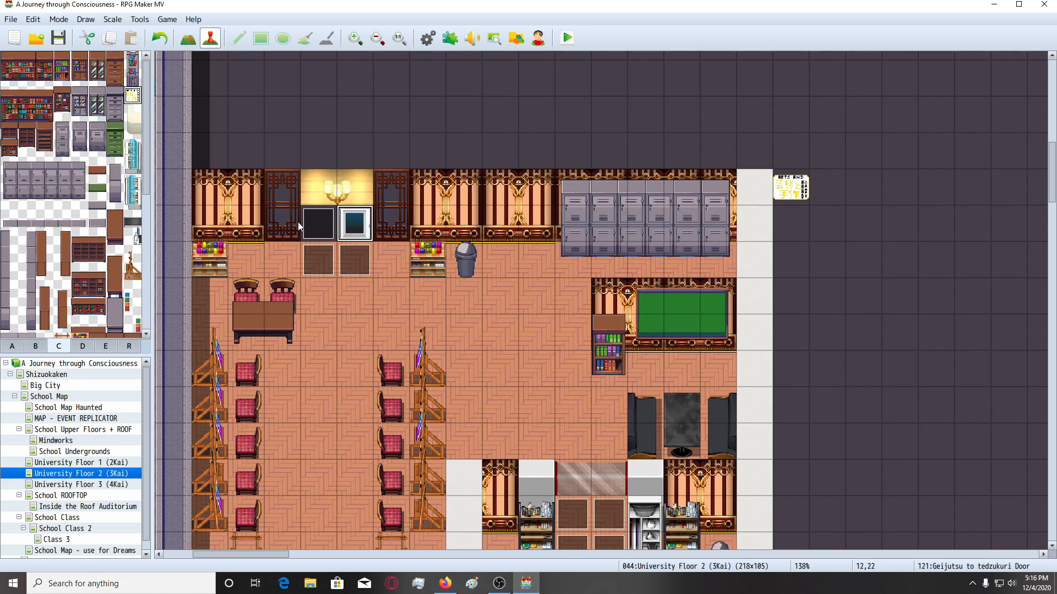
Check which Tileset D tile event 121 uses as its first page's image.
{"action": "double_click", "coordinate": [353, 226]}
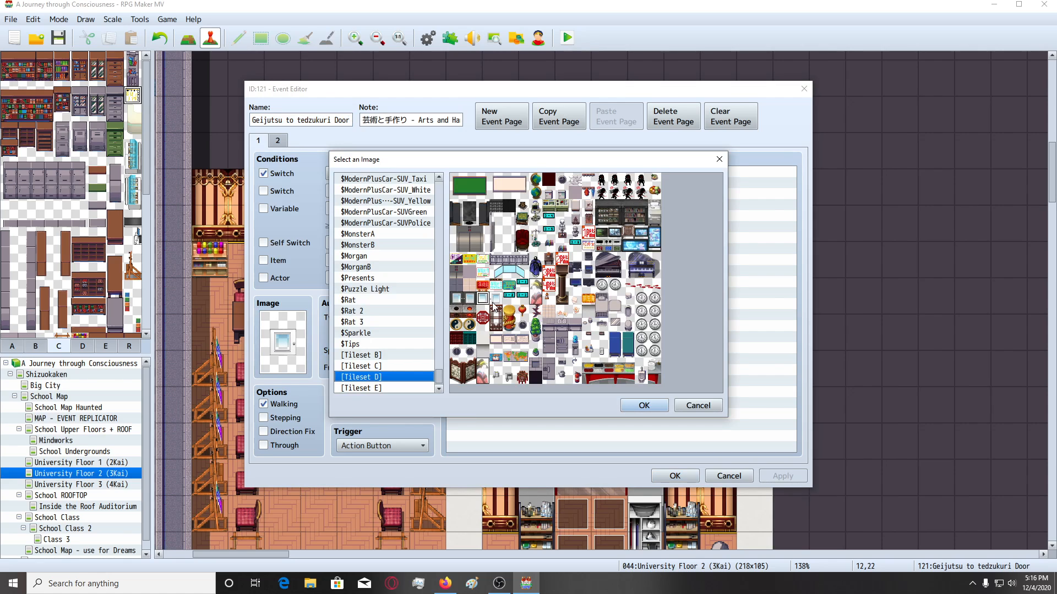
{"action": "double_click", "coordinate": [493, 306]}
{"action": "left_click", "coordinate": [673, 476]}
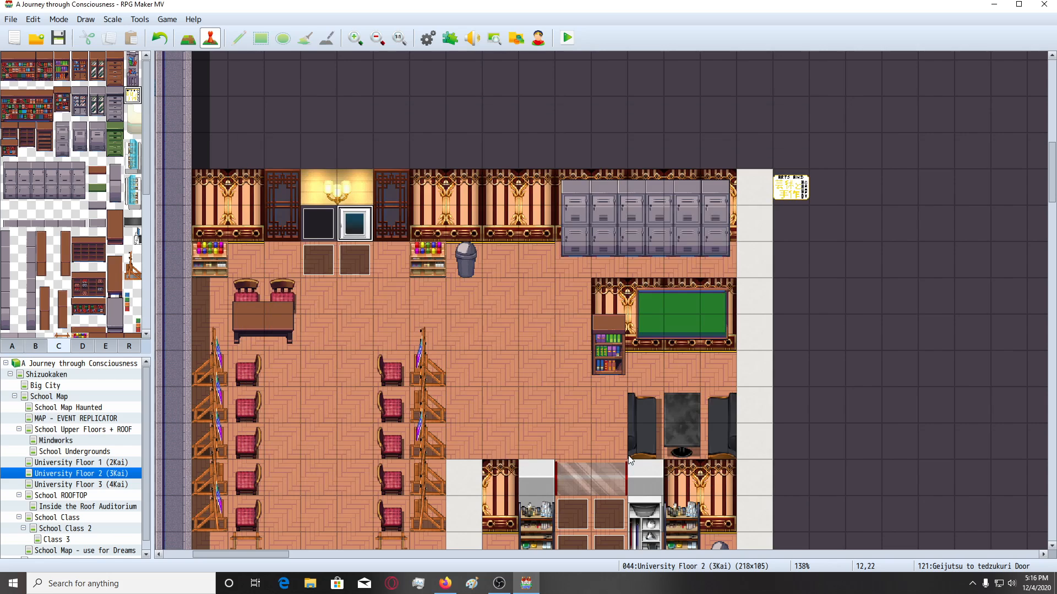
Give event 120 the same white-framed glass tile from Tileset D as its image.
{"action": "double_click", "coordinate": [323, 221]}
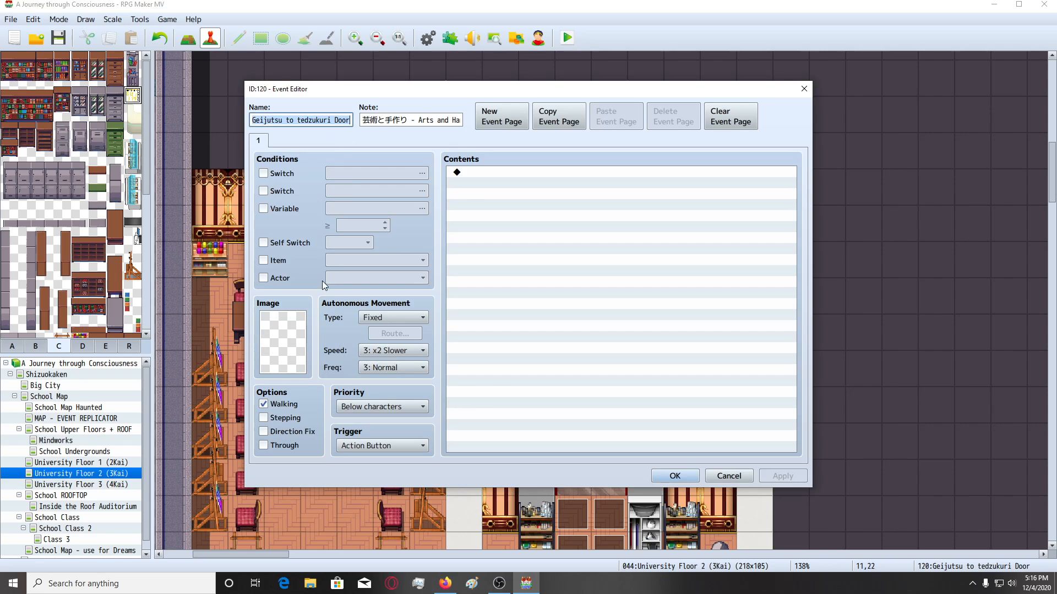
{"action": "double_click", "coordinate": [291, 331]}
{"action": "scroll", "coordinate": [434, 193], "scroll_direction": "down", "scroll_amount": 10}
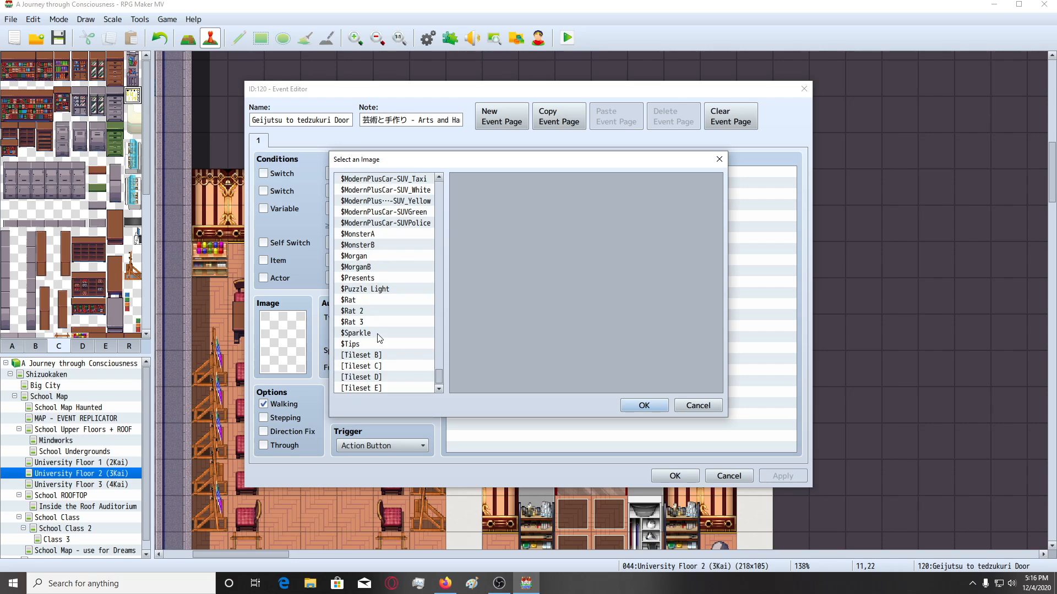
{"action": "left_click", "coordinate": [381, 379]}
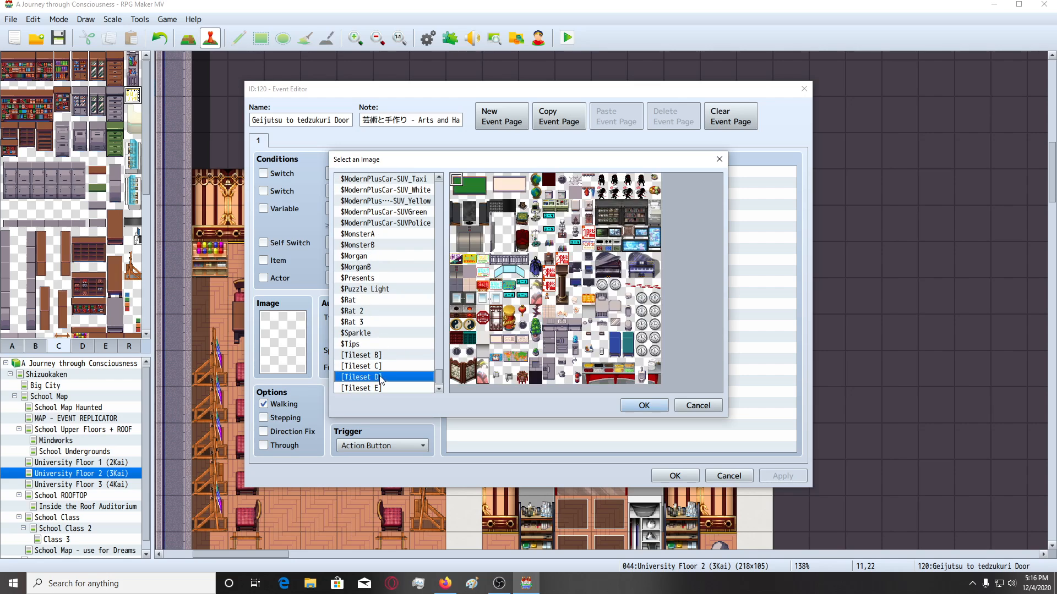
{"action": "double_click", "coordinate": [485, 304]}
Condition event 120's first page on switch 1876 Arts Craft Door CLOSED and set its priority to Above characters.
{"action": "left_click", "coordinate": [264, 174]}
{"action": "left_click", "coordinate": [369, 173]}
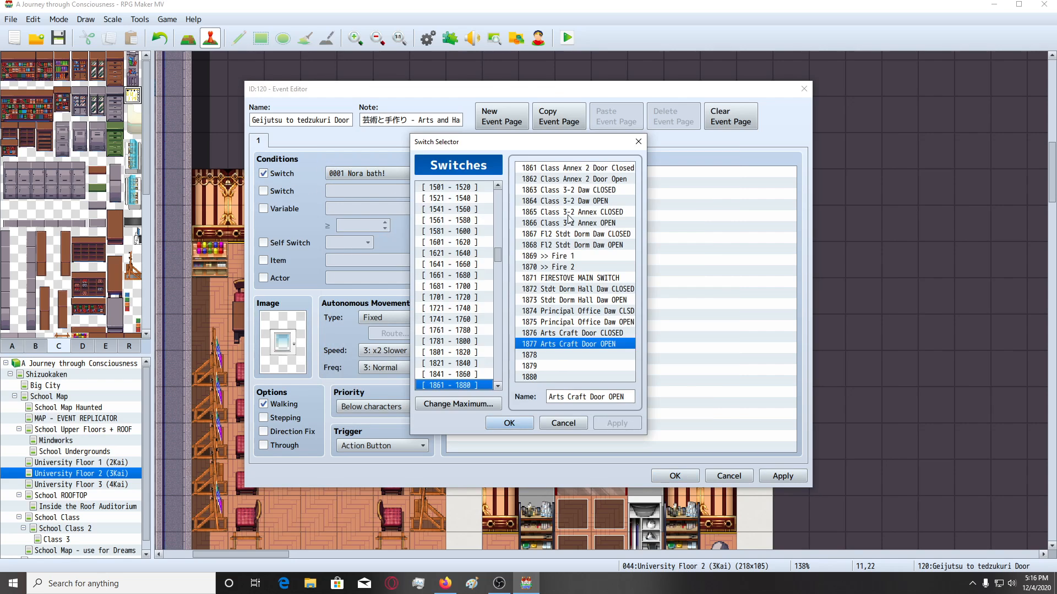
{"action": "double_click", "coordinate": [585, 332]}
{"action": "left_click", "coordinate": [385, 406]}
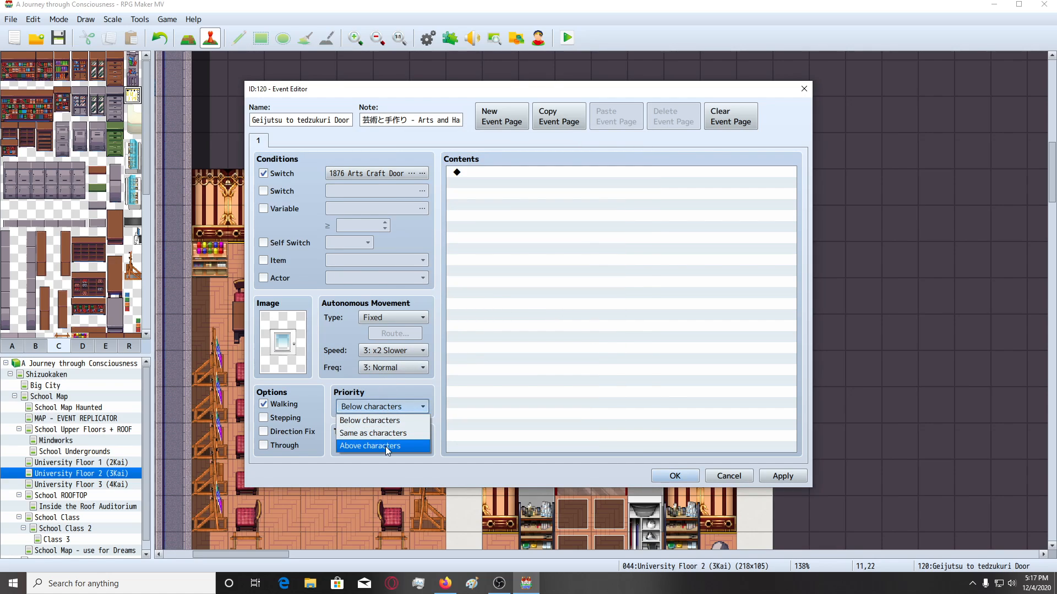
{"action": "left_click", "coordinate": [388, 447]}
Add a second page to event 120 conditioned on switch 1877 Arts Craft Door OPEN, compare it with the first page, and save the event.
{"action": "left_click", "coordinate": [503, 123]}
{"action": "left_click", "coordinate": [280, 175]}
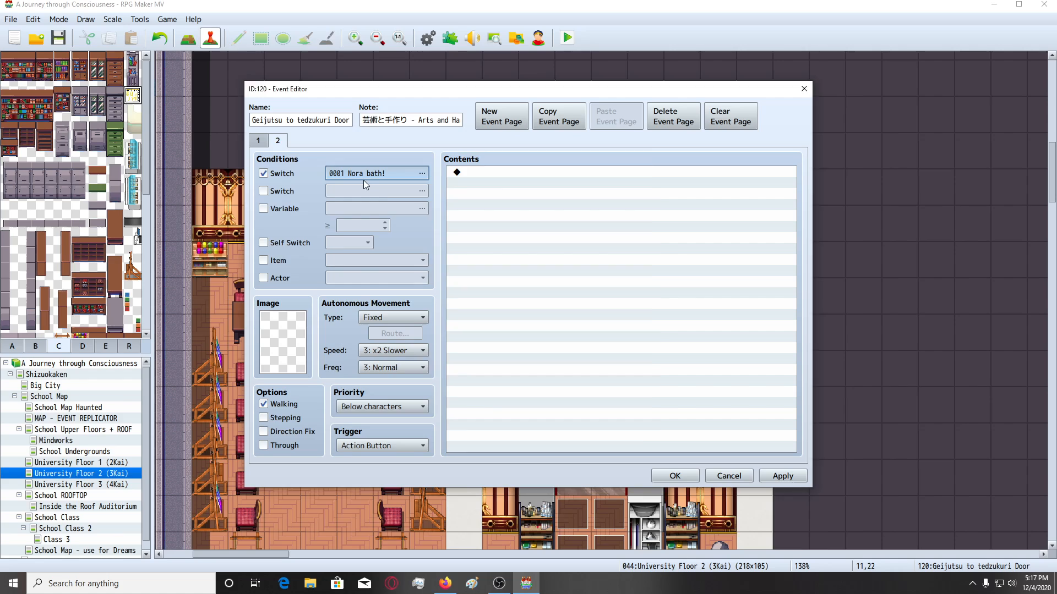
{"action": "left_click", "coordinate": [363, 175]}
{"action": "double_click", "coordinate": [575, 344]}
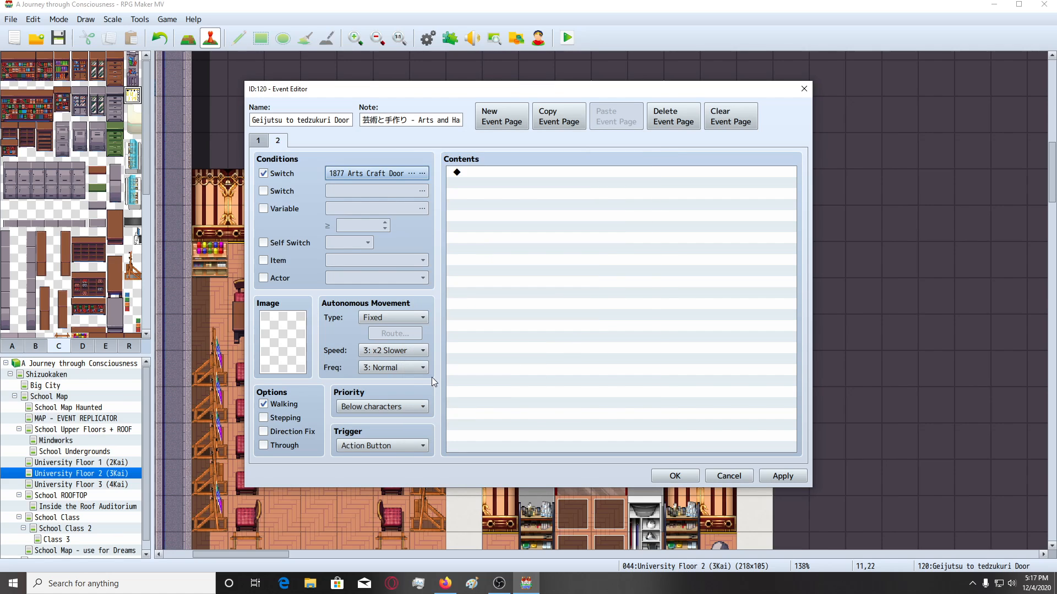
{"action": "left_click", "coordinate": [781, 476]}
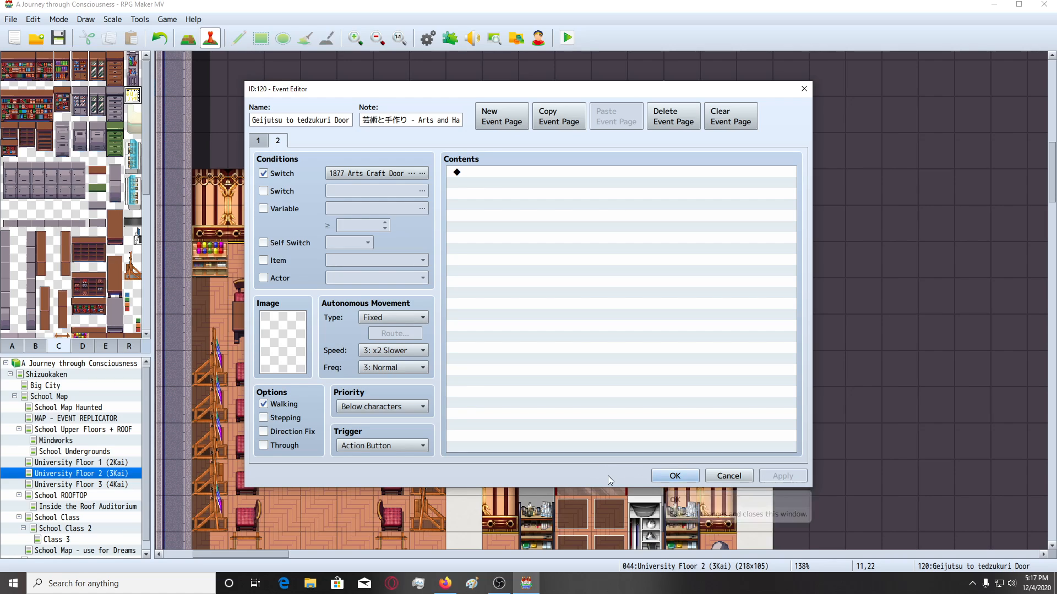
{"action": "left_click", "coordinate": [258, 140]}
{"action": "left_click", "coordinate": [278, 141]}
{"action": "left_click", "coordinate": [258, 141]}
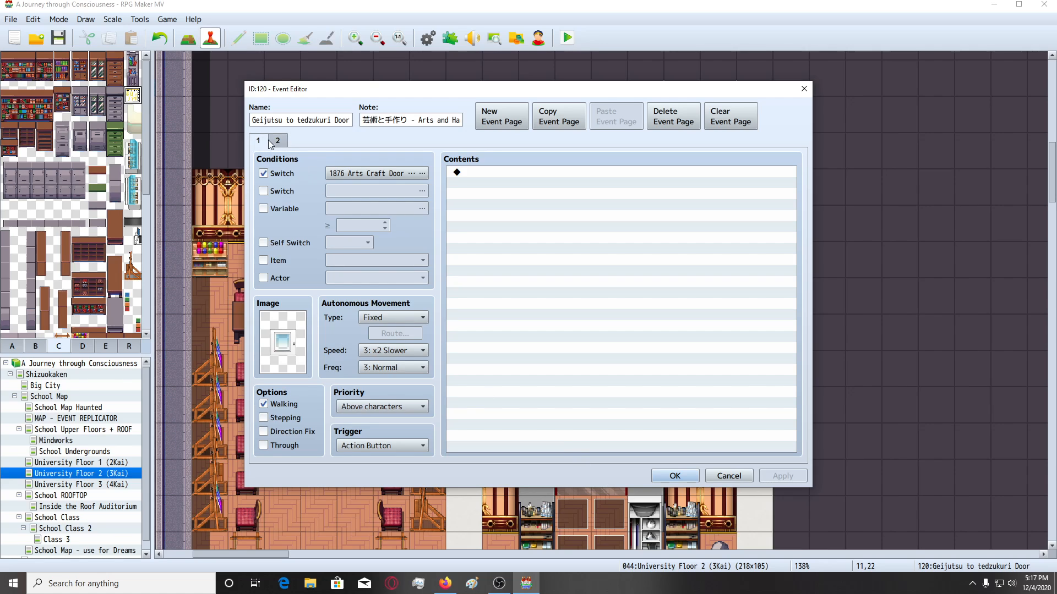
{"action": "left_click", "coordinate": [278, 140]}
{"action": "left_click", "coordinate": [259, 141]}
{"action": "left_click", "coordinate": [673, 476]}
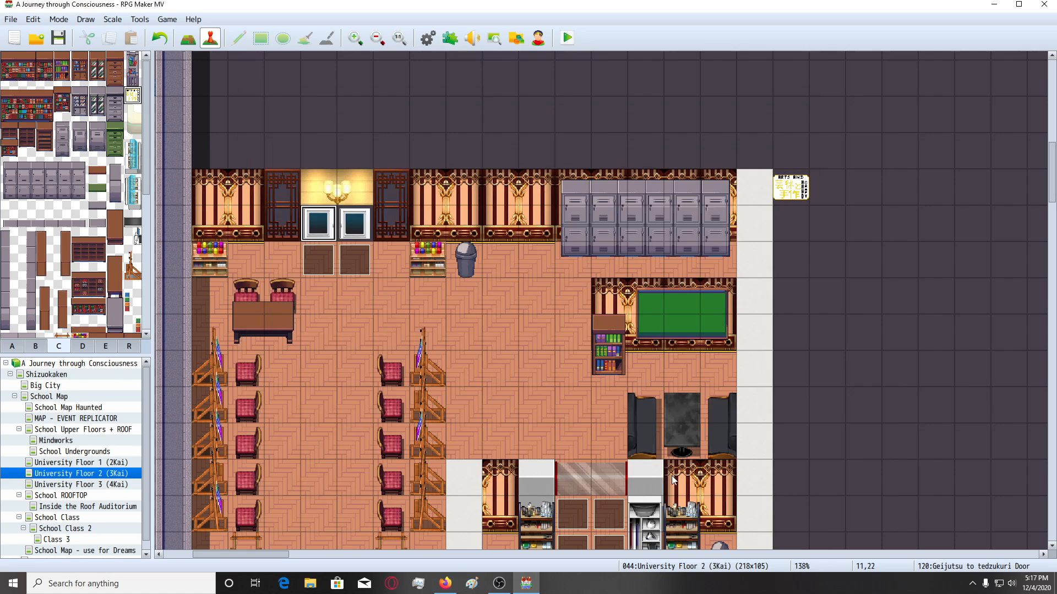
Create a new blank event on the doormat tile at 11,23, directly below door event 120.
{"action": "double_click", "coordinate": [314, 261]}
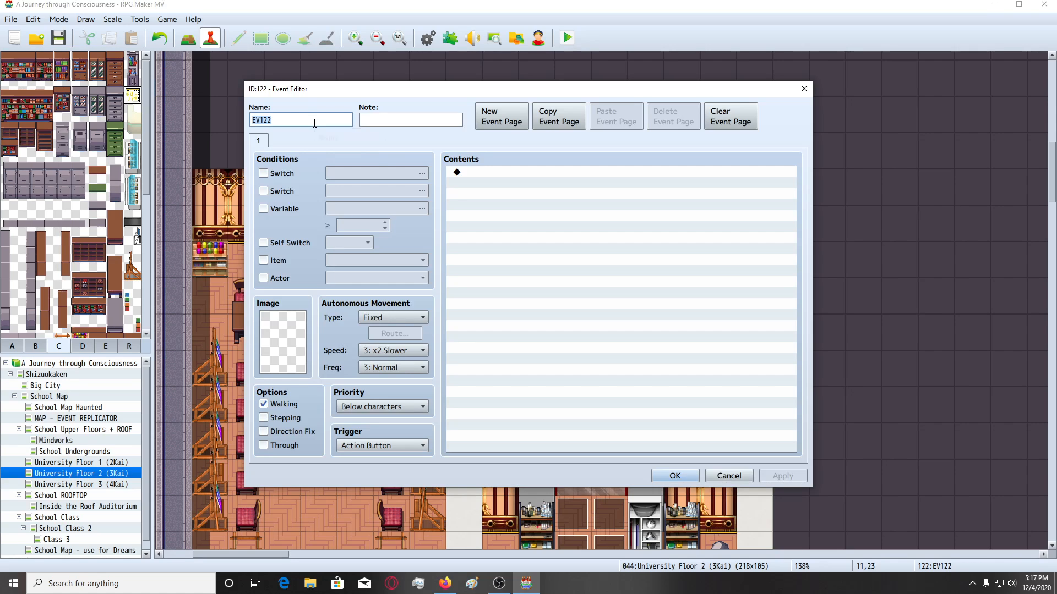
{"action": "left_click", "coordinate": [314, 123]}
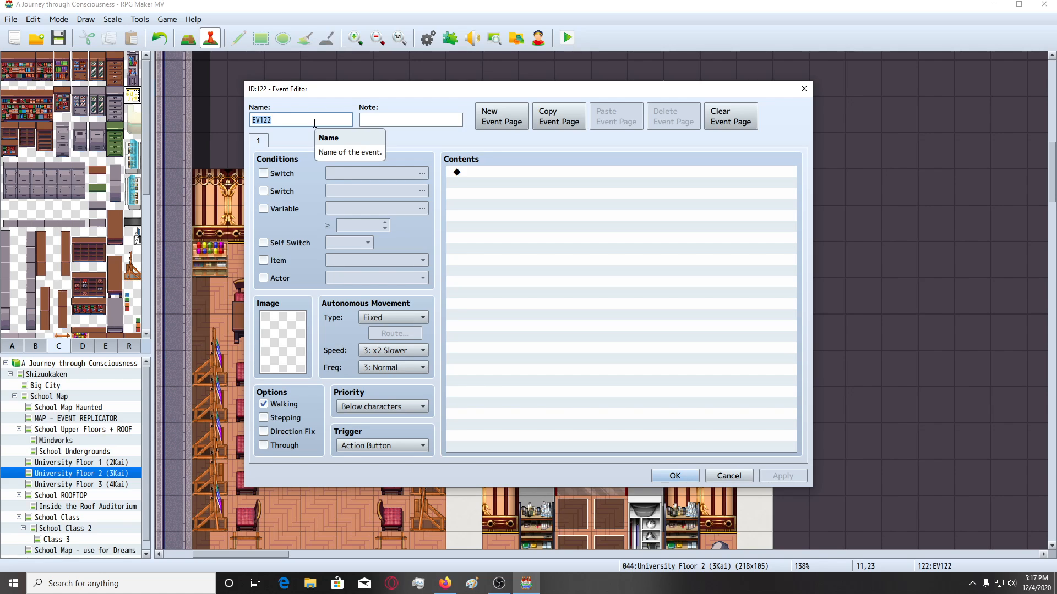
{"action": "left_click", "coordinate": [668, 474]}
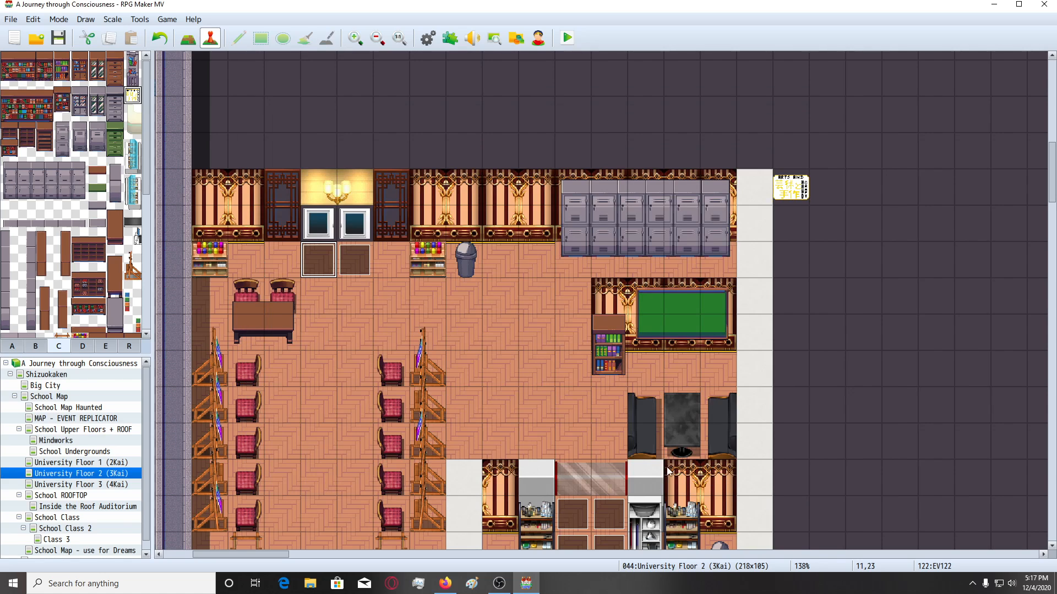
Reuse event 120's name for event 122, replacing its ending so that it reads "Geijutsu to tedzukuri Exit Event".
{"action": "left_click", "coordinate": [325, 237]}
{"action": "double_click", "coordinate": [322, 209]}
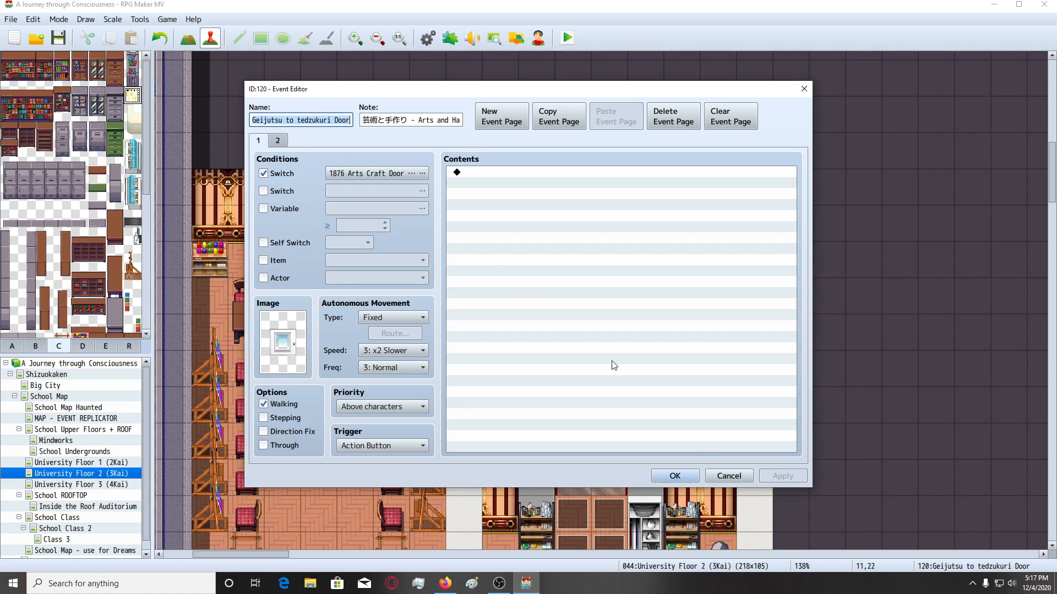
{"action": "left_click", "coordinate": [676, 476]}
{"action": "left_click", "coordinate": [335, 274]}
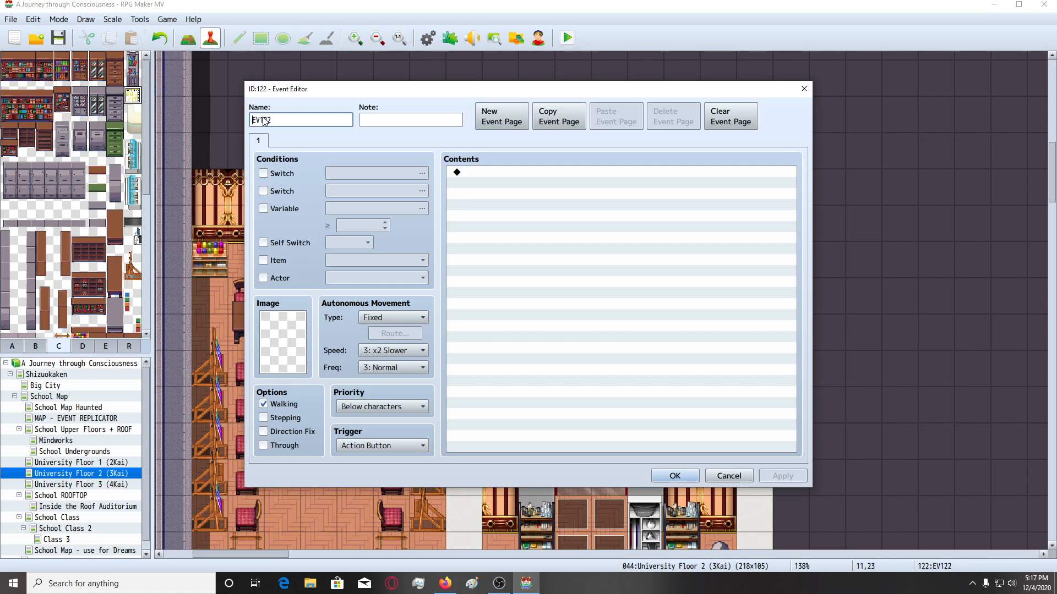
{"action": "double_click", "coordinate": [264, 120]}
{"action": "type", "text": "Geijutsu to tedzukuri Door"}
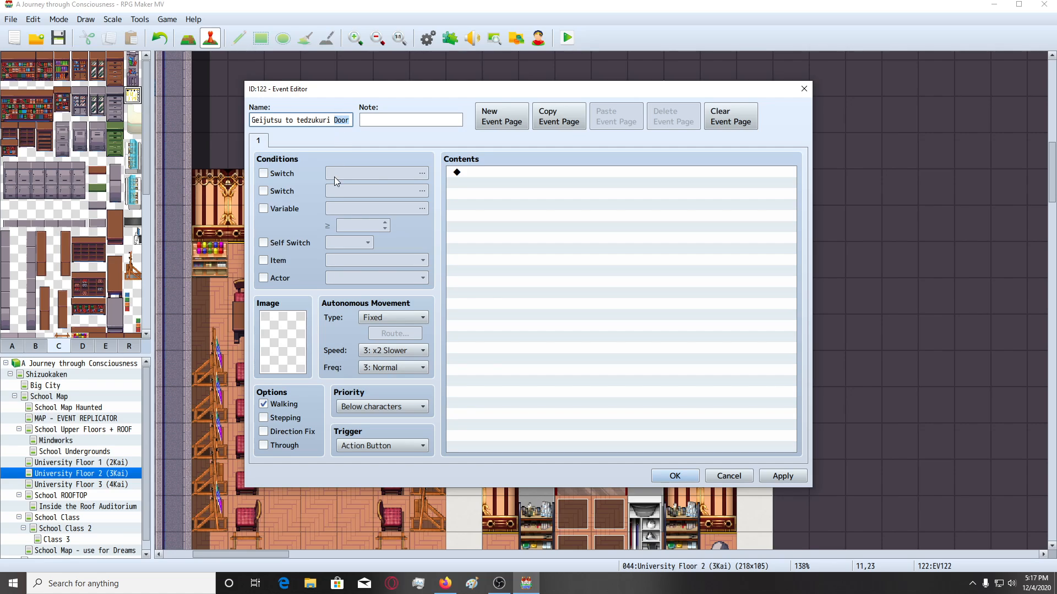
{"action": "type", "text": "Exit Event"}
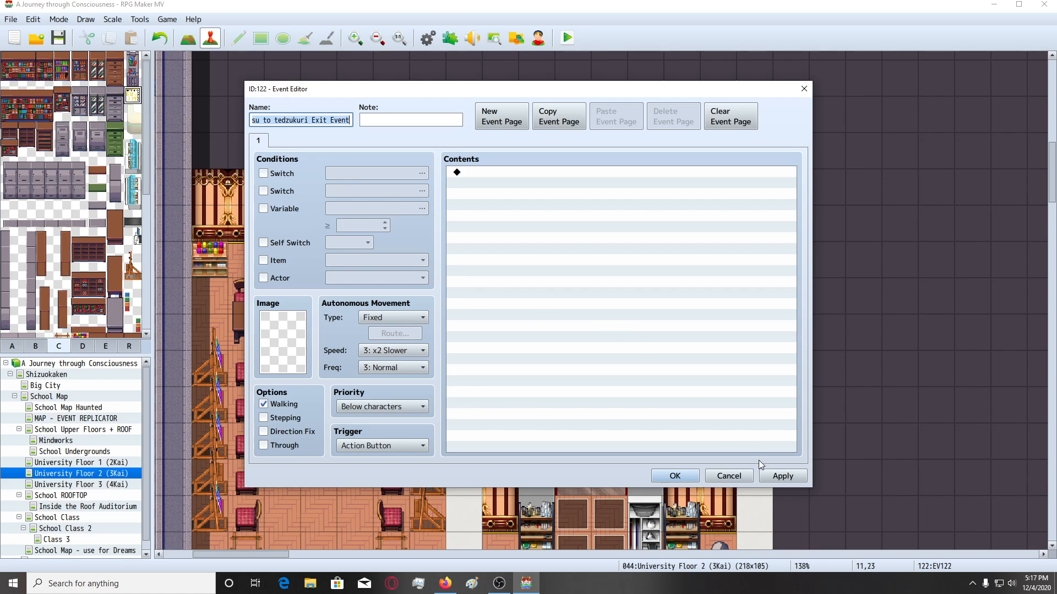
Condition event 122's first page on switch 1876 Arts Craft Door CLOSED and give it the nearly empty thin-bar tile from Tileset B.
{"action": "left_click", "coordinate": [282, 173]}
{"action": "left_click", "coordinate": [351, 175]}
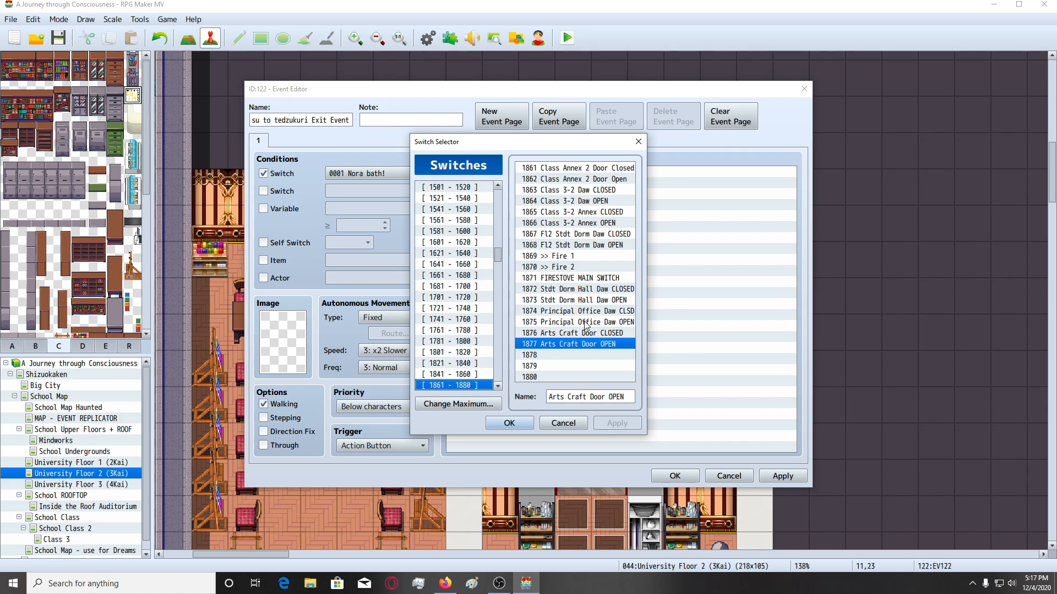
{"action": "double_click", "coordinate": [569, 338]}
{"action": "double_click", "coordinate": [265, 329]}
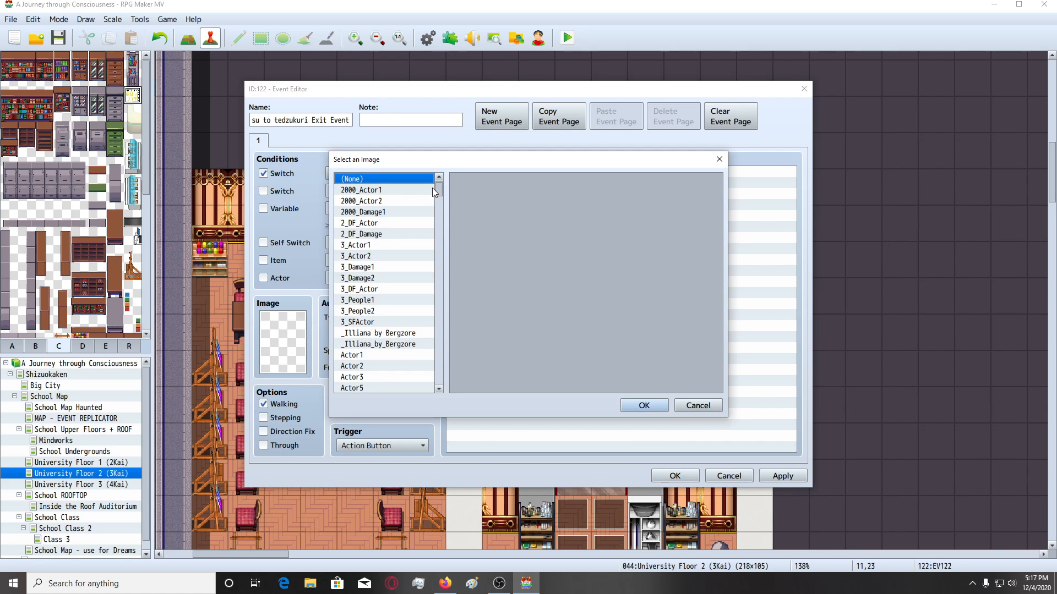
{"action": "left_click_drag", "start_coordinate": [438, 186], "coordinate": [432, 420]}
{"action": "left_click", "coordinate": [358, 355]}
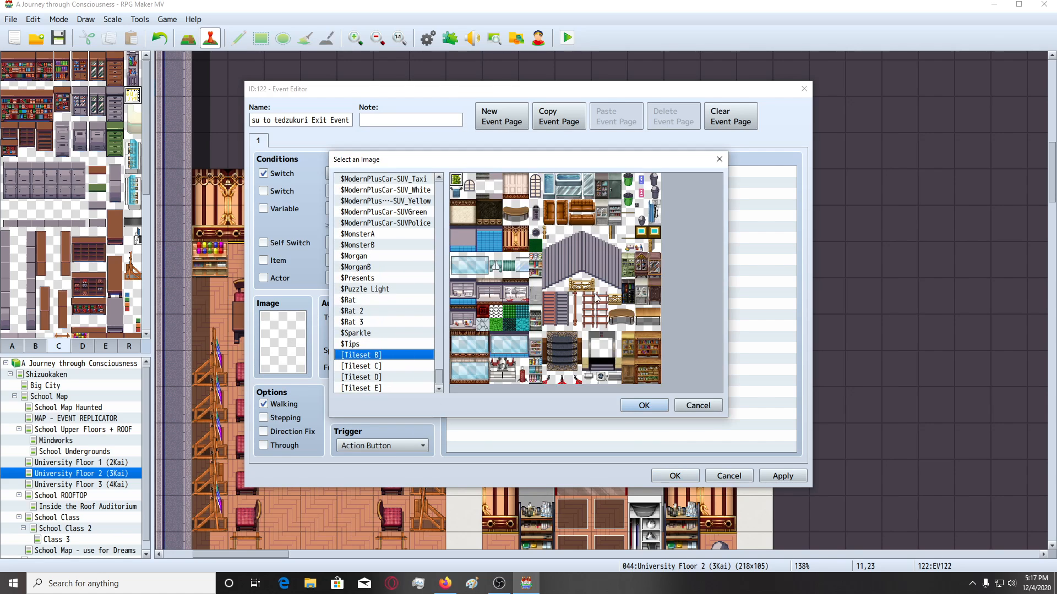
{"action": "double_click", "coordinate": [642, 216]}
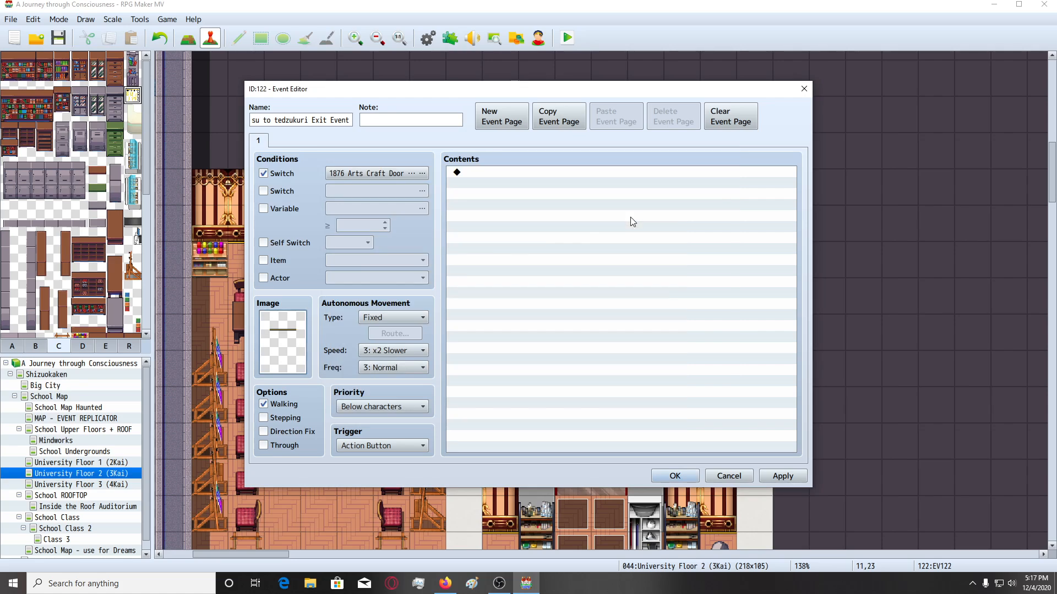
Add a second page without an image to event 122, conditioned on switch 1877 Arts Craft Door OPEN, and save the event.
{"action": "left_click", "coordinate": [501, 116]}
{"action": "left_click", "coordinate": [263, 173]}
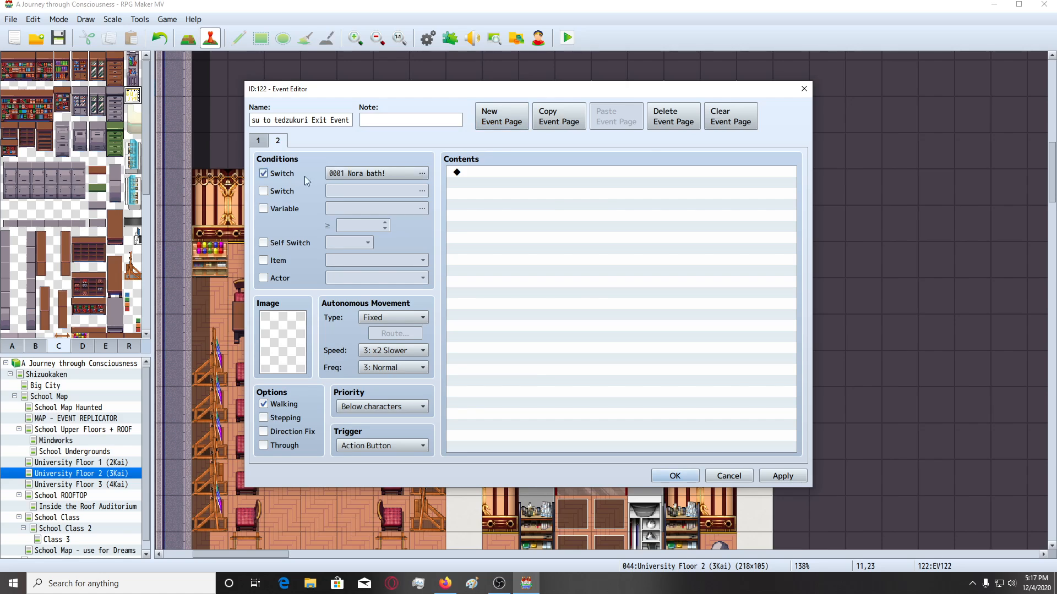
{"action": "left_click", "coordinate": [422, 173]}
{"action": "double_click", "coordinate": [618, 345]}
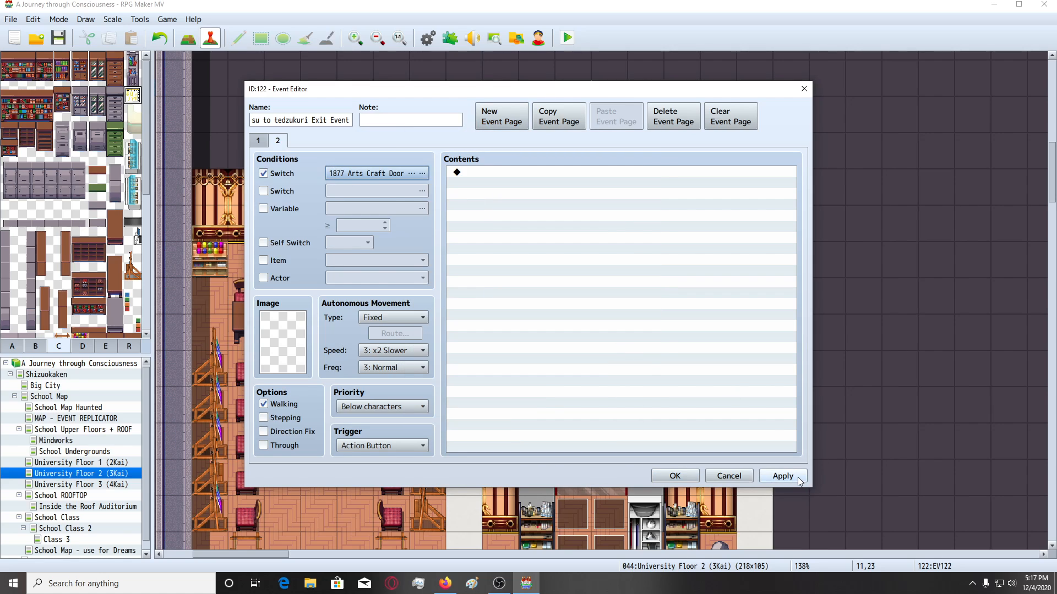
{"action": "left_click", "coordinate": [318, 125]}
{"action": "left_click", "coordinate": [782, 476]}
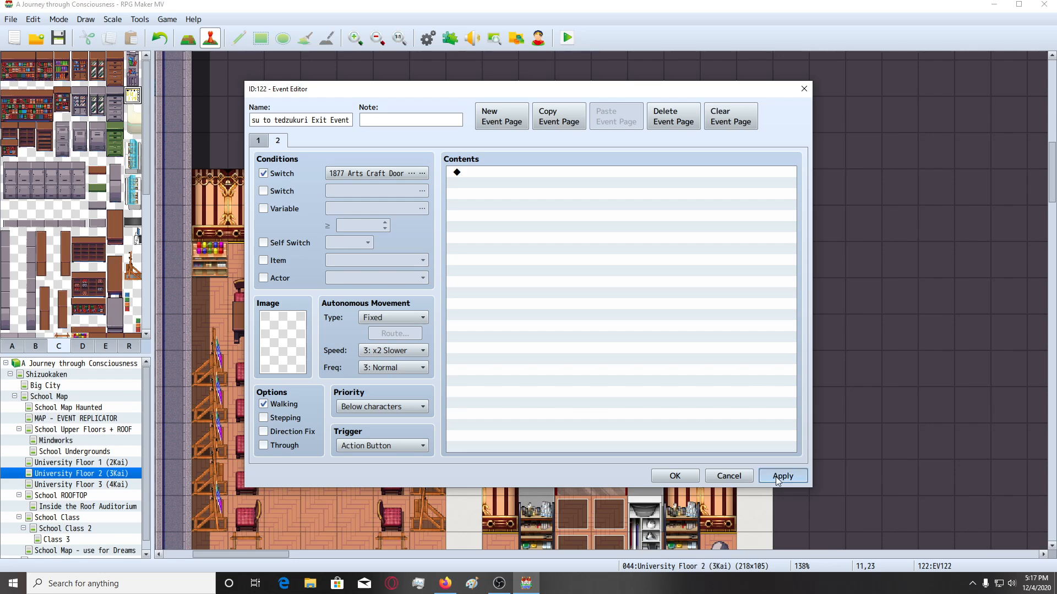
{"action": "left_click", "coordinate": [683, 478]}
Create a new event on the doormat tile at 12,23 and name it "Geijutsu to tedzukuri Exit Event".
{"action": "left_click", "coordinate": [354, 266]}
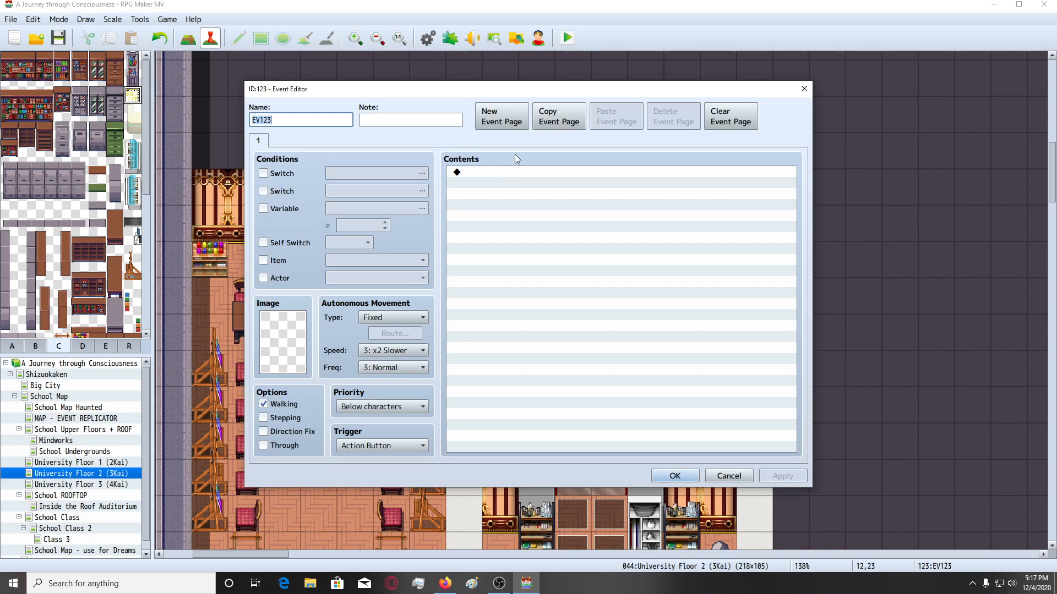
{"action": "left_click", "coordinate": [512, 171]}
{"action": "double_click", "coordinate": [297, 123]}
{"action": "type", "text": "Geijutsu to tedzukuri Exit Event"}
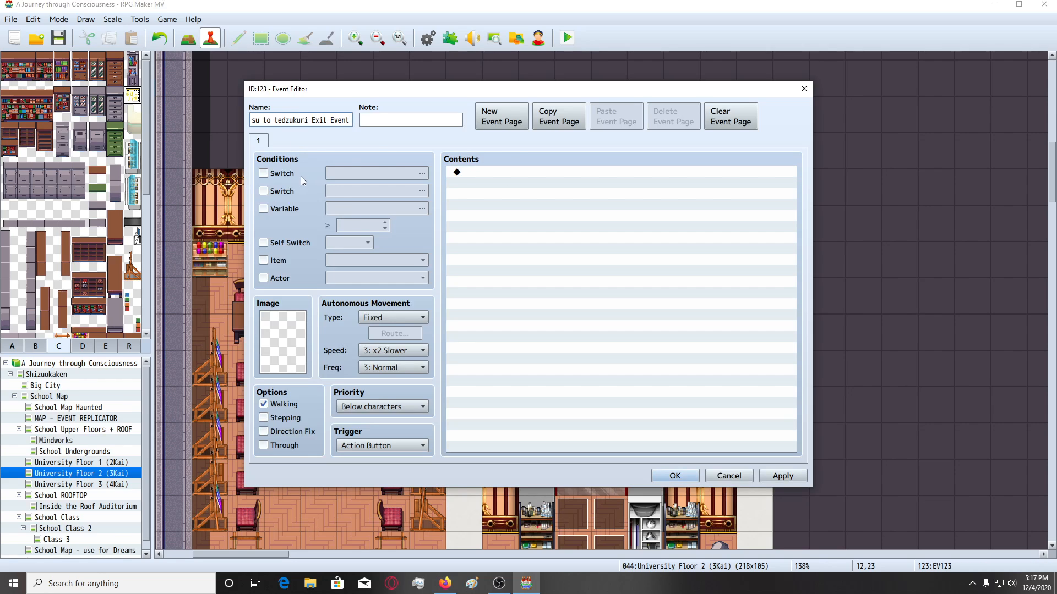
Condition event 123's first page on switch 1876 Arts Craft Door CLOSED and give it the same thin-bar tile from Tileset B.
{"action": "left_click", "coordinate": [263, 173]}
{"action": "left_click", "coordinate": [422, 173]}
{"action": "double_click", "coordinate": [578, 342]}
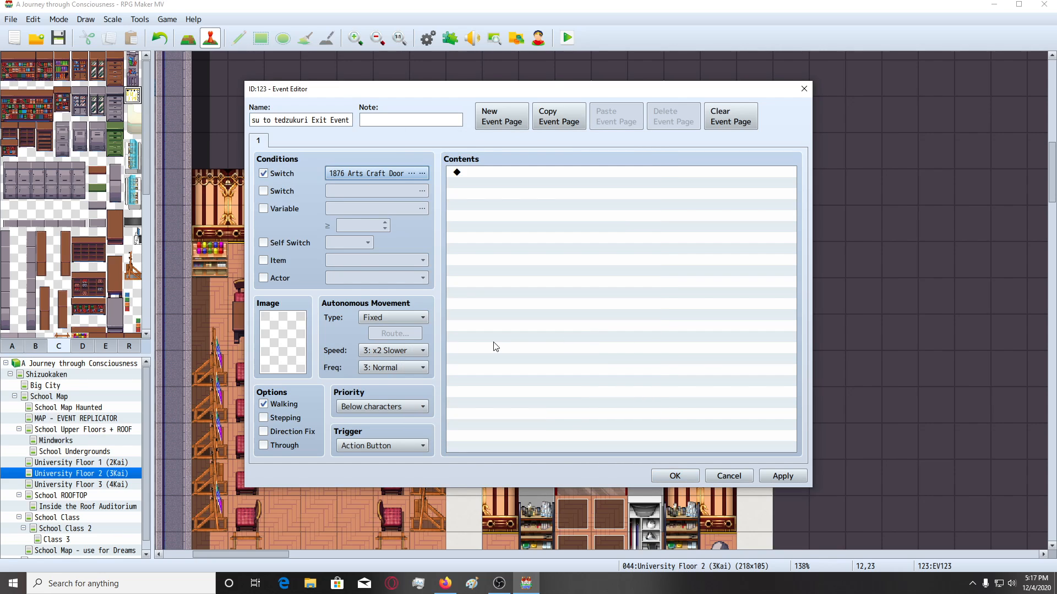
{"action": "double_click", "coordinate": [293, 348]}
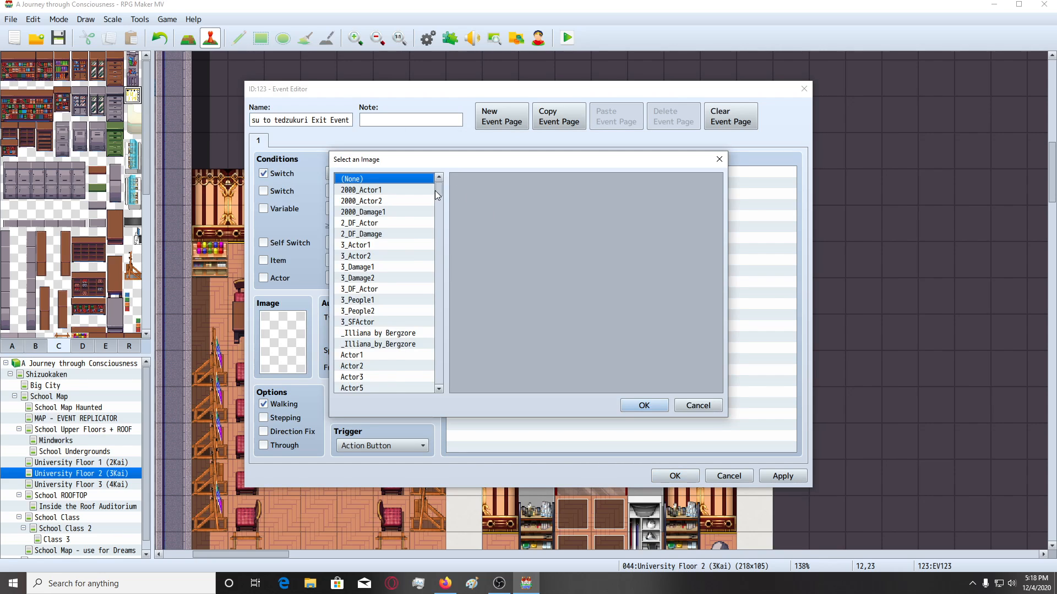
{"action": "left_click_drag", "start_coordinate": [437, 194], "coordinate": [435, 385]}
{"action": "left_click", "coordinate": [385, 355]}
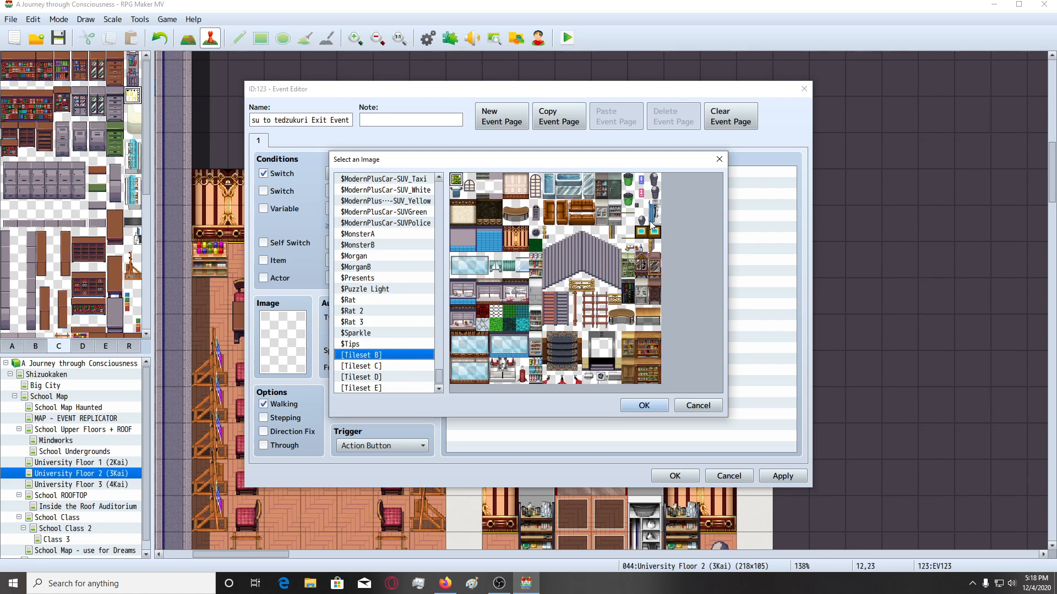
{"action": "double_click", "coordinate": [630, 222]}
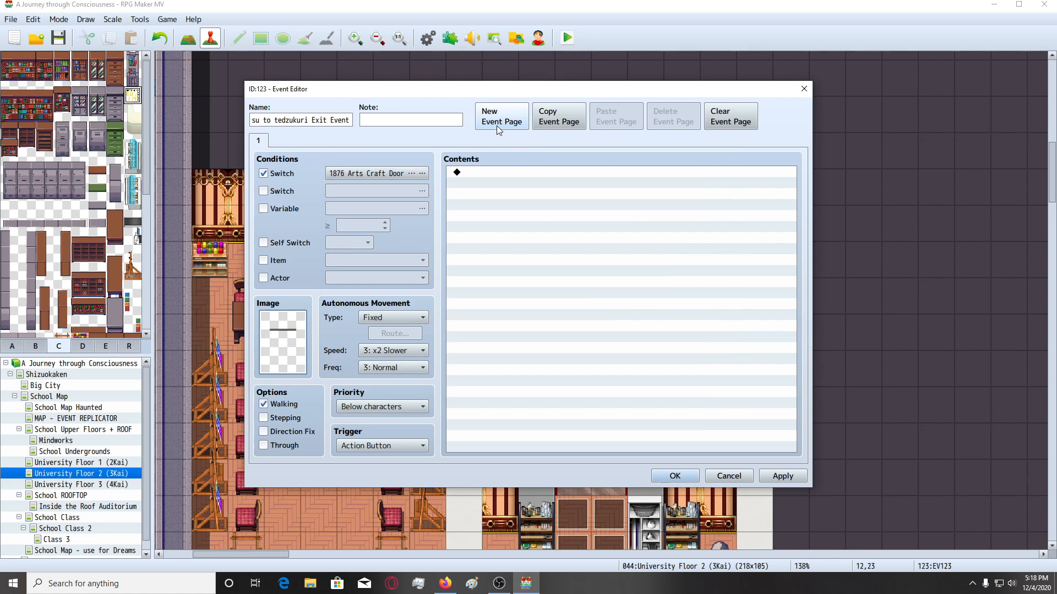
Add a second page without an image to event 123, conditioned on switch 1877 Arts Craft Door OPEN, and save the event.
{"action": "left_click", "coordinate": [496, 125]}
{"action": "left_click", "coordinate": [263, 174]}
{"action": "left_click", "coordinate": [365, 174]}
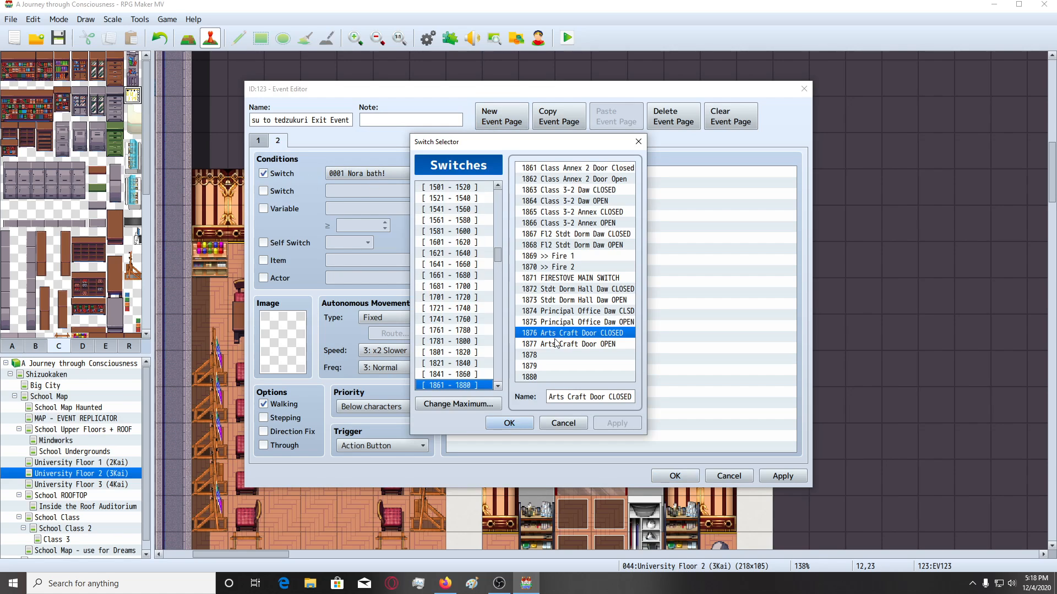
{"action": "double_click", "coordinate": [556, 344]}
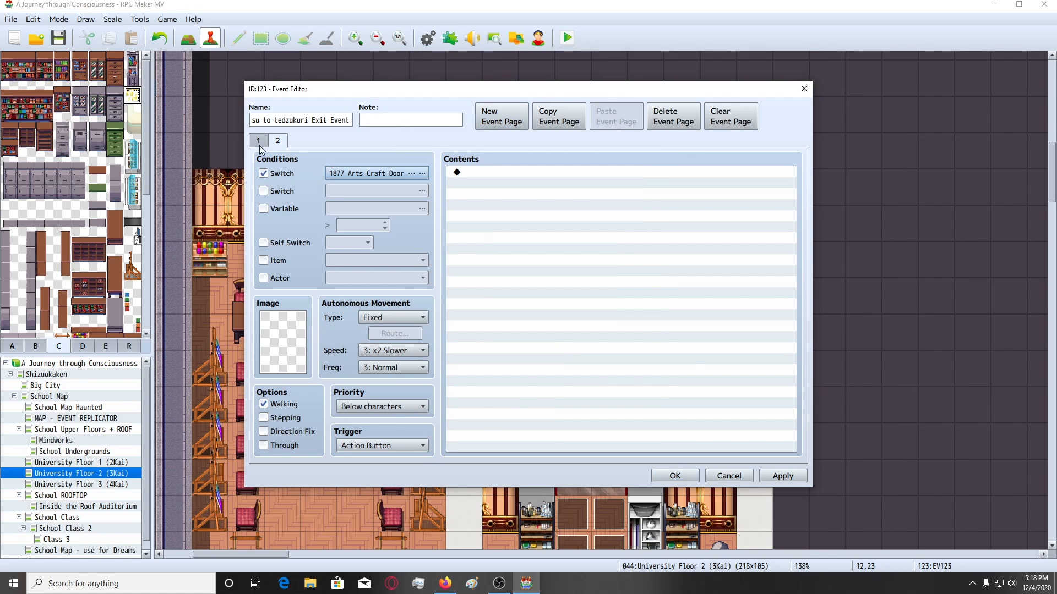
{"action": "left_click", "coordinate": [258, 142]}
{"action": "left_click", "coordinate": [781, 476]}
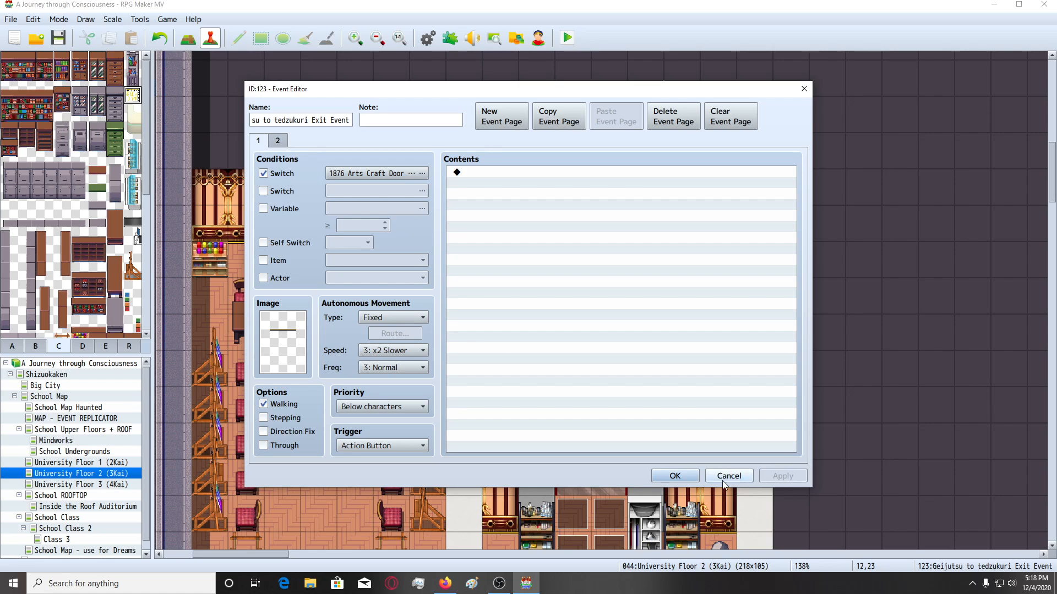
{"action": "left_click", "coordinate": [725, 476]}
Insert a Conditional Branch on event 120's first page that checks whether the Player is facing Down, without an else branch.
{"action": "left_click", "coordinate": [320, 221]}
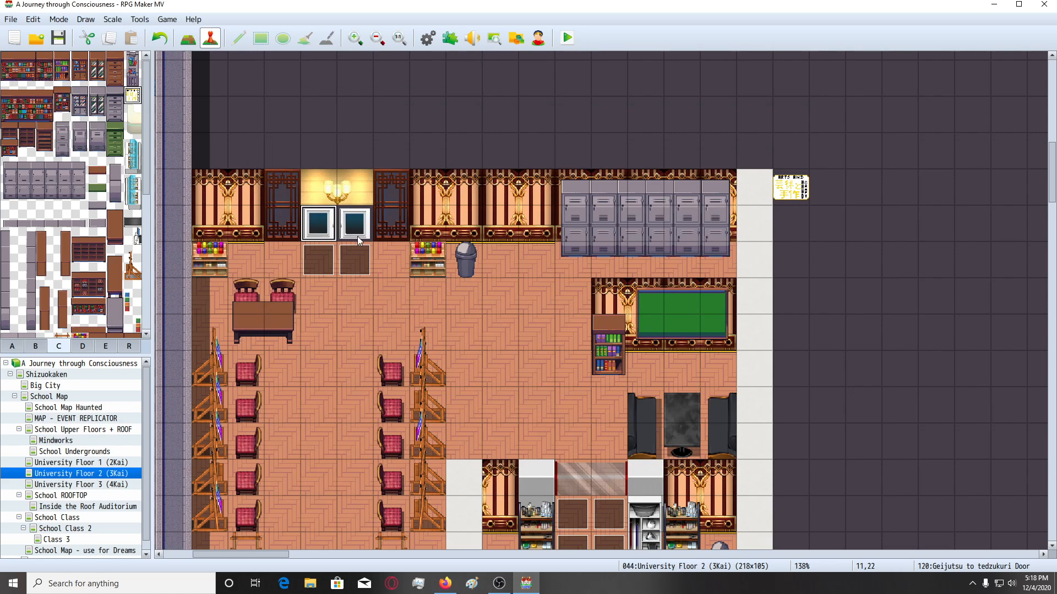
{"action": "key", "text": "Return"}
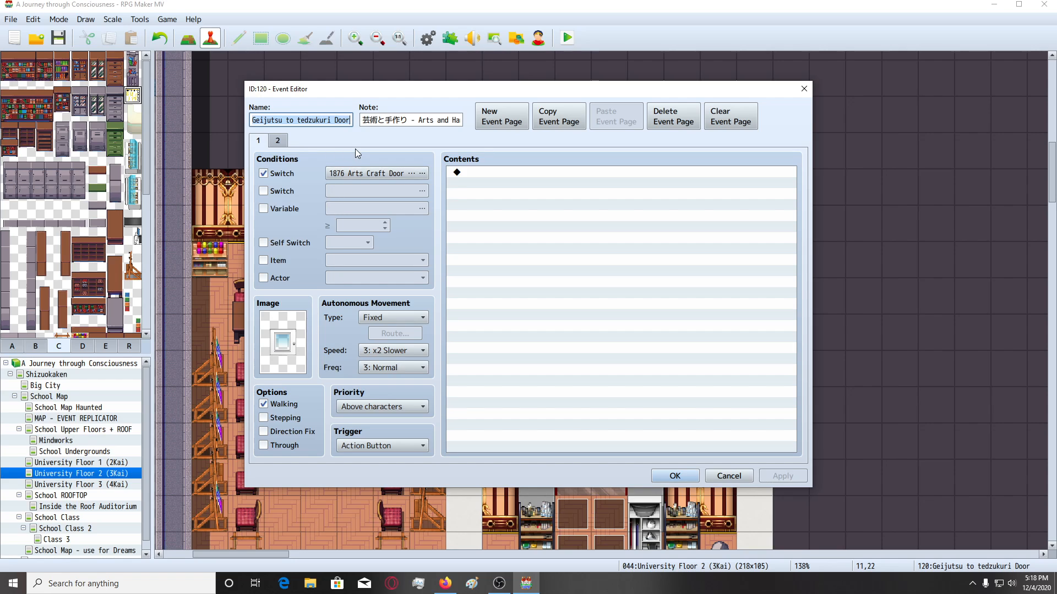
{"action": "double_click", "coordinate": [524, 173]}
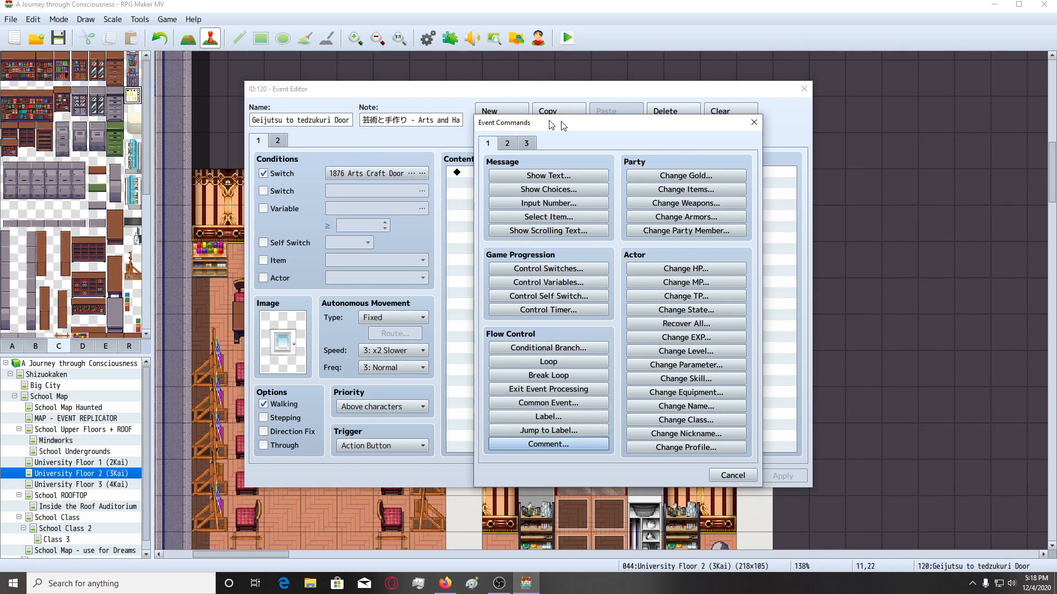
{"action": "left_click_drag", "start_coordinate": [563, 125], "coordinate": [401, 134]}
{"action": "left_click", "coordinate": [440, 200]}
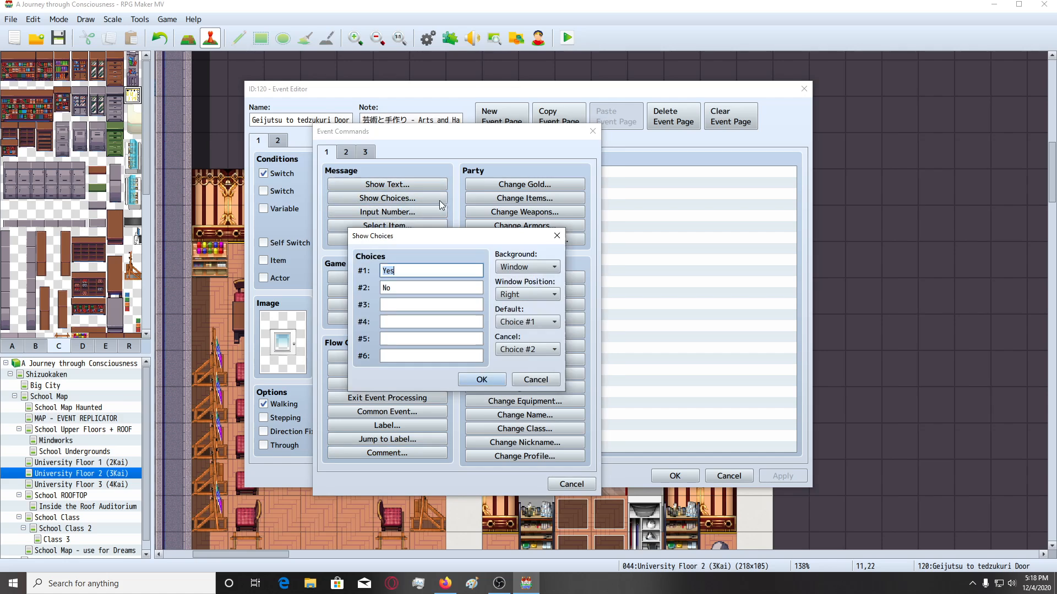
{"action": "left_click", "coordinate": [557, 236]}
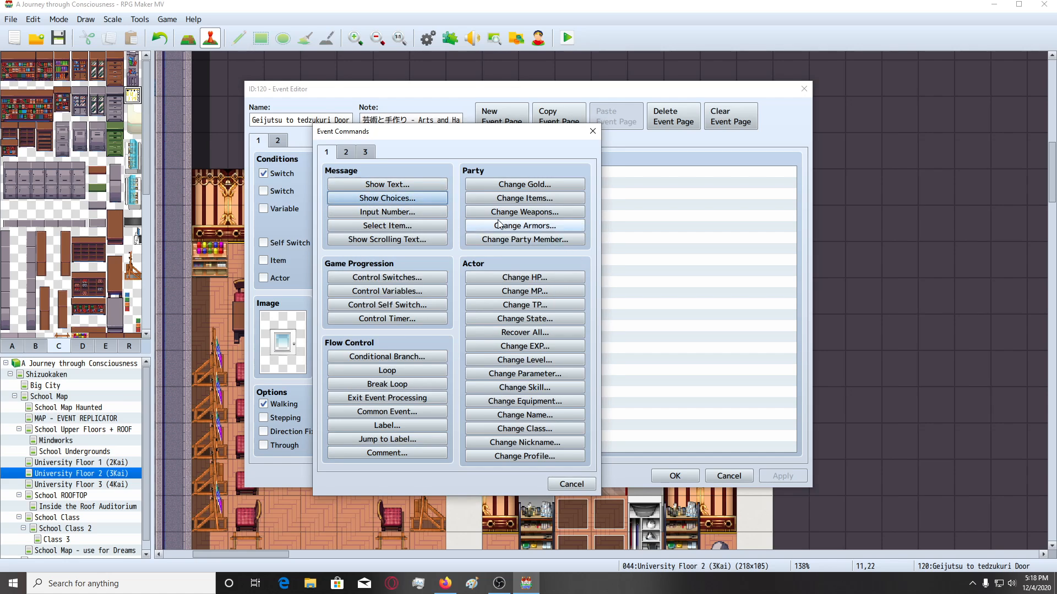
{"action": "left_click", "coordinate": [396, 357]}
{"action": "left_click", "coordinate": [378, 226]}
{"action": "left_click", "coordinate": [362, 302]}
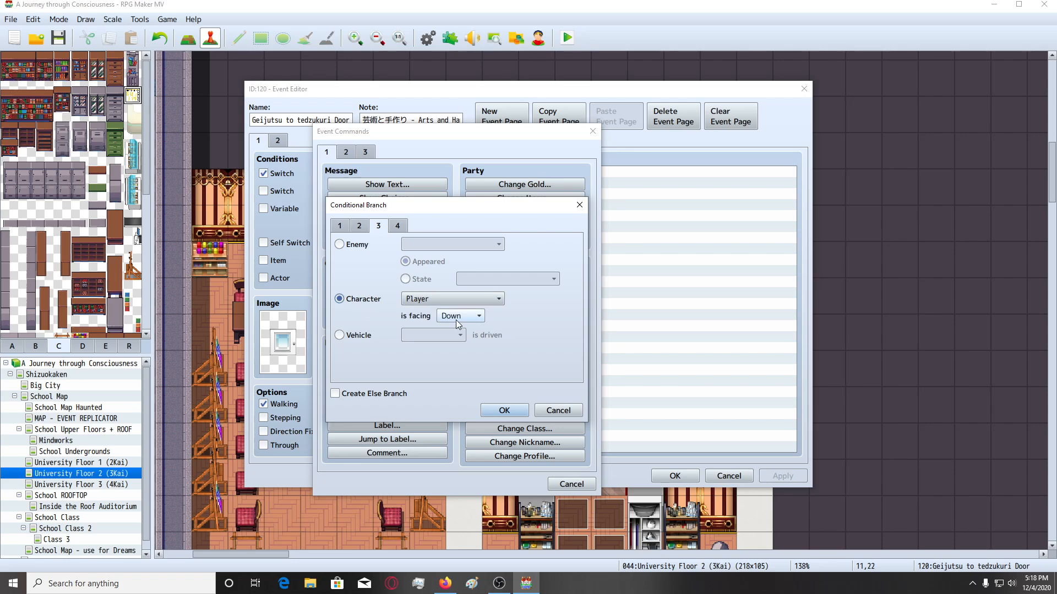
{"action": "left_click", "coordinate": [504, 410]}
Add a Show Choices command with the options "\c[20]Open door" and No inside event 120's facing-Down branch, and save the event.
{"action": "double_click", "coordinate": [511, 184]}
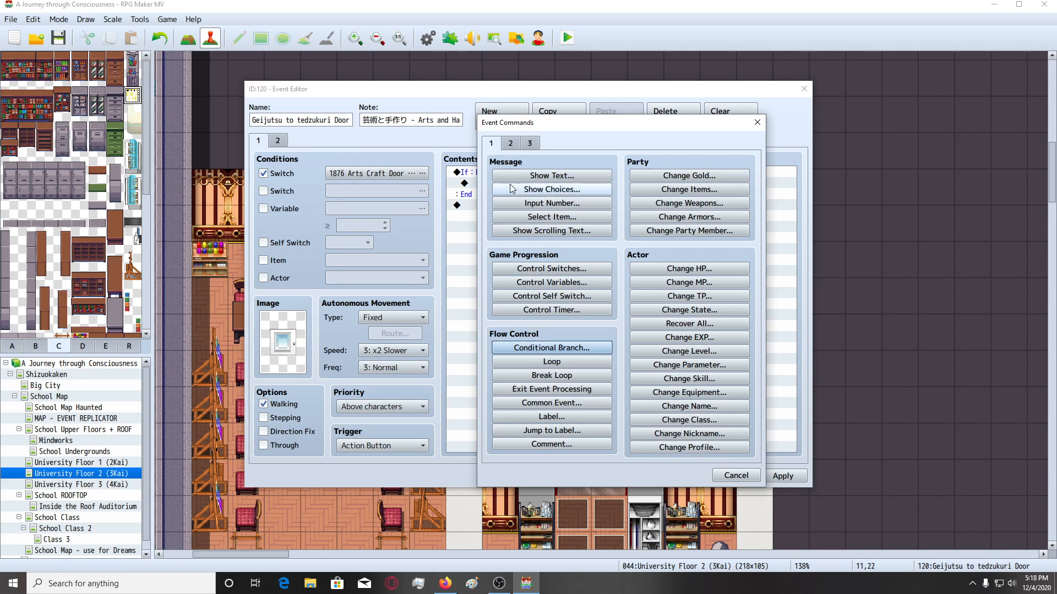
{"action": "left_click_drag", "start_coordinate": [539, 123], "coordinate": [335, 135]}
{"action": "left_click", "coordinate": [348, 202]}
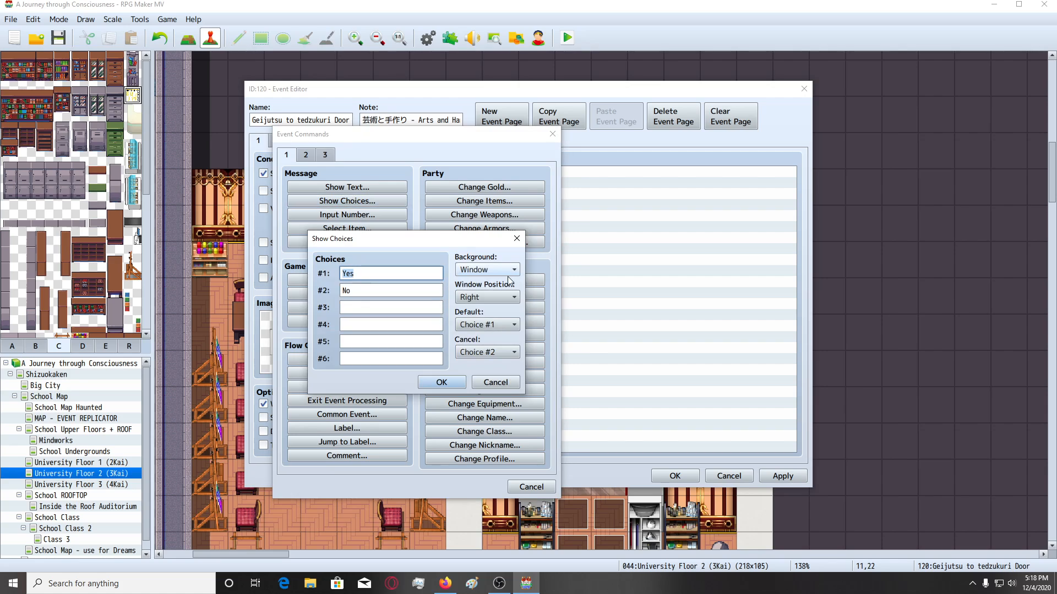
{"action": "type", "text": "\\c[20]Open door"}
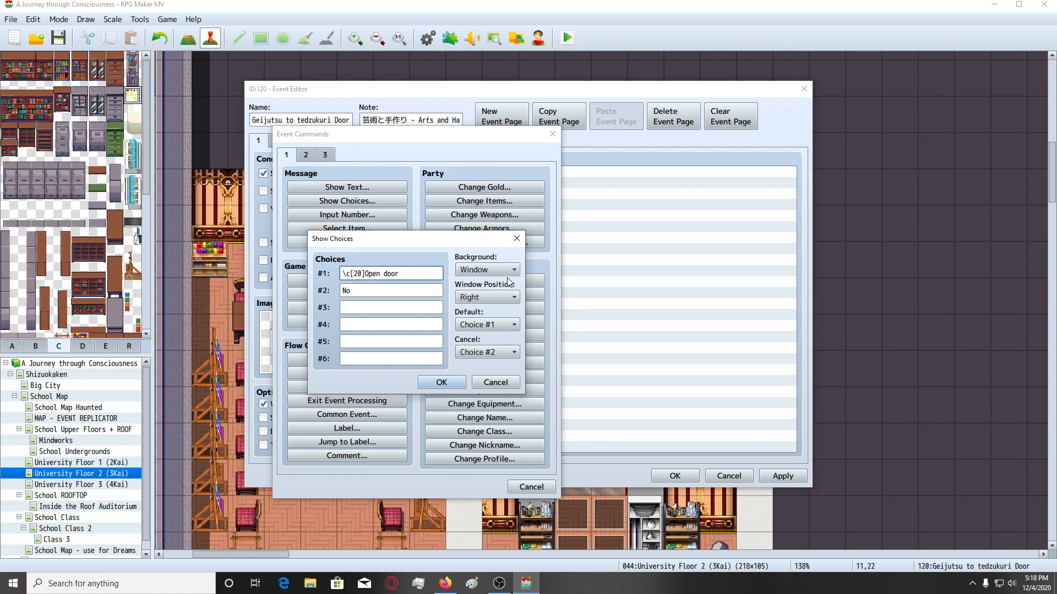
{"action": "key", "text": "Return"}
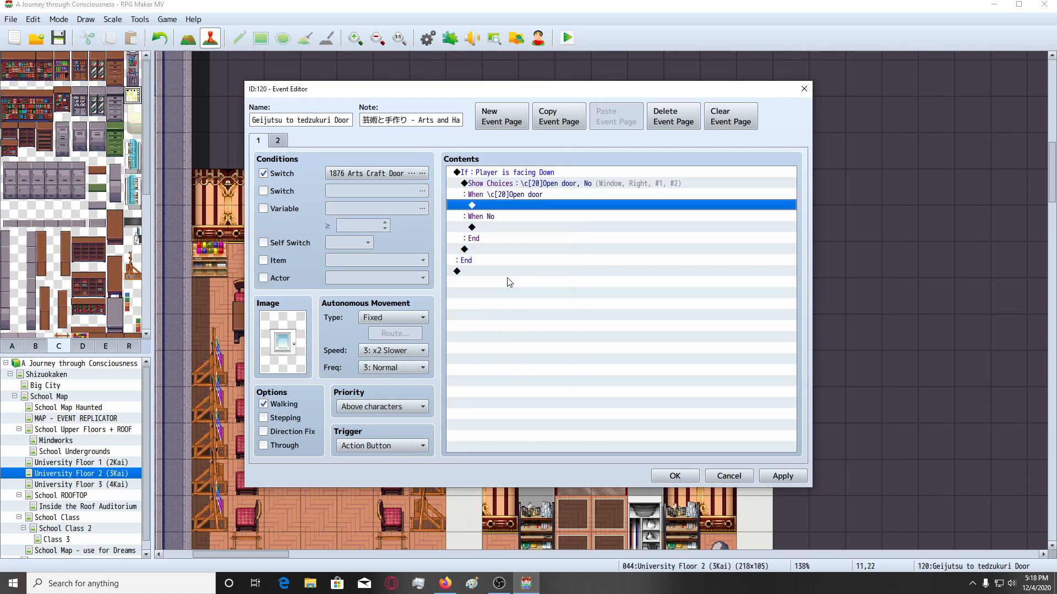
{"action": "left_click", "coordinate": [785, 473]}
{"action": "left_click", "coordinate": [673, 477]}
Copy the complete Show Choices block from the first page of event 068, Seito Kai Door.
{"action": "scroll", "coordinate": [746, 356], "scroll_direction": "up", "scroll_amount": 3}
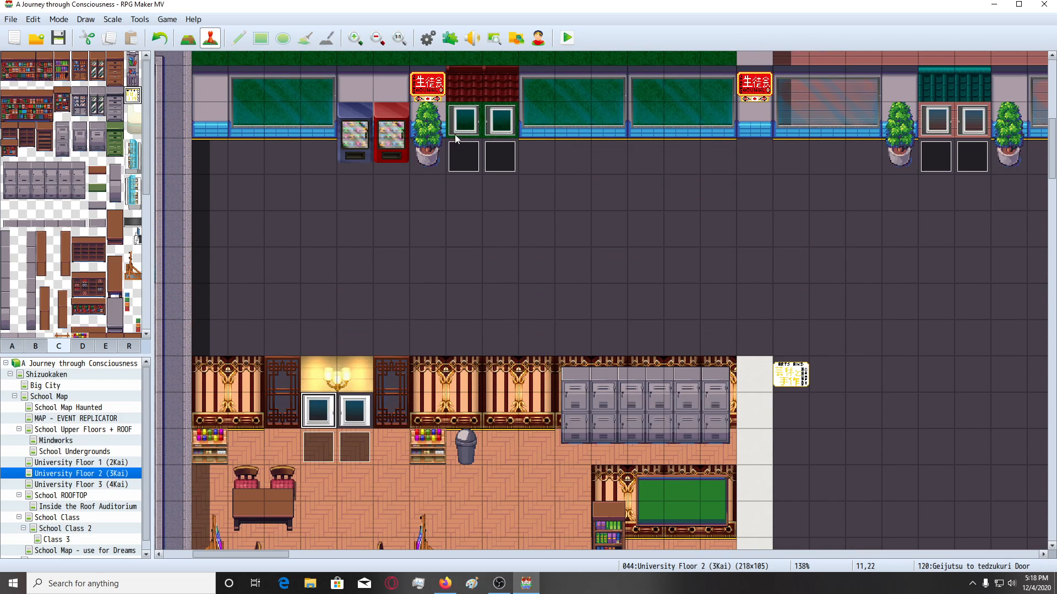
{"action": "left_click", "coordinate": [463, 134]}
{"action": "double_click", "coordinate": [462, 134]}
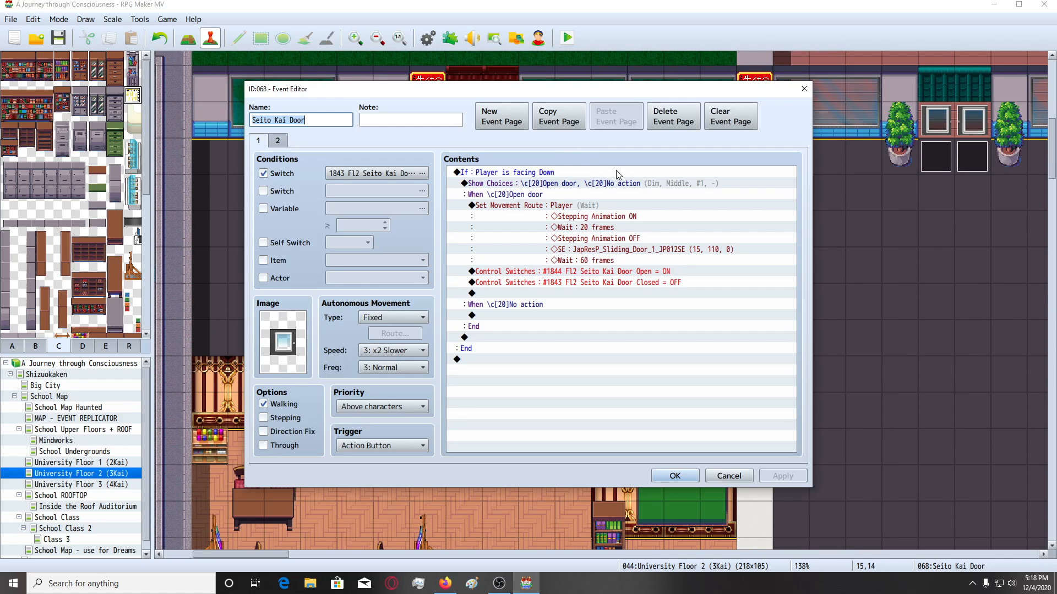
{"action": "left_click", "coordinate": [530, 184]}
{"action": "left_click", "coordinate": [674, 477]}
Replace the Show Choices block on event 120's first page with the one copied from the Seito Kai Door, and save the event.
{"action": "scroll", "coordinate": [328, 363], "scroll_direction": "down", "scroll_amount": 2}
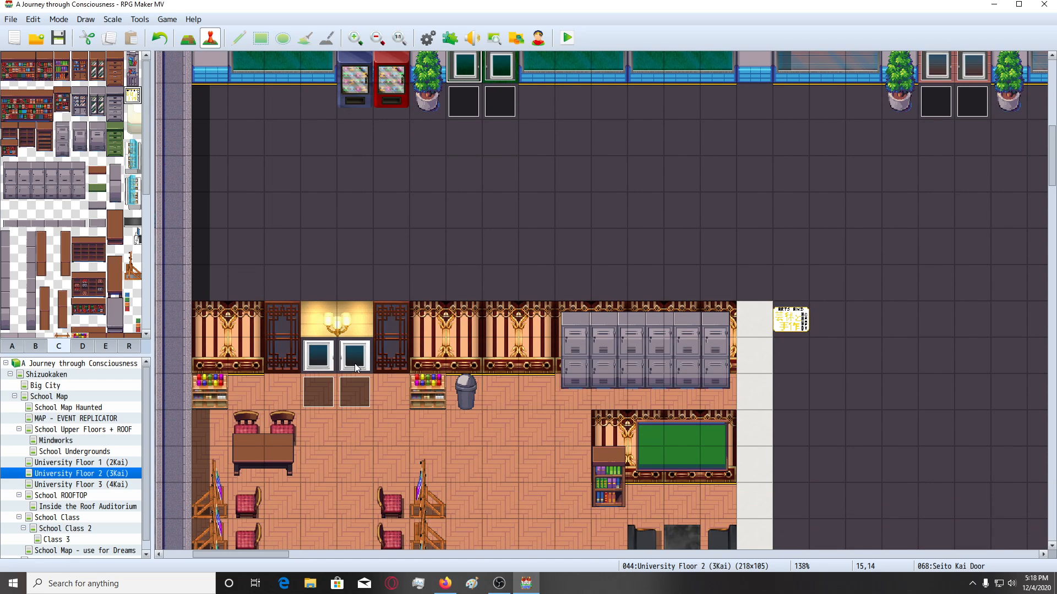
{"action": "double_click", "coordinate": [530, 209]}
{"action": "left_click", "coordinate": [537, 184]}
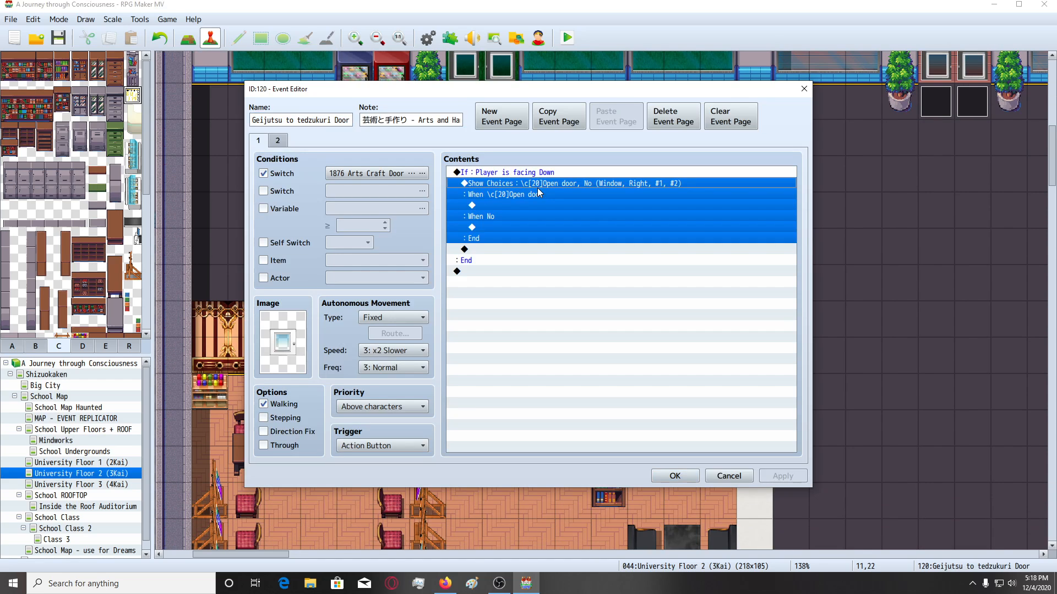
{"action": "key", "text": "Delete"}
{"action": "key", "text": "ctrl+v"}
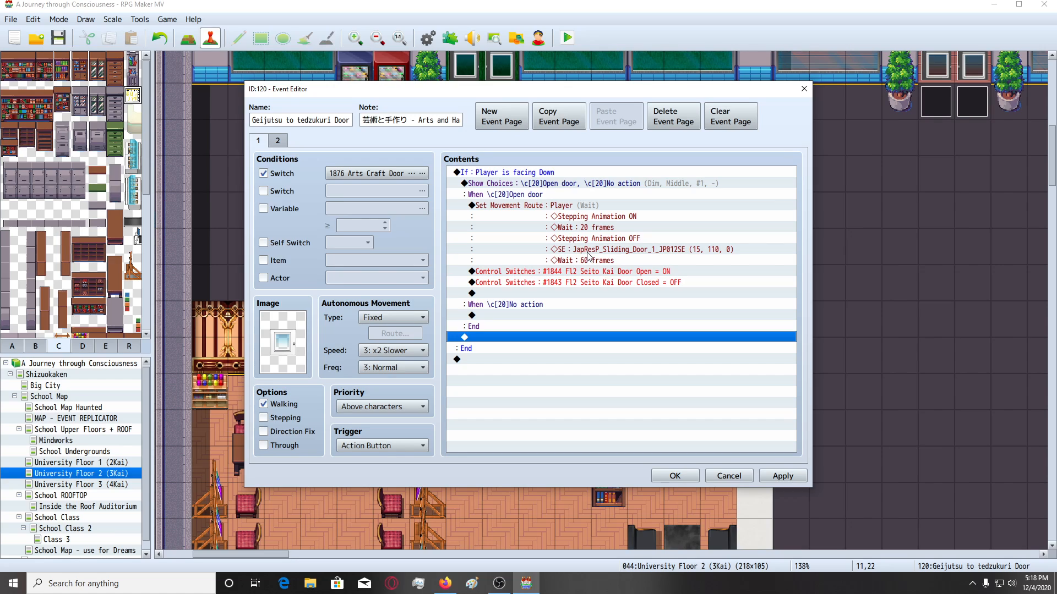
{"action": "left_click", "coordinate": [277, 140]}
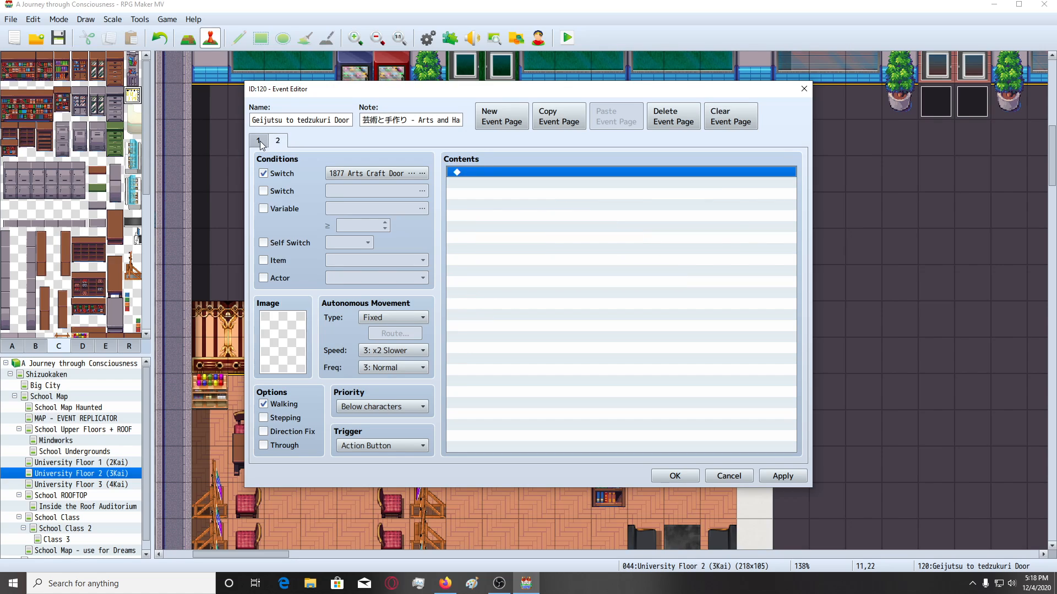
{"action": "left_click", "coordinate": [674, 475]}
Examine the sliding door sound effect settings in the Player movement route of event 068, Seito Kai Door.
{"action": "scroll", "coordinate": [514, 259], "scroll_direction": "up", "scroll_amount": 3}
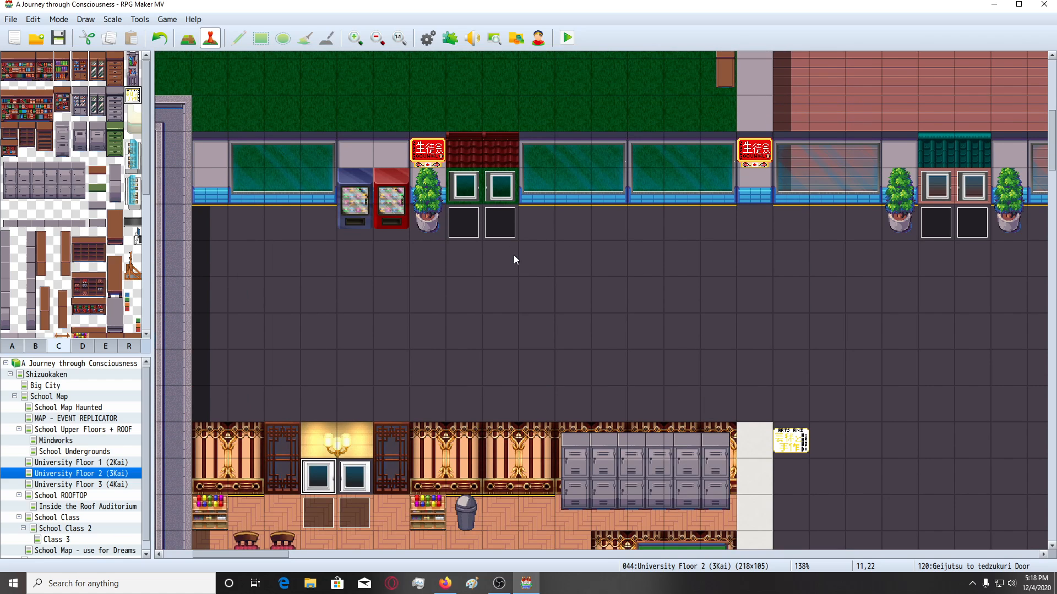
{"action": "left_click", "coordinate": [469, 201]}
{"action": "double_click", "coordinate": [470, 205]}
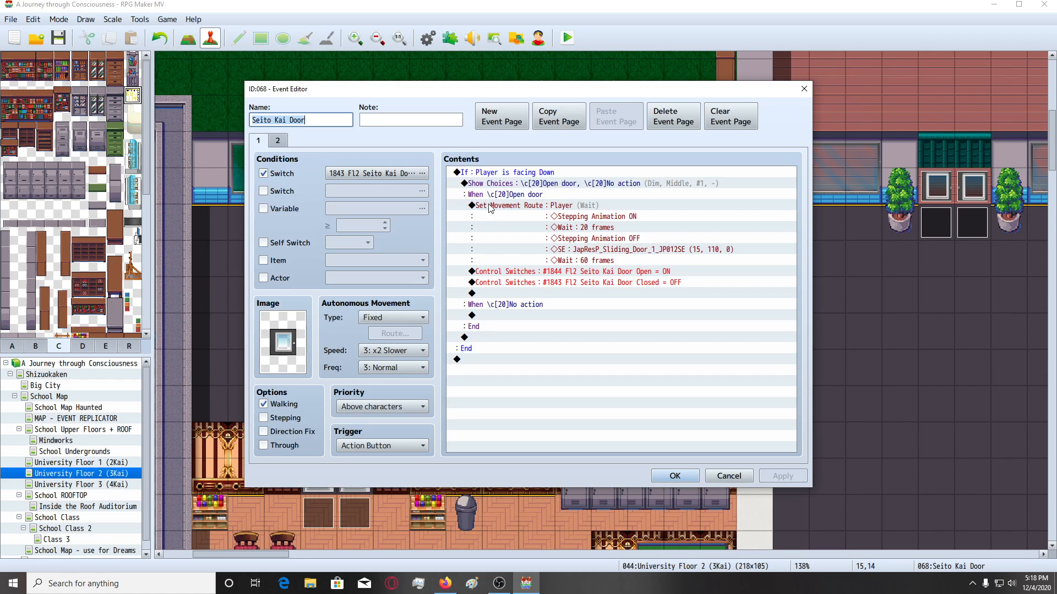
{"action": "left_click", "coordinate": [497, 209]}
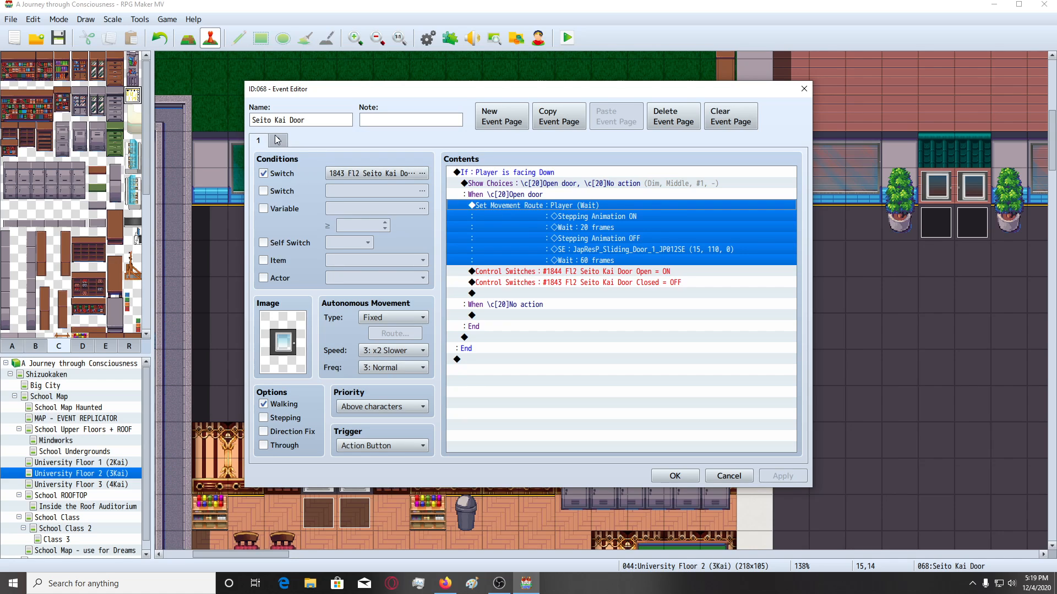
{"action": "key", "text": "space"}
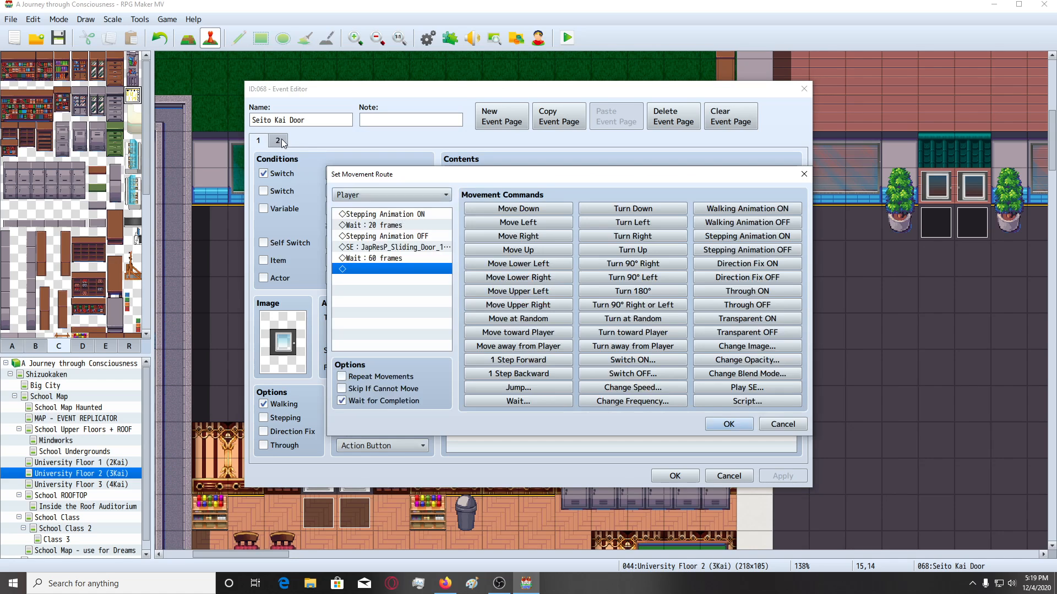
{"action": "left_click", "coordinate": [430, 249]}
{"action": "double_click", "coordinate": [394, 247]}
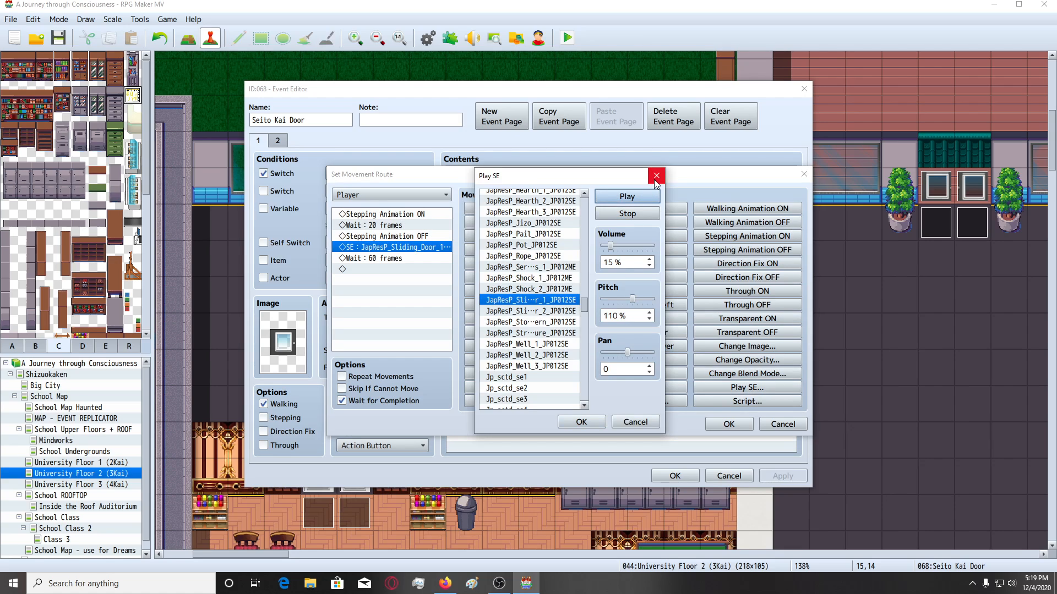
{"action": "left_click", "coordinate": [656, 177]}
{"action": "left_click", "coordinate": [799, 174]}
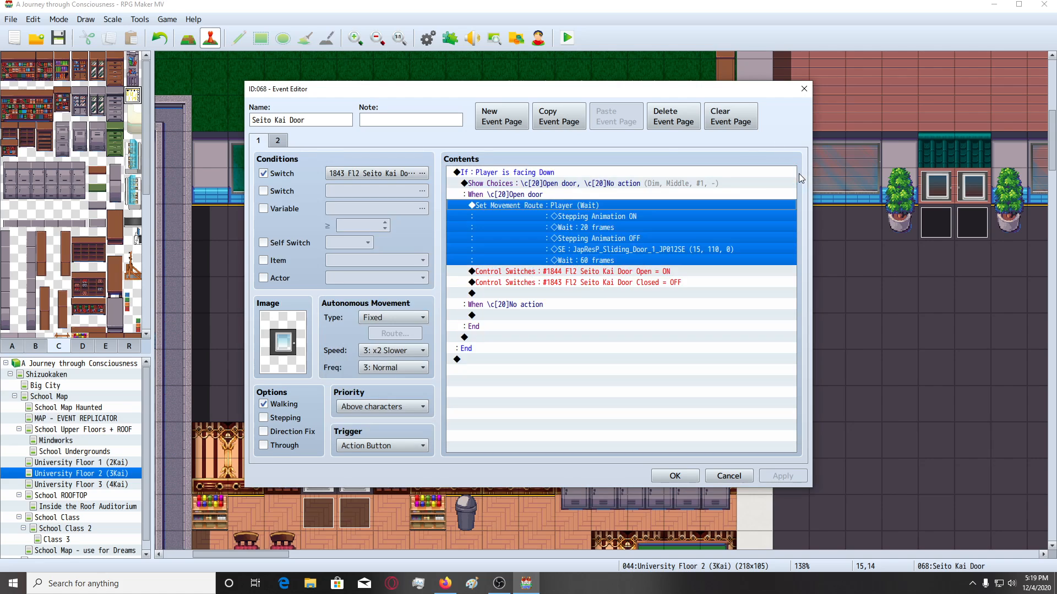
{"action": "left_click", "coordinate": [804, 89]}
Open the sound effect in event 120's Player movement route for editing and search the sound files backwards for "sliding".
{"action": "scroll", "coordinate": [479, 299], "scroll_direction": "down", "scroll_amount": 5}
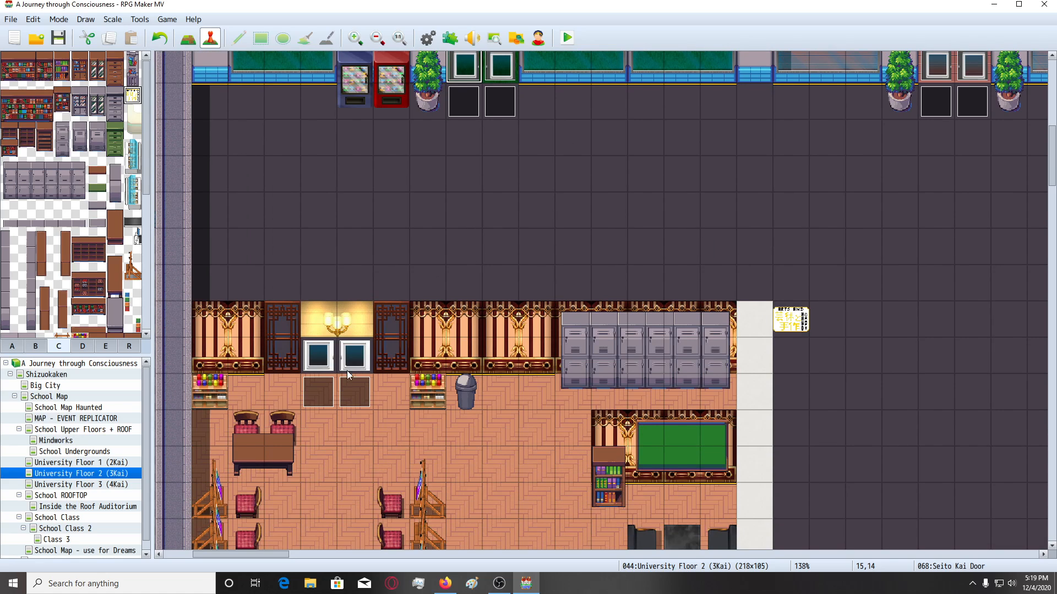
{"action": "double_click", "coordinate": [322, 359]}
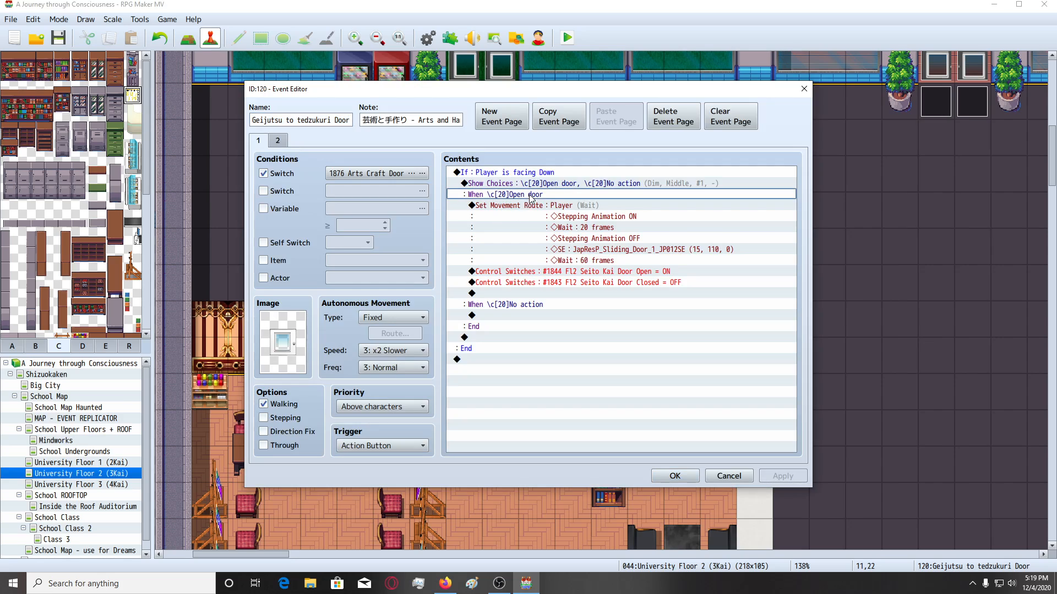
{"action": "left_click", "coordinate": [506, 215]}
{"action": "double_click", "coordinate": [506, 215]}
{"action": "double_click", "coordinate": [378, 249]}
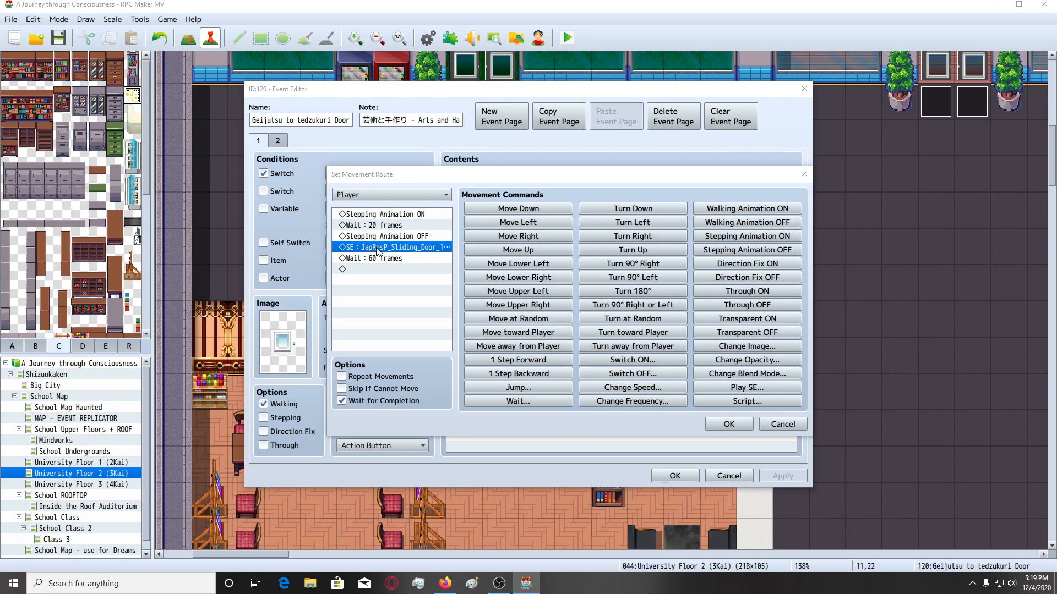
{"action": "type", "text": "s"}
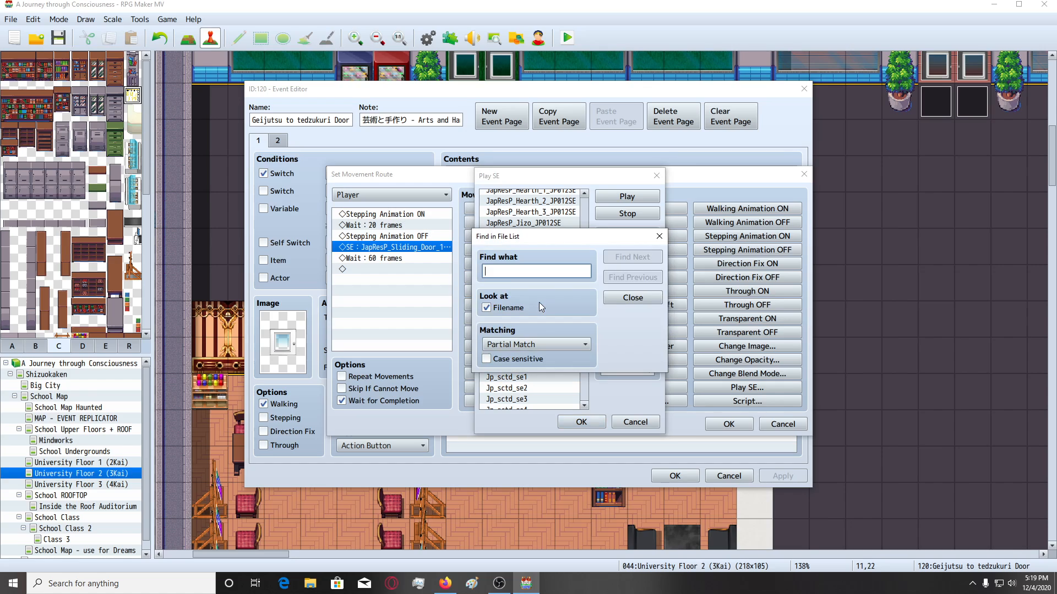
{"action": "type", "text": "liding"}
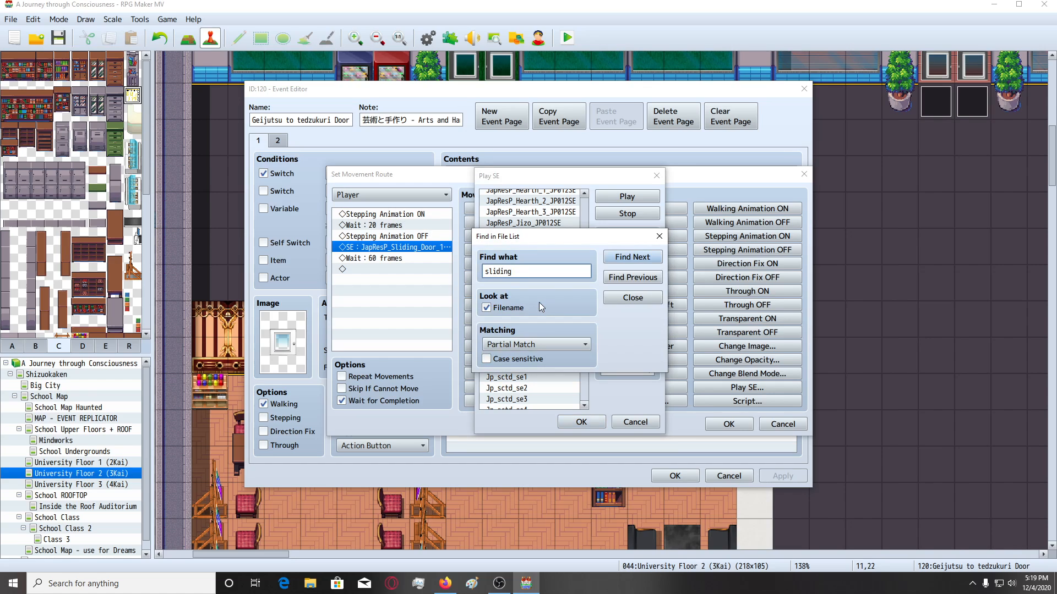
{"action": "left_click", "coordinate": [646, 280]}
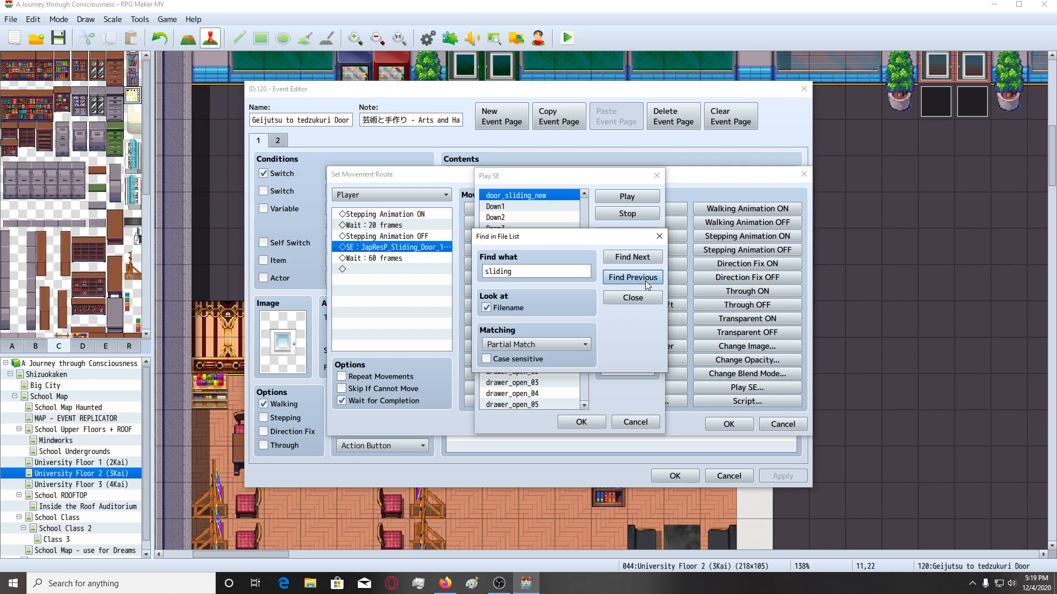
Set the movement route's sound effect to door_sliding at 40% volume, preview it and confirm it.
{"action": "left_click", "coordinate": [661, 238]}
{"action": "scroll", "coordinate": [557, 242], "scroll_direction": "up", "scroll_amount": 1}
{"action": "left_click", "coordinate": [555, 199]}
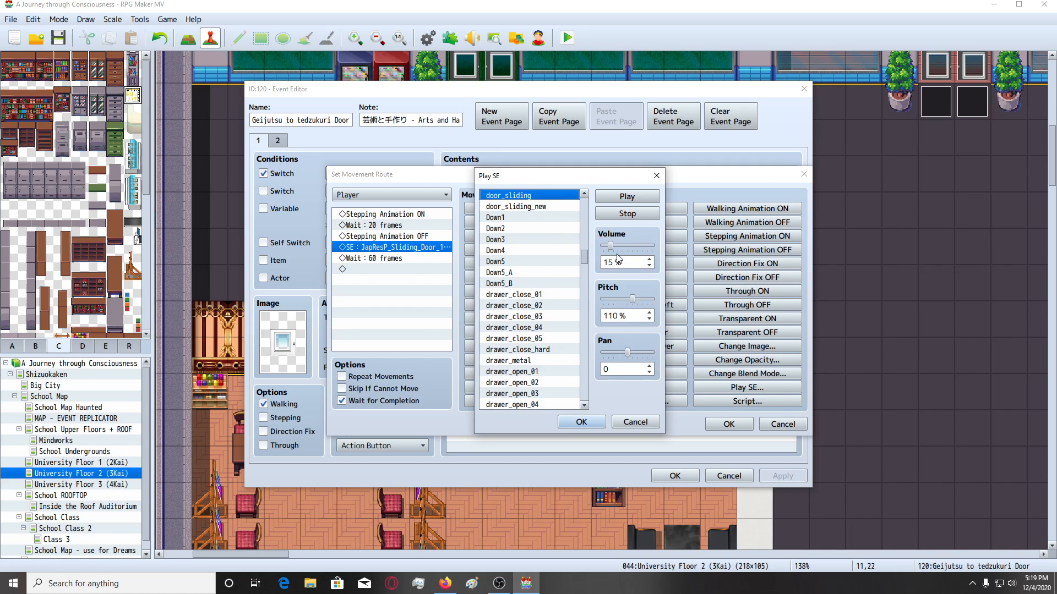
{"action": "left_click", "coordinate": [623, 246]}
{"action": "left_click", "coordinate": [627, 197]}
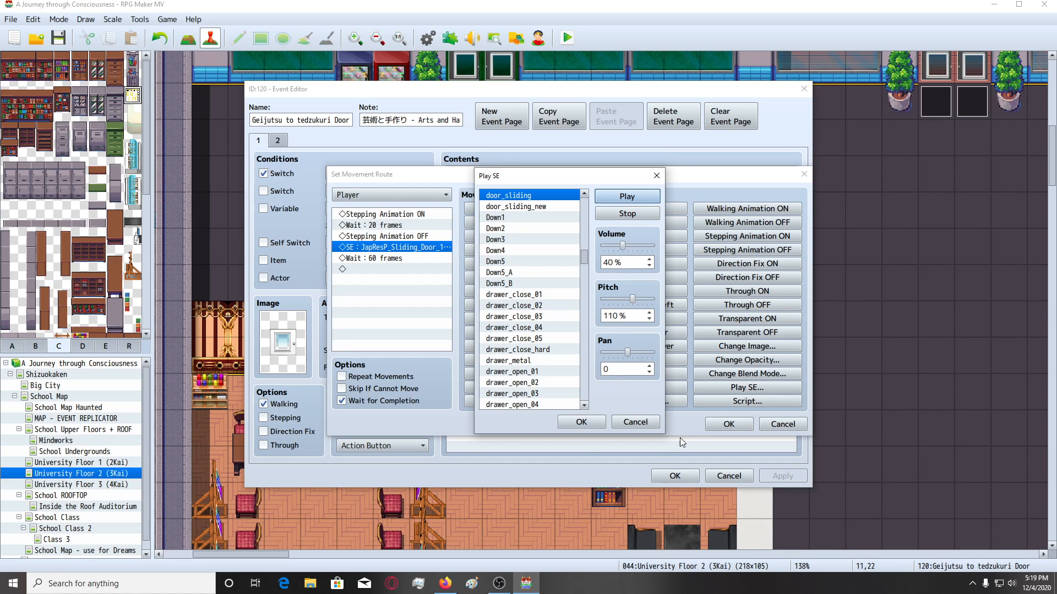
{"action": "left_click", "coordinate": [581, 422]}
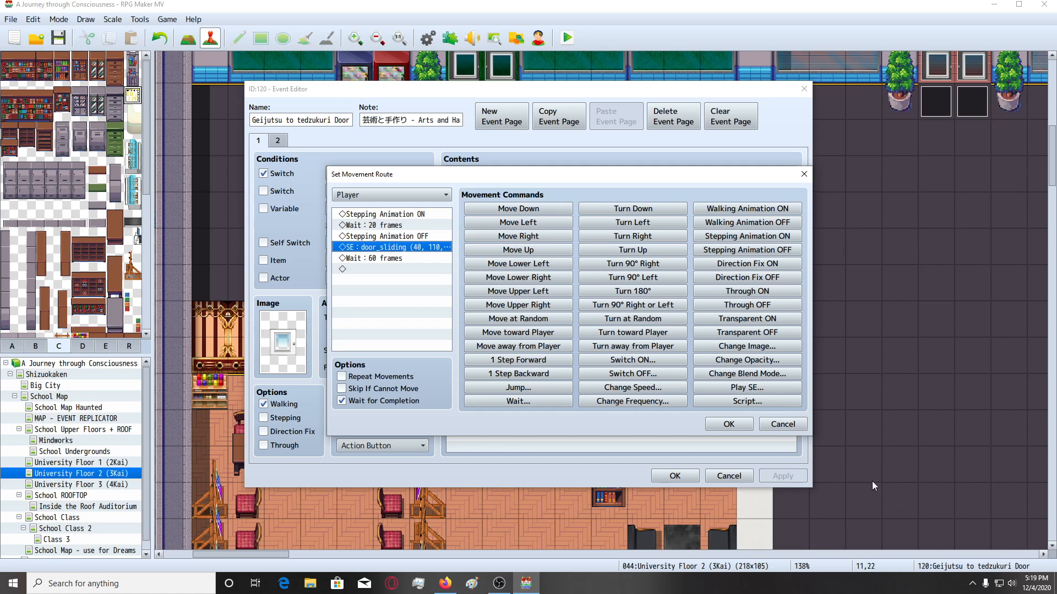
Lower the computer's speaker volume to 56 and save the changed movement route in event 120.
{"action": "left_click", "coordinate": [1012, 584]}
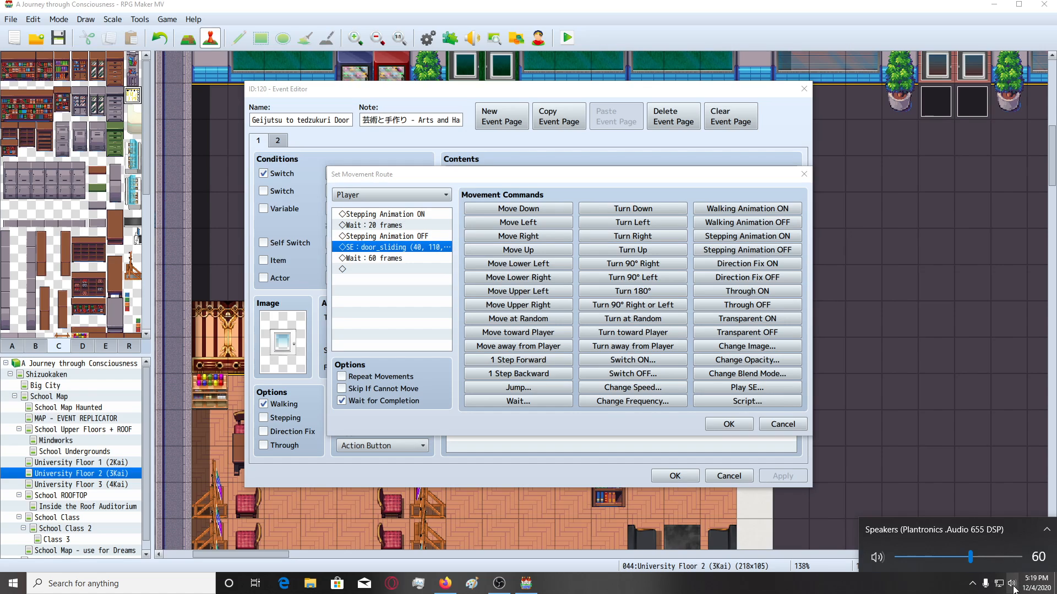
{"action": "scroll", "coordinate": [1015, 590], "scroll_direction": "down", "scroll_amount": 5}
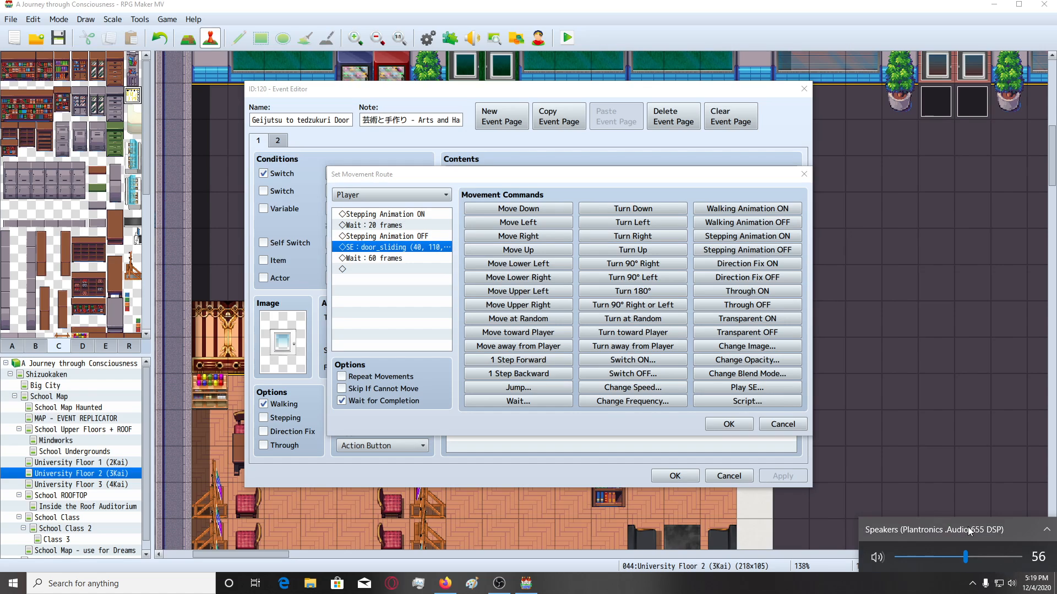
{"action": "left_click", "coordinate": [616, 421]}
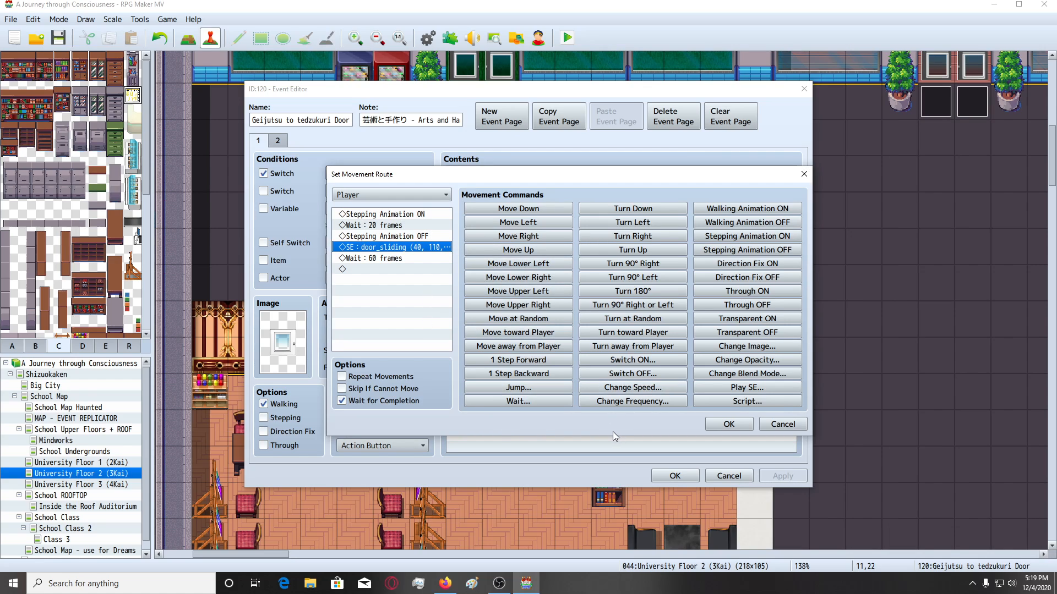
{"action": "left_click", "coordinate": [729, 423]}
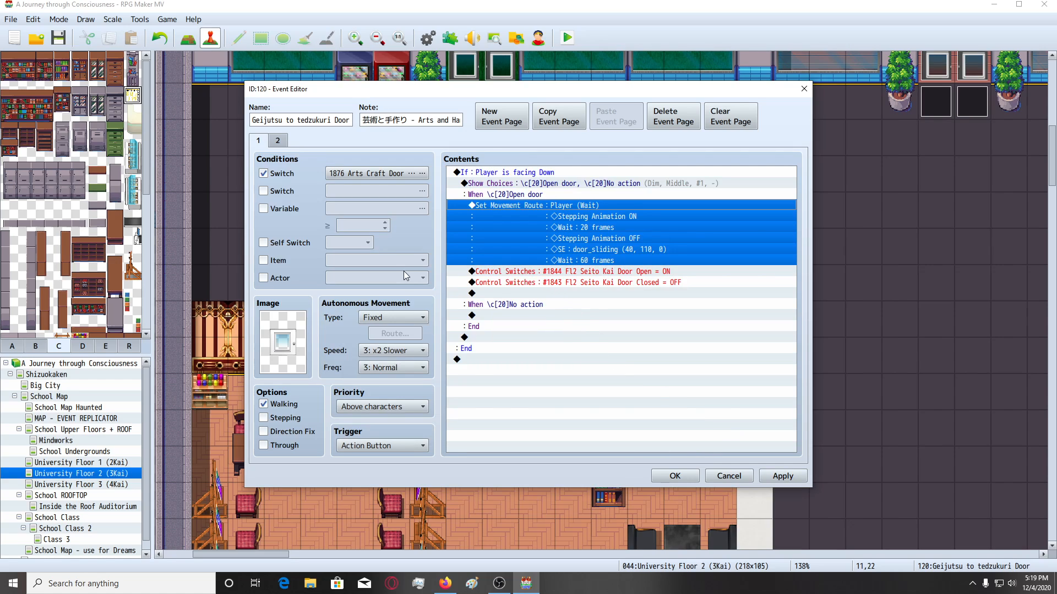
Make the first Control Switches command under Open door turn ON switch 1877 Arts Craft Door OPEN.
{"action": "left_click", "coordinate": [524, 275]}
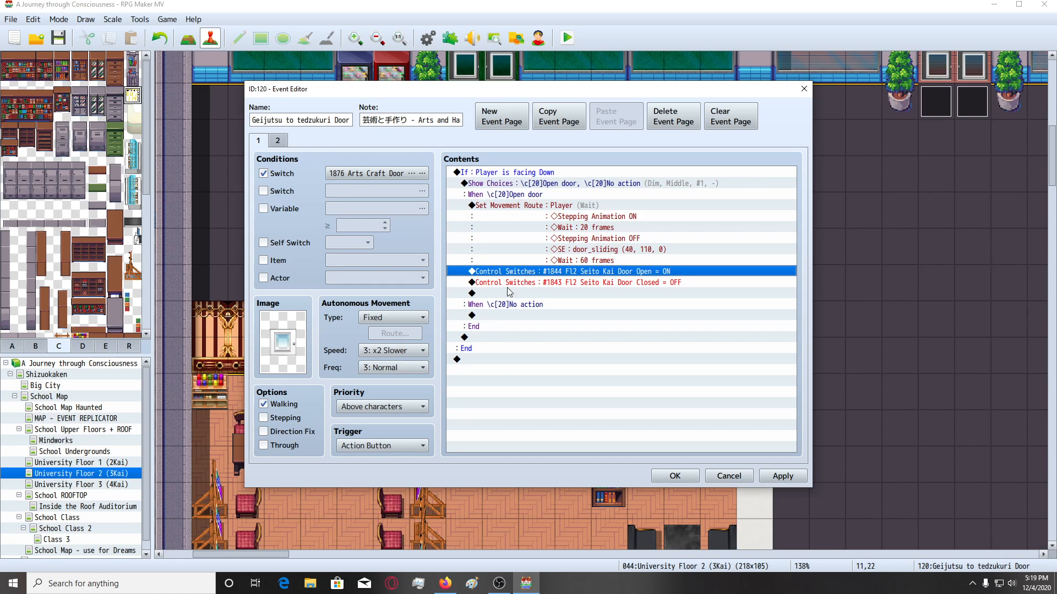
{"action": "key", "text": "space"}
{"action": "left_click_drag", "start_coordinate": [575, 256], "coordinate": [437, 343]}
{"action": "left_click", "coordinate": [478, 359]}
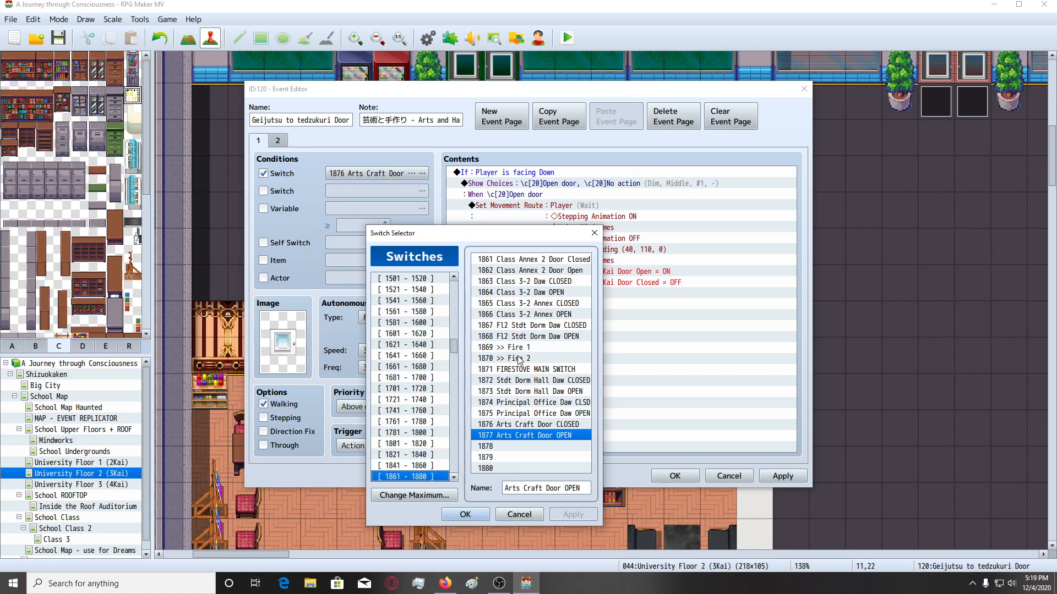
{"action": "double_click", "coordinate": [528, 435]}
{"action": "key", "text": "Return"}
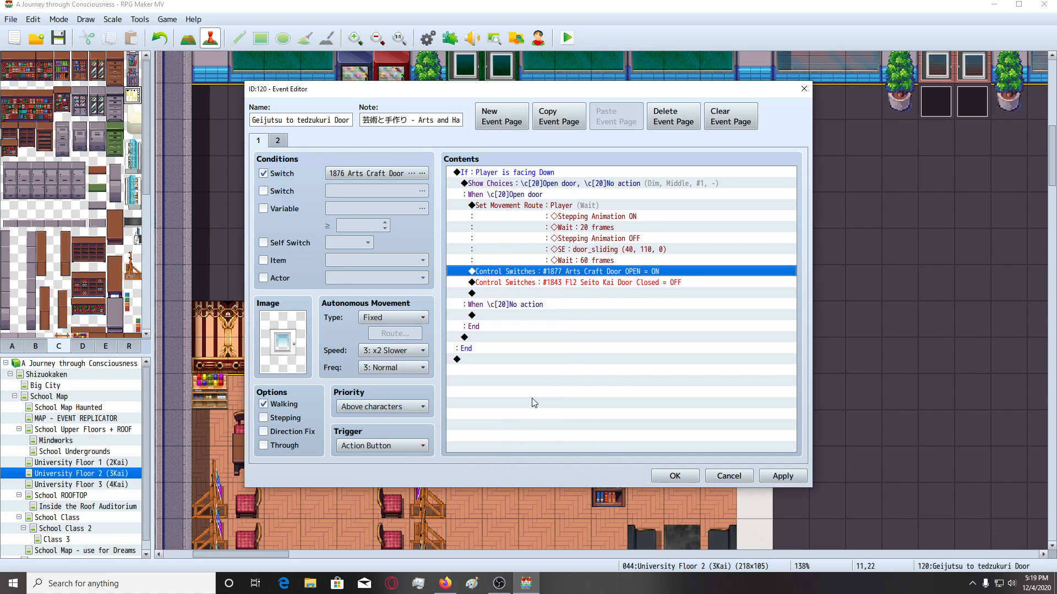
Make the second Control Switches command under Open door turn OFF switch 1876 Arts Craft Door CLOSED.
{"action": "double_click", "coordinate": [612, 283]}
{"action": "left_click", "coordinate": [660, 278]}
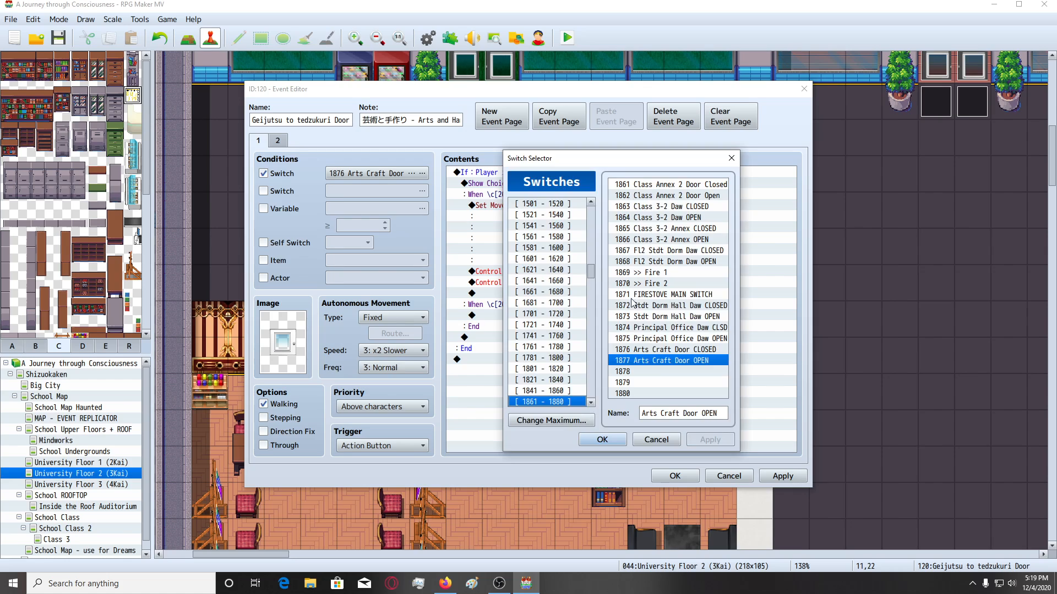
{"action": "double_click", "coordinate": [664, 350]}
{"action": "left_click", "coordinate": [631, 356]}
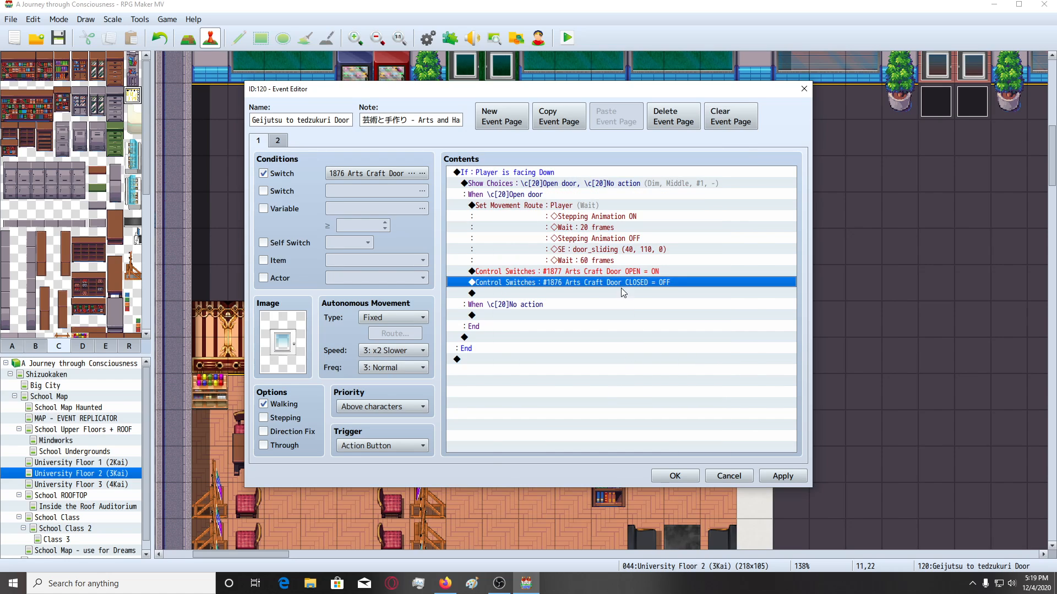
Copy page 1's whole facing-Down conditional branch into the empty contents of page 2 in event 120.
{"action": "left_click", "coordinate": [517, 175]}
{"action": "left_click", "coordinate": [278, 140]}
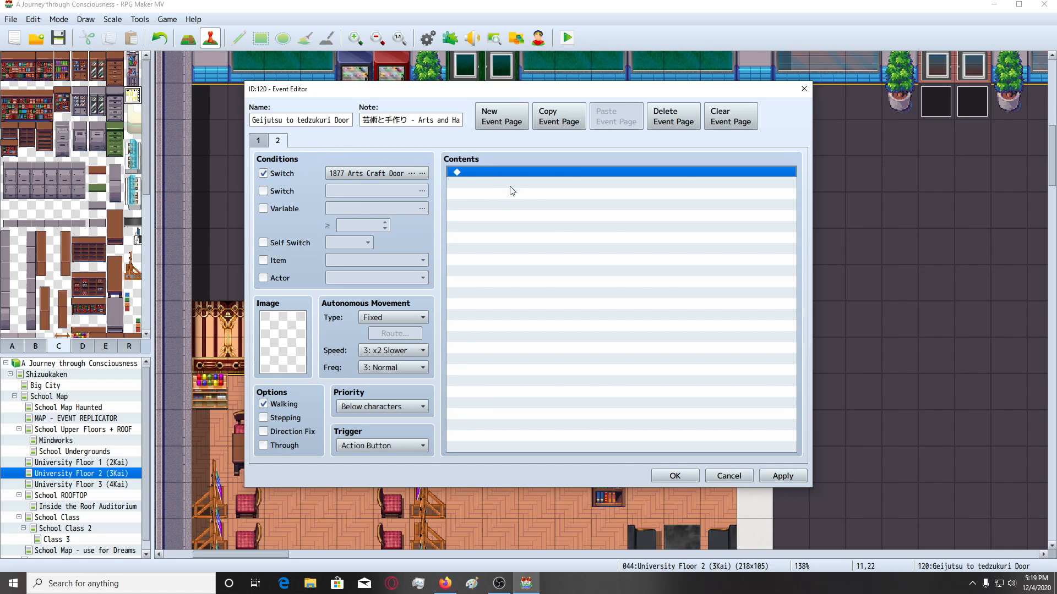
{"action": "key", "text": "ctrl+v"}
Change the first choice on page 2 of event 120 to \c[20]Close door.
{"action": "double_click", "coordinate": [553, 185]}
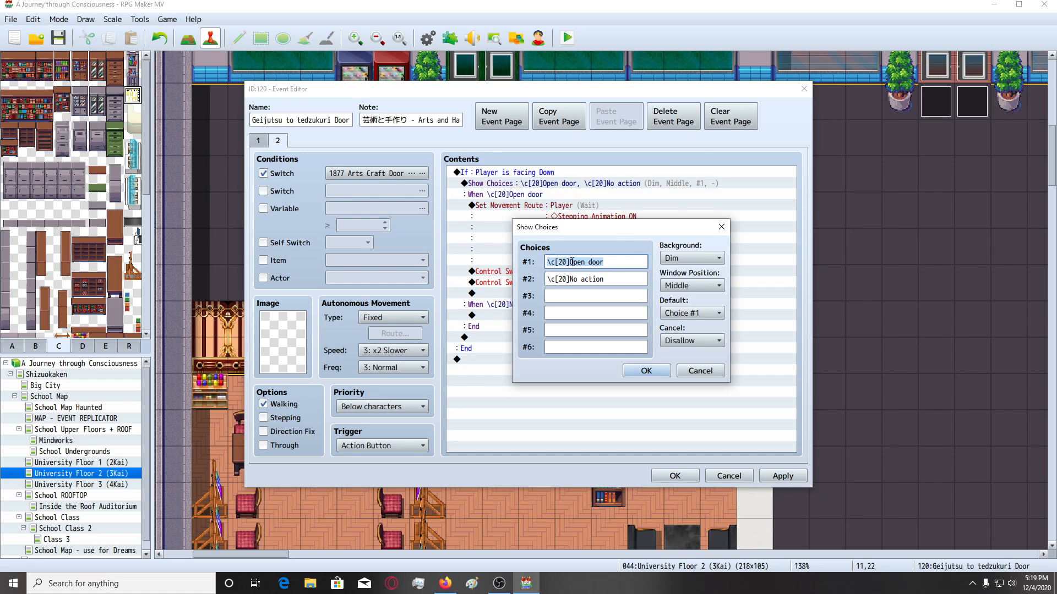
{"action": "double_click", "coordinate": [573, 263]}
{"action": "type", "text": "Close"}
{"action": "left_click", "coordinate": [646, 371]}
Change the sound effect in page 2's movement route to door_sliding_new.
{"action": "double_click", "coordinate": [555, 207]}
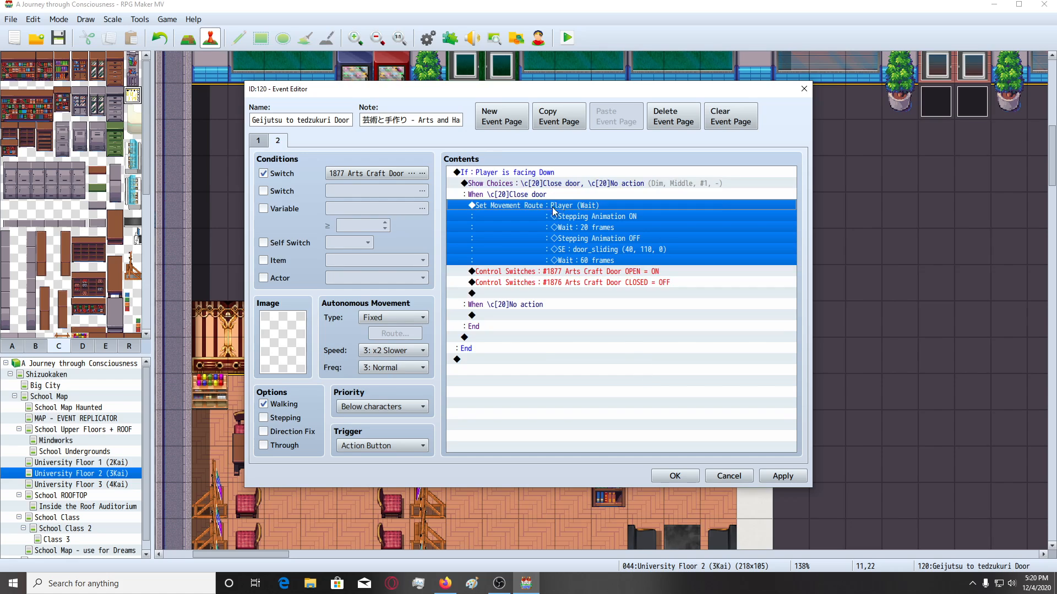
{"action": "double_click", "coordinate": [405, 248]}
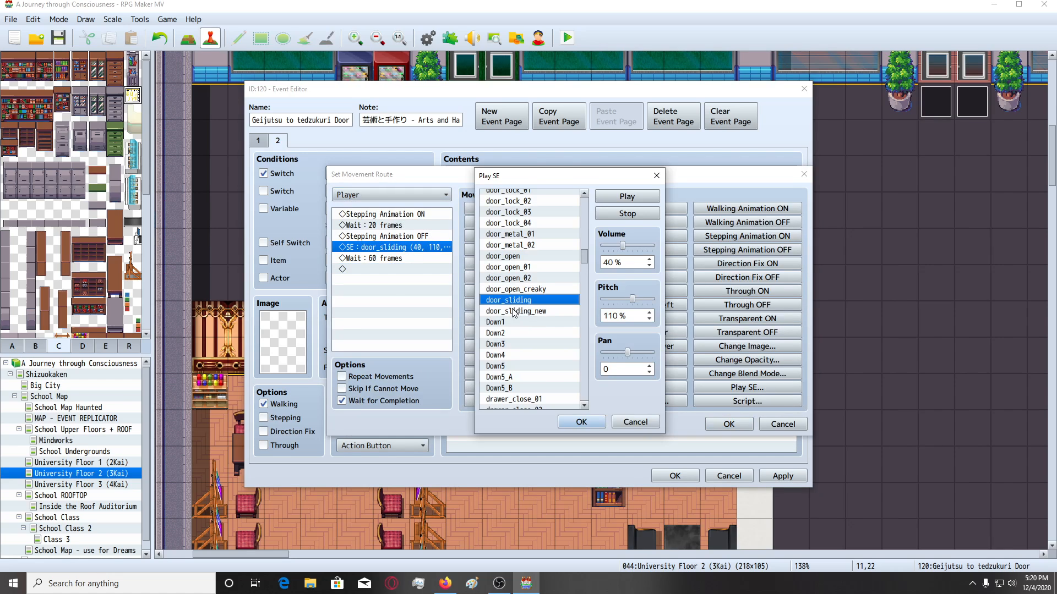
{"action": "left_click", "coordinate": [519, 312]}
{"action": "left_click", "coordinate": [579, 423]}
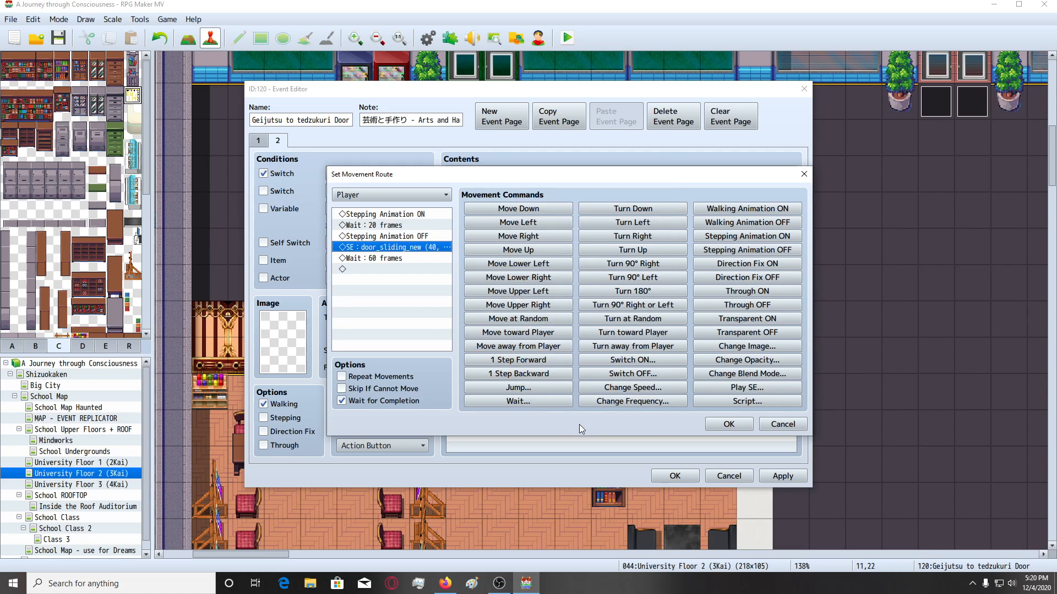
Compare the door_sliding and door_sliding_new sound effects, leaving the route's chosen sound as it is.
{"action": "key", "text": "Return"}
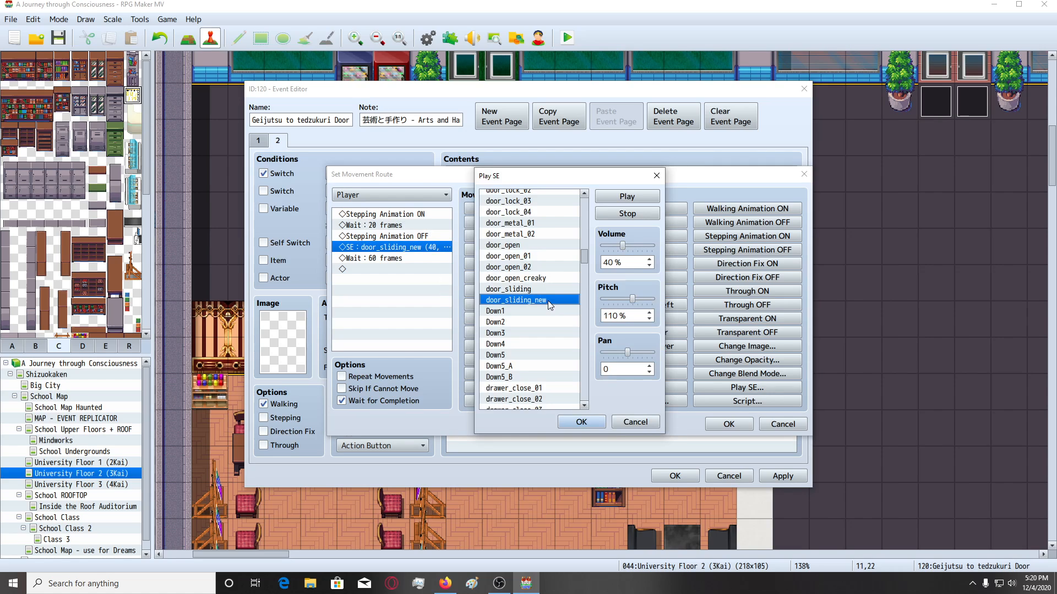
{"action": "left_click", "coordinate": [551, 289]}
{"action": "left_click", "coordinate": [551, 300]}
{"action": "left_click", "coordinate": [554, 289]}
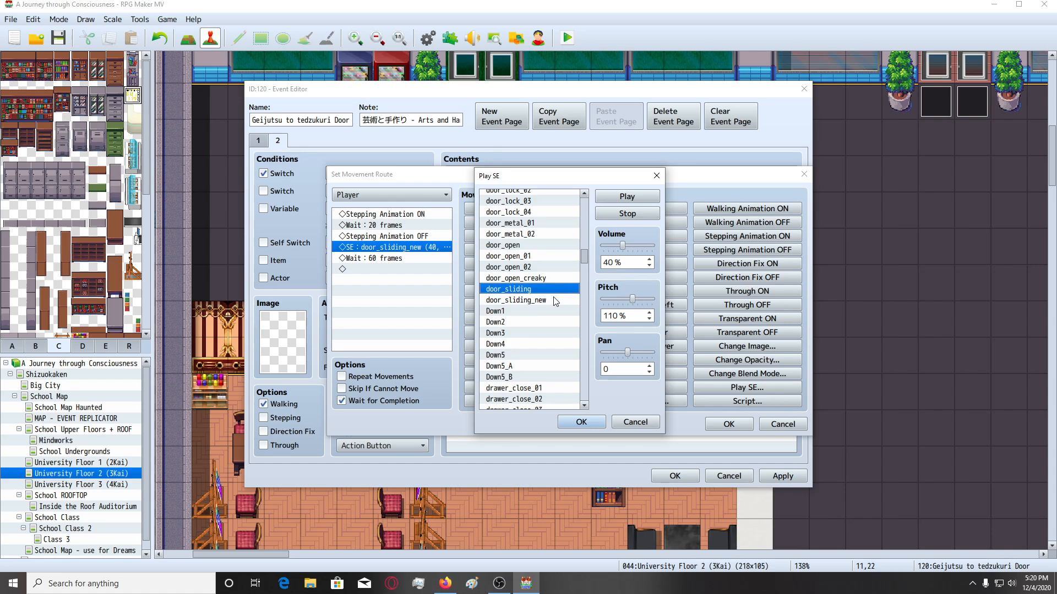
{"action": "left_click", "coordinate": [554, 301]}
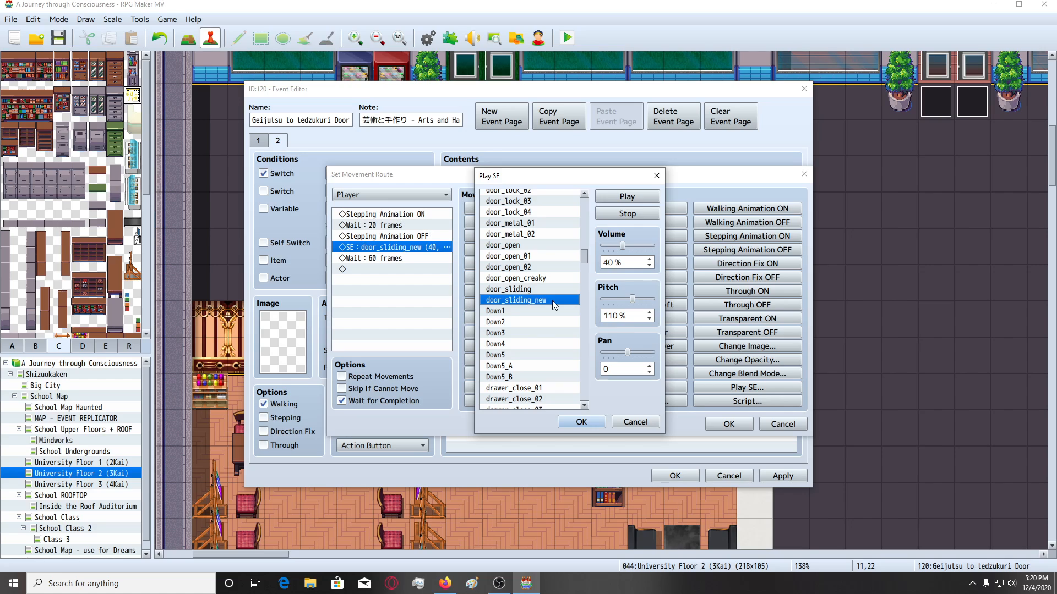
{"action": "left_click", "coordinate": [555, 292]}
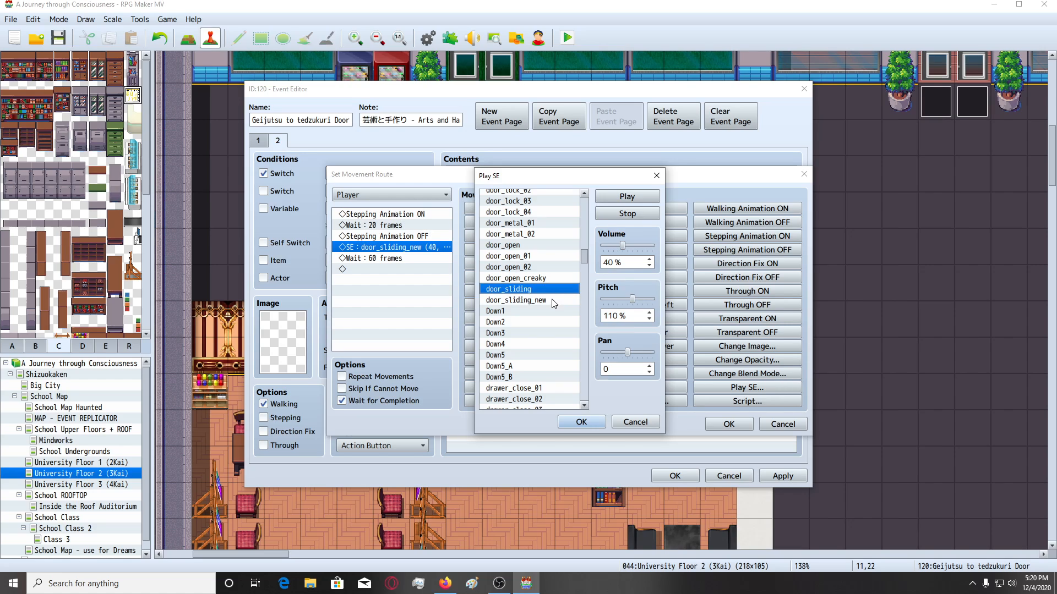
{"action": "left_click", "coordinate": [552, 302]}
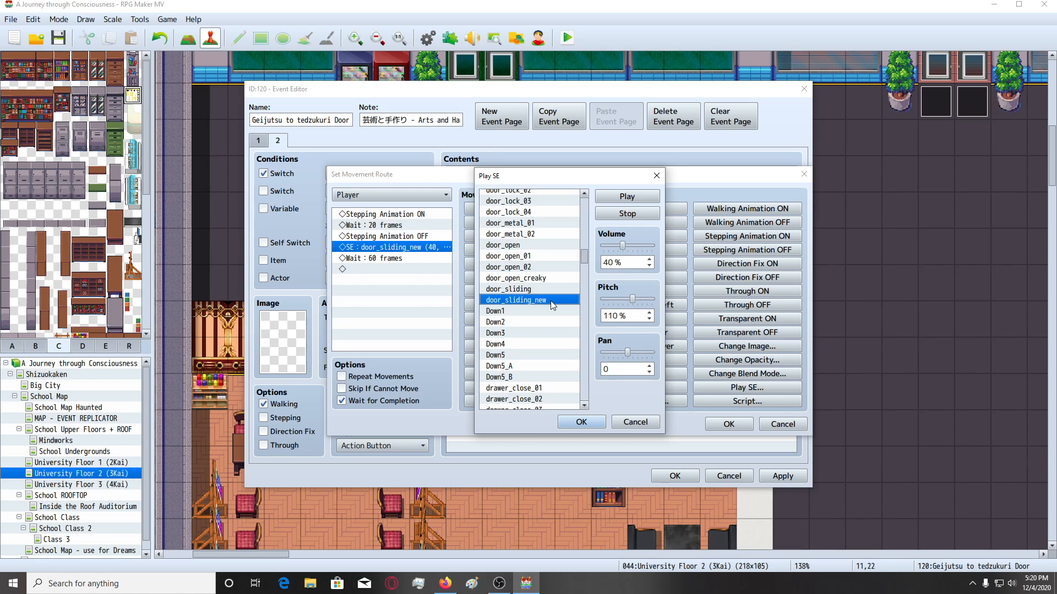
{"action": "left_click", "coordinate": [656, 176]}
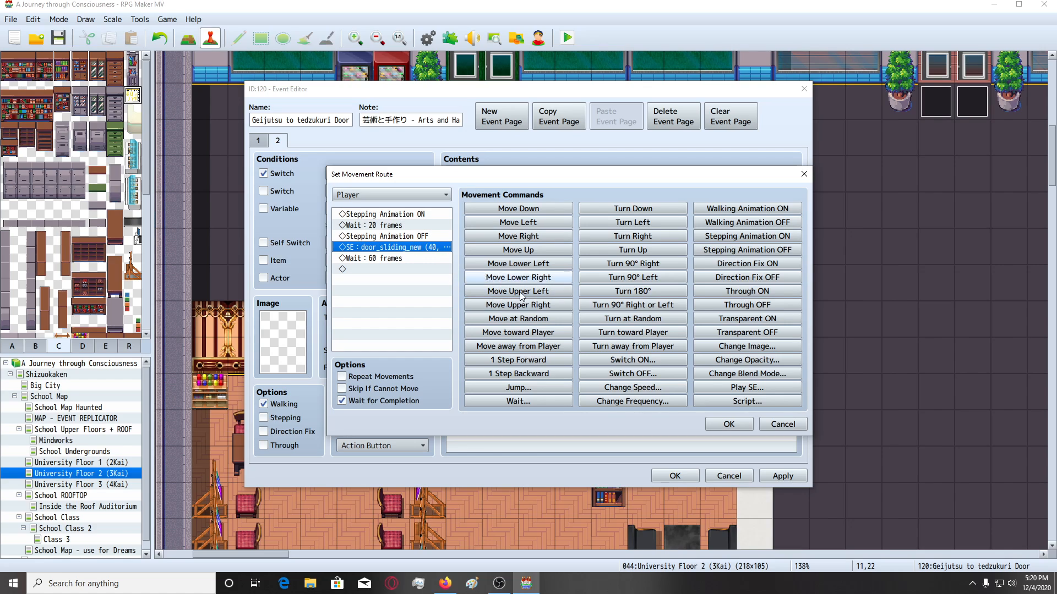
Search the sound effect files for "sliding" and try the second JapResP sliding sound at a lower volume, without keeping it.
{"action": "double_click", "coordinate": [416, 249]}
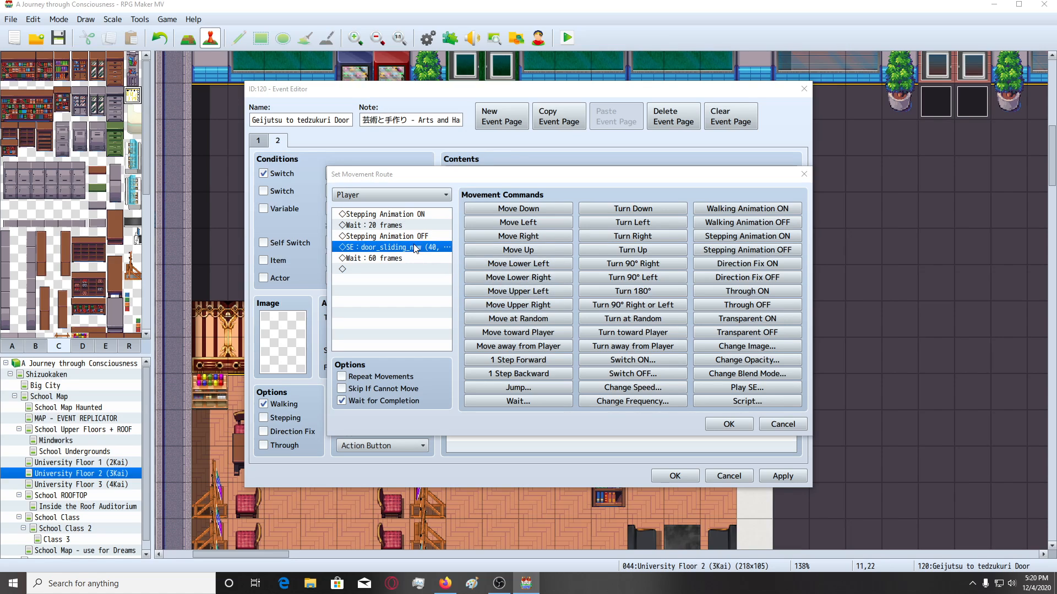
{"action": "key", "text": "ctrl+f"}
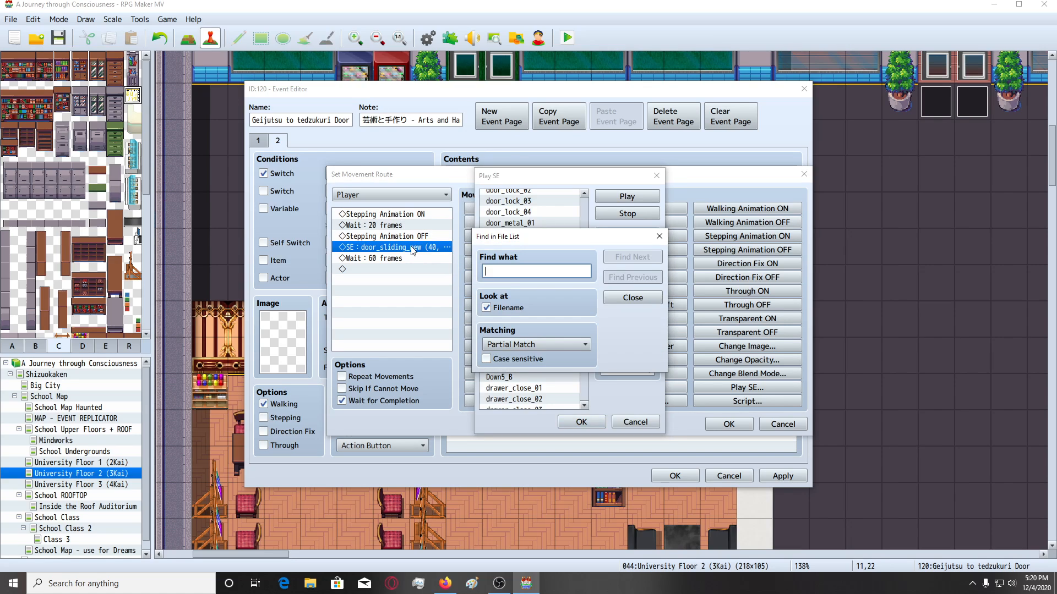
{"action": "type", "text": "sliding"}
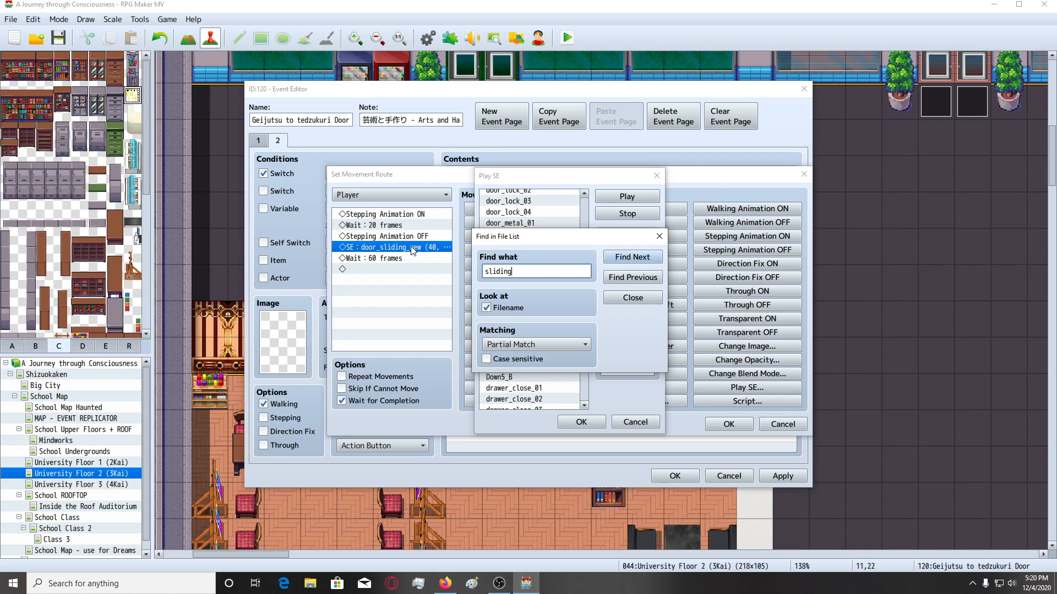
{"action": "key", "text": "Return"}
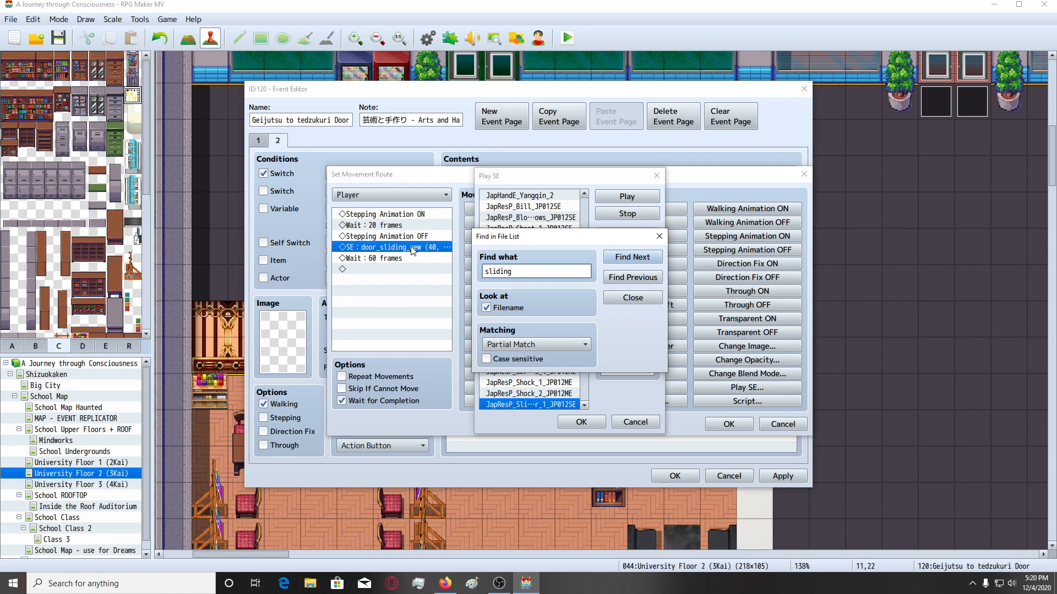
{"action": "left_click", "coordinate": [658, 236]}
{"action": "scroll", "coordinate": [551, 355], "scroll_direction": "down", "scroll_amount": 1}
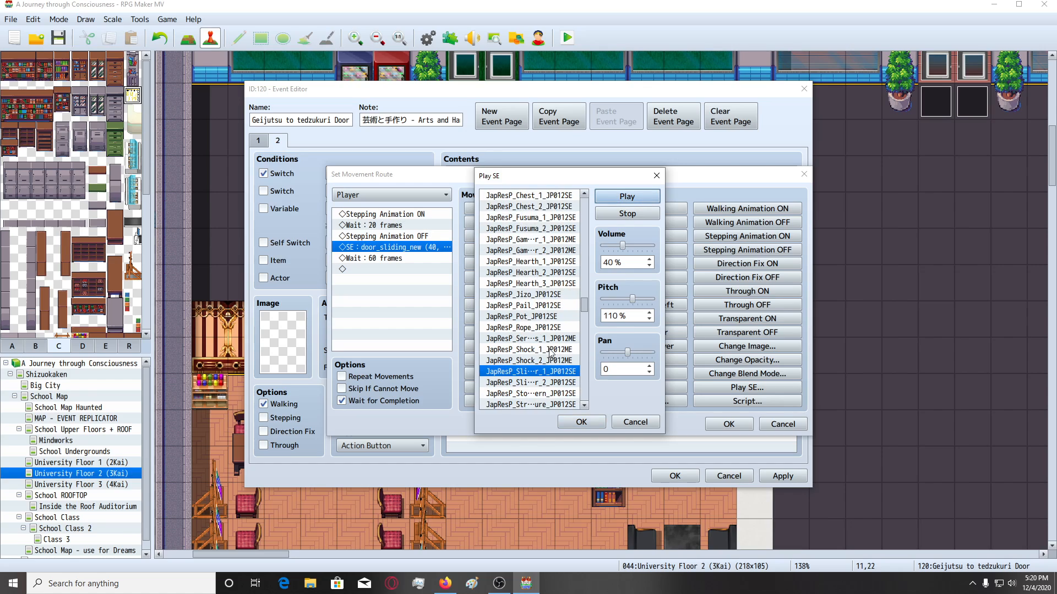
{"action": "left_click", "coordinate": [550, 383]}
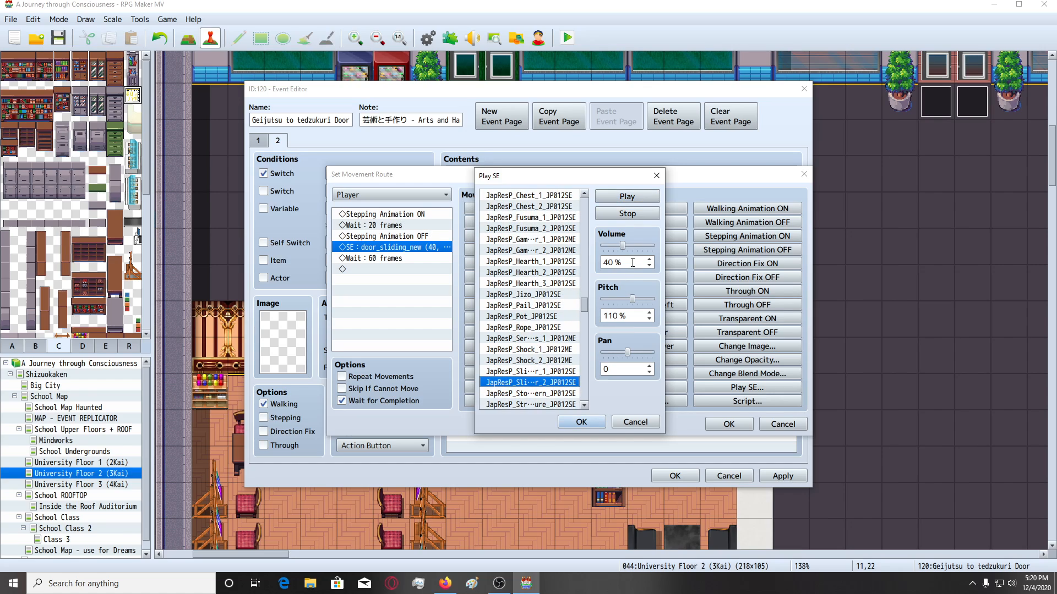
{"action": "left_click_drag", "start_coordinate": [623, 245], "coordinate": [613, 249]}
{"action": "key", "text": "Escape"}
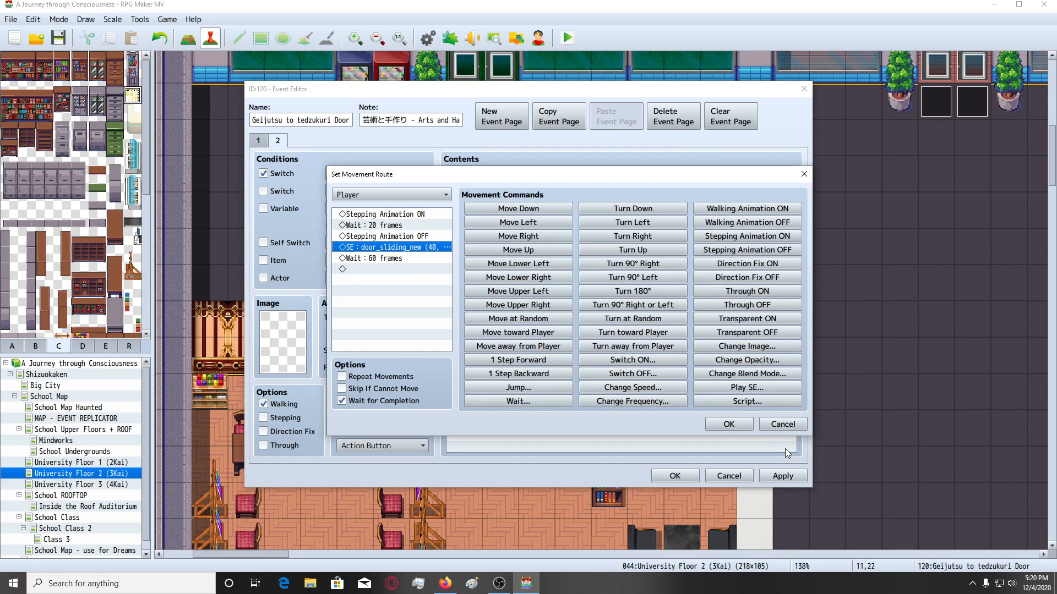
Save the movement route on page 2 and compare the commands of pages 1 and 2 in event 120.
{"action": "left_click", "coordinate": [729, 424]}
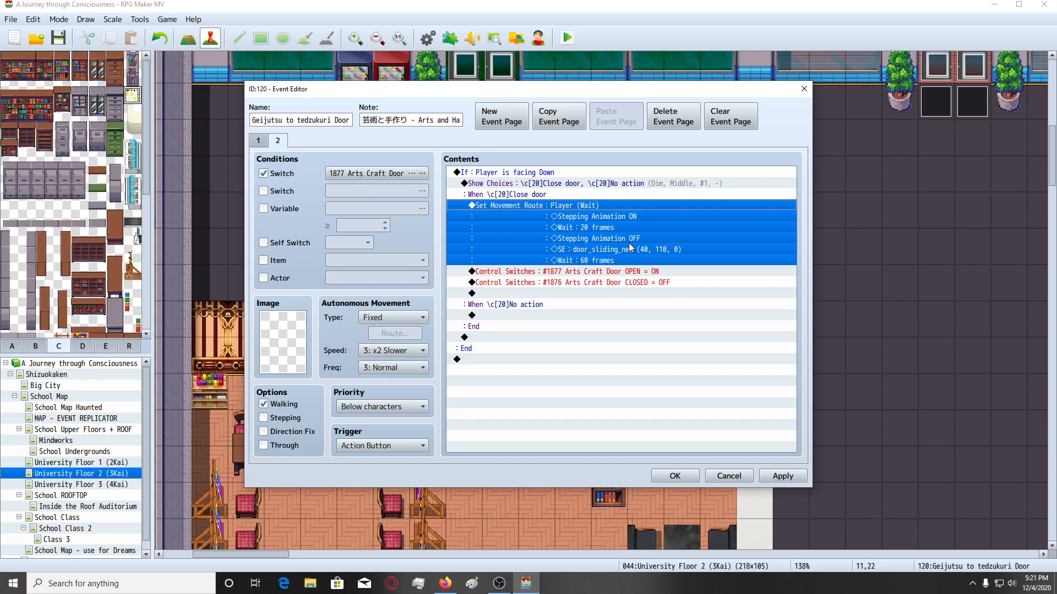
{"action": "left_click", "coordinate": [258, 141]}
{"action": "left_click", "coordinate": [270, 139]}
{"action": "left_click", "coordinate": [251, 139]}
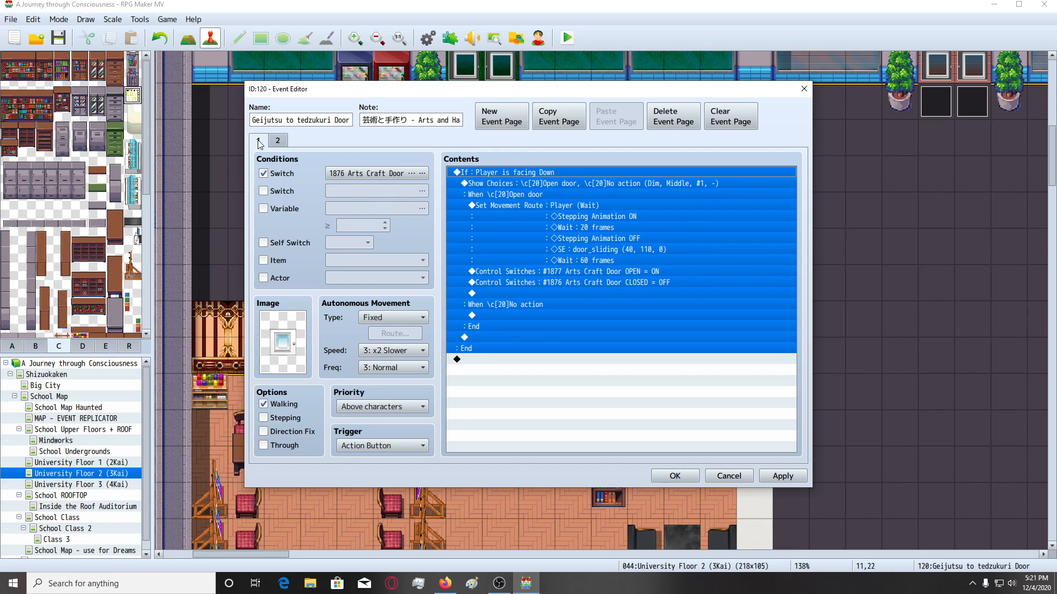
{"action": "left_click", "coordinate": [258, 139]}
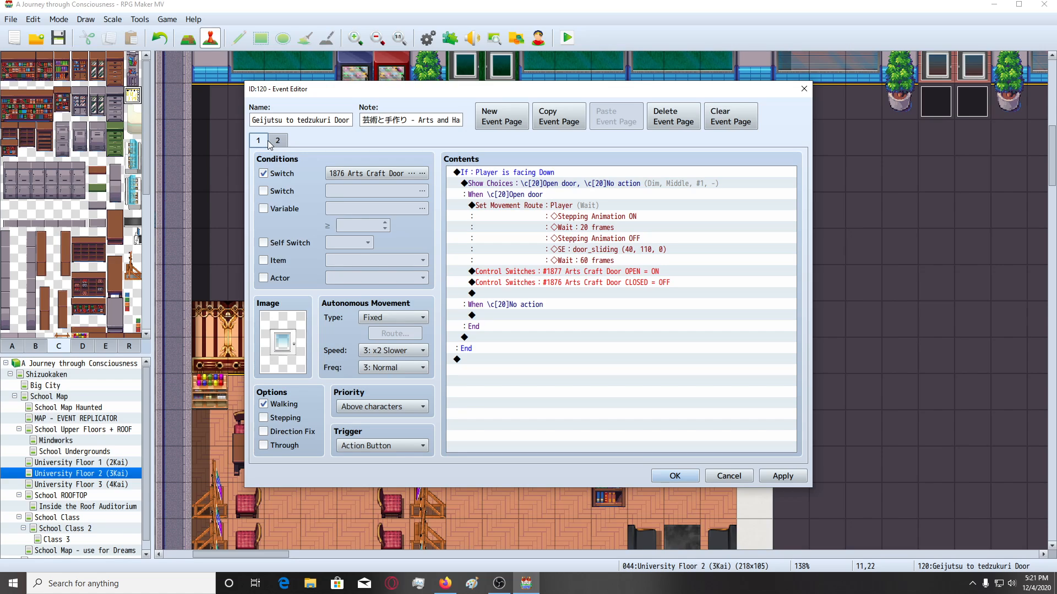
{"action": "left_click", "coordinate": [273, 141]}
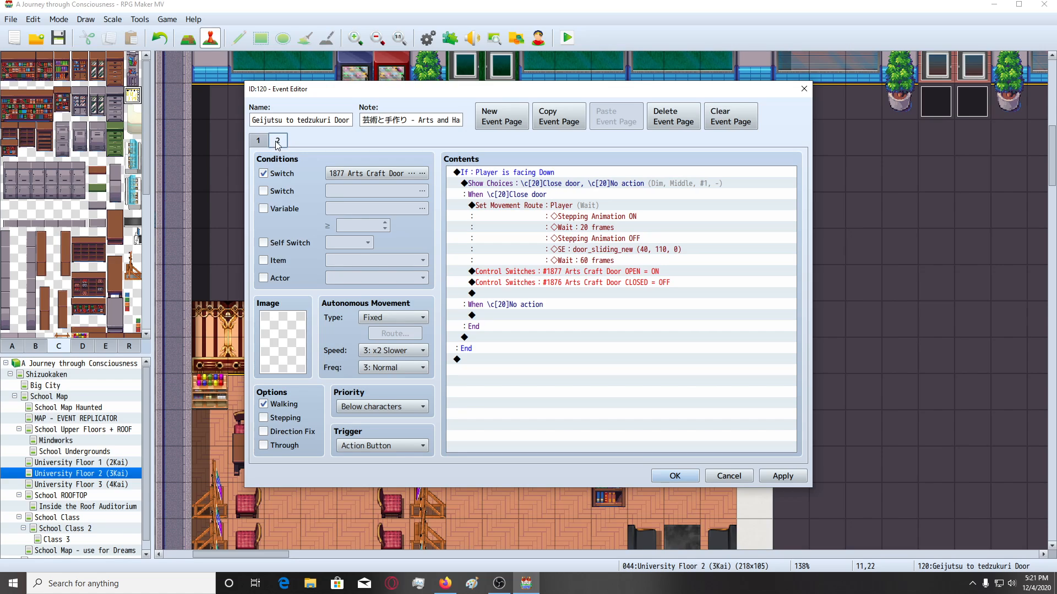
Reorder page 2's Control Switches commands so switch 1876 Arts Craft Door CLOSED comes before 1877 Arts Craft Door OPEN.
{"action": "left_click", "coordinate": [547, 283]}
{"action": "left_click", "coordinate": [556, 270]}
{"action": "key", "text": "ctrl+v"}
Set page 2's switch commands to turn 1876 Arts Craft Door CLOSED ON and 1877 Arts Craft Door OPEN OFF.
{"action": "double_click", "coordinate": [592, 273]}
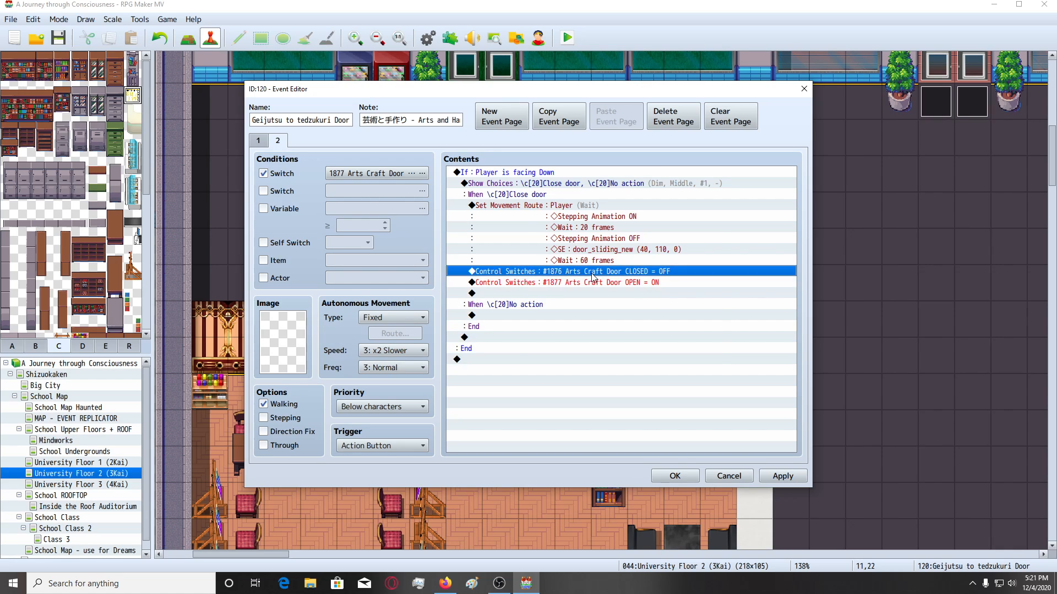
{"action": "left_click", "coordinate": [630, 353]}
{"action": "double_click", "coordinate": [589, 283]}
{"action": "left_click", "coordinate": [626, 354]}
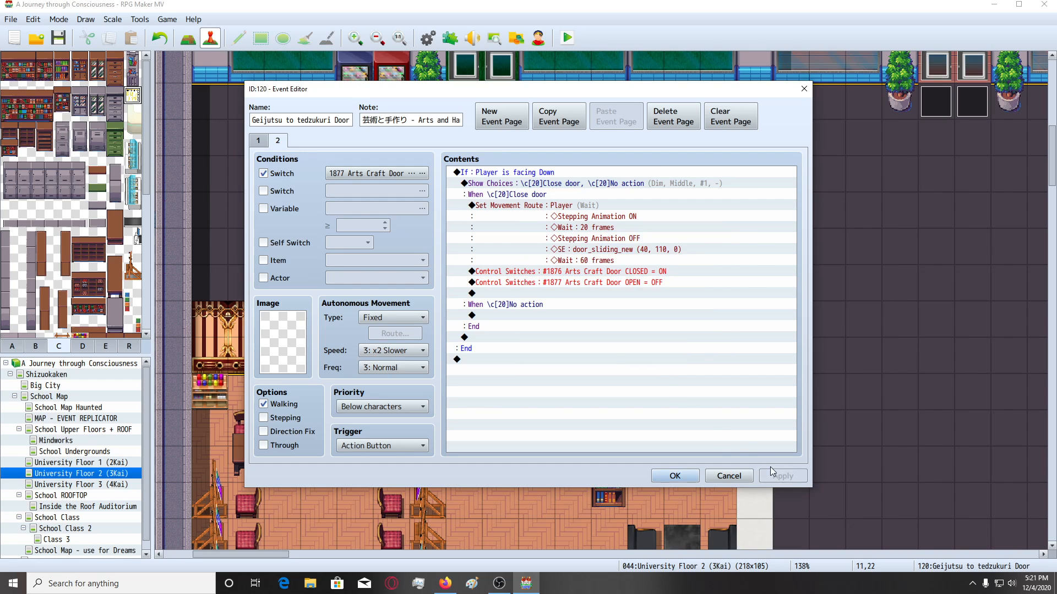
Copy the Close door branch from page 2 of event 120 into page 2 of event 121 and save the event.
{"action": "left_click", "coordinate": [562, 175]}
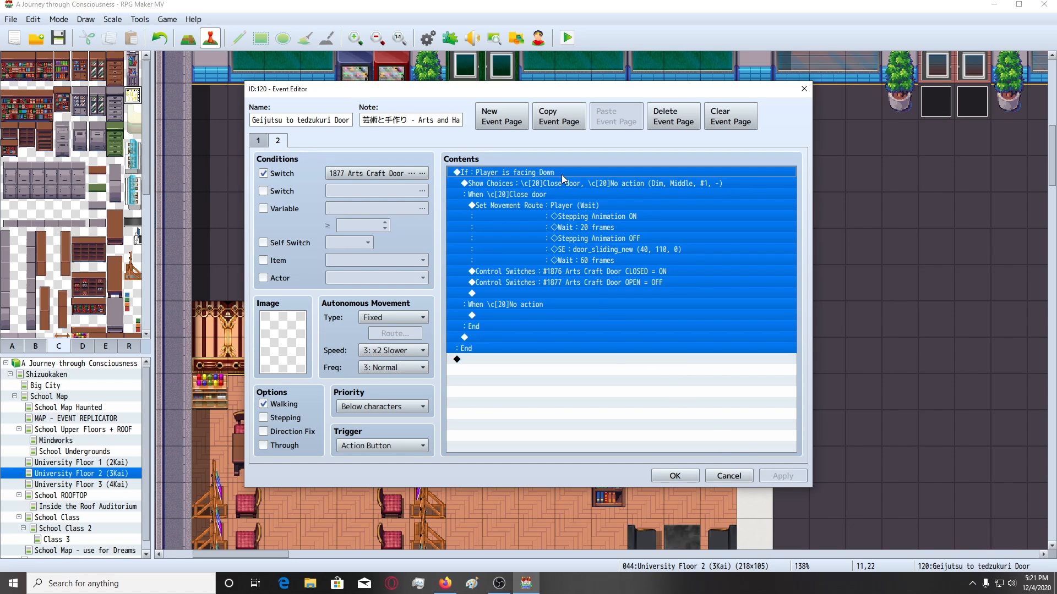
{"action": "left_click", "coordinate": [654, 475]}
{"action": "left_click", "coordinate": [355, 356]}
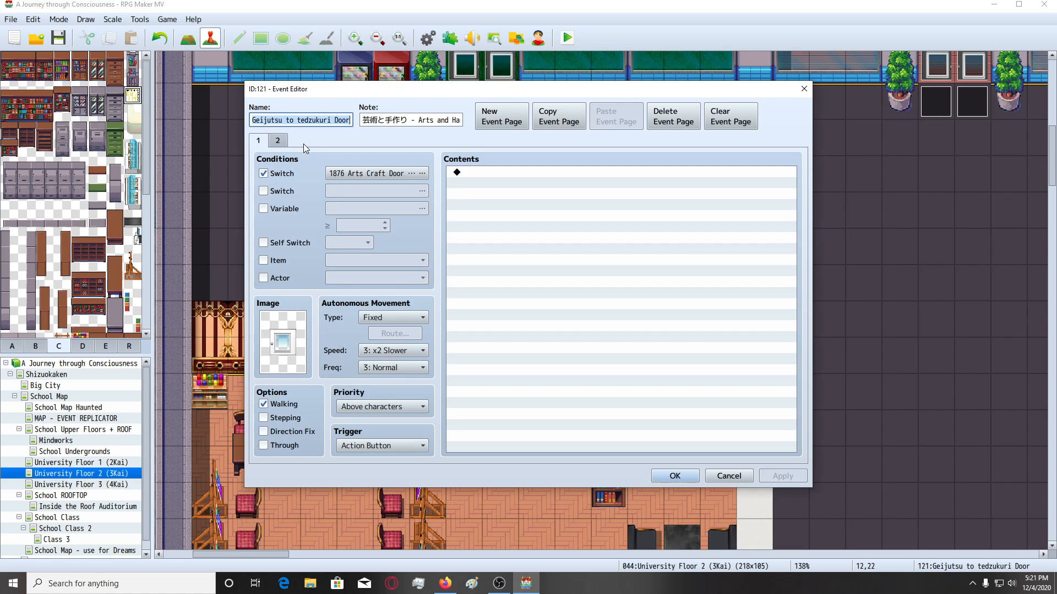
{"action": "left_click", "coordinate": [279, 143]}
{"action": "left_click", "coordinate": [567, 174]}
{"action": "key", "text": "ctrl+v"}
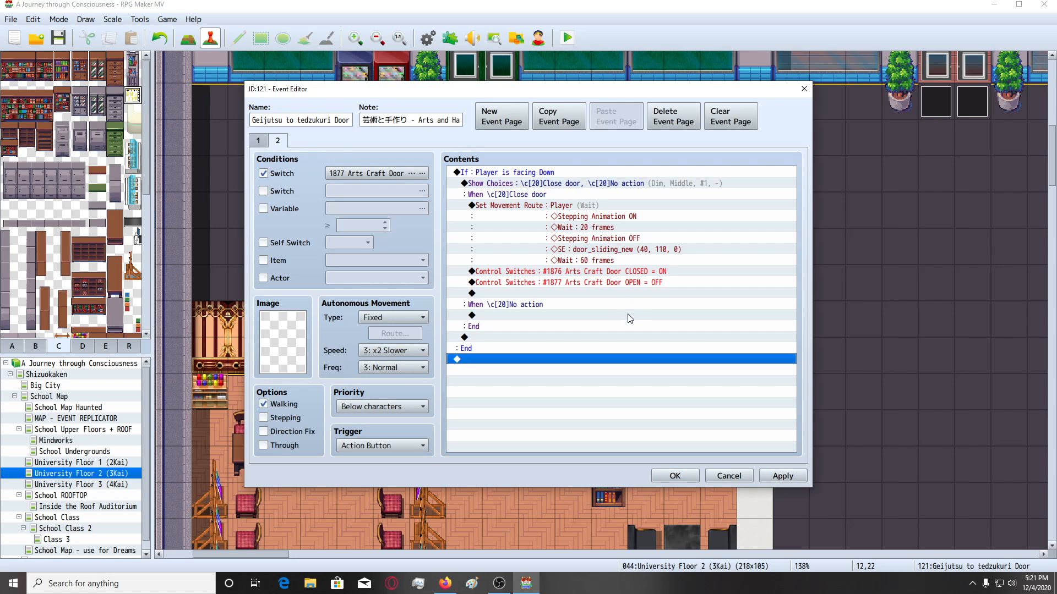
{"action": "left_click", "coordinate": [787, 477]}
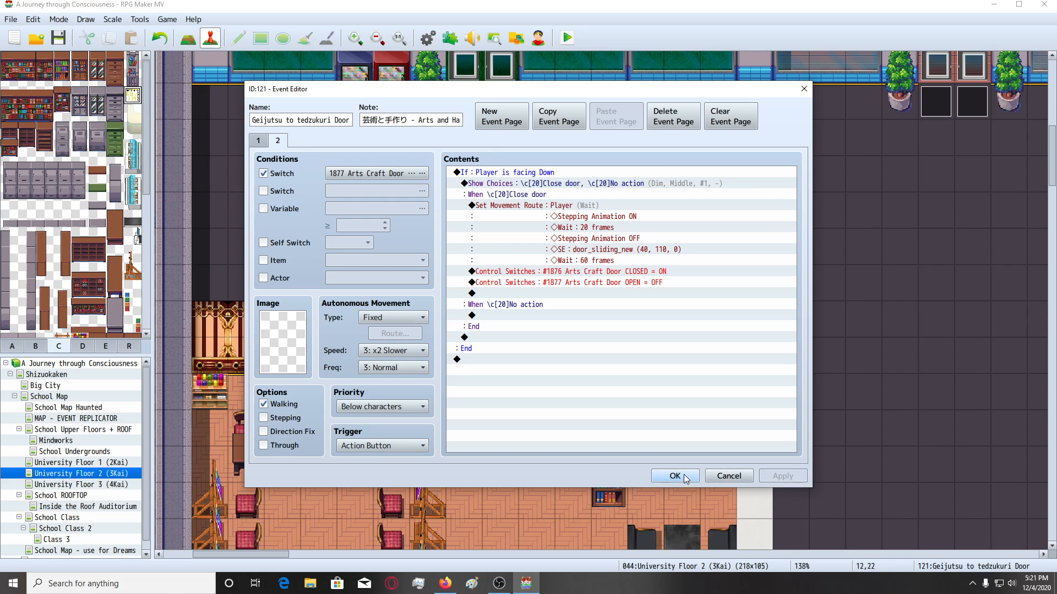
{"action": "left_click", "coordinate": [675, 476]}
Paste the Close door branch into page 2 of exit event 122.
{"action": "left_click", "coordinate": [327, 393]}
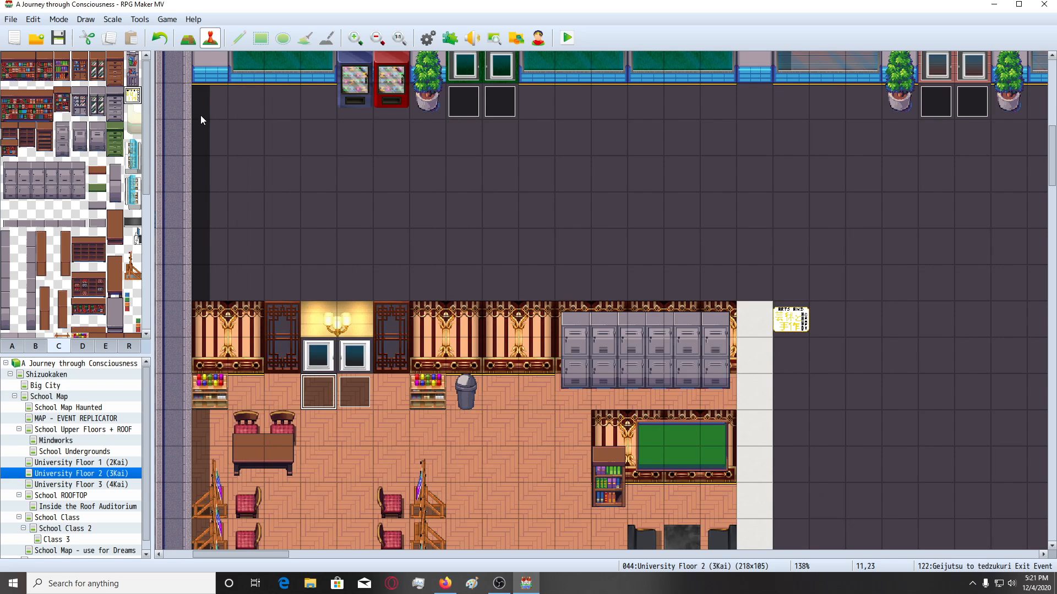
{"action": "key", "text": "Return"}
{"action": "left_click", "coordinate": [279, 142]}
{"action": "left_click", "coordinate": [540, 243]}
{"action": "key", "text": "ctrl+v"}
{"action": "left_click", "coordinate": [543, 184]}
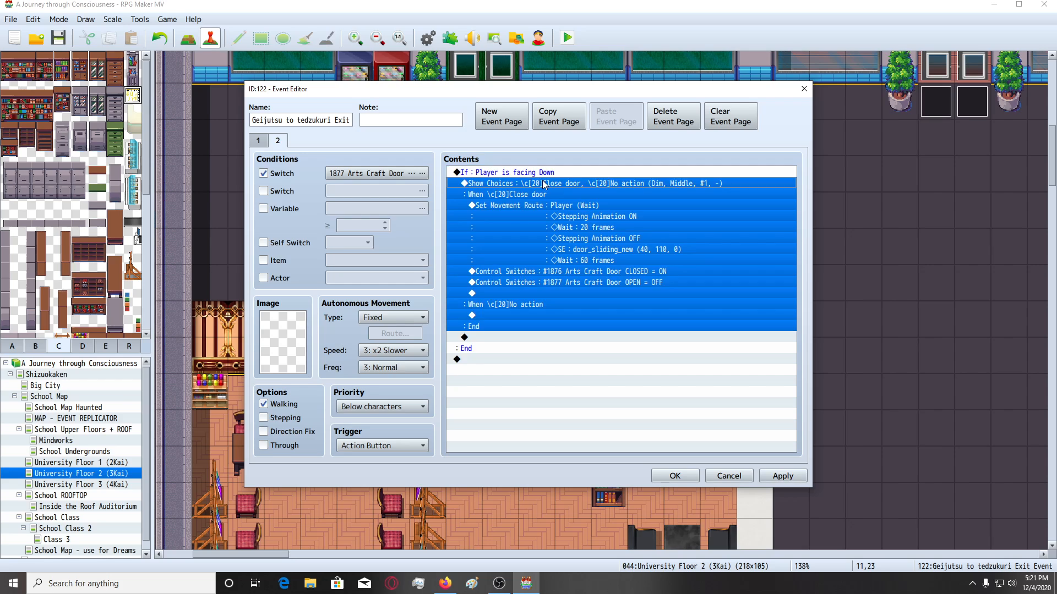
Change the conditional branch on page 2 of event 122 to Player facing Up and save the event.
{"action": "double_click", "coordinate": [517, 173]}
{"action": "left_click", "coordinate": [625, 307]}
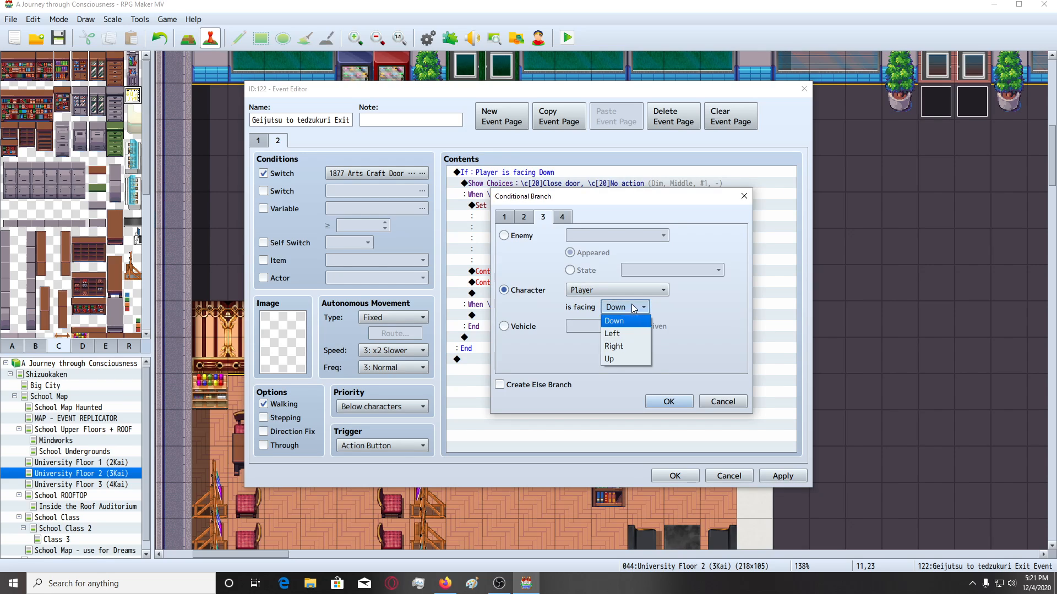
{"action": "left_click", "coordinate": [625, 359]}
{"action": "left_click", "coordinate": [669, 402]}
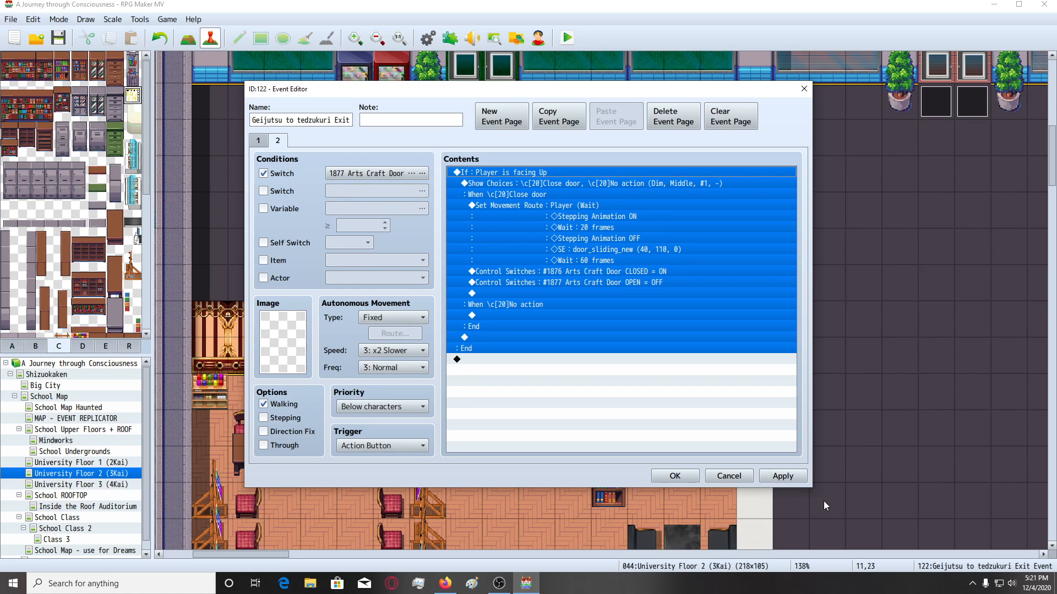
{"action": "left_click", "coordinate": [782, 476]}
{"action": "left_click", "coordinate": [675, 476]}
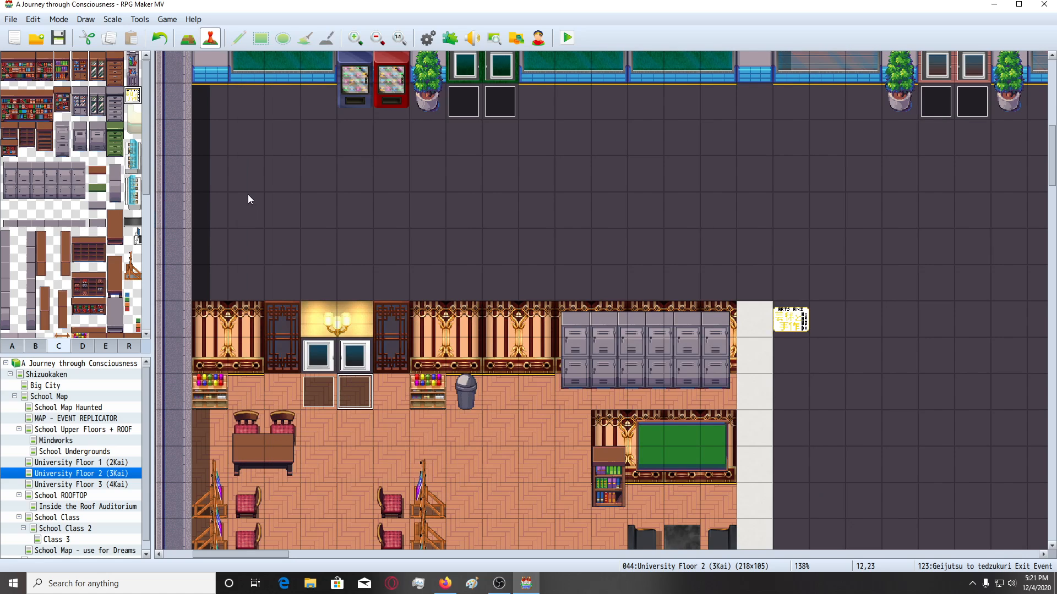
Paste the facing-Up Close door branch into page 2 of exit event 123 and apply the change.
{"action": "key", "text": "Return"}
{"action": "left_click", "coordinate": [281, 140]}
{"action": "left_click", "coordinate": [500, 195]}
{"action": "key", "text": "ctrl+v"}
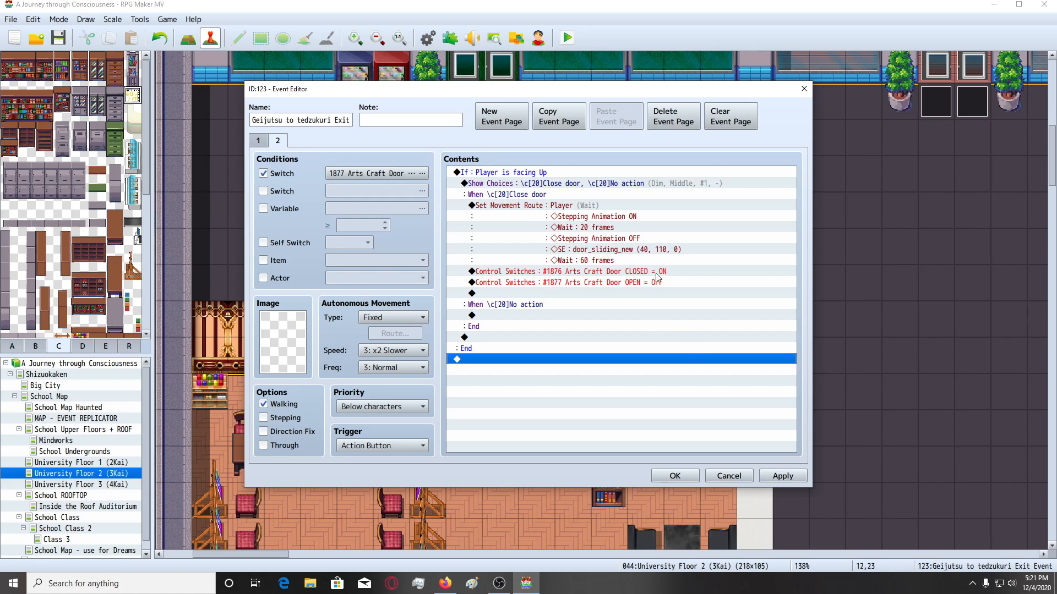
{"action": "left_click", "coordinate": [782, 476]}
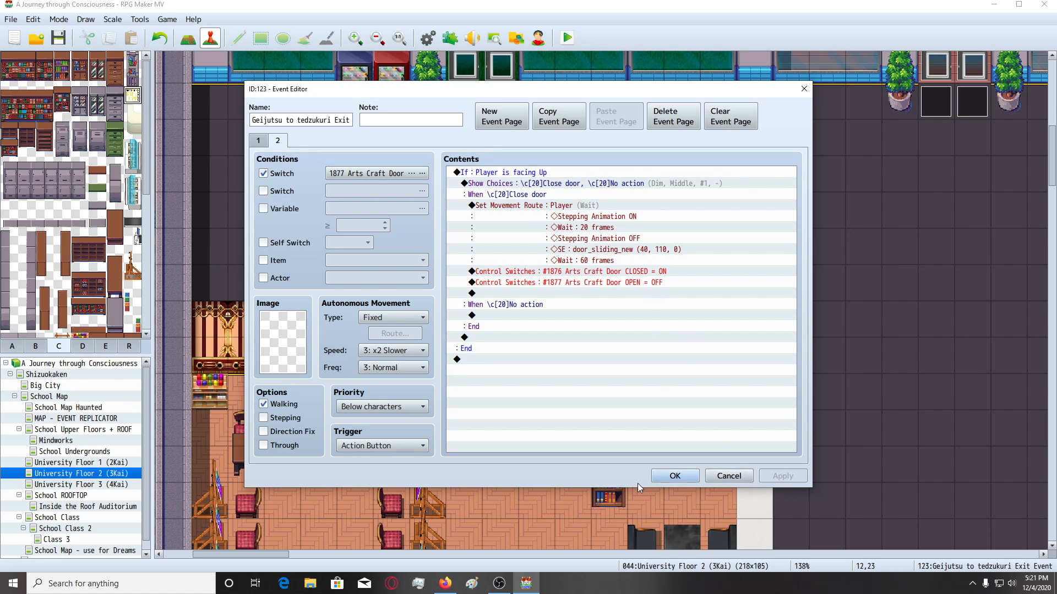
Copy the Open door branch from page 1 of event 120 into page 1 of event 121 and save the event.
{"action": "left_click", "coordinate": [670, 477]}
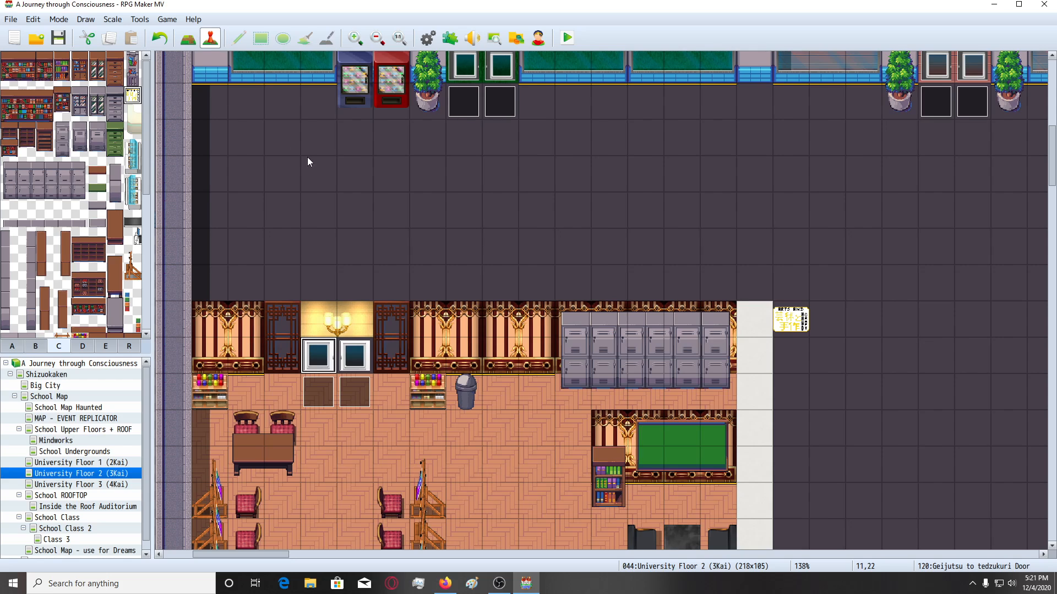
{"action": "double_click", "coordinate": [466, 178]}
{"action": "left_click", "coordinate": [467, 176]}
{"action": "left_click", "coordinate": [674, 476]}
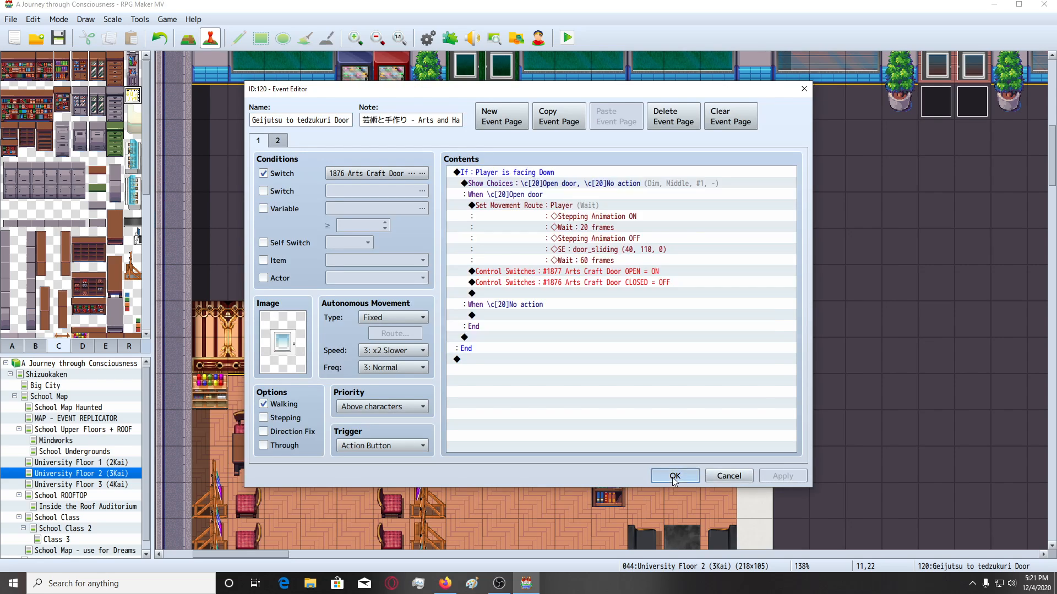
{"action": "left_click", "coordinate": [350, 352]}
{"action": "key", "text": "Return"}
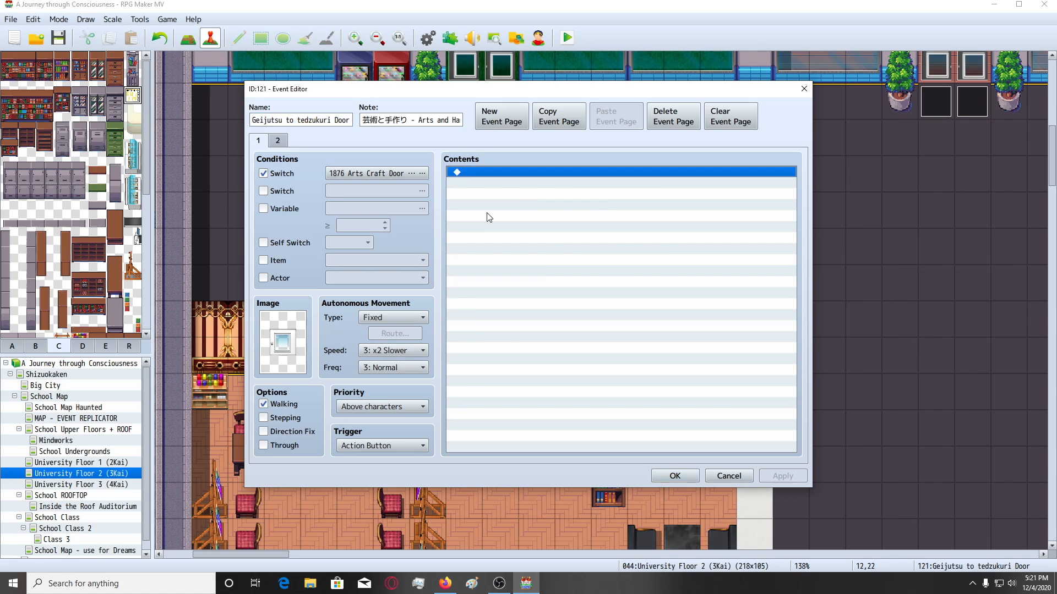
{"action": "left_click", "coordinate": [796, 477]}
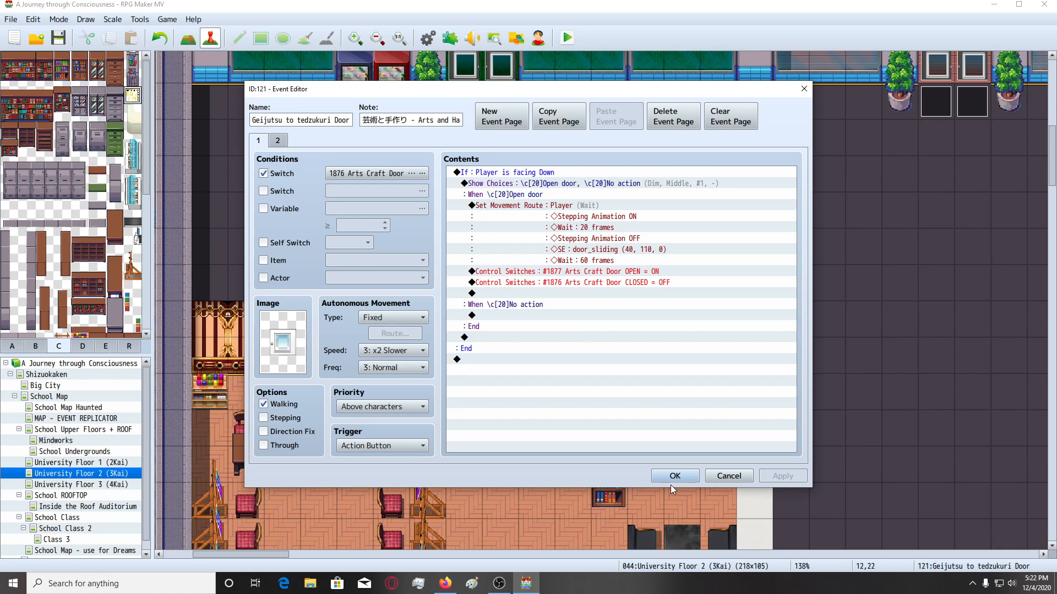
{"action": "left_click", "coordinate": [673, 478]}
Paste the Open door branch into page 1 of exit event 122.
{"action": "left_click", "coordinate": [326, 394]}
{"action": "key", "text": "Return"}
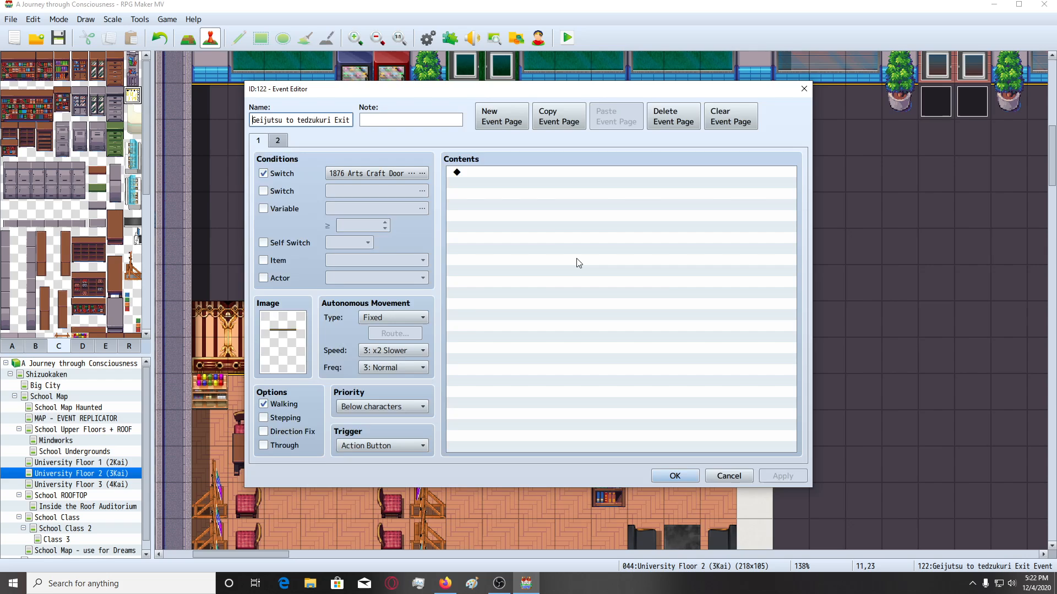
{"action": "left_click", "coordinate": [556, 210]}
{"action": "key", "text": "ctrl+v"}
Change the conditional branch on page 1 of event 122 to Player facing Up and save the event.
{"action": "key", "text": "space"}
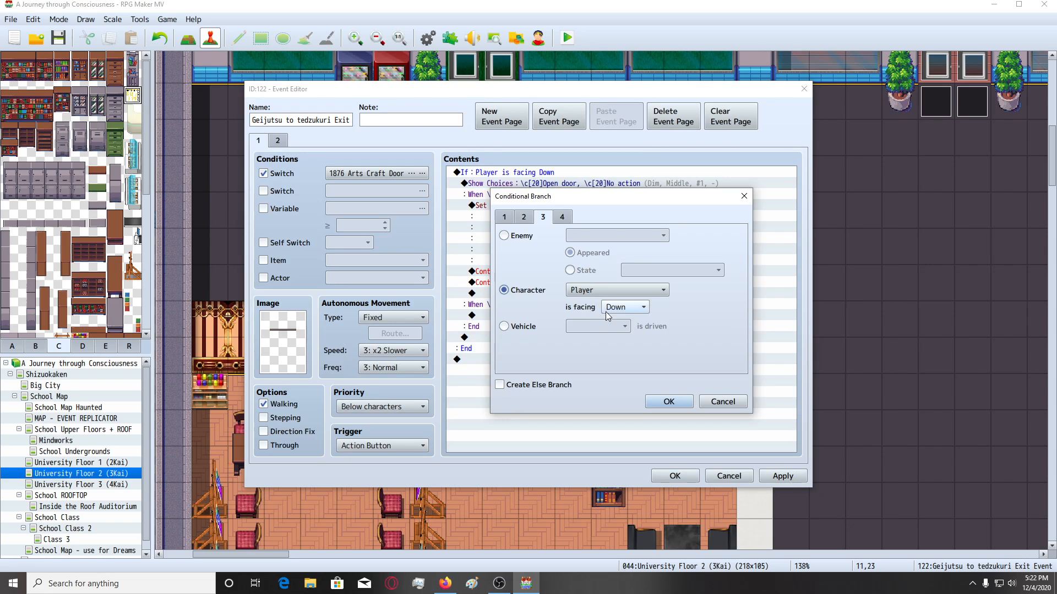
{"action": "left_click", "coordinate": [622, 311]}
{"action": "left_click", "coordinate": [619, 359]}
{"action": "left_click", "coordinate": [655, 406]}
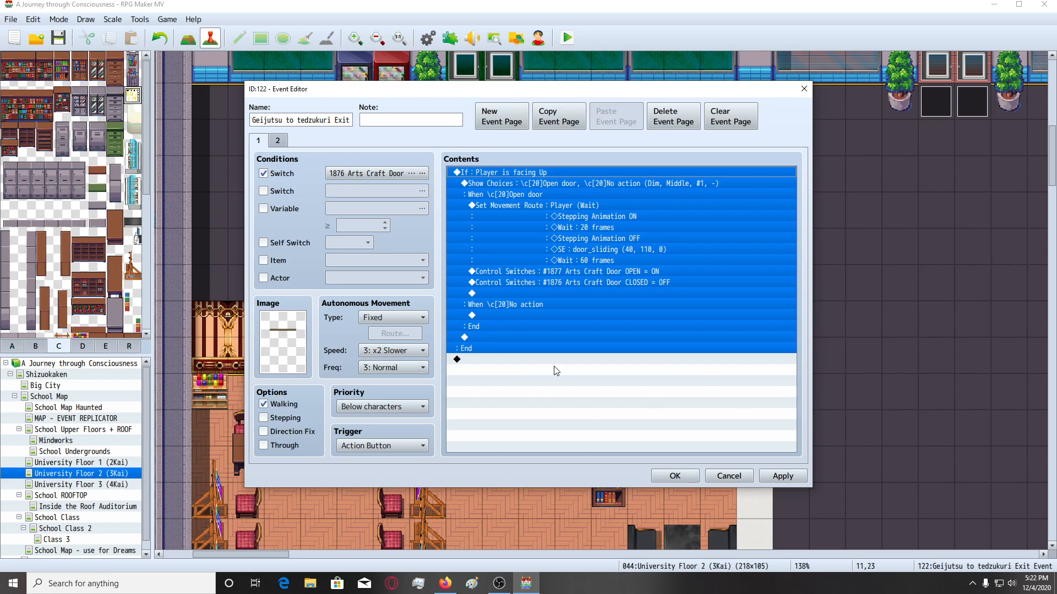
{"action": "left_click", "coordinate": [770, 476]}
{"action": "left_click", "coordinate": [662, 477]}
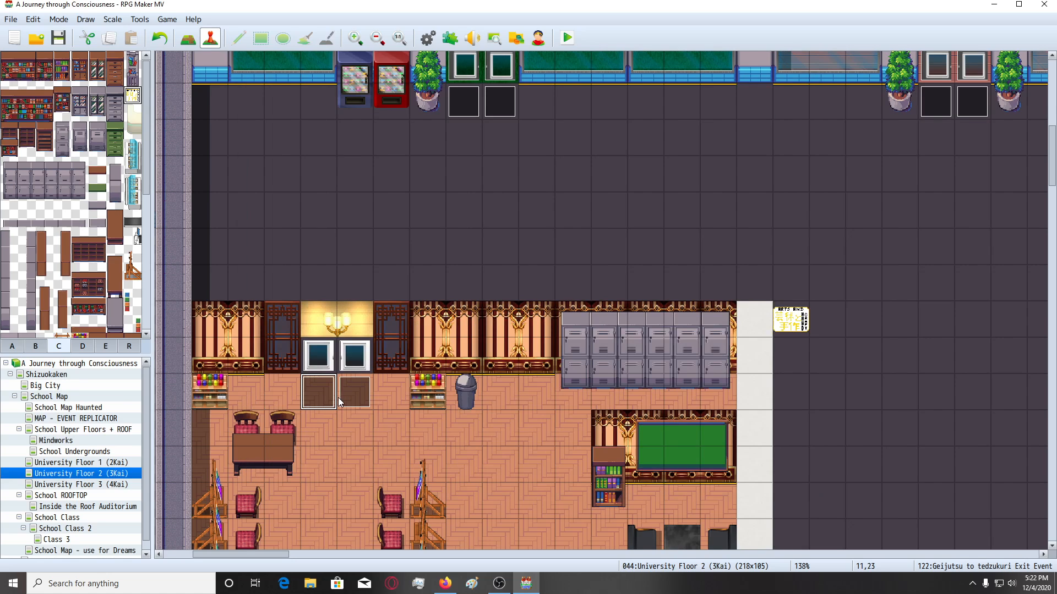
Paste the Open door branch into page 1 of exit event 123.
{"action": "left_click", "coordinate": [363, 401]}
{"action": "key", "text": "Return"}
{"action": "left_click", "coordinate": [526, 283]}
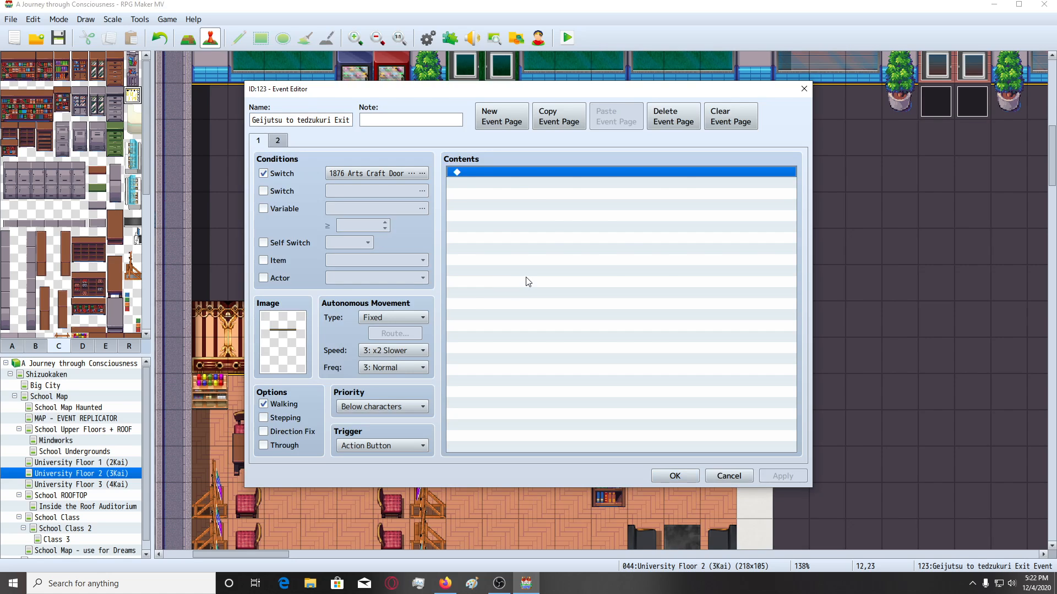
{"action": "key", "text": "ctrl+v"}
Change the conditional branch on page 1 of event 123 to Player facing Up and save the event.
{"action": "left_click", "coordinate": [543, 174]}
{"action": "double_click", "coordinate": [544, 174]}
{"action": "left_click", "coordinate": [625, 307]}
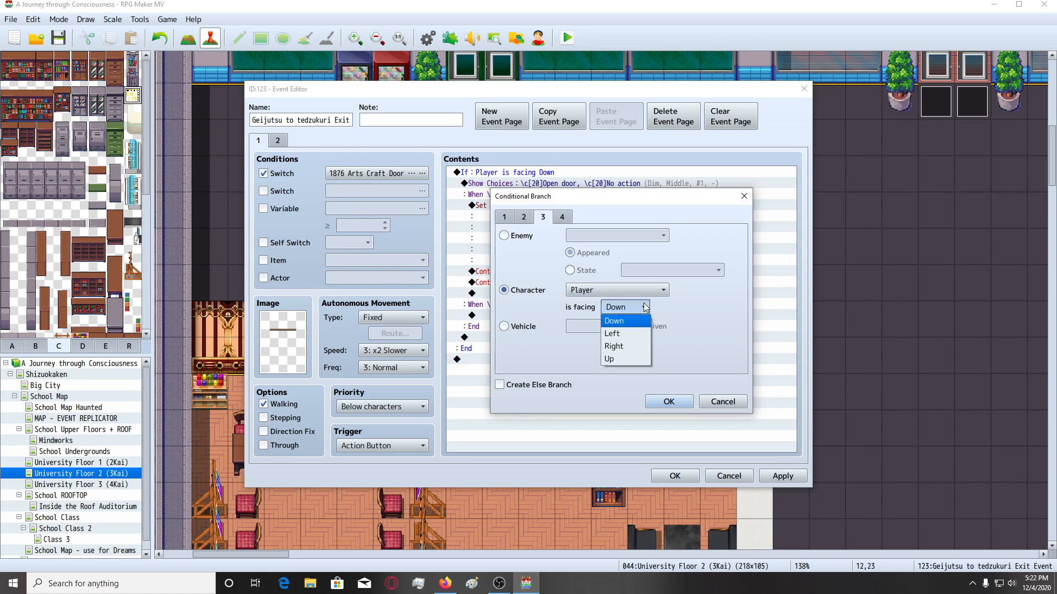
{"action": "left_click", "coordinate": [624, 365]}
{"action": "left_click", "coordinate": [681, 404]}
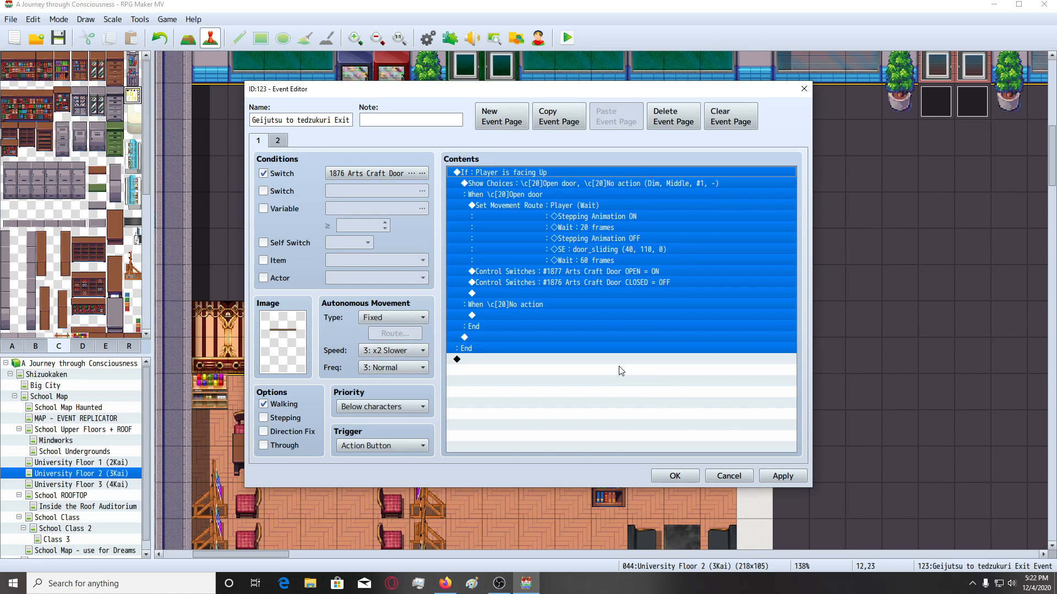
{"action": "left_click", "coordinate": [621, 360]}
{"action": "left_click", "coordinate": [280, 142]}
{"action": "left_click", "coordinate": [261, 142]}
{"action": "left_click", "coordinate": [797, 475]}
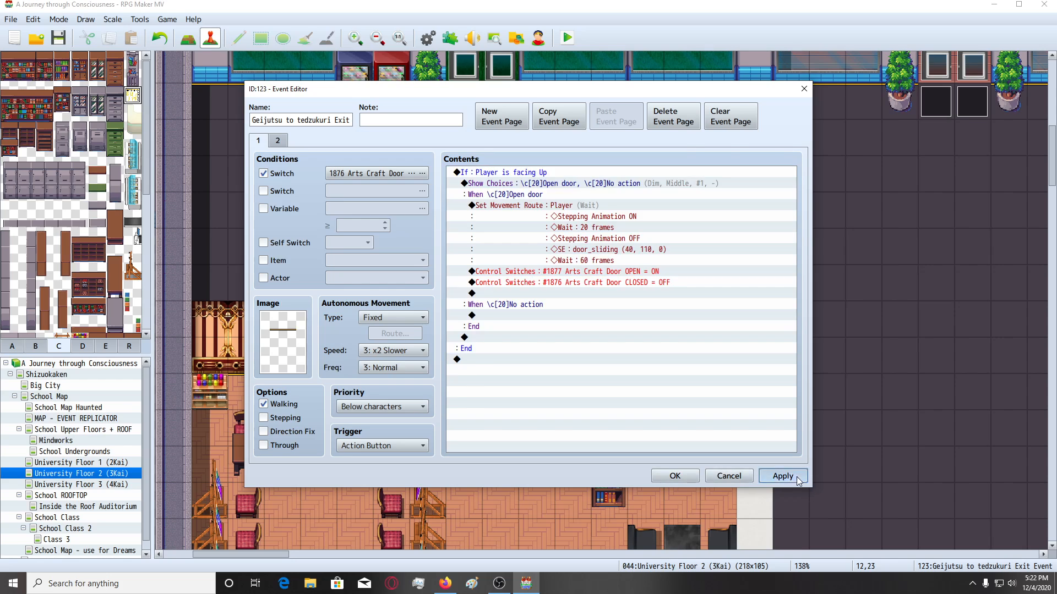
{"action": "left_click", "coordinate": [660, 476]}
Create an event named Arts Club Annex Room on the annex doorway tile at 18,30.
{"action": "scroll", "coordinate": [607, 415], "scroll_direction": "down", "scroll_amount": 5}
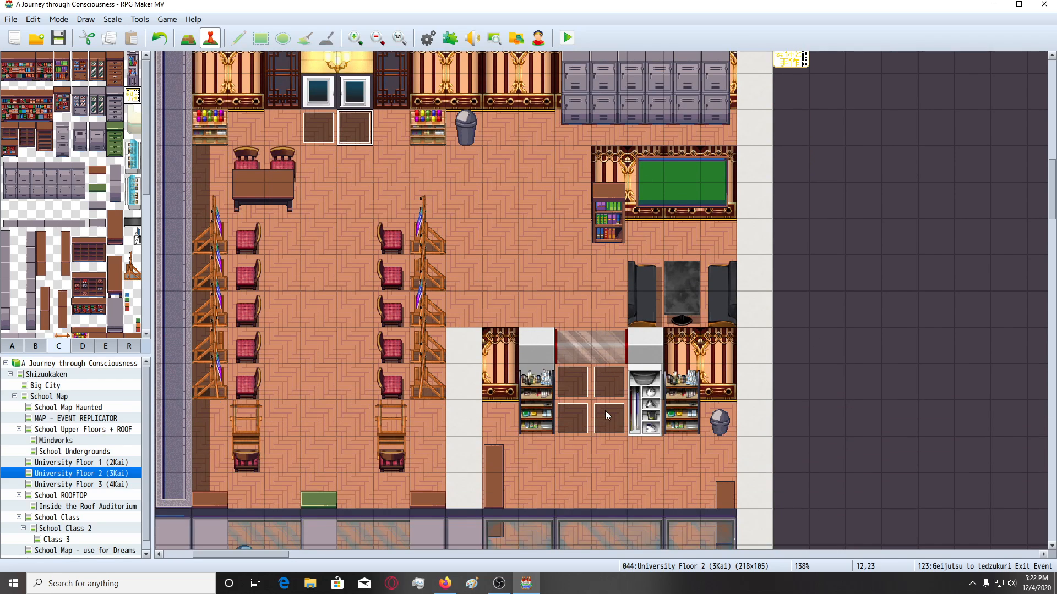
{"action": "left_click", "coordinate": [565, 374]}
{"action": "double_click", "coordinate": [583, 400]}
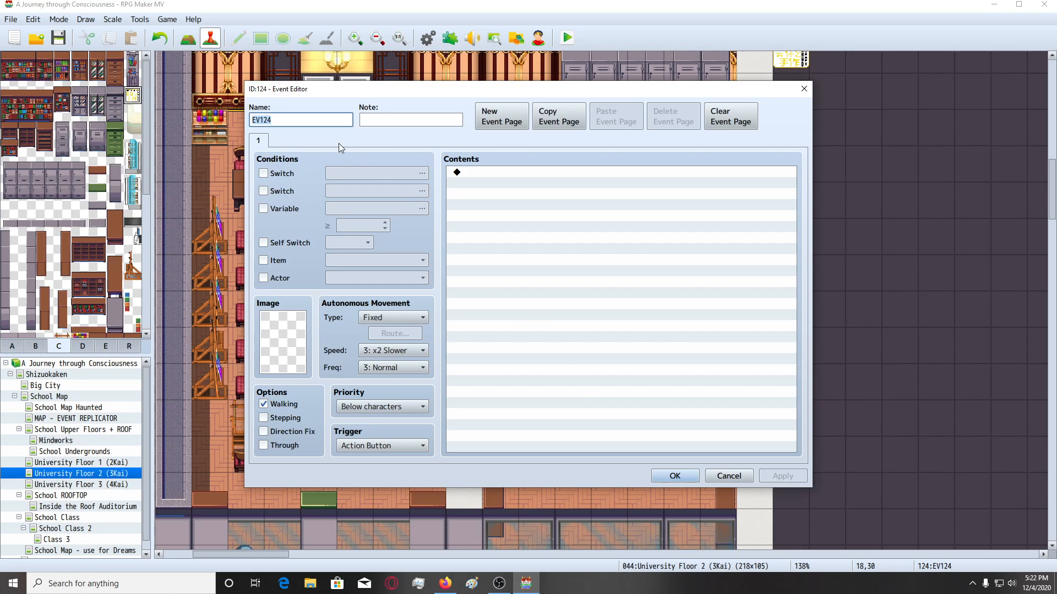
{"action": "type", "text": "Art"}
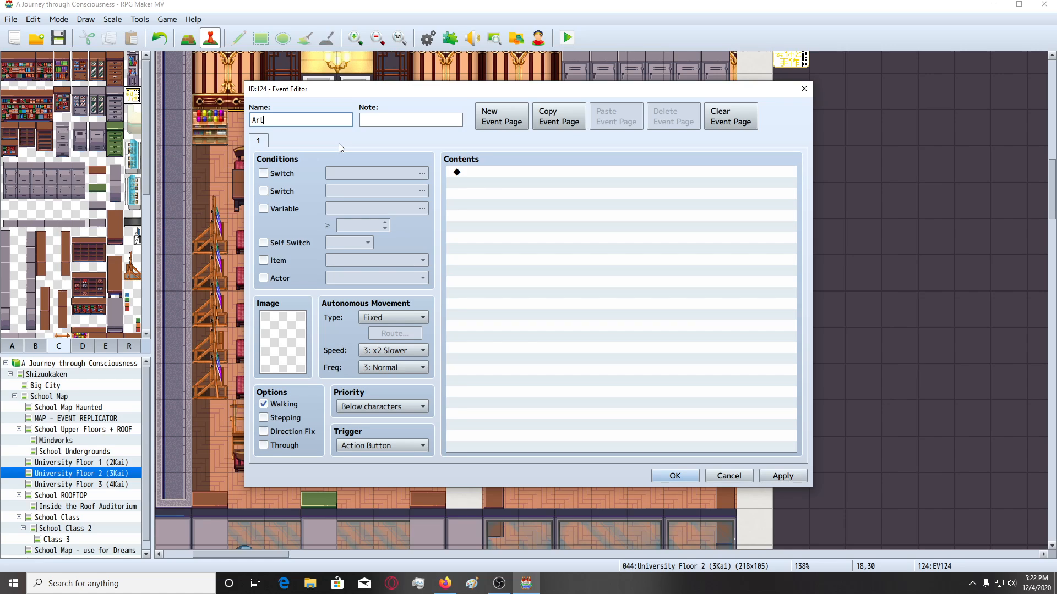
{"action": "type", "text": "s Clu "}
{"action": "type", "text": " Annex Room"}
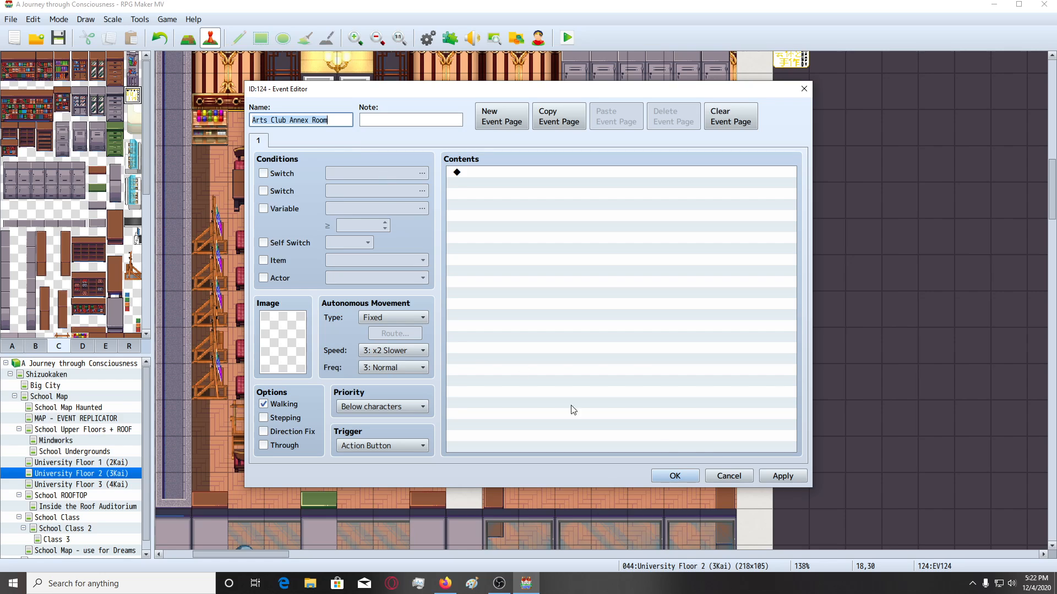
{"action": "left_click", "coordinate": [781, 475]}
{"action": "left_click", "coordinate": [675, 475]}
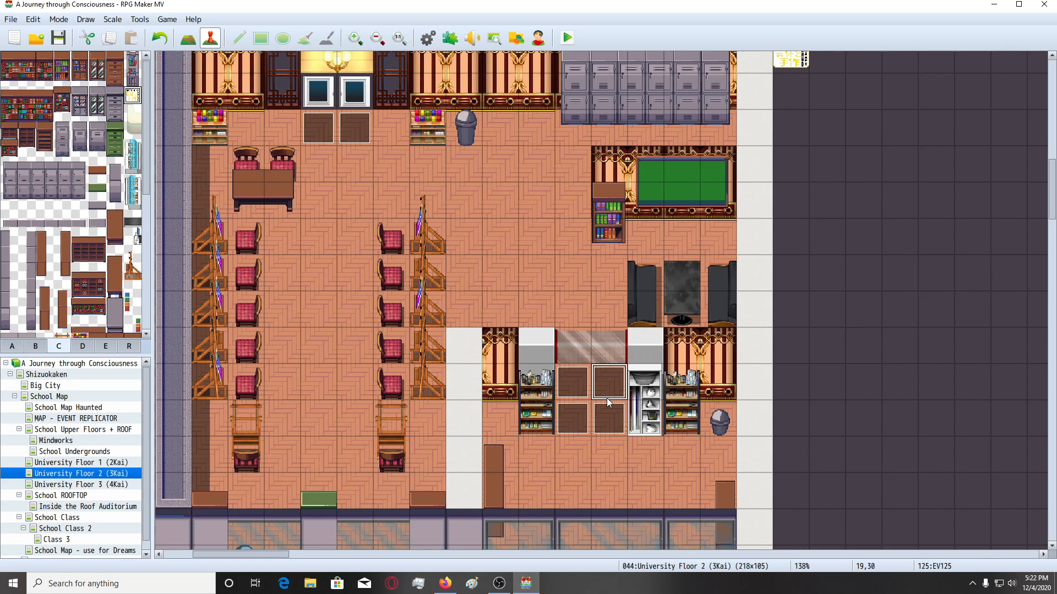
Create a second event named Arts Club Annex Room on the adjacent doorway tile at 19,30.
{"action": "double_click", "coordinate": [209, 128]}
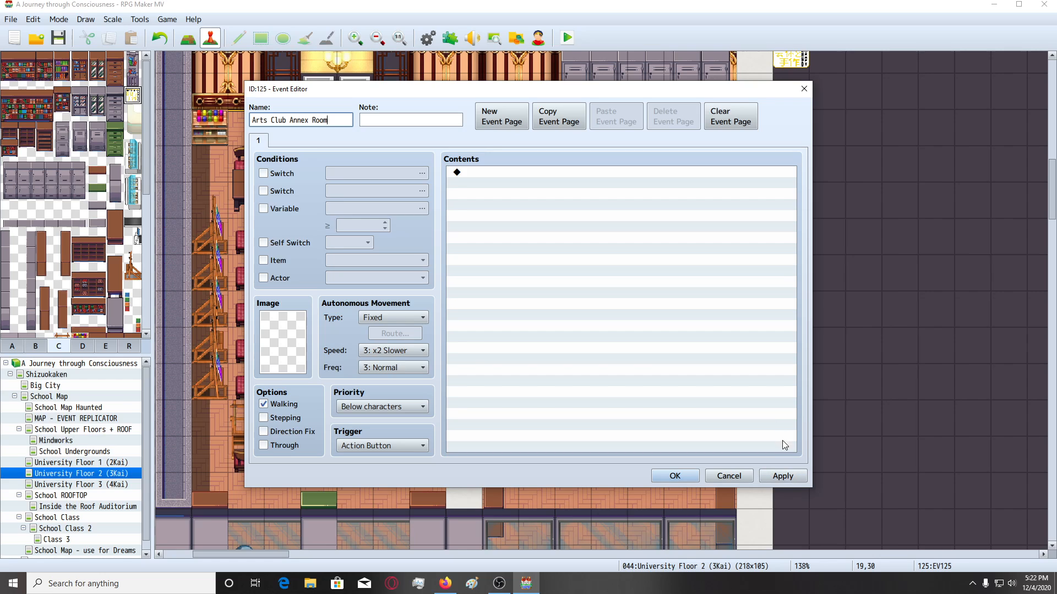
{"action": "left_click", "coordinate": [783, 475]}
{"action": "left_click", "coordinate": [674, 475]}
Create an event named Arts Club Annex Exit Event at 18,31 and copy its name for reuse.
{"action": "double_click", "coordinate": [586, 417]}
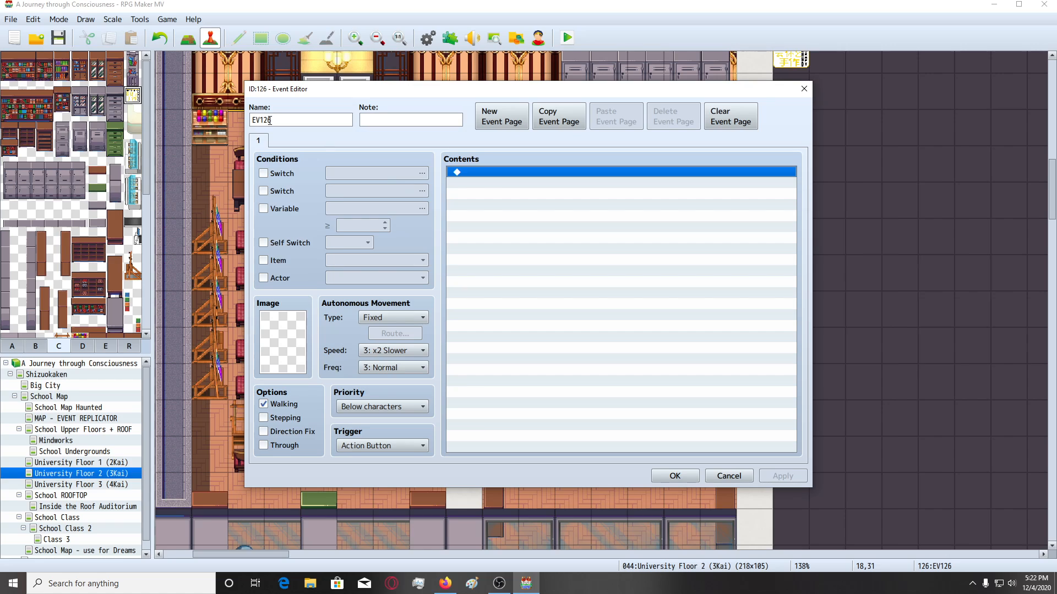
{"action": "double_click", "coordinate": [271, 121]}
{"action": "type", "text": "Arts Club Annex Room"}
{"action": "double_click", "coordinate": [323, 119]}
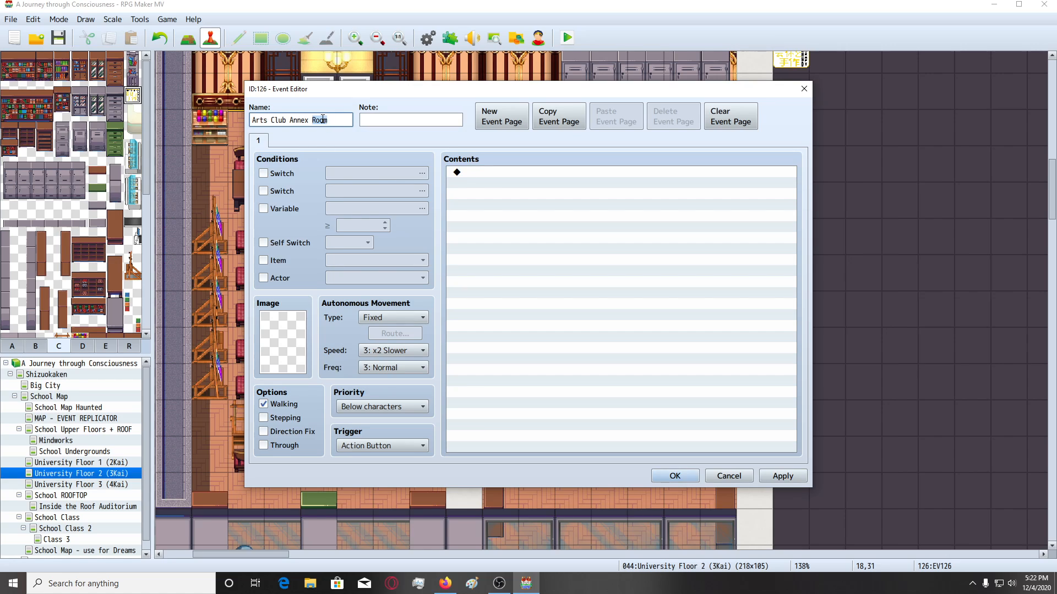
{"action": "type", "text": "E"}
{"action": "type", "text": "xit Event"}
{"action": "key", "text": "ctrl+a"}
{"action": "key", "text": "ctrl+c"}
{"action": "left_click", "coordinate": [782, 476]}
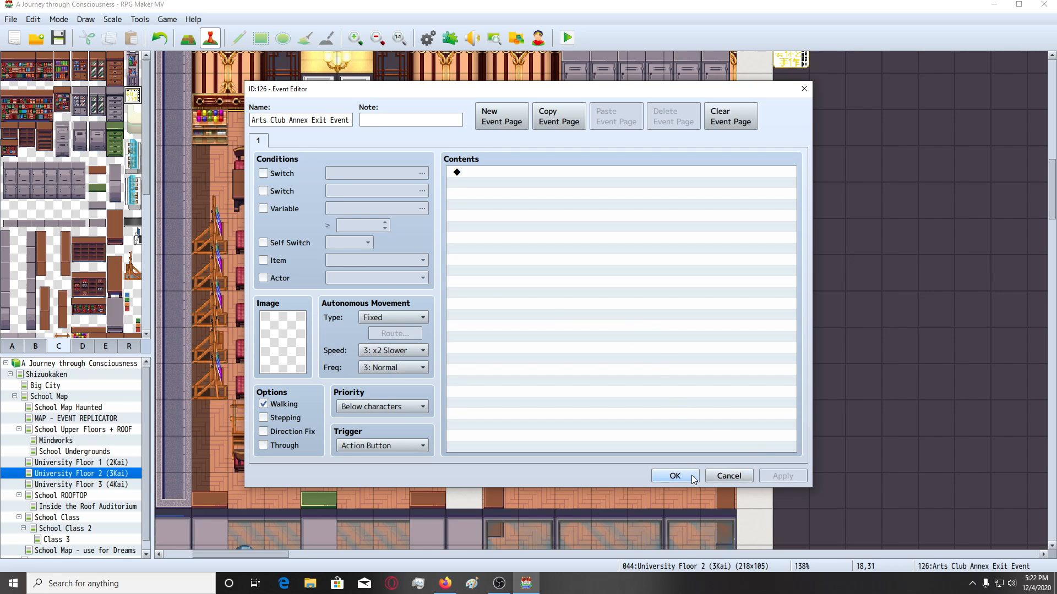
{"action": "left_click", "coordinate": [674, 476]}
Create a second event named Arts Club Annex Exit Event on the neighbouring tile at 19,31.
{"action": "left_click", "coordinate": [614, 419]}
{"action": "double_click", "coordinate": [614, 419]}
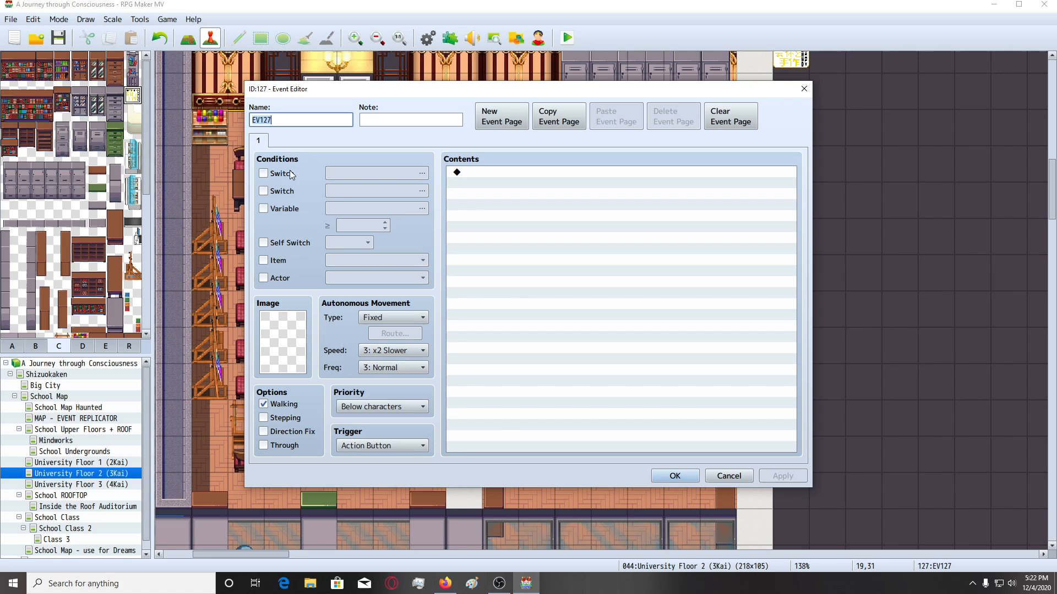
{"action": "key", "text": "ctrl+v"}
{"action": "left_click", "coordinate": [783, 476]}
{"action": "left_click", "coordinate": [675, 476]}
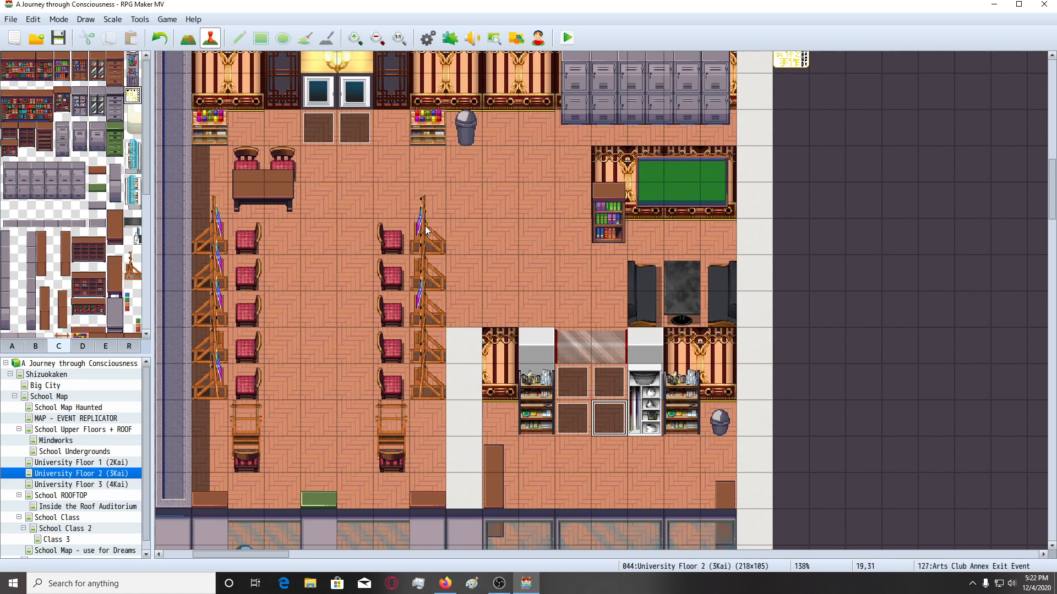
Copy the Open door branch from page 1 of event 120 into Arts Club Annex Room event 124.
{"action": "scroll", "coordinate": [315, 130], "scroll_direction": "up", "scroll_amount": 1}
{"action": "left_click", "coordinate": [315, 130]}
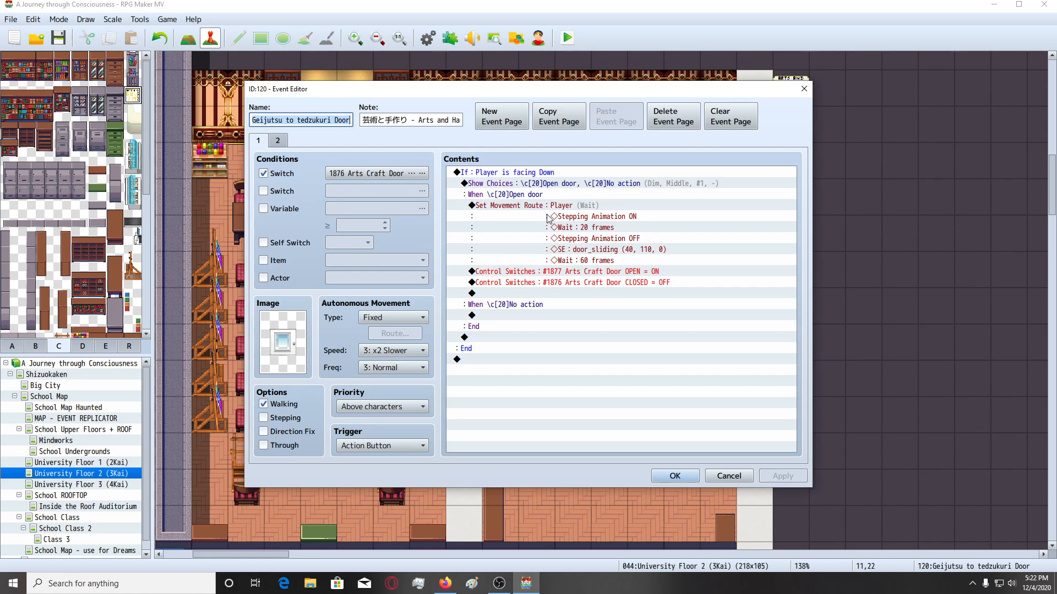
{"action": "left_click", "coordinate": [517, 175]}
{"action": "left_click", "coordinate": [661, 477]}
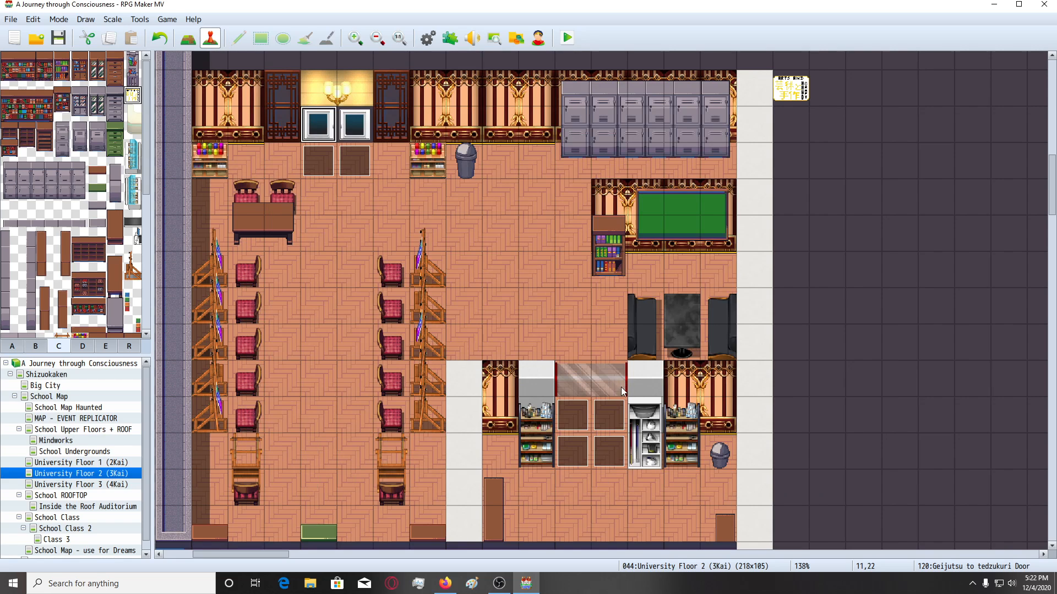
{"action": "double_click", "coordinate": [576, 411]}
{"action": "key", "text": "ctrl+v"}
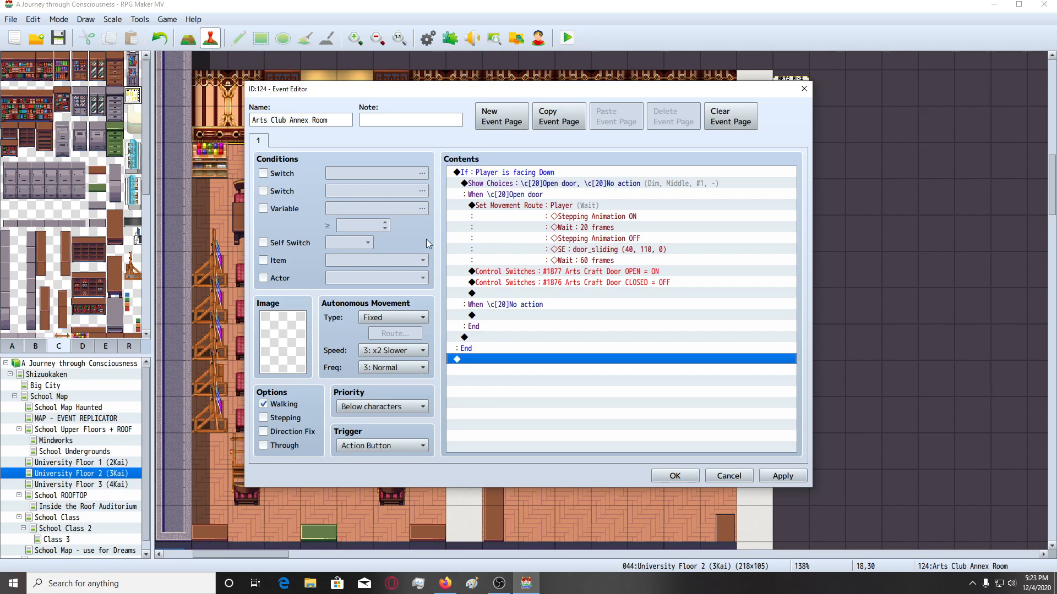
Enable the switch condition for event 124 and duplicate the Arts Craft Door switches 1876 and 1877 into slots 1878 and 1879.
{"action": "left_click", "coordinate": [276, 176]}
{"action": "left_click", "coordinate": [423, 174]}
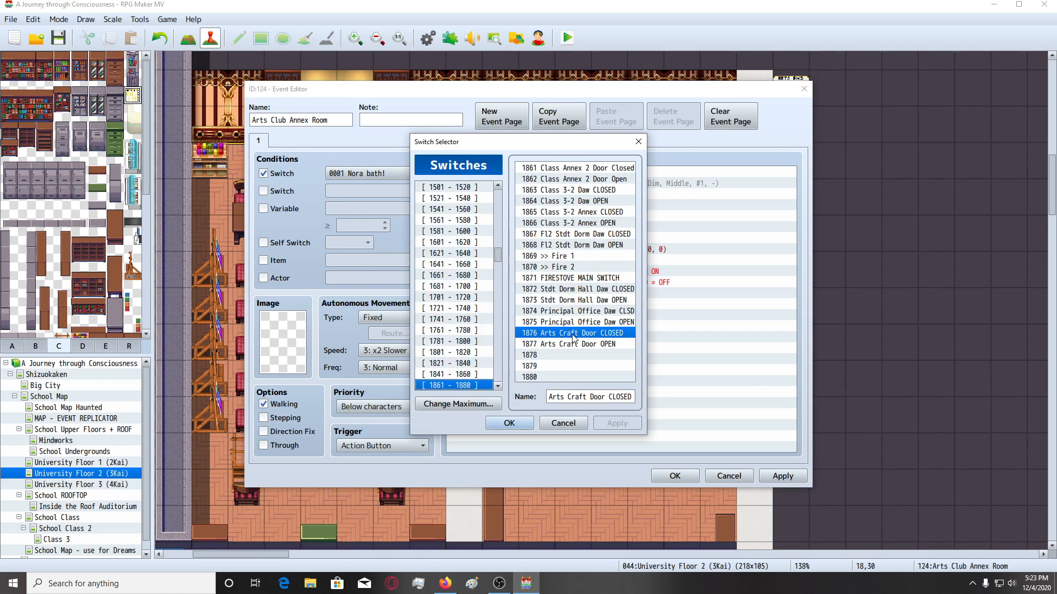
{"action": "left_click", "coordinate": [563, 347], "text": "shift"}
{"action": "key", "text": "ctrl+c"}
{"action": "left_click", "coordinate": [563, 357]}
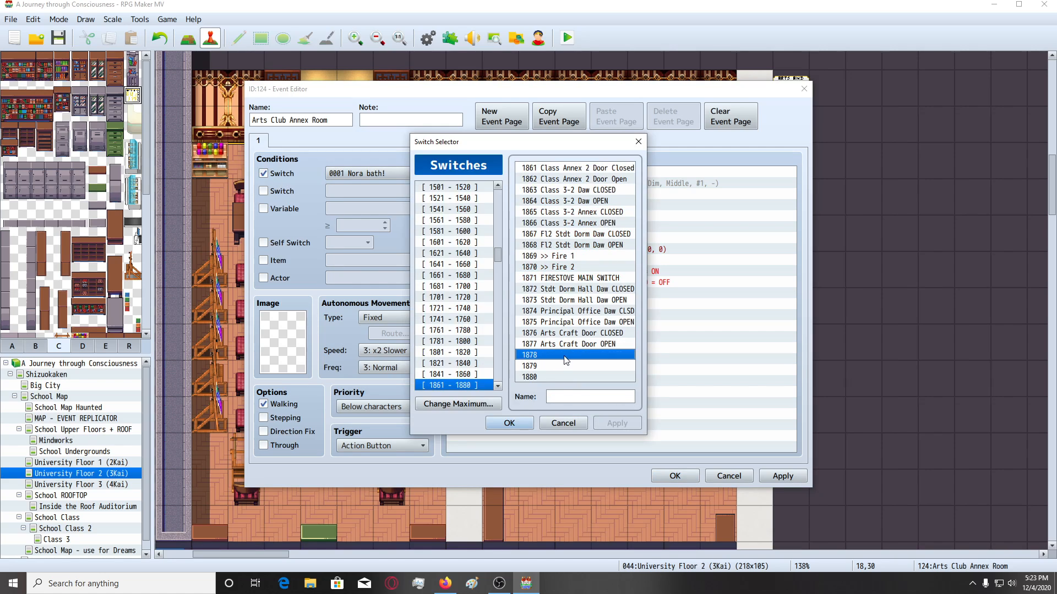
{"action": "key", "text": "ctrl+v"}
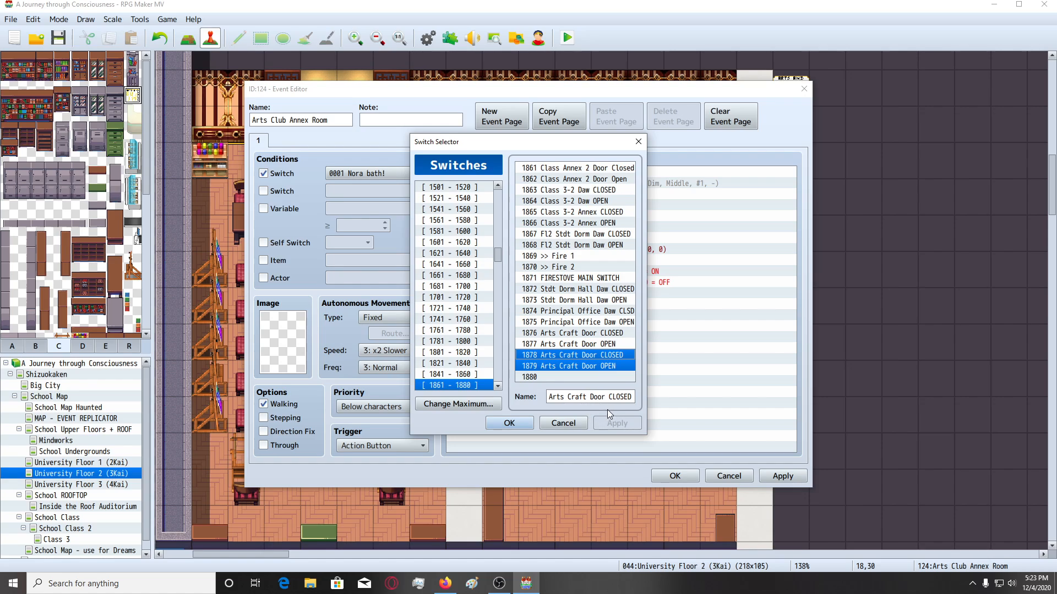
Rename switch 1878 as Arts Craft Anx Daw CLOSED.
{"action": "left_click", "coordinate": [588, 396]}
{"action": "left_click", "coordinate": [590, 396]}
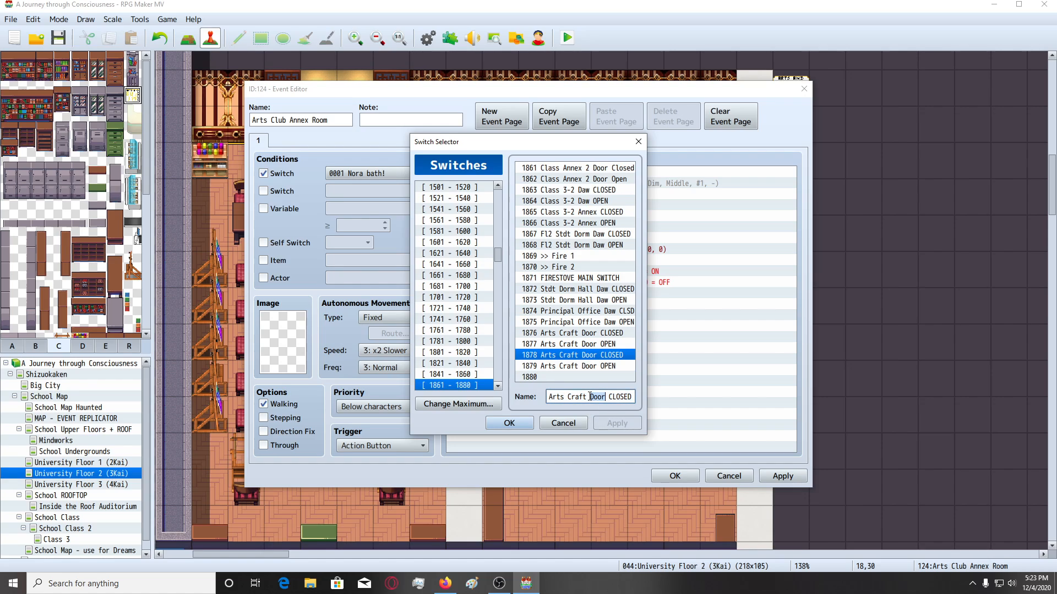
{"action": "type", "text": "A"}
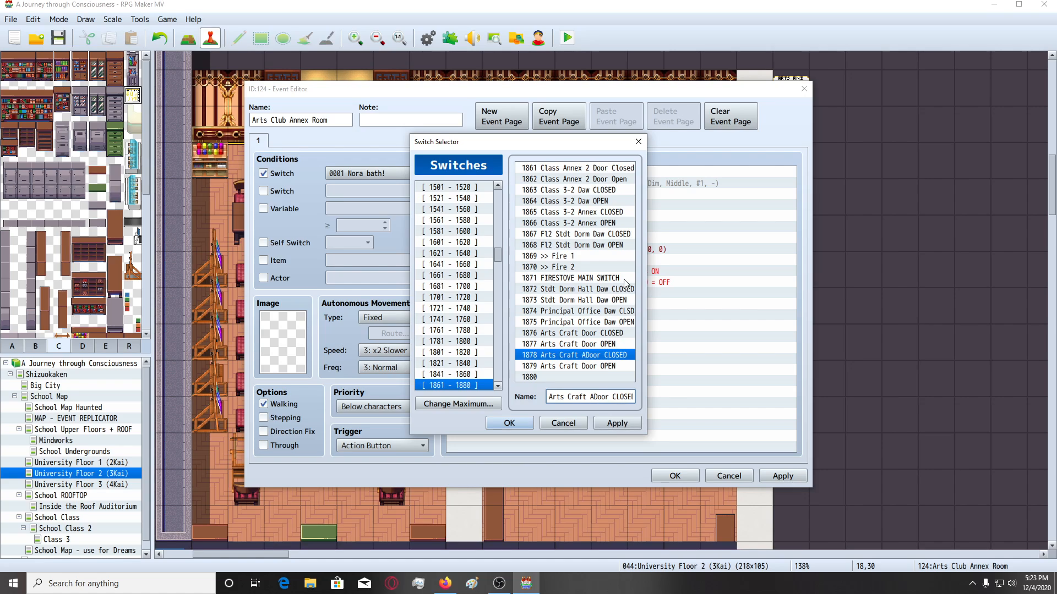
{"action": "type", "text": "nex Daw"}
{"action": "left_click", "coordinate": [605, 394]}
{"action": "key", "text": "BackSpace"}
Rename switch 1879 as Arts Craft Anx Daw OPEN and choose switch 1878 as the page condition of event 124.
{"action": "left_click", "coordinate": [590, 366]}
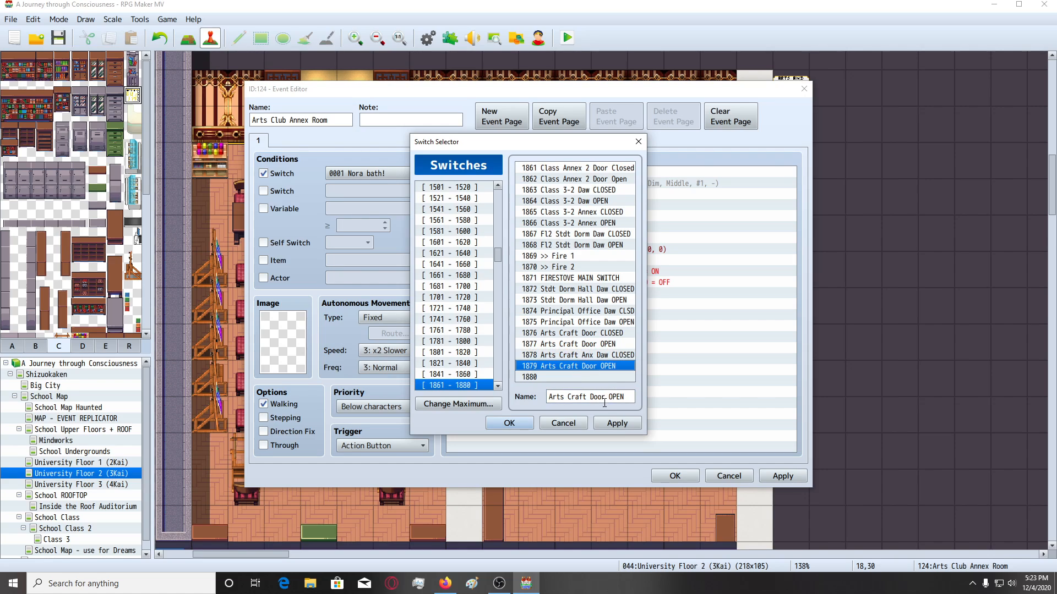
{"action": "key", "text": "ctrl+v"}
{"action": "double_click", "coordinate": [630, 396]}
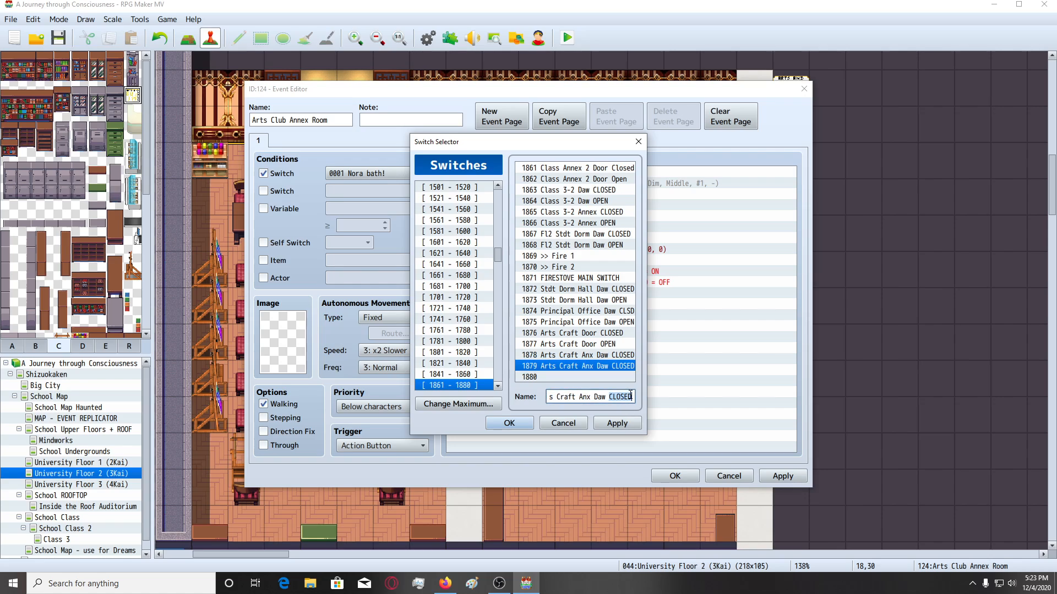
{"action": "type", "text": "OPEN"}
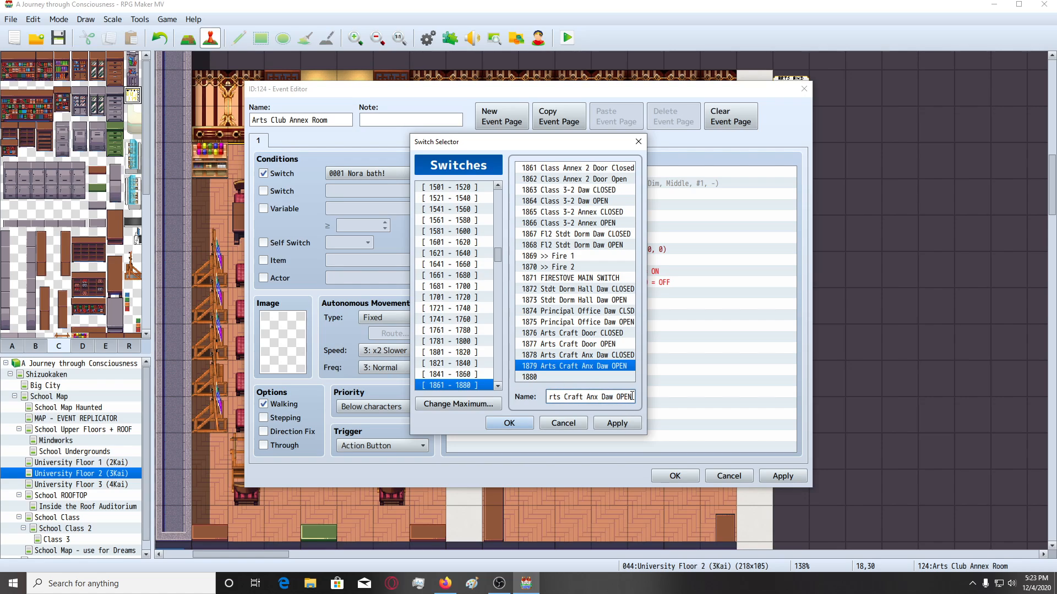
{"action": "double_click", "coordinate": [606, 361]}
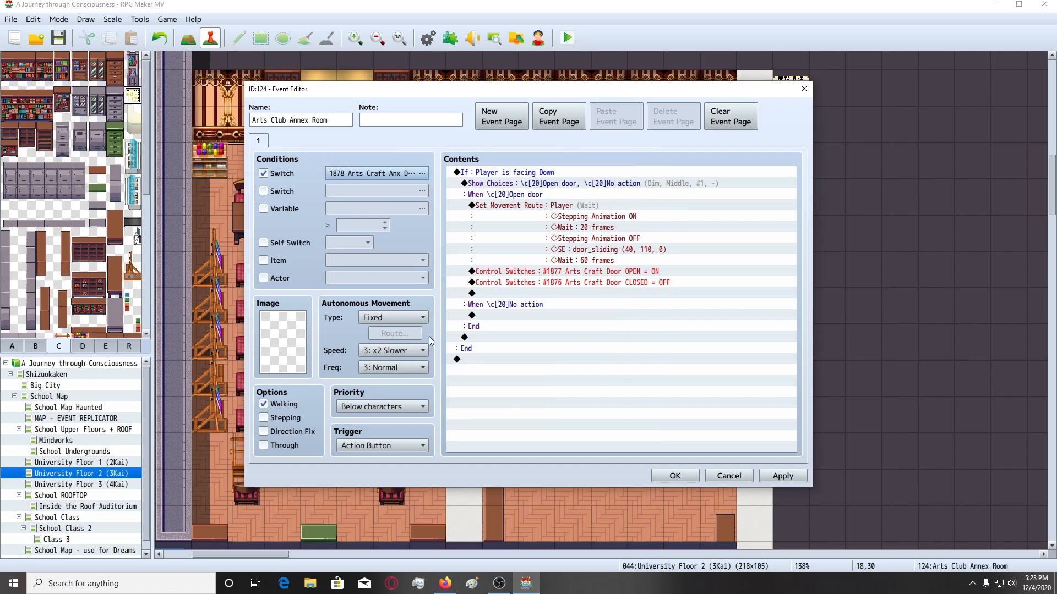
Set event 124's priority to Above characters, assign the framed door-window tile from Tileset D as its image, and save the event.
{"action": "left_click", "coordinate": [385, 407]}
{"action": "left_click", "coordinate": [388, 446]}
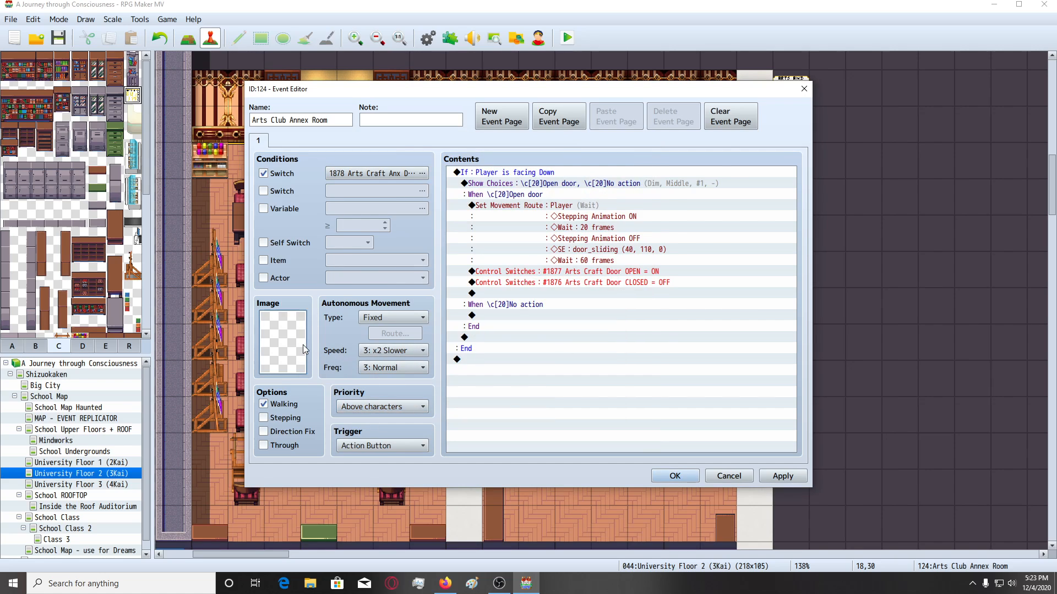
{"action": "double_click", "coordinate": [283, 341]}
{"action": "left_click_drag", "start_coordinate": [441, 190], "coordinate": [442, 386]}
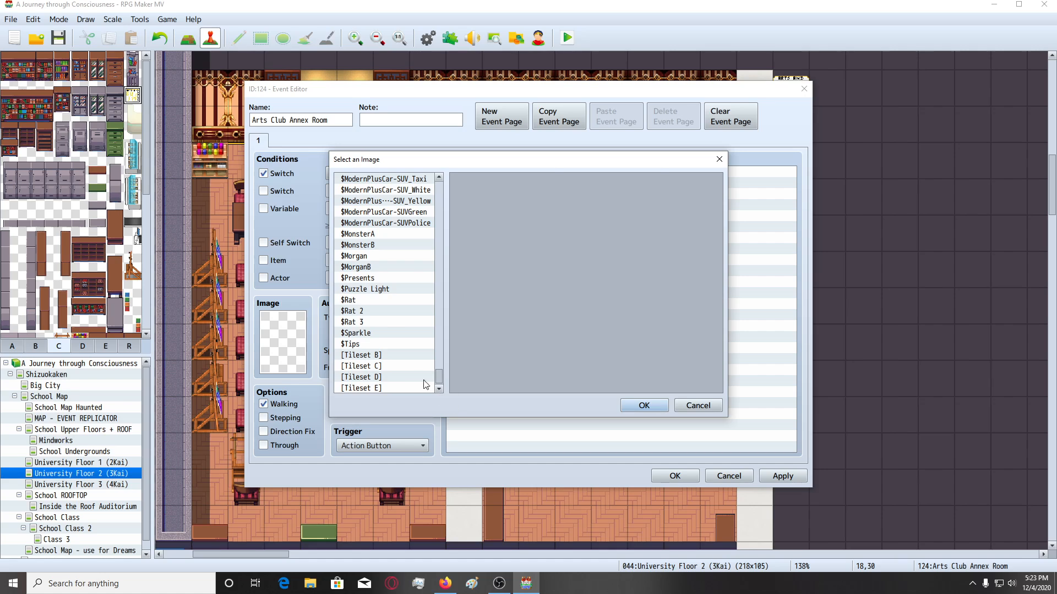
{"action": "left_click", "coordinate": [408, 378]}
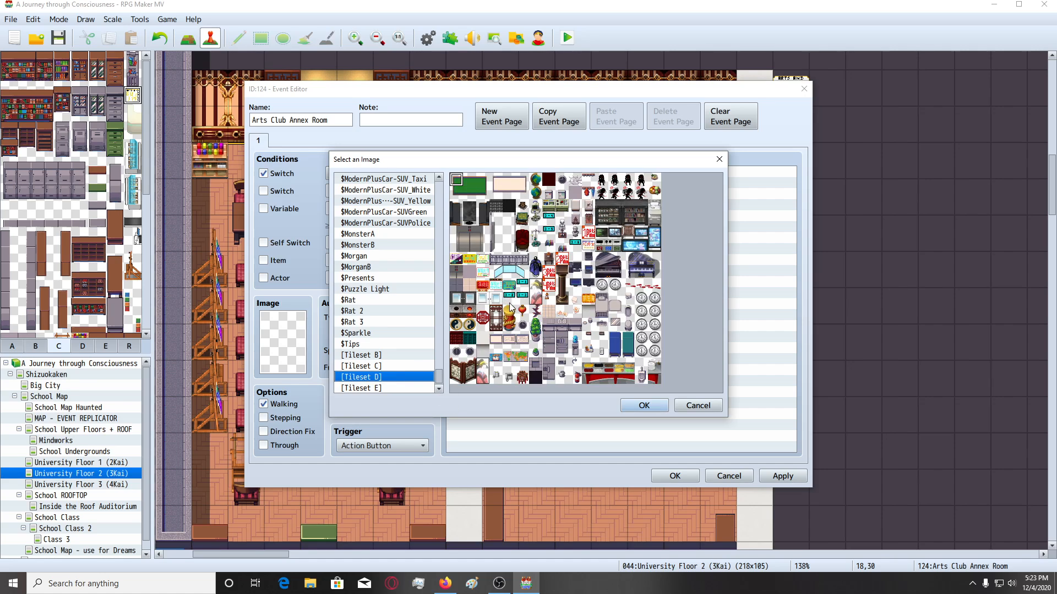
{"action": "double_click", "coordinate": [473, 299]}
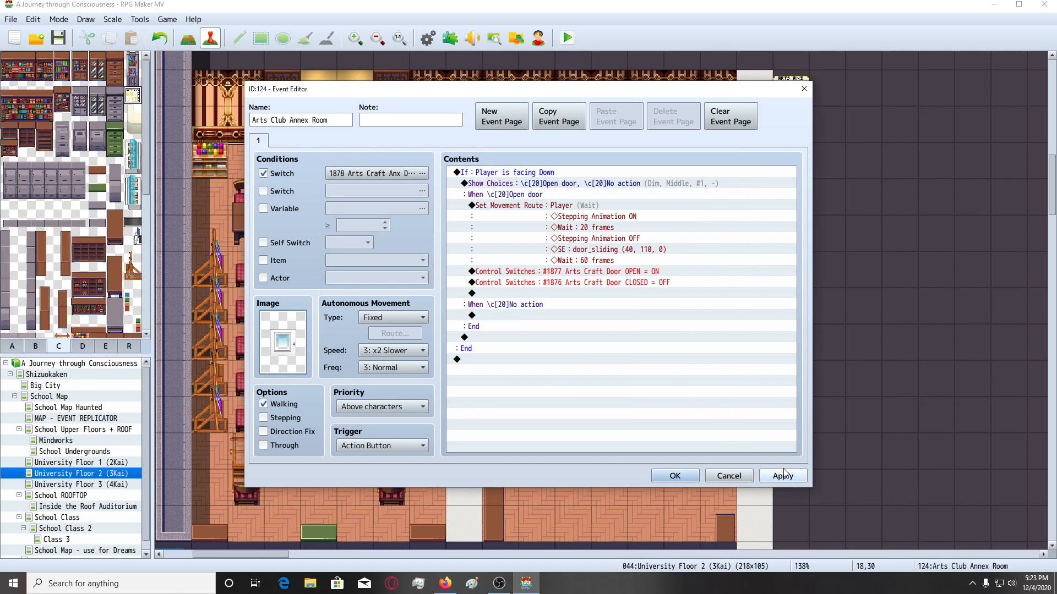
{"action": "left_click", "coordinate": [672, 477]}
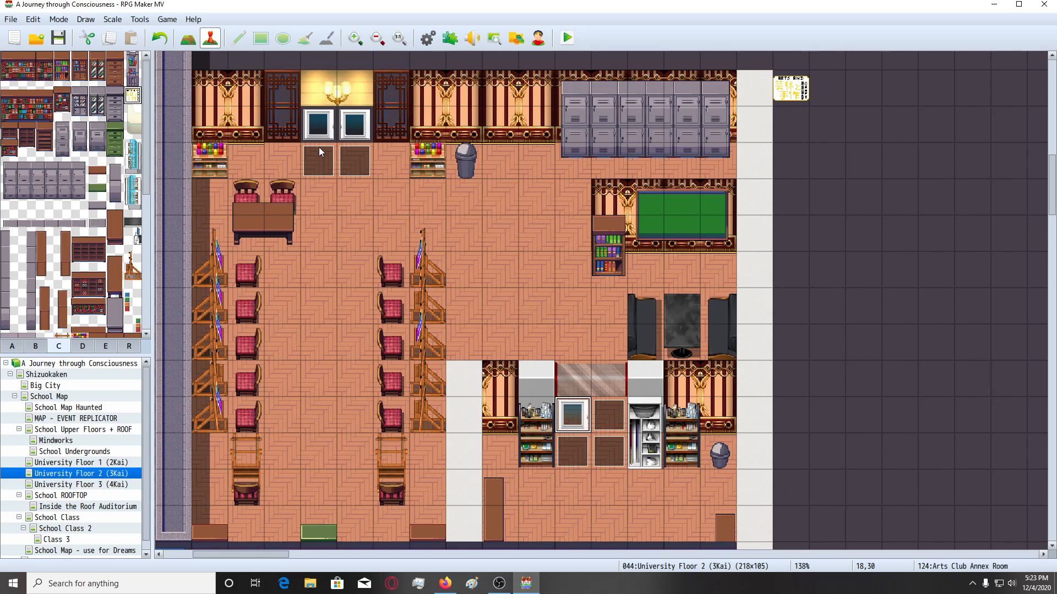
Check the page settings of the two main Arts Craft door events, starting with event 120.
{"action": "left_click", "coordinate": [332, 137]}
{"action": "double_click", "coordinate": [331, 136]}
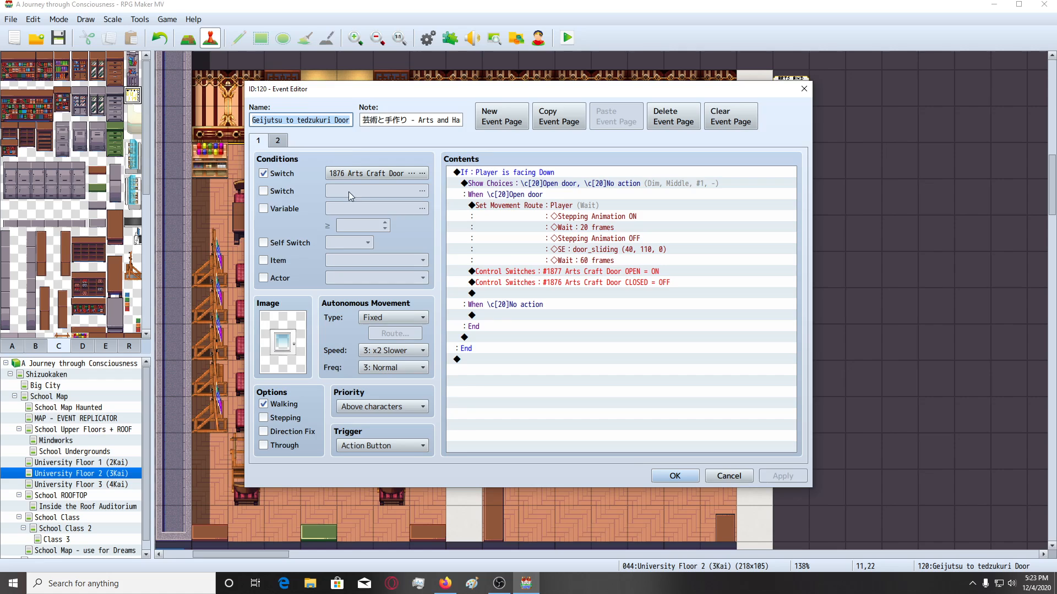
{"action": "key", "text": "Escape"}
{"action": "left_click", "coordinate": [362, 132]}
{"action": "double_click", "coordinate": [363, 132]}
{"action": "key", "text": "Escape"}
In event 124, change the first Control Switches command to switch 1879 Arts Craft Anx Daw OPEN, keeping it ON.
{"action": "left_click", "coordinate": [583, 422]}
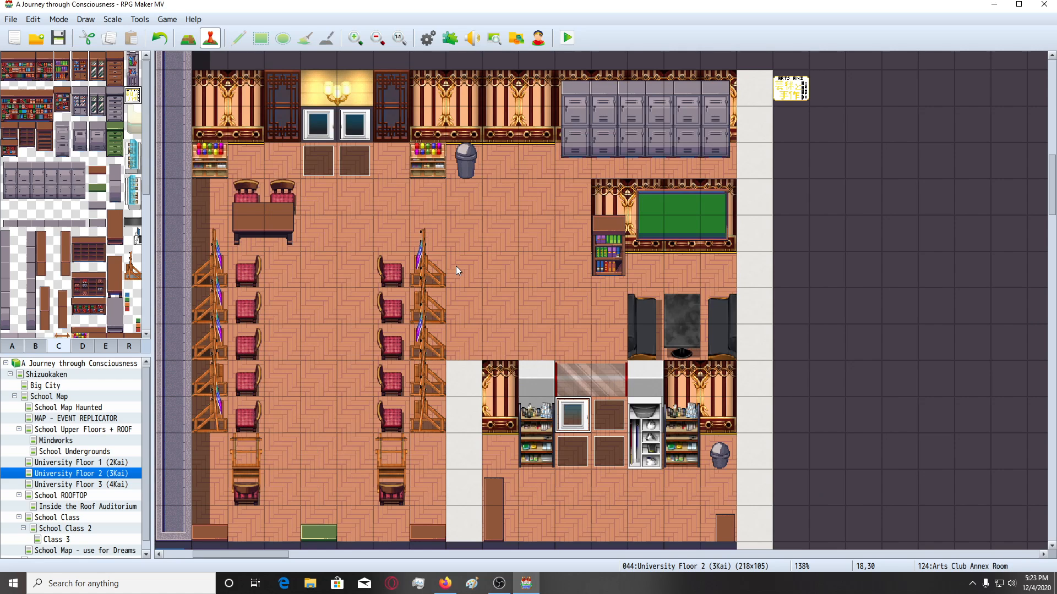
{"action": "key", "text": "Return"}
{"action": "double_click", "coordinate": [532, 273]}
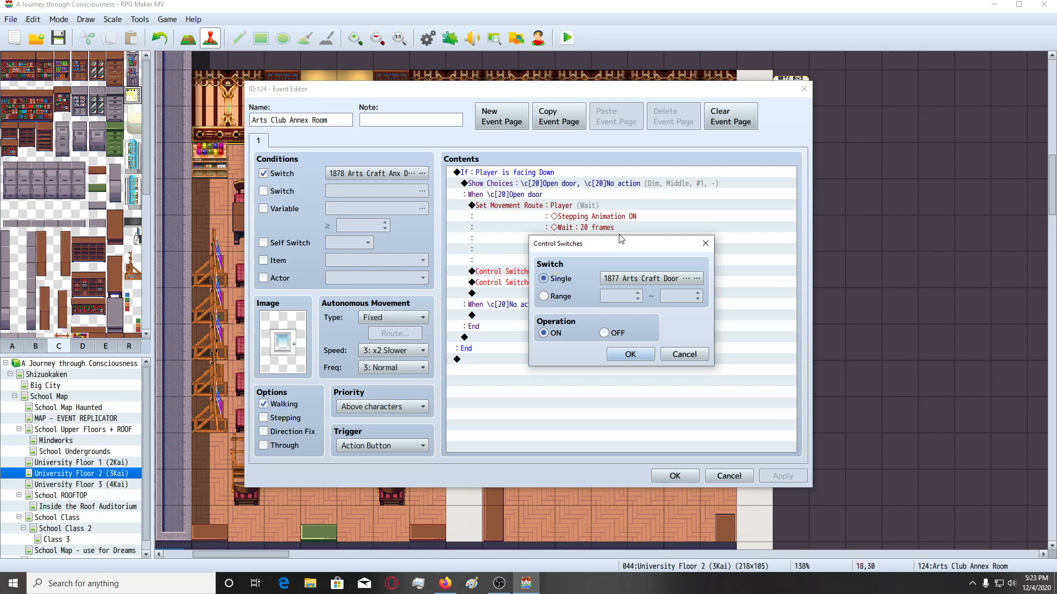
{"action": "left_click_drag", "start_coordinate": [620, 240], "coordinate": [314, 256]}
{"action": "left_click", "coordinate": [374, 293]}
{"action": "key", "text": "Down"}
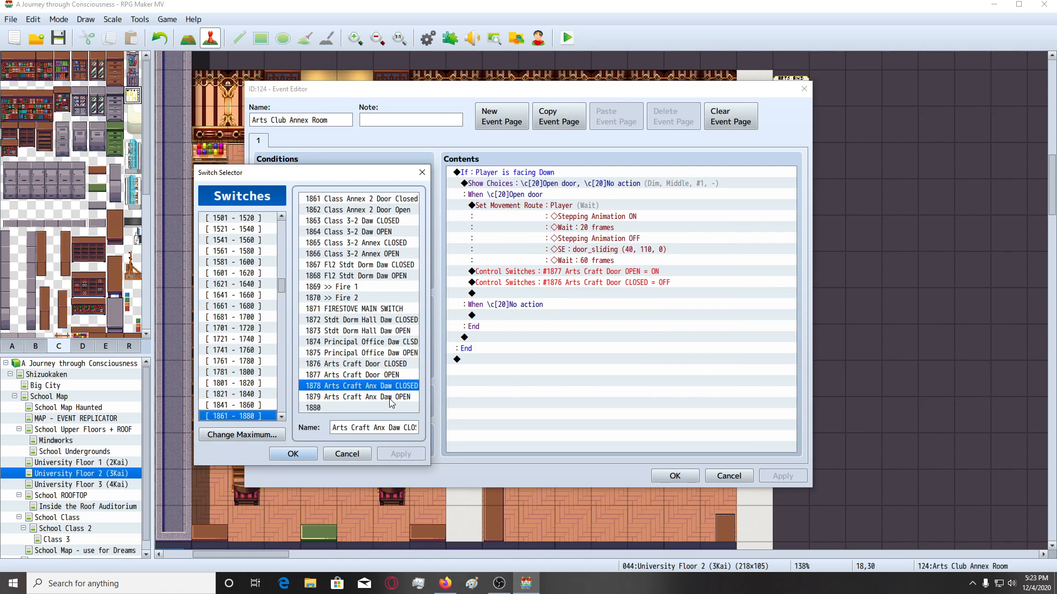
{"action": "double_click", "coordinate": [392, 398]}
{"action": "left_click", "coordinate": [322, 370]}
Change event 124's second Control Switches command to switch 1878 Arts Craft Anx Daw CLOSED, keeping it OFF.
{"action": "double_click", "coordinate": [569, 283]}
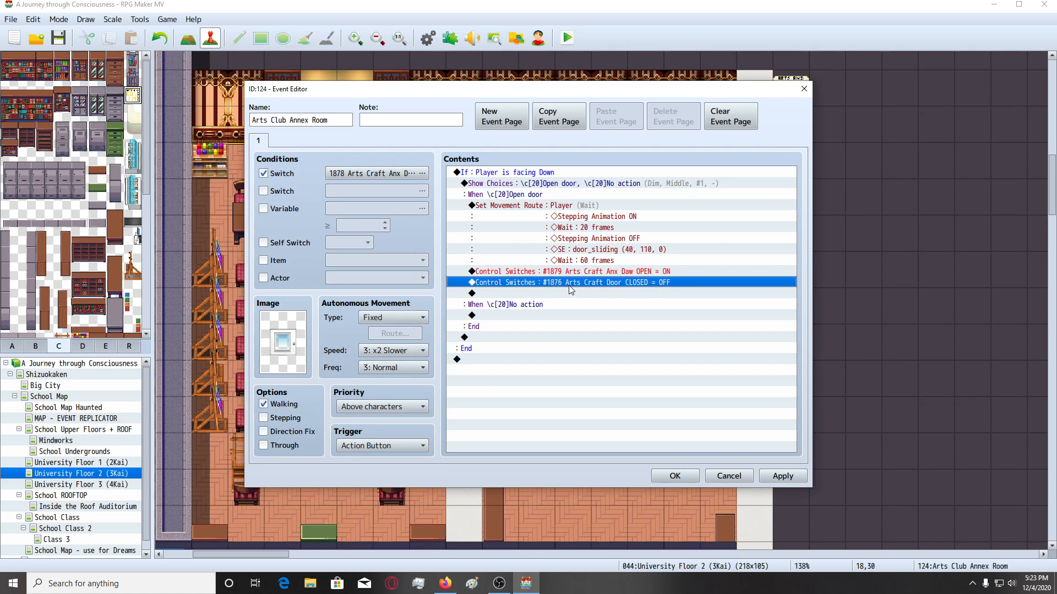
{"action": "left_click", "coordinate": [632, 279]}
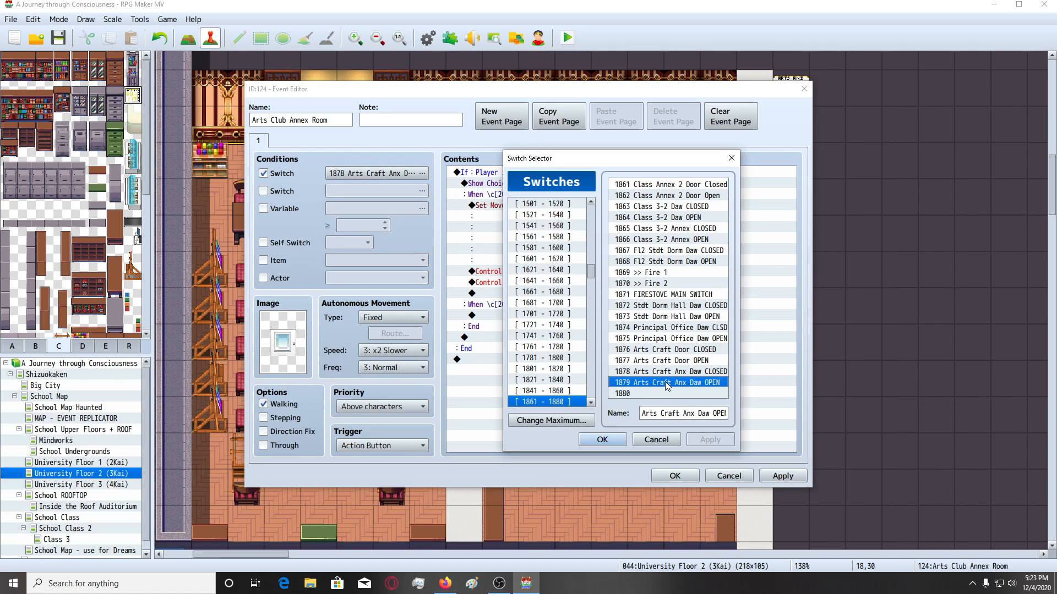
{"action": "double_click", "coordinate": [658, 372]}
{"action": "left_click", "coordinate": [622, 352]}
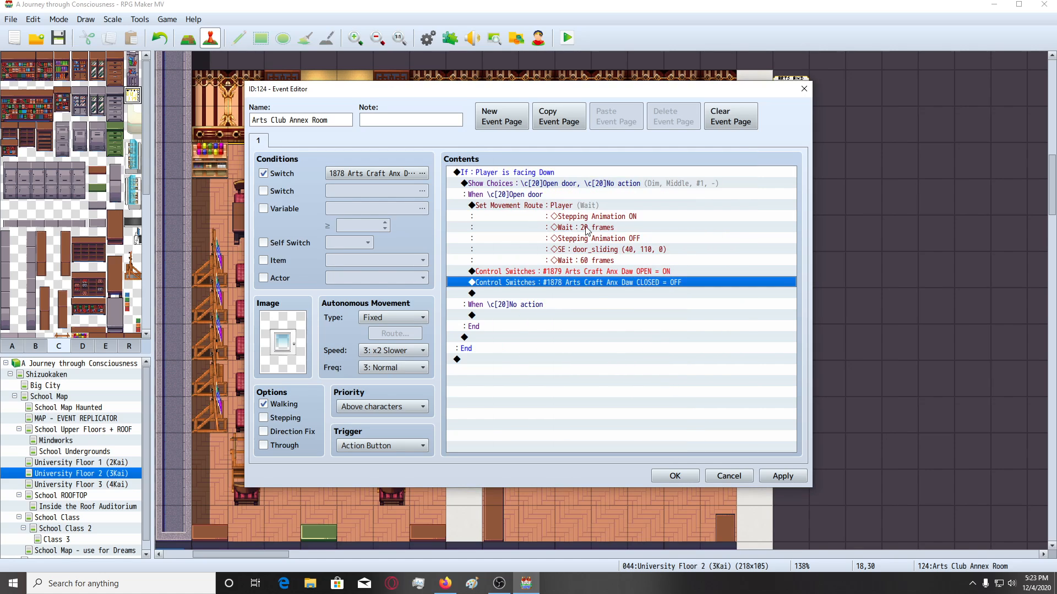
Add page 2 to event 124 with switch 1879 Arts Craft Anx Daw OPEN as condition and copy page 1's conditional branch into it.
{"action": "left_click", "coordinate": [547, 183]}
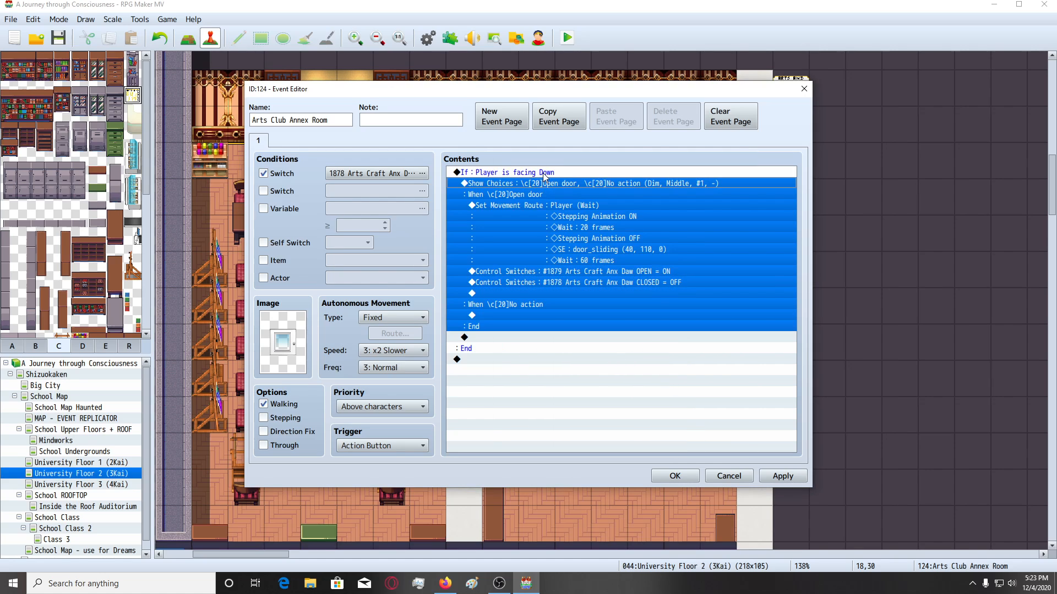
{"action": "left_click", "coordinate": [553, 173]}
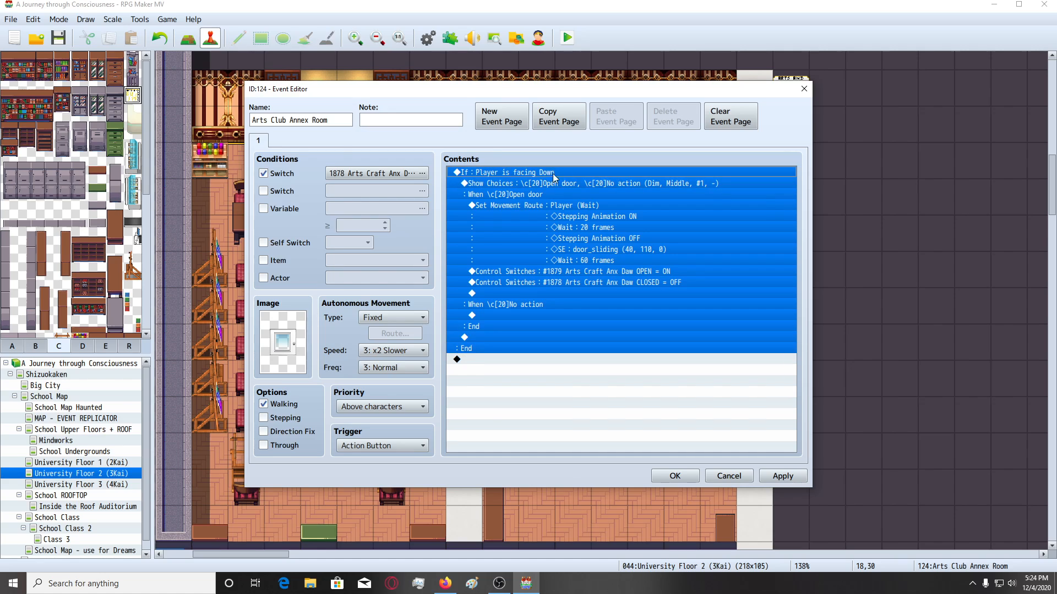
{"action": "left_click", "coordinate": [515, 117]}
{"action": "left_click", "coordinate": [285, 176]}
{"action": "left_click", "coordinate": [422, 173]}
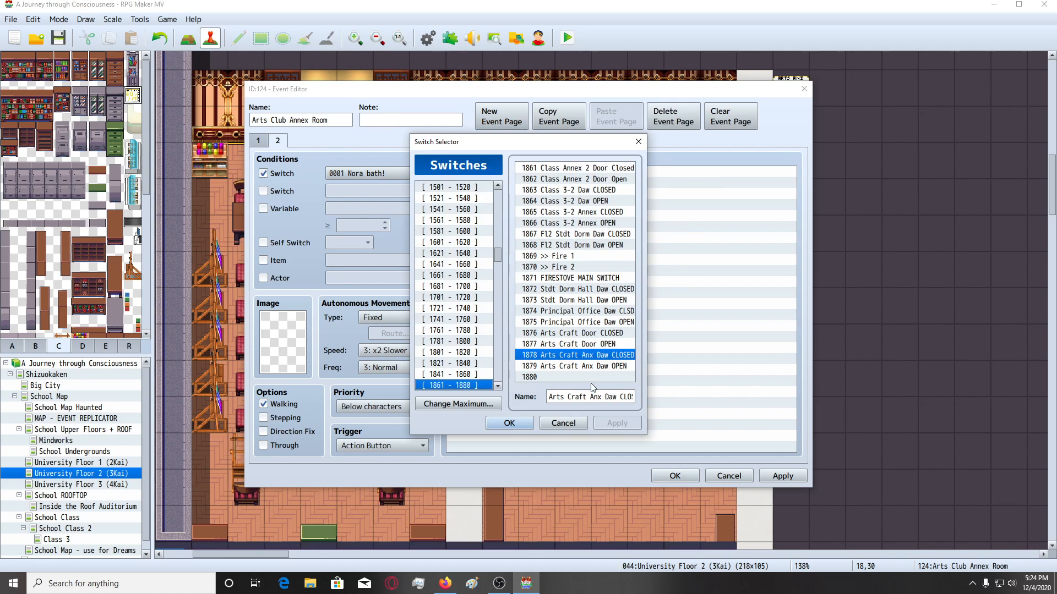
{"action": "left_click", "coordinate": [596, 371]}
{"action": "left_click", "coordinate": [524, 194]}
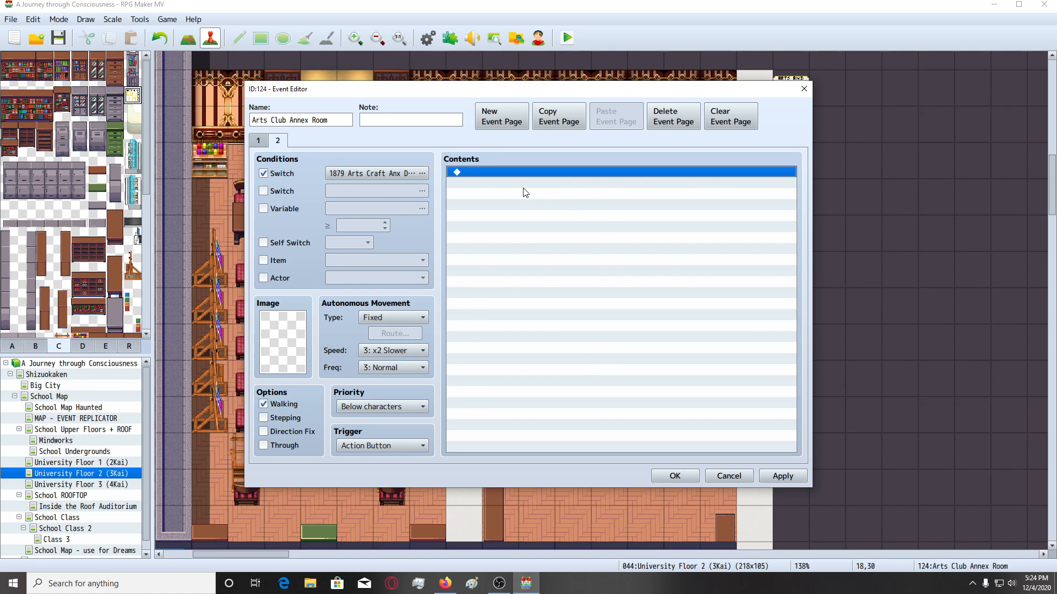
{"action": "key", "text": "ctrl+v"}
Change the first choice on page 2 of event 124 to "Close door", keeping the \c[20] color code.
{"action": "double_click", "coordinate": [561, 183]}
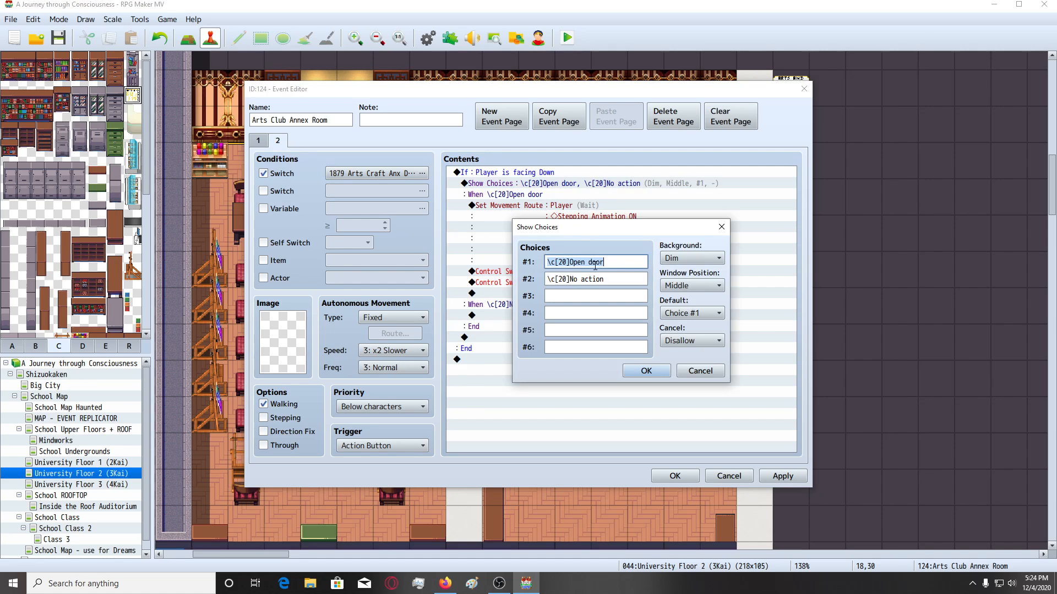
{"action": "double_click", "coordinate": [573, 262]}
{"action": "type", "text": "Close"}
{"action": "left_click", "coordinate": [645, 372]}
Set page 2's Control Switches commands to turn 1878 Arts Craft Anx Daw CLOSED ON and 1879 Arts Craft Anx Daw OPEN OFF.
{"action": "left_click", "coordinate": [576, 348]}
{"action": "left_click", "coordinate": [560, 283]}
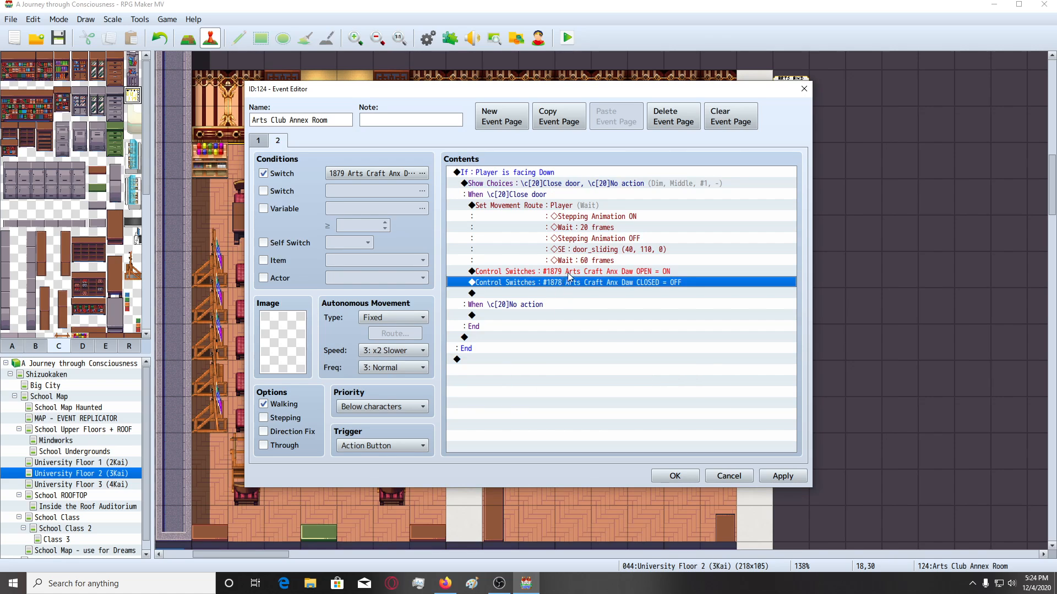
{"action": "double_click", "coordinate": [576, 280]}
{"action": "left_click", "coordinate": [543, 333]}
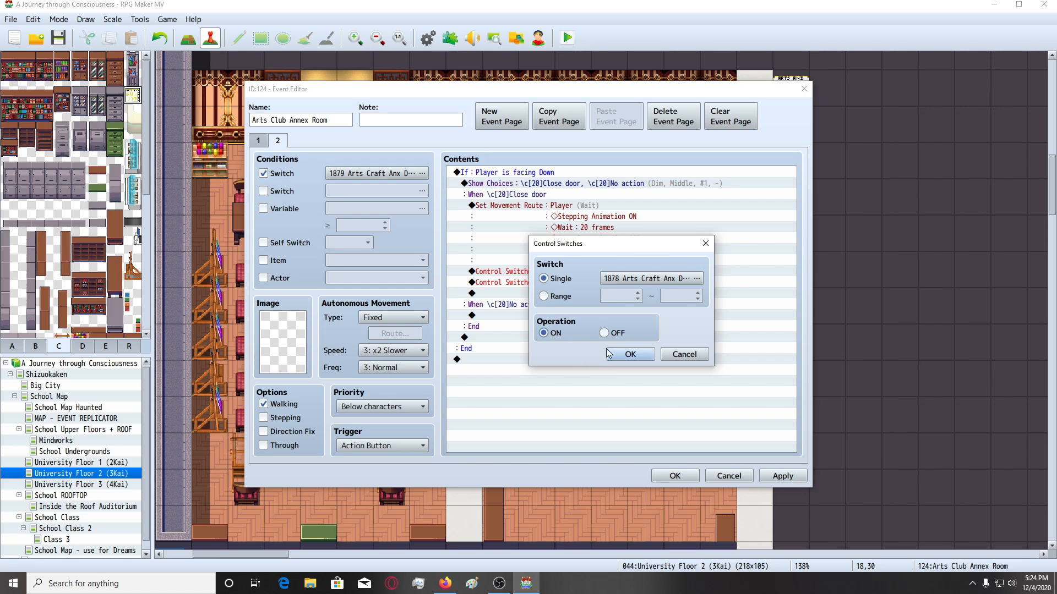
{"action": "left_click", "coordinate": [608, 353]}
{"action": "double_click", "coordinate": [612, 282]}
{"action": "left_click", "coordinate": [619, 333]}
{"action": "key", "text": "Return"}
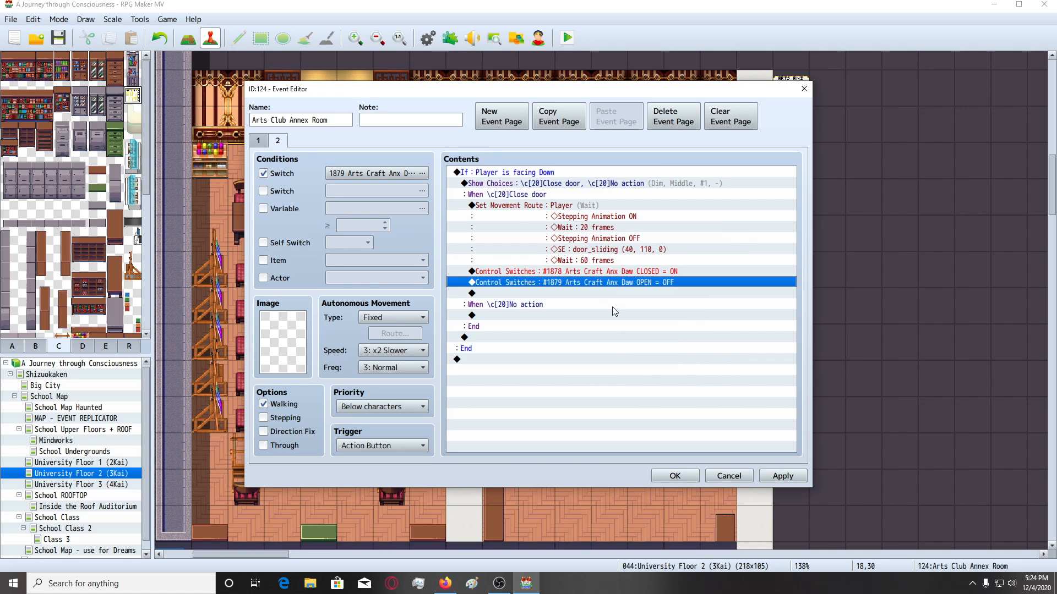
Replace the sound effect in page 2's player movement route with door_sliding_new and apply the changes to event 124.
{"action": "double_click", "coordinate": [582, 205]}
{"action": "left_click", "coordinate": [428, 248]}
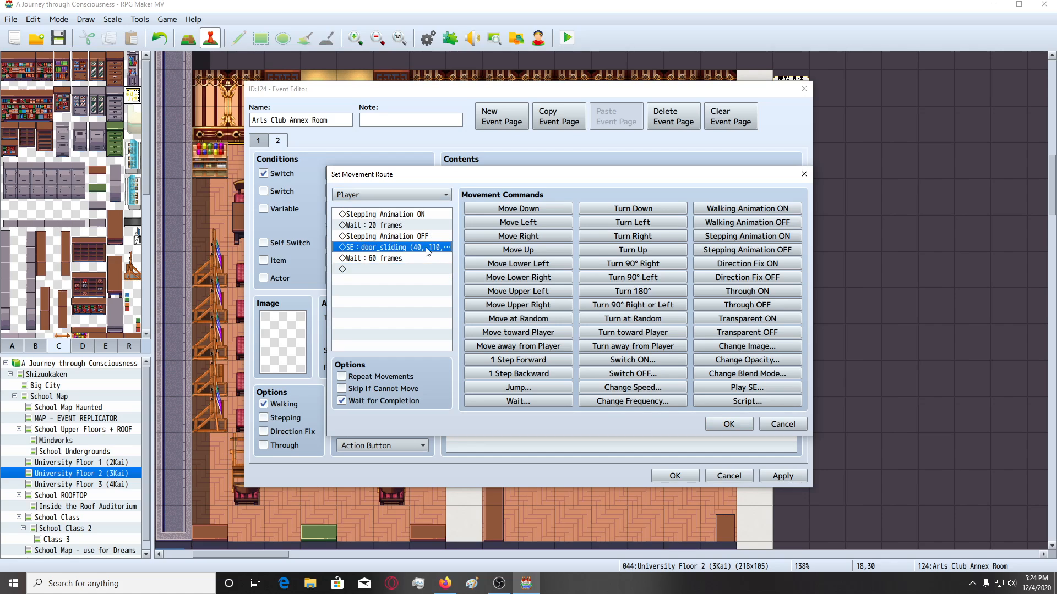
{"action": "double_click", "coordinate": [428, 248]}
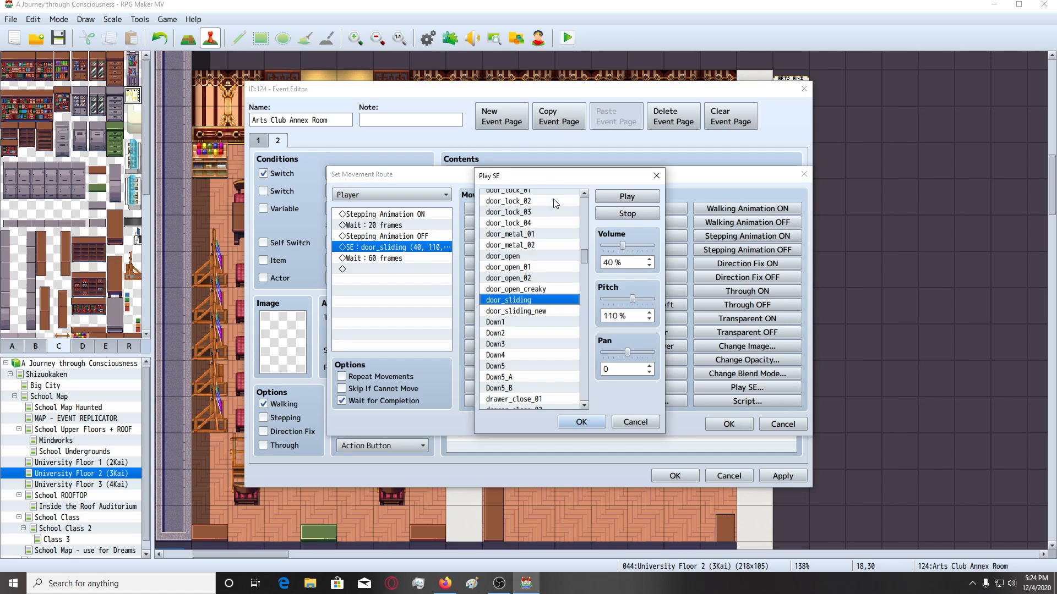
{"action": "left_click", "coordinate": [545, 312]}
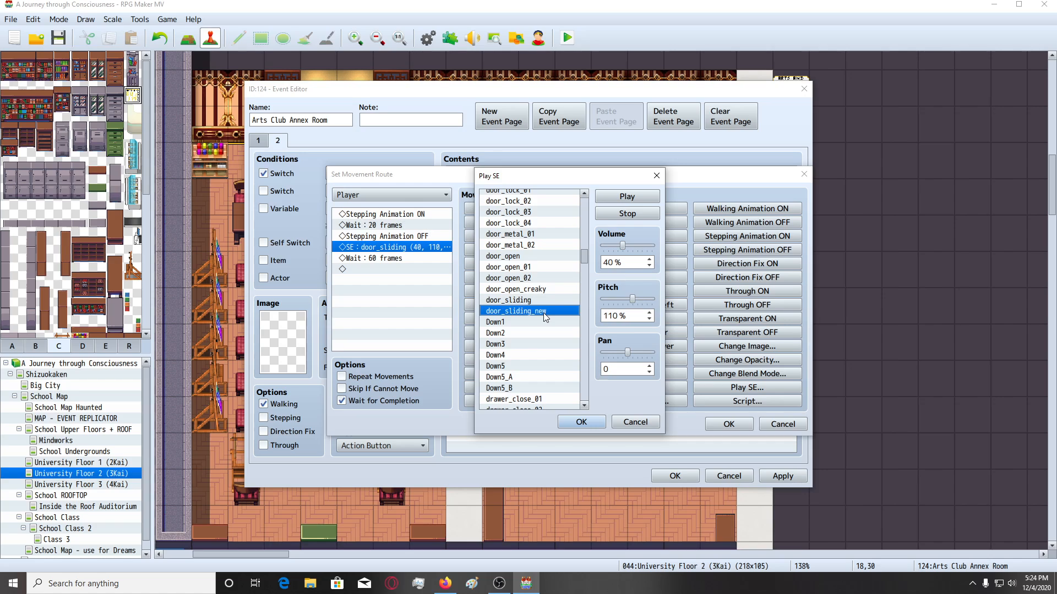
{"action": "left_click", "coordinate": [550, 300]}
{"action": "left_click", "coordinate": [548, 312]}
{"action": "left_click", "coordinate": [577, 422]}
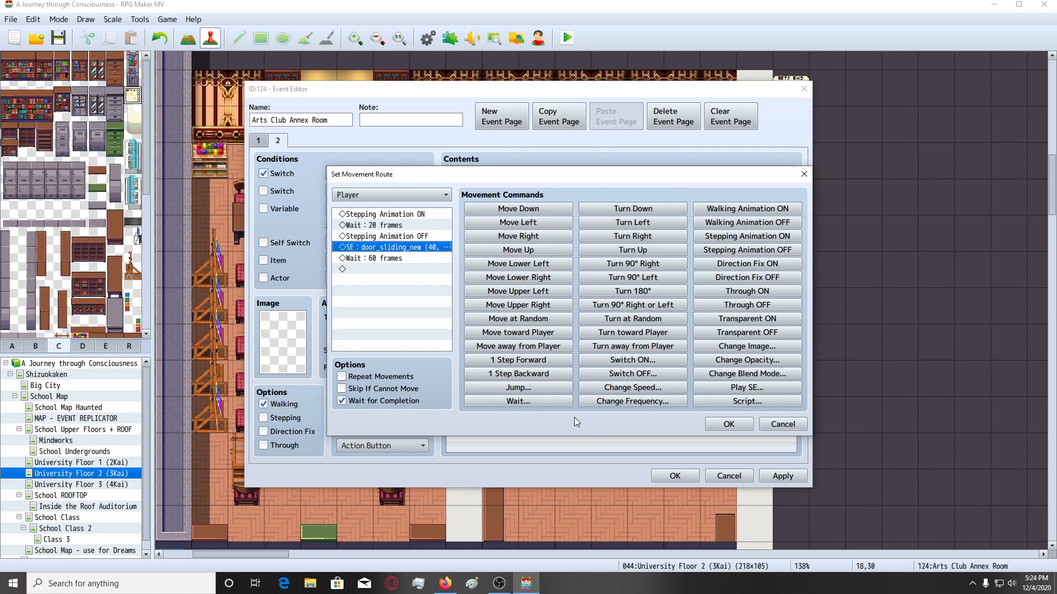
{"action": "left_click", "coordinate": [729, 424]}
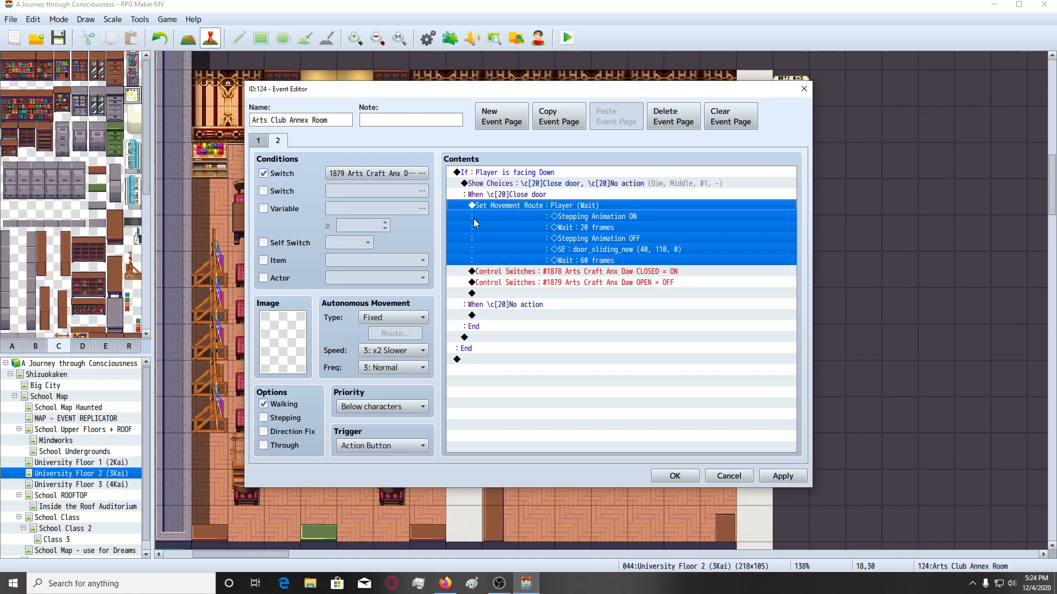
{"action": "left_click", "coordinate": [785, 477]}
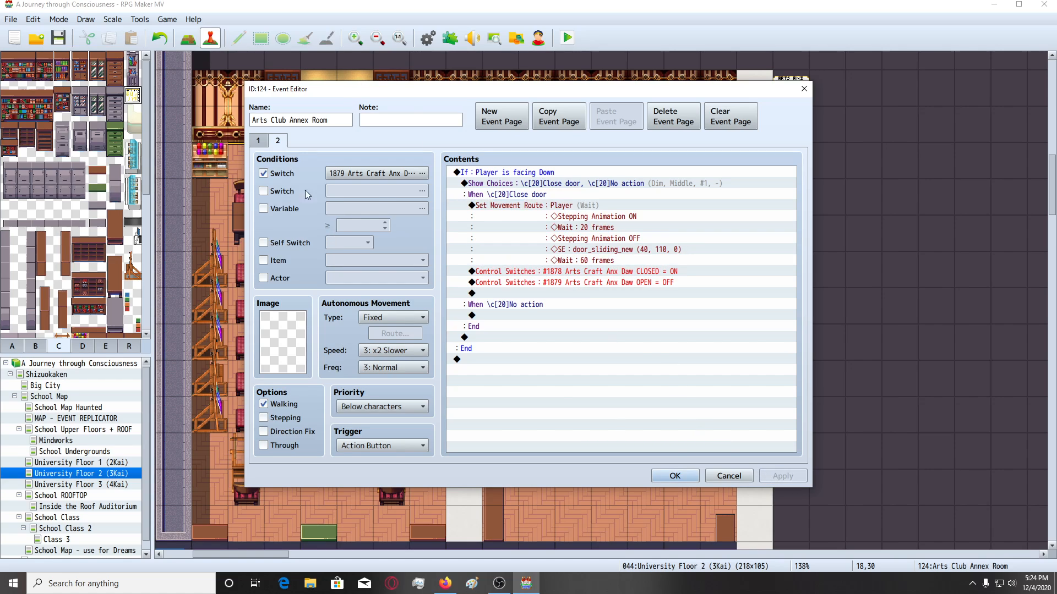
Copy page 1 of event 124 into Arts Club Annex Room event 125 and delete that event's blank first page.
{"action": "left_click", "coordinate": [257, 141]}
{"action": "left_click", "coordinate": [495, 172]}
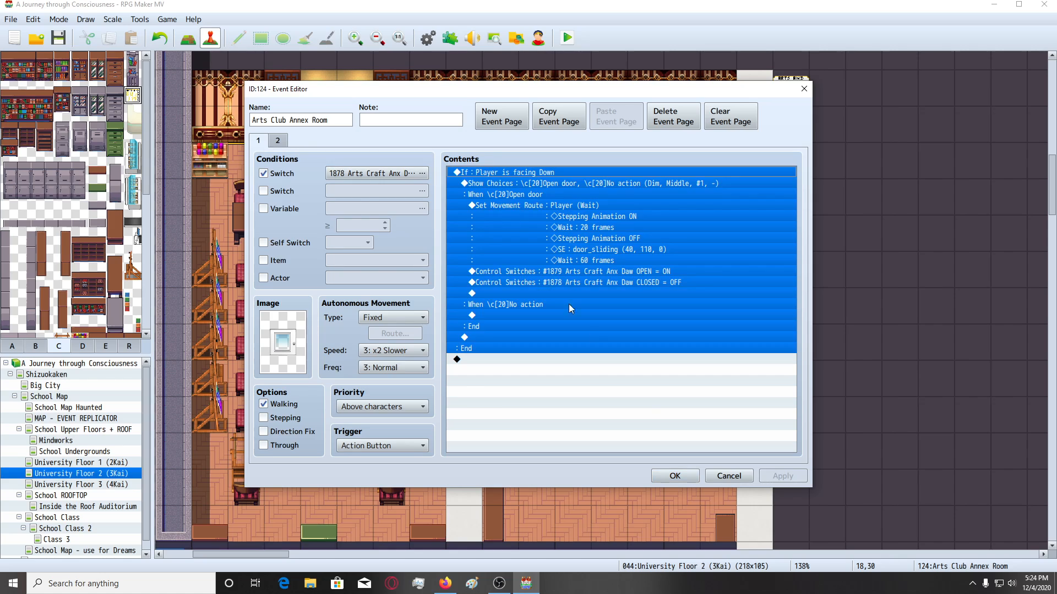
{"action": "left_click", "coordinate": [561, 122]}
{"action": "left_click", "coordinate": [676, 477]}
{"action": "left_click", "coordinate": [609, 429]}
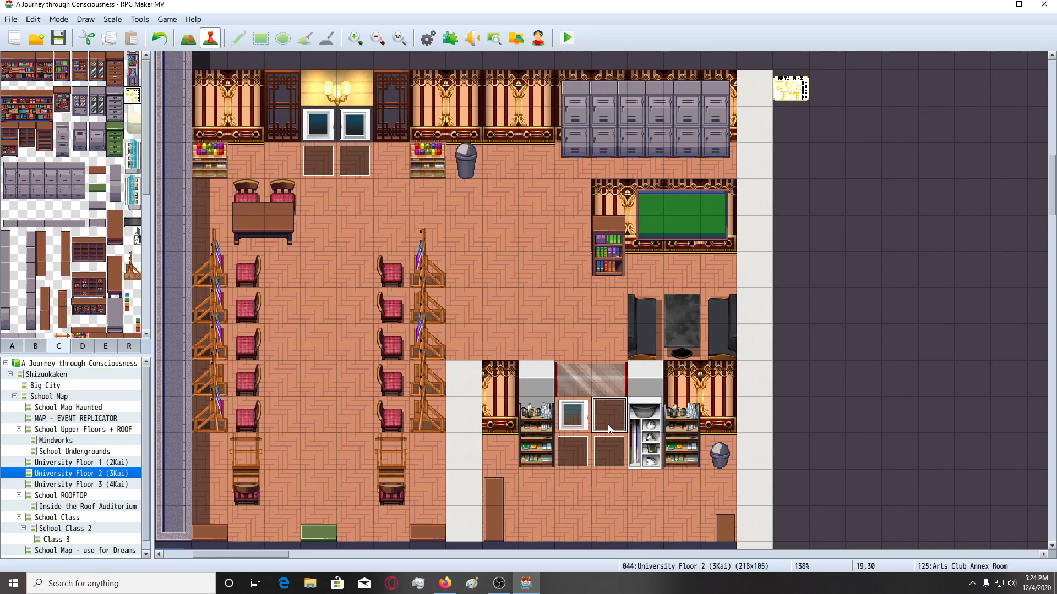
{"action": "double_click", "coordinate": [609, 429]}
{"action": "left_click", "coordinate": [615, 126]}
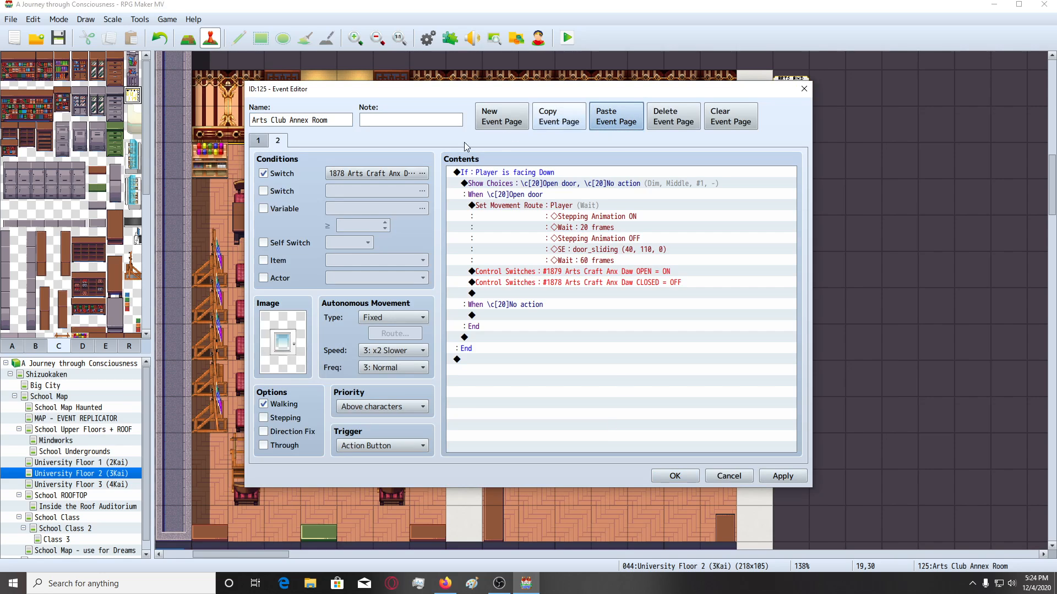
{"action": "left_click", "coordinate": [264, 144]}
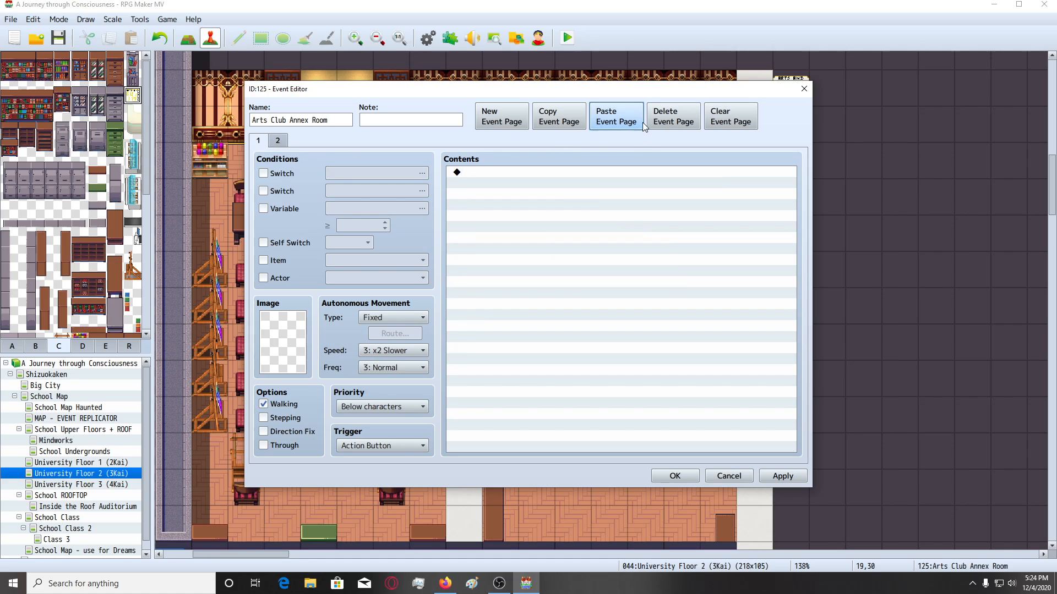
{"action": "left_click", "coordinate": [665, 125]}
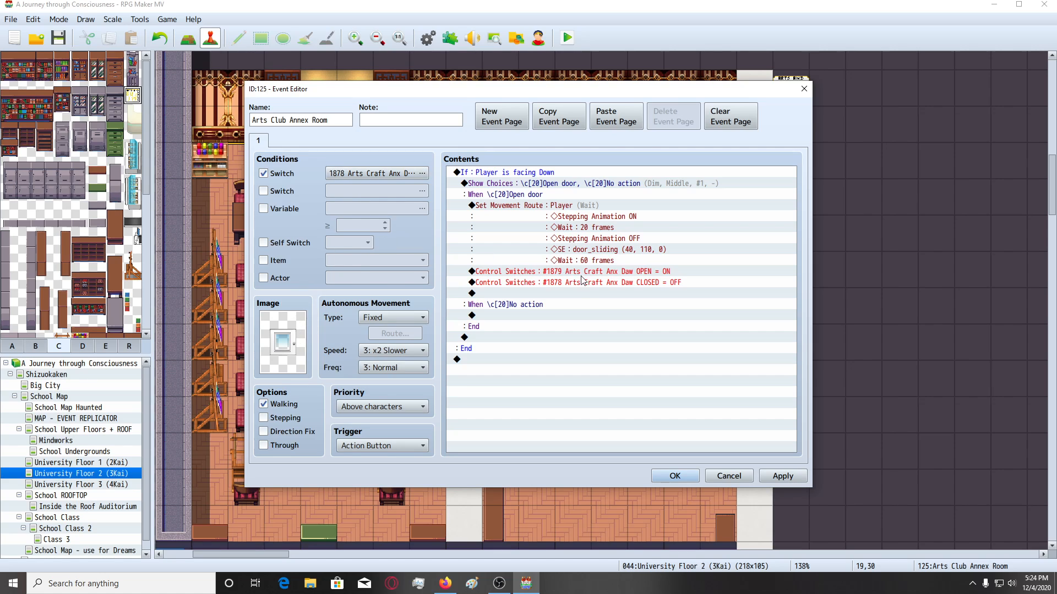
Set event 125's page condition to switch 1879 Arts Craft Anx Daw OPEN and save the event.
{"action": "left_click", "coordinate": [378, 173]}
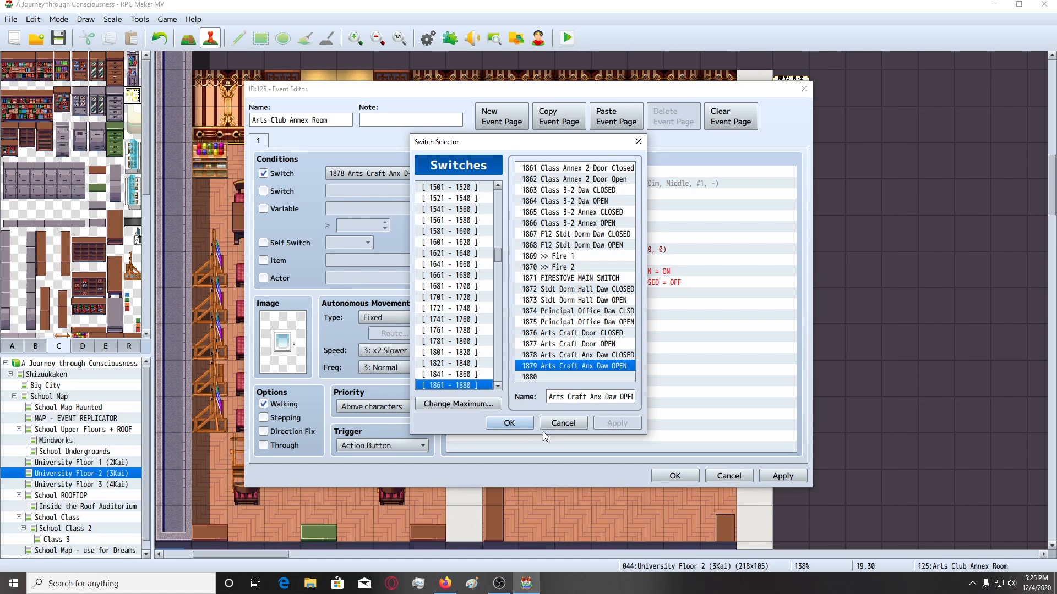
{"action": "left_click", "coordinate": [502, 423]}
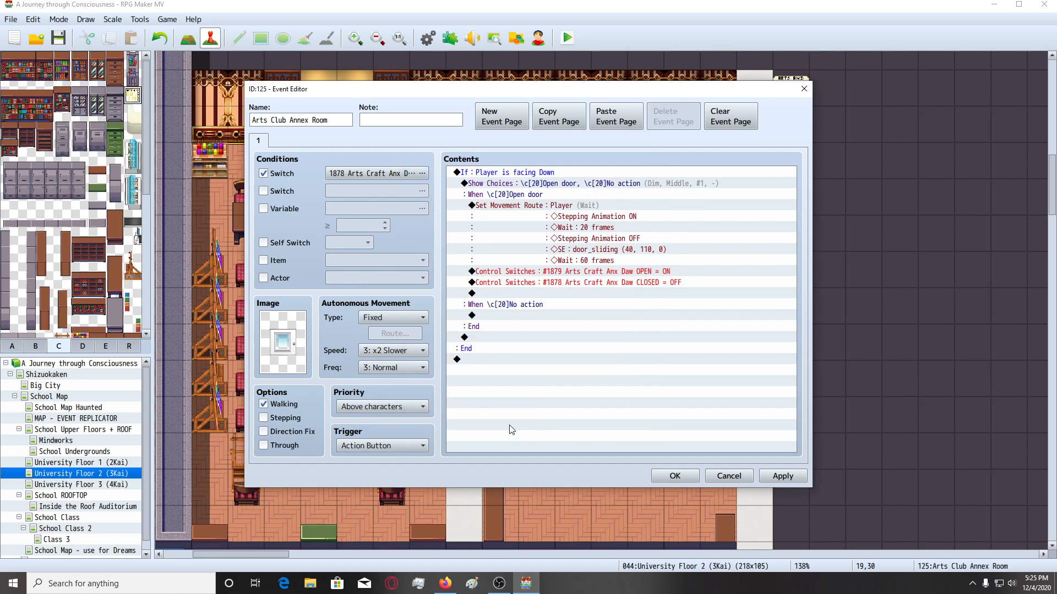
{"action": "left_click", "coordinate": [545, 174]}
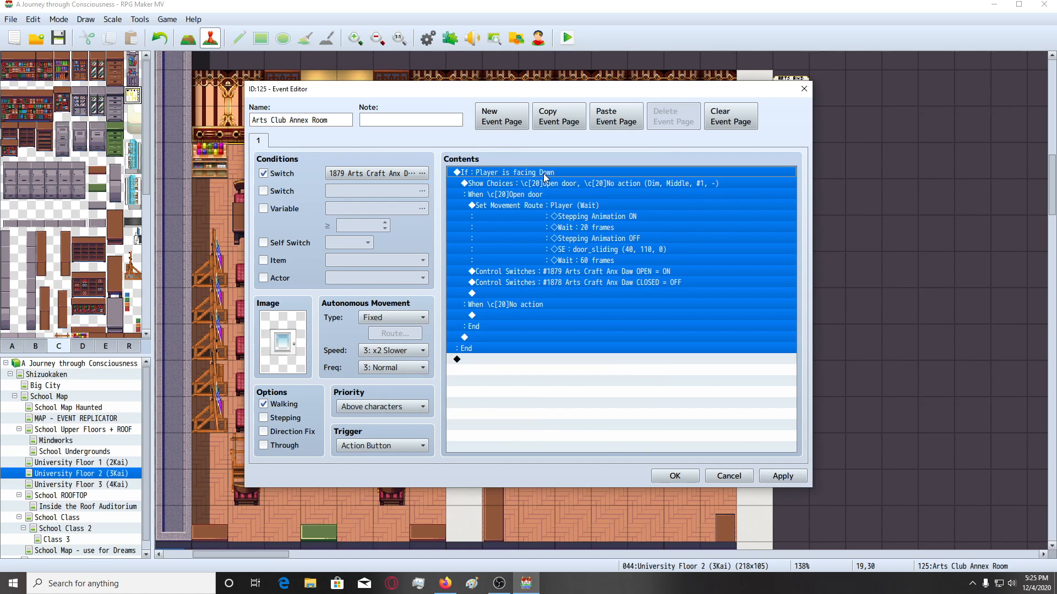
{"action": "left_click", "coordinate": [782, 476]}
{"action": "left_click", "coordinate": [675, 476]}
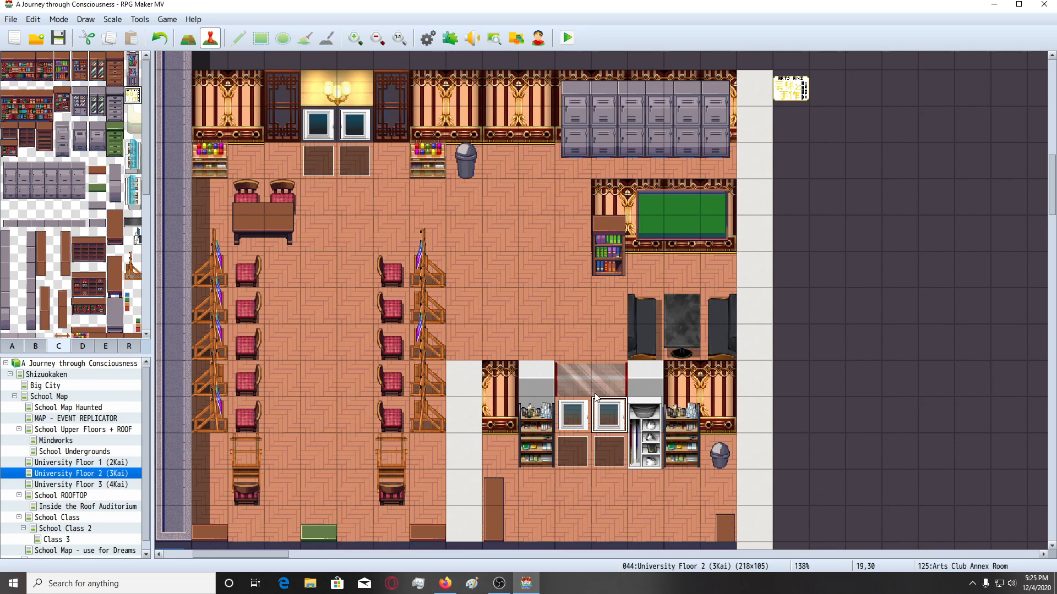
Copy the close-door page 2 of Arts Club Annex Room event 124.
{"action": "double_click", "coordinate": [424, 205]}
{"action": "left_click", "coordinate": [278, 140]}
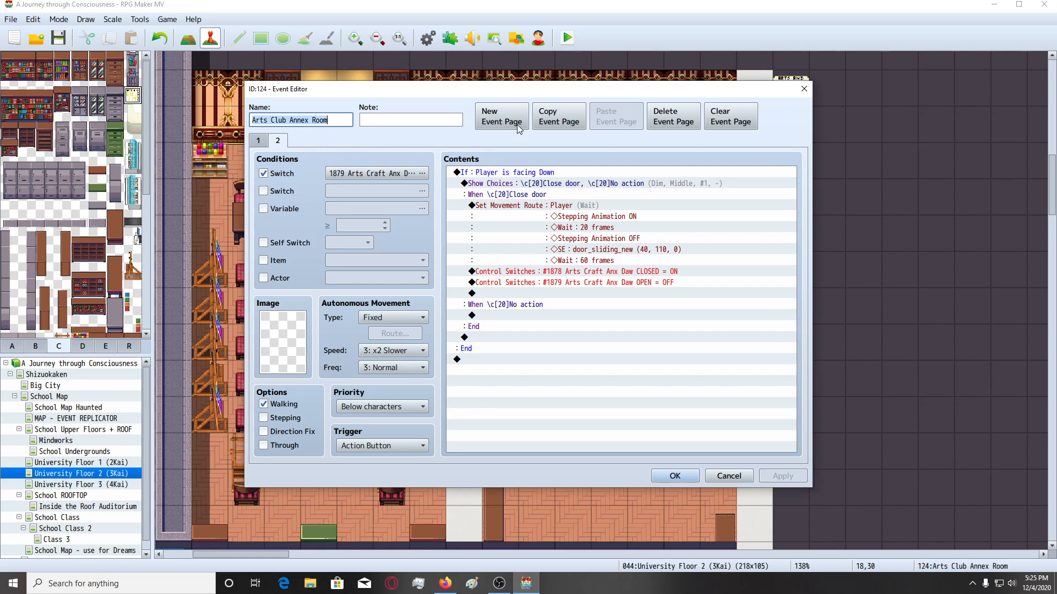
{"action": "left_click", "coordinate": [559, 117]}
{"action": "left_click", "coordinate": [671, 476]}
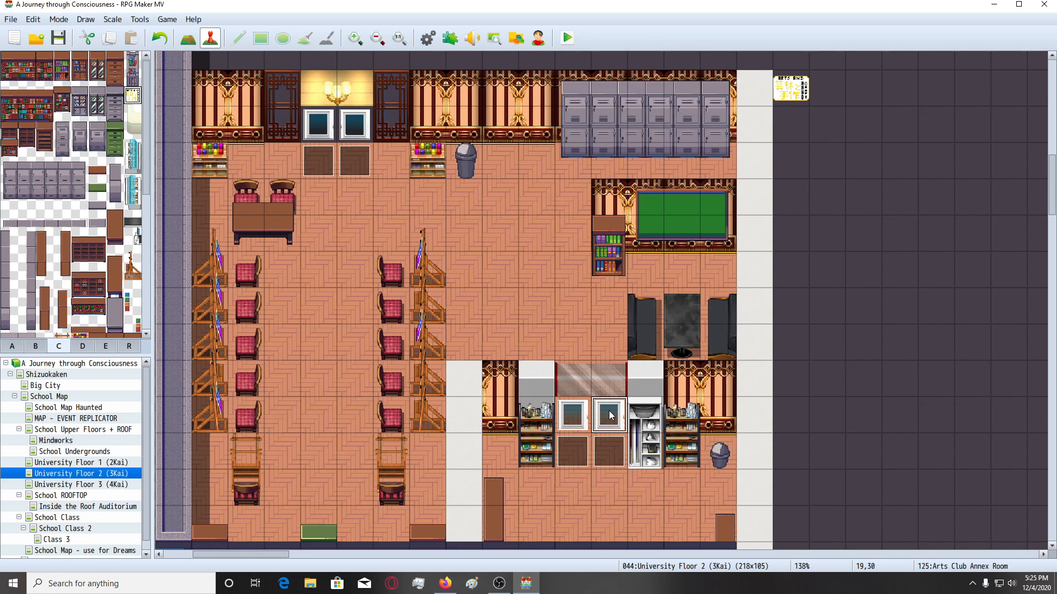
Choose the sliding door window tile from Tileset D as event 125's image and paste the copied page as its page 2.
{"action": "double_click", "coordinate": [292, 334]}
{"action": "double_click", "coordinate": [286, 342]}
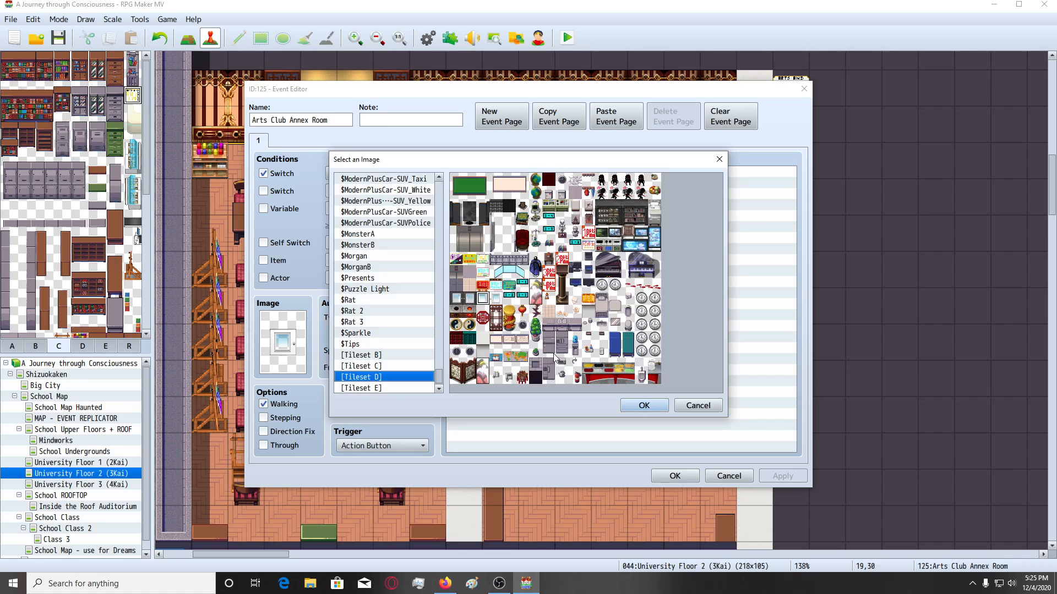
{"action": "double_click", "coordinate": [496, 302]}
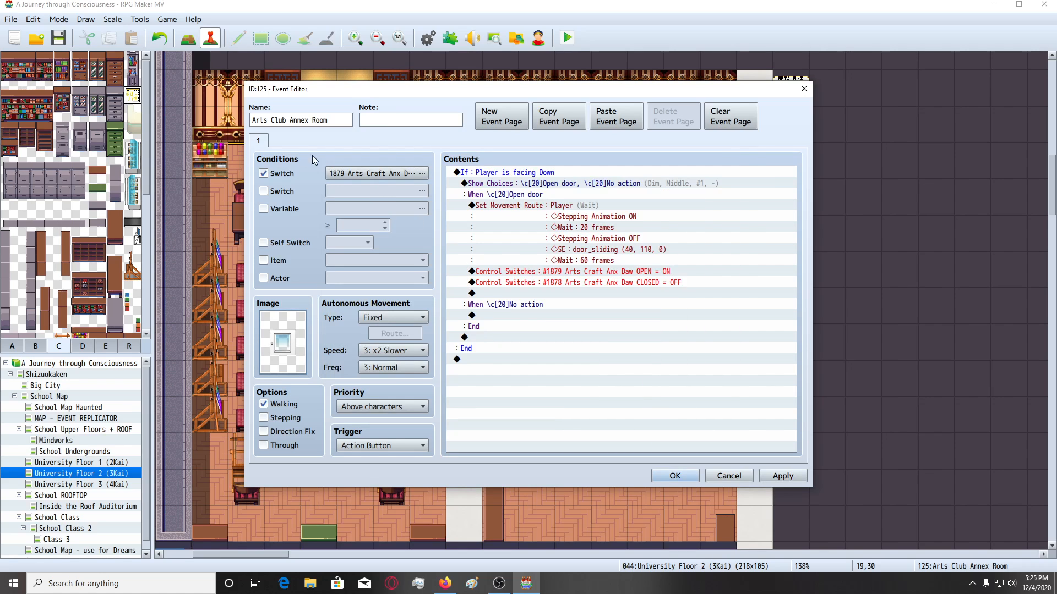
{"action": "left_click", "coordinate": [616, 116]}
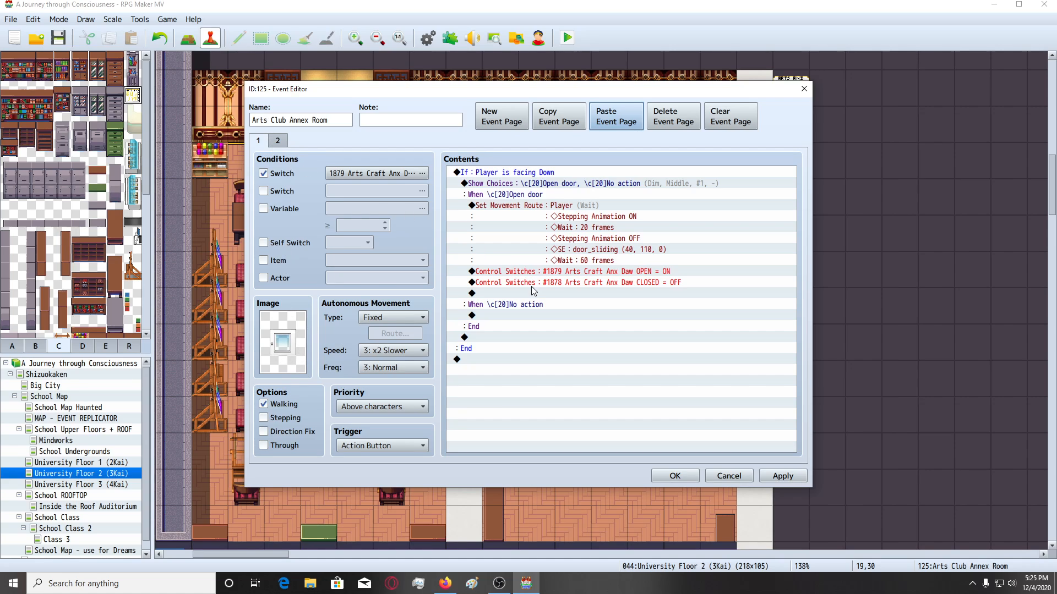
{"action": "left_click", "coordinate": [783, 475]}
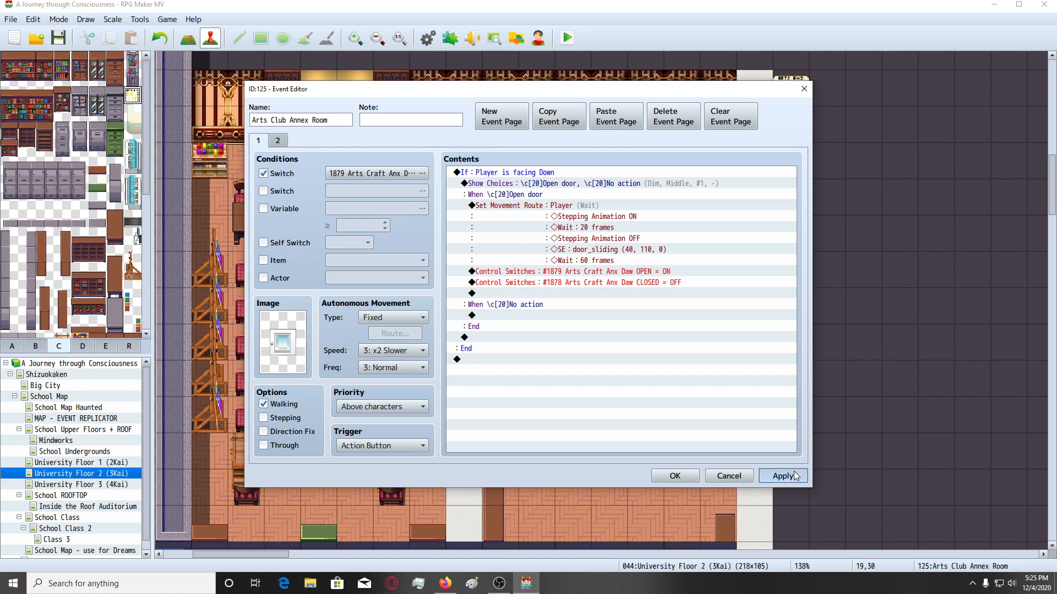
Copy all open-door commands from page 1 of event 125 into Arts Club Annex Exit Event 126.
{"action": "left_click", "coordinate": [573, 181]}
{"action": "left_click", "coordinate": [573, 173]}
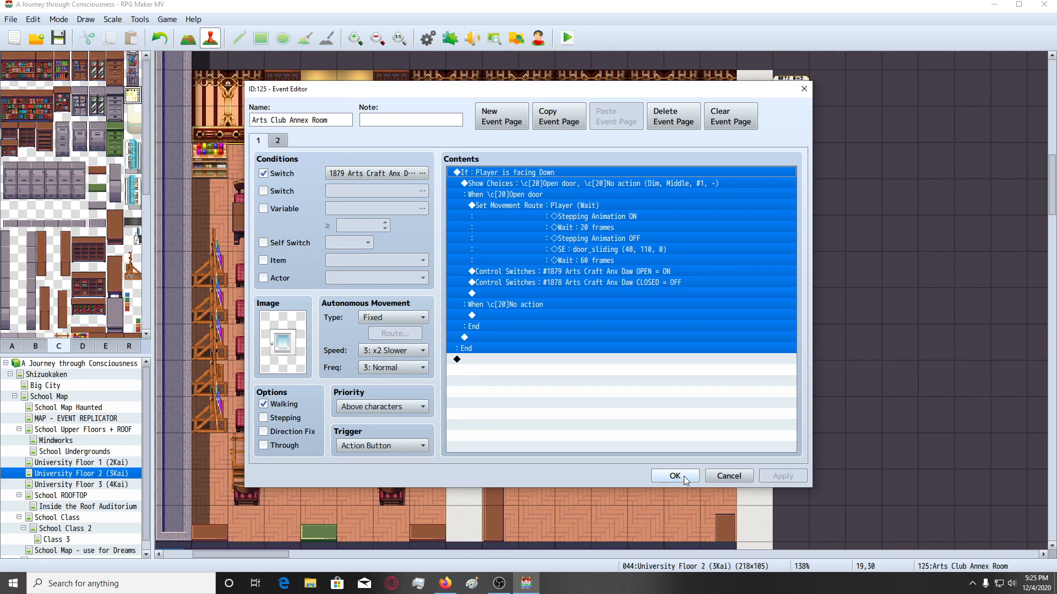
{"action": "left_click", "coordinate": [686, 480]}
{"action": "left_click", "coordinate": [582, 460]}
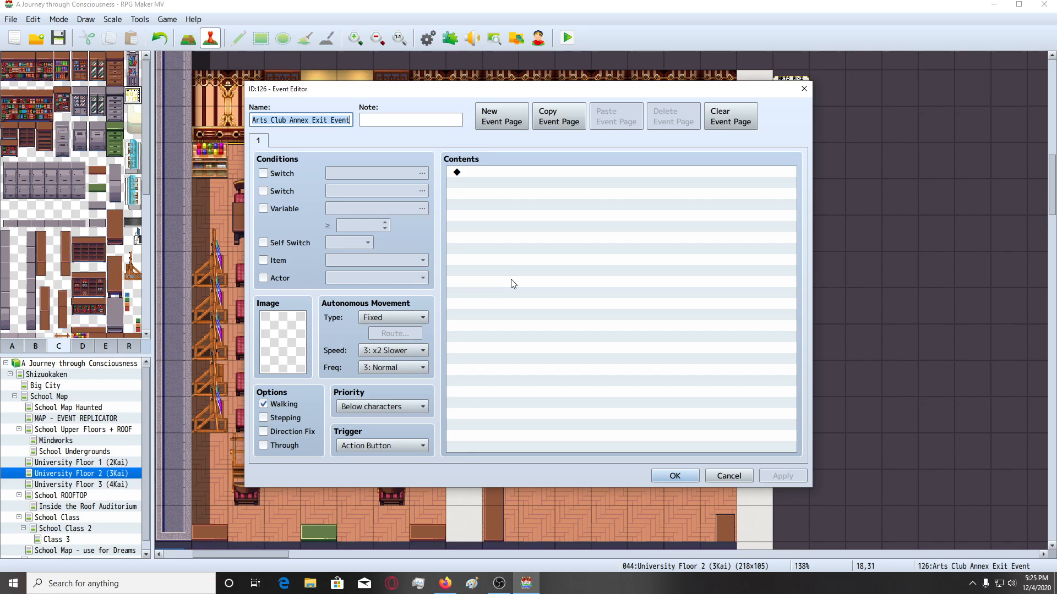
{"action": "left_click", "coordinate": [514, 284]}
{"action": "key", "text": "ctrl+v"}
Set event 126's page 1 condition to switch 1878 Arts Craft Anx Daw CLOSED and its image to the thin dark bar tile from Tileset B.
{"action": "left_click", "coordinate": [284, 175]}
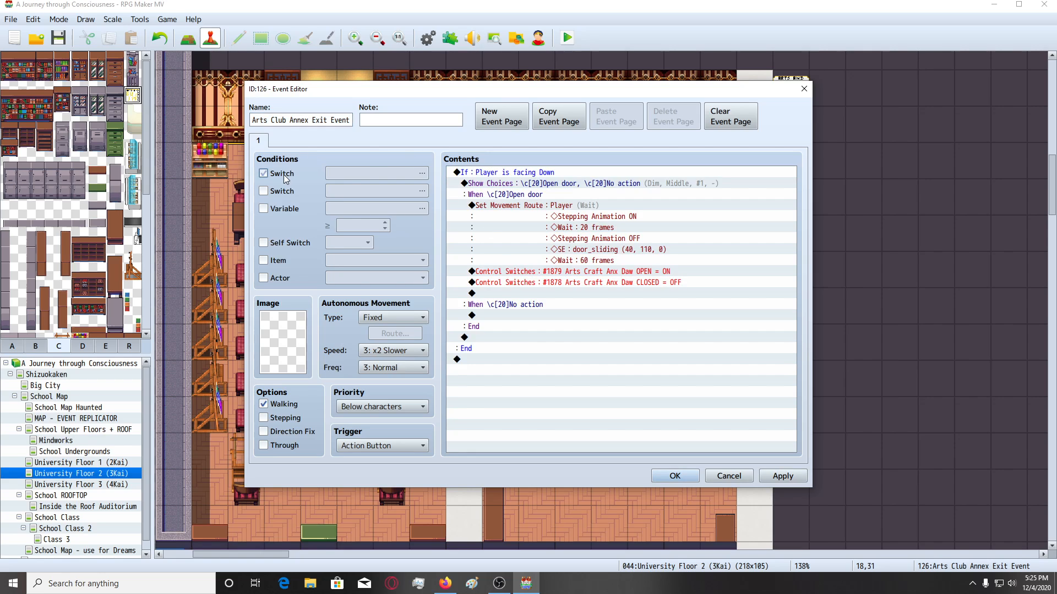
{"action": "left_click", "coordinate": [422, 174]}
{"action": "double_click", "coordinate": [580, 360]}
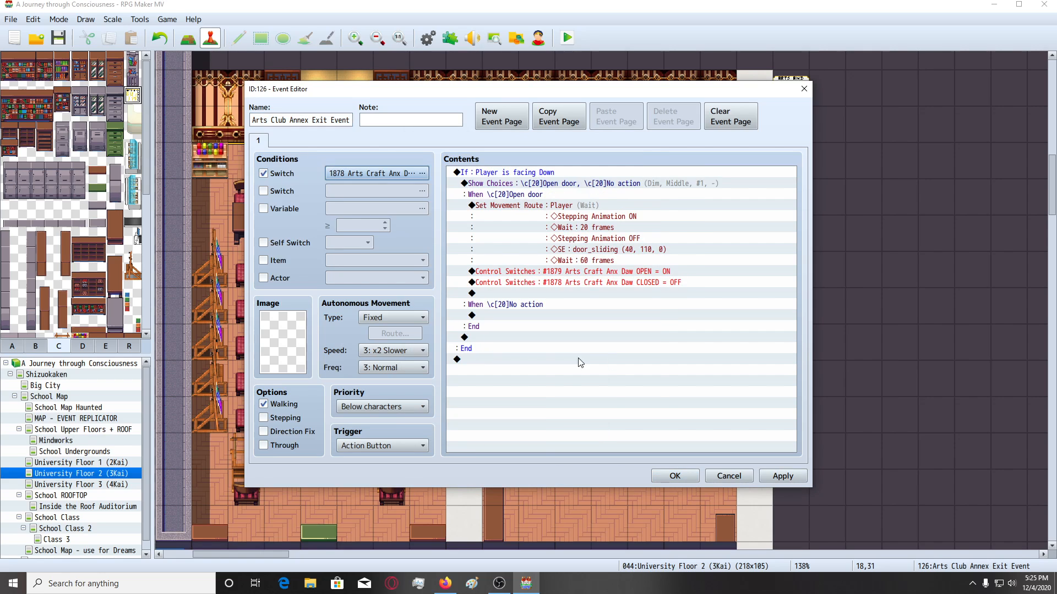
{"action": "double_click", "coordinate": [279, 344]}
{"action": "left_click_drag", "start_coordinate": [441, 180], "coordinate": [439, 379]}
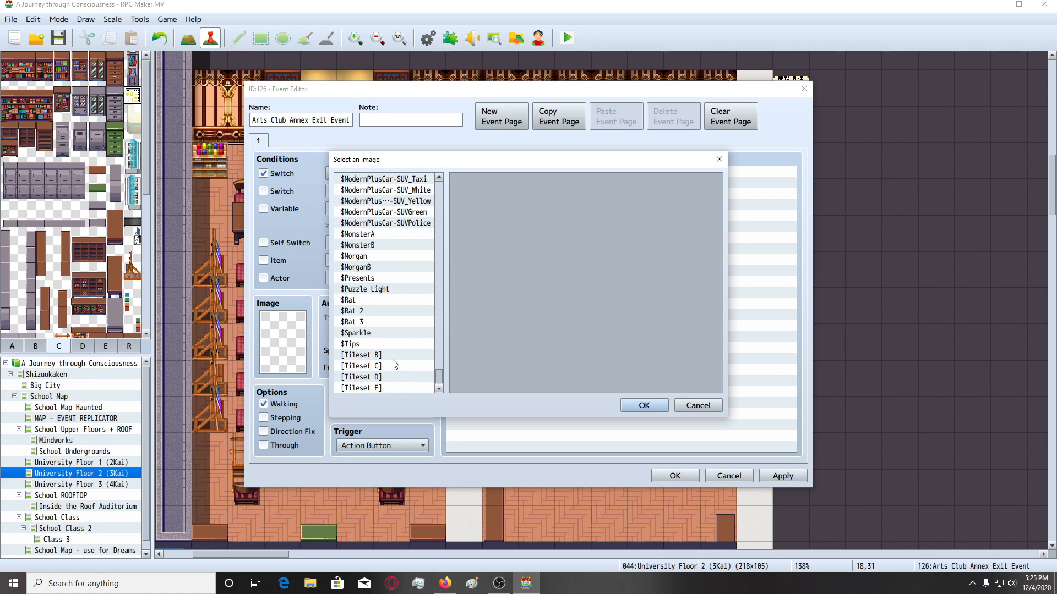
{"action": "left_click", "coordinate": [394, 355]}
{"action": "double_click", "coordinate": [621, 218]}
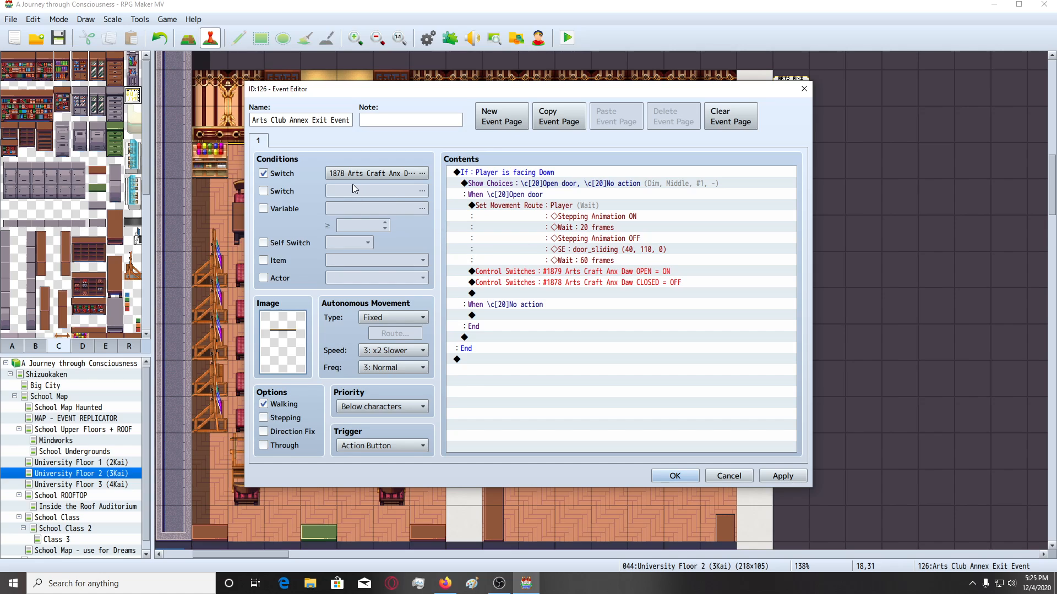
Add page 2 to event 126 with switch 1879 Arts Craft Anx Daw OPEN as its condition and paste the copied commands.
{"action": "left_click", "coordinate": [489, 116]}
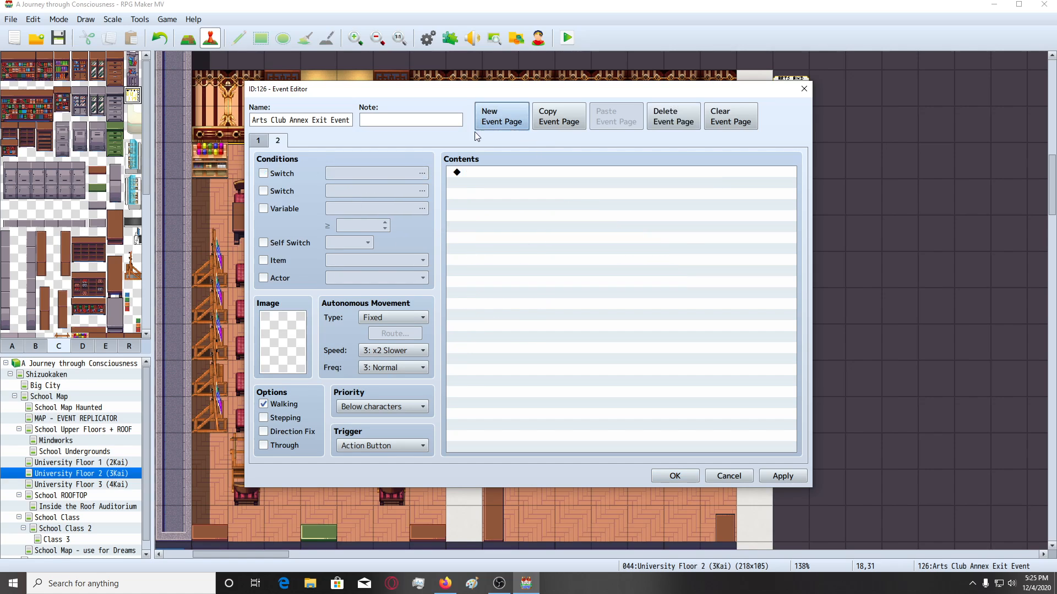
{"action": "left_click", "coordinate": [263, 173]}
{"action": "left_click", "coordinate": [422, 174]}
{"action": "double_click", "coordinate": [588, 370]}
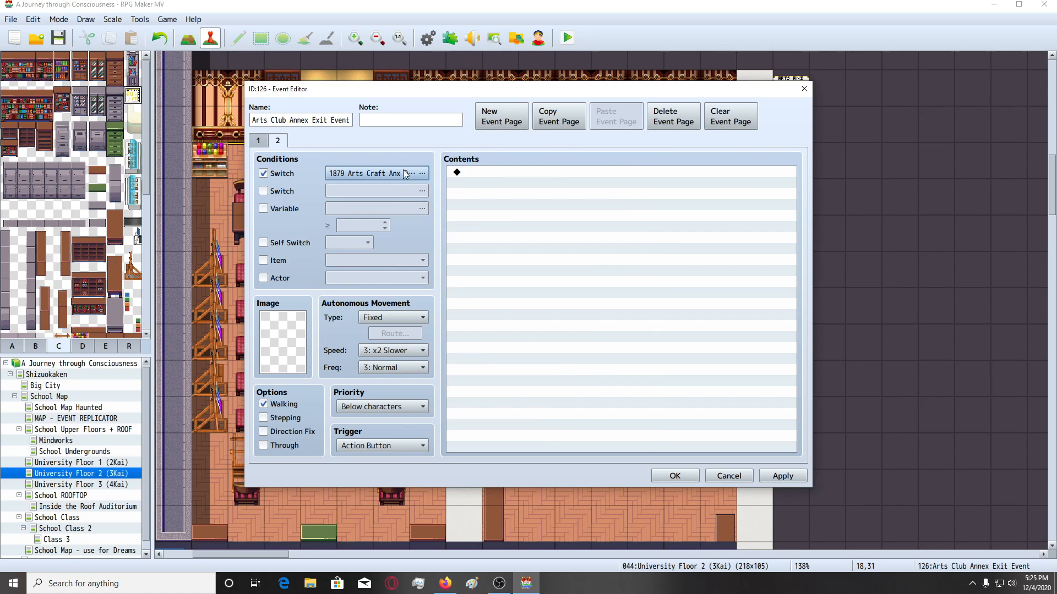
{"action": "left_click", "coordinate": [483, 174]}
{"action": "key", "text": "ctrl+v"}
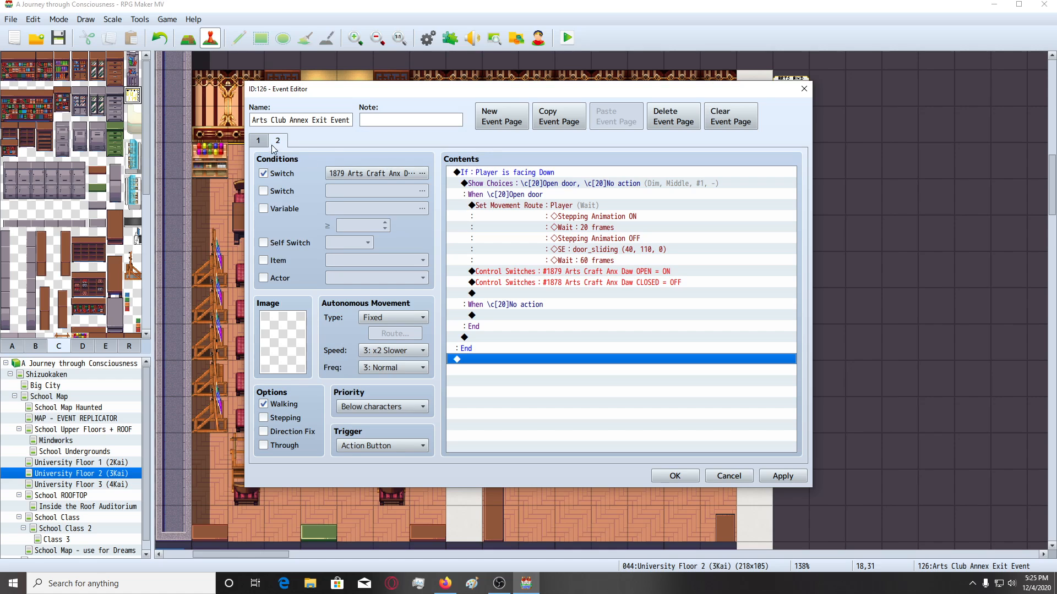
Change page 1's conditional branch in event 126 to check that the player is facing Up, and save the event.
{"action": "mouse_move", "coordinate": [336, 95]}
{"action": "left_mouse_down"}
{"action": "mouse_move", "coordinate": [746, 501]}
{"action": "mouse_move", "coordinate": [414, 117]}
{"action": "mouse_move", "coordinate": [319, 101]}
{"action": "left_mouse_up"}
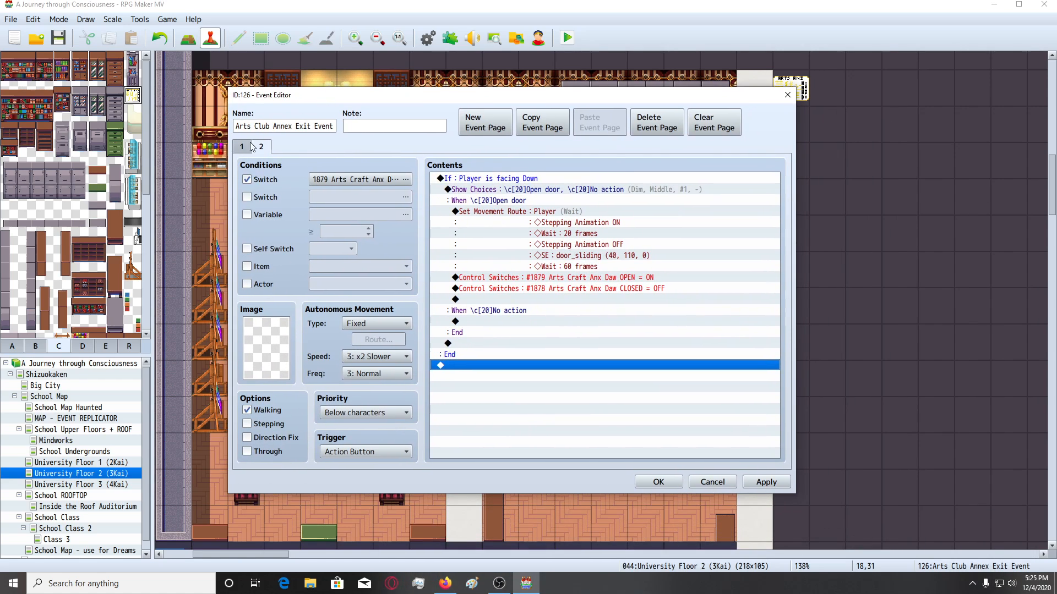
{"action": "double_click", "coordinate": [560, 179]}
{"action": "left_click", "coordinate": [610, 313]}
{"action": "left_click", "coordinate": [610, 366]}
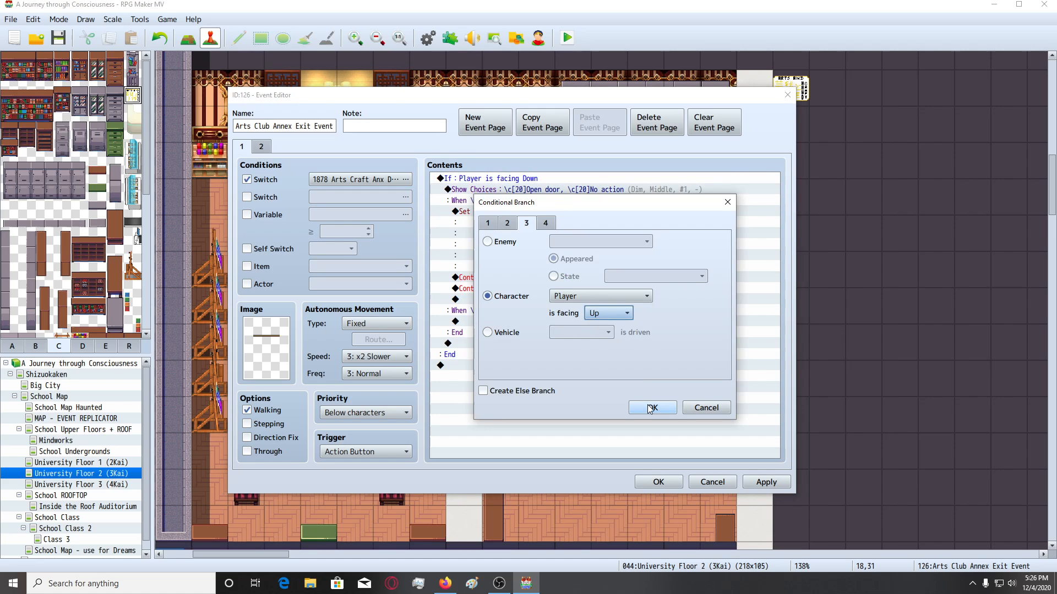
{"action": "left_click", "coordinate": [652, 407]}
{"action": "left_click", "coordinate": [766, 482]}
{"action": "left_click", "coordinate": [671, 480]}
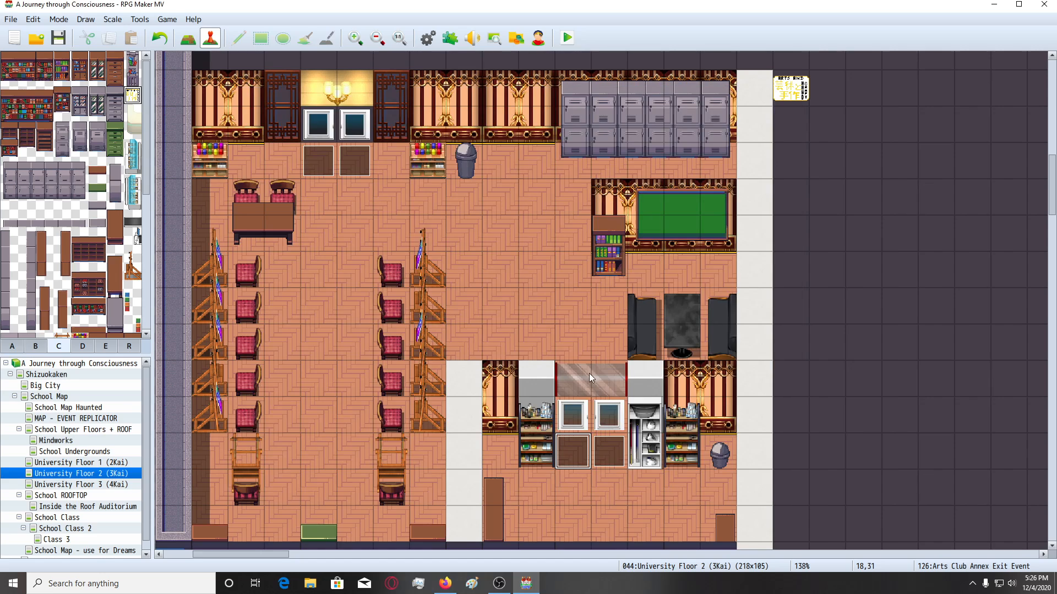
Replace the commands on page 2 of event 126 with the close-door commands copied from page 2 of event 125.
{"action": "left_click", "coordinate": [616, 431]}
{"action": "double_click", "coordinate": [615, 431]}
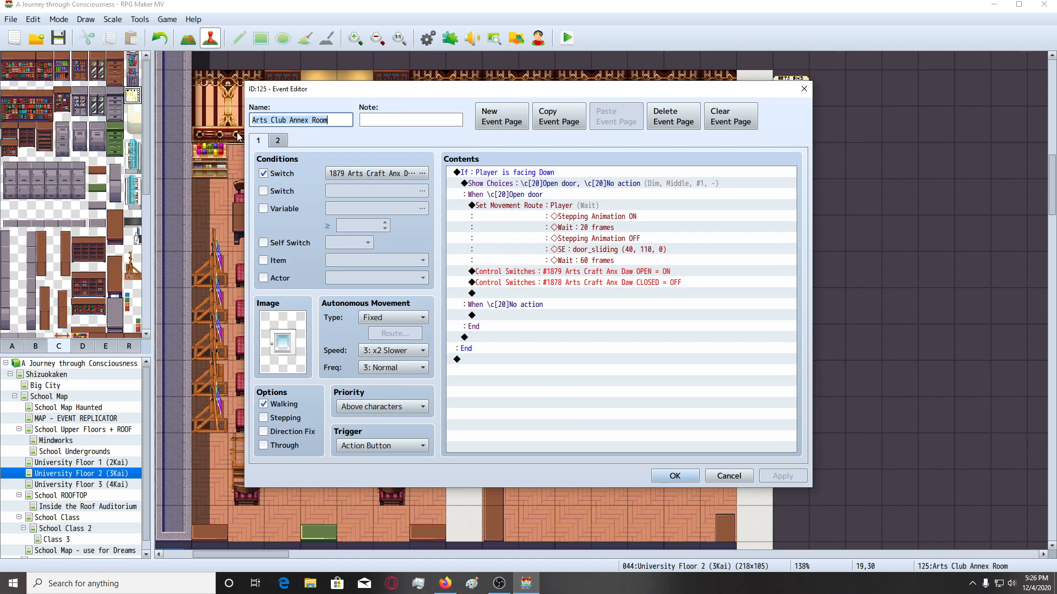
{"action": "left_click", "coordinate": [557, 181]}
{"action": "left_click", "coordinate": [557, 172]}
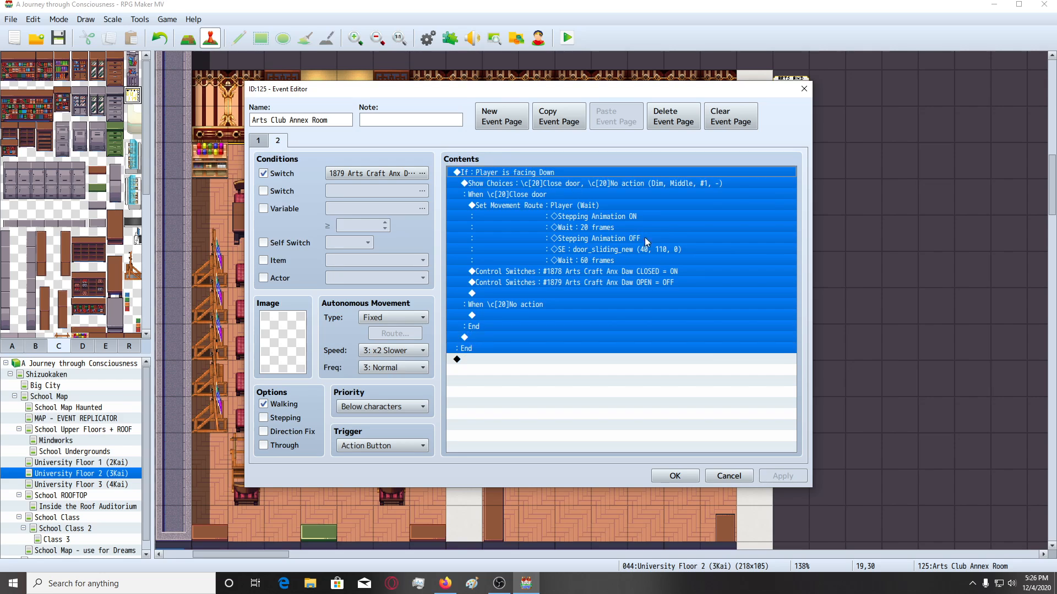
{"action": "left_click", "coordinate": [684, 480]}
{"action": "left_click", "coordinate": [577, 448]}
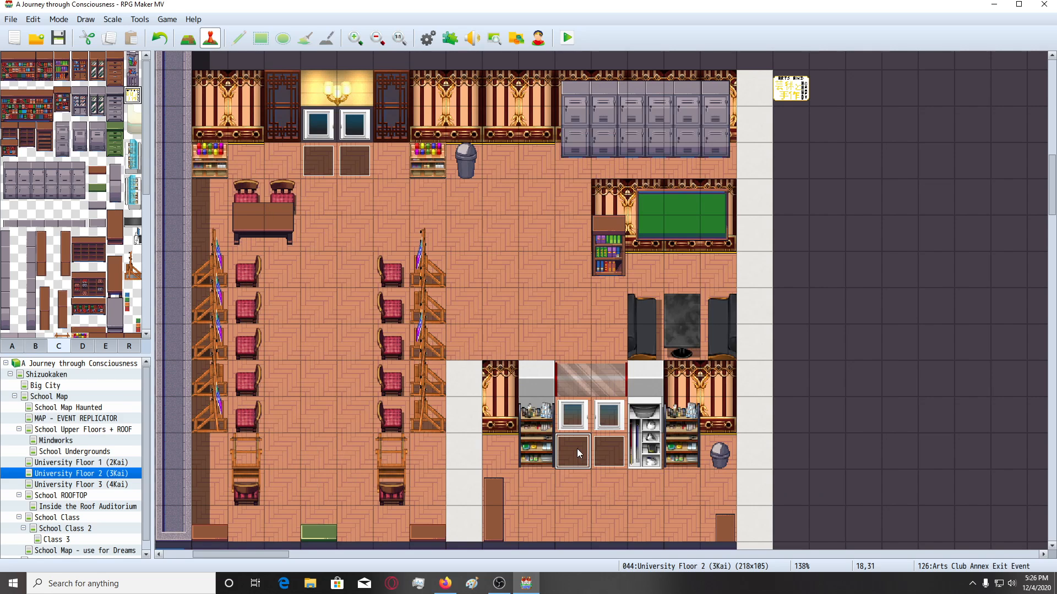
{"action": "double_click", "coordinate": [577, 448]}
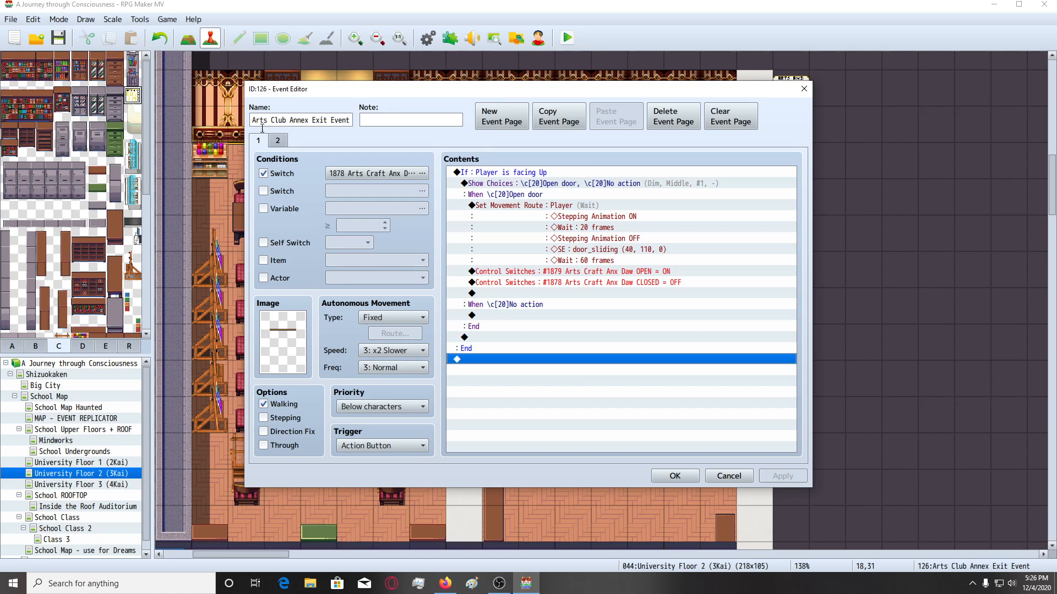
{"action": "left_click", "coordinate": [507, 172]}
{"action": "key", "text": "Delete"}
{"action": "key", "text": "ctrl+v"}
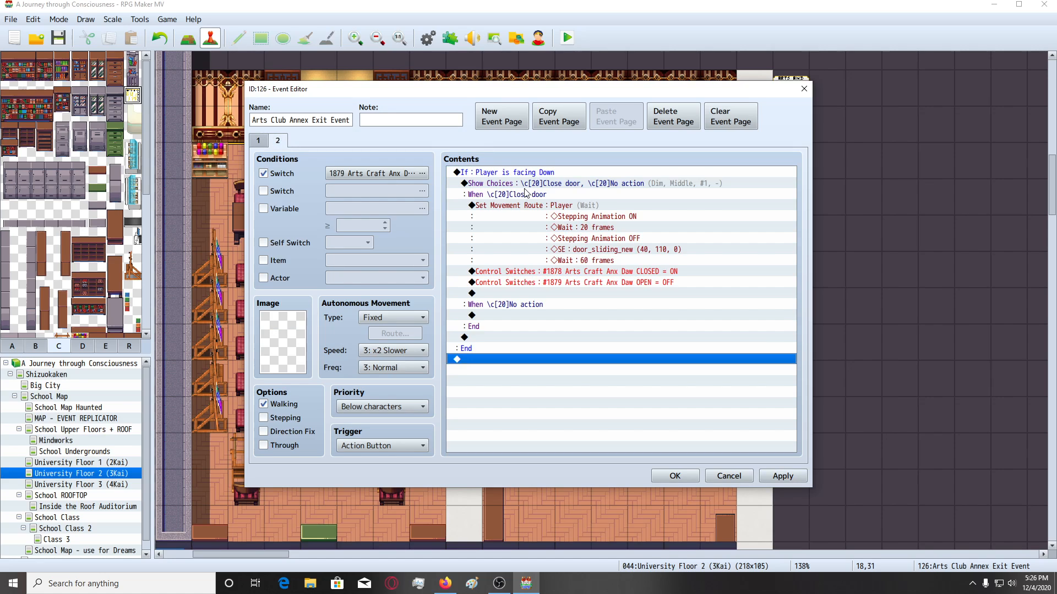
Change page 2's conditional branch in event 126 to check that the player is facing Up, and save the event.
{"action": "left_click", "coordinate": [536, 183]}
{"action": "double_click", "coordinate": [495, 172]}
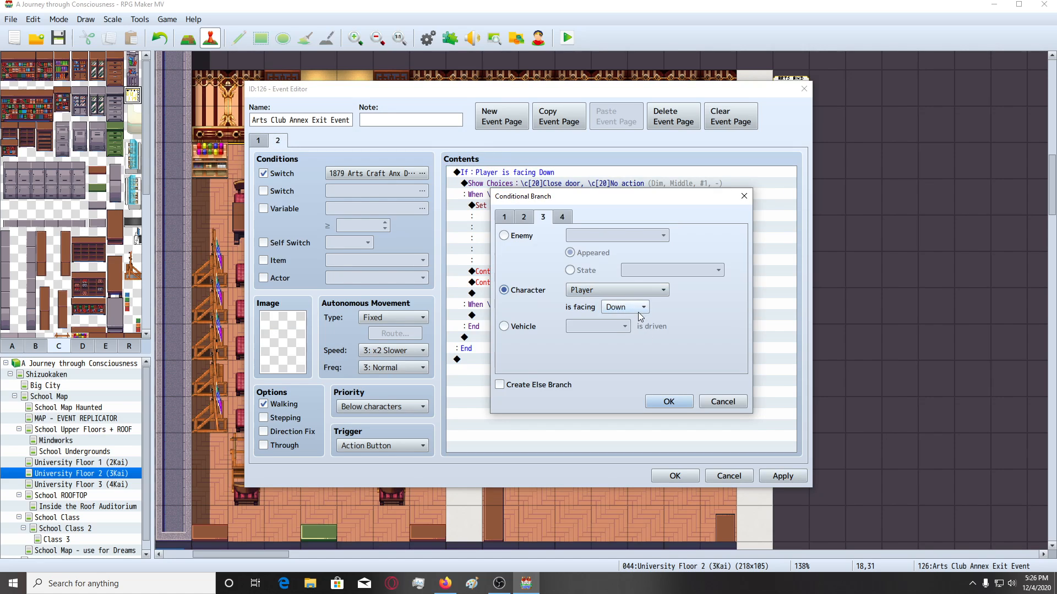
{"action": "left_click", "coordinate": [633, 307]}
{"action": "left_click", "coordinate": [627, 359]}
{"action": "left_click", "coordinate": [669, 402]}
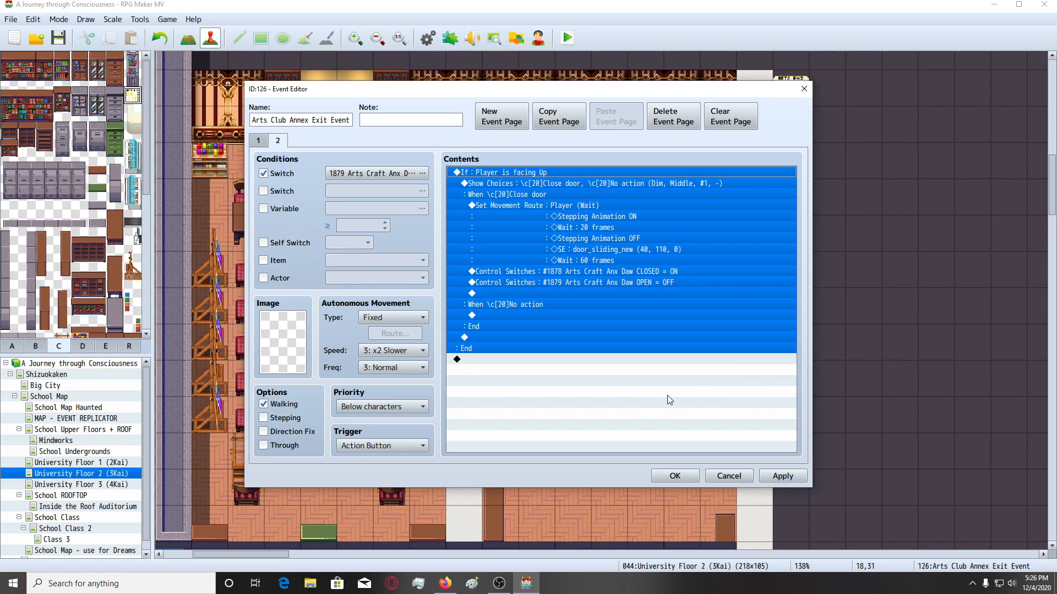
{"action": "left_click", "coordinate": [782, 476]}
{"action": "left_click", "coordinate": [675, 476]}
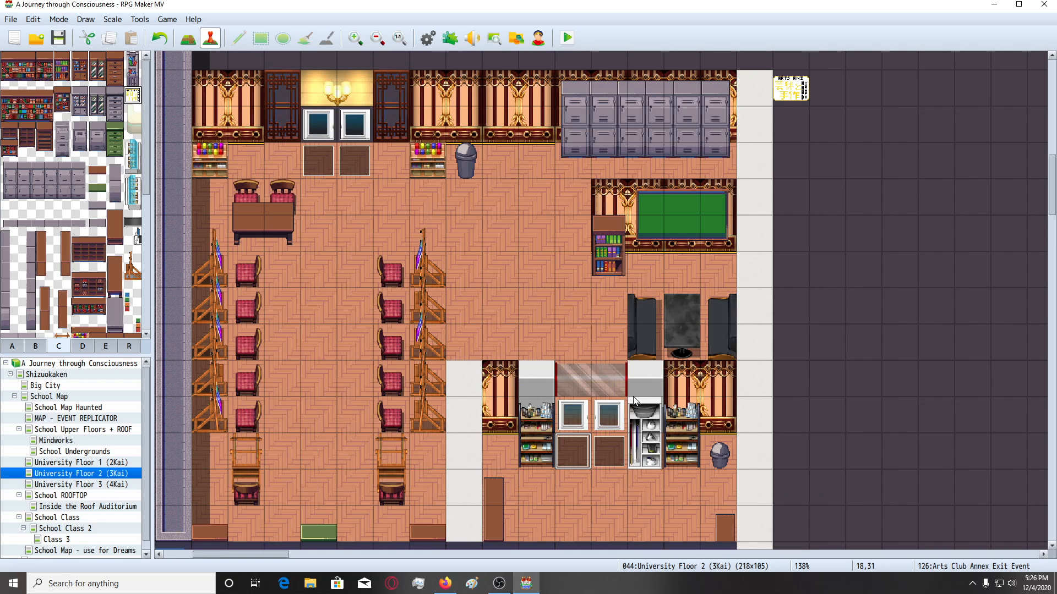
Copy the open-door commands from page 1 of event 126 into Arts Club Annex Exit Event 127 and save it.
{"action": "double_click", "coordinate": [576, 454]}
{"action": "left_click", "coordinate": [624, 342]}
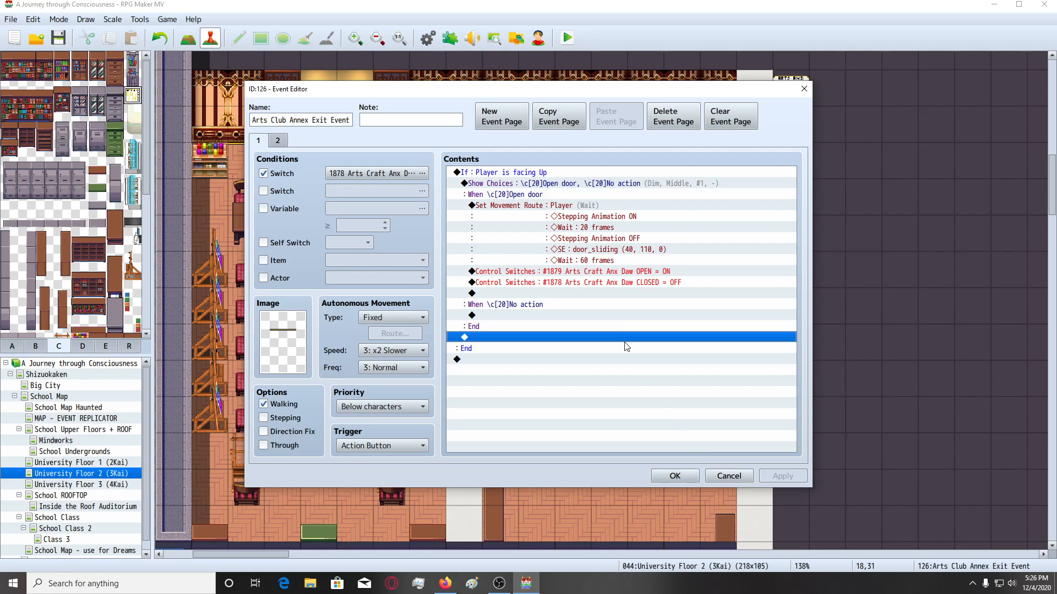
{"action": "key", "text": "ctrl+a"}
{"action": "left_click", "coordinate": [675, 476]}
{"action": "left_click", "coordinate": [616, 457]}
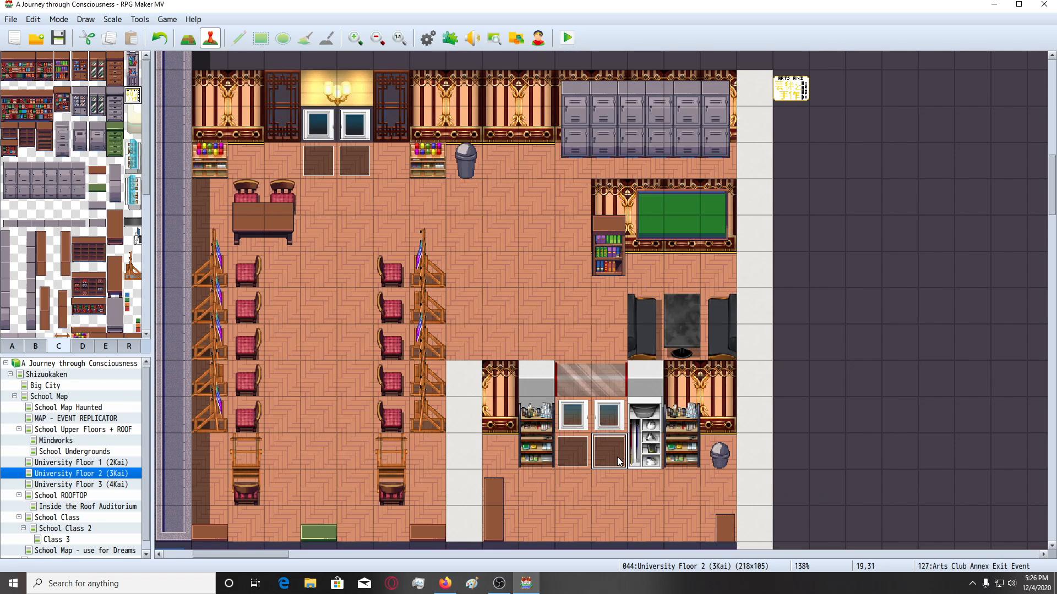
{"action": "double_click", "coordinate": [616, 457]}
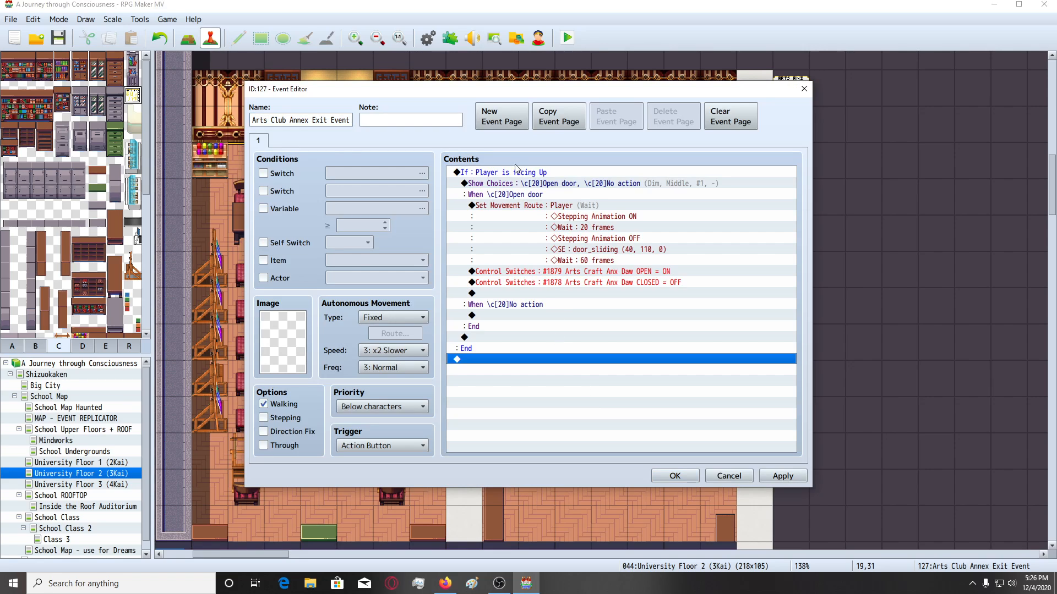
{"action": "left_click", "coordinate": [782, 477]}
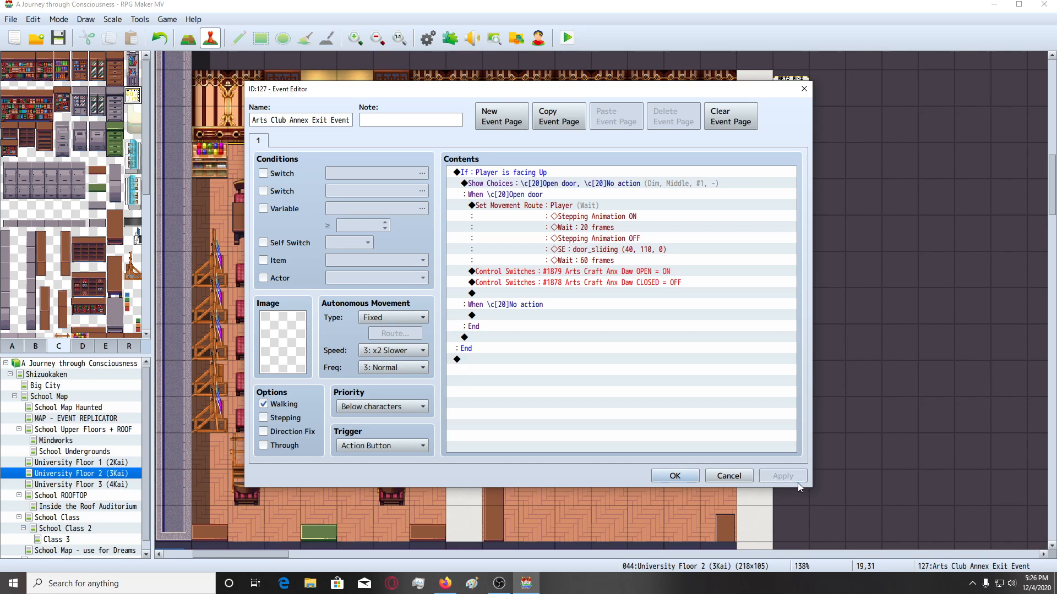
{"action": "left_click", "coordinate": [674, 477]}
Copy the close-door commands from page 2 of event 126 into a new page 2 of event 127.
{"action": "left_click", "coordinate": [575, 452]}
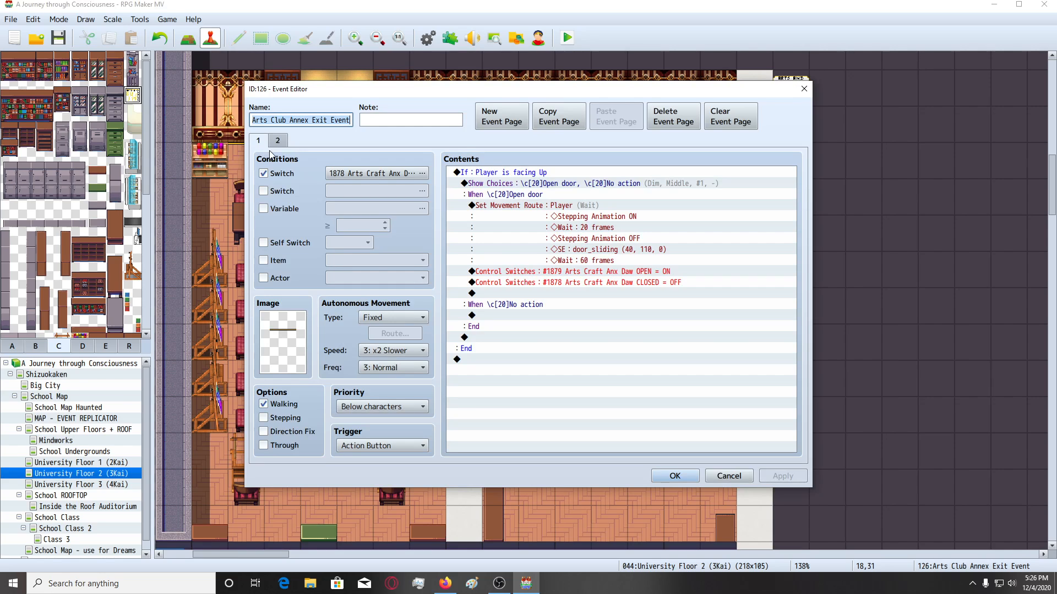
{"action": "left_click", "coordinate": [278, 143]}
{"action": "left_click", "coordinate": [552, 240]}
{"action": "key", "text": "ctrl+a"}
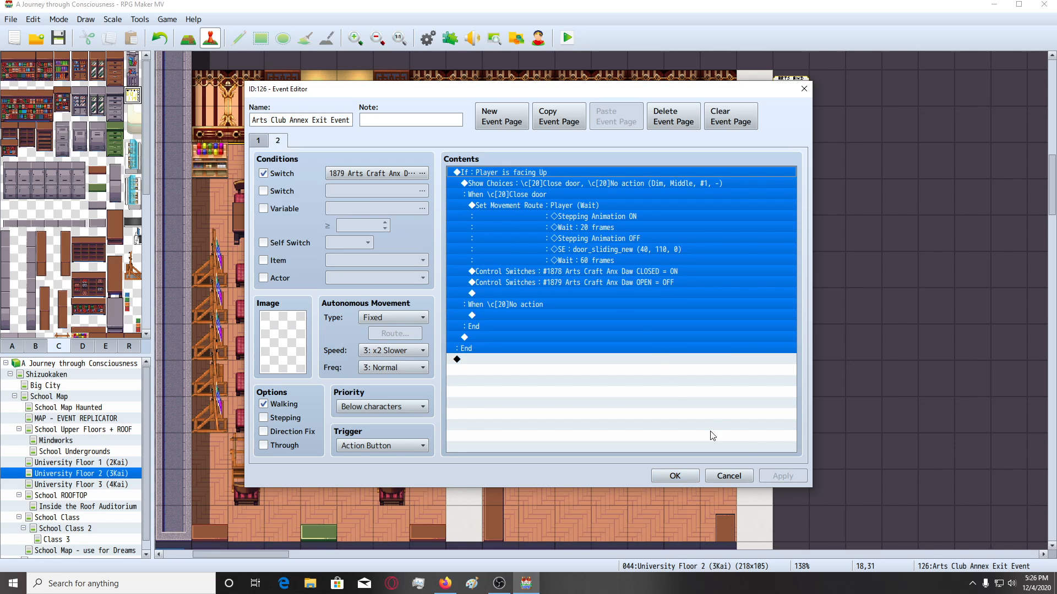
{"action": "left_click", "coordinate": [675, 476]}
{"action": "left_click", "coordinate": [601, 446]}
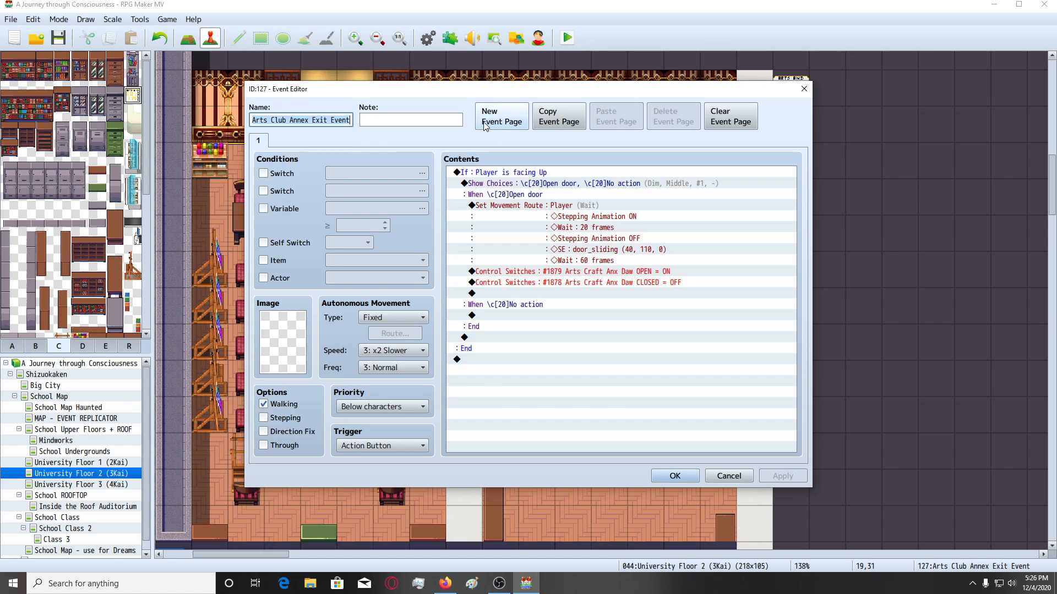
{"action": "left_click", "coordinate": [498, 117]}
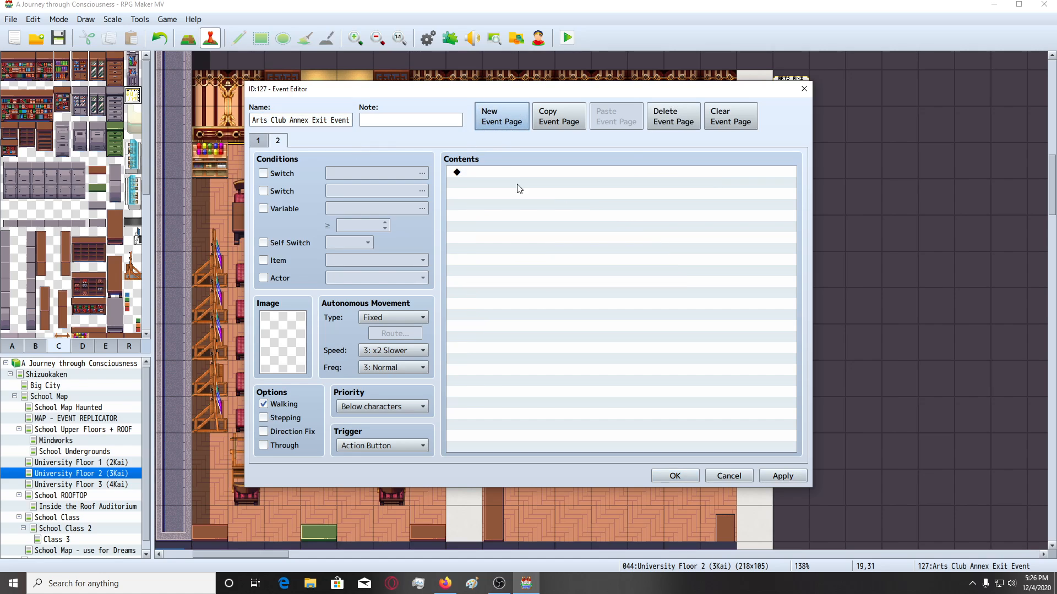
{"action": "left_click", "coordinate": [519, 189]}
{"action": "key", "text": "ctrl+v"}
Set page 2 of event 127 to require switch 1879 Arts Craft Anx Daw OPEN, check both pages, and save the event.
{"action": "left_click", "coordinate": [285, 174]}
{"action": "left_click", "coordinate": [422, 174]}
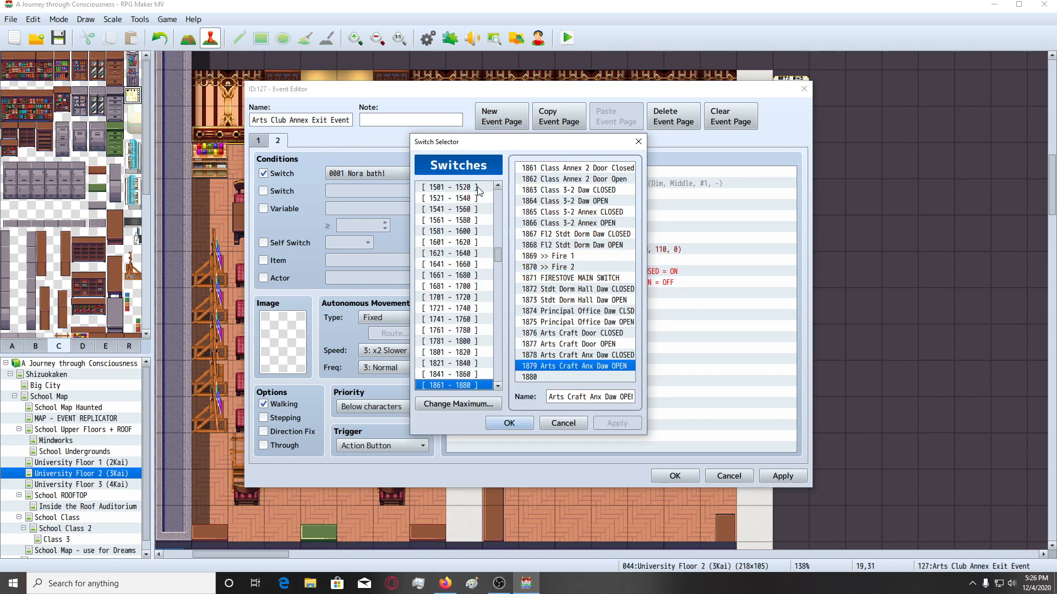
{"action": "double_click", "coordinate": [605, 367]}
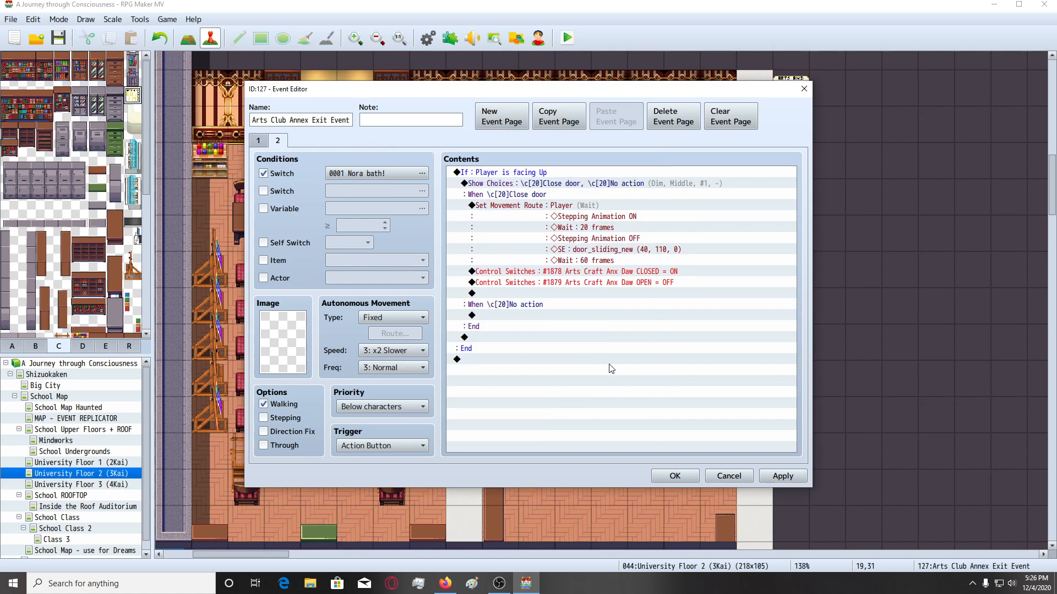
{"action": "left_click", "coordinate": [265, 144]}
{"action": "left_click", "coordinate": [279, 142]}
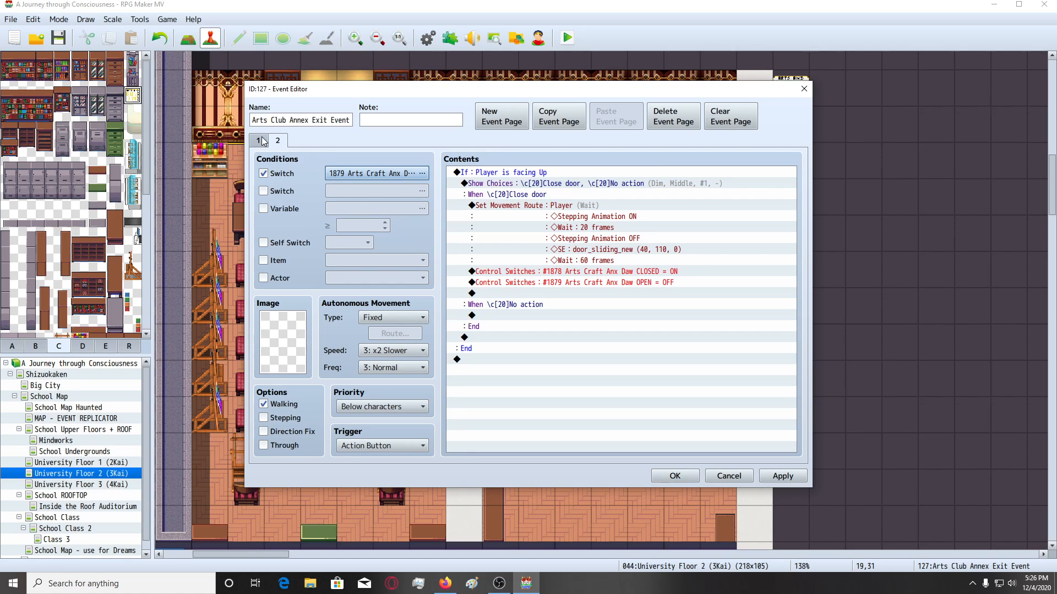
{"action": "left_click", "coordinate": [263, 141]}
{"action": "left_click", "coordinate": [806, 478]}
{"action": "left_click", "coordinate": [686, 478]}
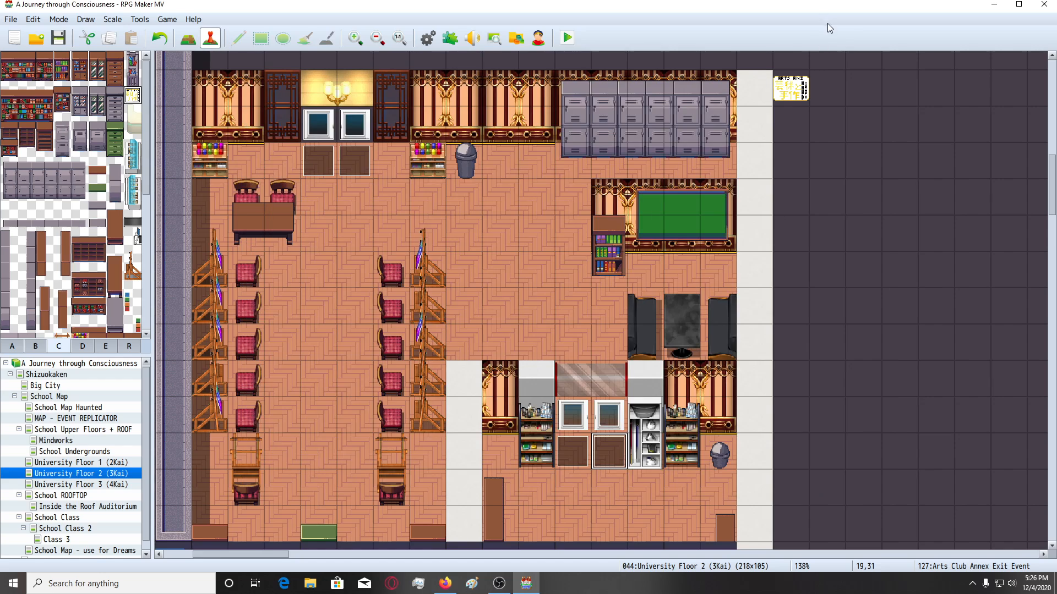
{"action": "scroll", "coordinate": [720, 280], "scroll_direction": "down", "scroll_amount": 3}
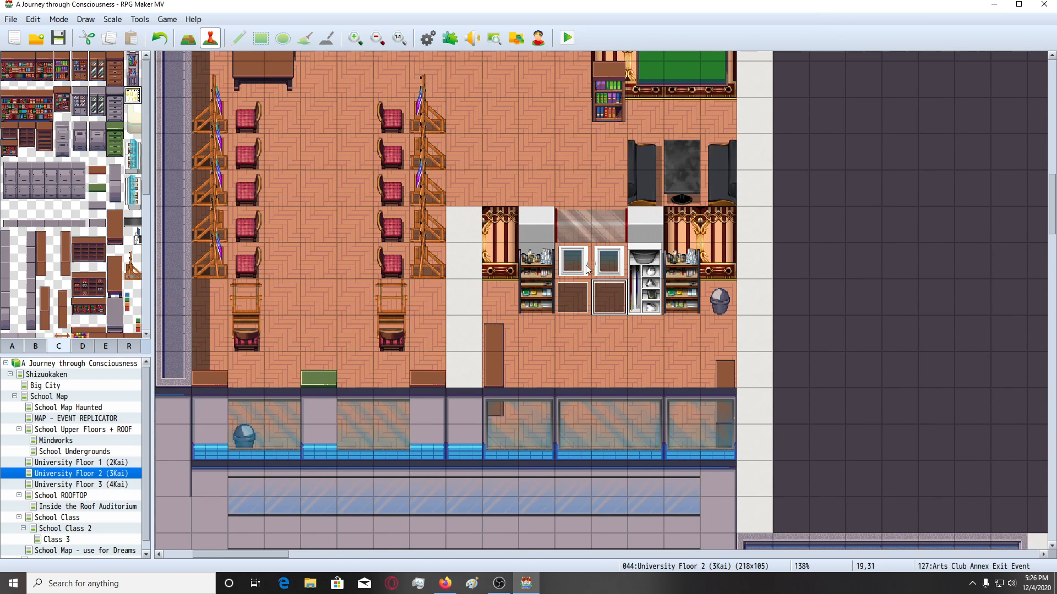
{"action": "scroll", "coordinate": [569, 362], "scroll_direction": "up", "scroll_amount": 1}
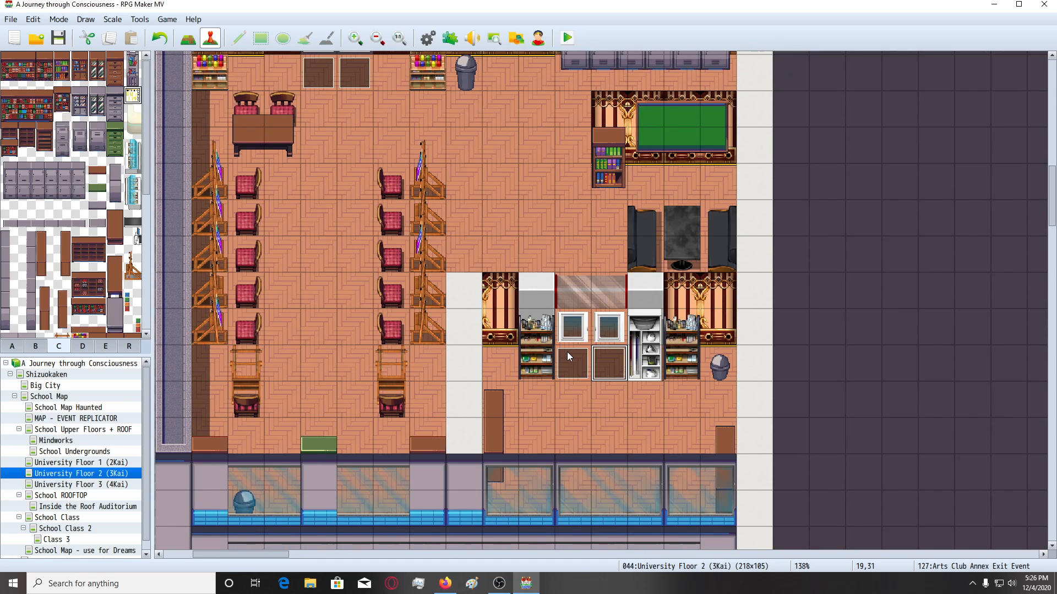
{"action": "scroll", "coordinate": [567, 352], "scroll_direction": "up", "scroll_amount": 1, "text": "ctrl"}
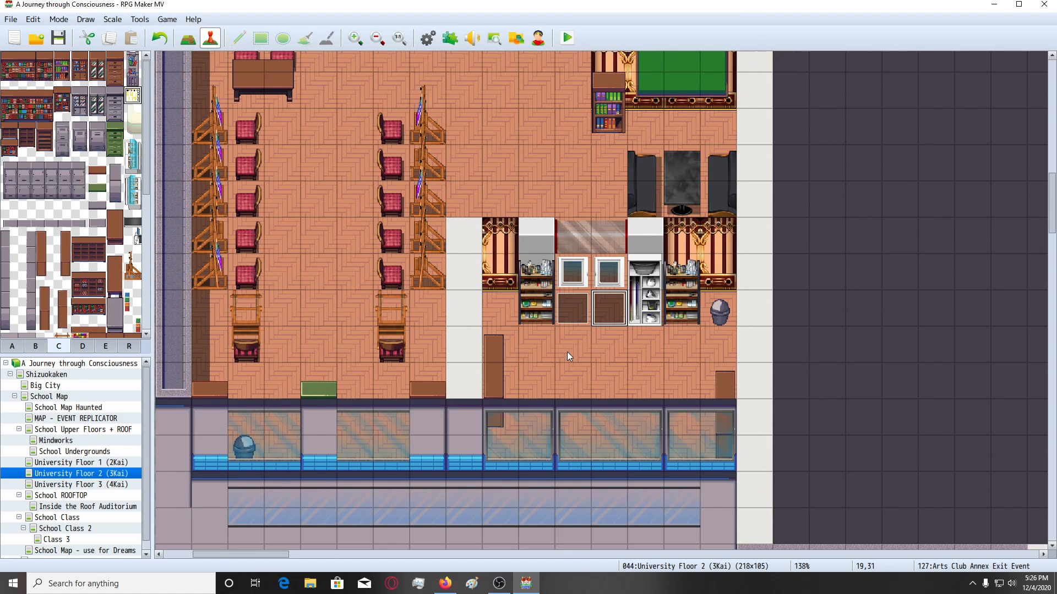
{"action": "scroll", "coordinate": [555, 447], "scroll_direction": "up", "scroll_amount": 2}
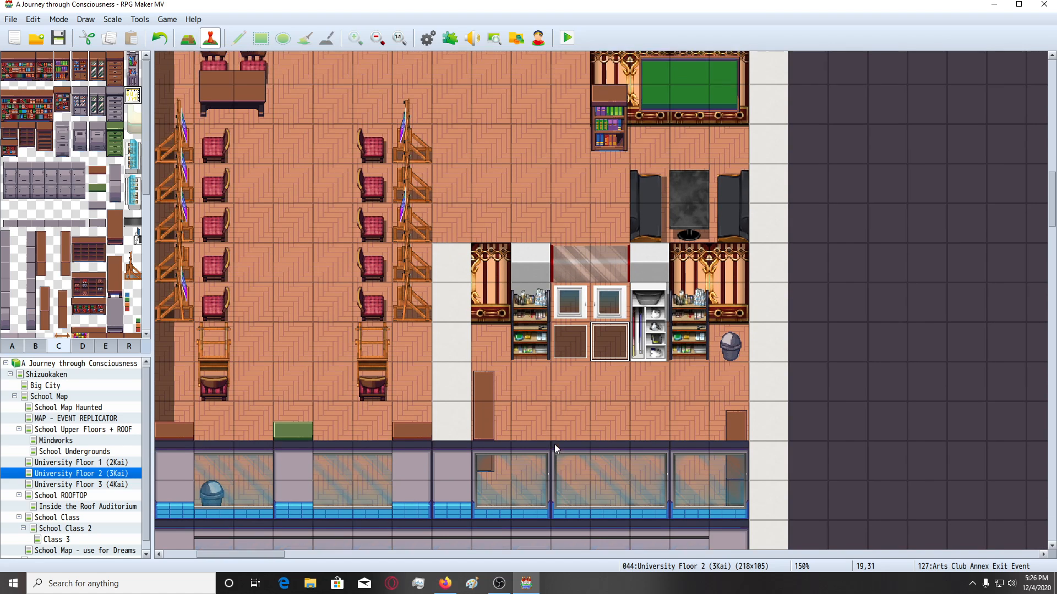
{"action": "scroll", "coordinate": [553, 444], "scroll_direction": "down", "scroll_amount": 3, "text": "ctrl"}
{"action": "scroll", "coordinate": [554, 443], "scroll_direction": "up", "scroll_amount": 2, "text": "ctrl"}
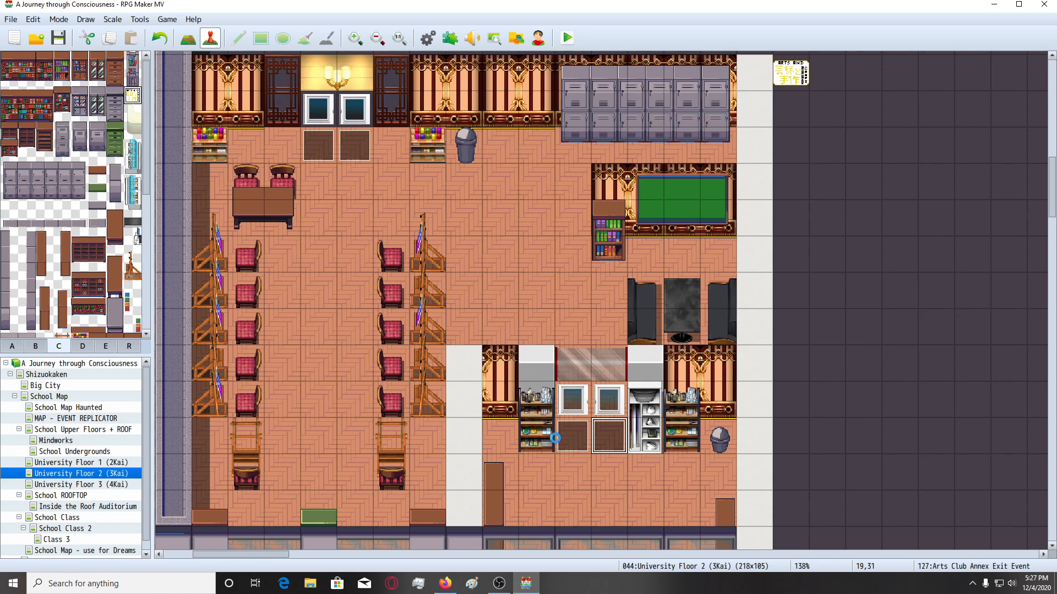
Close the Firefox window with all its tabs and exit RPG Maker MV.
{"action": "left_click", "coordinate": [445, 583]}
{"action": "left_click", "coordinate": [1044, 9]}
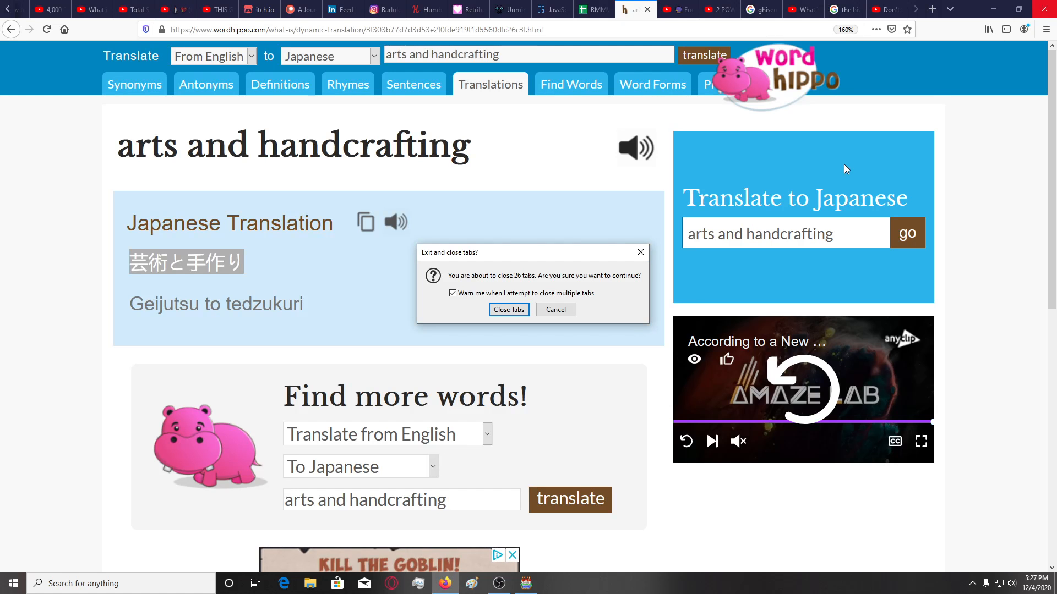
{"action": "left_click", "coordinate": [507, 312]}
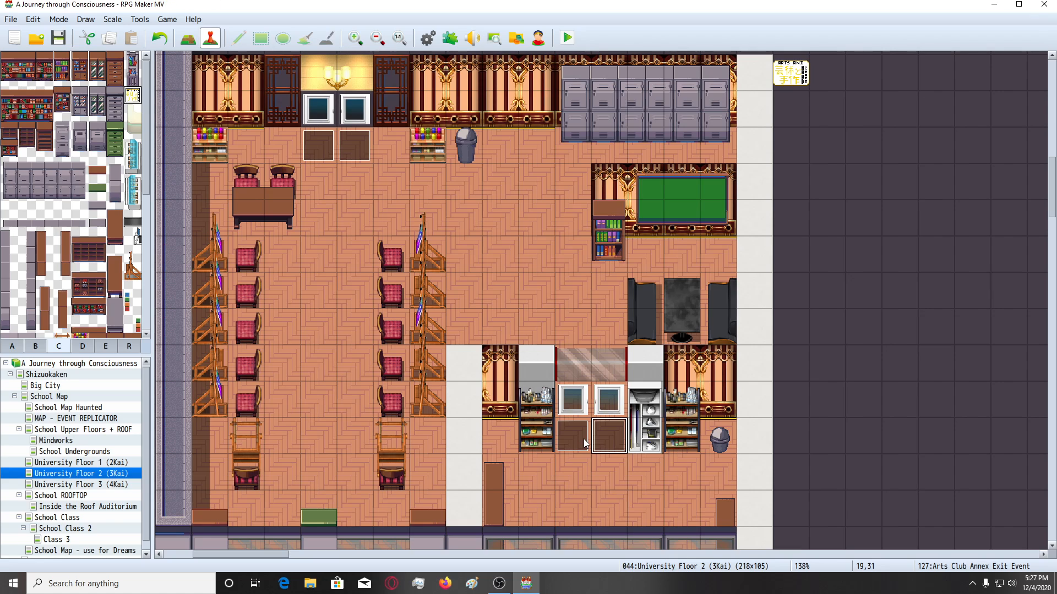
{"action": "left_click", "coordinate": [1045, 6]}
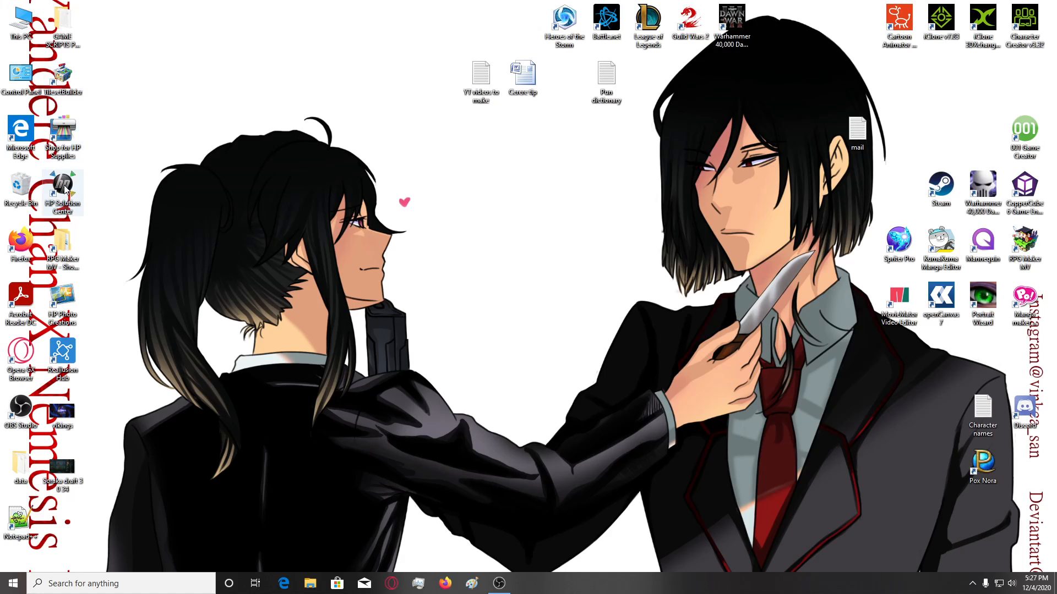
In File Explorer, copy the data folder from the AJourneyThroughConsciousnessDemo - MODERN project to the desktop, replacing the existing files.
{"action": "double_click", "coordinate": [63, 245]}
{"action": "double_click", "coordinate": [401, 265]}
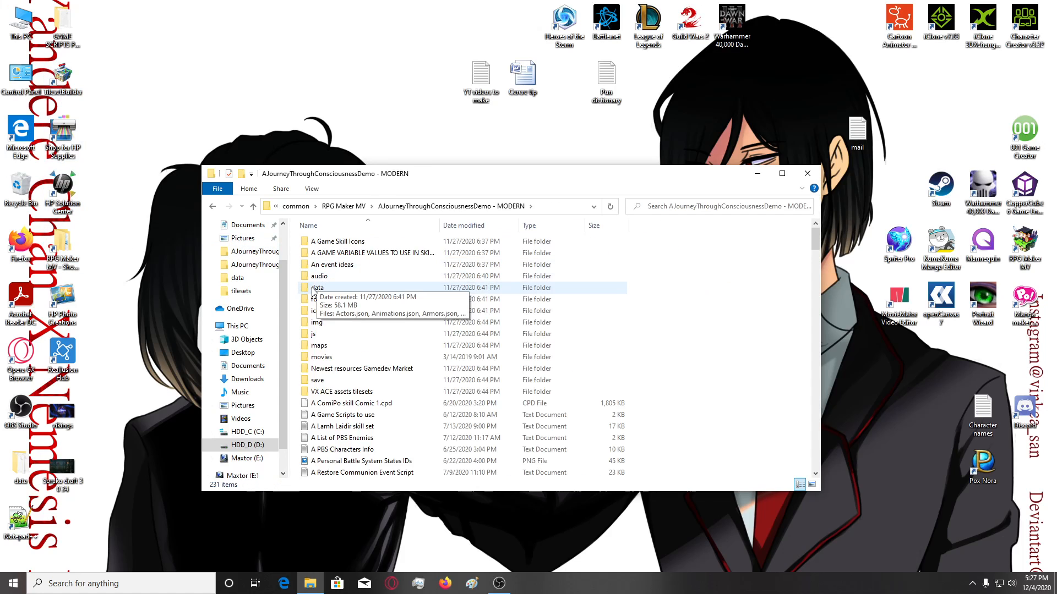
{"action": "left_click", "coordinate": [319, 288]}
{"action": "left_click", "coordinate": [131, 298]}
{"action": "key", "text": "ctrl+v"}
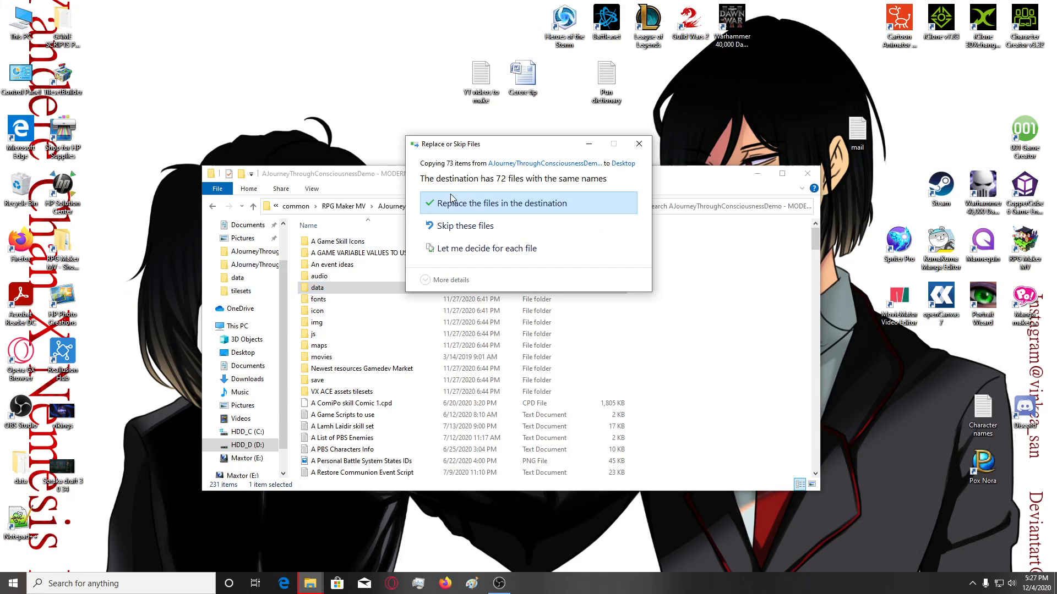
{"action": "left_click", "coordinate": [448, 203]}
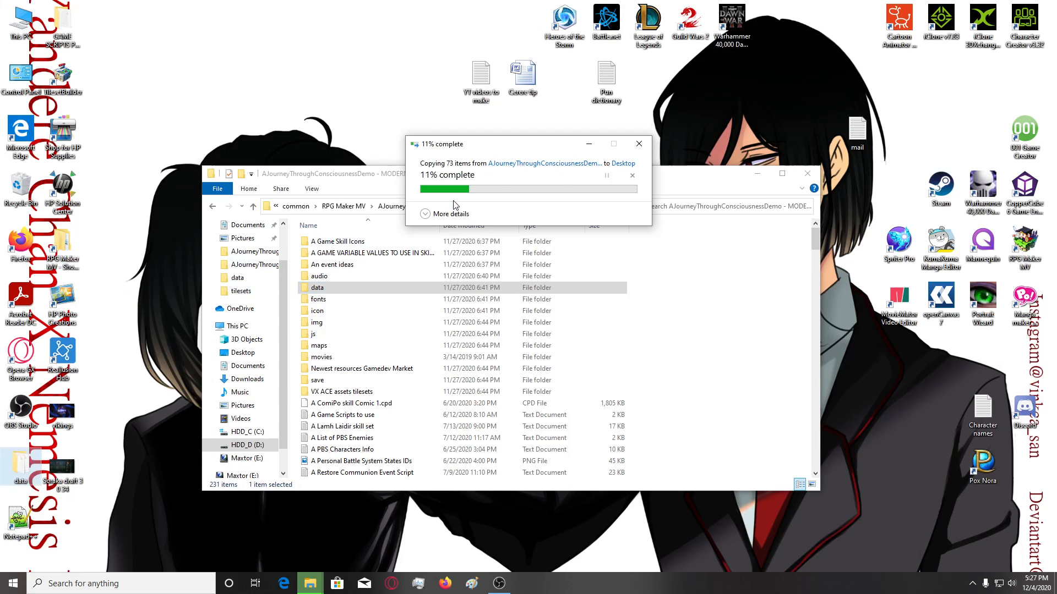
Copy the data folder into the second copy of the AJourneyThroughConsciousnessDemo - MODERN project, replacing the files there.
{"action": "left_click", "coordinate": [250, 264]}
{"action": "left_click", "coordinate": [339, 305]}
{"action": "key", "text": "ctrl+v"}
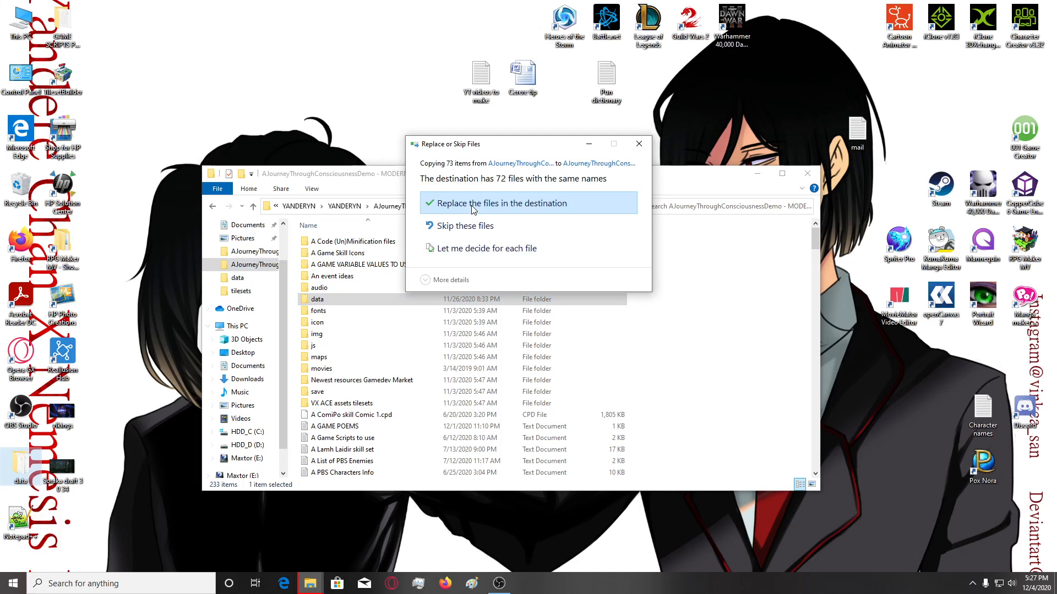
{"action": "left_click", "coordinate": [473, 209]}
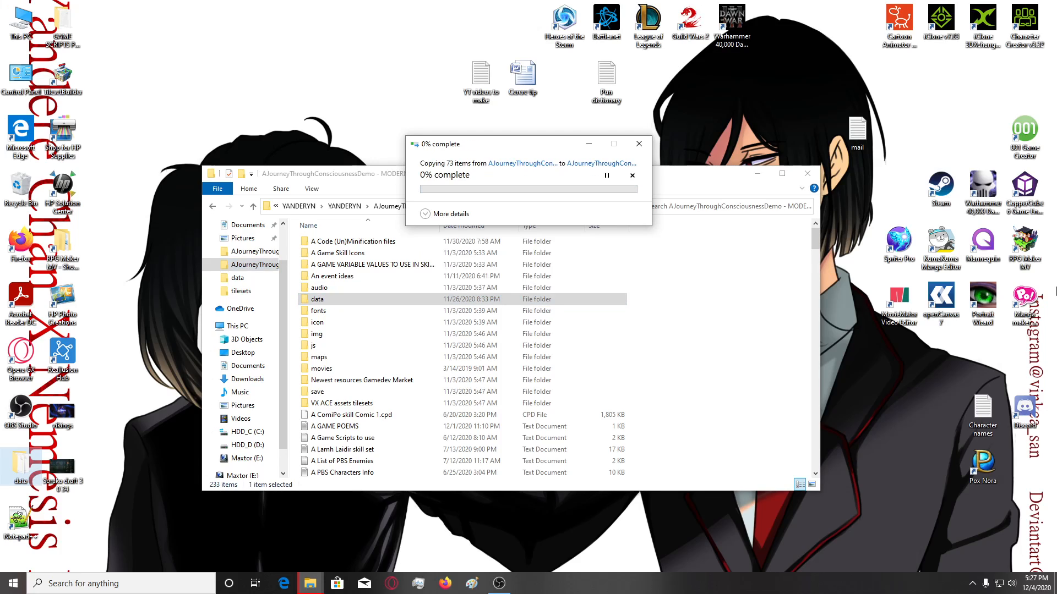
Relaunch RPG Maker MV and close the File Explorer window.
{"action": "double_click", "coordinate": [1032, 252]}
{"action": "left_click", "coordinate": [815, 178]}
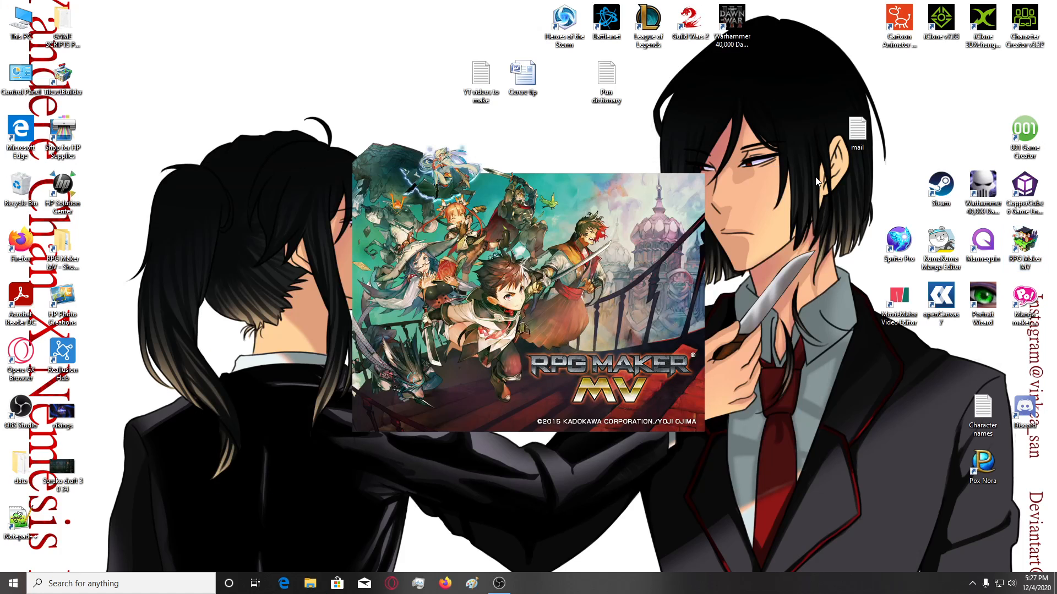
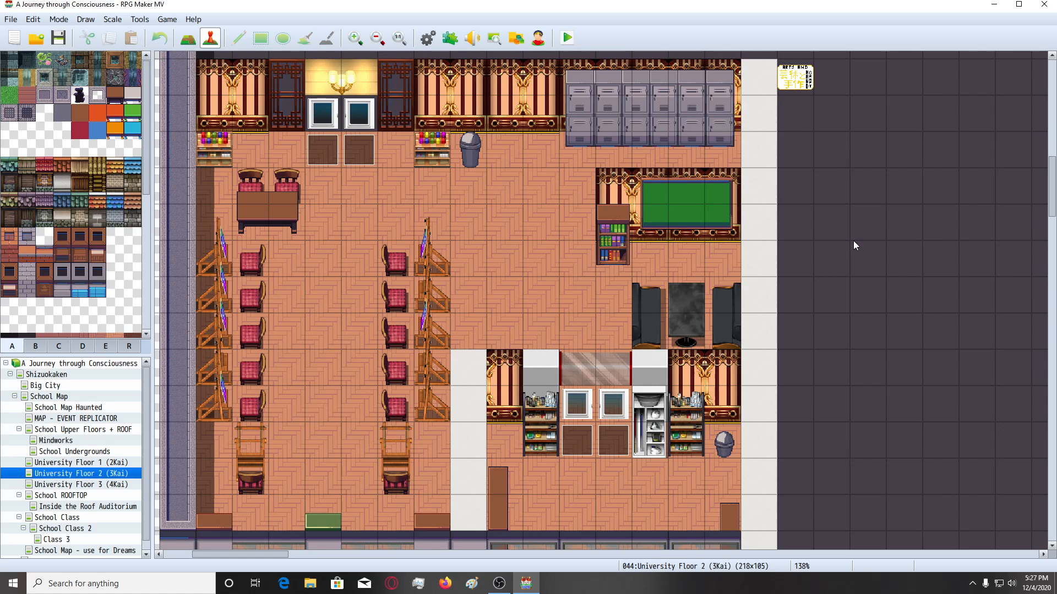
Look over the Arts and Handcraft Club room and the surrounding corridors, stairs and classrooms on University Floor 2.
{"action": "scroll", "coordinate": [737, 314], "scroll_direction": "down", "scroll_amount": 2}
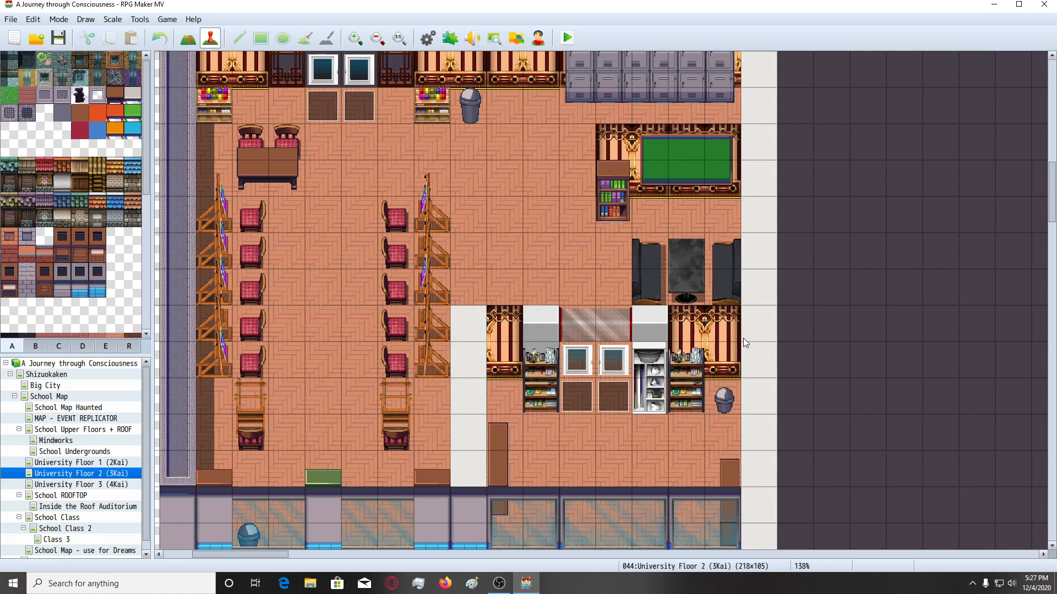
{"action": "scroll", "coordinate": [743, 338], "scroll_direction": "down", "scroll_amount": 3}
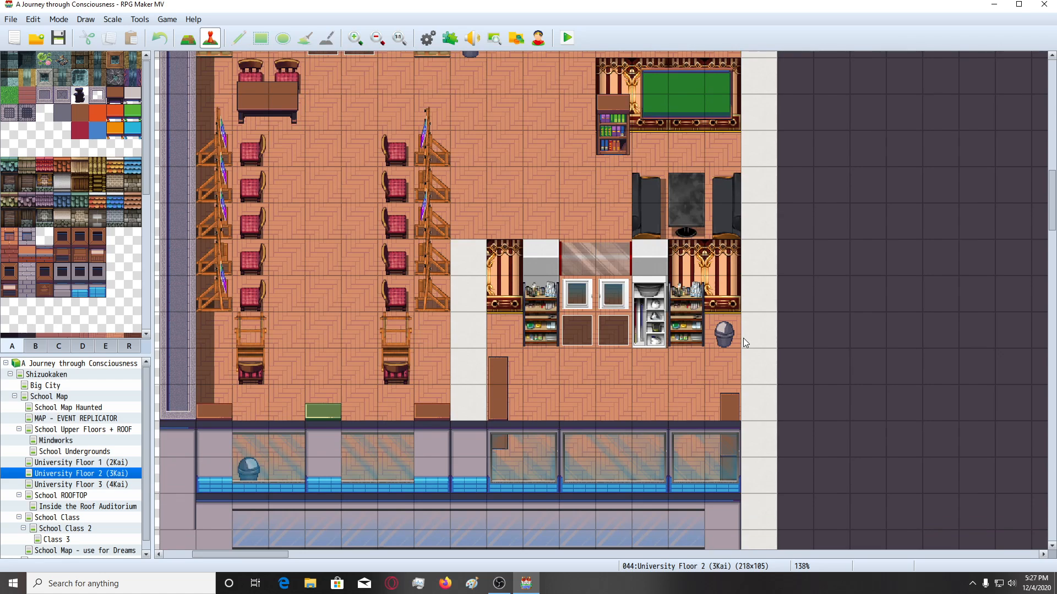
{"action": "scroll", "coordinate": [742, 342], "scroll_direction": "up", "scroll_amount": 10}
{"action": "scroll", "coordinate": [742, 337], "scroll_direction": "up", "scroll_amount": 8}
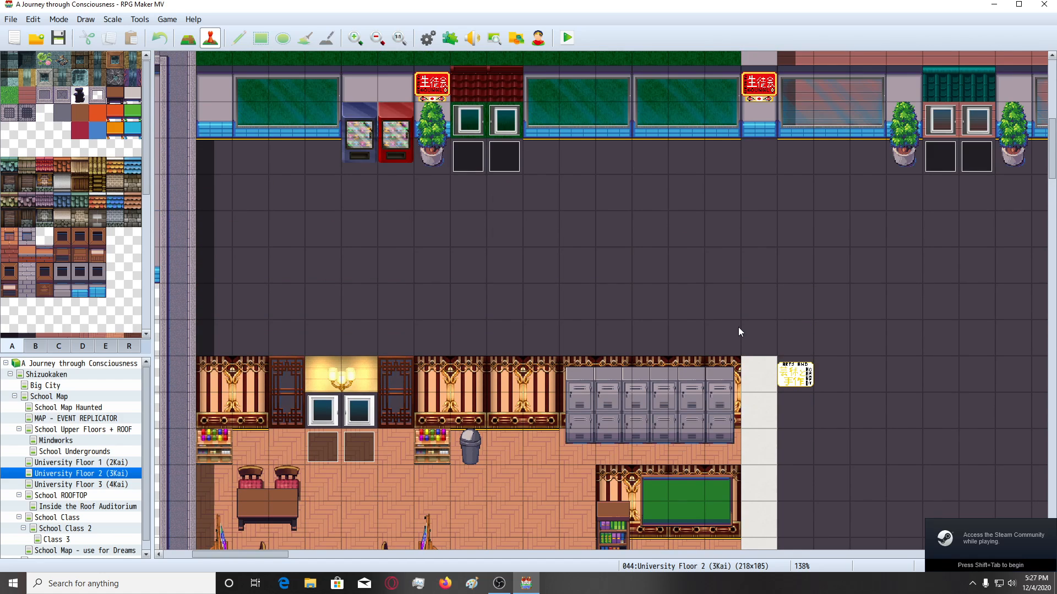
{"action": "scroll", "coordinate": [738, 327], "scroll_direction": "down", "scroll_amount": 15}
{"action": "scroll", "coordinate": [705, 352], "scroll_direction": "down", "scroll_amount": 14}
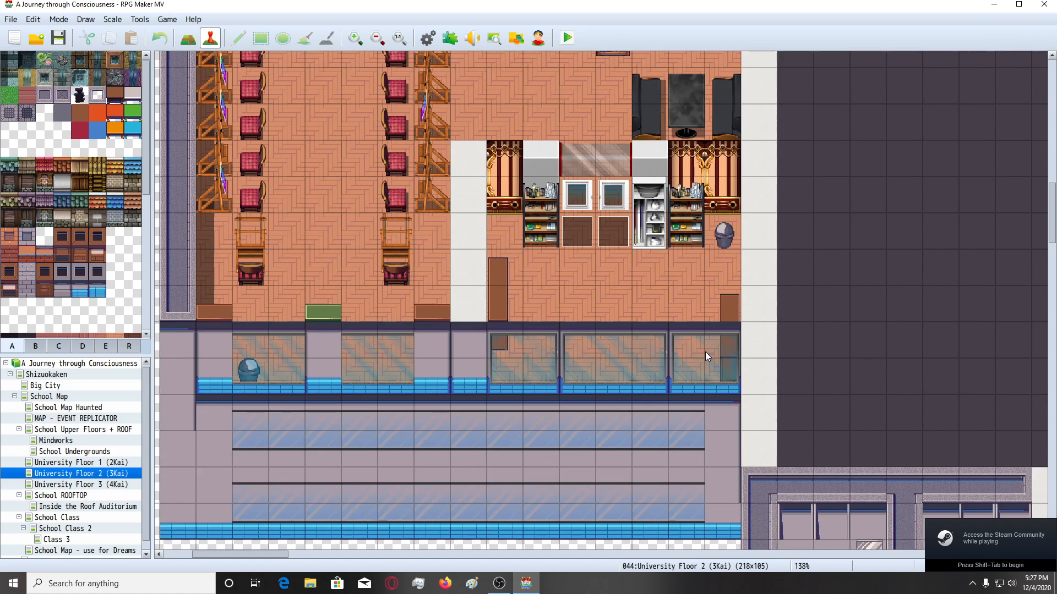
{"action": "left_click", "coordinate": [300, 552]}
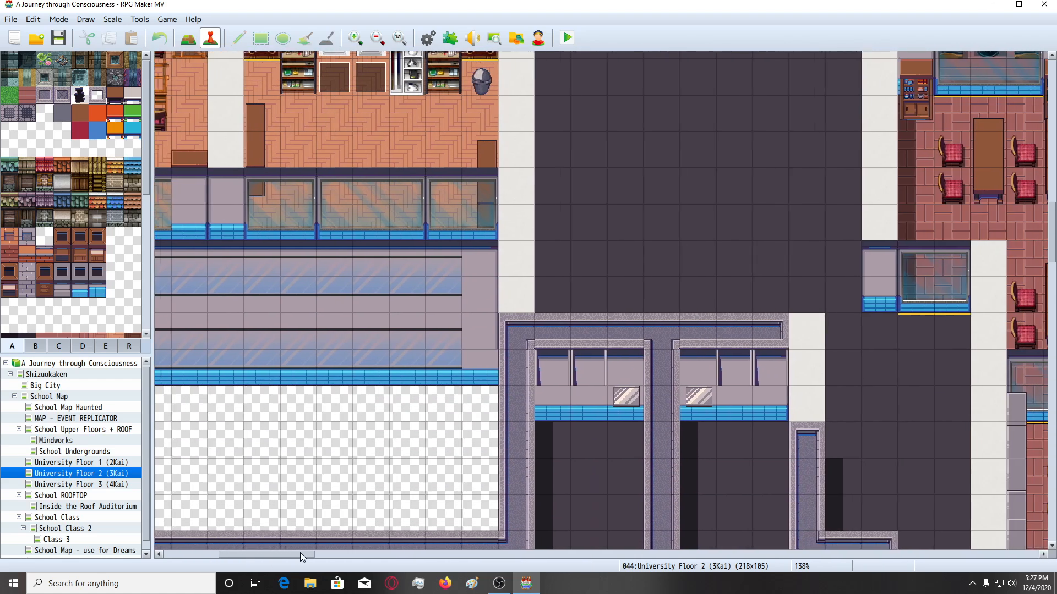
{"action": "scroll", "coordinate": [738, 394], "scroll_direction": "down", "scroll_amount": 13}
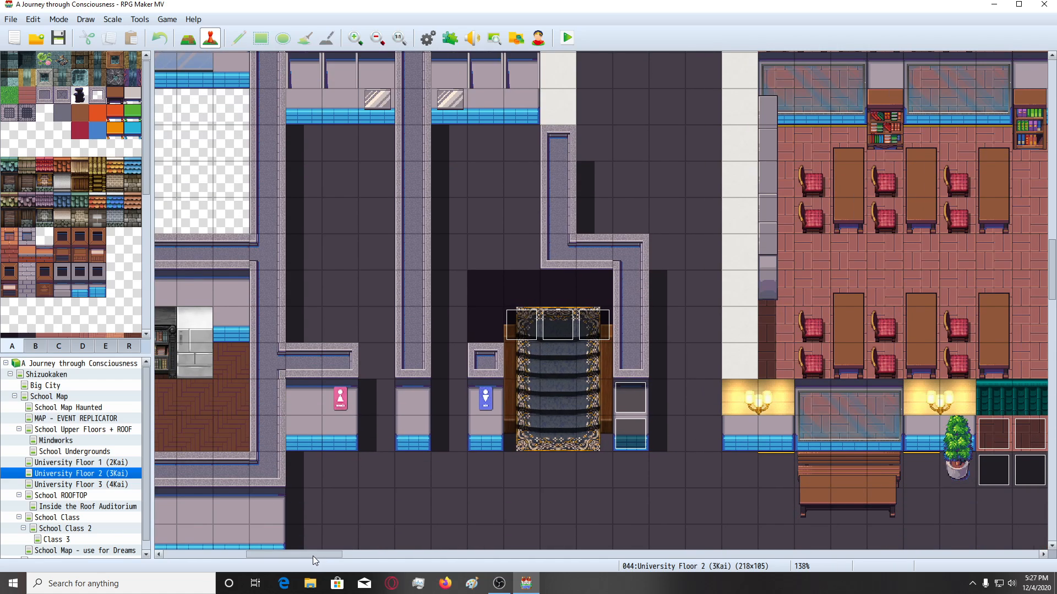
{"action": "left_click_drag", "start_coordinate": [311, 555], "coordinate": [353, 561]}
{"action": "scroll", "coordinate": [596, 511], "scroll_direction": "up", "scroll_amount": 4}
{"action": "scroll", "coordinate": [598, 510], "scroll_direction": "up", "scroll_amount": 16}
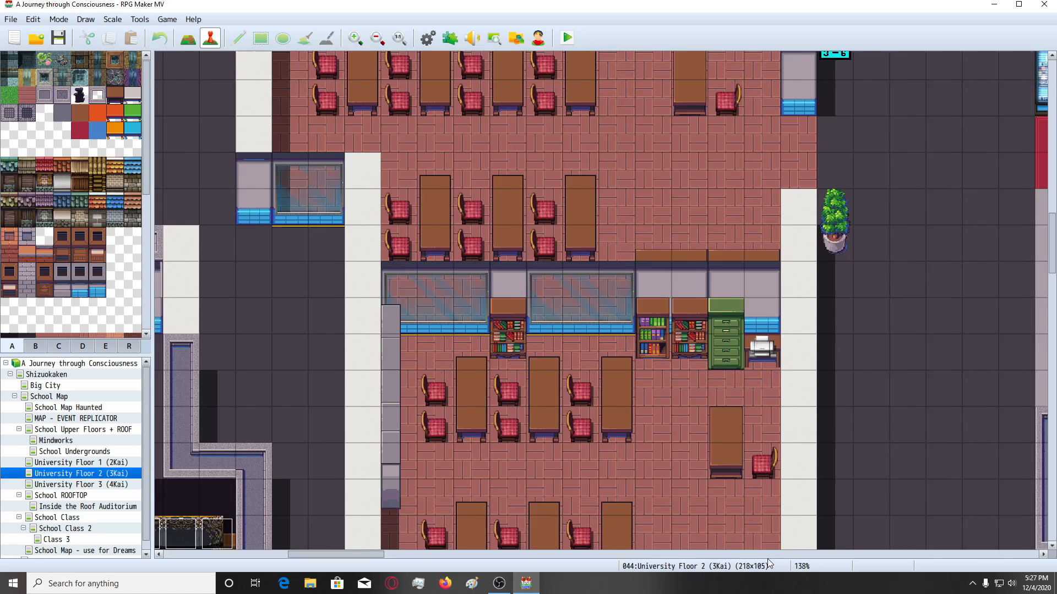
{"action": "scroll", "coordinate": [660, 465], "scroll_direction": "up", "scroll_amount": 12}
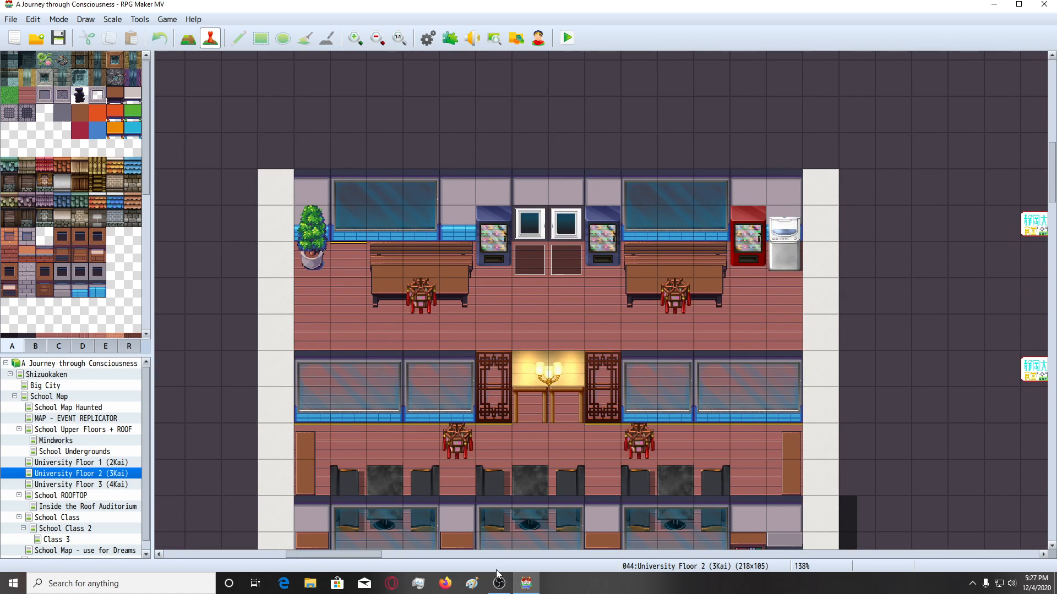
{"action": "left_click_drag", "start_coordinate": [355, 556], "coordinate": [379, 559]}
{"action": "scroll", "coordinate": [445, 421], "scroll_direction": "up", "scroll_amount": 13}
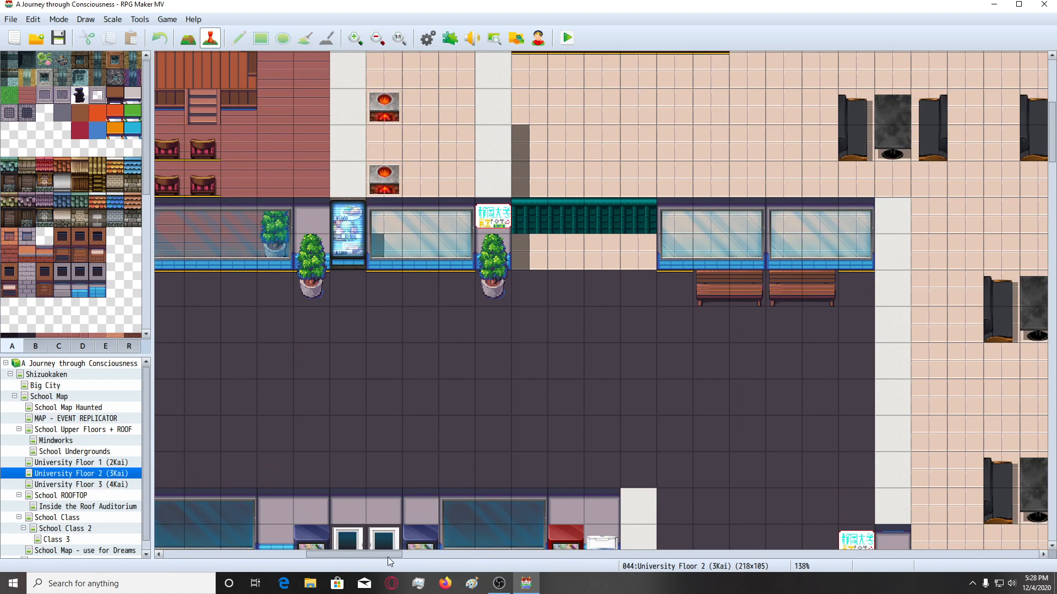
{"action": "left_click_drag", "start_coordinate": [388, 557], "coordinate": [365, 555]}
{"action": "left_click_drag", "start_coordinate": [1053, 133], "coordinate": [1054, 339]}
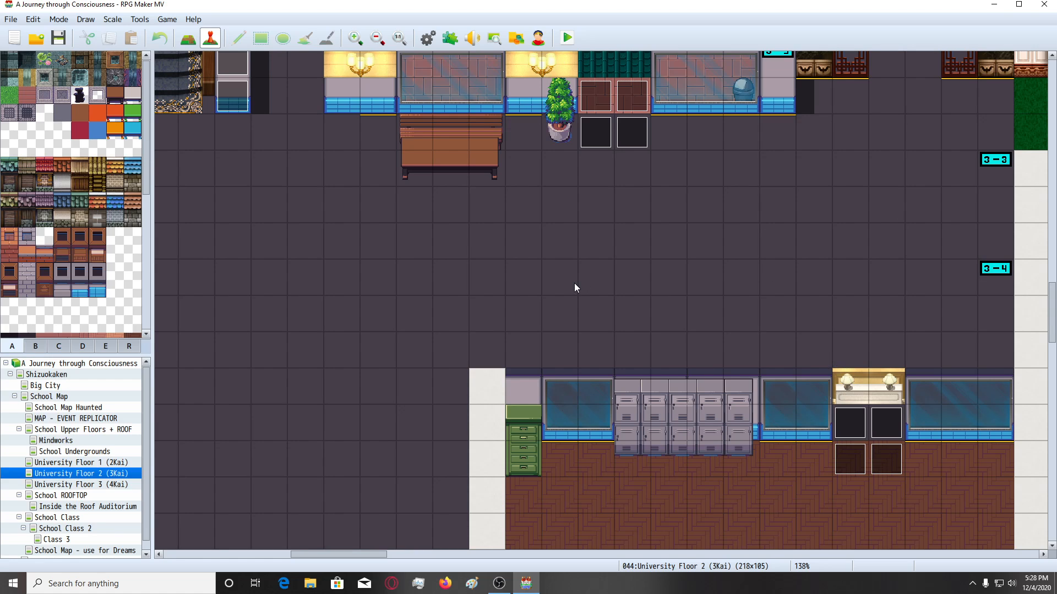
Examine the overall layout of University Floor 2 and the outer wall and empty area south of the Arts Club room.
{"action": "scroll", "coordinate": [544, 282], "scroll_direction": "down", "scroll_amount": 5, "text": "ctrl"}
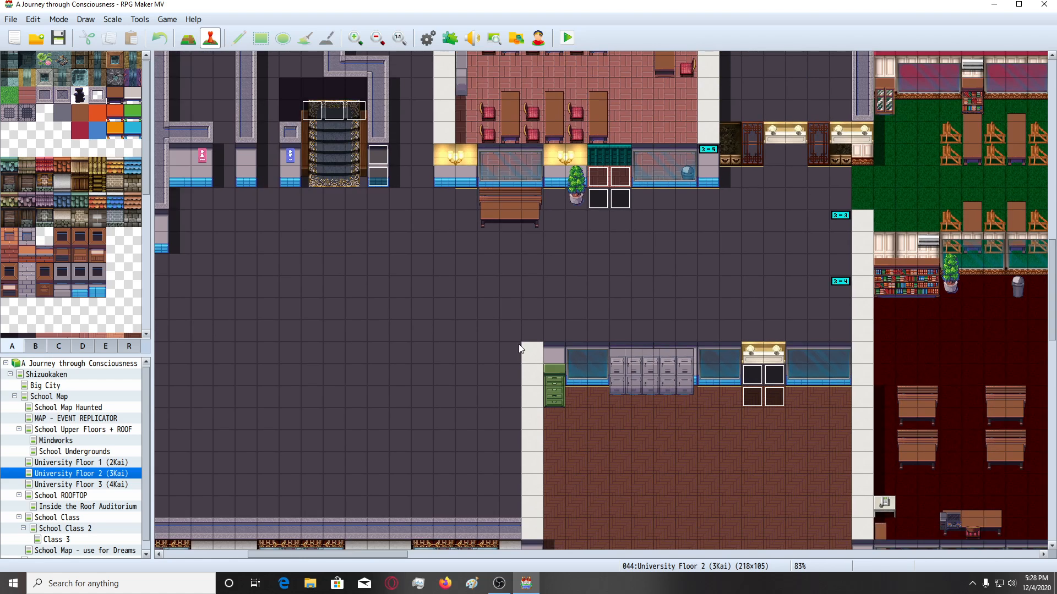
{"action": "scroll", "coordinate": [519, 348], "scroll_direction": "down", "scroll_amount": 3, "text": "ctrl"}
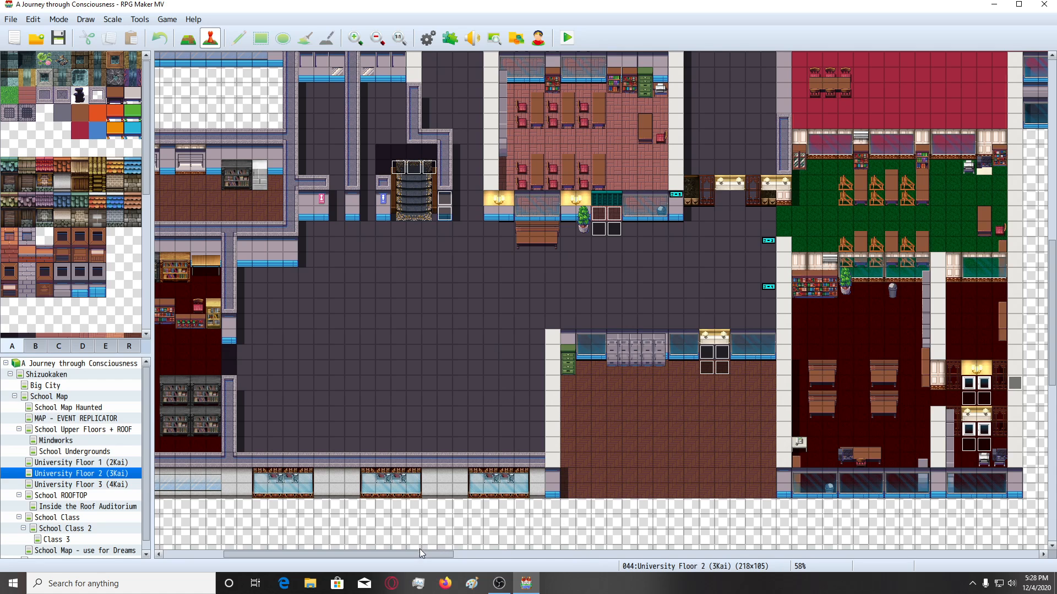
{"action": "left_click_drag", "start_coordinate": [420, 551], "coordinate": [381, 557]}
{"action": "scroll", "coordinate": [408, 453], "scroll_direction": "up", "scroll_amount": 2}
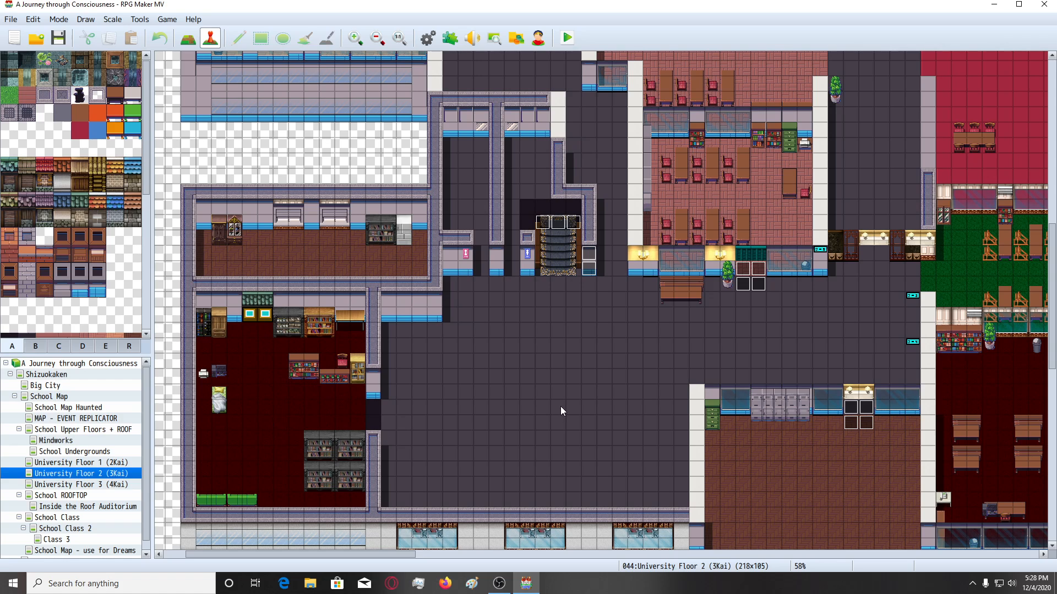
{"action": "scroll", "coordinate": [547, 400], "scroll_direction": "up", "scroll_amount": 8}
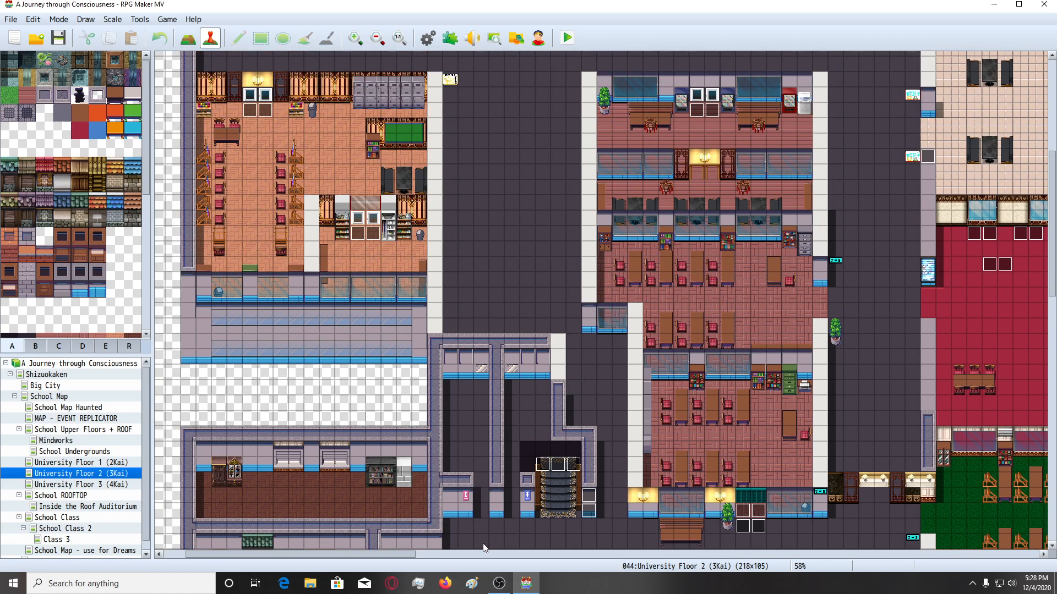
{"action": "left_click_drag", "start_coordinate": [408, 553], "coordinate": [387, 556]}
{"action": "scroll", "coordinate": [326, 426], "scroll_direction": "up", "scroll_amount": 4, "text": "ctrl"}
{"action": "scroll", "coordinate": [327, 430], "scroll_direction": "up", "scroll_amount": 2, "text": "ctrl"}
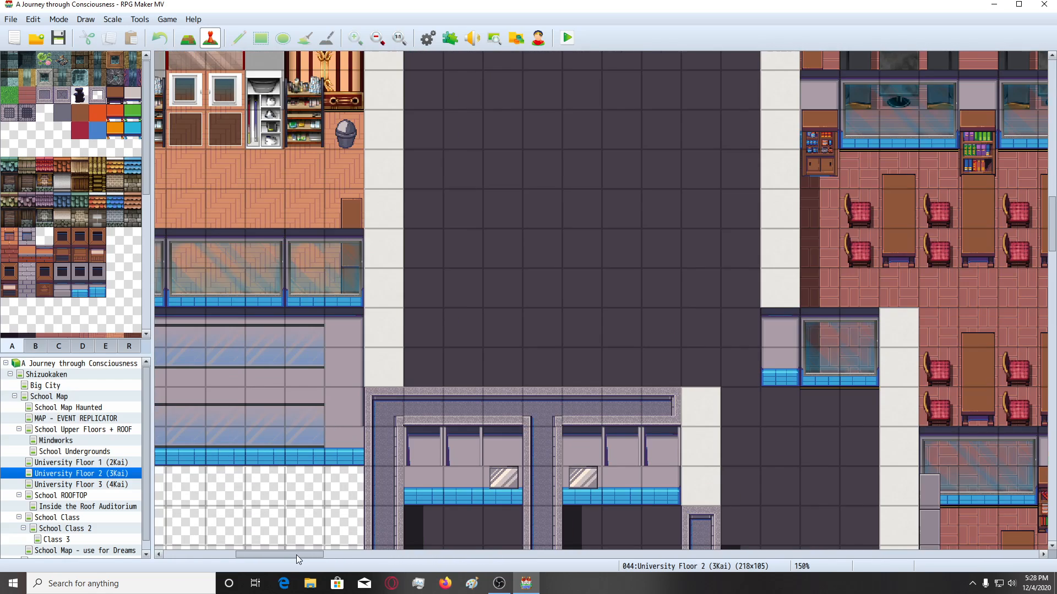
{"action": "left_click_drag", "start_coordinate": [296, 555], "coordinate": [247, 556]}
{"action": "scroll", "coordinate": [281, 484], "scroll_direction": "down", "scroll_amount": 2}
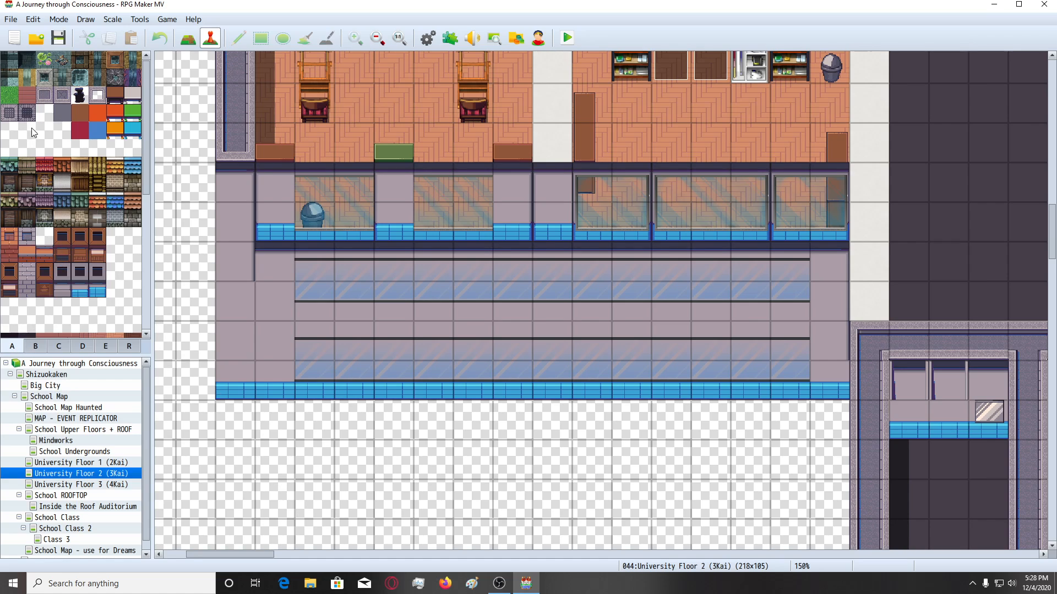
Paint a grey ledge row below the Arts Club windows and replace the long glass strips beneath with plain blue-based wall.
{"action": "left_click", "coordinate": [63, 291]}
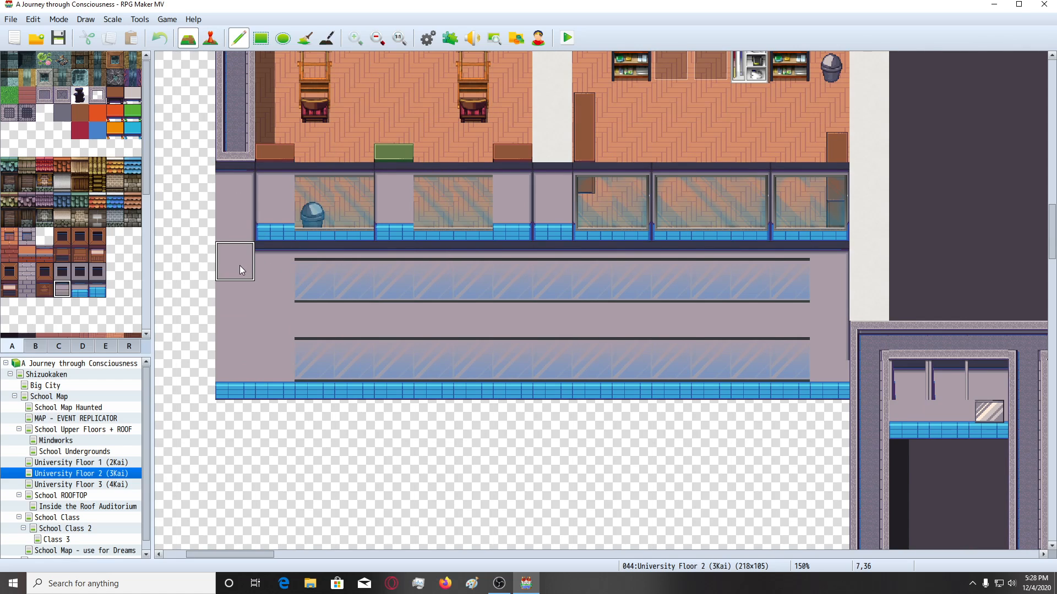
{"action": "left_click_drag", "start_coordinate": [239, 265], "coordinate": [760, 265]}
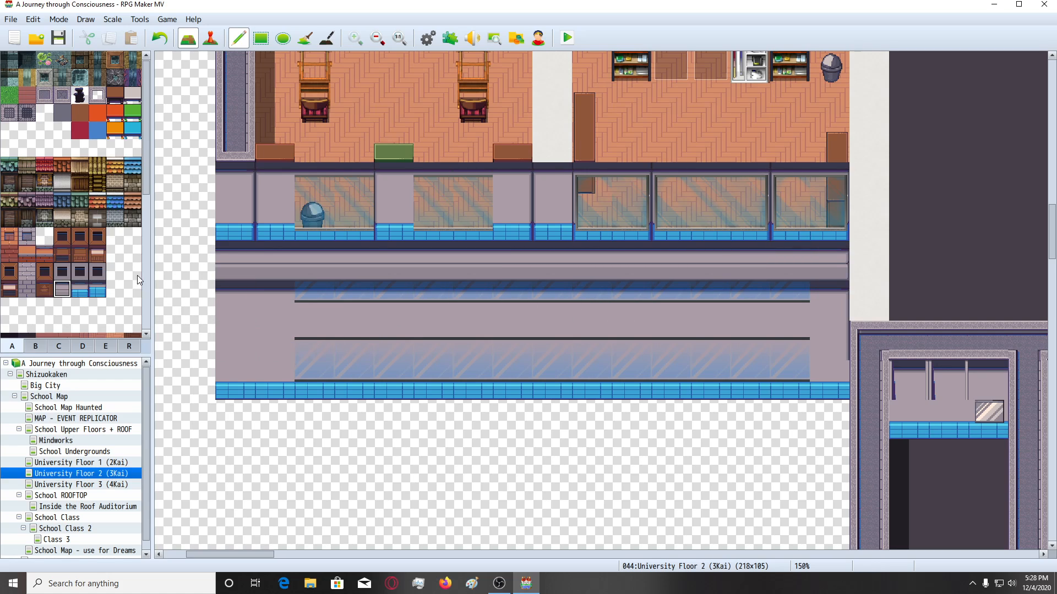
{"action": "left_click", "coordinate": [82, 294]}
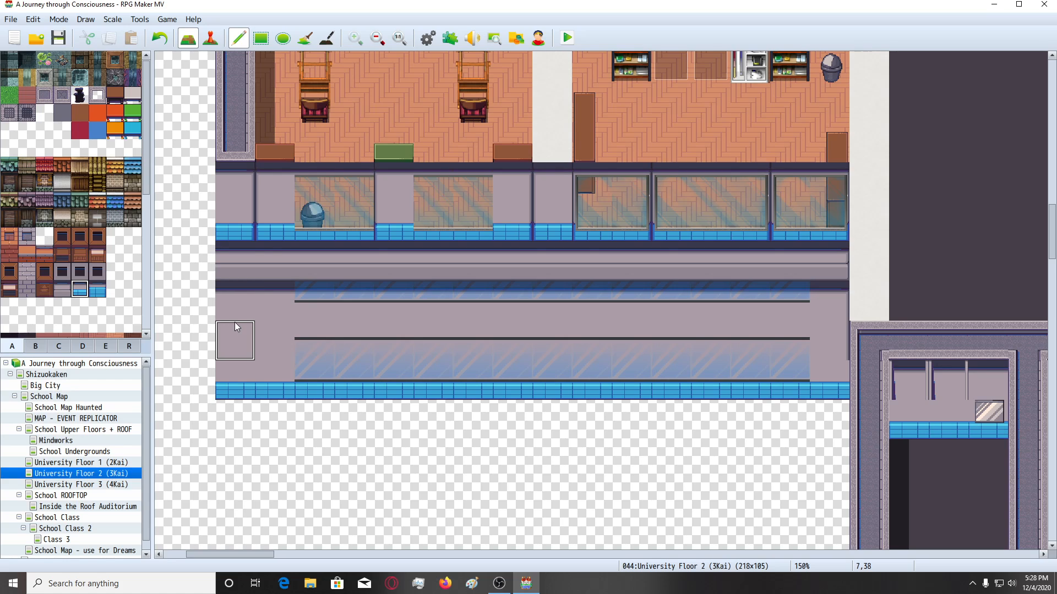
{"action": "left_click_drag", "start_coordinate": [243, 376], "coordinate": [820, 382]}
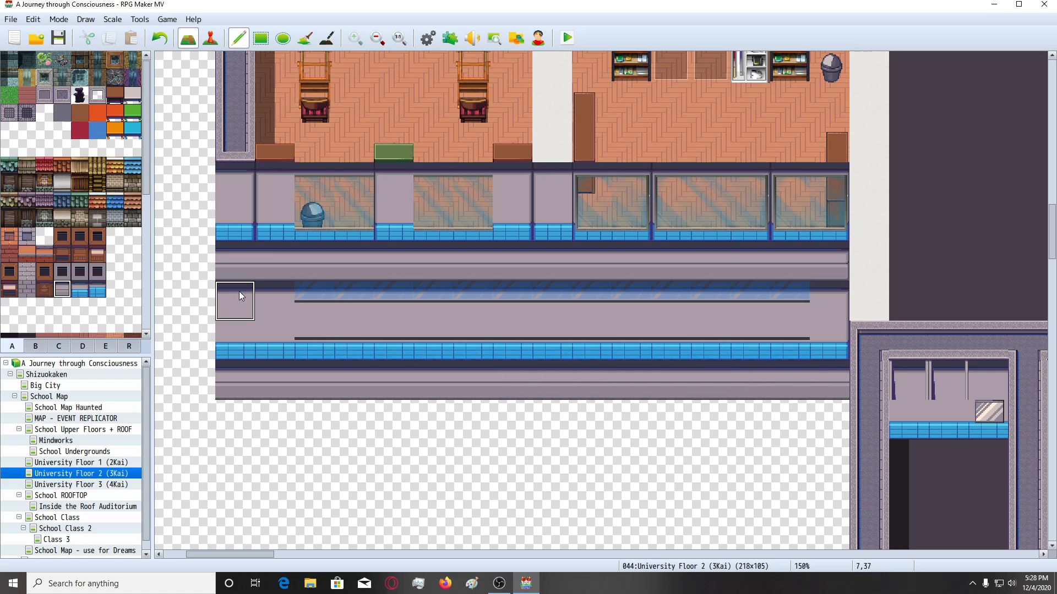
{"action": "left_click", "coordinate": [78, 290]}
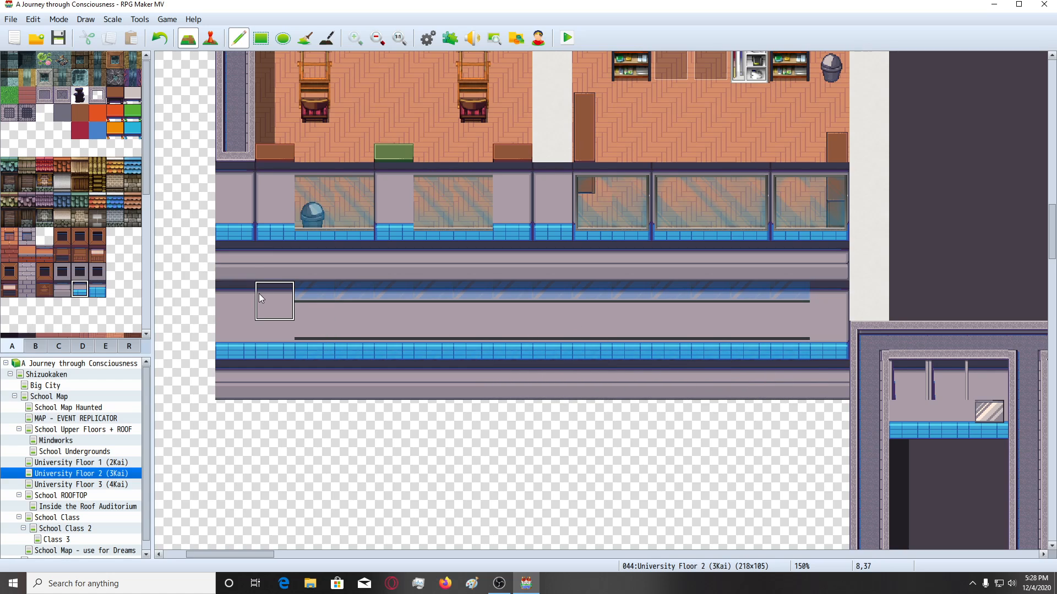
{"action": "left_click_drag", "start_coordinate": [313, 342], "coordinate": [759, 337]}
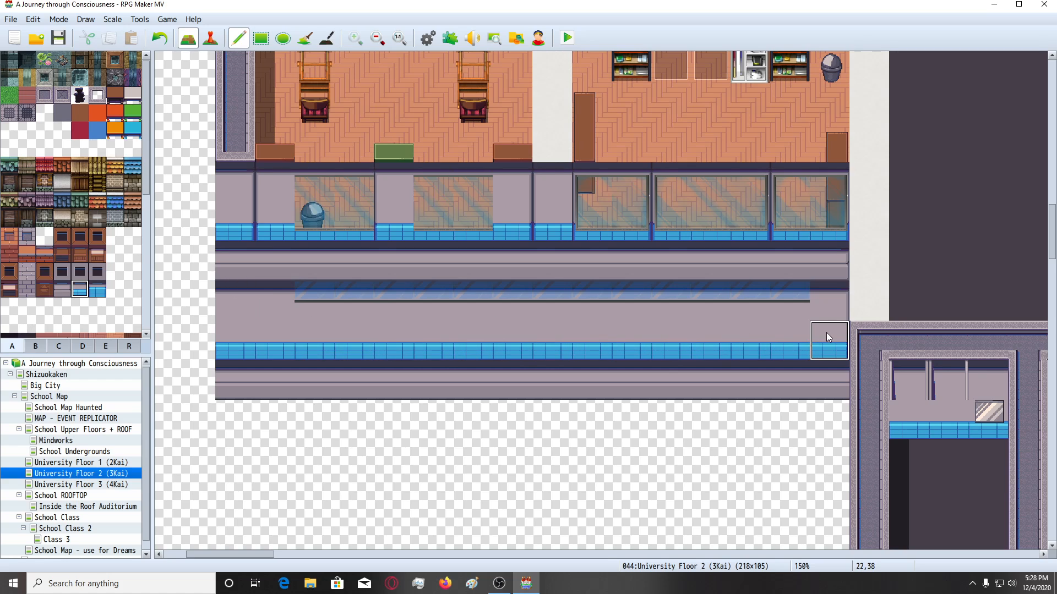
{"action": "left_click_drag", "start_coordinate": [827, 285], "coordinate": [317, 292]}
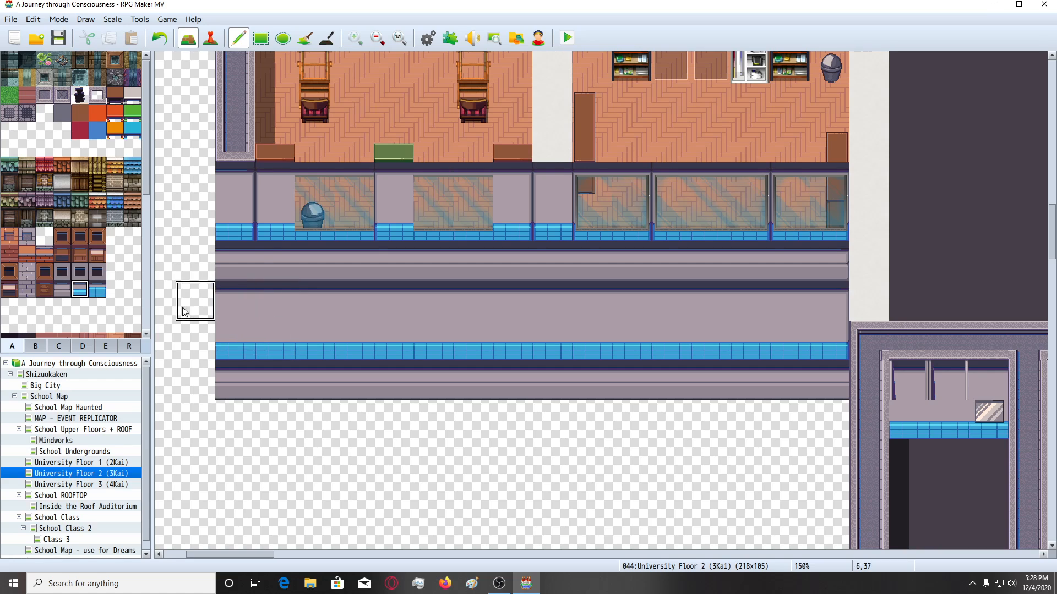
Paint dark openings into the wall row below the ledge, aligned with the window sections of the Arts Club wall above.
{"action": "scroll", "coordinate": [47, 316], "scroll_direction": "down", "scroll_amount": 3}
{"action": "scroll", "coordinate": [42, 303], "scroll_direction": "down", "scroll_amount": 2}
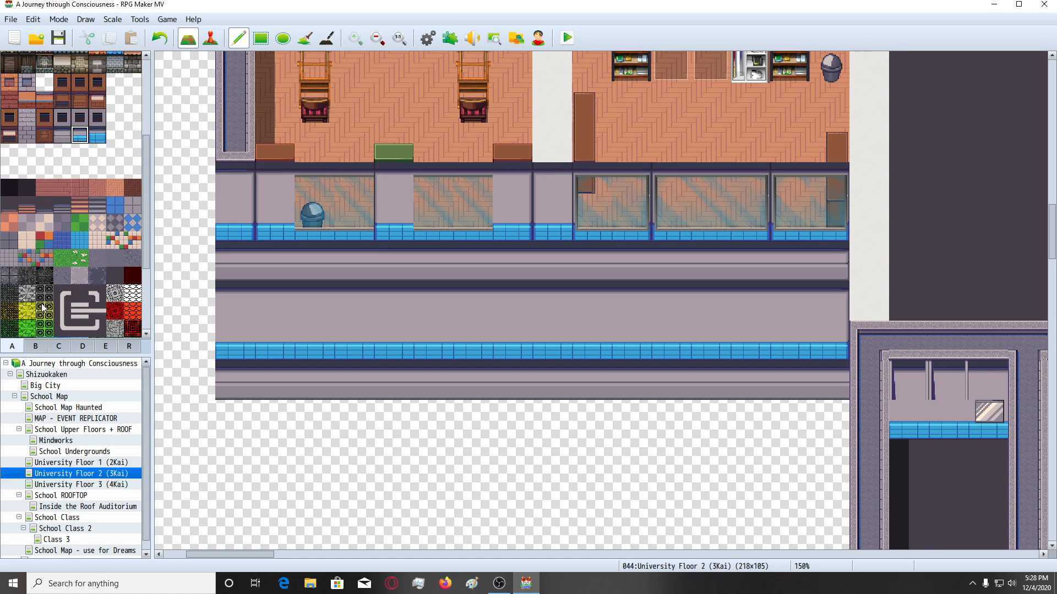
{"action": "left_click", "coordinate": [29, 187]}
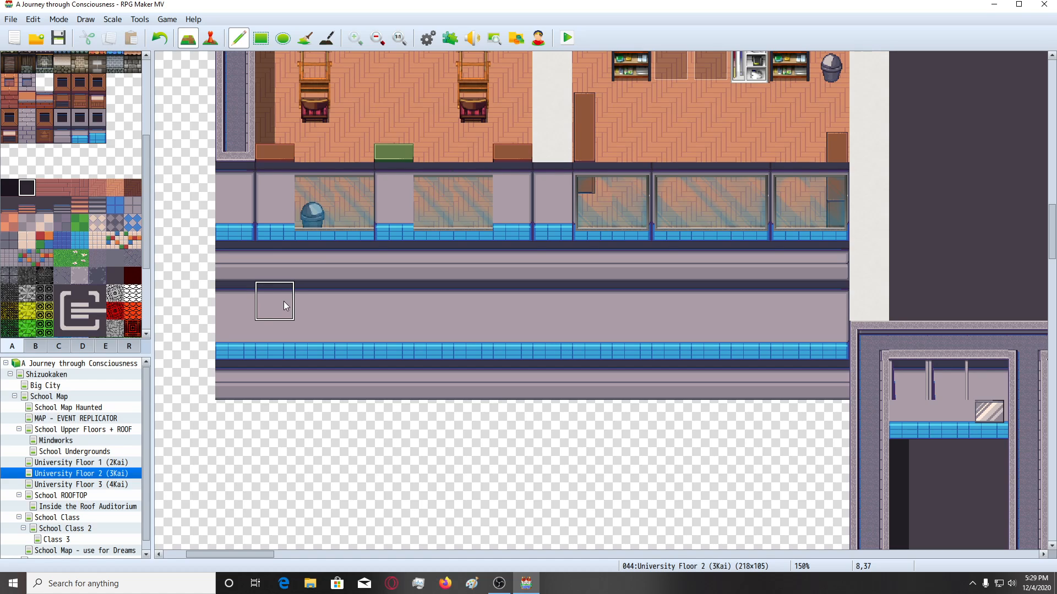
{"action": "mouse_move", "coordinate": [314, 301]}
{"action": "left_mouse_down"}
{"action": "mouse_move", "coordinate": [340, 330]}
{"action": "mouse_move", "coordinate": [342, 299]}
{"action": "left_mouse_up"}
{"action": "scroll", "coordinate": [330, 347], "scroll_direction": "up", "scroll_amount": 5}
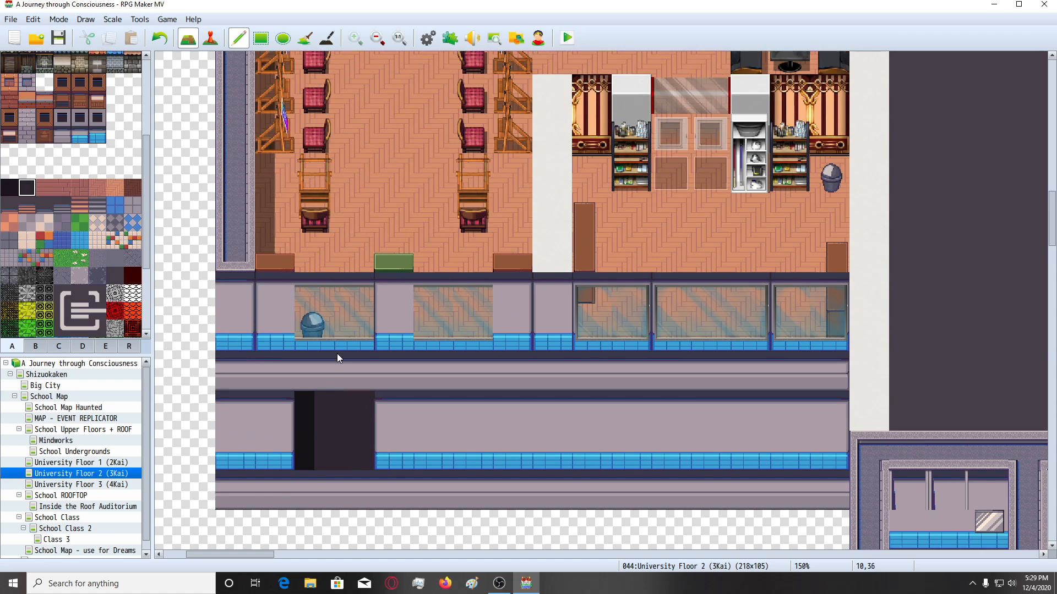
{"action": "scroll", "coordinate": [347, 368], "scroll_direction": "up", "scroll_amount": 2}
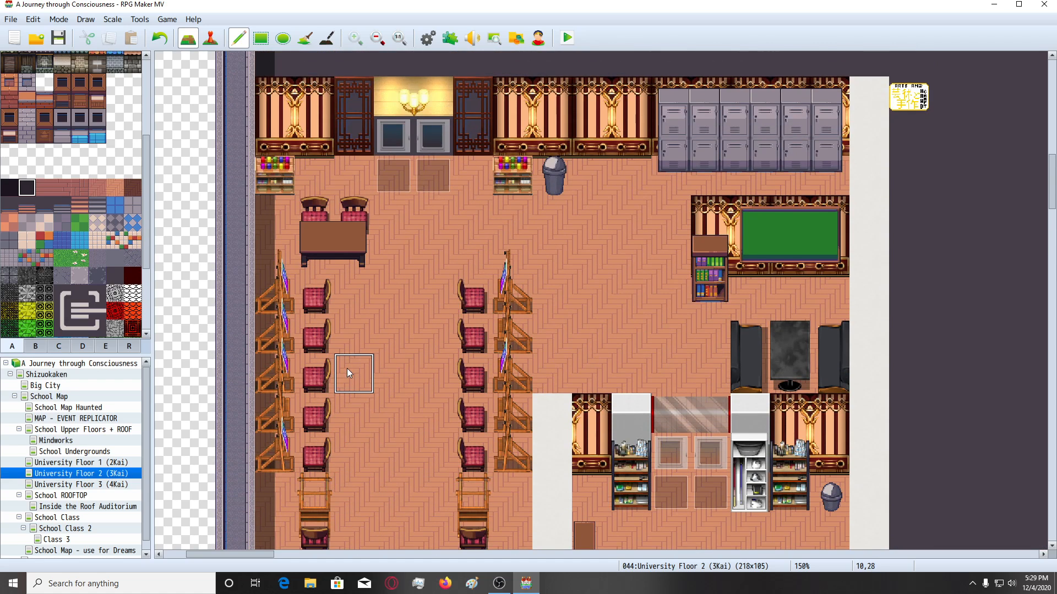
{"action": "scroll", "coordinate": [346, 369], "scroll_direction": "down", "scroll_amount": 3}
{"action": "scroll", "coordinate": [348, 372], "scroll_direction": "down", "scroll_amount": 4}
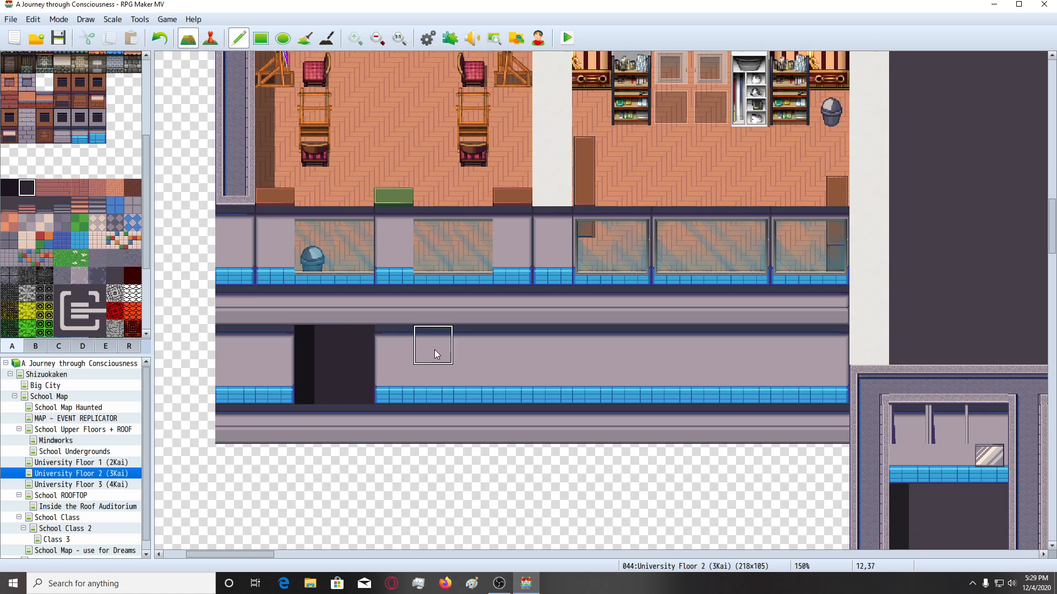
{"action": "left_click", "coordinate": [461, 374]}
{"action": "mouse_move", "coordinate": [466, 374]}
{"action": "left_mouse_down"}
{"action": "mouse_move", "coordinate": [432, 379]}
{"action": "mouse_move", "coordinate": [471, 347]}
{"action": "left_mouse_up"}
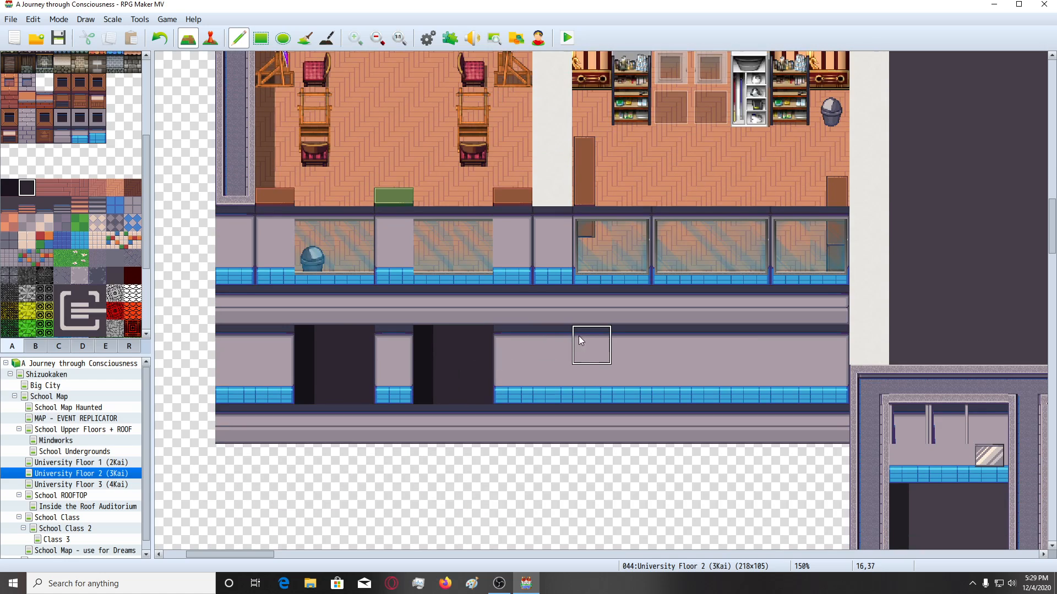
{"action": "mouse_move", "coordinate": [580, 336]}
{"action": "left_mouse_down"}
{"action": "mouse_move", "coordinate": [606, 339]}
{"action": "mouse_move", "coordinate": [623, 375]}
{"action": "mouse_move", "coordinate": [744, 377]}
{"action": "mouse_move", "coordinate": [721, 348]}
{"action": "mouse_move", "coordinate": [763, 344]}
{"action": "mouse_move", "coordinate": [827, 359]}
{"action": "left_mouse_up"}
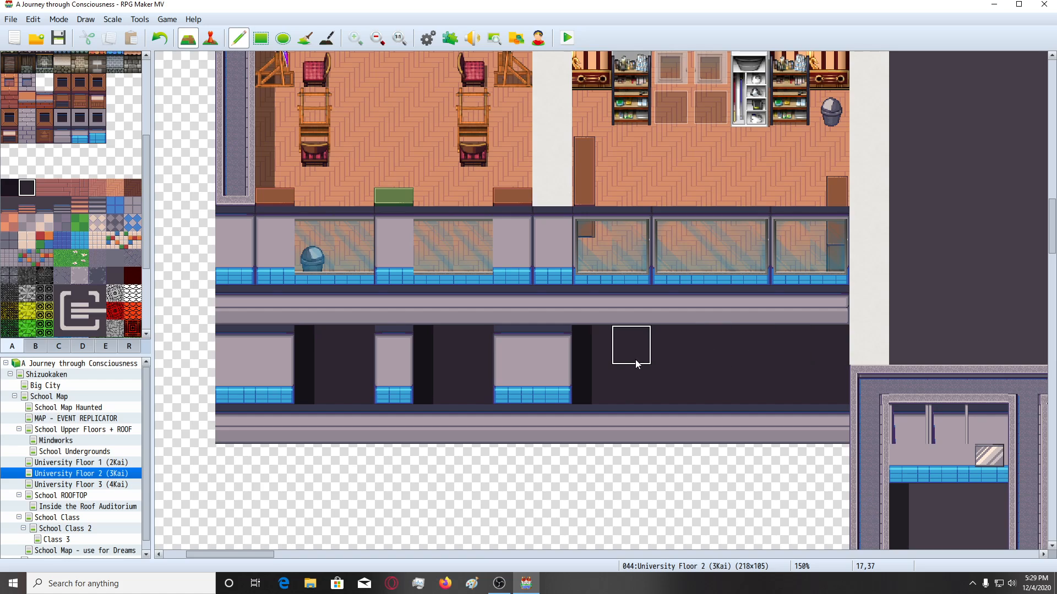
Cover the dark openings with window glass, using single-column panes on the outer openings and a three-tile-wide framed window between them.
{"action": "left_click", "coordinate": [41, 348]}
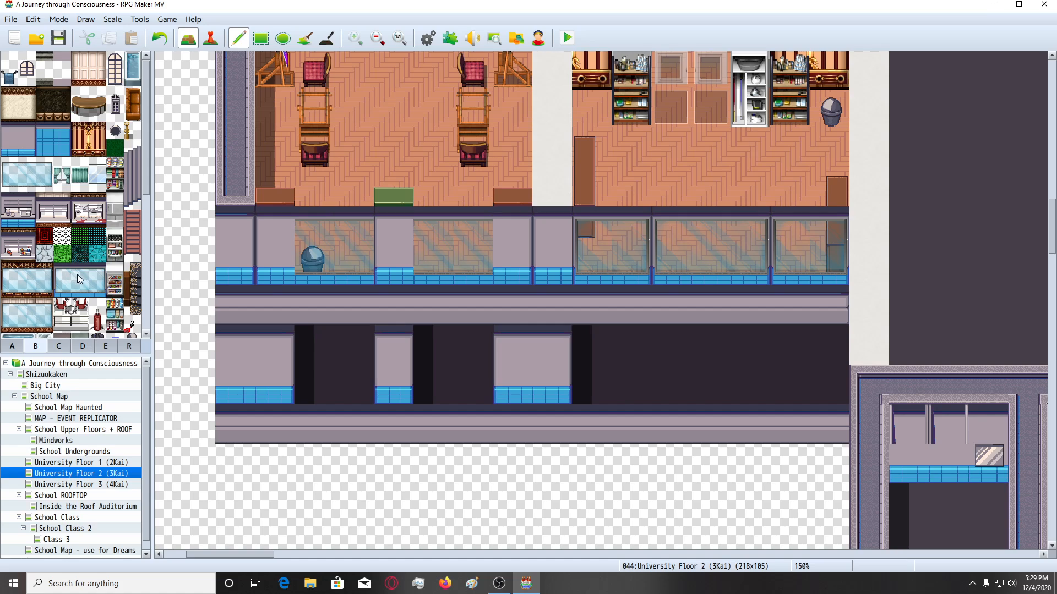
{"action": "left_click_drag", "start_coordinate": [77, 274], "coordinate": [80, 291]}
{"action": "left_click", "coordinate": [331, 355]}
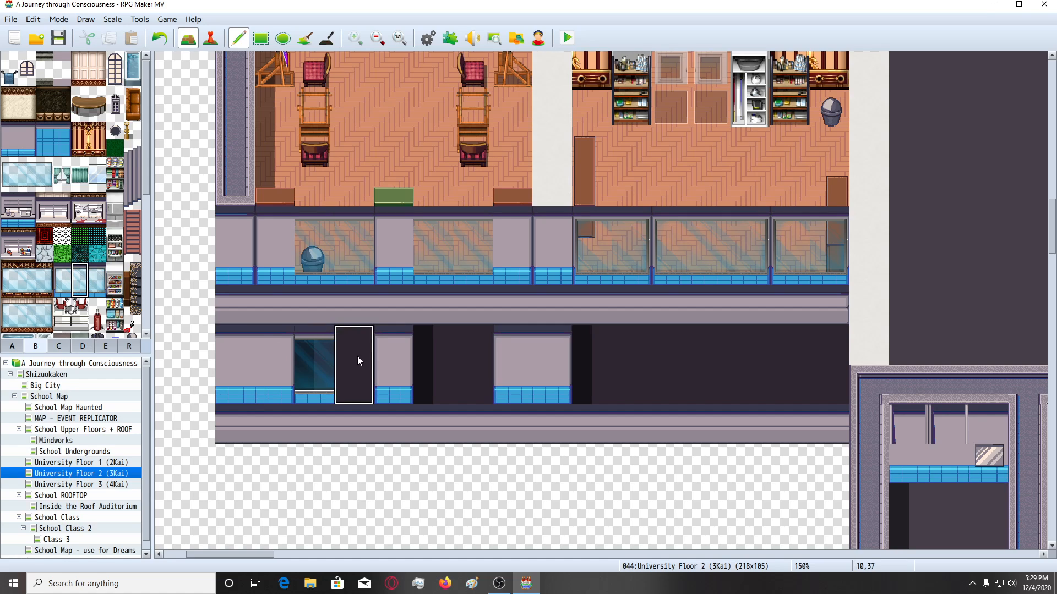
{"action": "left_click", "coordinate": [358, 355]}
{"action": "left_click", "coordinate": [438, 352]}
{"action": "left_click", "coordinate": [465, 345]}
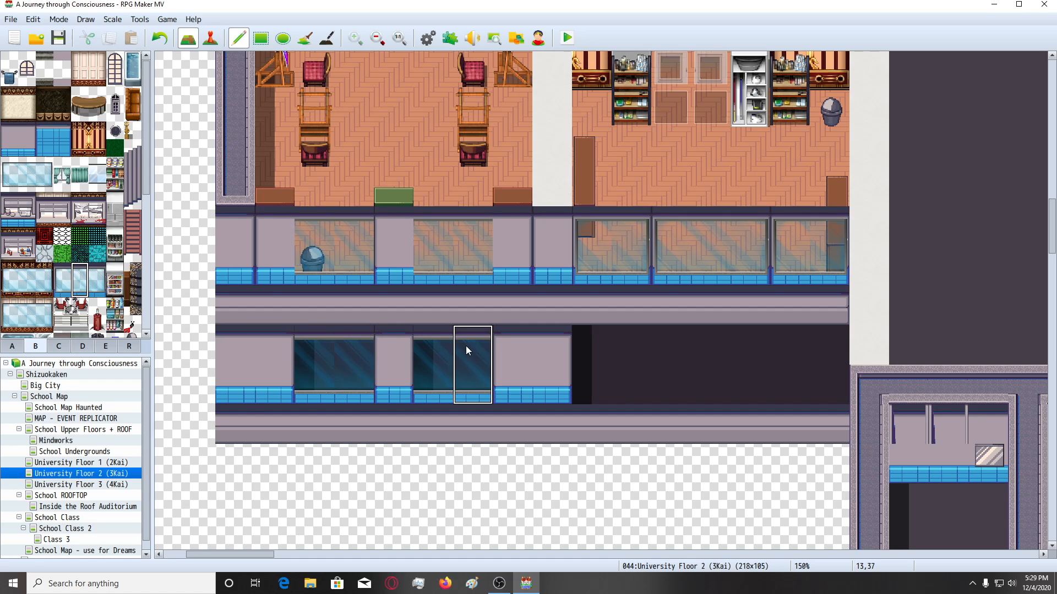
{"action": "left_click", "coordinate": [601, 342]}
{"action": "left_click", "coordinate": [625, 341]}
{"action": "left_click", "coordinate": [785, 342]}
{"action": "left_click", "coordinate": [816, 343]}
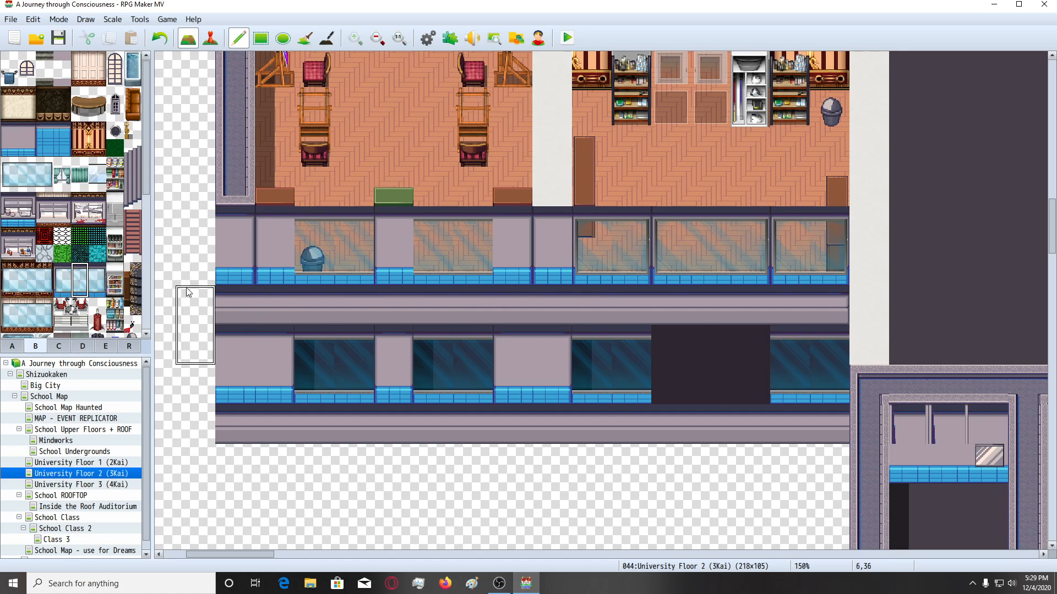
{"action": "left_click_drag", "start_coordinate": [84, 289], "coordinate": [100, 293]}
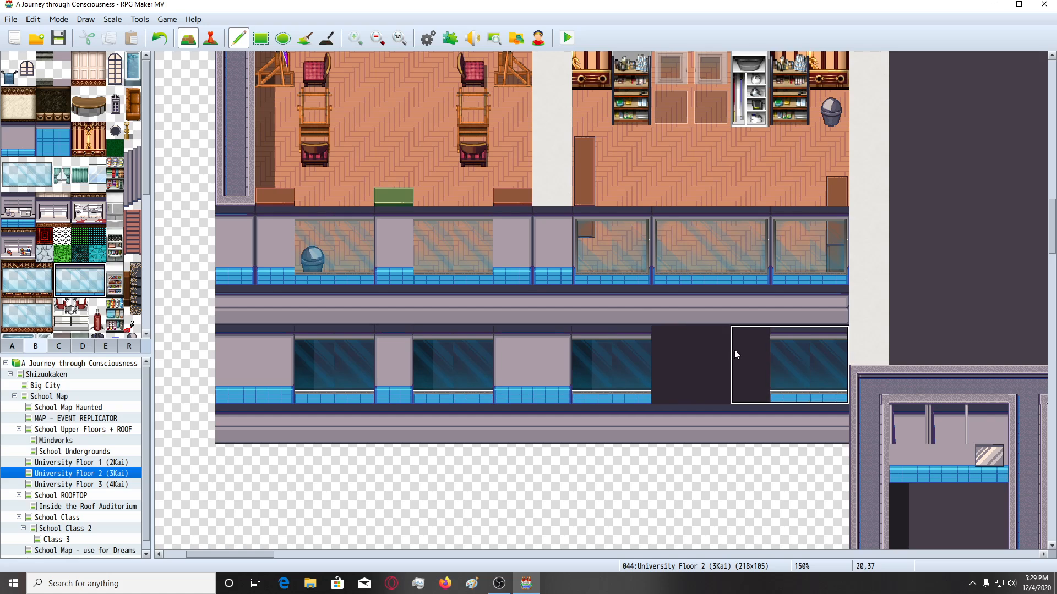
{"action": "left_click", "coordinate": [666, 353]}
Copy the three-tile-wide window and place three spaced copies in a row below the second ledge.
{"action": "scroll", "coordinate": [302, 385], "scroll_direction": "down", "scroll_amount": 1}
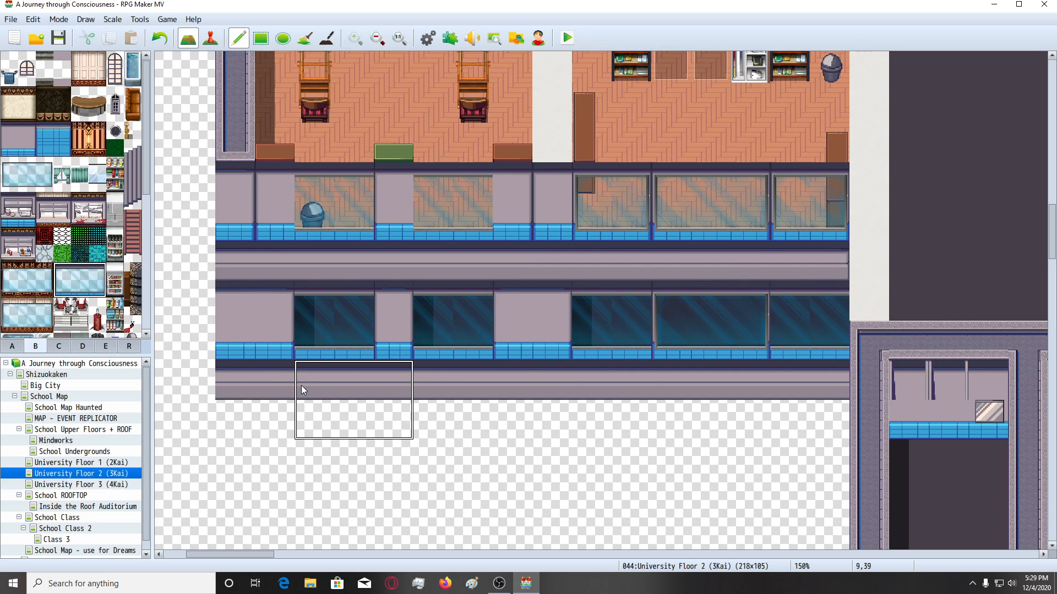
{"action": "scroll", "coordinate": [301, 385], "scroll_direction": "down", "scroll_amount": 1}
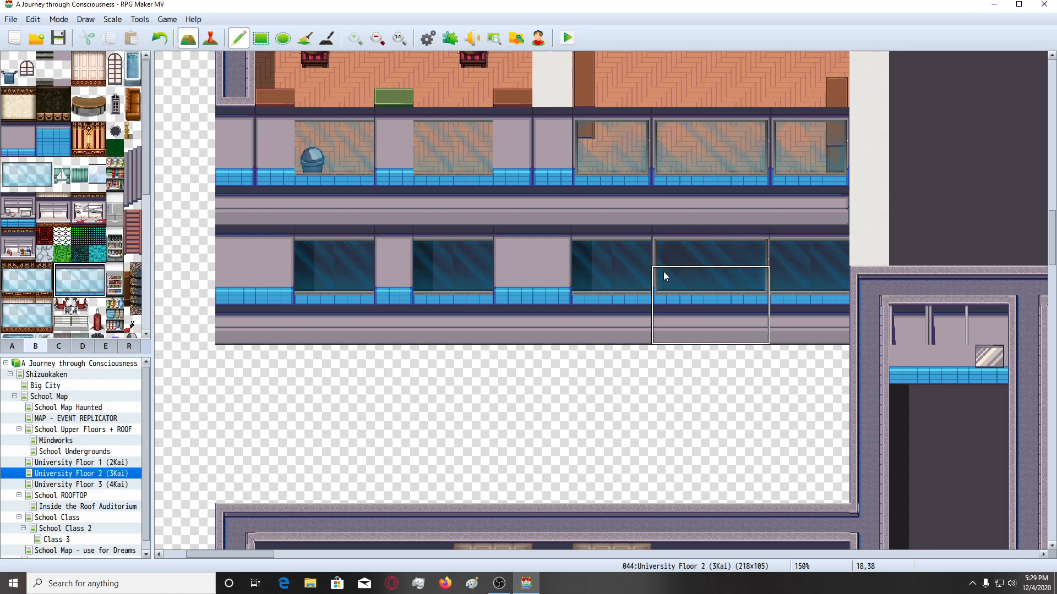
{"action": "right_click_drag", "start_coordinate": [666, 253], "coordinate": [750, 287]}
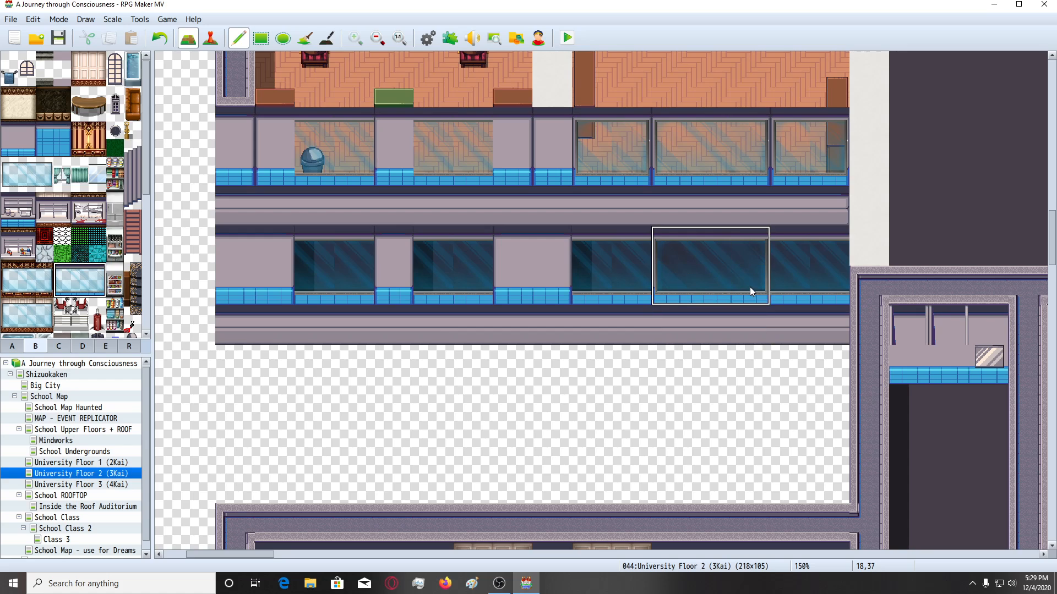
{"action": "left_click", "coordinate": [382, 396]}
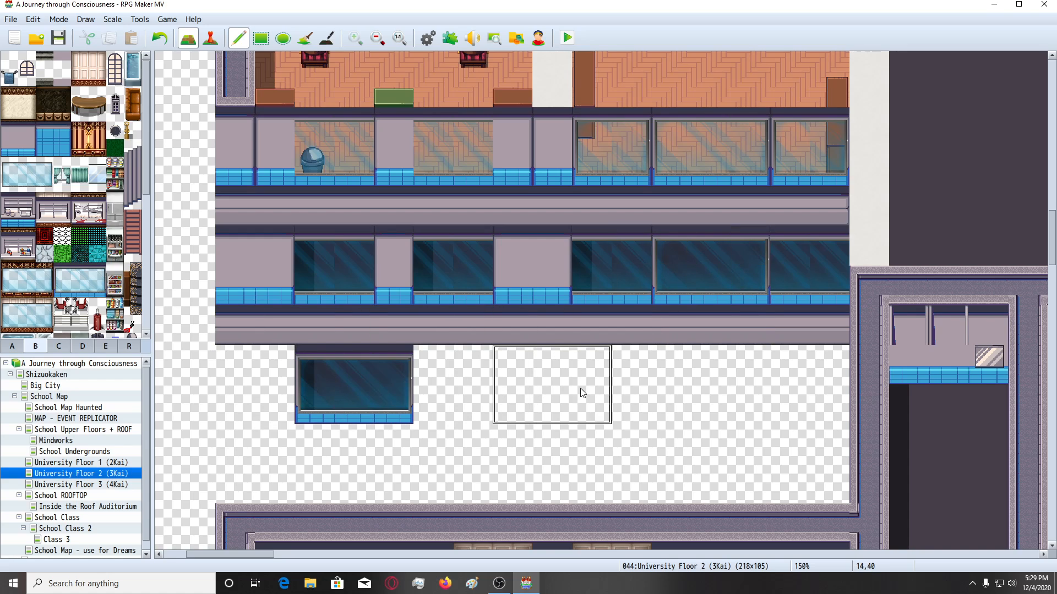
{"action": "left_click", "coordinate": [564, 388]}
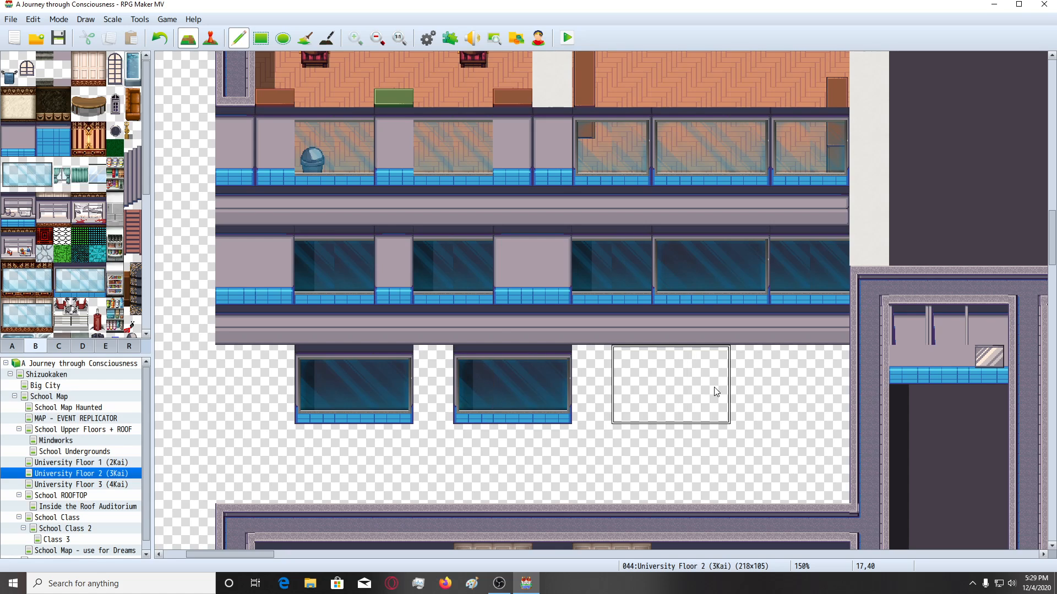
{"action": "left_click", "coordinate": [715, 392]}
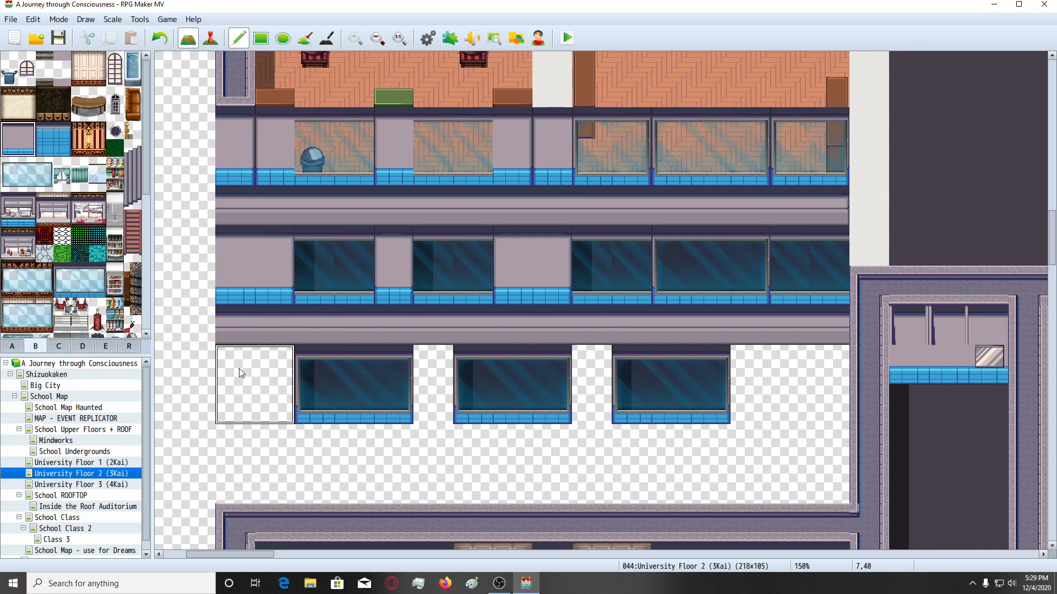
Fill the gaps between and beside the three lowest windows with blue-based wall tiles, two tiles high.
{"action": "left_click", "coordinate": [5, 346]}
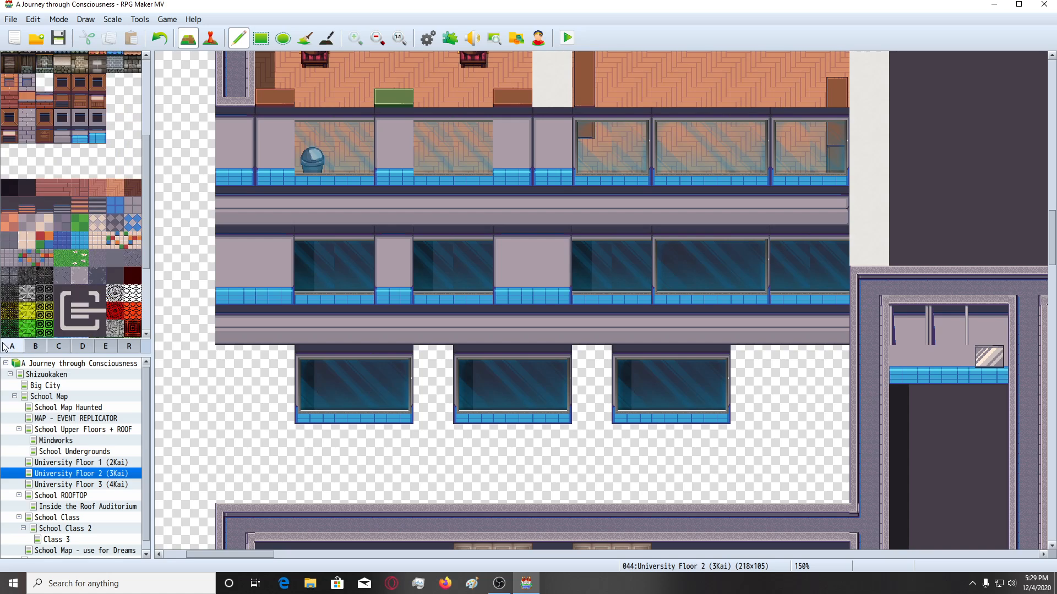
{"action": "left_click", "coordinate": [81, 141]}
{"action": "left_click", "coordinate": [275, 365]}
{"action": "left_click", "coordinate": [235, 365]}
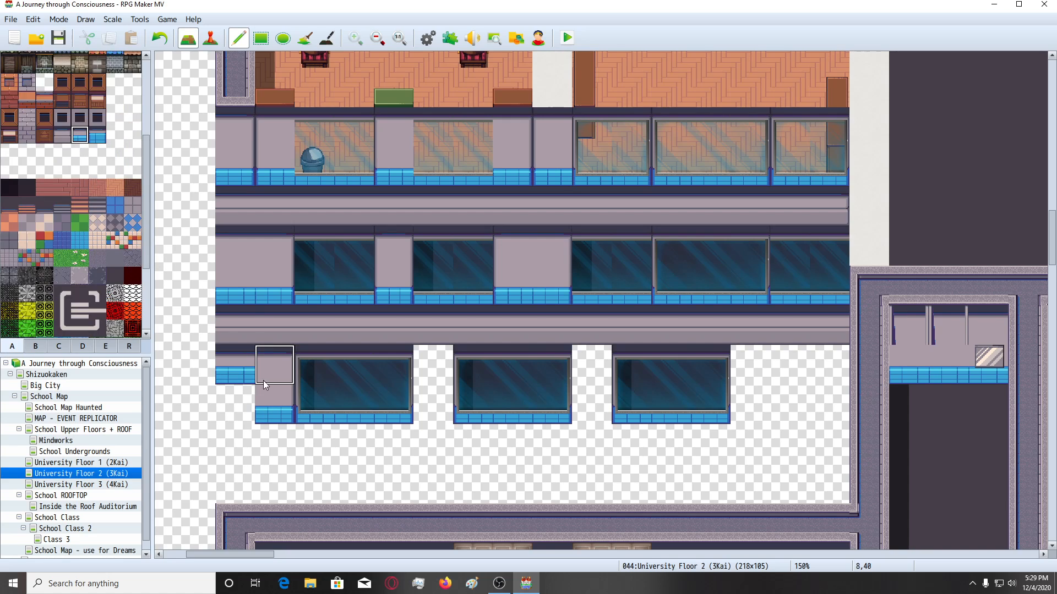
{"action": "left_click", "coordinate": [242, 397]}
{"action": "left_click_drag", "start_coordinate": [428, 375], "coordinate": [430, 402]}
{"action": "left_click_drag", "start_coordinate": [599, 377], "coordinate": [600, 410]}
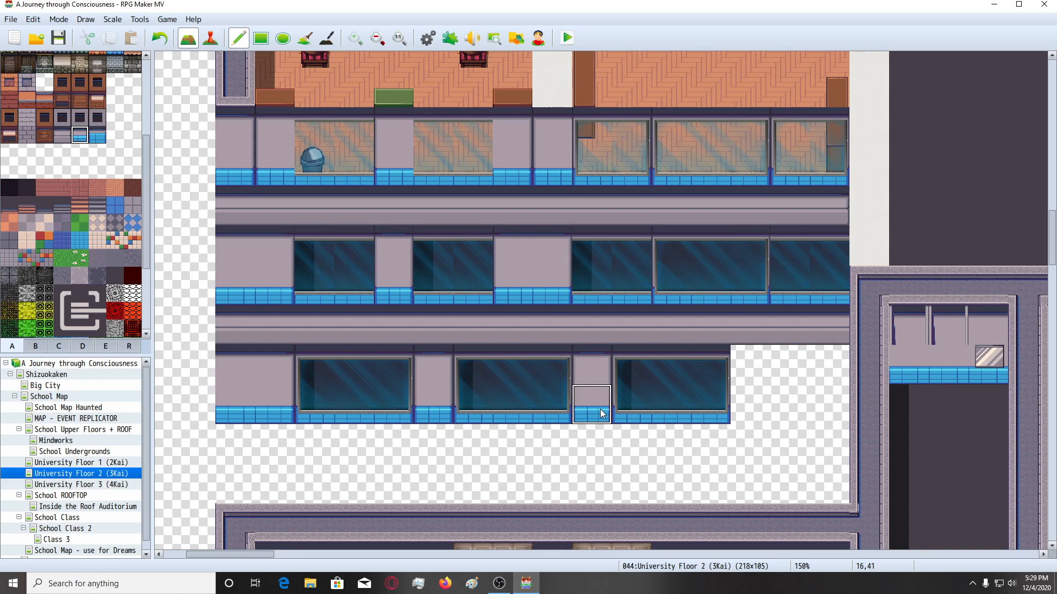
{"action": "mouse_move", "coordinate": [790, 366]}
{"action": "left_mouse_down"}
{"action": "mouse_move", "coordinate": [748, 364]}
{"action": "mouse_move", "coordinate": [821, 372]}
{"action": "mouse_move", "coordinate": [786, 404]}
{"action": "mouse_move", "coordinate": [749, 404]}
{"action": "left_mouse_up"}
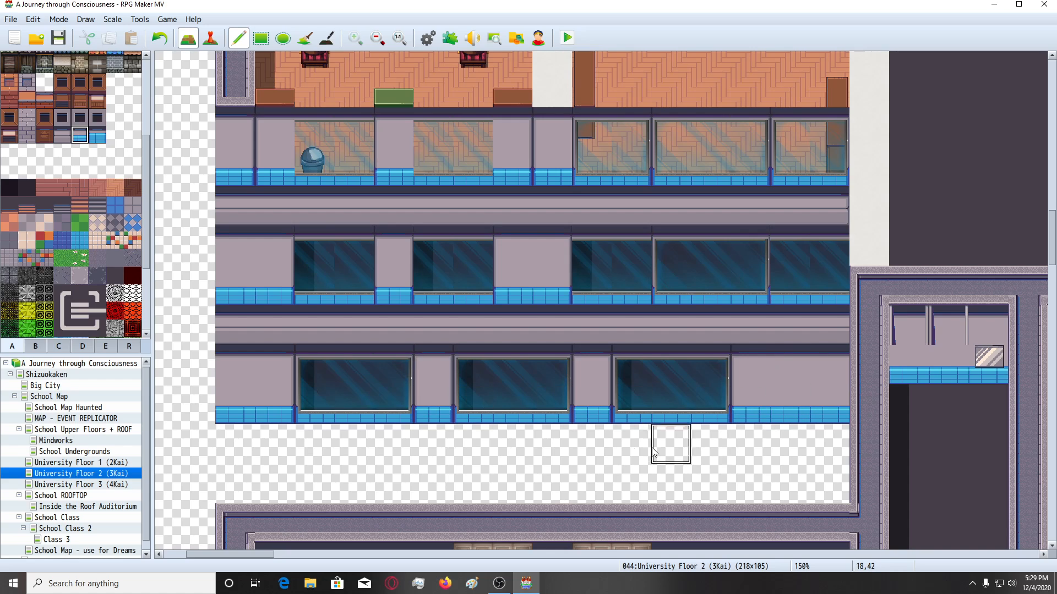
Mark the ledge row directly below the Arts Club windows with region 1.
{"action": "scroll", "coordinate": [500, 405], "scroll_direction": "up", "scroll_amount": 3}
{"action": "scroll", "coordinate": [416, 361], "scroll_direction": "down", "scroll_amount": 2}
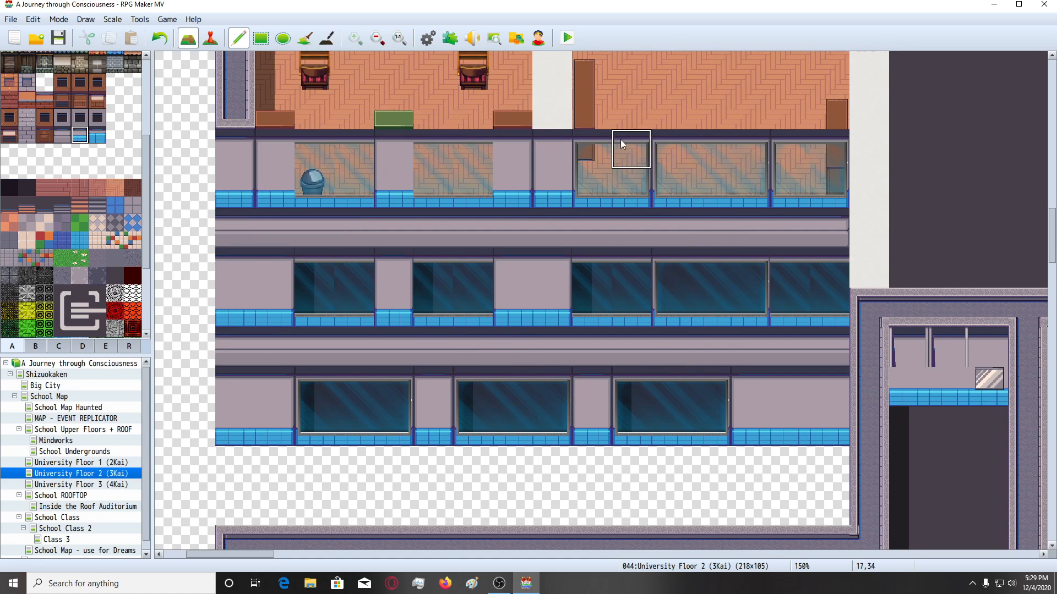
{"action": "scroll", "coordinate": [670, 440], "scroll_direction": "up", "scroll_amount": 2}
{"action": "scroll", "coordinate": [655, 407], "scroll_direction": "down", "scroll_amount": 4}
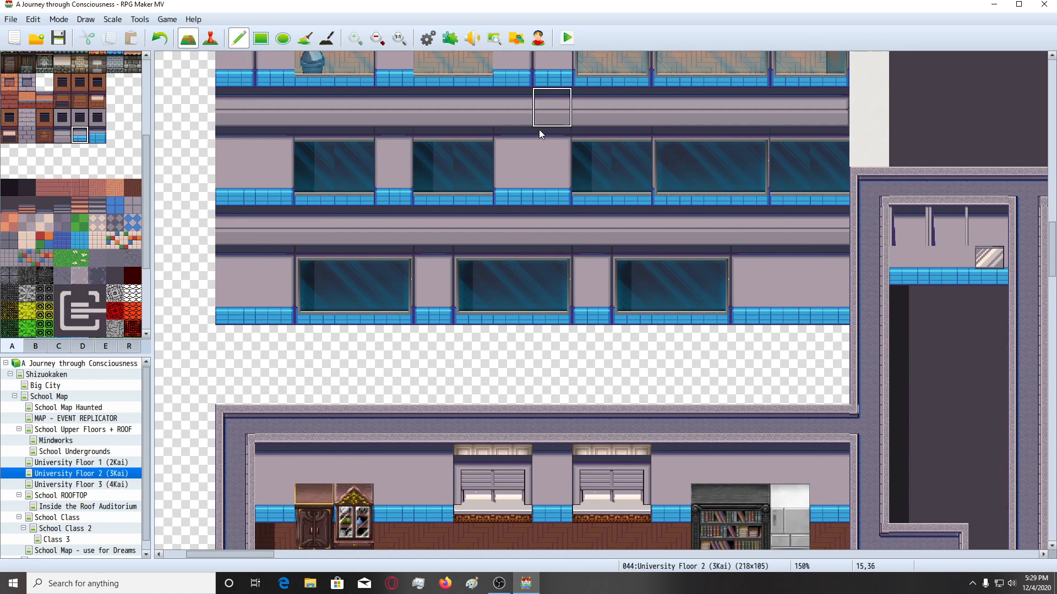
{"action": "scroll", "coordinate": [563, 295], "scroll_direction": "up", "scroll_amount": 2}
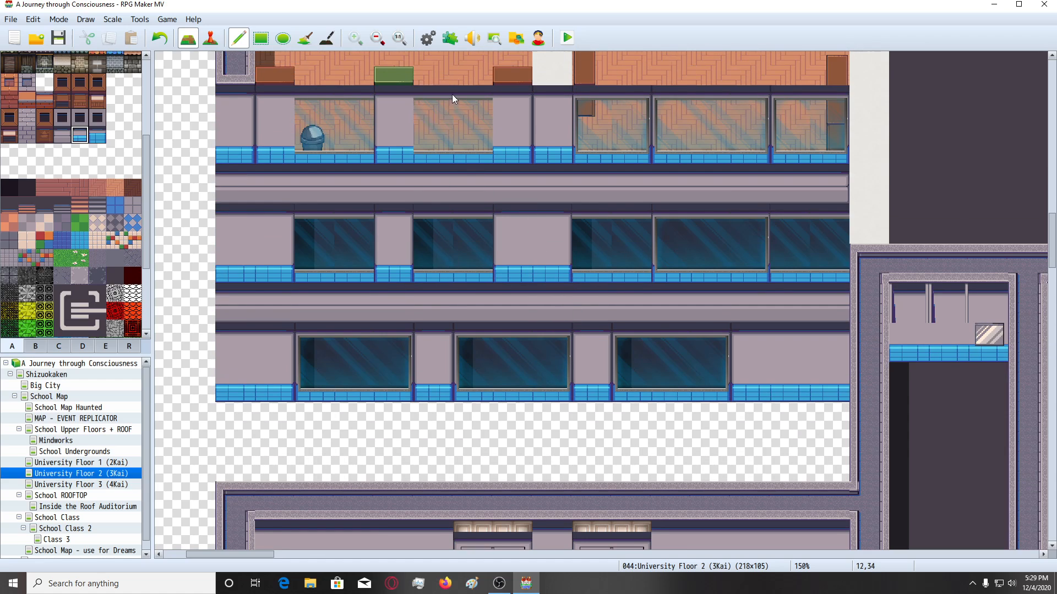
{"action": "scroll", "coordinate": [583, 396], "scroll_direction": "down", "scroll_amount": 4}
{"action": "scroll", "coordinate": [587, 398], "scroll_direction": "up", "scroll_amount": 4}
{"action": "left_click", "coordinate": [123, 348]}
{"action": "left_click", "coordinate": [26, 60]}
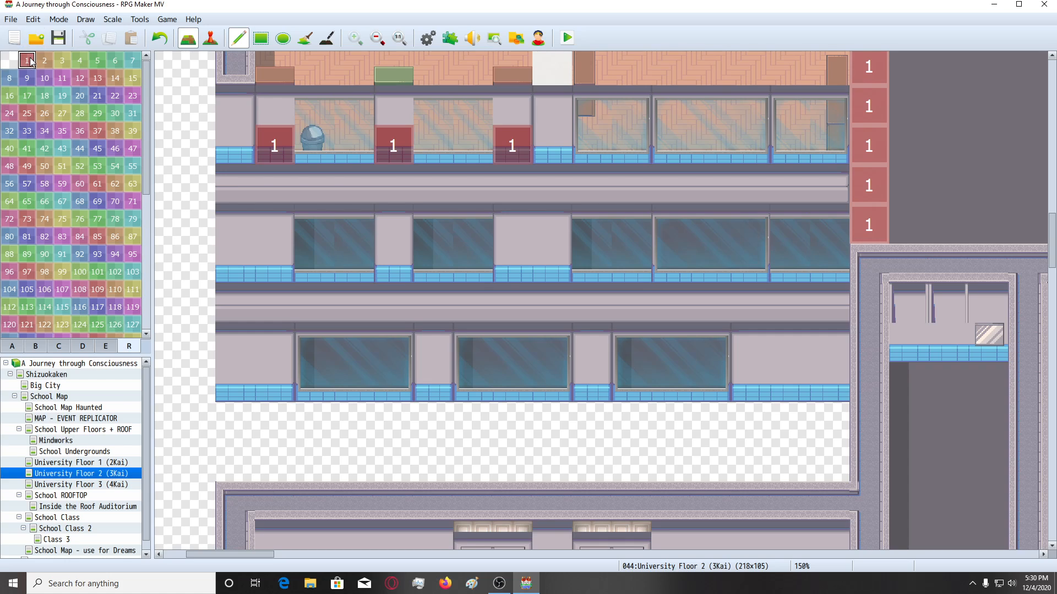
{"action": "left_click_drag", "start_coordinate": [235, 186], "coordinate": [786, 199]}
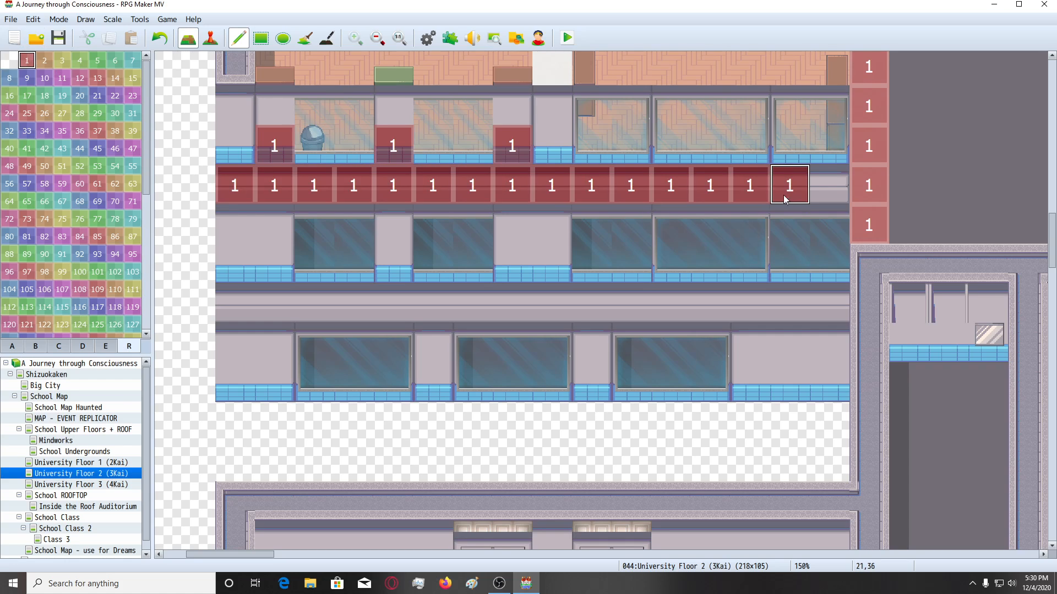
Look over the furnished rooms south of the facade and the corridor around classes 3-3, 3-4 and 3-5.
{"action": "left_click", "coordinate": [12, 347]}
{"action": "scroll", "coordinate": [418, 425], "scroll_direction": "down", "scroll_amount": 3}
{"action": "scroll", "coordinate": [418, 425], "scroll_direction": "down", "scroll_amount": 4}
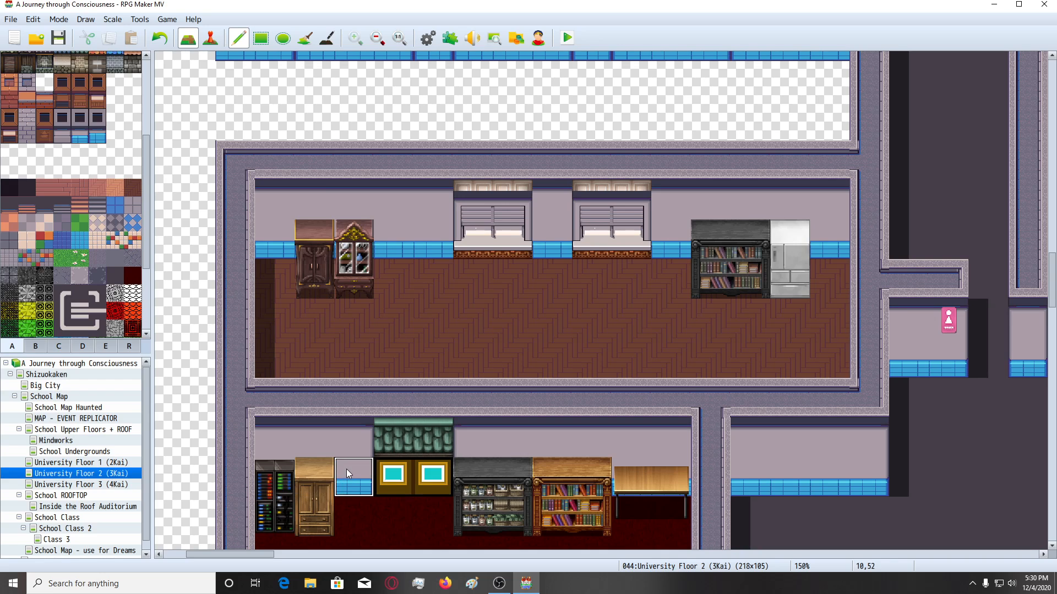
{"action": "scroll", "coordinate": [347, 470], "scroll_direction": "down", "scroll_amount": 4}
{"action": "scroll", "coordinate": [349, 470], "scroll_direction": "down", "scroll_amount": 7}
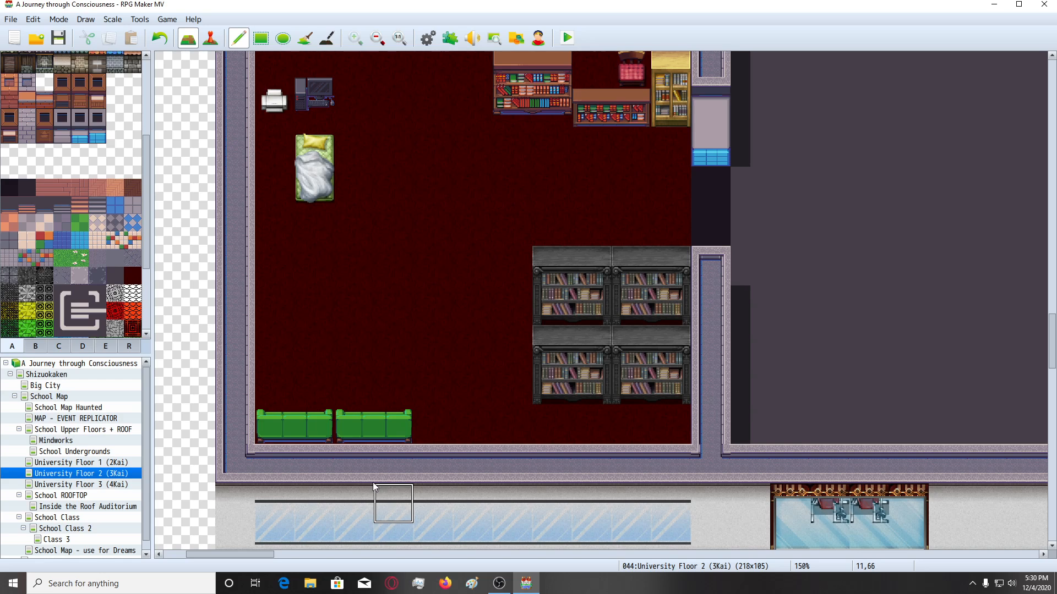
{"action": "scroll", "coordinate": [373, 481], "scroll_direction": "down", "scroll_amount": 2}
{"action": "scroll", "coordinate": [507, 493], "scroll_direction": "up", "scroll_amount": 3}
{"action": "scroll", "coordinate": [507, 493], "scroll_direction": "up", "scroll_amount": 4}
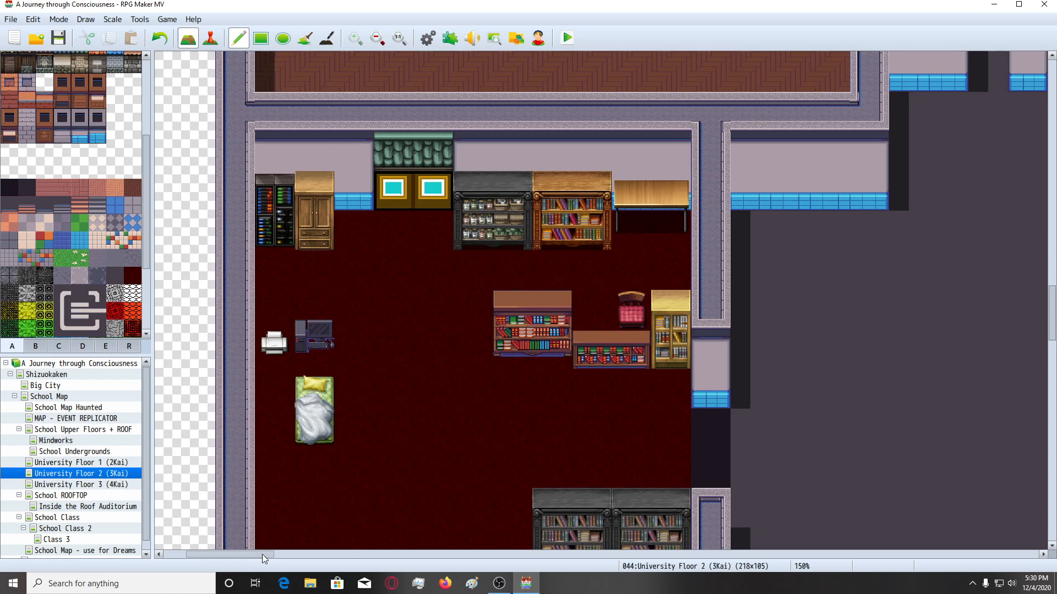
{"action": "left_click_drag", "start_coordinate": [262, 554], "coordinate": [384, 557]}
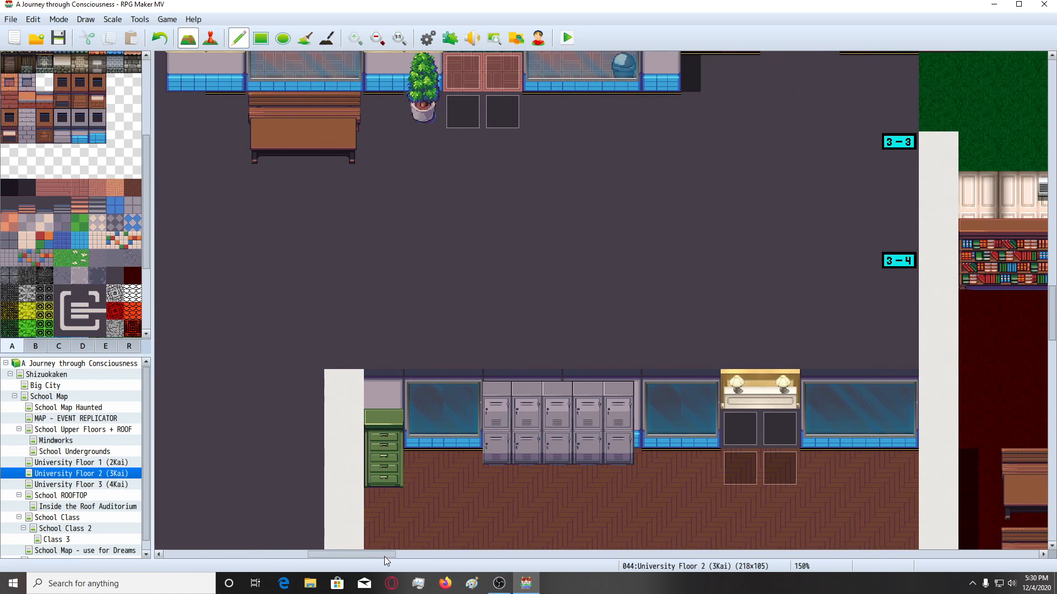
{"action": "scroll", "coordinate": [518, 459], "scroll_direction": "up", "scroll_amount": 3}
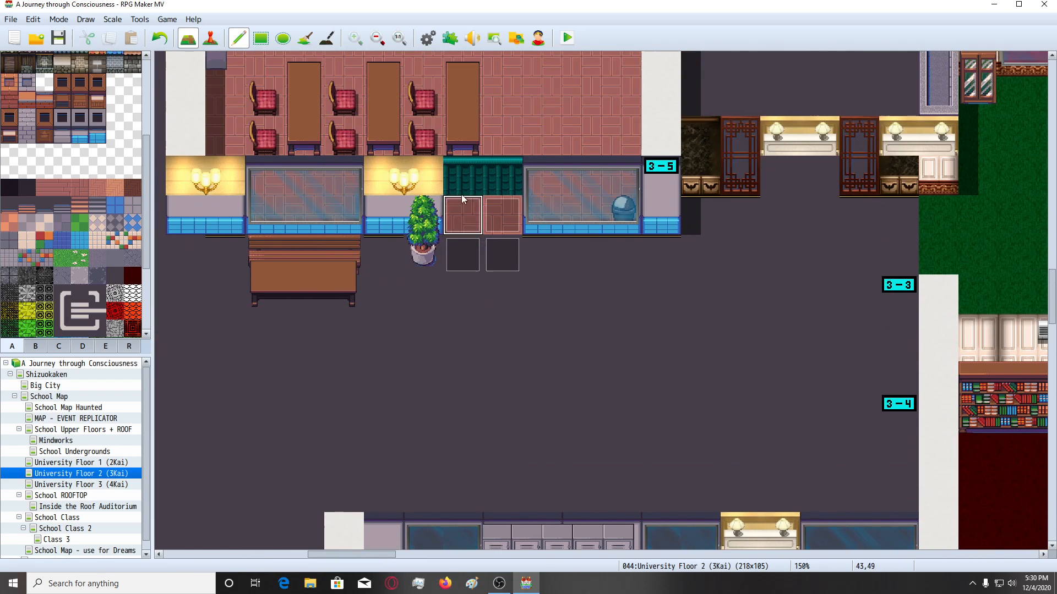
{"action": "left_click_drag", "start_coordinate": [354, 555], "coordinate": [379, 556]}
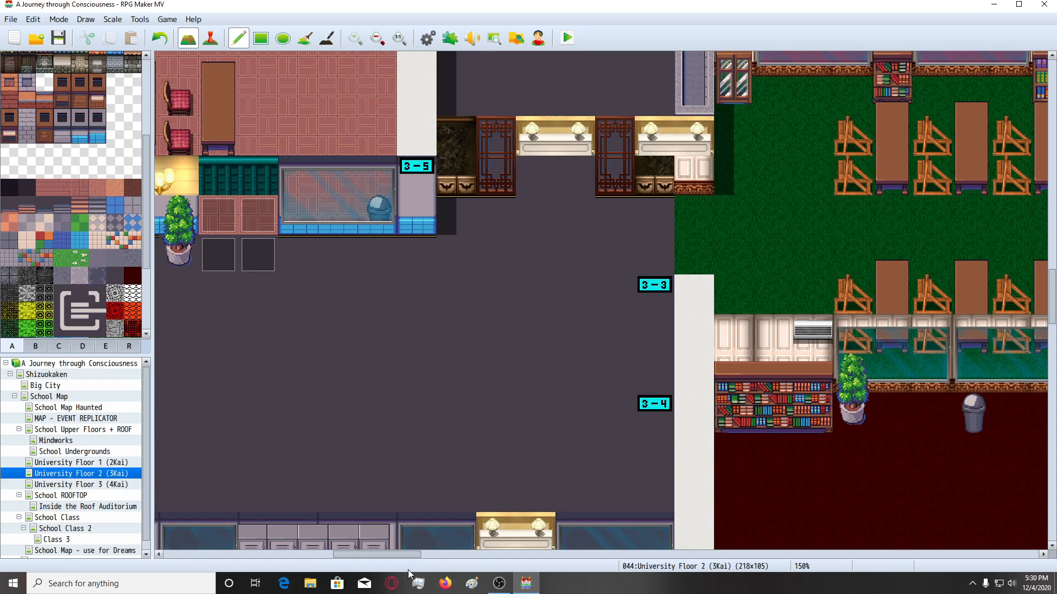
{"action": "left_click_drag", "start_coordinate": [403, 556], "coordinate": [388, 556]}
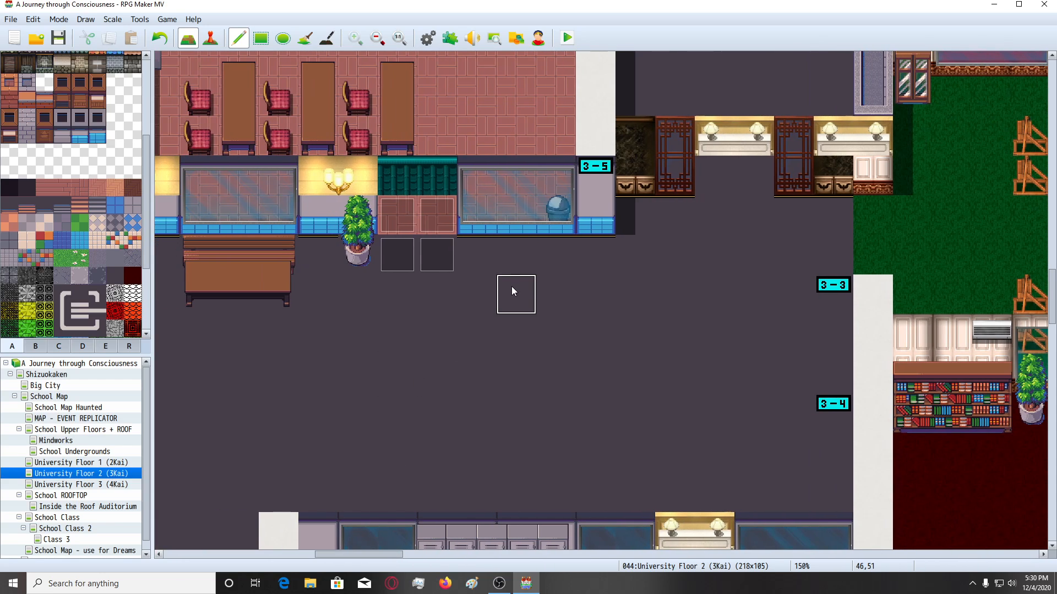
{"action": "scroll", "coordinate": [510, 287], "scroll_direction": "down", "scroll_amount": 2}
{"action": "scroll", "coordinate": [514, 331], "scroll_direction": "up", "scroll_amount": 2}
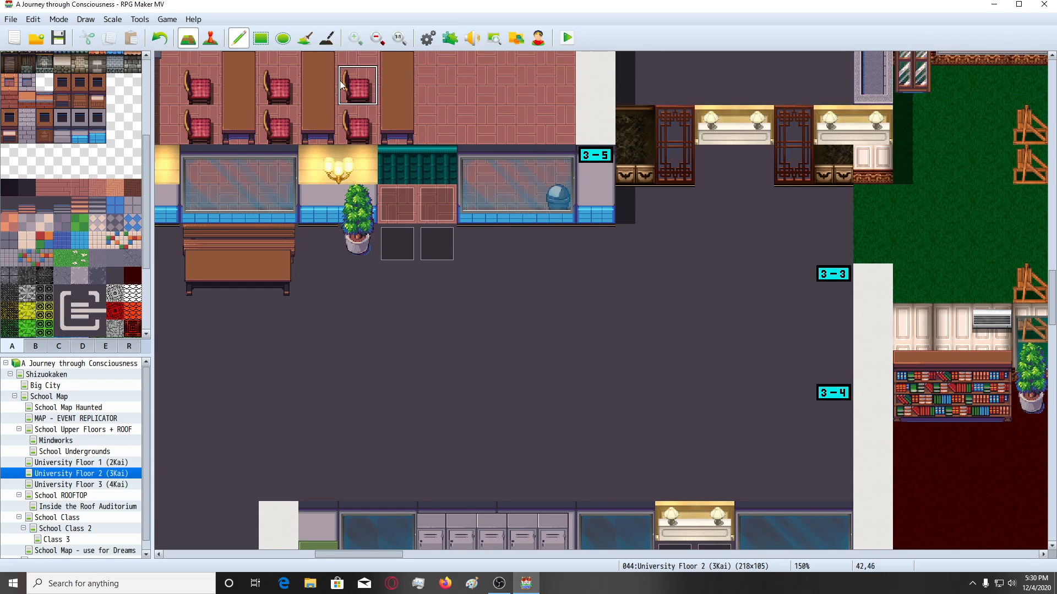
Create an event on the western door tile of class 3-5 and name it "Class 3 - 5 Door".
{"action": "left_click", "coordinate": [209, 38]}
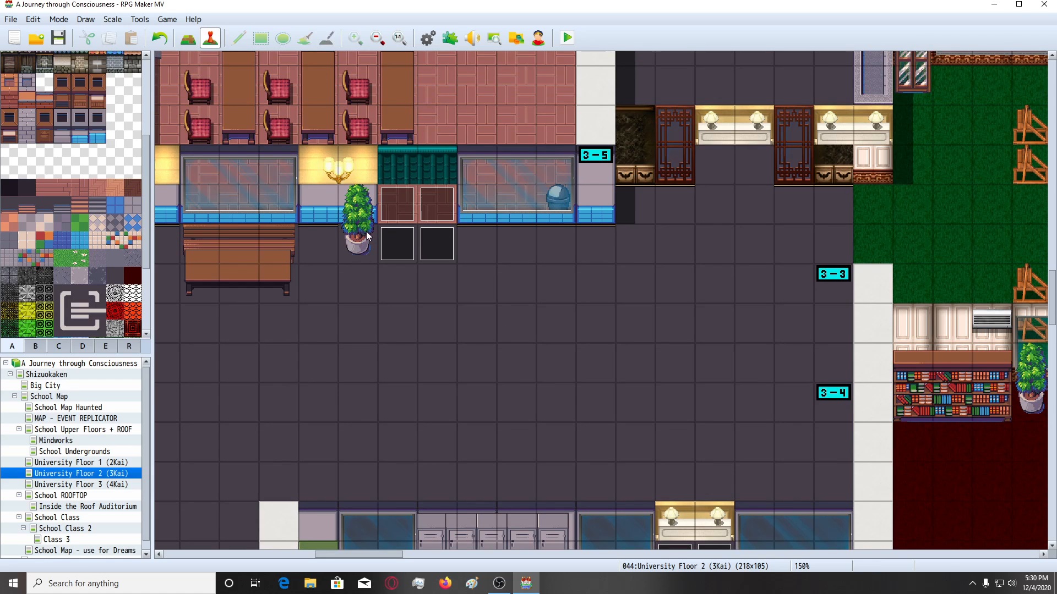
{"action": "double_click", "coordinate": [388, 207]}
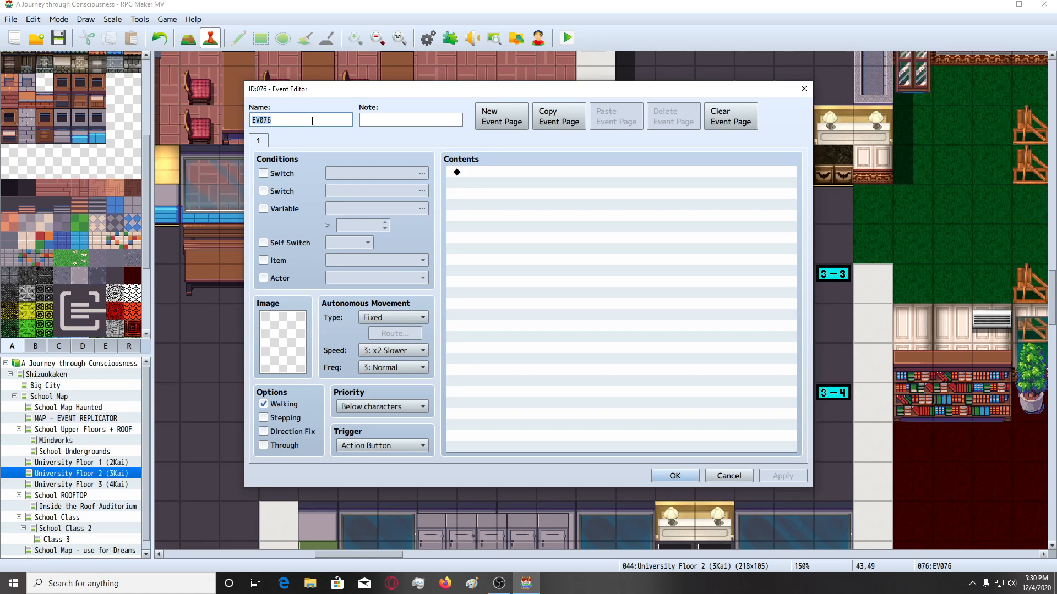
{"action": "type", "text": "Class 3-5 Door"}
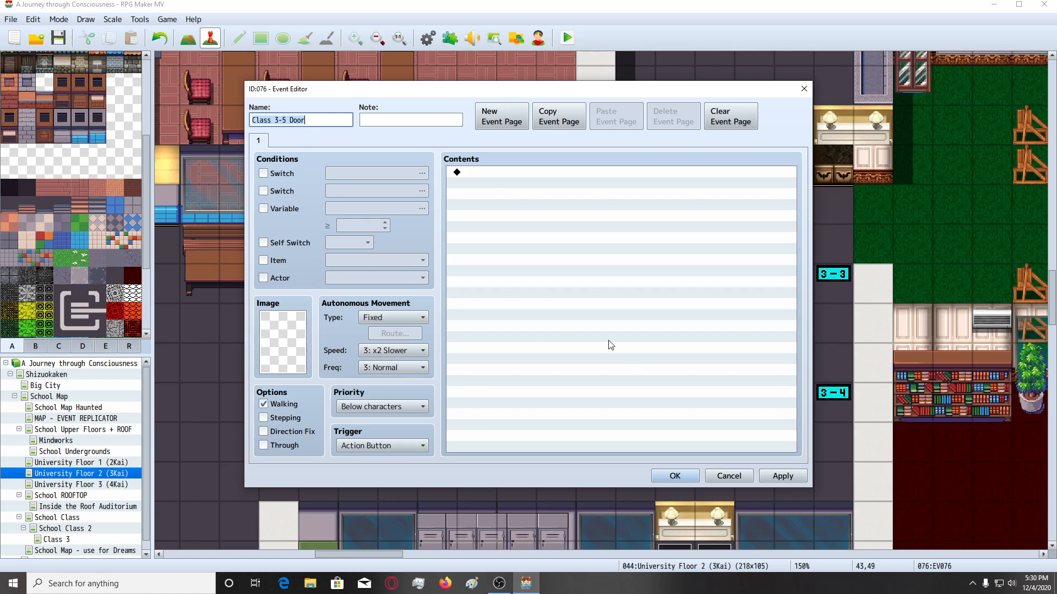
{"action": "left_click", "coordinate": [781, 476]}
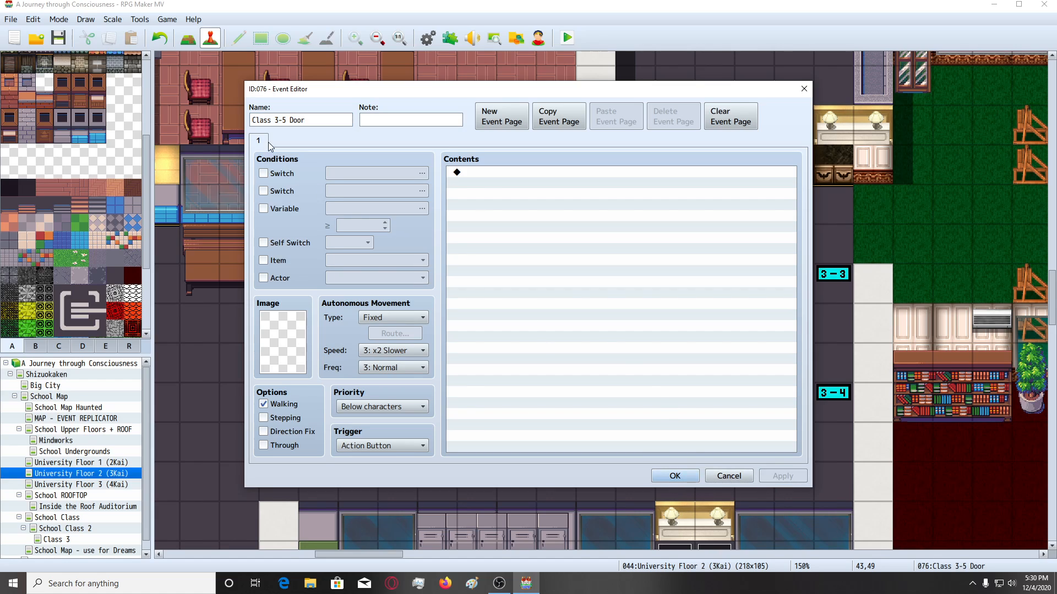
{"action": "left_click", "coordinate": [285, 120]}
{"action": "left_click", "coordinate": [280, 119]}
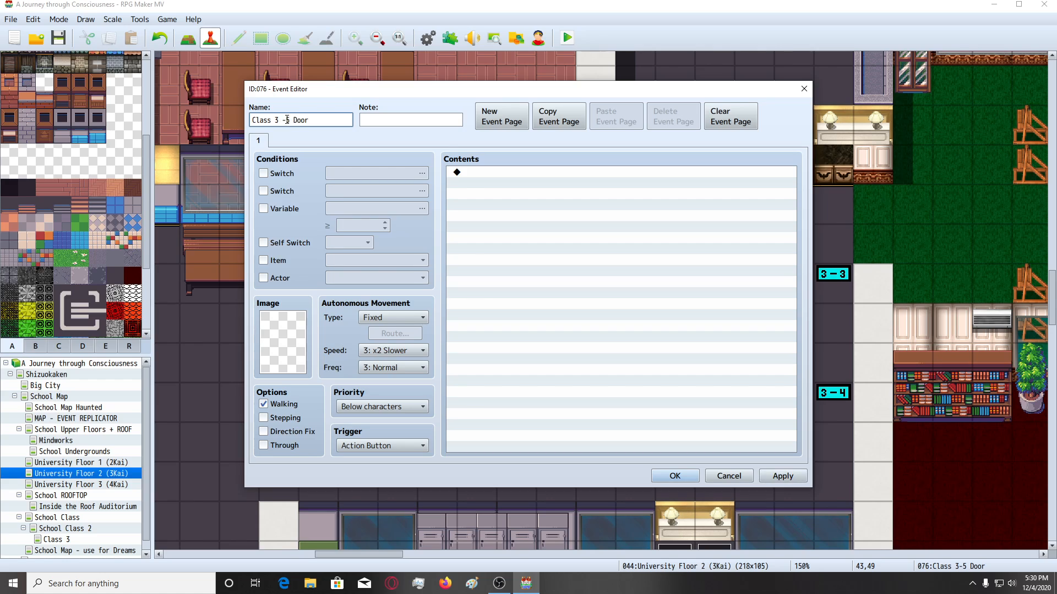
{"action": "left_click", "coordinate": [783, 476]}
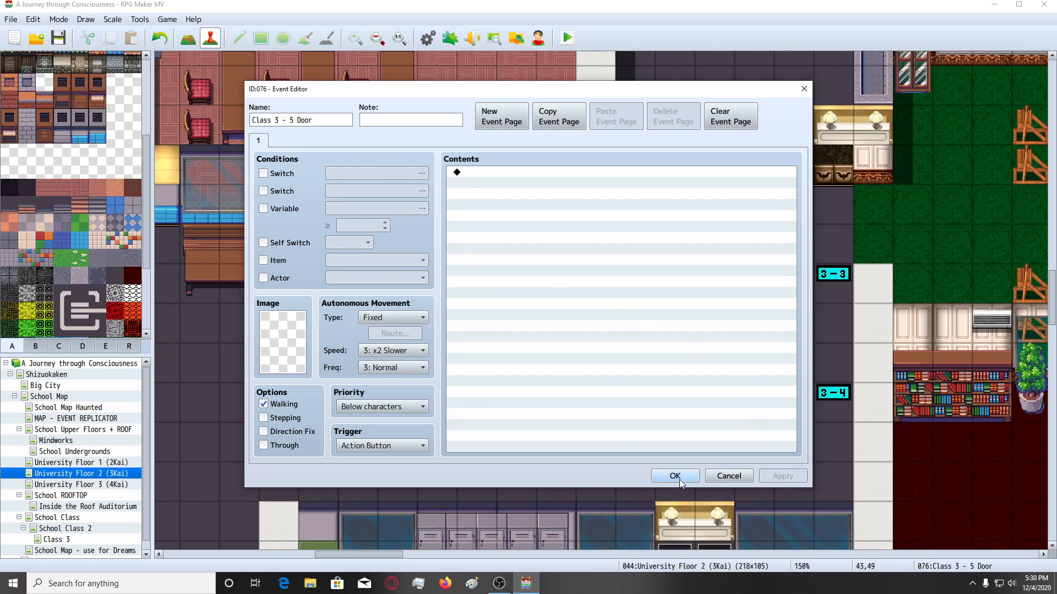
{"action": "left_click", "coordinate": [675, 476]}
Create a second "Class 3 - 5 Door" event on the adjacent eastern door tile.
{"action": "left_click", "coordinate": [443, 215]}
{"action": "key", "text": "Return"}
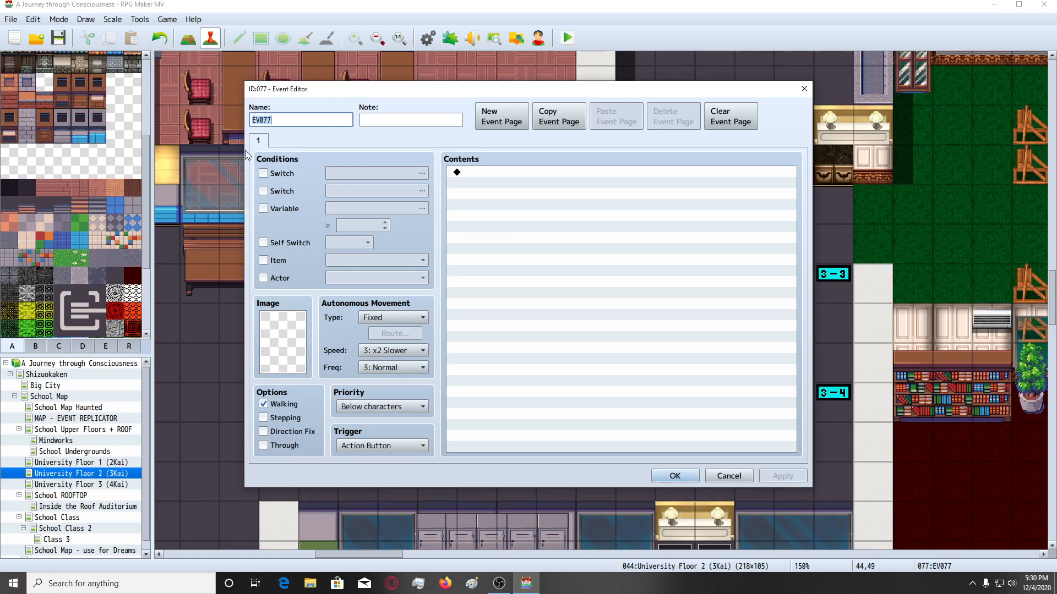
{"action": "left_click", "coordinate": [672, 475]}
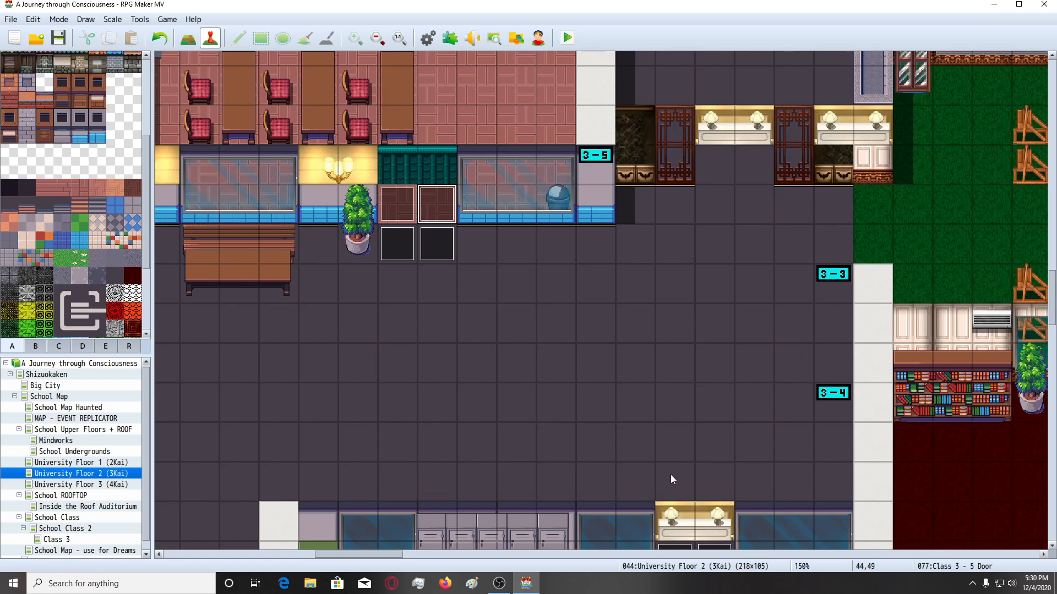
Examine the locker room south of the corridor and the event tiles at its double doorway.
{"action": "scroll", "coordinate": [651, 424], "scroll_direction": "down", "scroll_amount": 4}
{"action": "scroll", "coordinate": [648, 427], "scroll_direction": "down", "scroll_amount": 6}
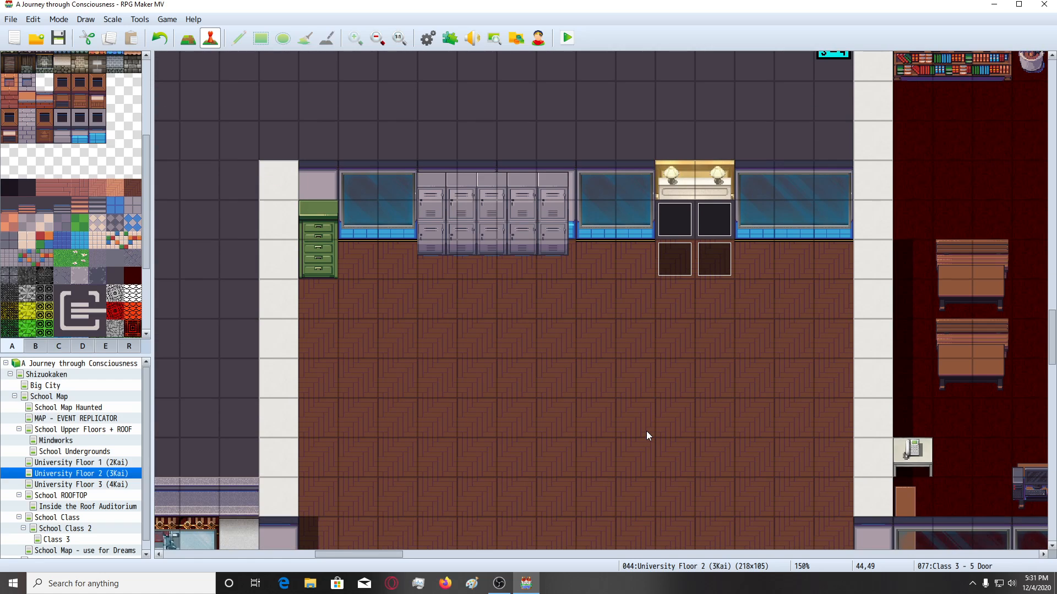
{"action": "scroll", "coordinate": [688, 330], "scroll_direction": "down", "scroll_amount": 2}
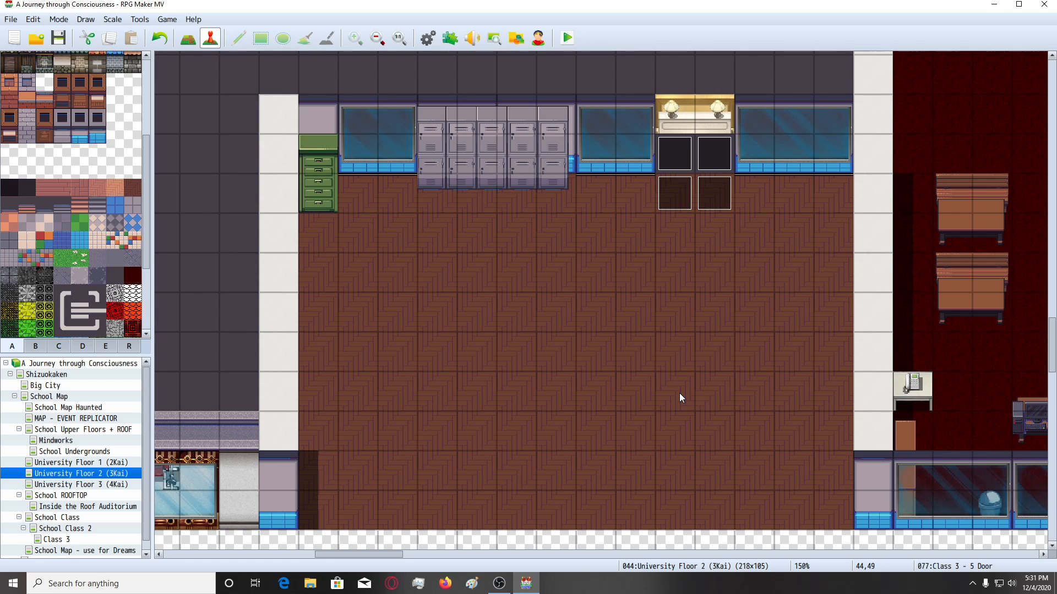
{"action": "scroll", "coordinate": [680, 397], "scroll_direction": "up", "scroll_amount": 2}
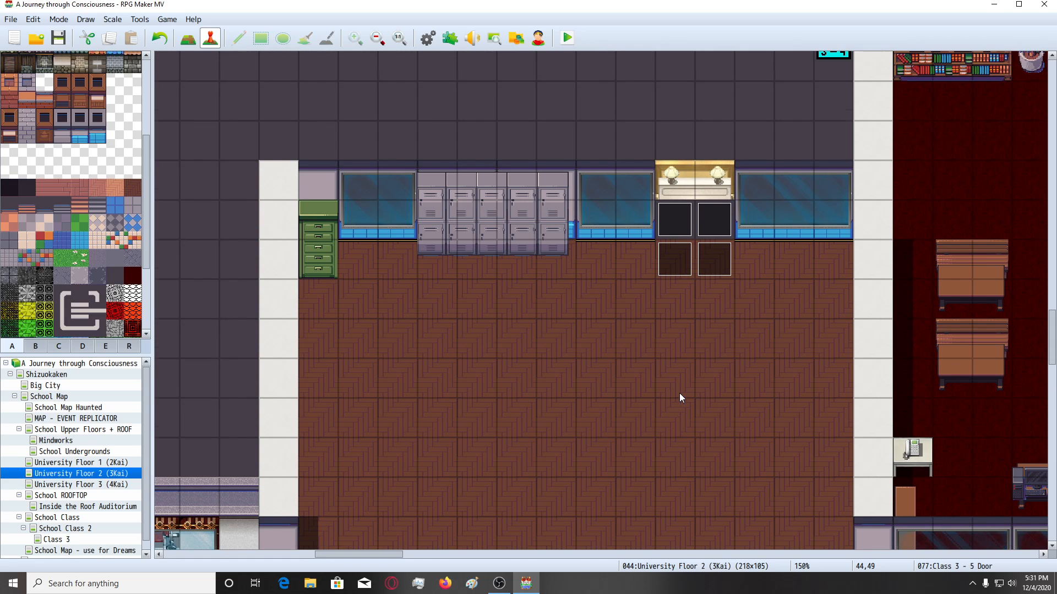
{"action": "scroll", "coordinate": [679, 393], "scroll_direction": "down", "scroll_amount": 1}
{"action": "scroll", "coordinate": [679, 393], "scroll_direction": "up", "scroll_amount": 9}
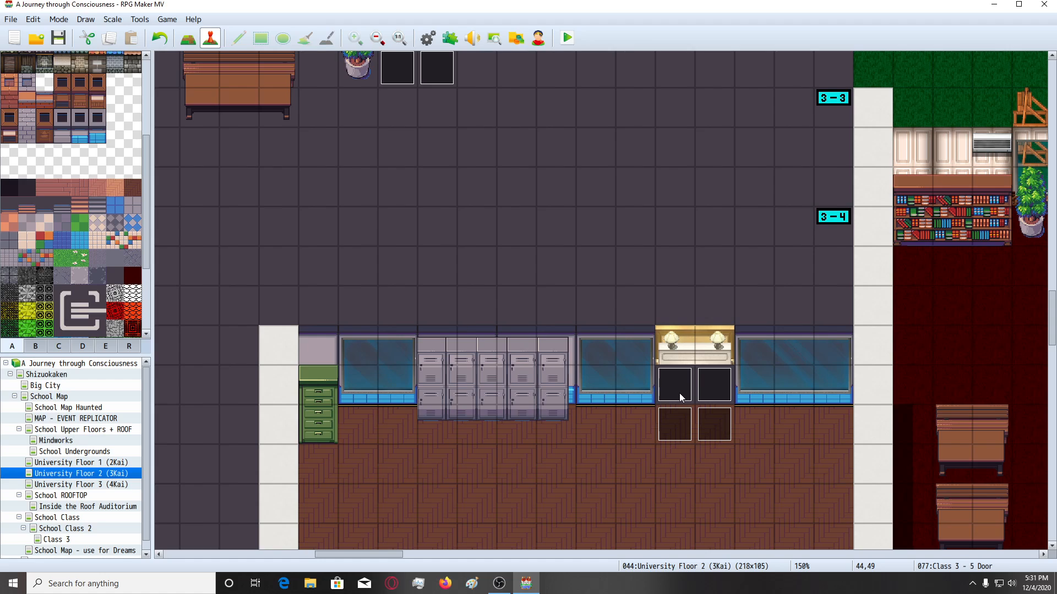
{"action": "scroll", "coordinate": [684, 413], "scroll_direction": "up", "scroll_amount": 1}
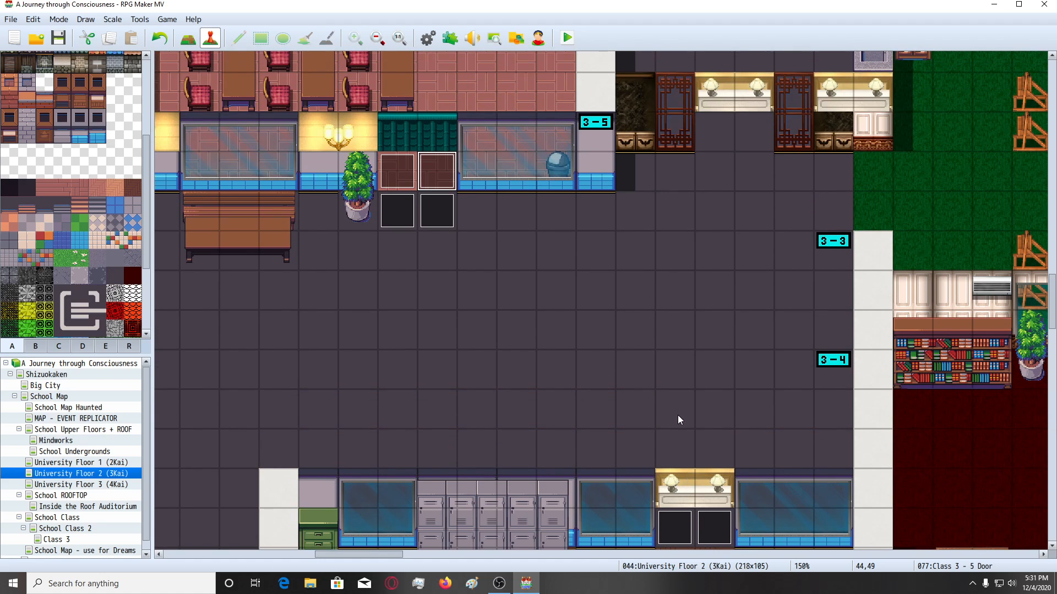
Create an event on the floor tile below the western 3-5 door and name it "Class 3 - 5 Enter Event".
{"action": "double_click", "coordinate": [410, 223]}
{"action": "type", "text": "Class 3 - 5 Door"}
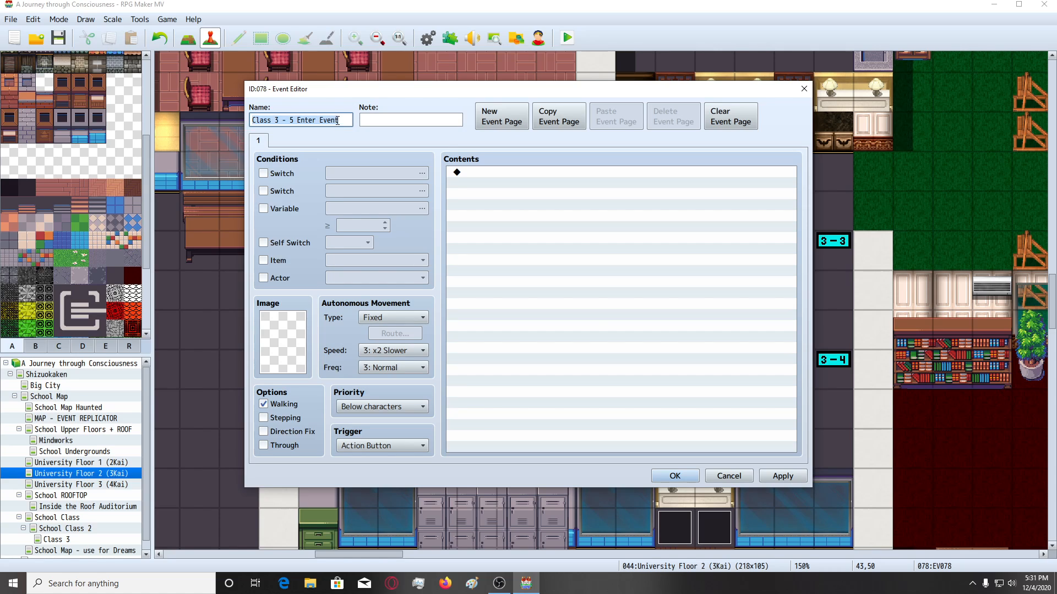
{"action": "left_click", "coordinate": [783, 476]}
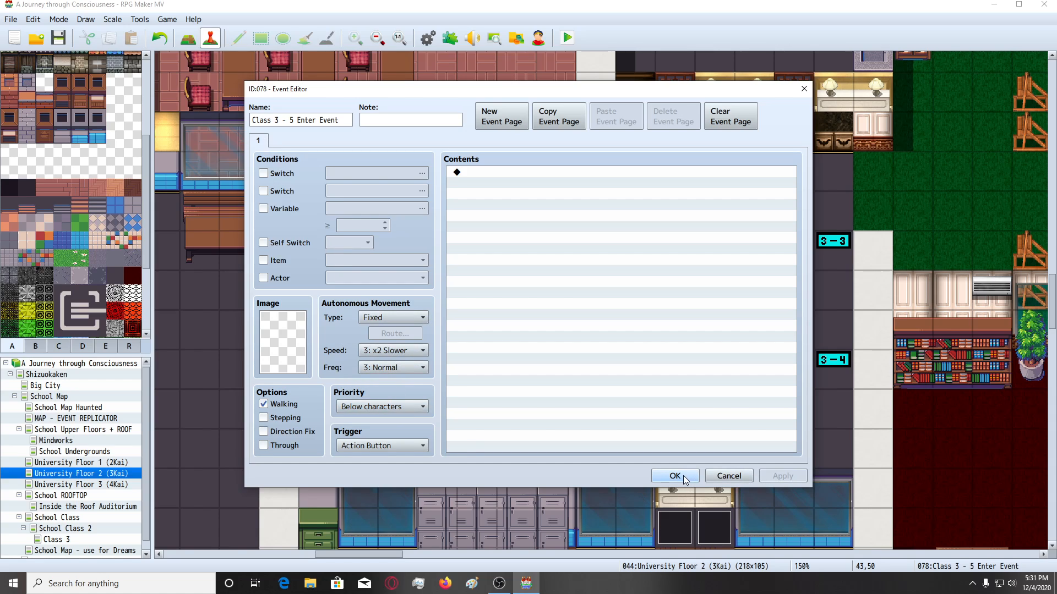
Give the class 3-5 enter event a tile from Tileset B as its image and add a second event page.
{"action": "double_click", "coordinate": [302, 349]}
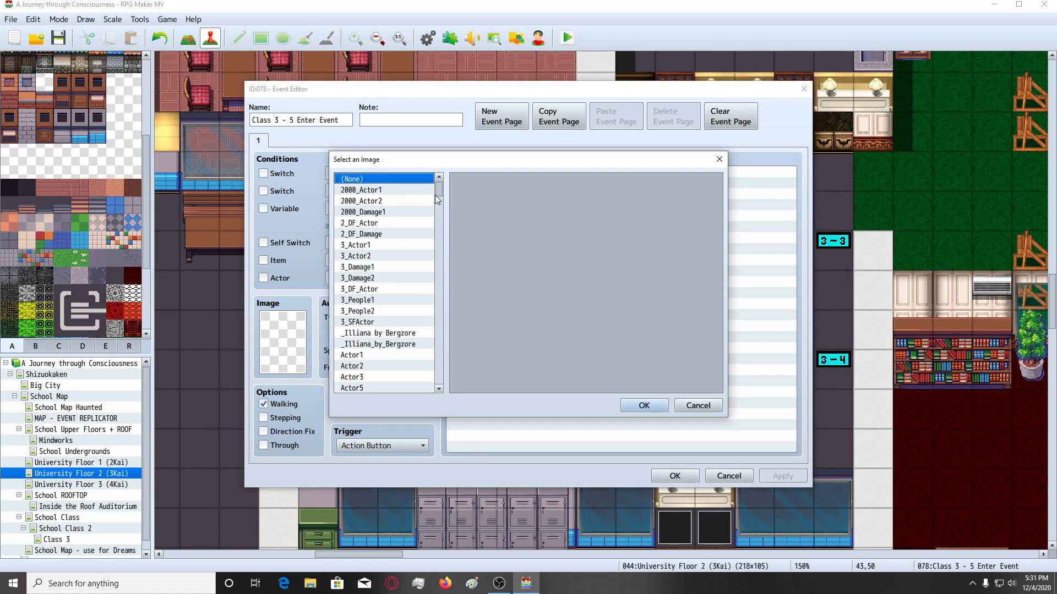
{"action": "left_click_drag", "start_coordinate": [436, 193], "coordinate": [439, 386]}
{"action": "left_click", "coordinate": [374, 356]}
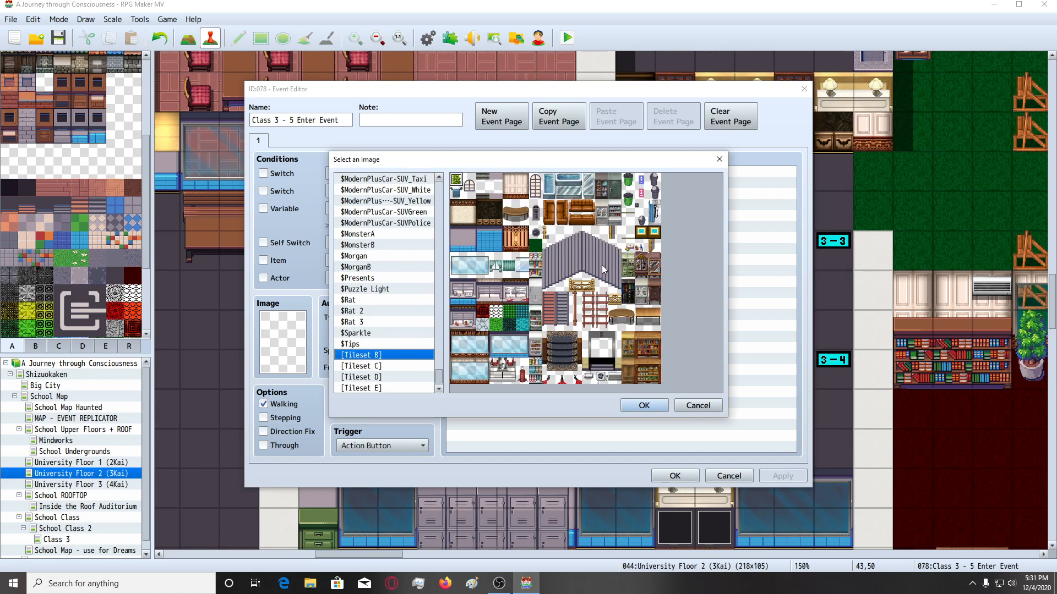
{"action": "double_click", "coordinate": [626, 223]}
{"action": "left_click", "coordinate": [502, 117]}
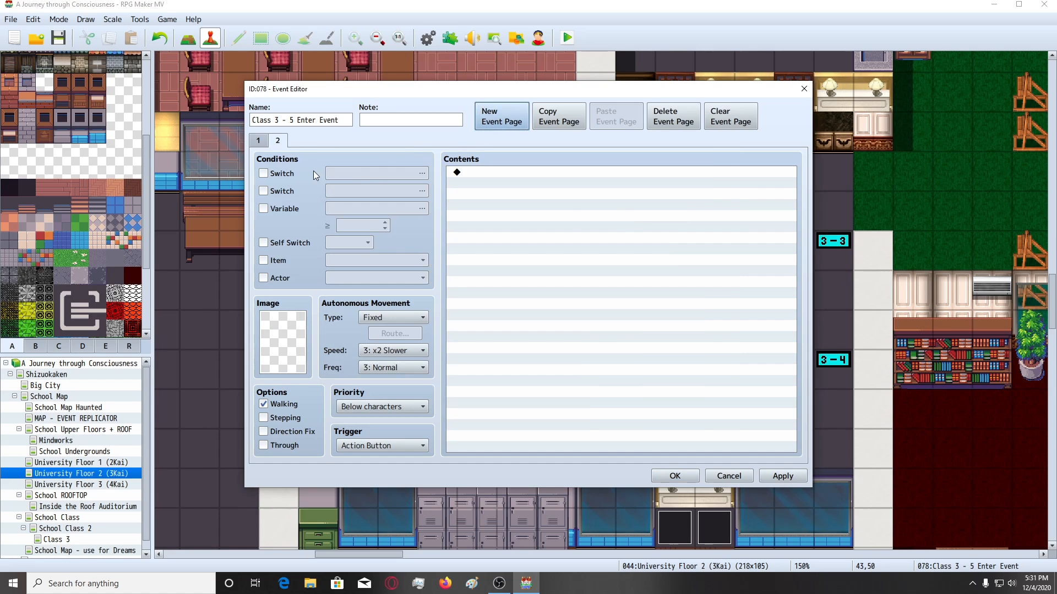
{"action": "left_click", "coordinate": [674, 475]}
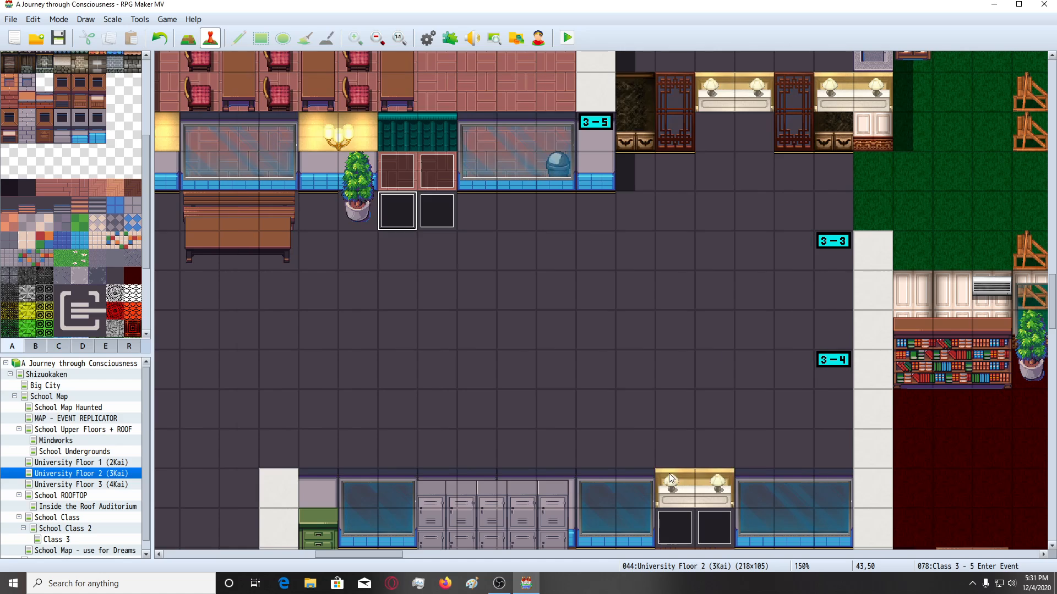
Start an event below the eastern 3-5 door, enable its first switch condition and open the switch list.
{"action": "double_click", "coordinate": [442, 220]}
{"action": "left_click", "coordinate": [293, 172]}
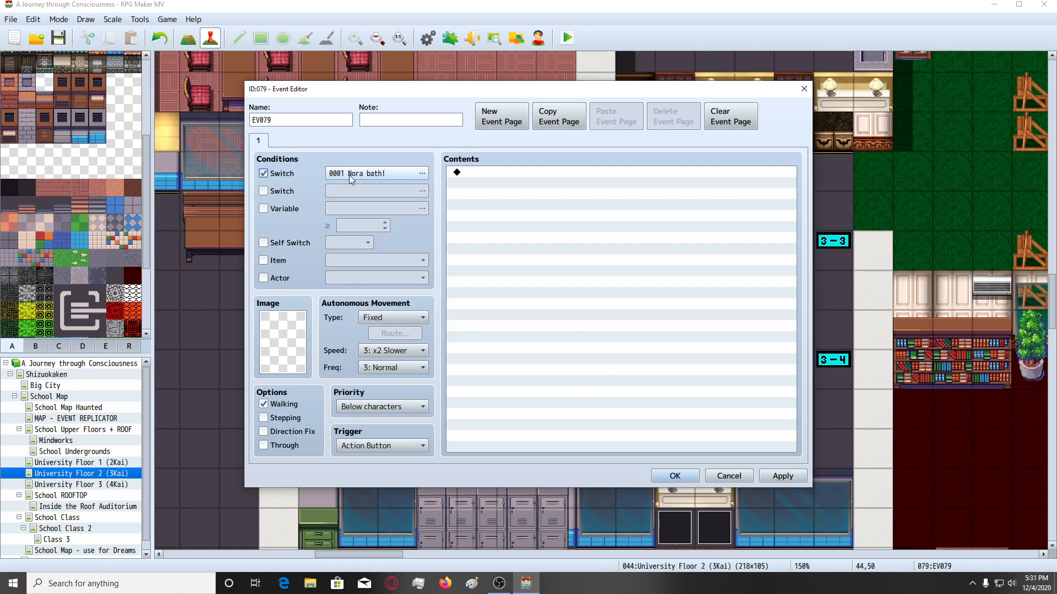
{"action": "left_click", "coordinate": [350, 175]}
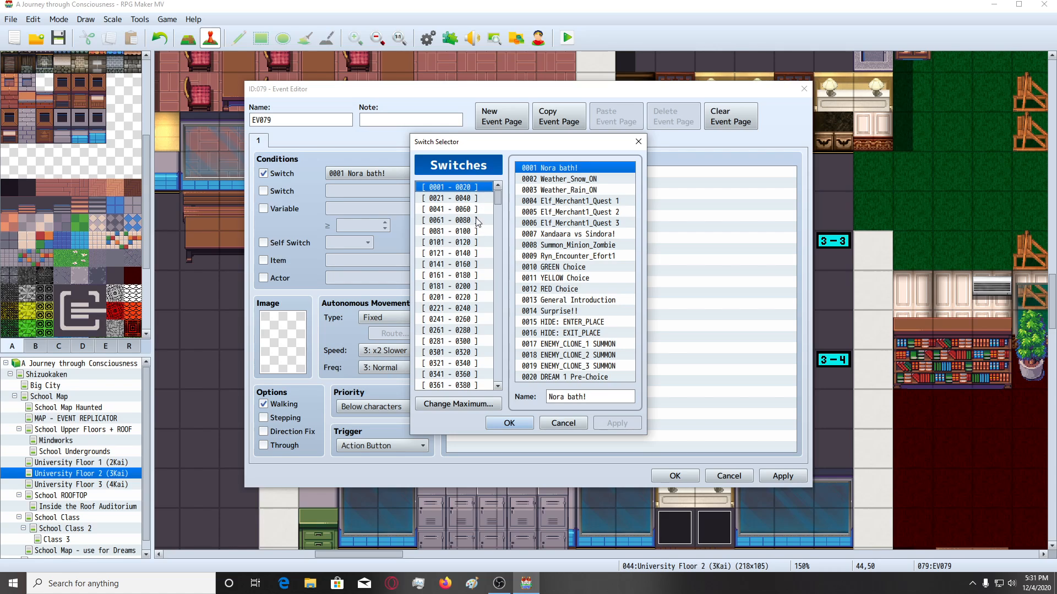
Search the switch names for "fl2".
{"action": "key", "text": "ctrl+f"}
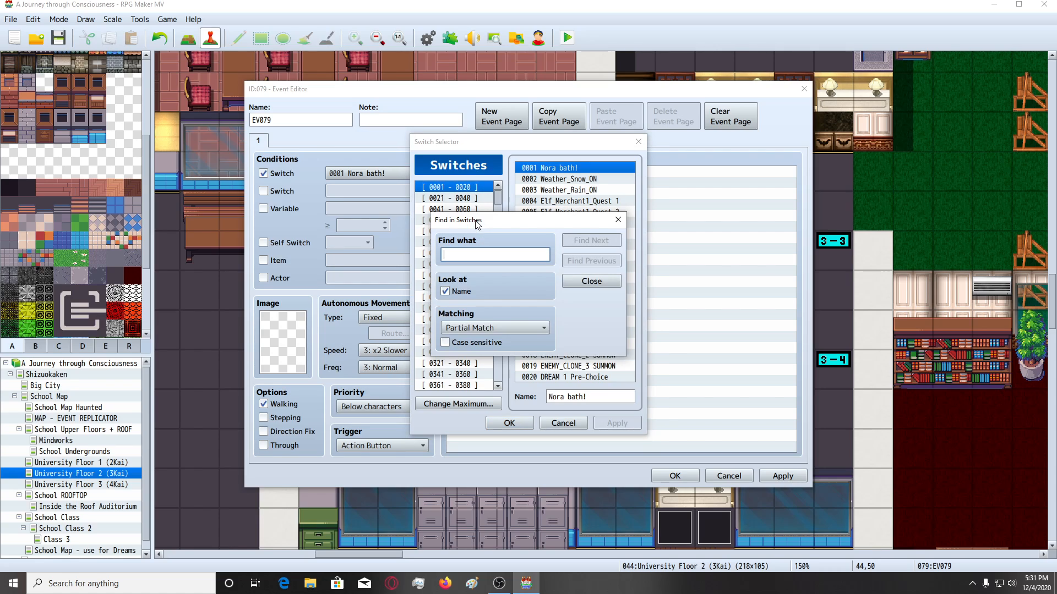
{"action": "type", "text": "fl2"}
{"action": "key", "text": "Return"}
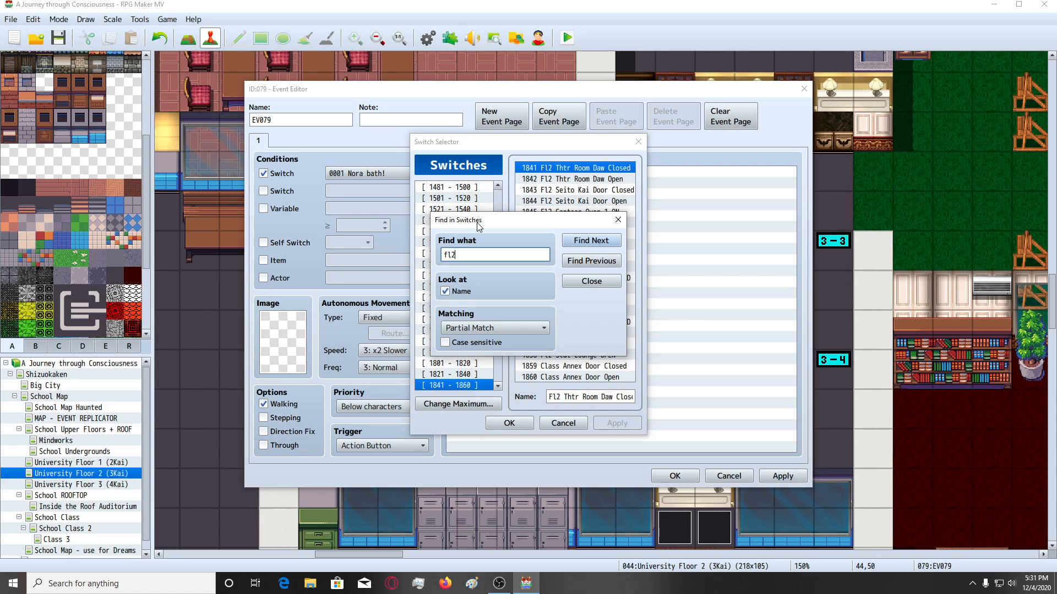
{"action": "key", "text": "Return"}
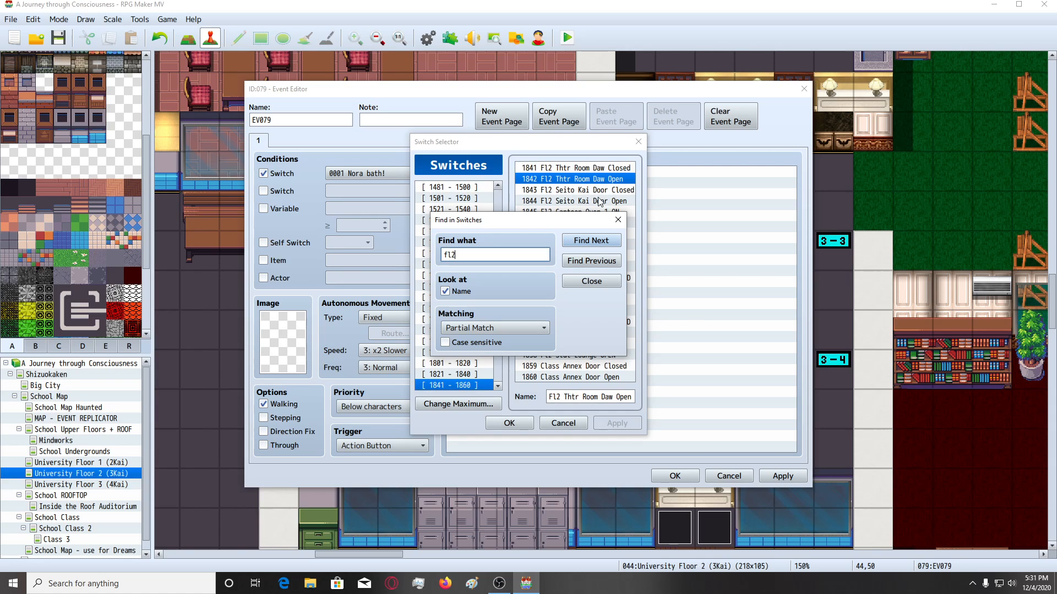
{"action": "left_click", "coordinate": [618, 220]}
Find the first empty switch block after the existing class door switches and name switch 1881 "Class 3 - 5 Door CLOSED".
{"action": "scroll", "coordinate": [465, 375], "scroll_direction": "down", "scroll_amount": 1}
{"action": "left_click", "coordinate": [465, 375]}
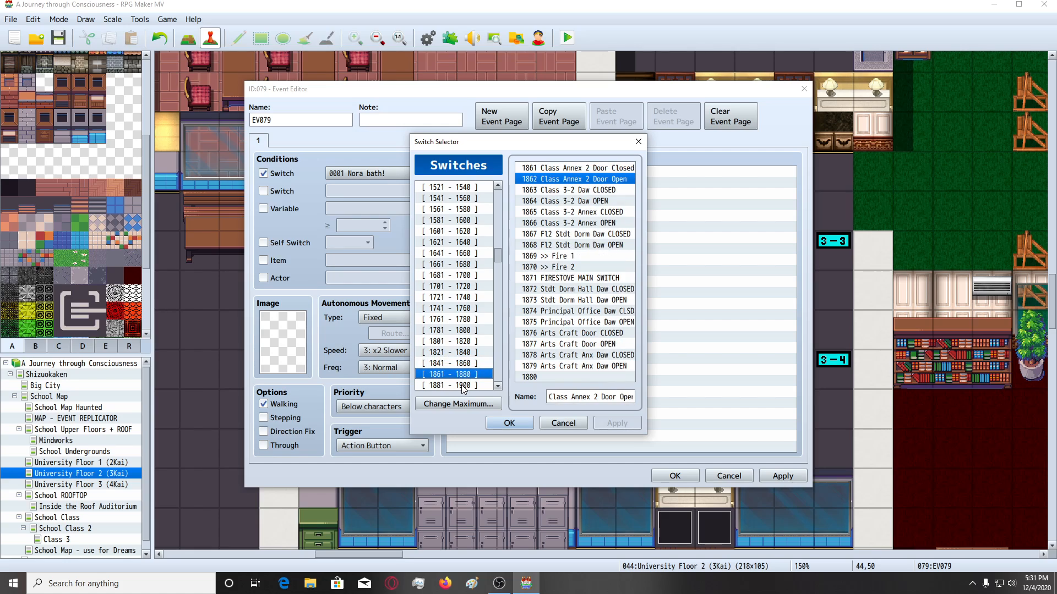
{"action": "left_click_drag", "start_coordinate": [576, 357], "coordinate": [577, 361]}
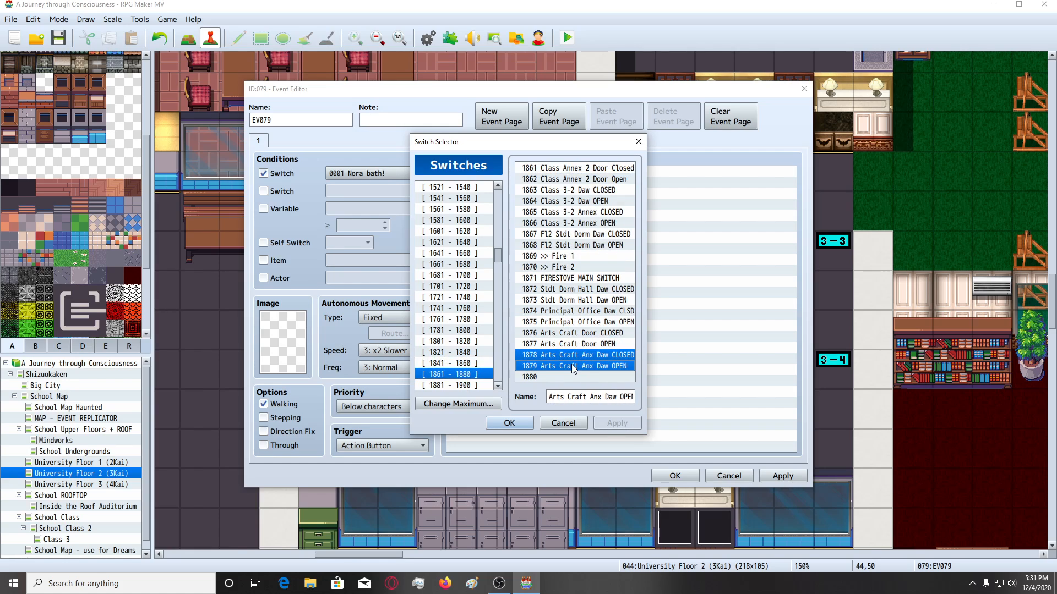
{"action": "left_click", "coordinate": [483, 385]}
{"action": "left_click", "coordinate": [560, 170]}
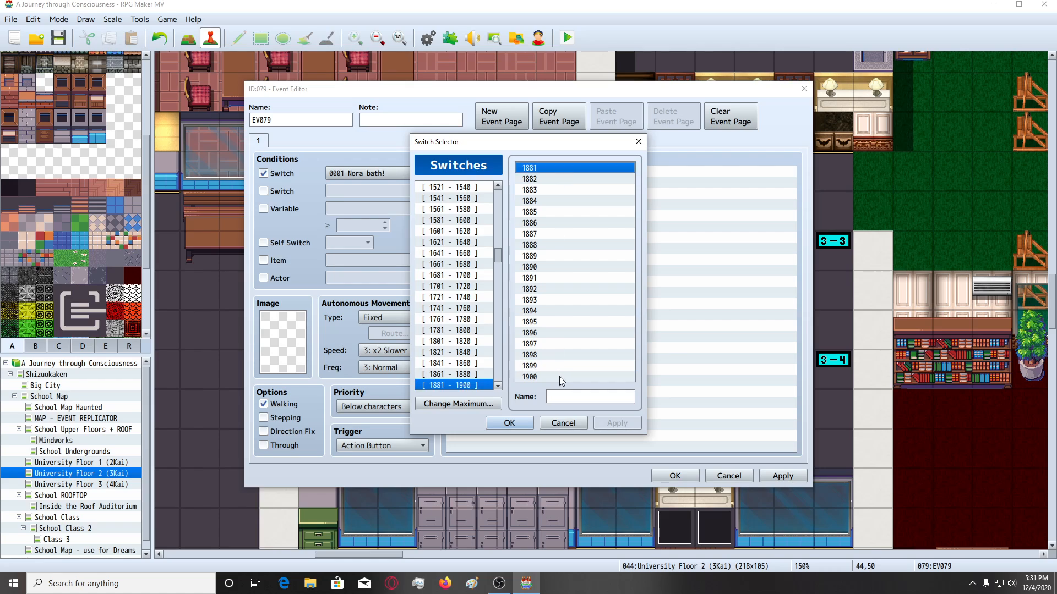
{"action": "left_click", "coordinate": [567, 397]}
{"action": "type", "text": "Class"}
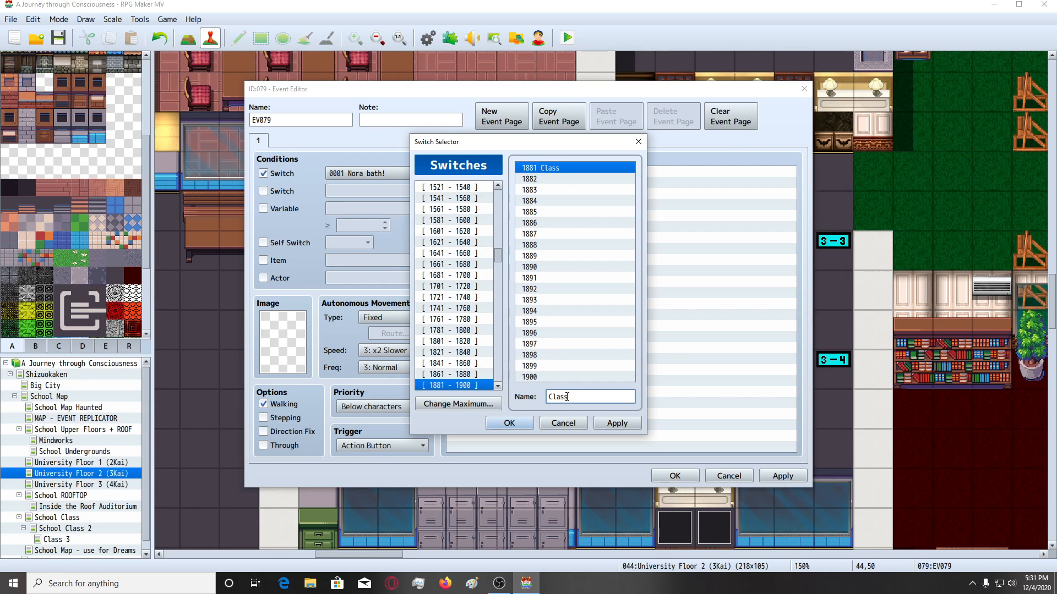
{"action": "type", "text": " 3 - 5 Door CLOSED"}
Copy switch 1881's name to switch 1882 and change it to "Class 3 - 5 Door OPEN".
{"action": "left_click", "coordinate": [611, 170]}
{"action": "key", "text": "ctrl+c"}
{"action": "left_click", "coordinate": [609, 182]}
{"action": "key", "text": "ctrl+v"}
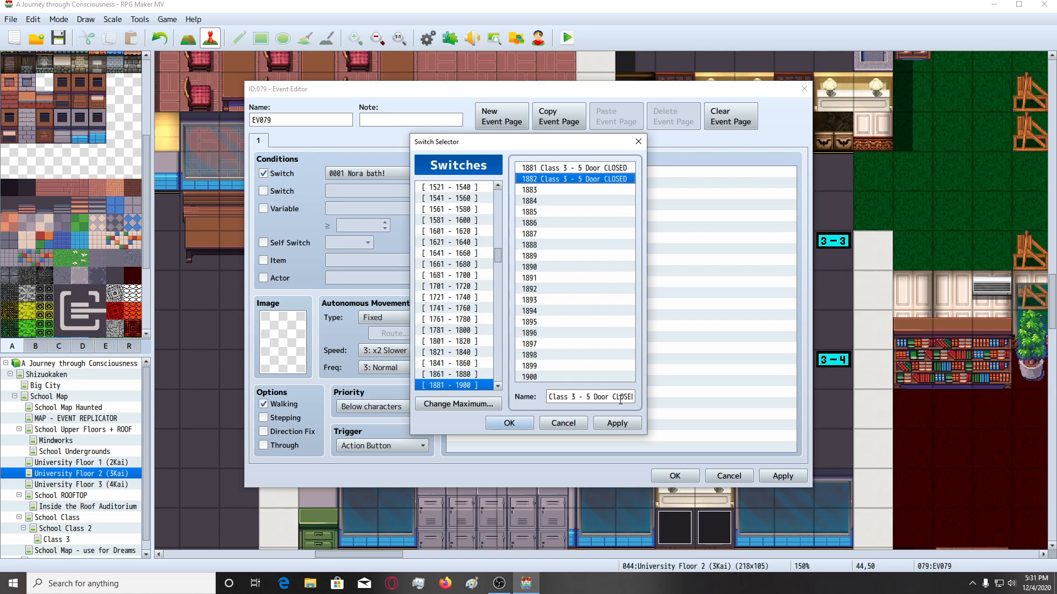
{"action": "double_click", "coordinate": [628, 396]}
{"action": "type", "text": "OPEN"}
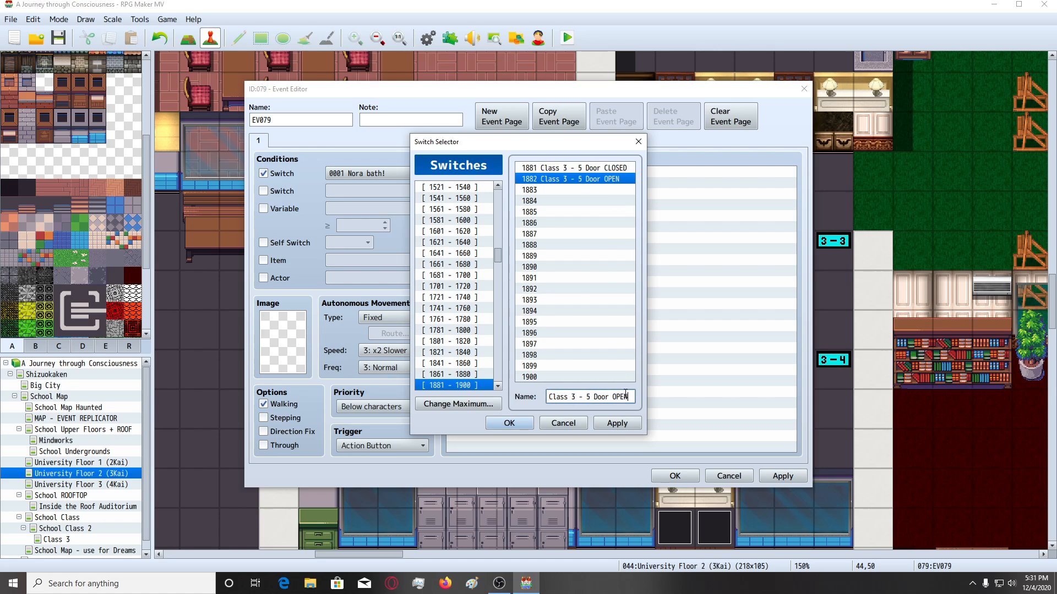
Use switch 1881 as the eastern event's condition, set its priority to Above characters and save the event without an image.
{"action": "double_click", "coordinate": [567, 168]}
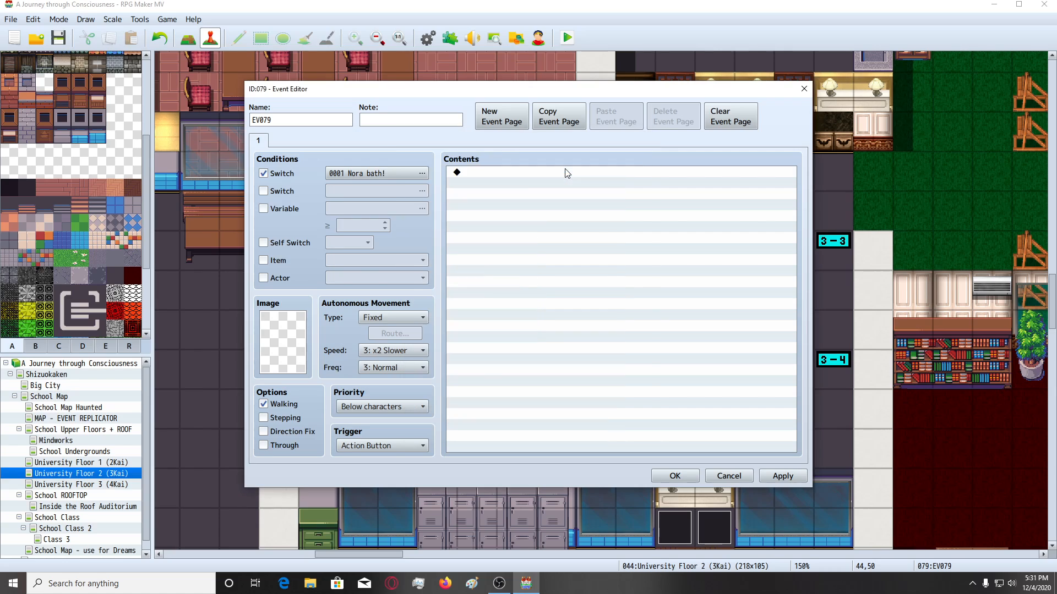
{"action": "double_click", "coordinate": [300, 121]}
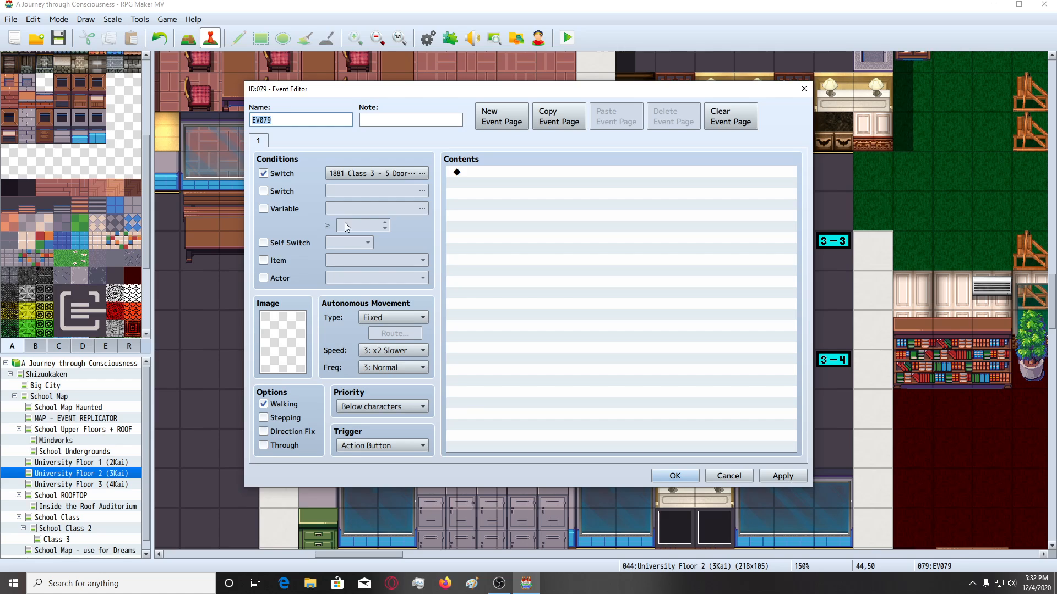
{"action": "left_click", "coordinate": [355, 404]}
{"action": "left_click", "coordinate": [366, 446]}
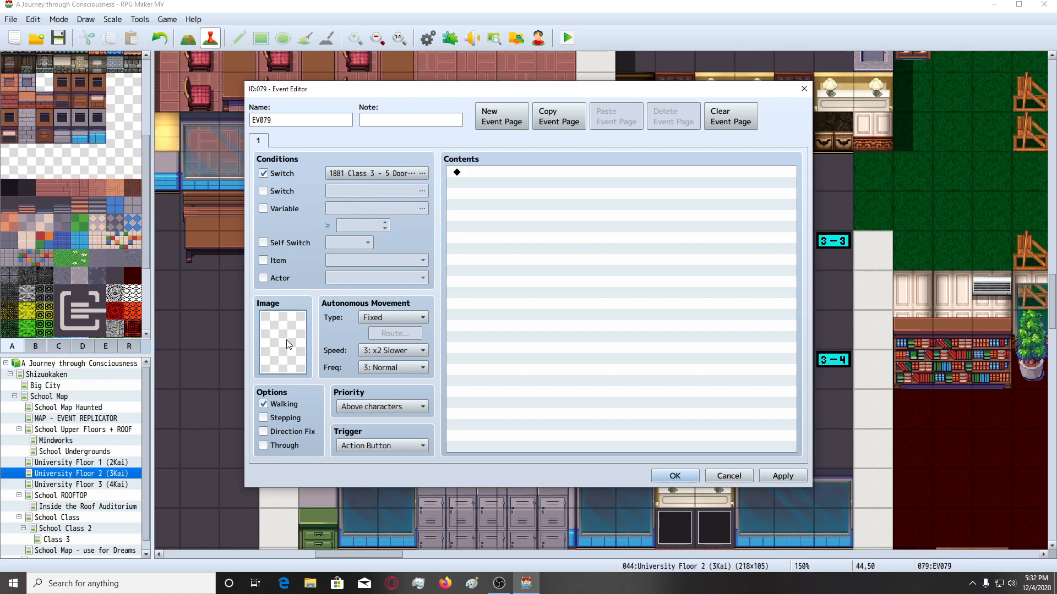
{"action": "double_click", "coordinate": [282, 342]}
{"action": "left_click", "coordinate": [644, 405]}
{"action": "left_click", "coordinate": [783, 476]}
{"action": "left_click", "coordinate": [675, 476]}
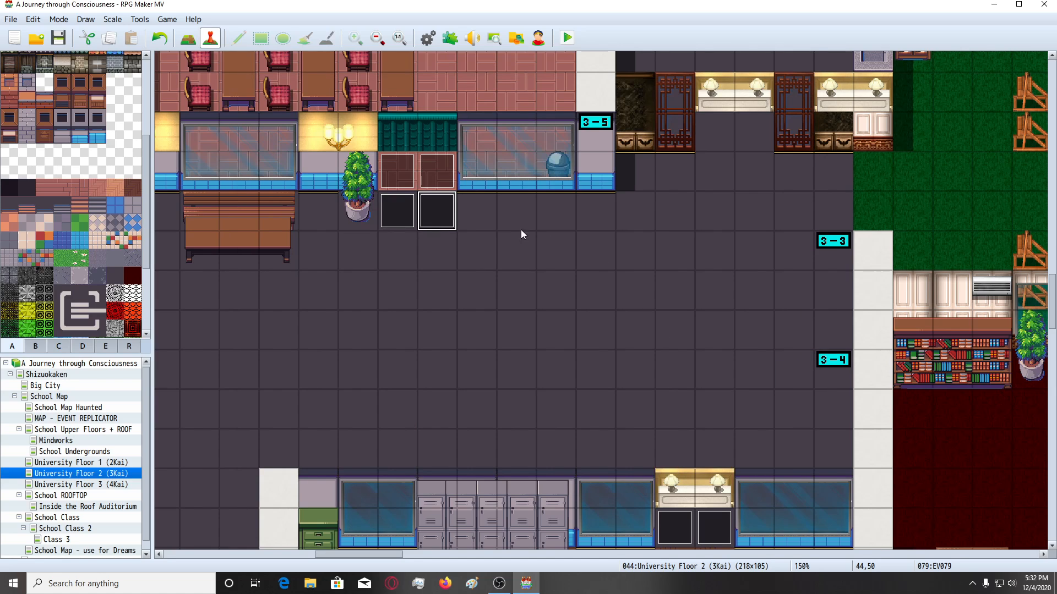
Reopen the event below the eastern 3-5 door, set its priority to Below characters and save it.
{"action": "key", "text": "Return"}
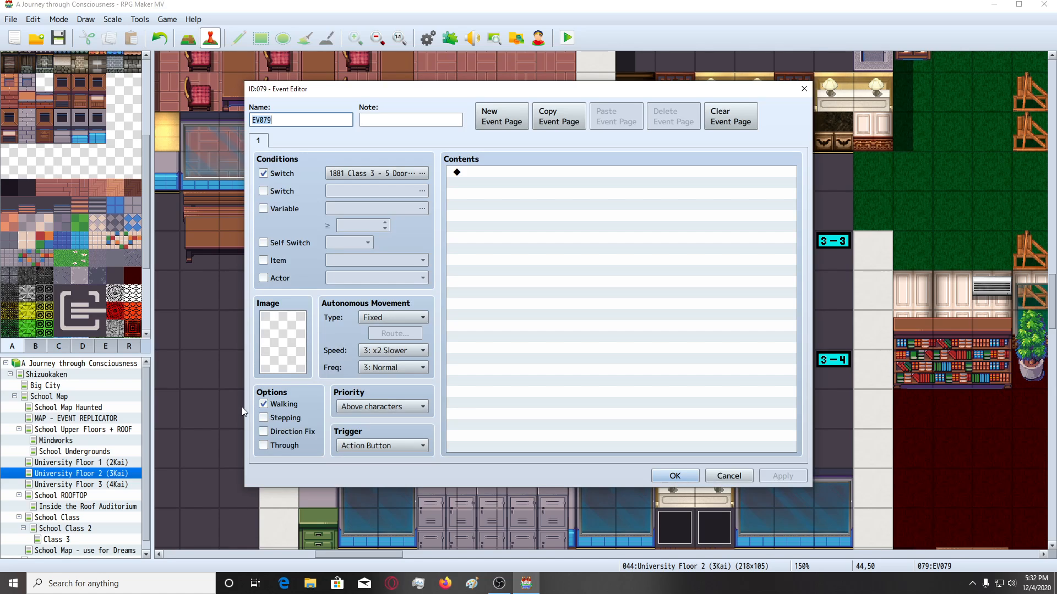
{"action": "left_click", "coordinate": [377, 408]}
{"action": "left_click", "coordinate": [392, 421]}
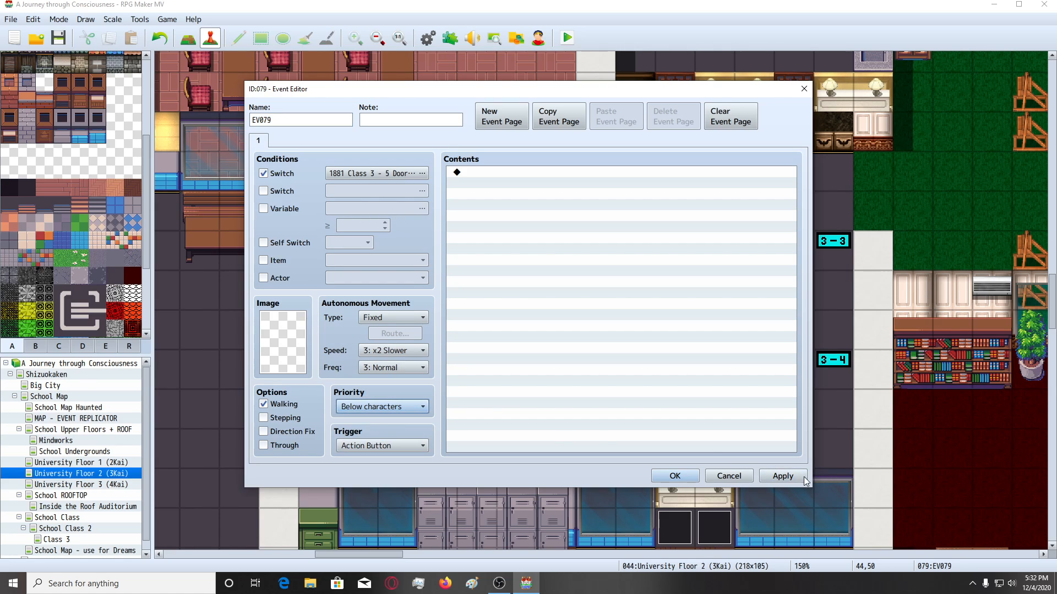
{"action": "left_click", "coordinate": [691, 480]}
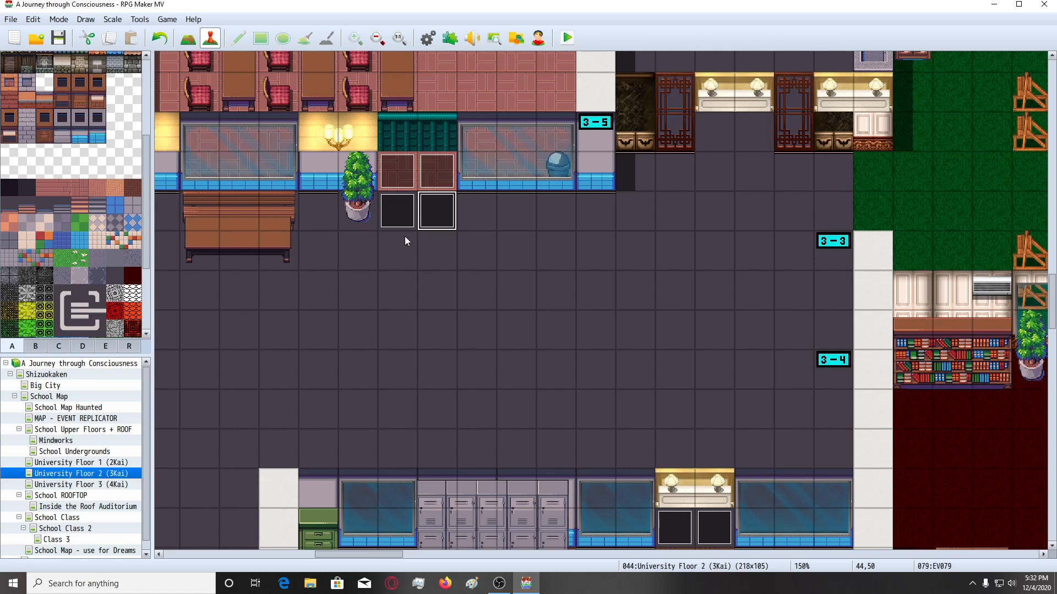
Check the western enter event's settings and name the eastern event "Class 3 - 5 Enter Event" to match.
{"action": "left_click", "coordinate": [391, 213]}
{"action": "key", "text": "Return"}
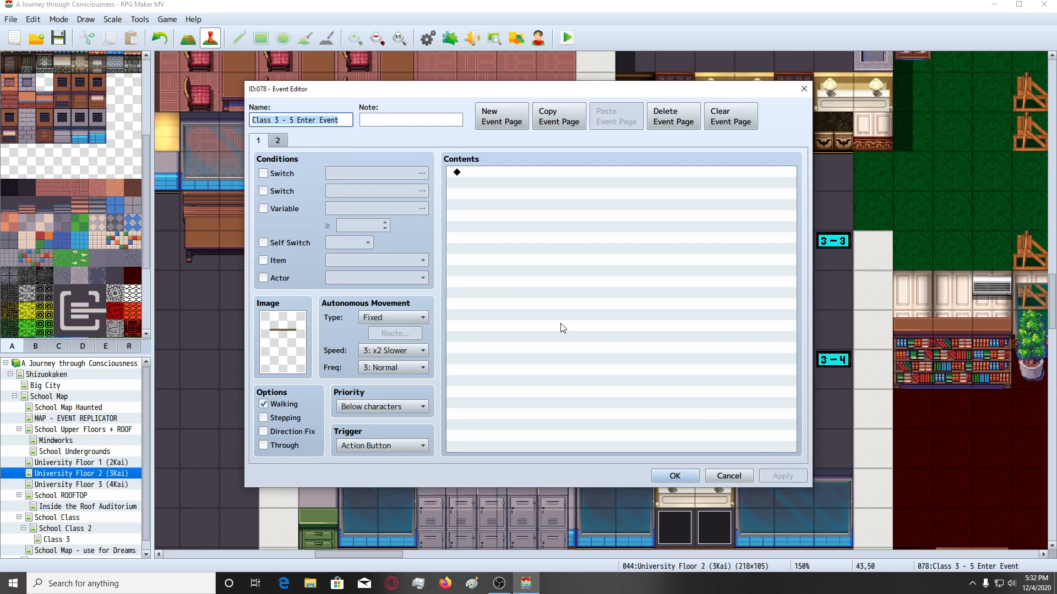
{"action": "left_click", "coordinate": [675, 476]}
{"action": "left_click", "coordinate": [430, 225]}
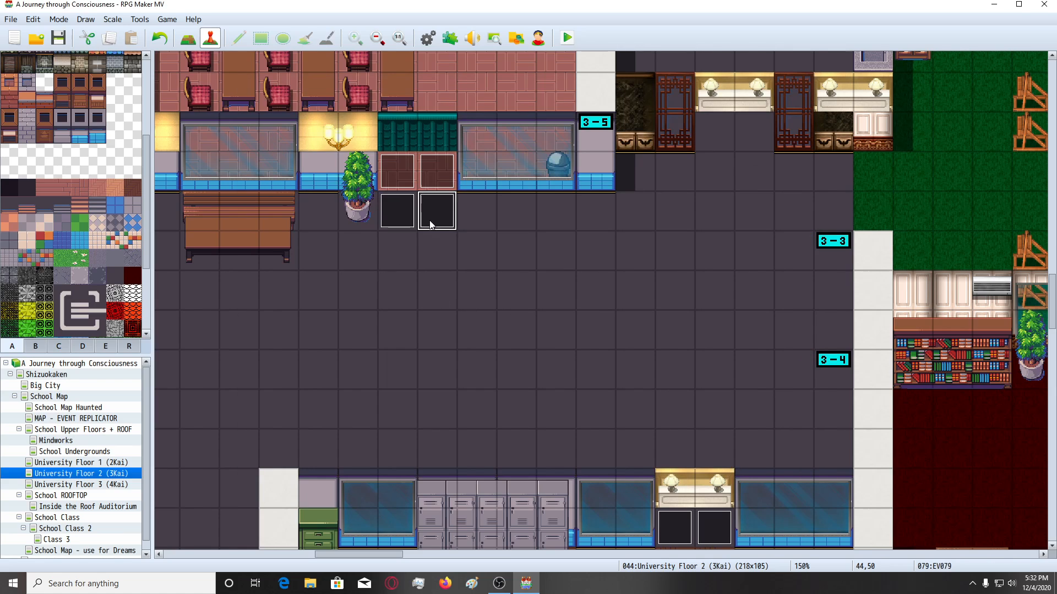
{"action": "key", "text": "Return"}
{"action": "type", "text": "Class 3 - 5 Enter Event"}
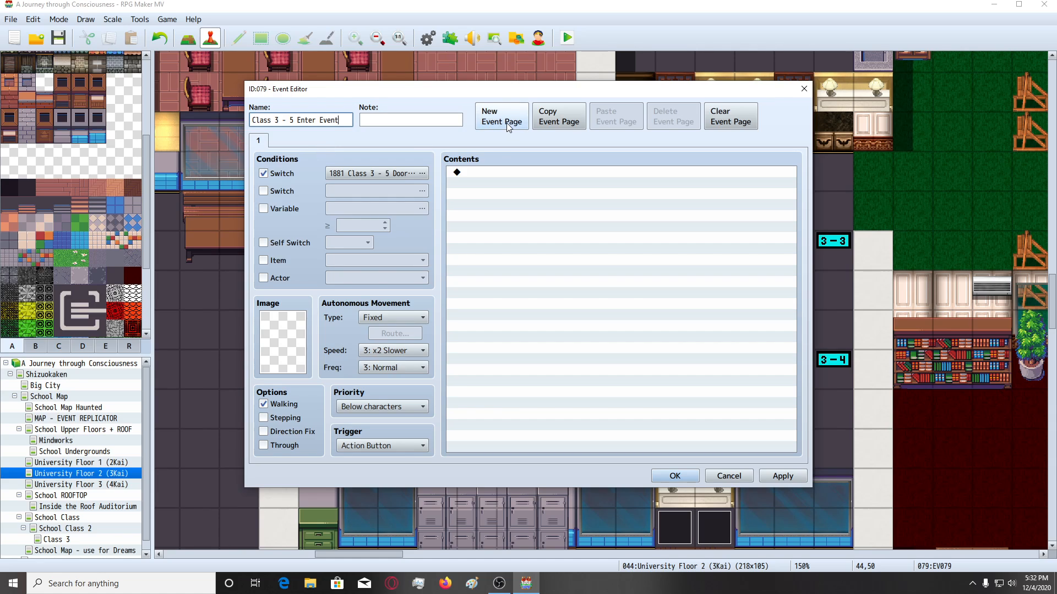
Give the eastern enter event the same Tileset B tile as the western one for its image.
{"action": "double_click", "coordinate": [284, 338]}
{"action": "left_click_drag", "start_coordinate": [440, 188], "coordinate": [421, 414]}
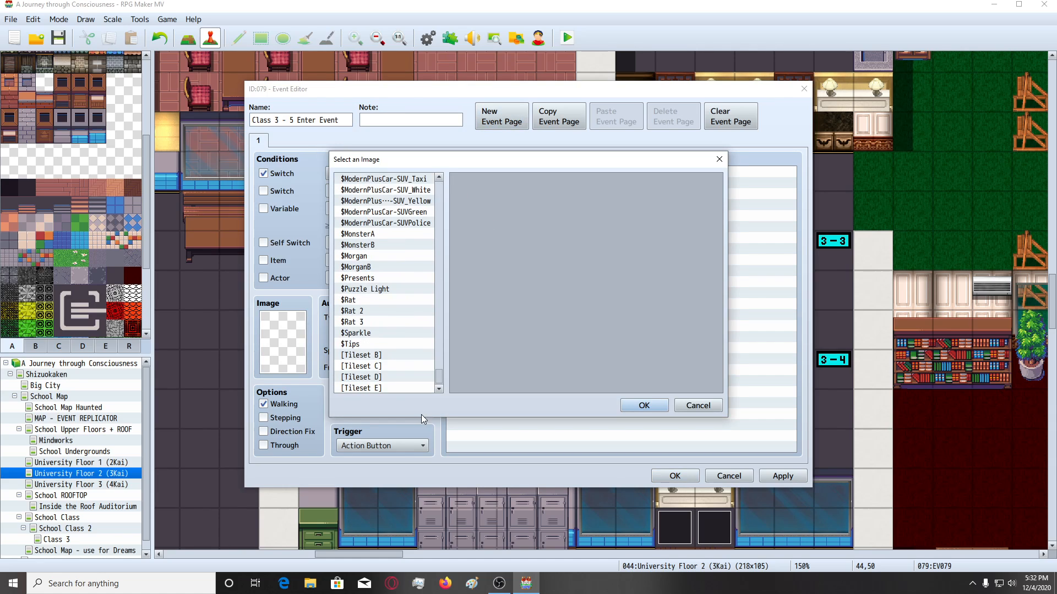
{"action": "left_click", "coordinate": [380, 378]}
{"action": "left_click", "coordinate": [377, 357]}
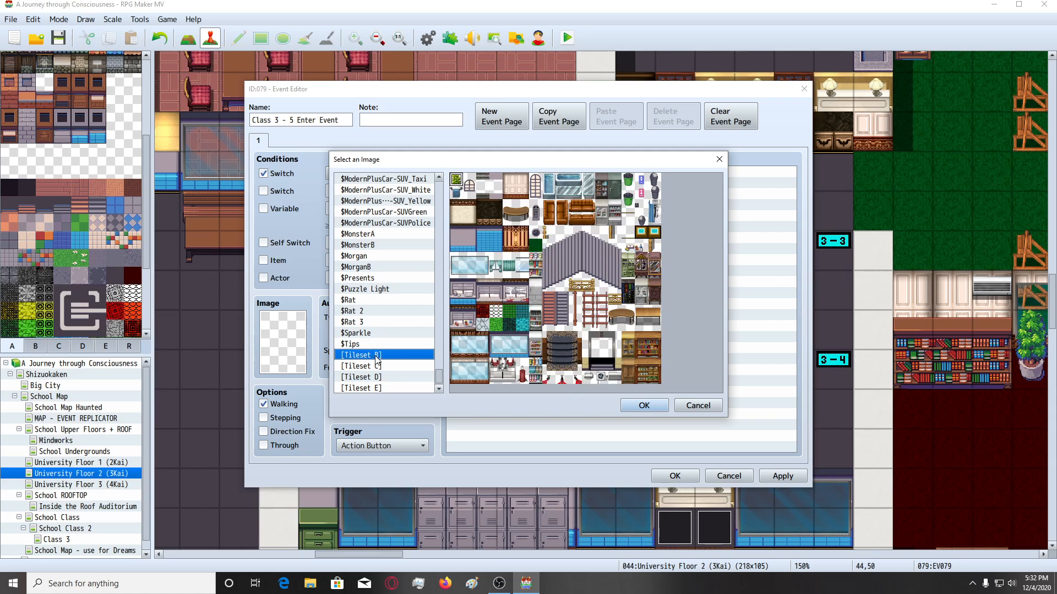
{"action": "double_click", "coordinate": [629, 215]}
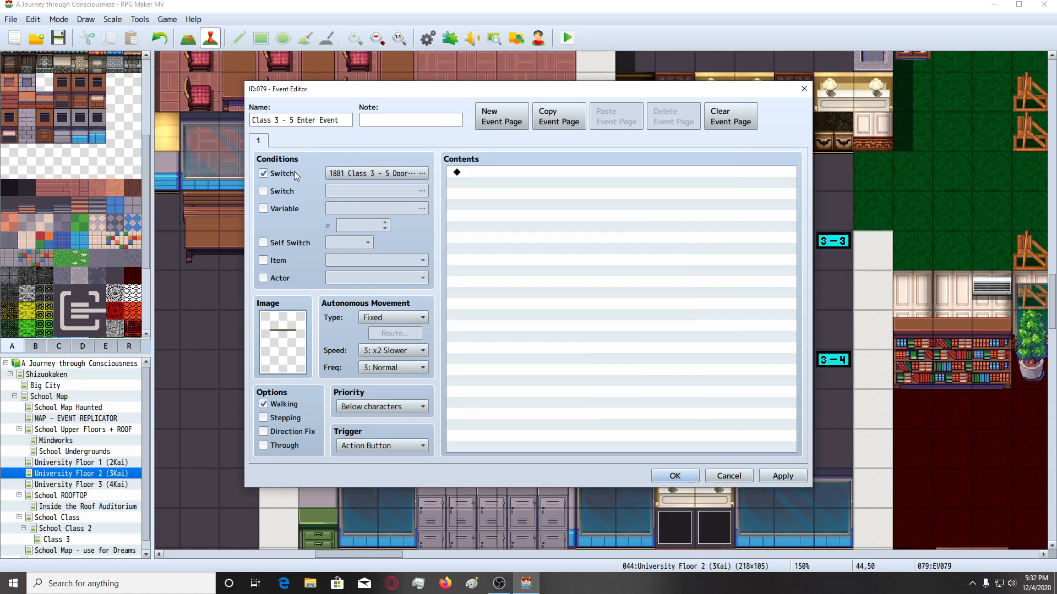
Add a second page to the eastern enter event, conditioned on switch 1882 "Class 3 - 5 Door OPEN", and save the event.
{"action": "left_click", "coordinate": [502, 116]}
{"action": "left_click", "coordinate": [264, 173]}
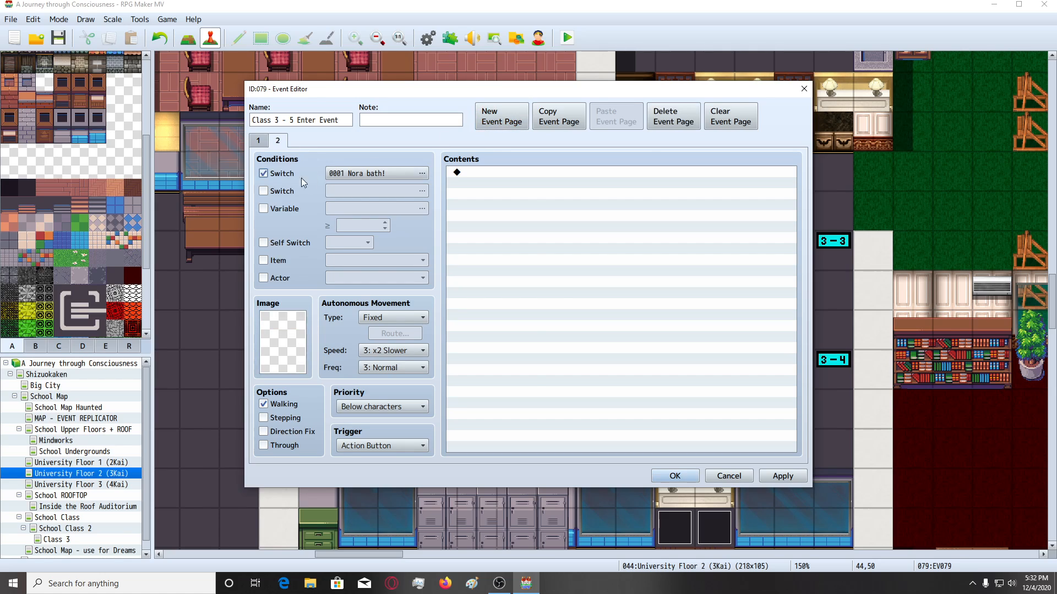
{"action": "left_click", "coordinate": [422, 173]}
{"action": "double_click", "coordinate": [559, 180]}
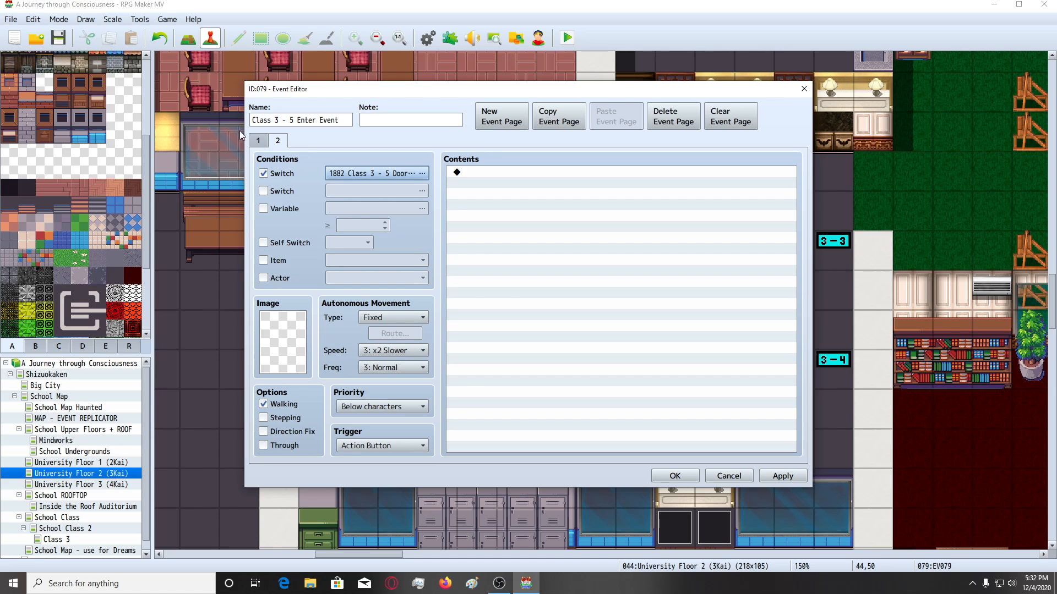
{"action": "left_click", "coordinate": [266, 140]}
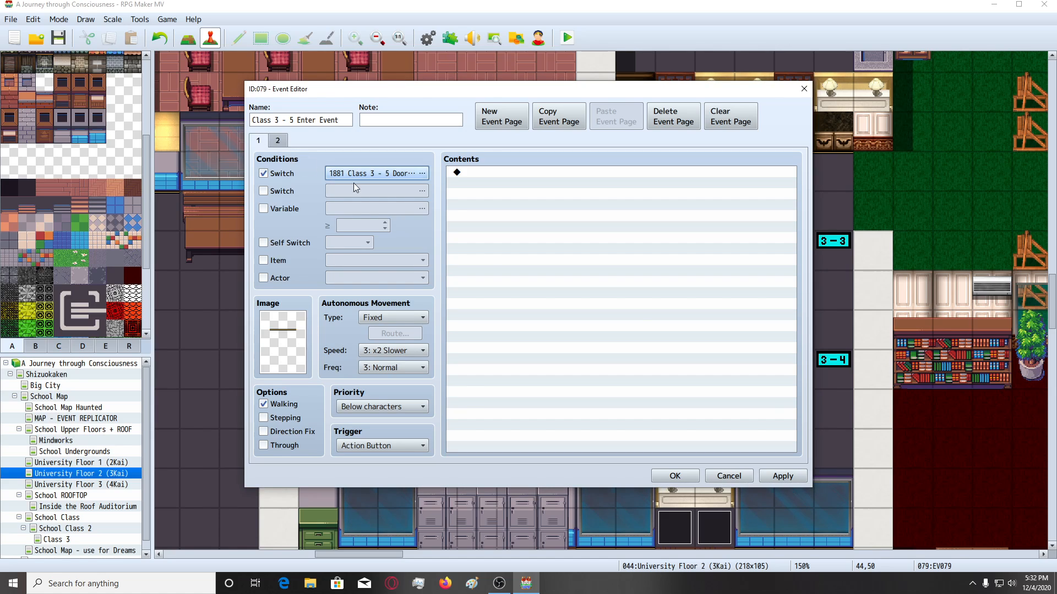
{"action": "left_click", "coordinate": [777, 475]}
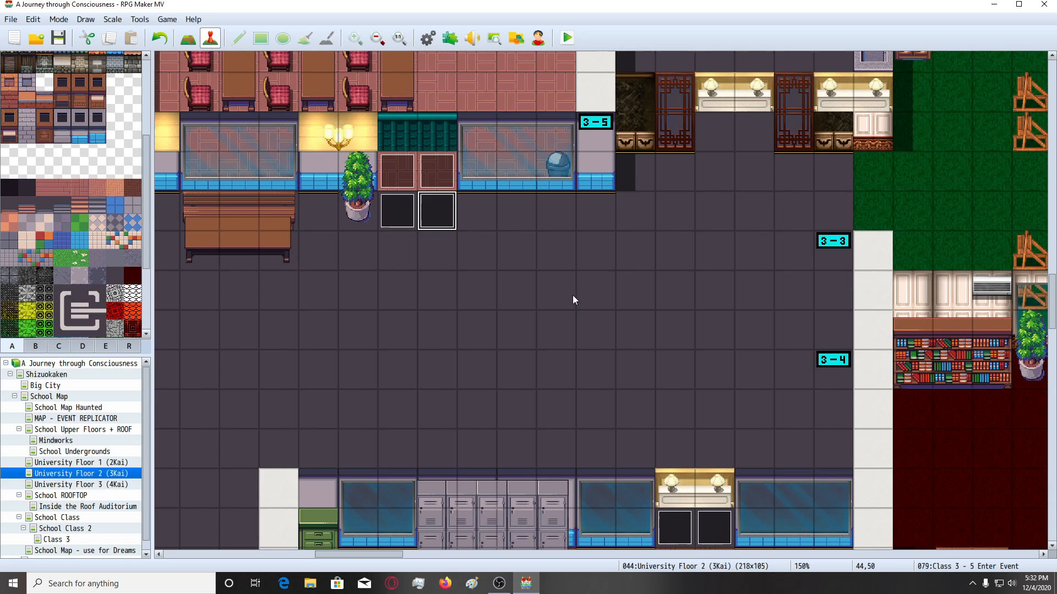
Set the first page of the western enter event to require switch 1881 "Class 3 - 5 Door CLOSED".
{"action": "double_click", "coordinate": [396, 212]}
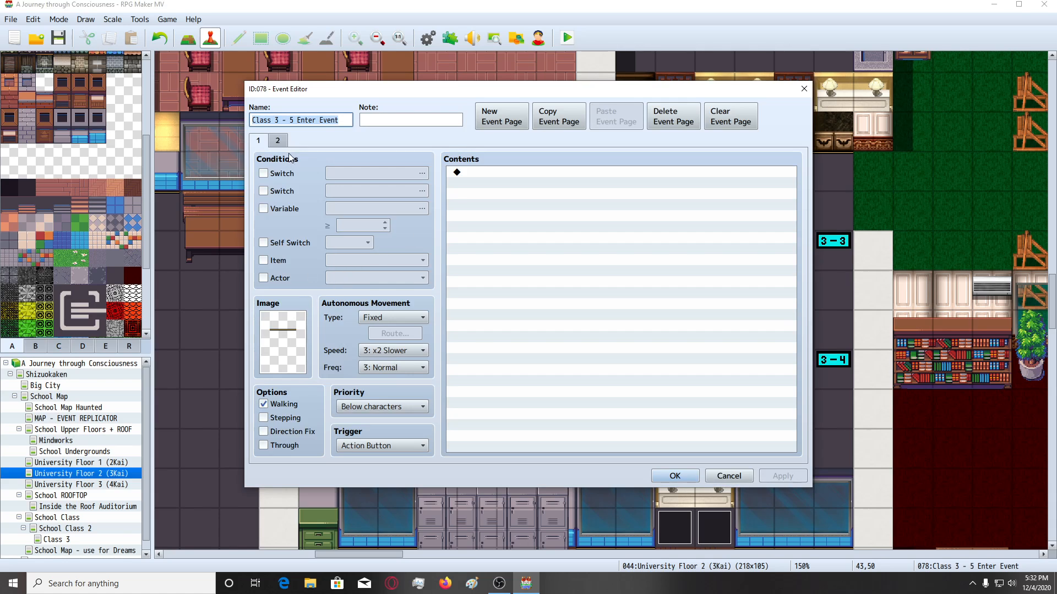
{"action": "left_click", "coordinate": [277, 175]}
{"action": "left_click", "coordinate": [384, 175]}
{"action": "double_click", "coordinate": [585, 169]}
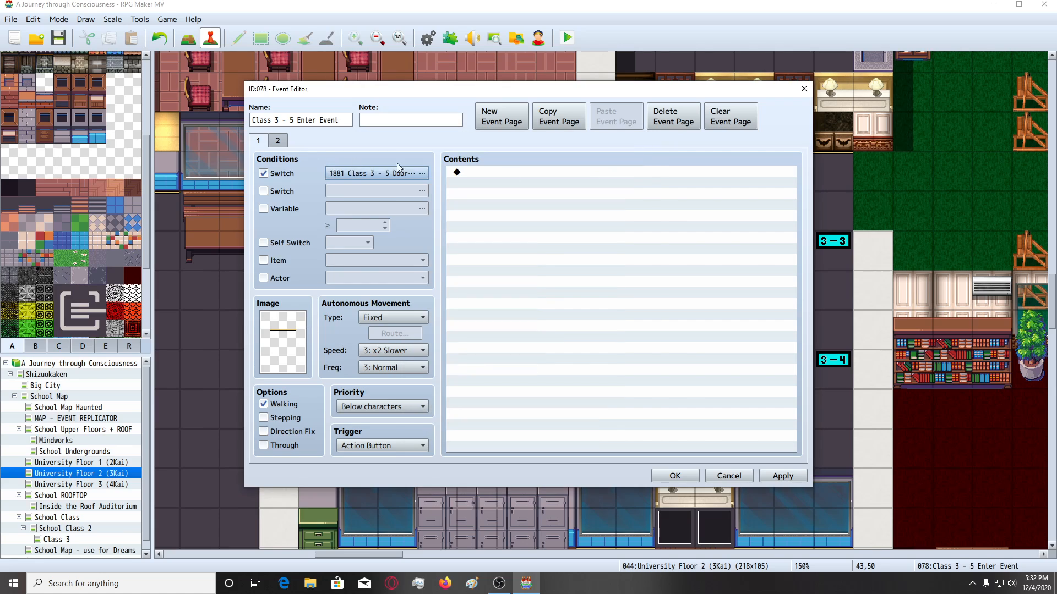
Set the western enter event's second page to require switch 1882 "Class 3 - 5 Door OPEN" and save the event.
{"action": "left_click", "coordinate": [277, 142]}
{"action": "left_click", "coordinate": [263, 174]}
{"action": "left_click", "coordinate": [385, 173]}
{"action": "double_click", "coordinate": [560, 182]}
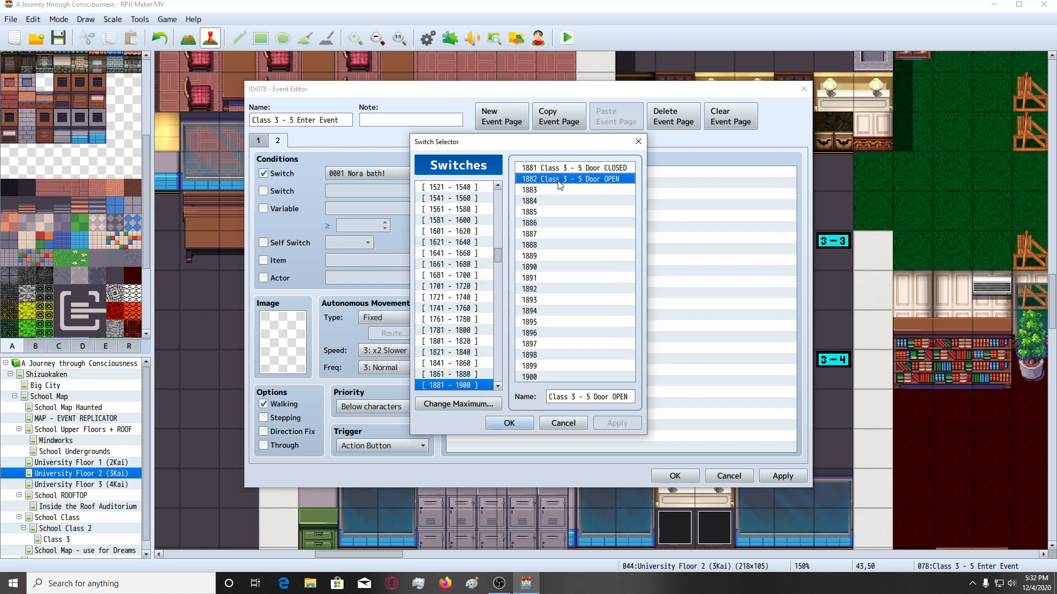
{"action": "left_click", "coordinate": [774, 474]}
{"action": "left_click", "coordinate": [673, 476]}
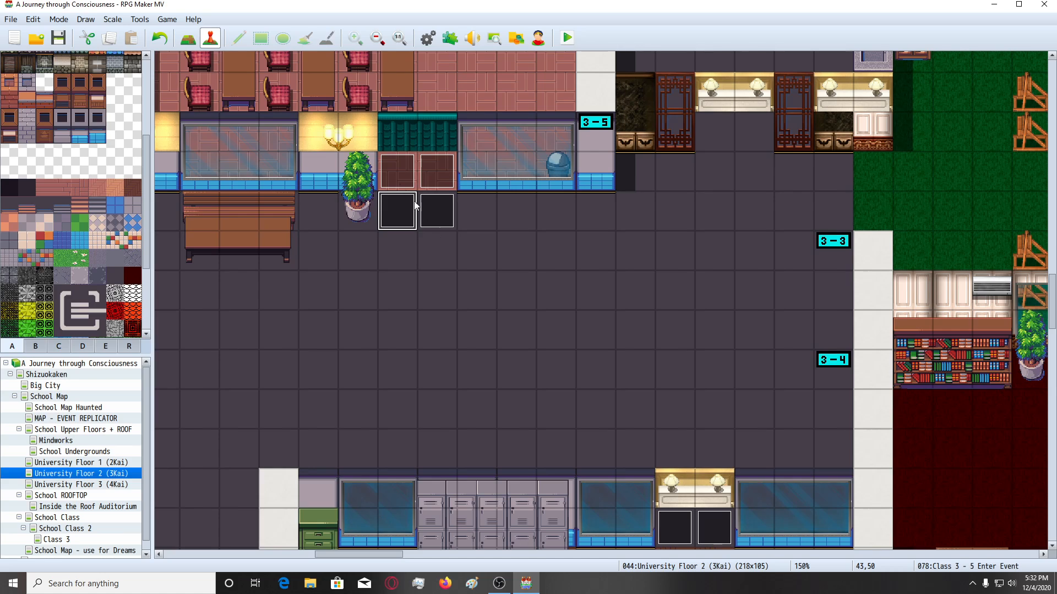
Open the western "Class 3 - 5 Door" event and set switch 1881 "Class 3 - 5 Door CLOSED" as its page condition.
{"action": "left_click", "coordinate": [393, 181]}
{"action": "double_click", "coordinate": [393, 181]}
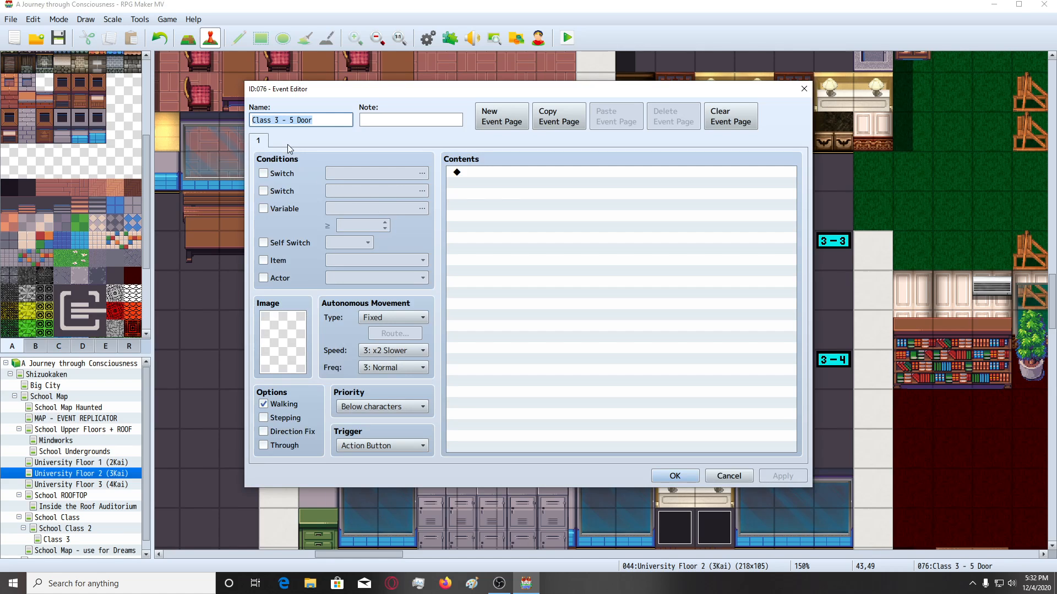
{"action": "left_click", "coordinate": [283, 173]}
{"action": "left_click", "coordinate": [421, 173]}
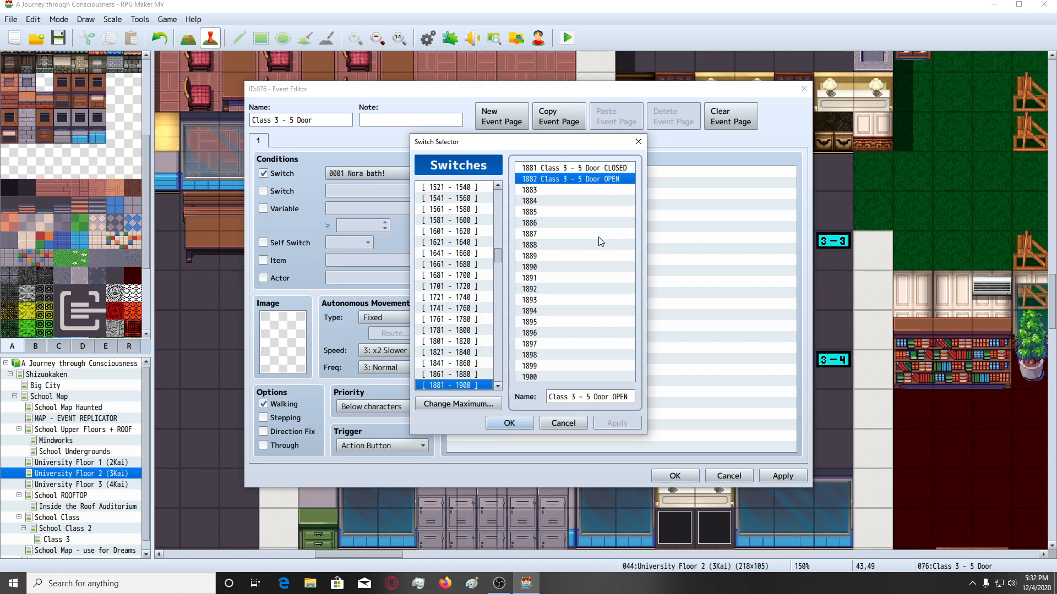
{"action": "double_click", "coordinate": [572, 172]}
Give the western door event's first page the white windowed door tile from Tileset D and change its priority.
{"action": "double_click", "coordinate": [283, 342]}
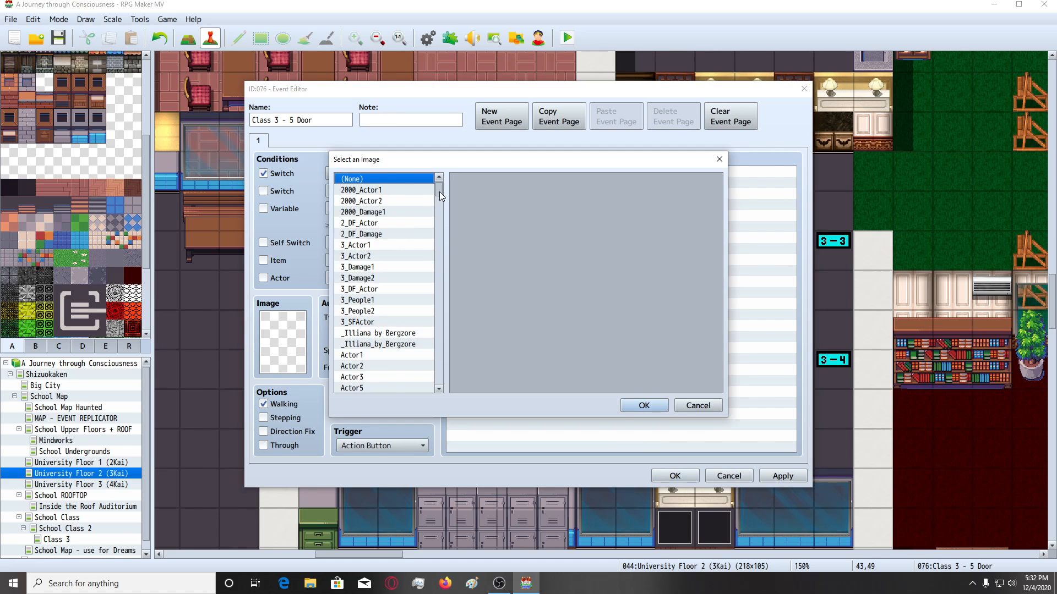
{"action": "left_click_drag", "start_coordinate": [439, 192], "coordinate": [437, 401]}
{"action": "left_click", "coordinate": [374, 375]}
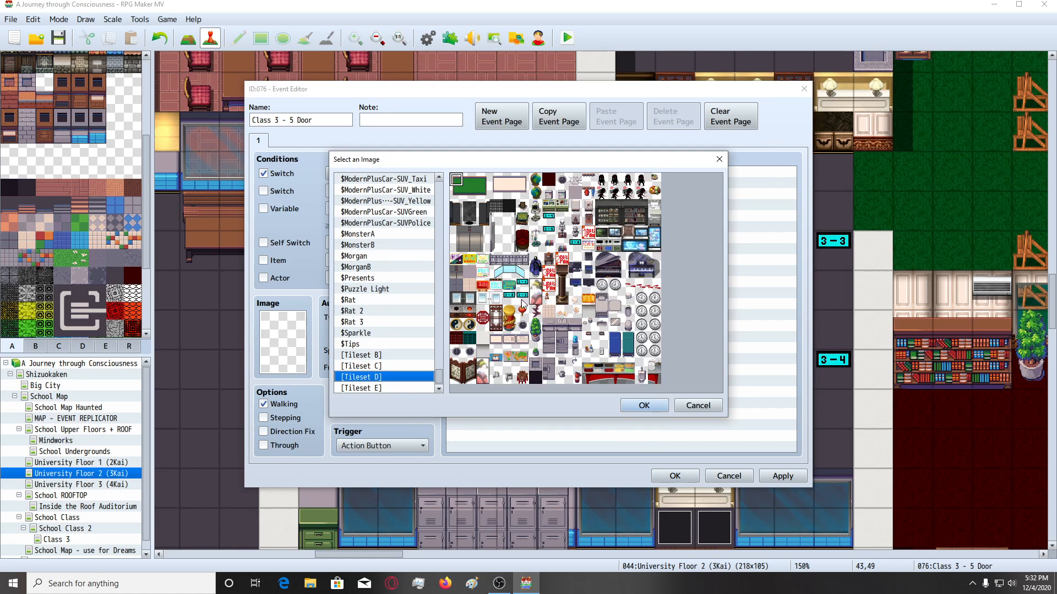
{"action": "double_click", "coordinate": [484, 302]}
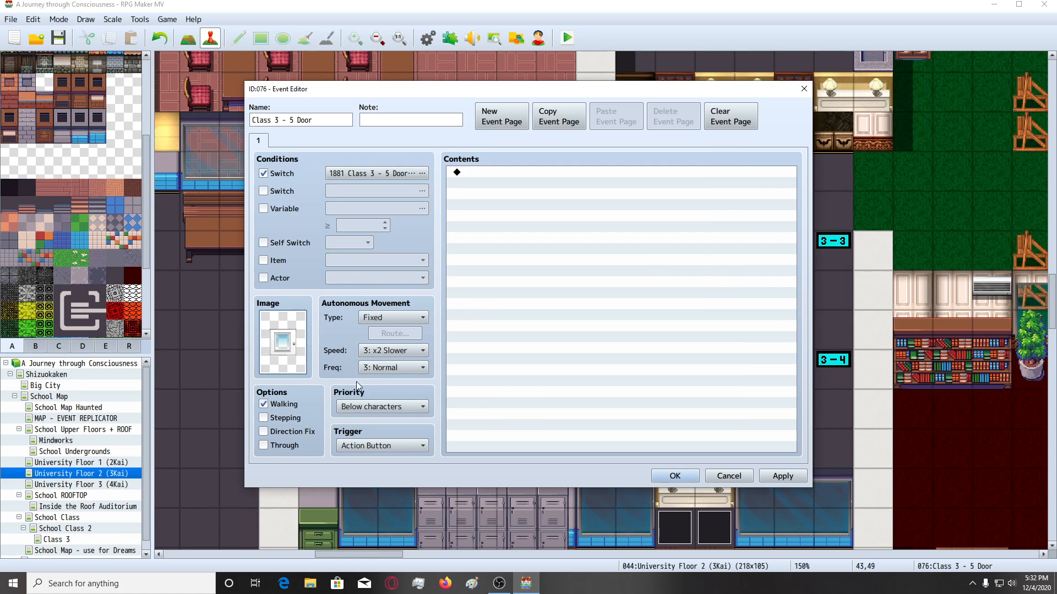
{"action": "left_click", "coordinate": [421, 406]}
{"action": "left_click", "coordinate": [398, 446]}
Add a second page to the western door event, conditioned on switch 1882 "Class 3 - 5 Door OPEN", and save the event.
{"action": "left_click", "coordinate": [501, 117]}
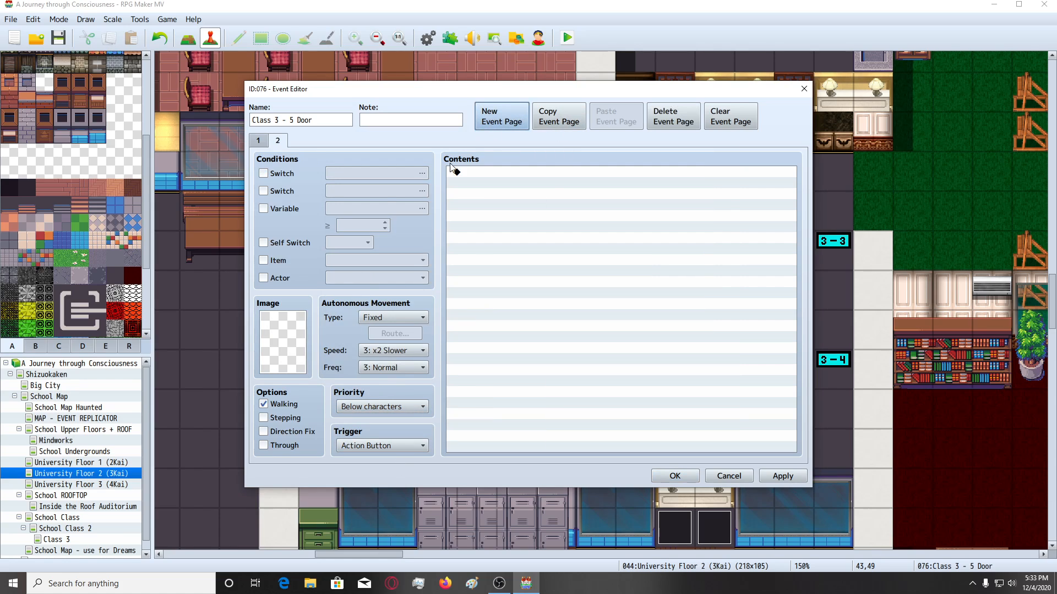
{"action": "left_click", "coordinate": [282, 175]}
{"action": "left_click", "coordinate": [422, 173]}
{"action": "double_click", "coordinate": [587, 181]}
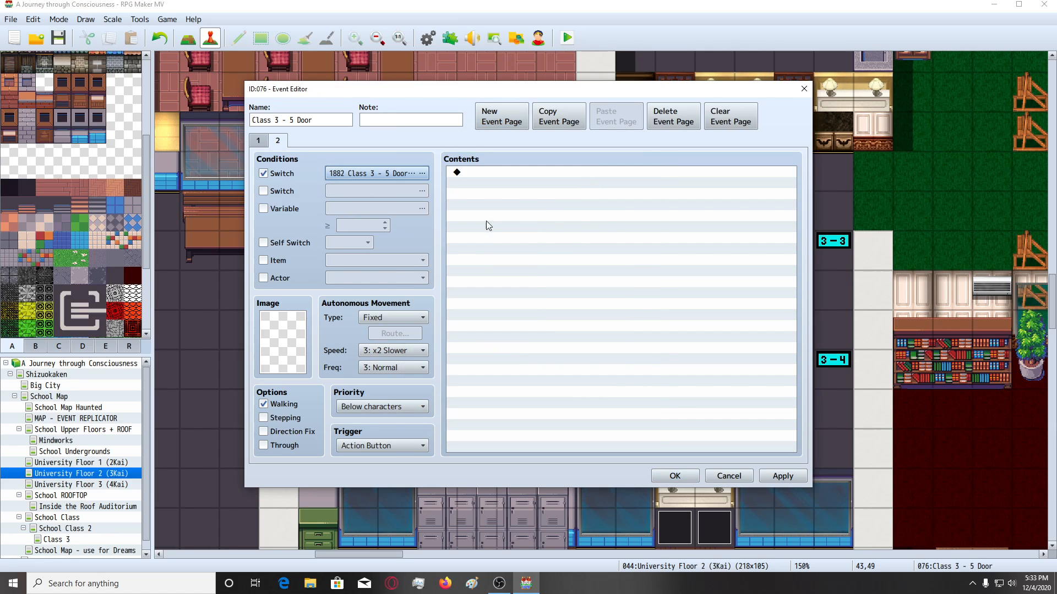
{"action": "left_click", "coordinate": [675, 476]}
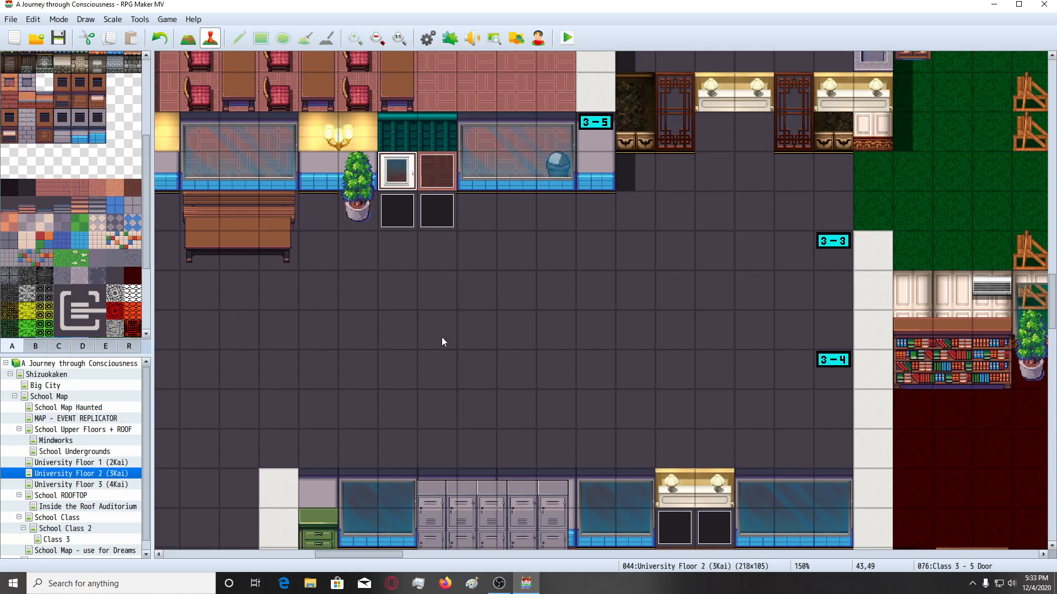
Open the eastern "Class 3 - 5 Door" event and set switch 1881 "Class 3 - 5 Door CLOSED" as its page condition.
{"action": "double_click", "coordinate": [432, 179]}
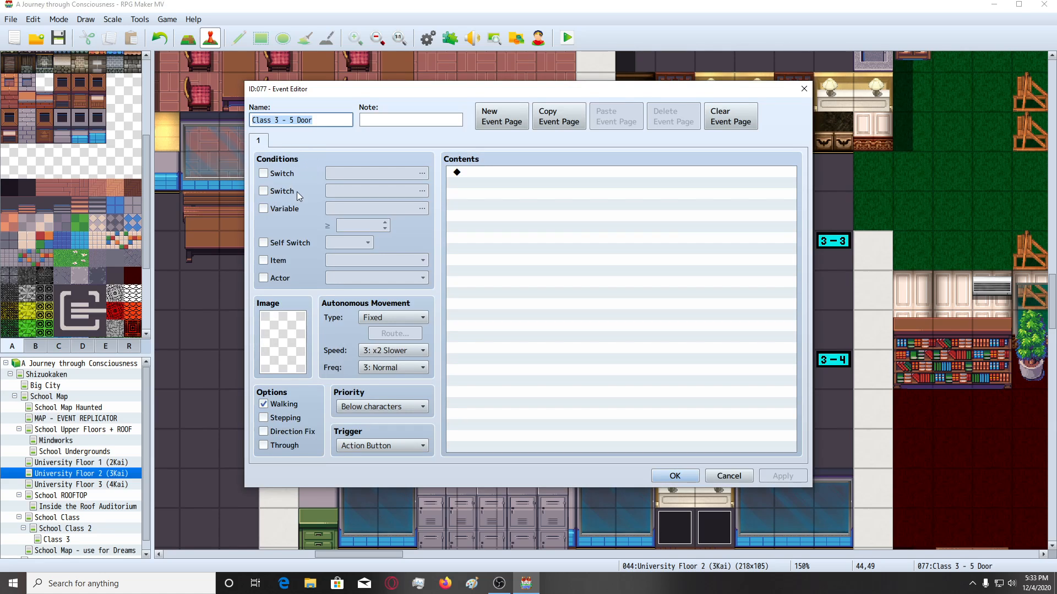
{"action": "left_click", "coordinate": [263, 174]}
{"action": "left_click", "coordinate": [366, 173]}
{"action": "double_click", "coordinate": [606, 168]}
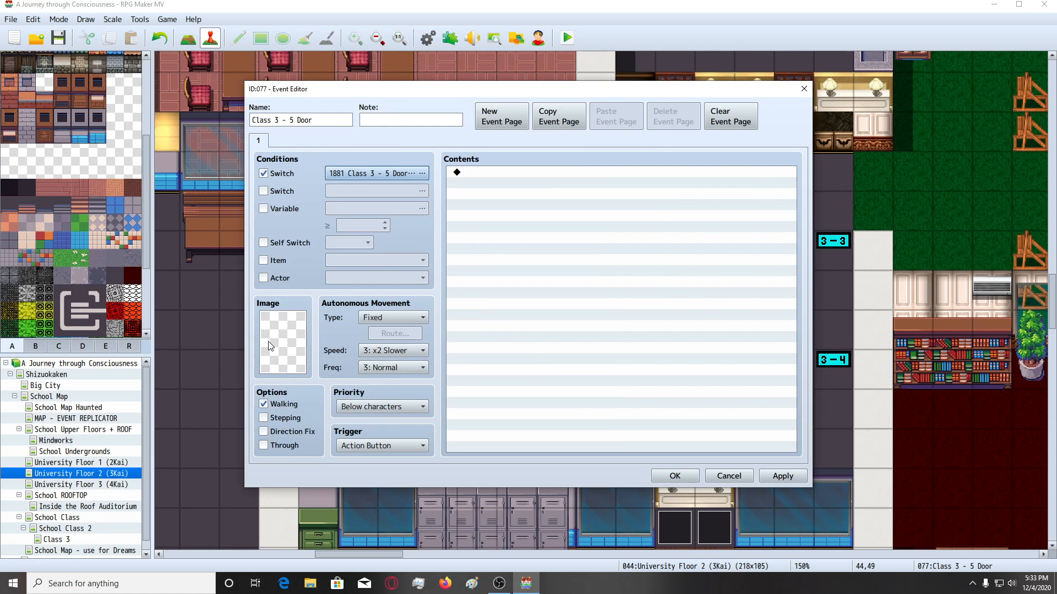
Give the eastern door event's first page the white windowed door tile from Tileset D, change its priority, and apply.
{"action": "double_click", "coordinate": [272, 346]}
{"action": "left_click_drag", "start_coordinate": [439, 190], "coordinate": [439, 376]}
{"action": "left_click", "coordinate": [384, 378]}
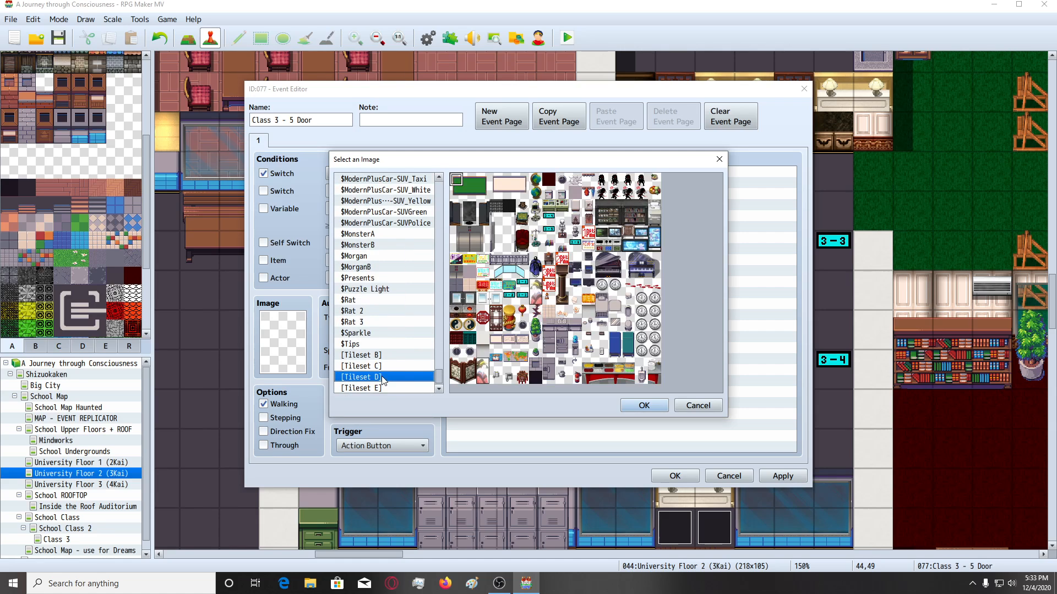
{"action": "double_click", "coordinate": [497, 301]}
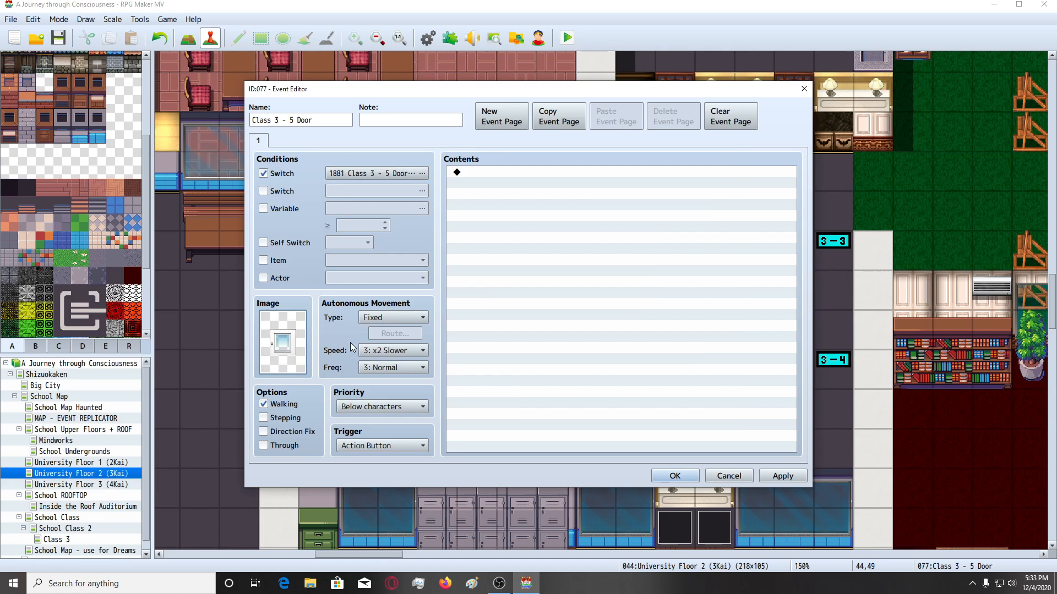
{"action": "left_click", "coordinate": [379, 406]}
{"action": "left_click", "coordinate": [381, 444]}
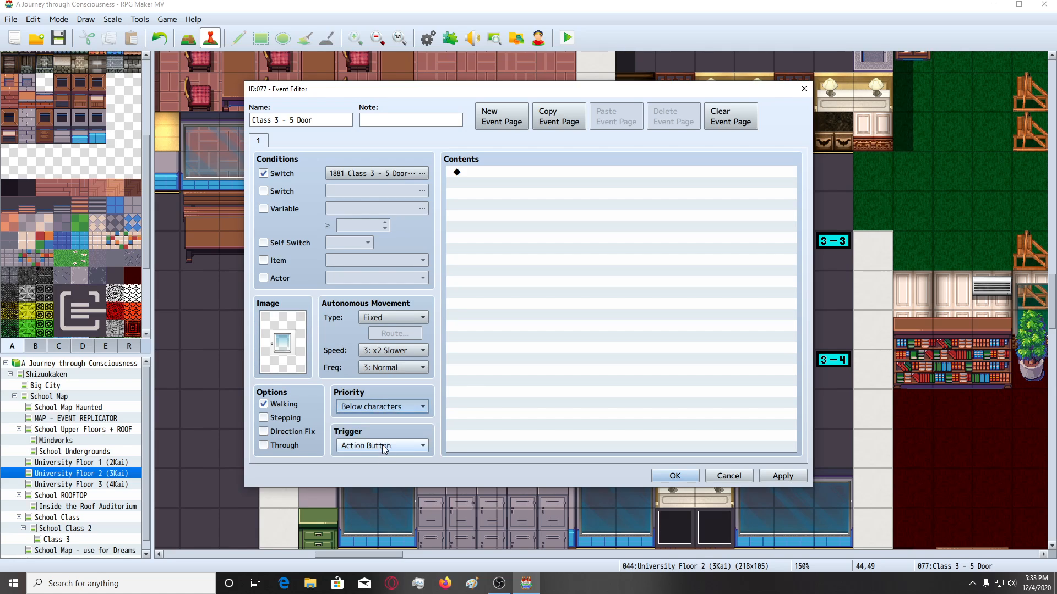
{"action": "left_click", "coordinate": [782, 476]}
Add a second page to the eastern door event, conditioned on switch 1882 "Class 3 - 5 Door OPEN", and save the event.
{"action": "left_click", "coordinate": [501, 116]}
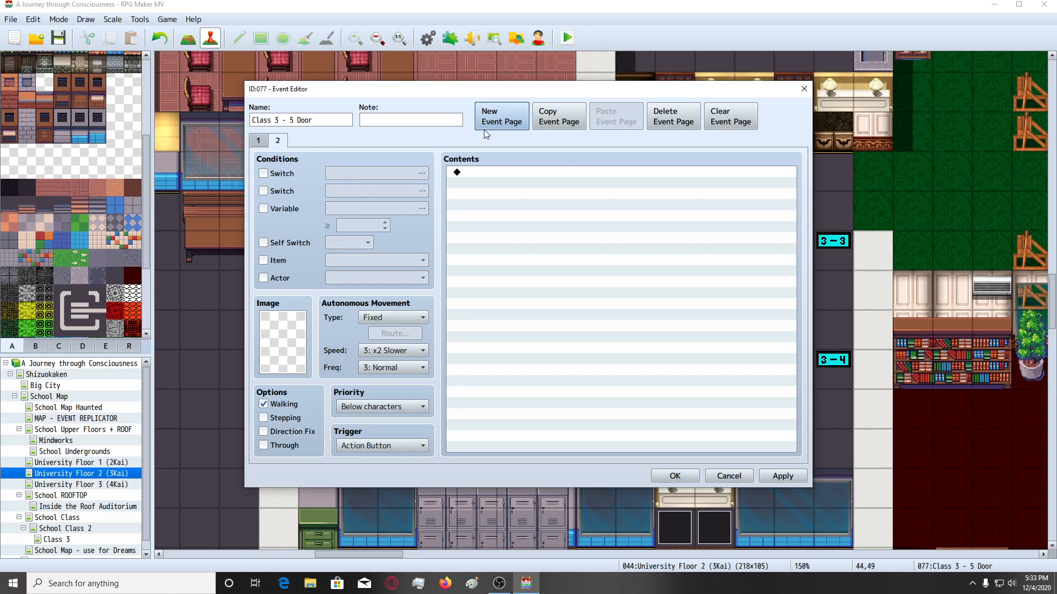
{"action": "left_click", "coordinate": [263, 173]}
{"action": "left_click", "coordinate": [422, 174]}
{"action": "double_click", "coordinate": [588, 179]}
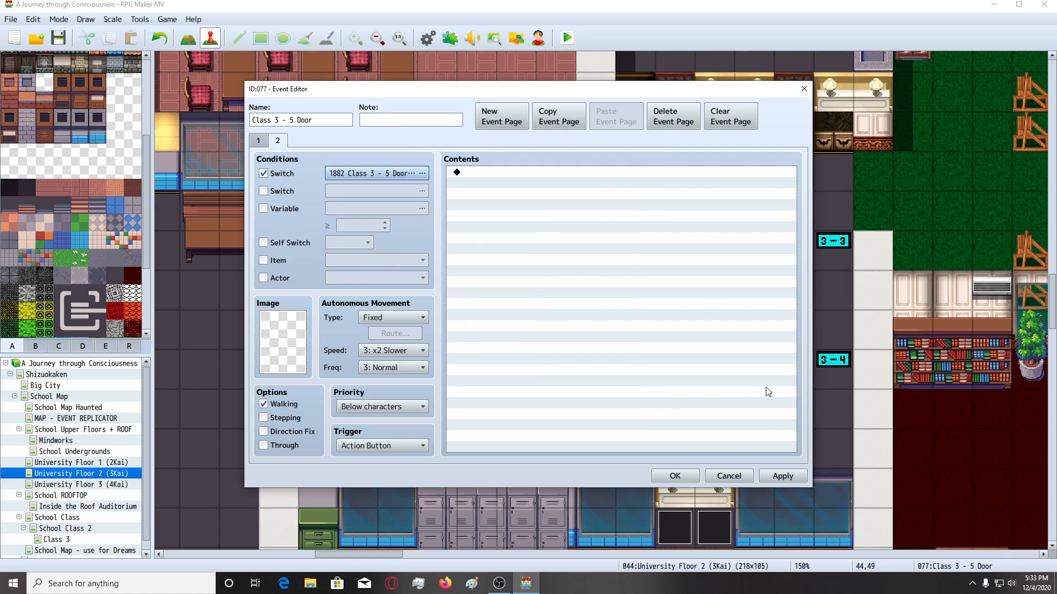
{"action": "left_click", "coordinate": [783, 476]}
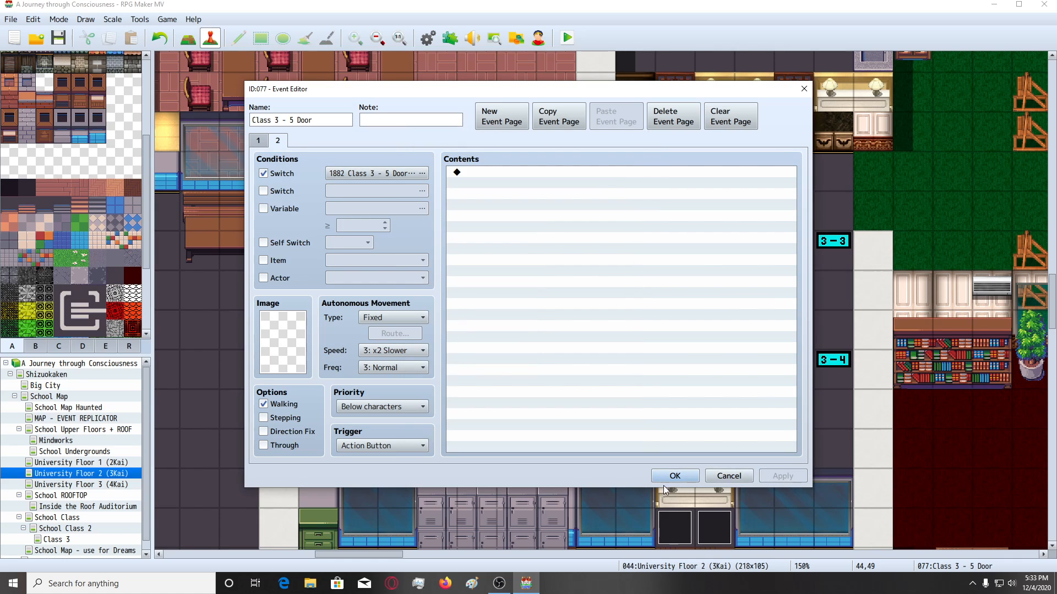
{"action": "left_click", "coordinate": [672, 476]}
On the western "Class 3 - 5 Door" event's first page, add a conditional branch checking that the player is facing Down.
{"action": "scroll", "coordinate": [587, 399], "scroll_direction": "down", "scroll_amount": 1}
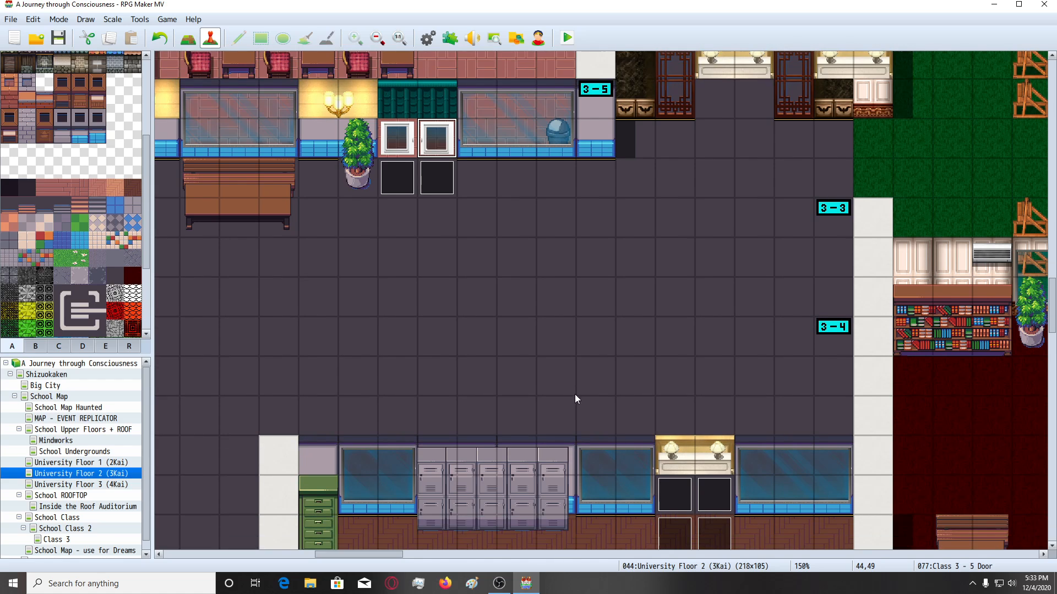
{"action": "scroll", "coordinate": [574, 394], "scroll_direction": "down", "scroll_amount": 1, "text": "ctrl"}
{"action": "scroll", "coordinate": [495, 366], "scroll_direction": "up", "scroll_amount": 5}
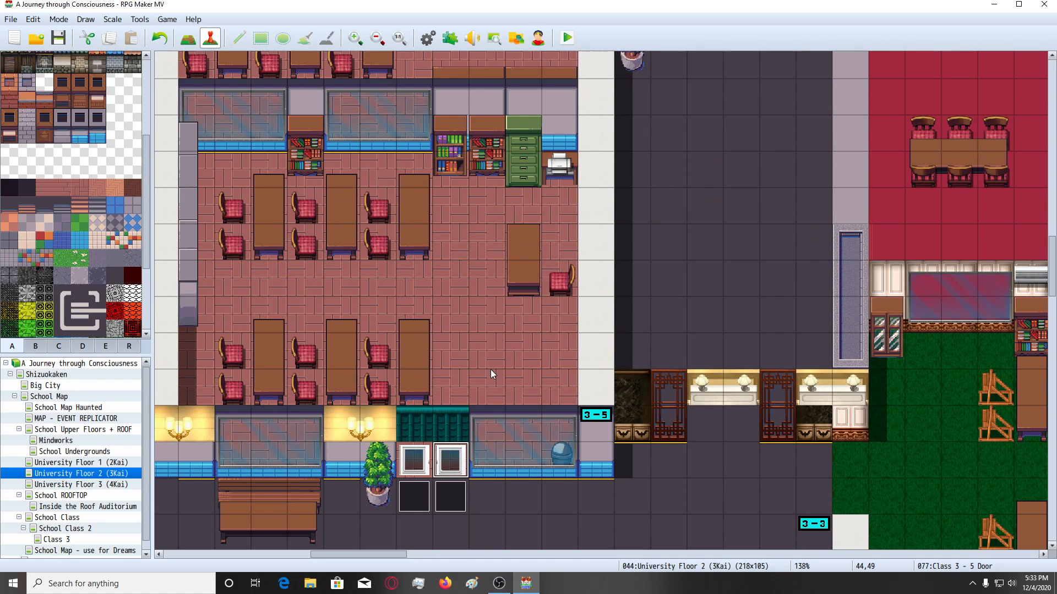
{"action": "scroll", "coordinate": [492, 373], "scroll_direction": "down", "scroll_amount": 3}
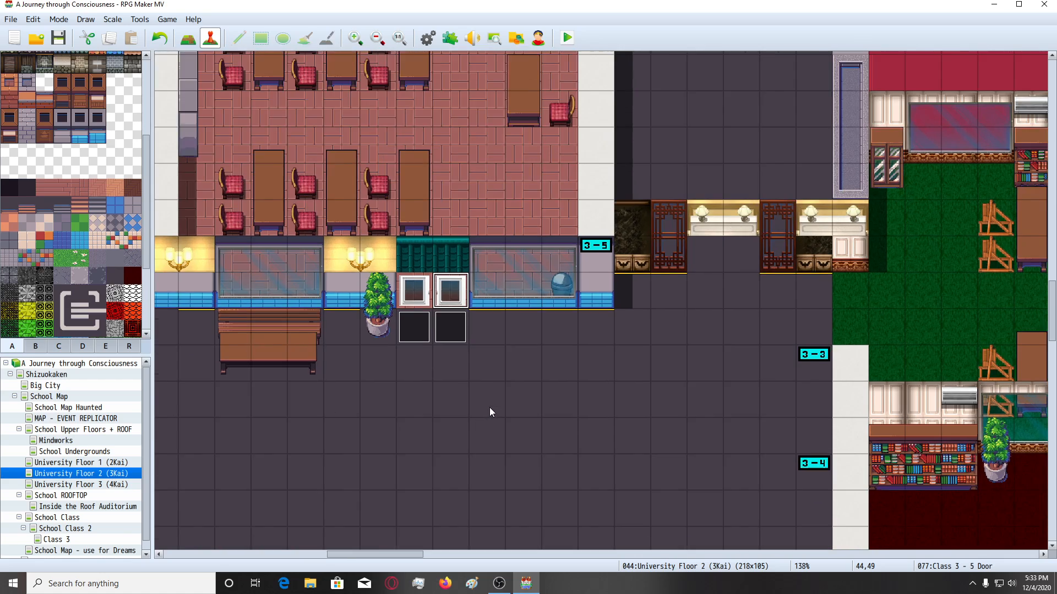
{"action": "scroll", "coordinate": [489, 408], "scroll_direction": "up", "scroll_amount": 1, "text": "ctrl"}
{"action": "double_click", "coordinate": [581, 183]}
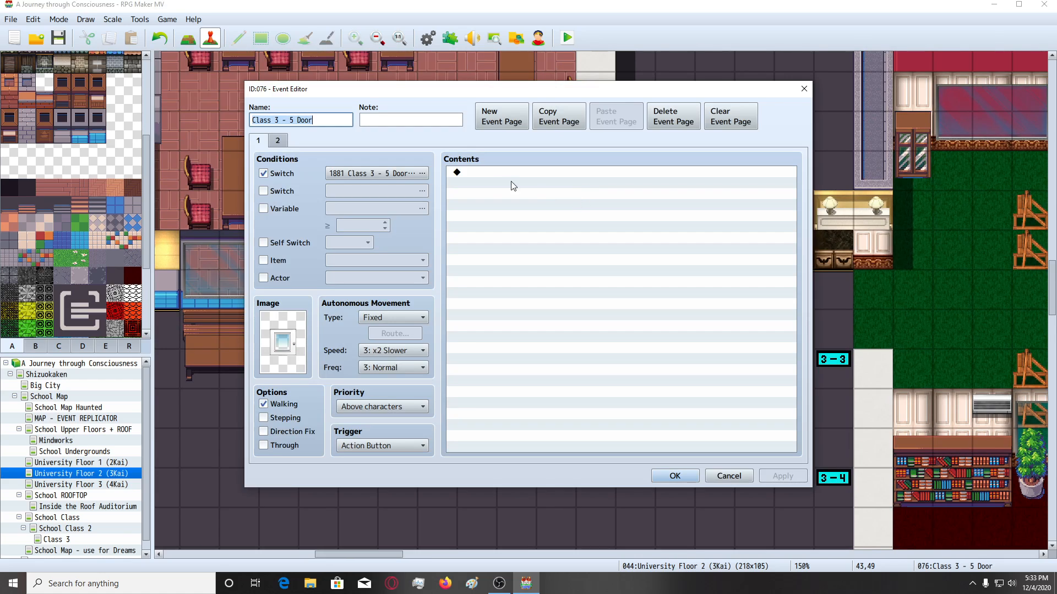
{"action": "double_click", "coordinate": [495, 177]}
{"action": "left_click", "coordinate": [560, 350]}
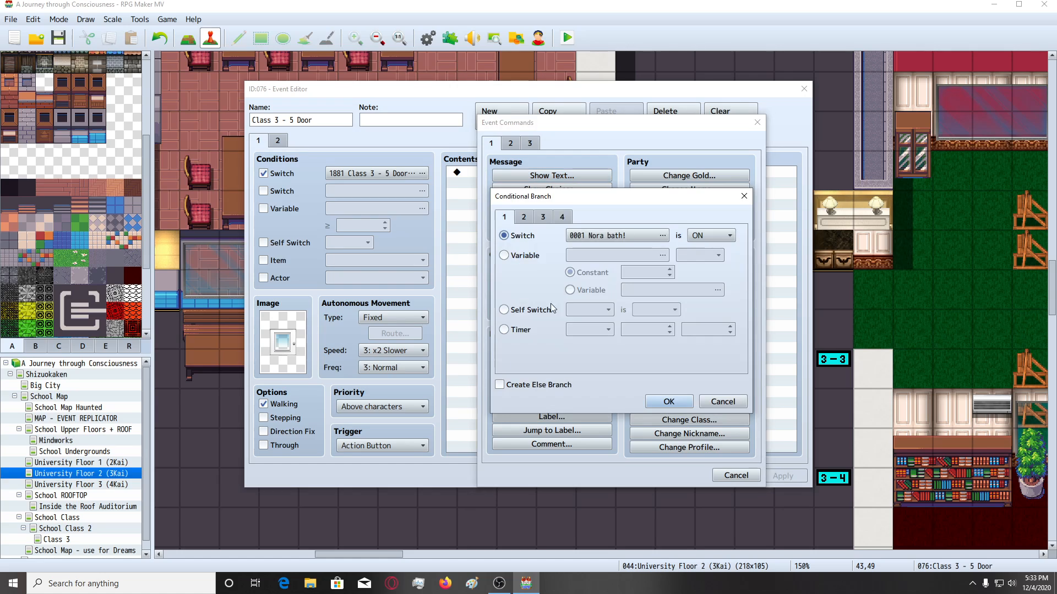
{"action": "left_click", "coordinate": [542, 216]}
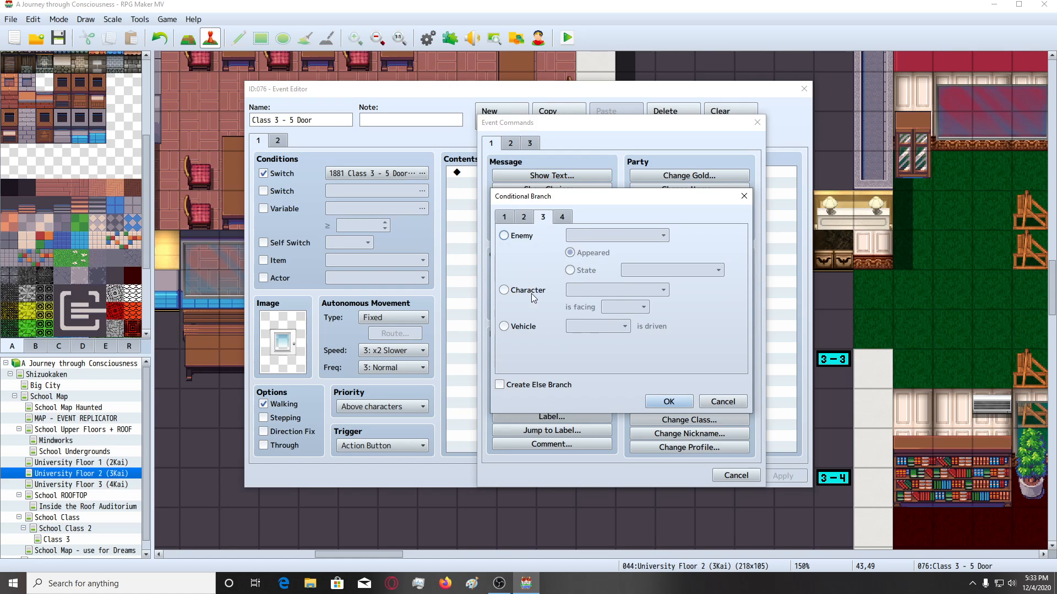
{"action": "left_click", "coordinate": [528, 290]}
{"action": "left_click", "coordinate": [668, 403]}
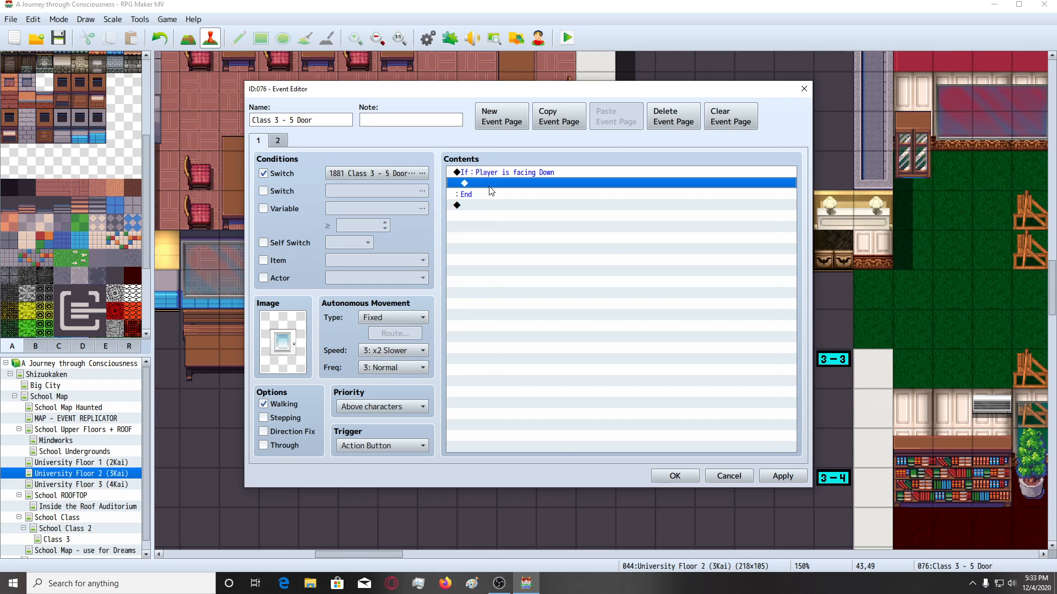
Inside the facing branch, add a Show Choices command with the options "\c[20]Open door" and "\c[20]No action".
{"action": "double_click", "coordinate": [492, 188]}
{"action": "left_click", "coordinate": [432, 196]}
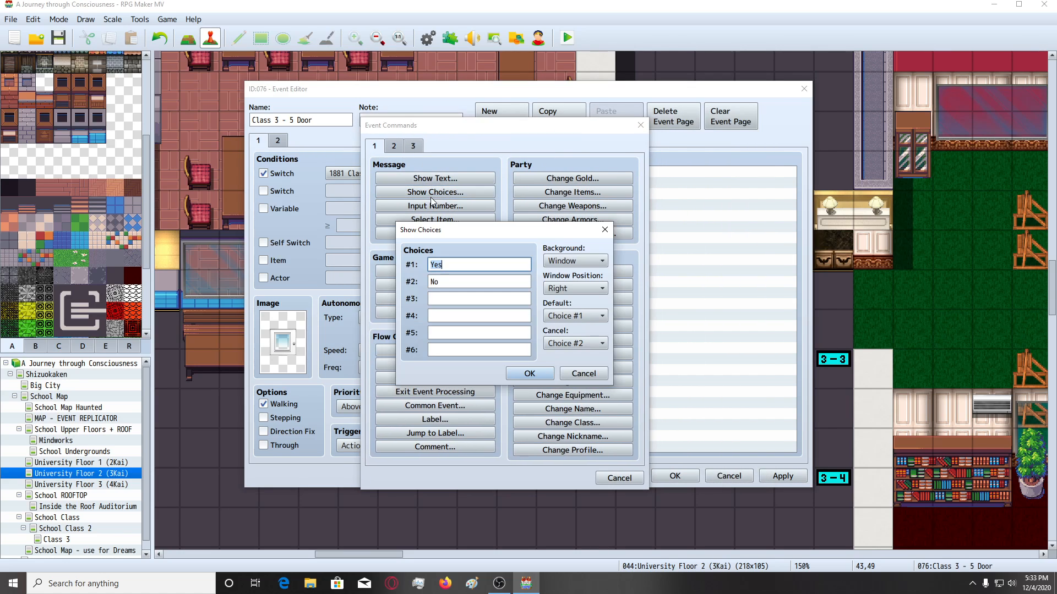
{"action": "type", "text": "\\c[20]Open door"}
{"action": "key", "text": "ctrl+a"}
{"action": "key", "text": "ctrl+c"}
{"action": "double_click", "coordinate": [464, 281]}
{"action": "key", "text": "ctrl+v"}
{"action": "left_click_drag", "start_coordinate": [453, 281], "coordinate": [504, 284]}
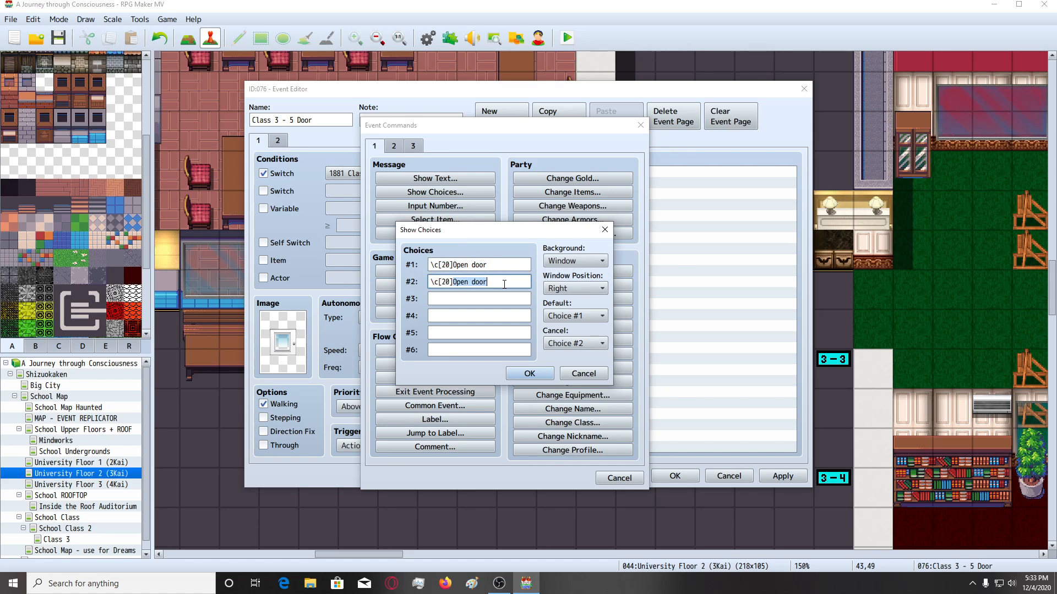
{"action": "key", "text": "BackSpace"}
{"action": "left_click", "coordinate": [527, 376]}
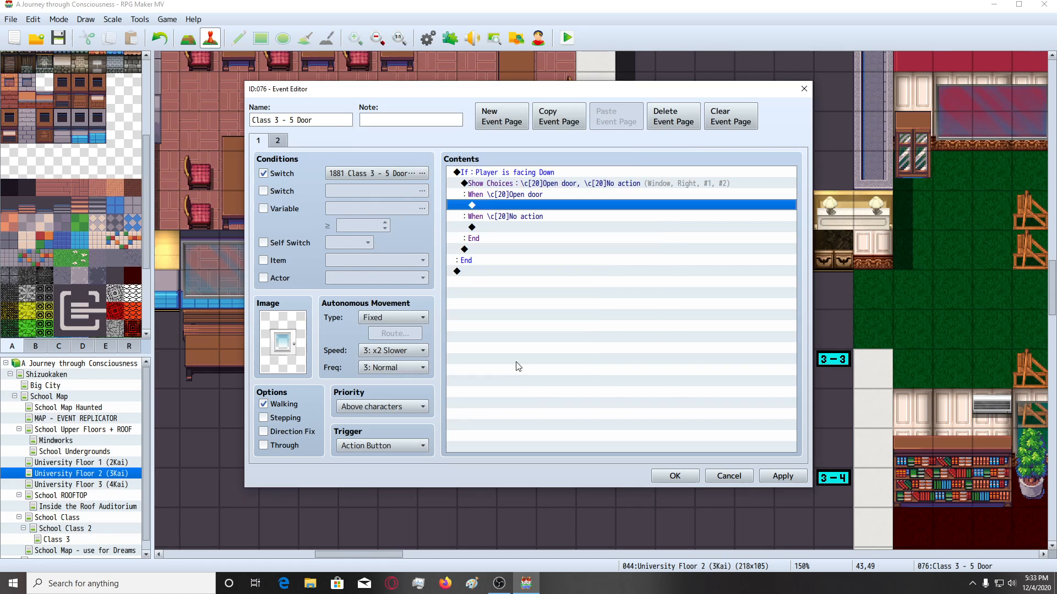
Under the "Open door" choice, start a player movement route with Walking Animation OFF.
{"action": "double_click", "coordinate": [508, 206]}
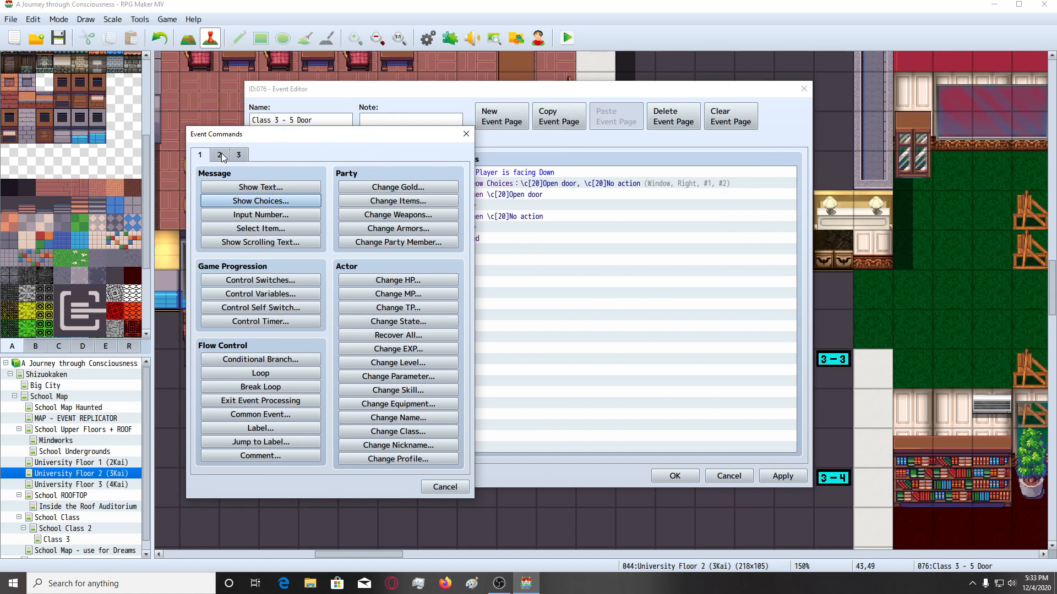
{"action": "left_click", "coordinate": [221, 155]}
{"action": "left_click", "coordinate": [261, 243]}
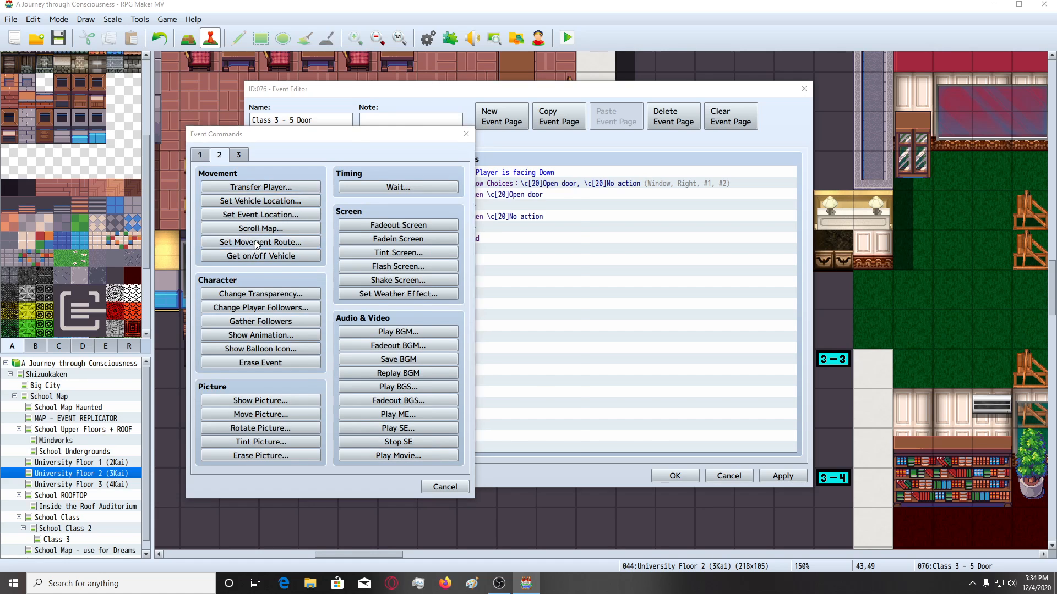
{"action": "left_click", "coordinate": [507, 233]}
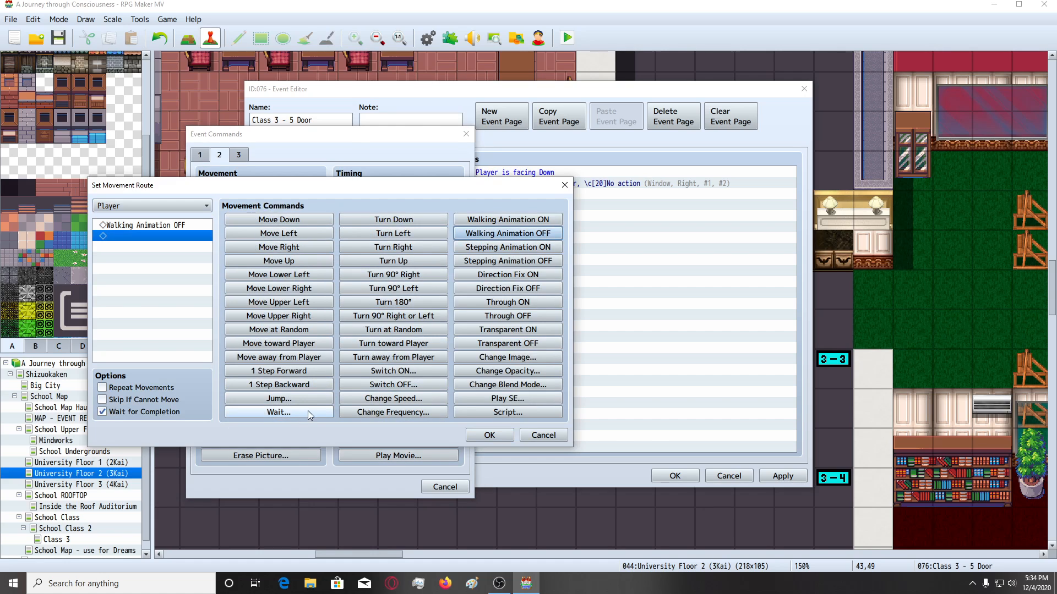